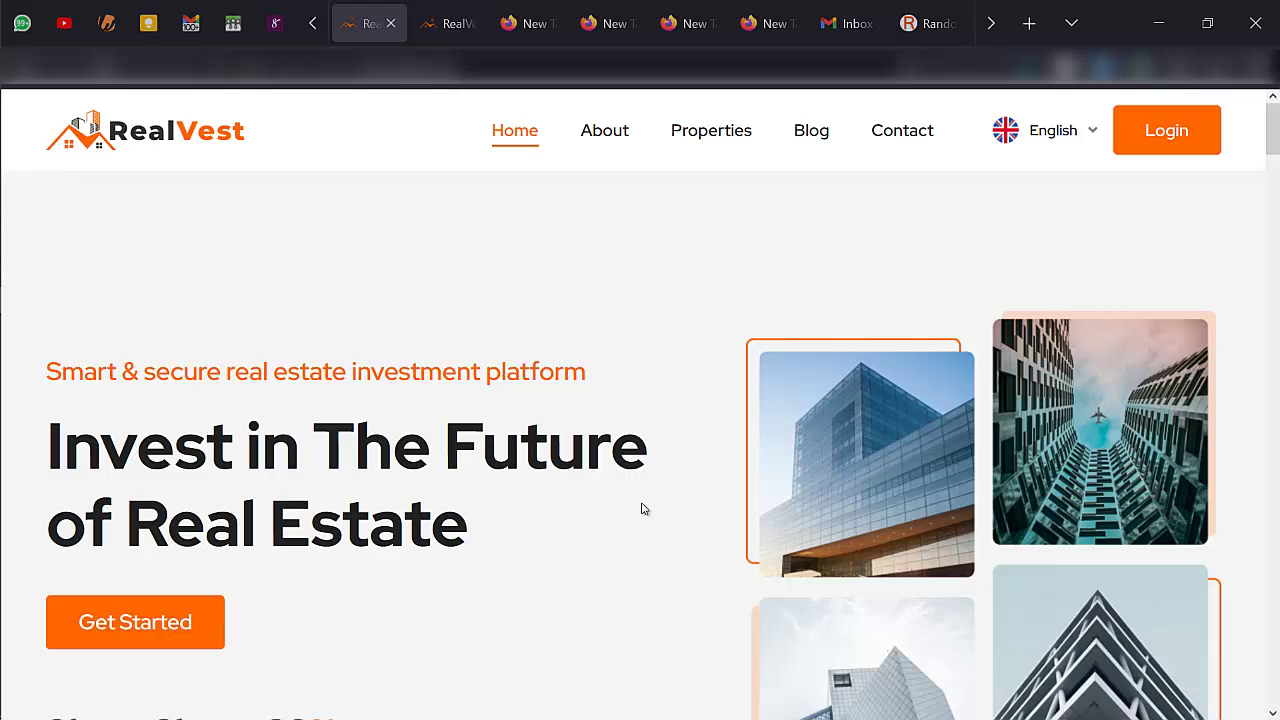
Scroll through the RealVest home page and return to its 'Invest in The Future of Real Estate' hero.
scroll(622, 700, "down", 3)
scroll(620, 703, "up", 3)
scroll(534, 705, "down", 2)
scroll(534, 707, "down", 4)
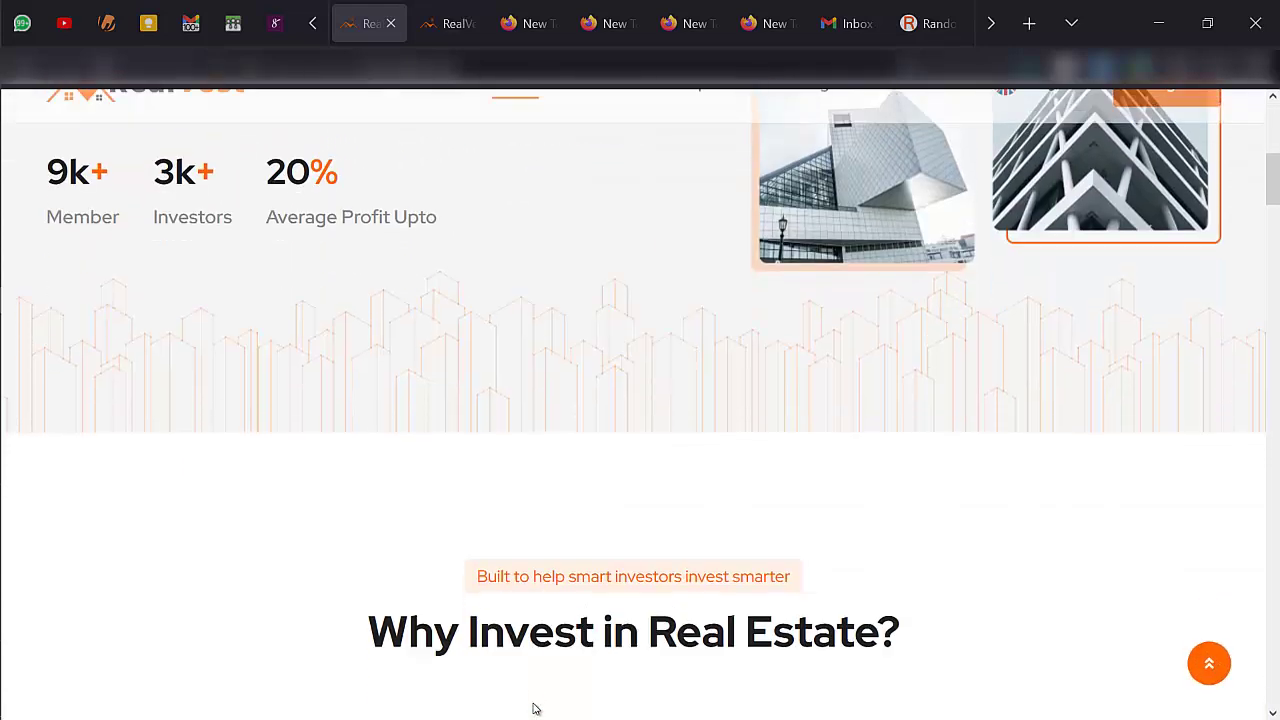
scroll(60, 300, "down", 3)
scroll(58, 293, "down", 5)
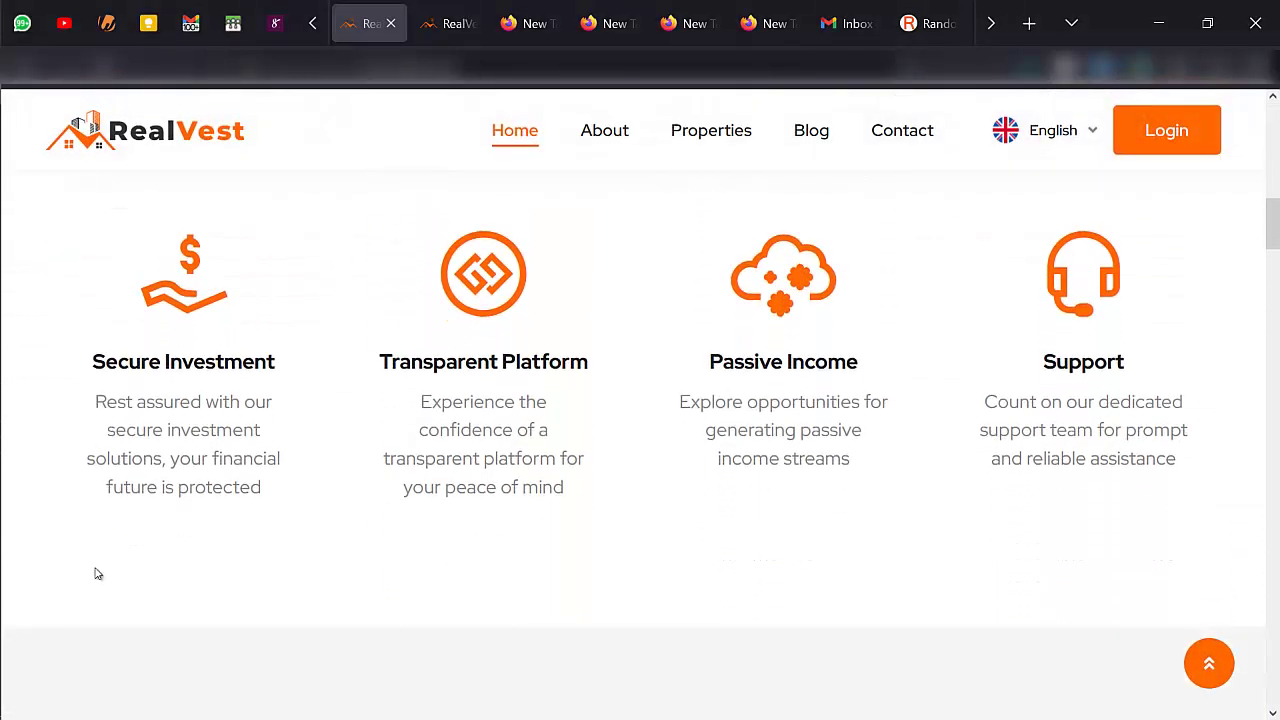
scroll(69, 451, "down", 8)
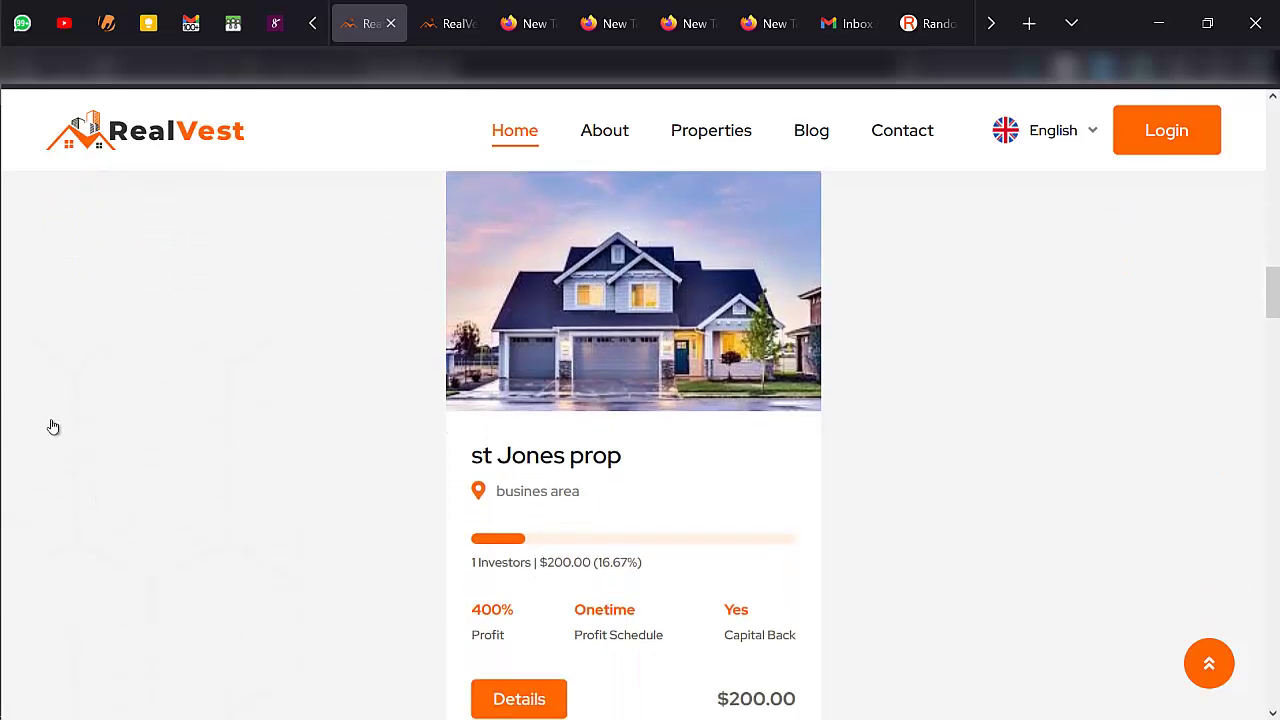
scroll(67, 444, "down", 9)
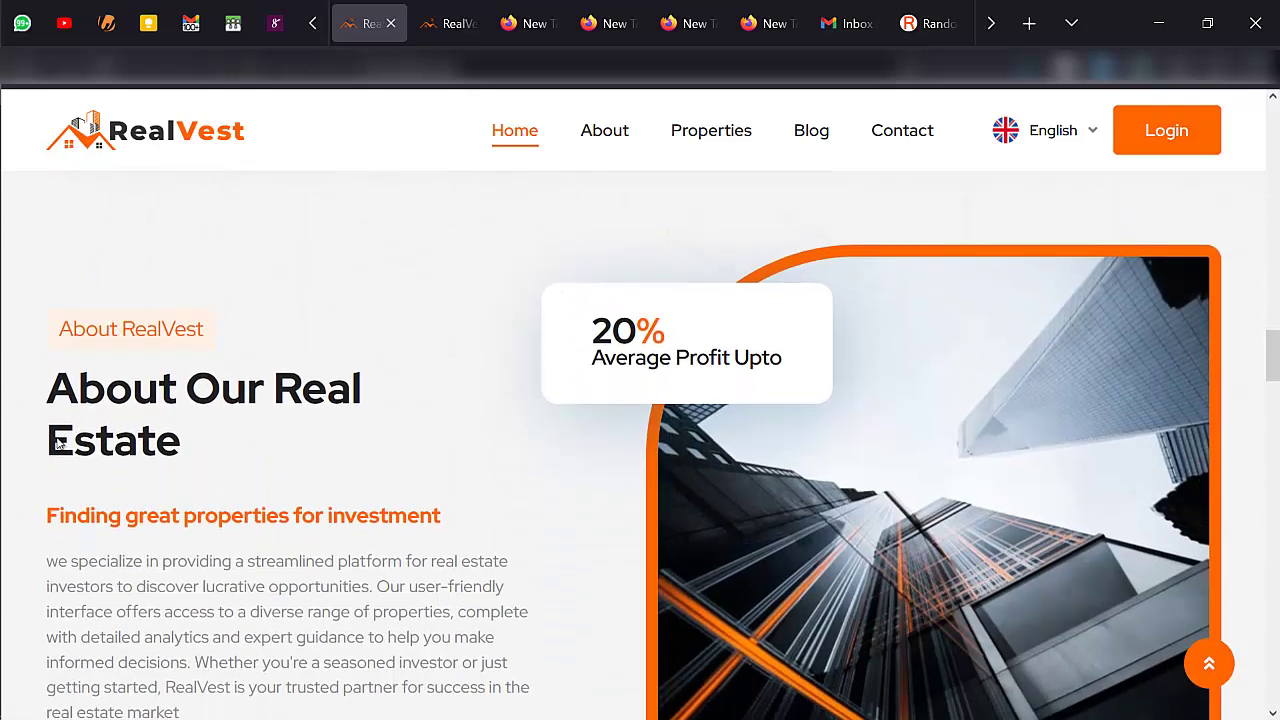
scroll(98, 506, "down", 4)
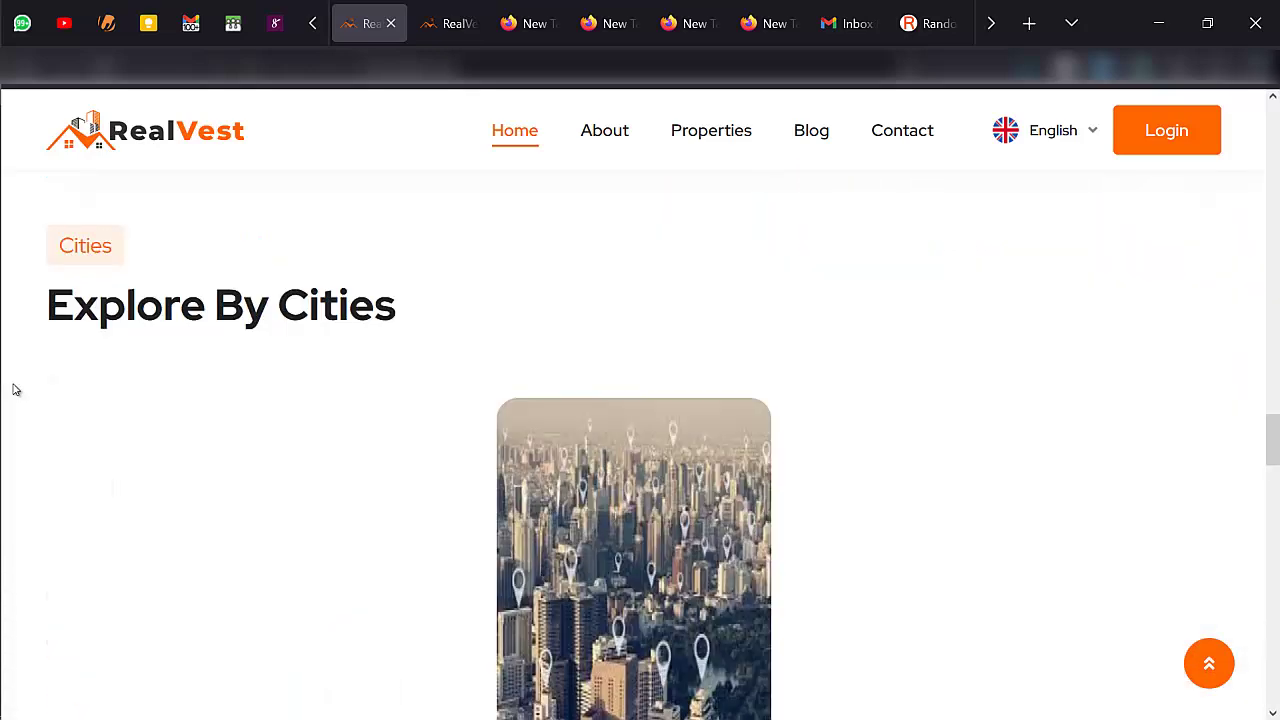
scroll(15, 389, "down", 10)
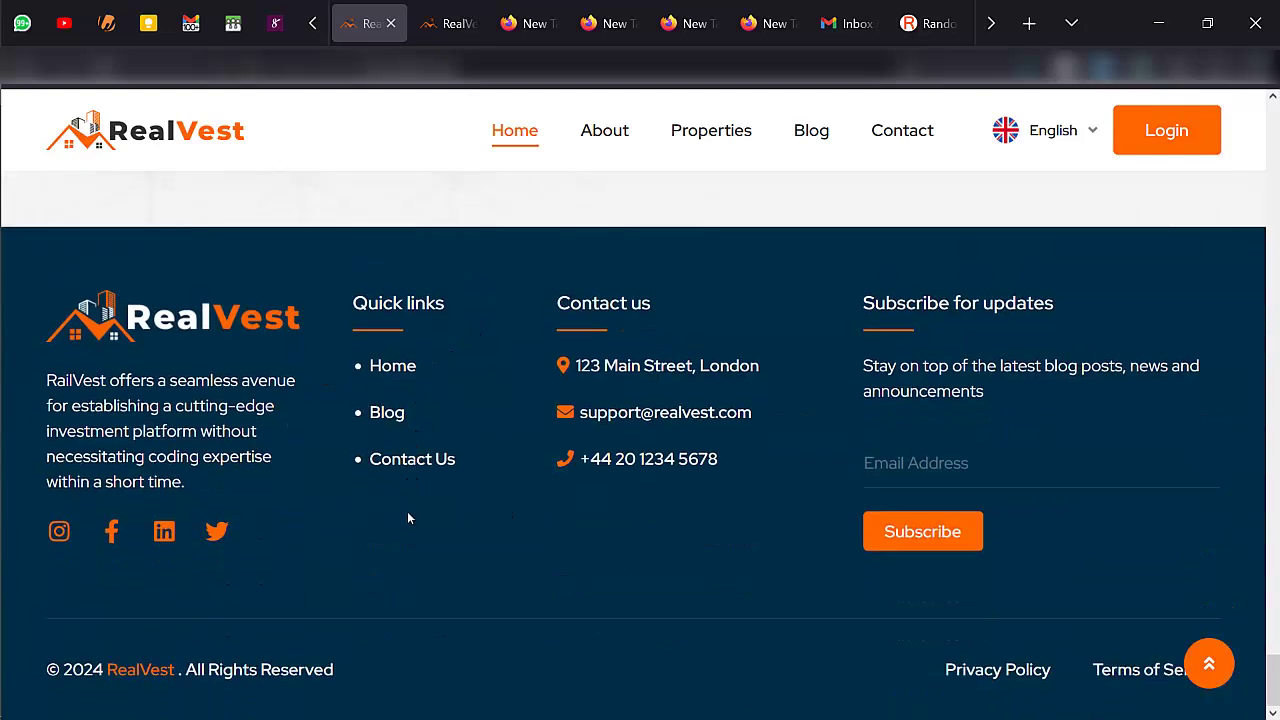
scroll(408, 517, "up", 15)
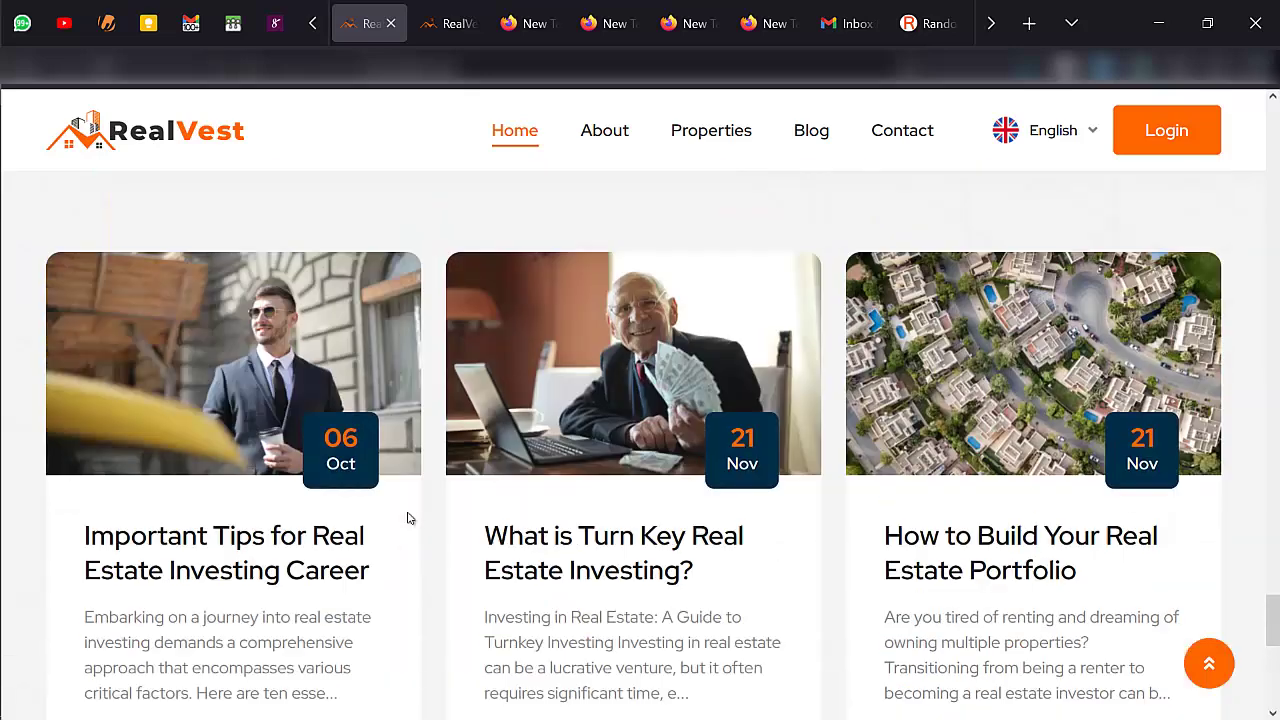
scroll(408, 517, "up", 8)
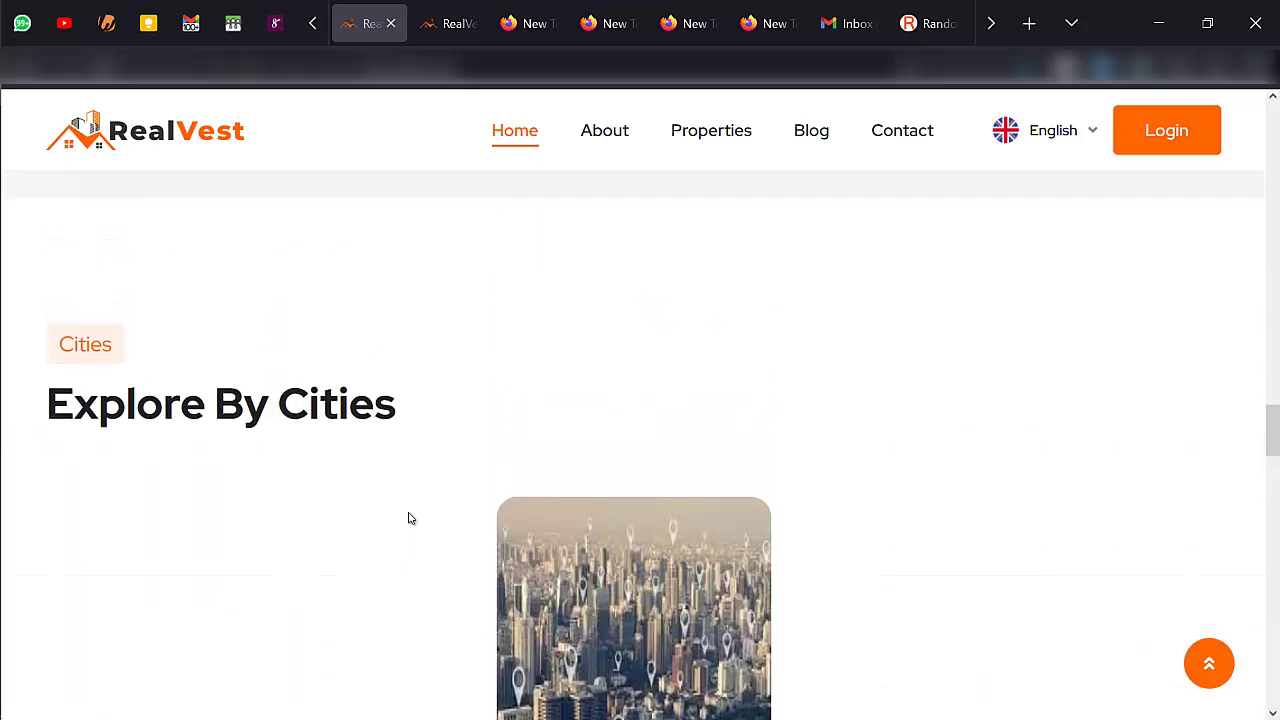
scroll(417, 400, "down", 2)
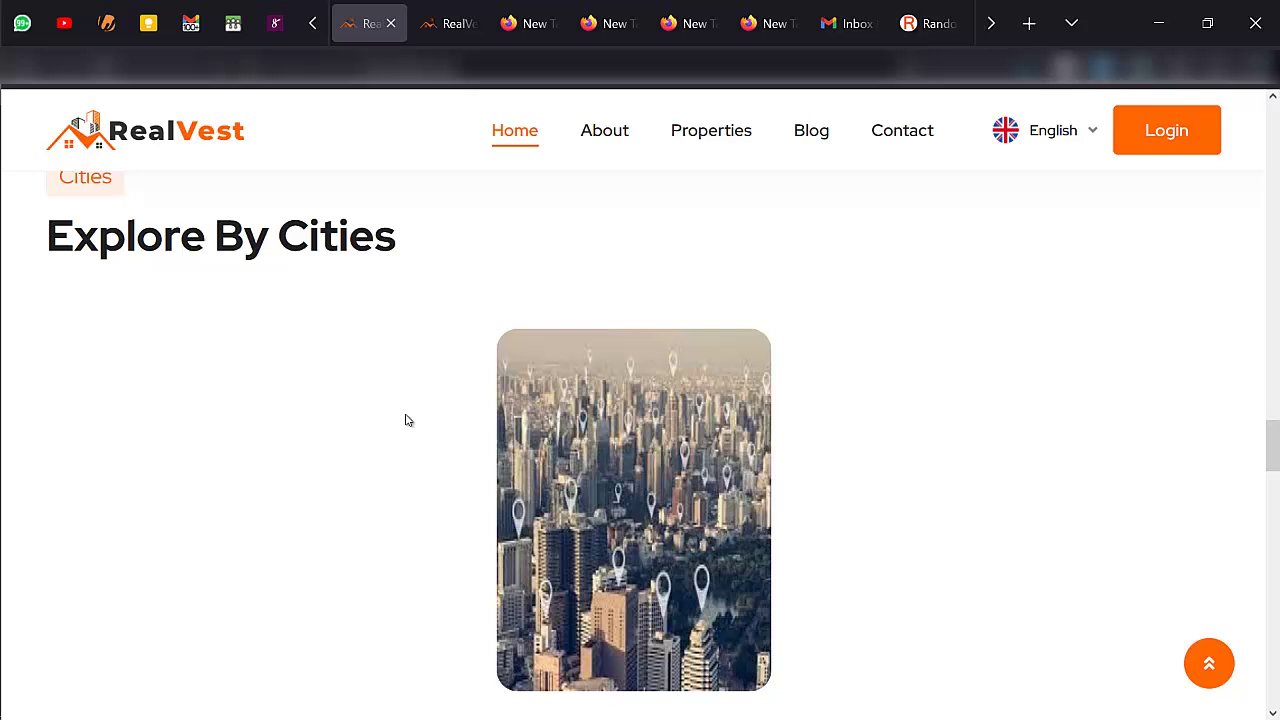
scroll(436, 405, "up", 2)
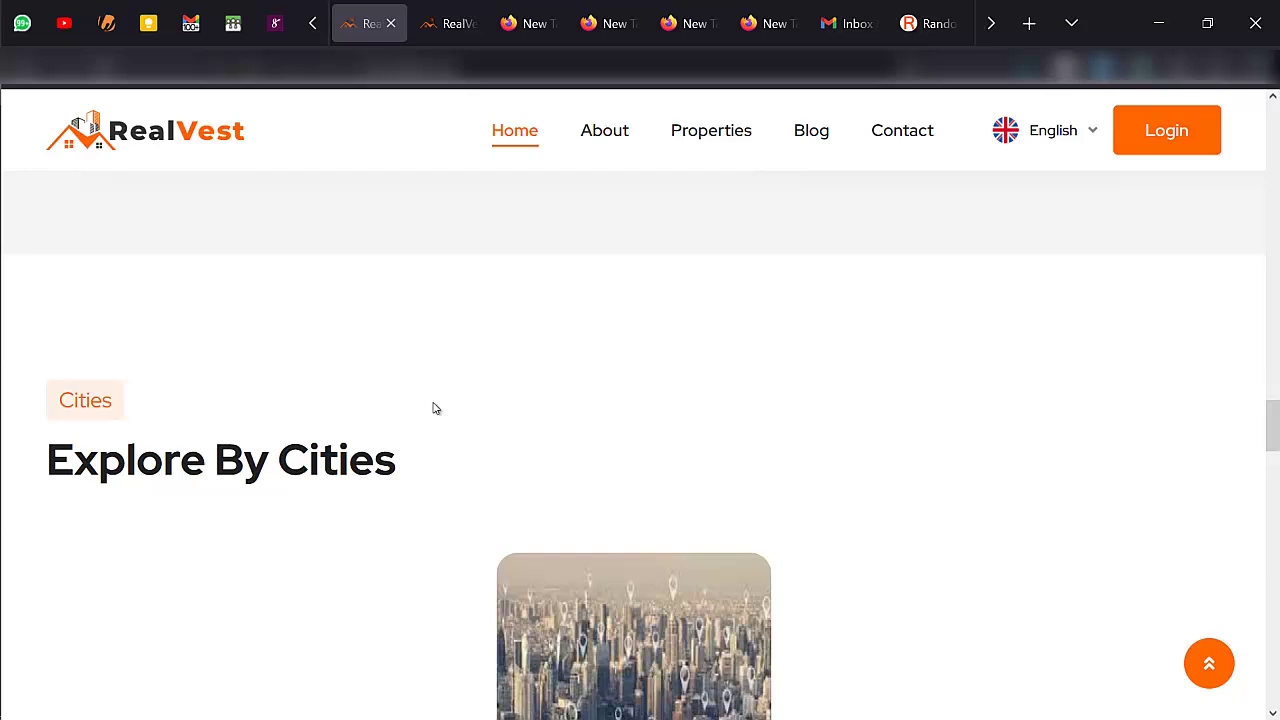
scroll(436, 405, "down", 4)
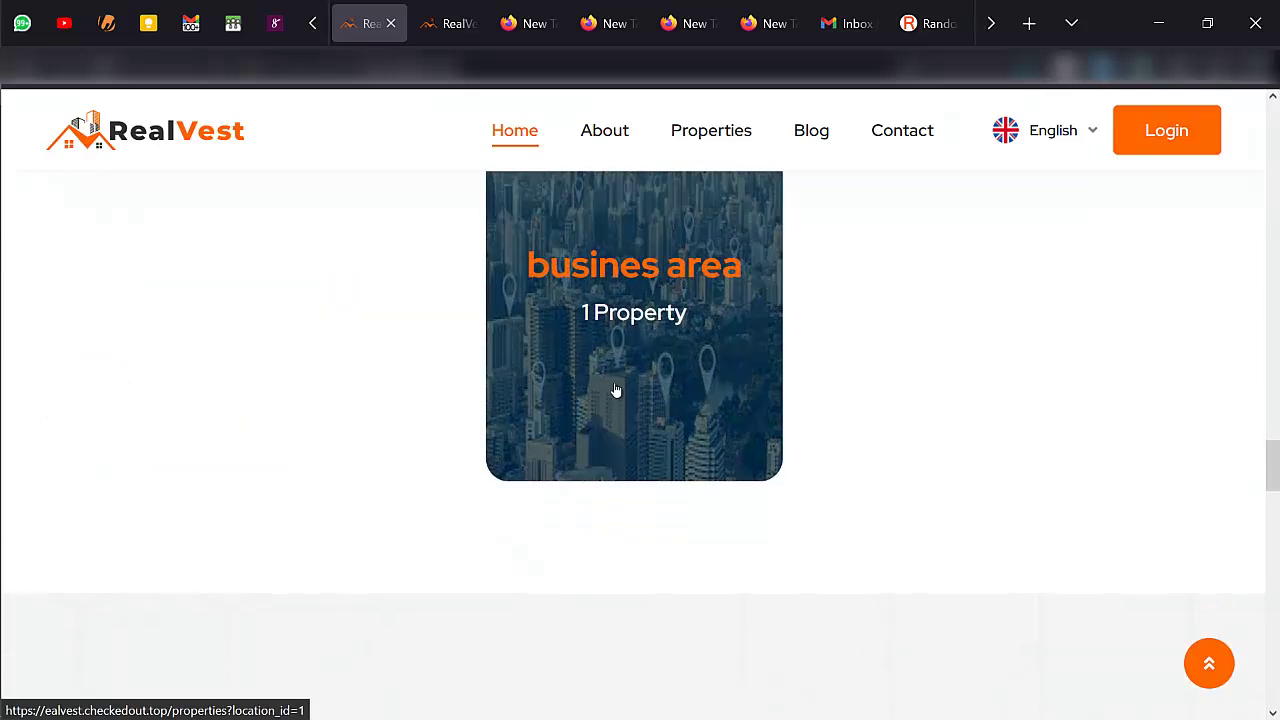
scroll(612, 395, "up", 1)
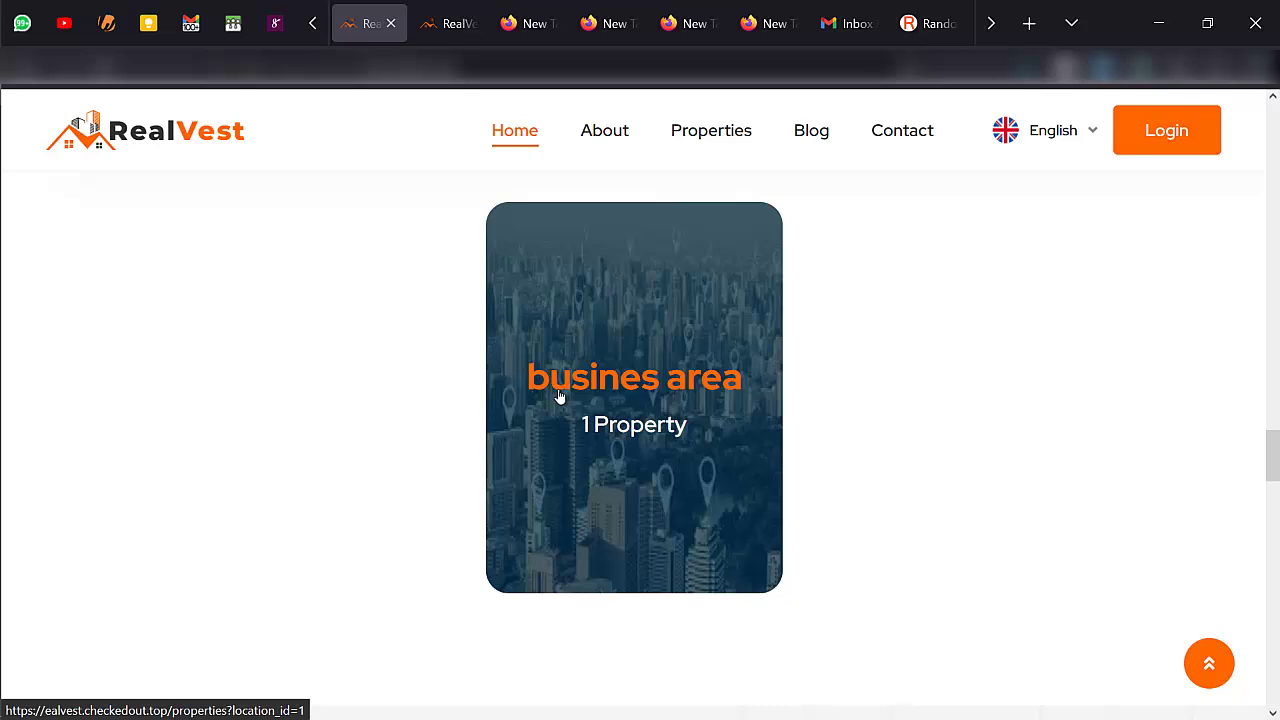
scroll(558, 396, "up", 4)
scroll(556, 396, "down", 4)
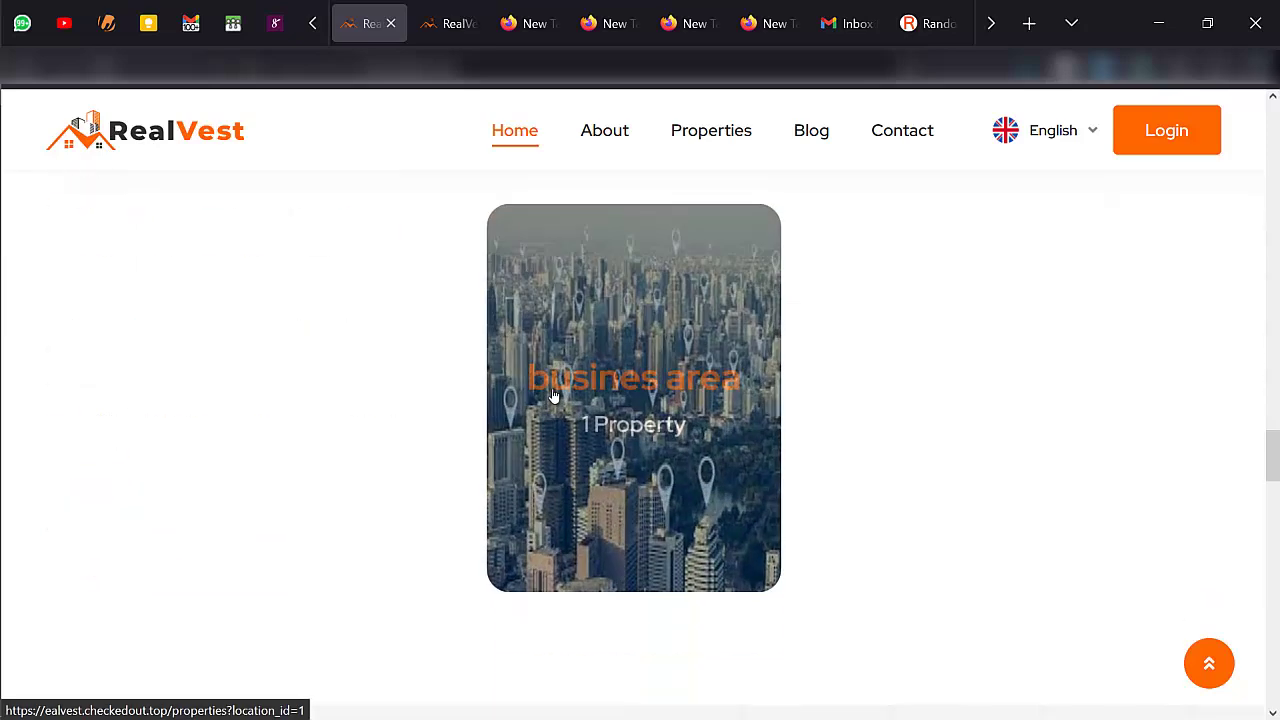
scroll(556, 396, "up", 9)
scroll(556, 396, "up", 8)
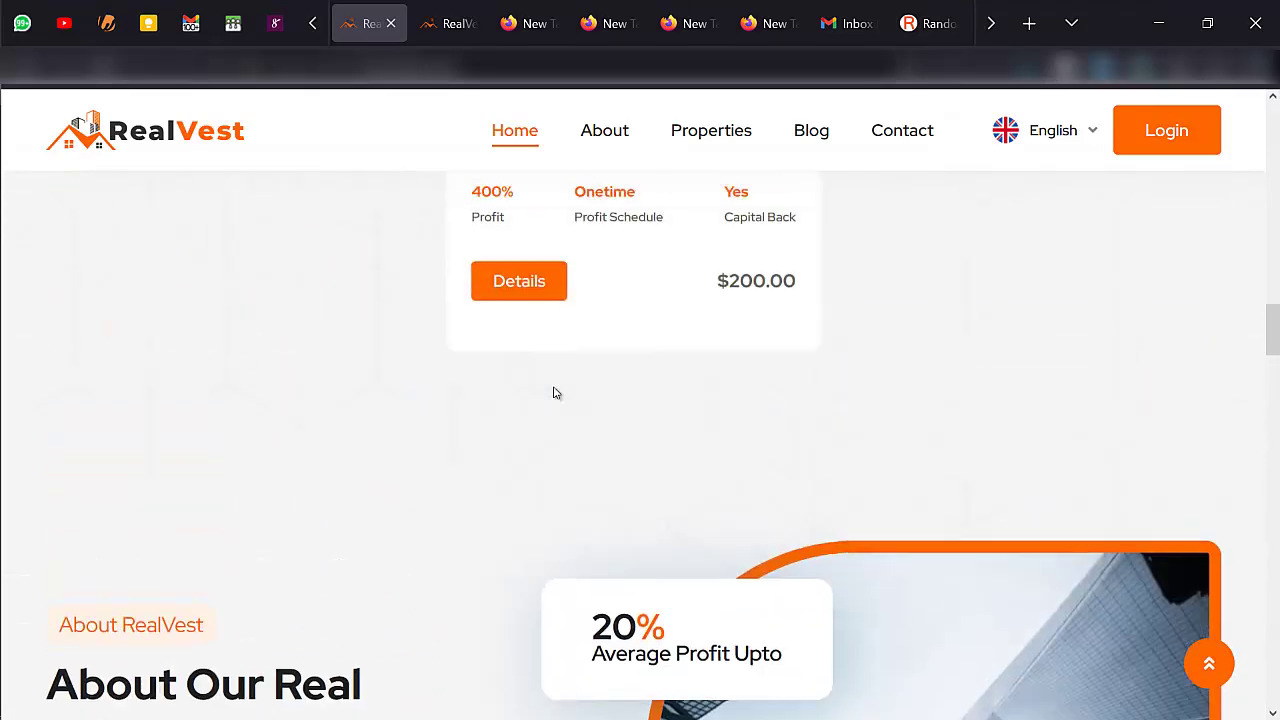
scroll(558, 393, "down", 2)
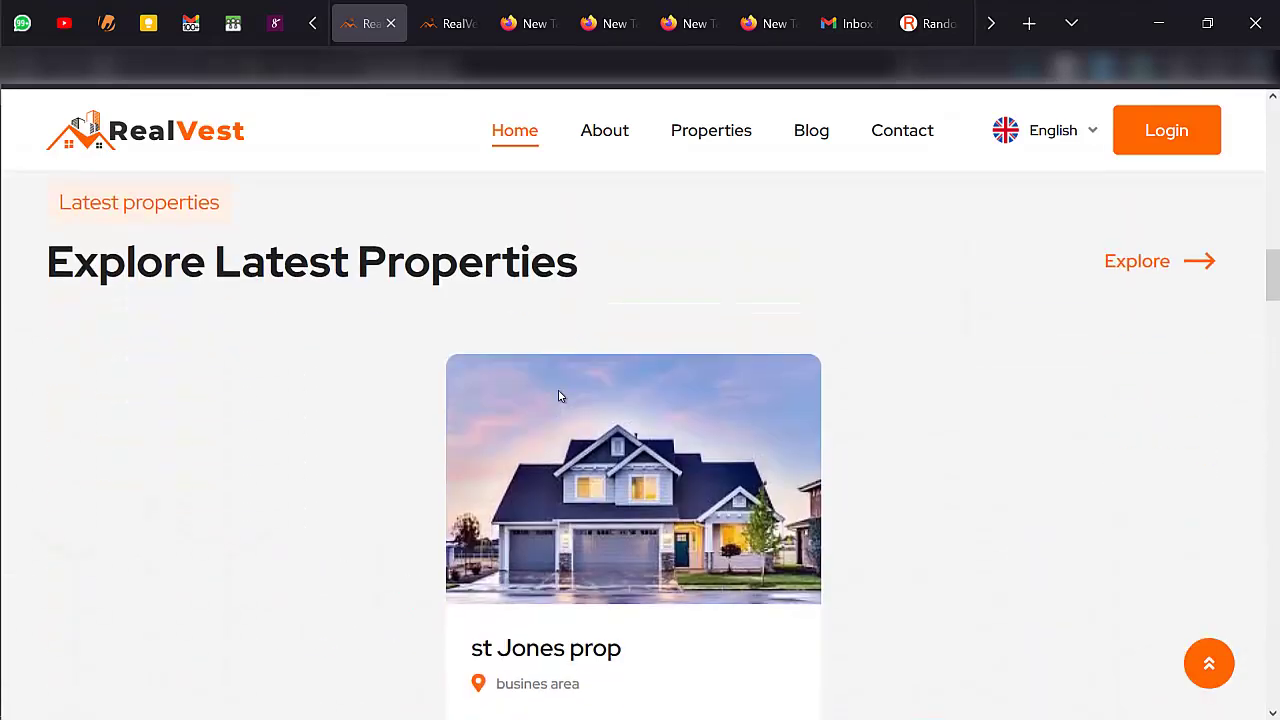
scroll(560, 400, "down", 1)
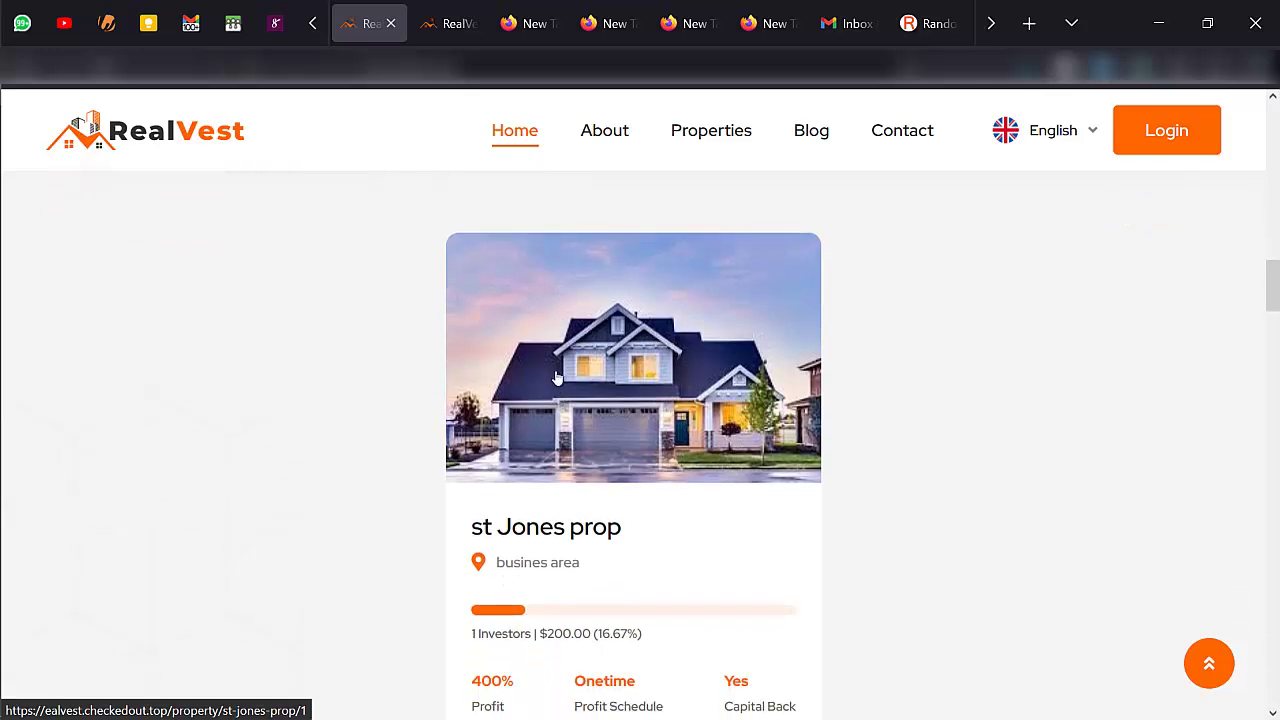
scroll(557, 377, "down", 3)
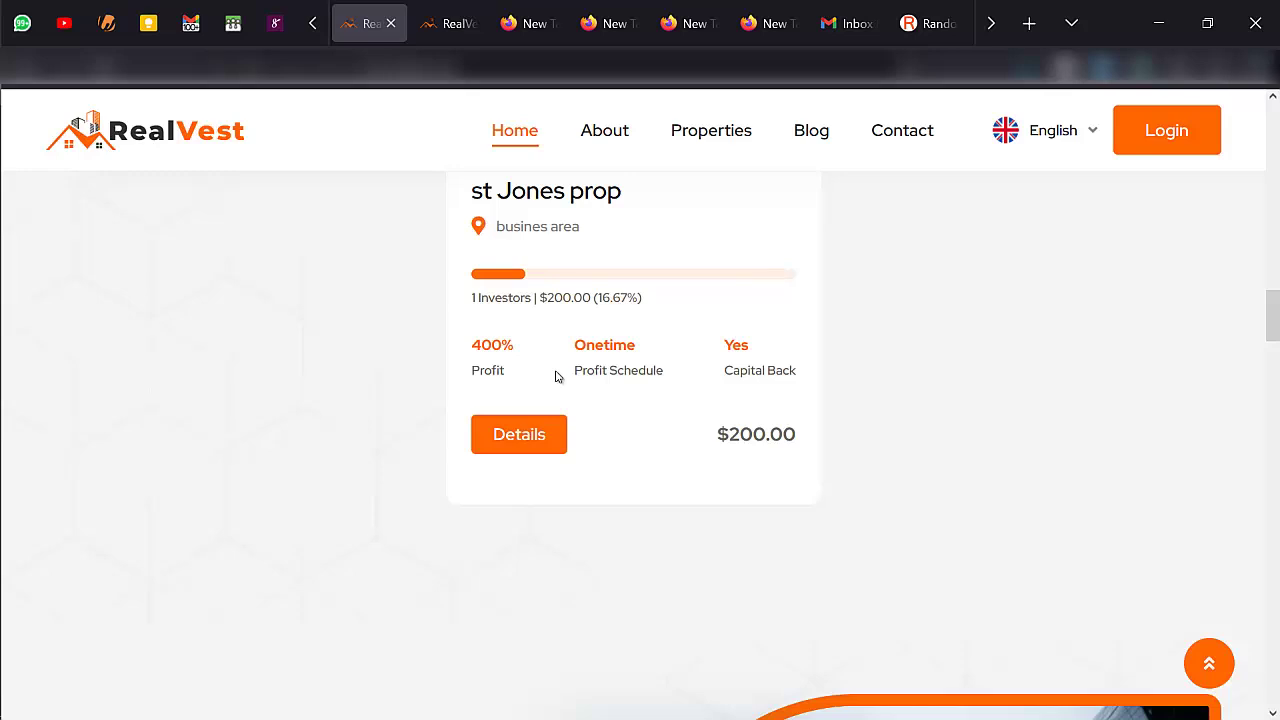
scroll(557, 376, "up", 1)
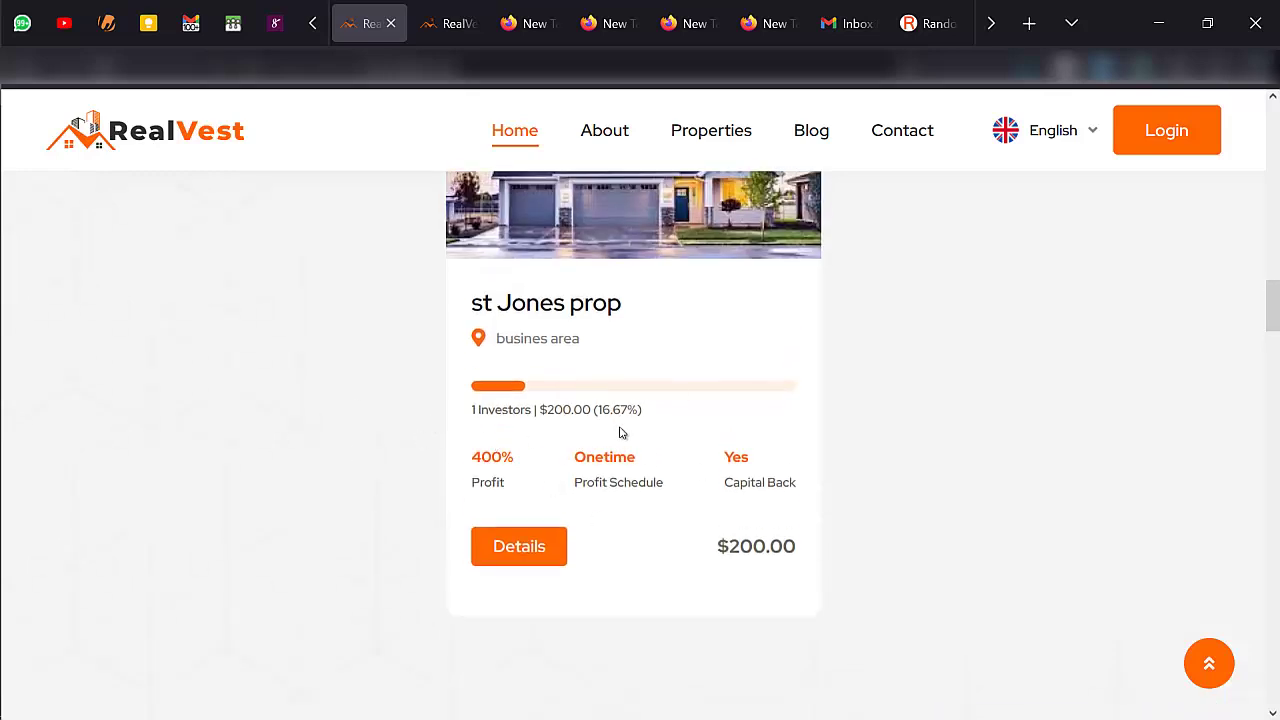
scroll(626, 449, "up", 3)
scroll(633, 464, "down", 6)
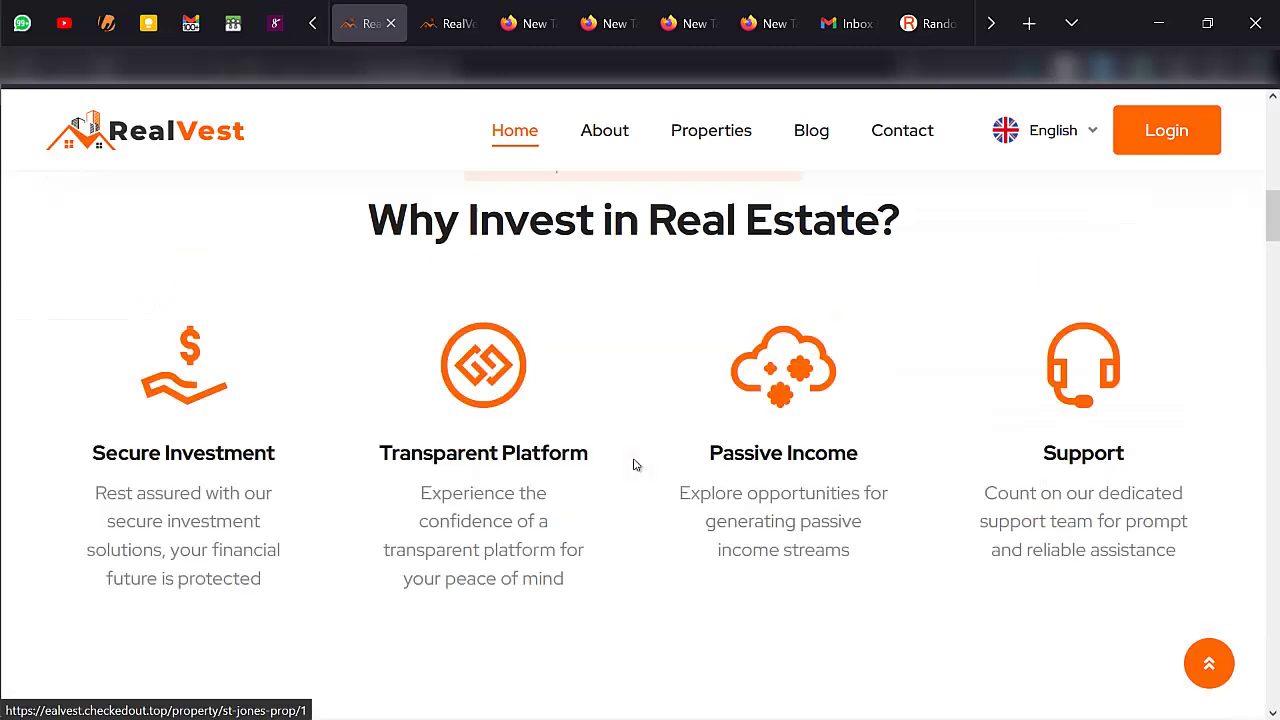
scroll(634, 463, "up", 4)
scroll(634, 463, "down", 3)
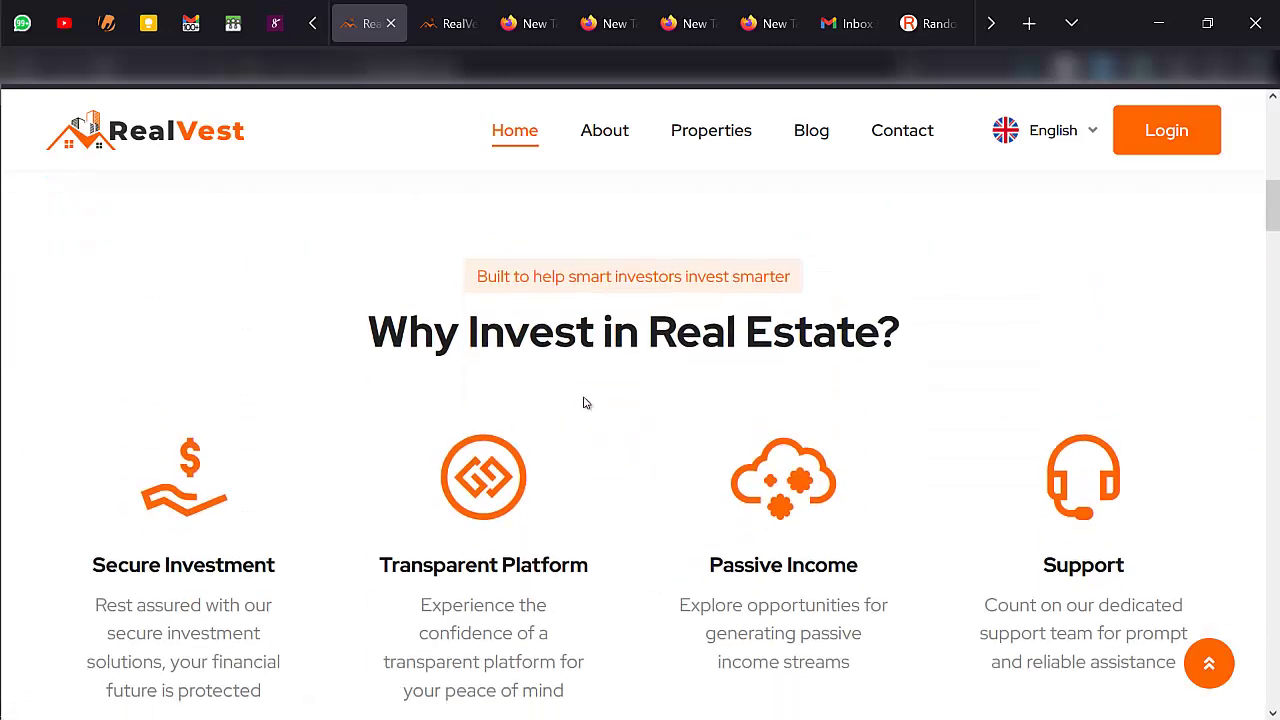
scroll(726, 400, "down", 3)
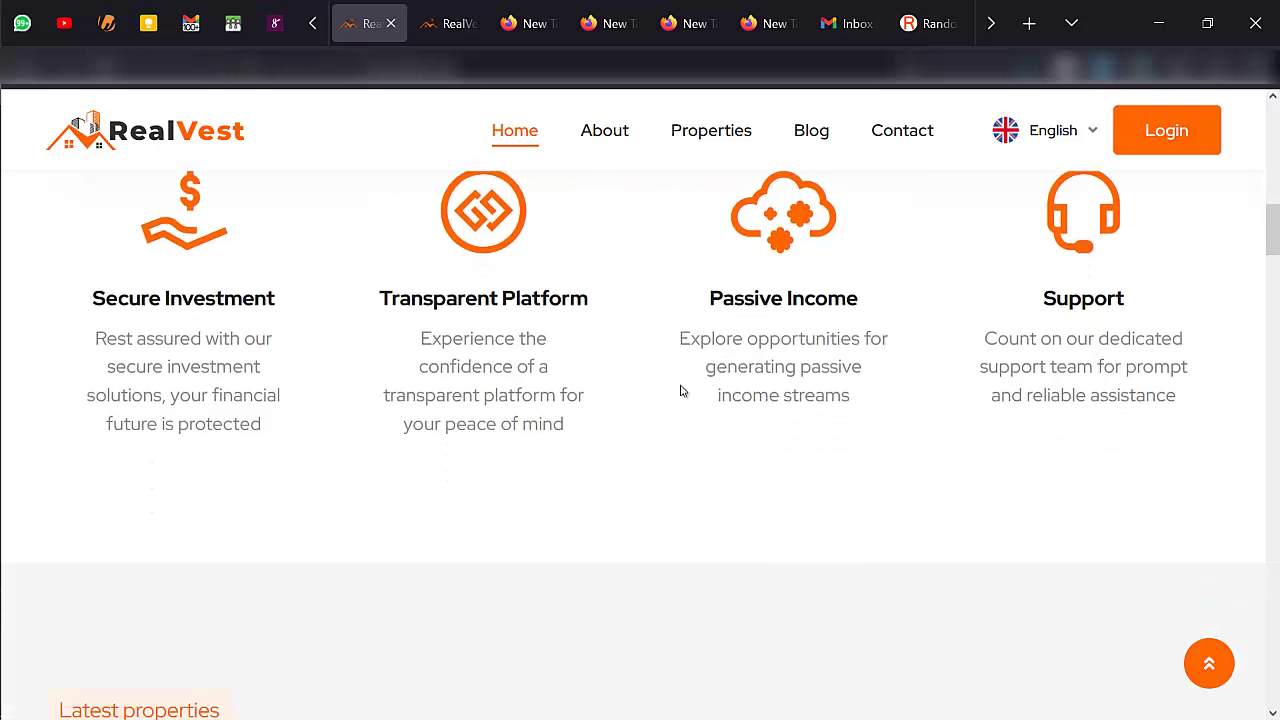
scroll(391, 363, "up", 3)
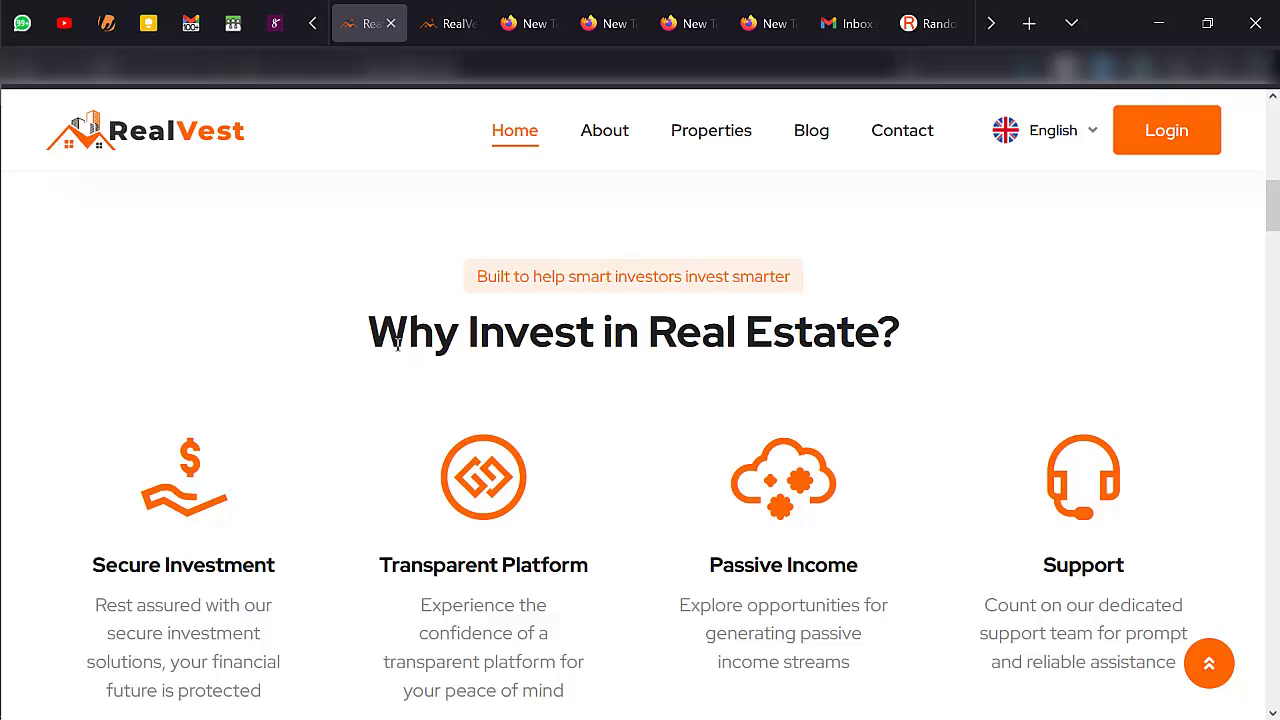
scroll(410, 347, "up", 3)
scroll(415, 345, "up", 5)
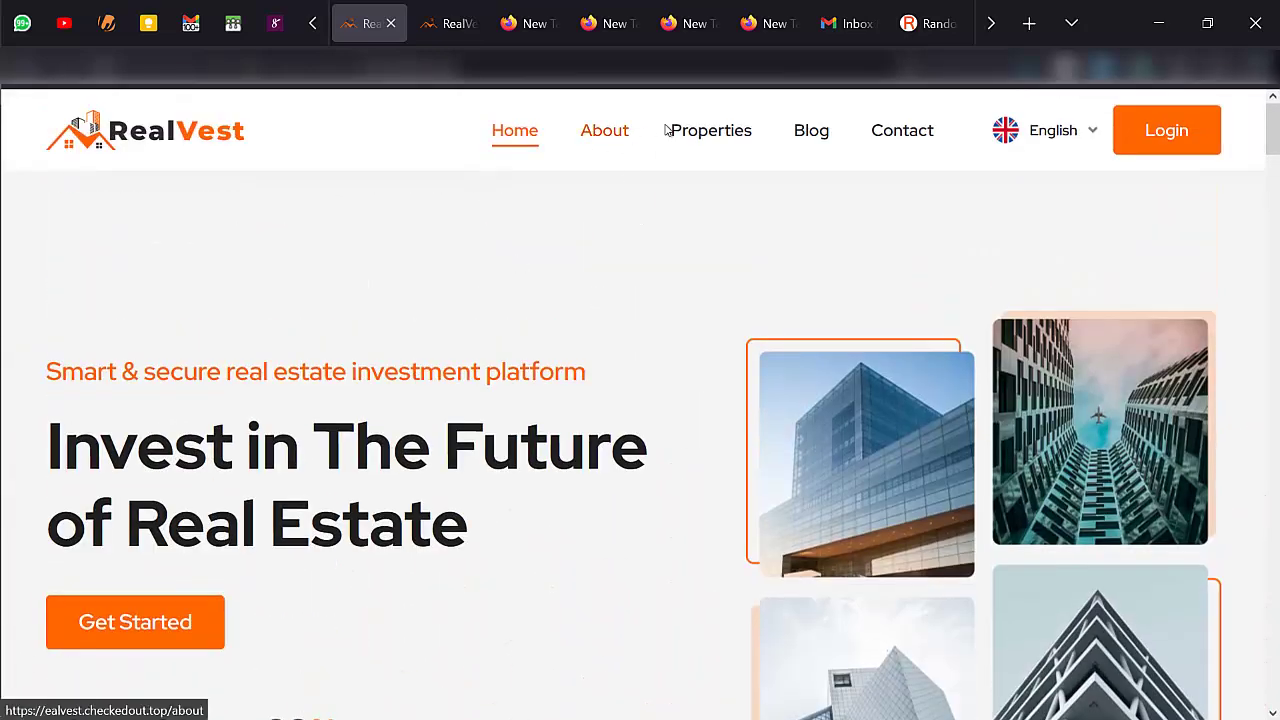
Open the public Properties page and check the location and profit schedule filter options without choosing any.
left_click(705, 132)
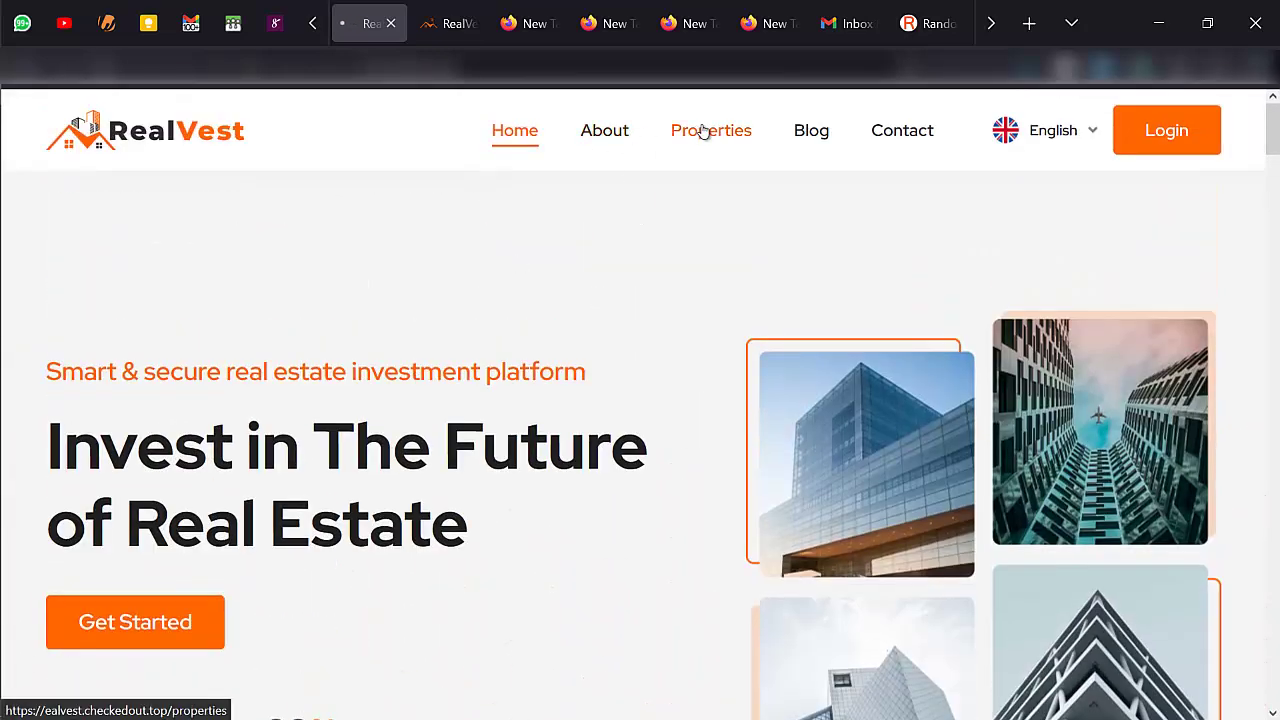
scroll(463, 363, "down", 3)
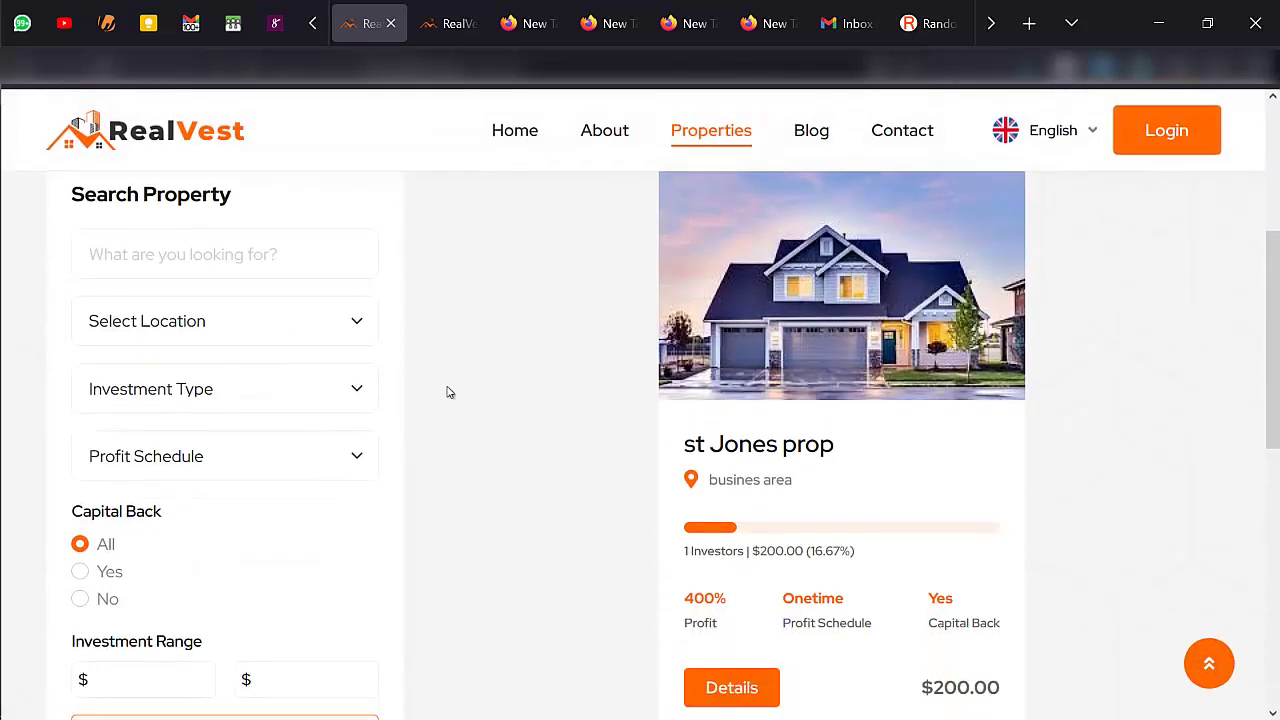
left_click(358, 325)
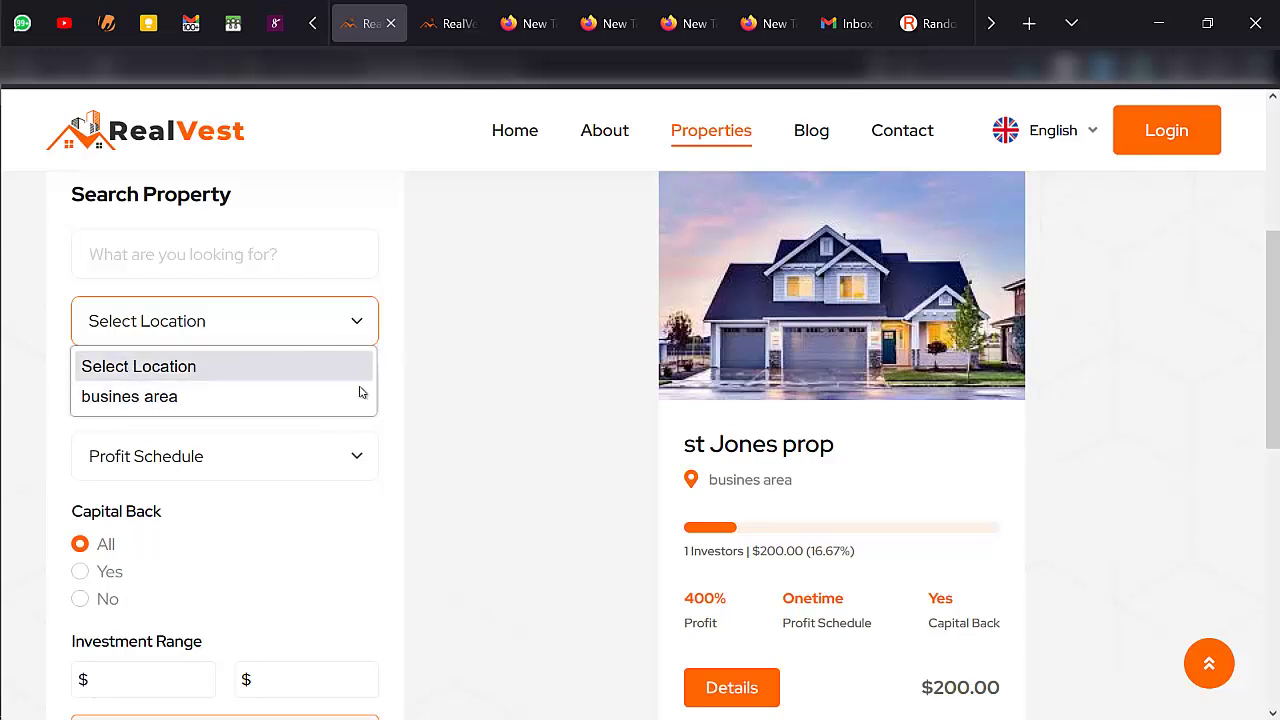
left_click(352, 462)
left_click(349, 463)
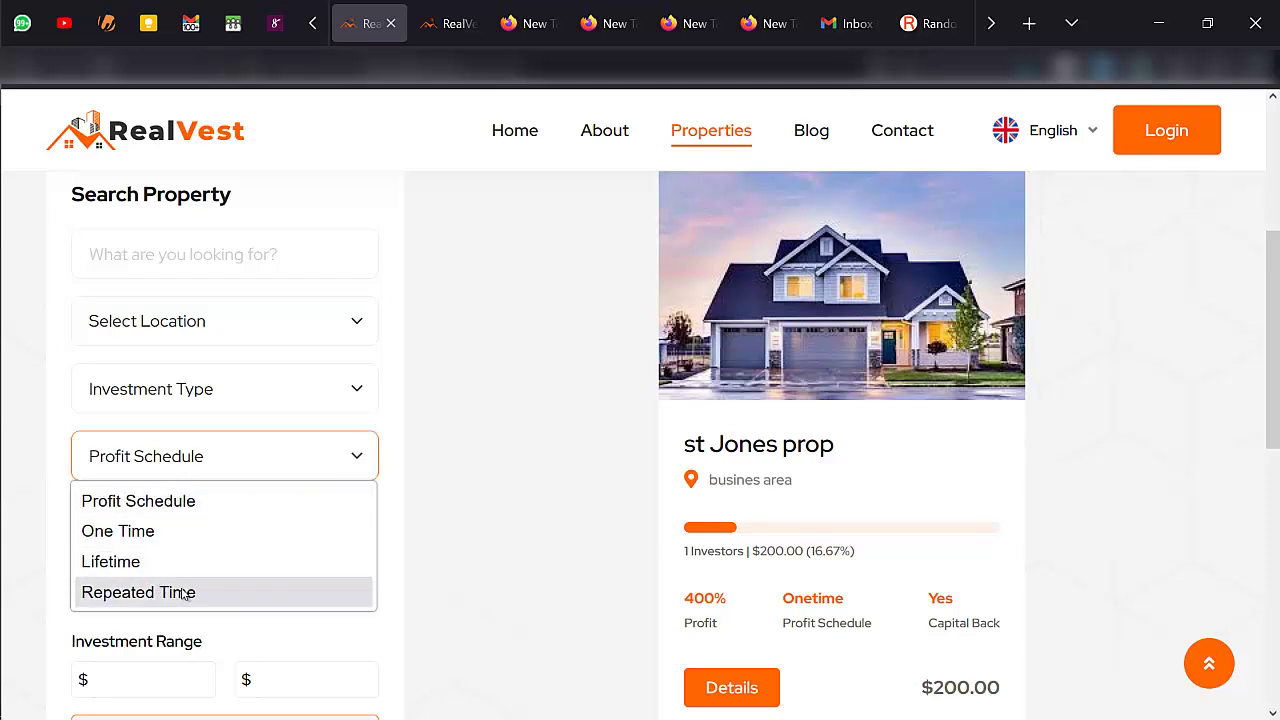
left_click(533, 477)
Review the st Jones prop listing at $200.00 and the minimum investment field, then return to the top.
scroll(280, 526, "down", 1)
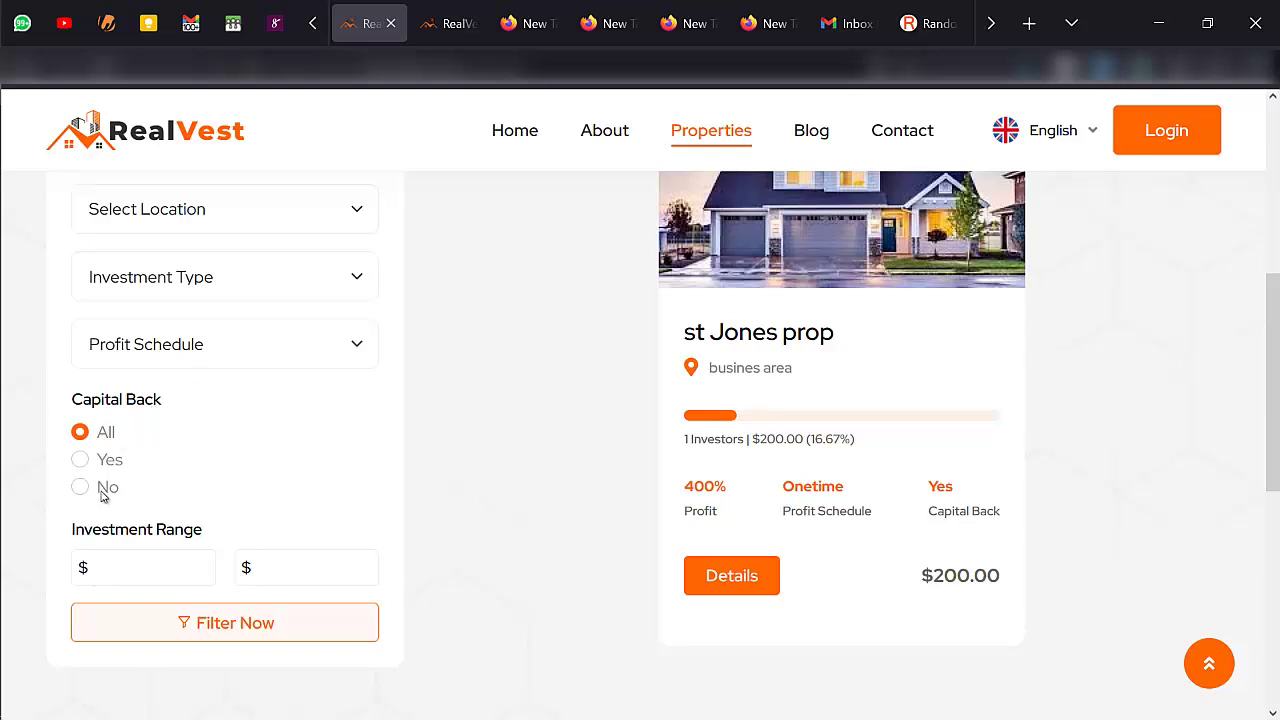
scroll(150, 550, "down", 2)
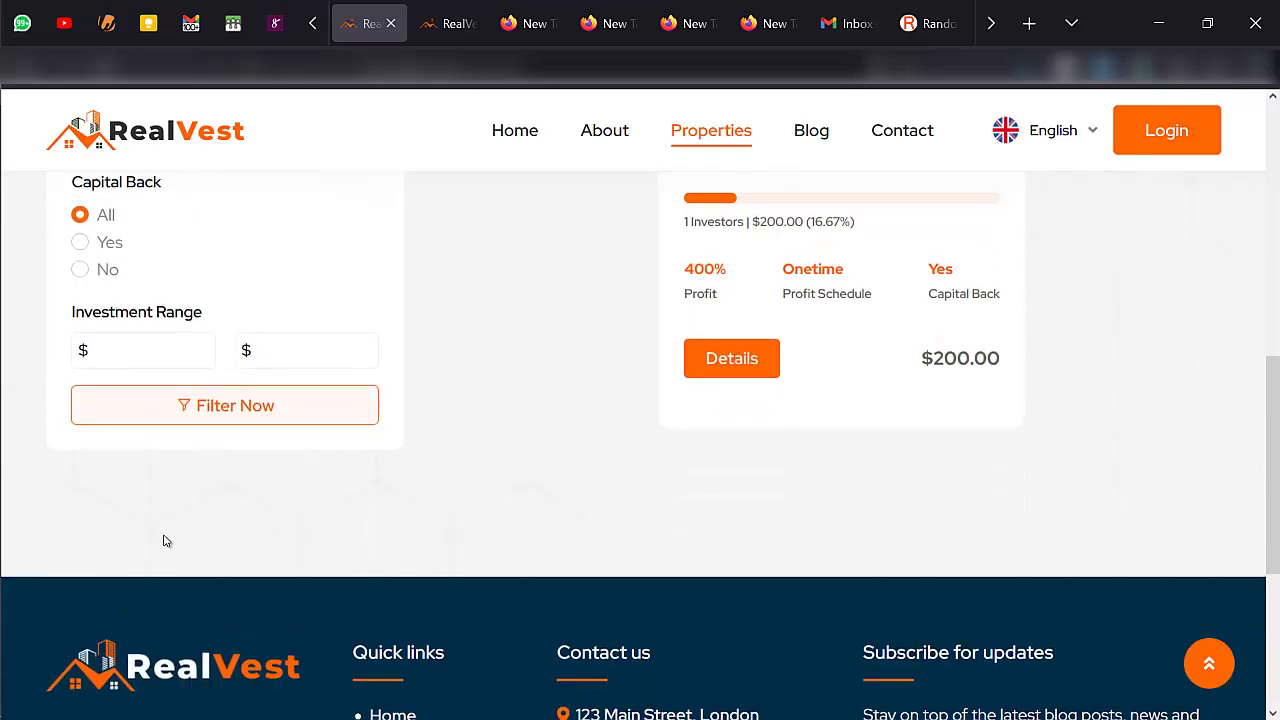
left_click(181, 343)
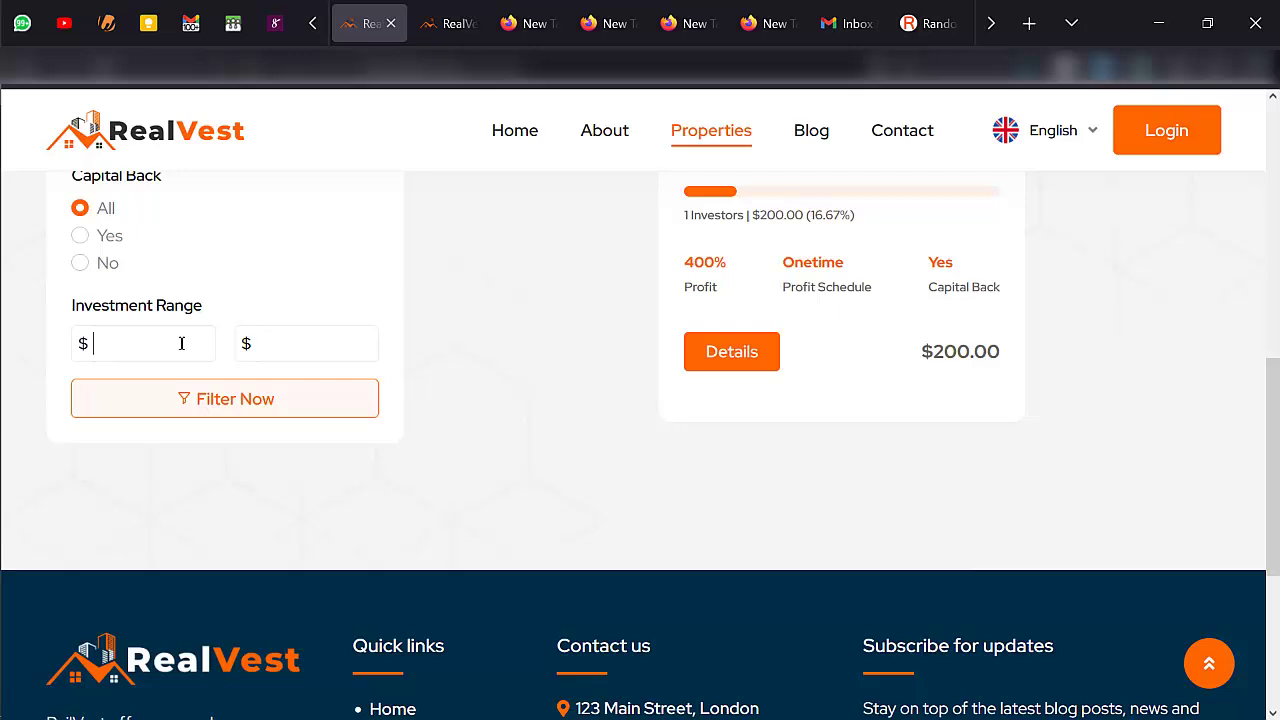
scroll(646, 446, "up", 3)
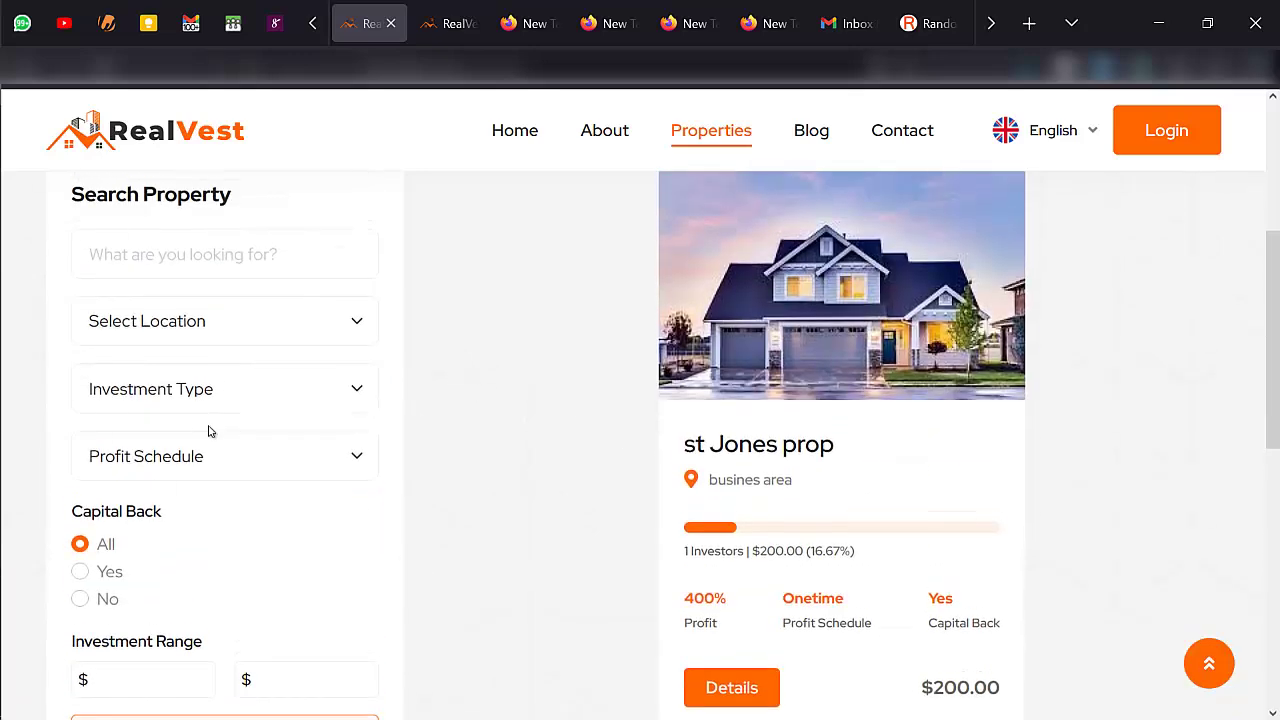
scroll(603, 515, "up", 3)
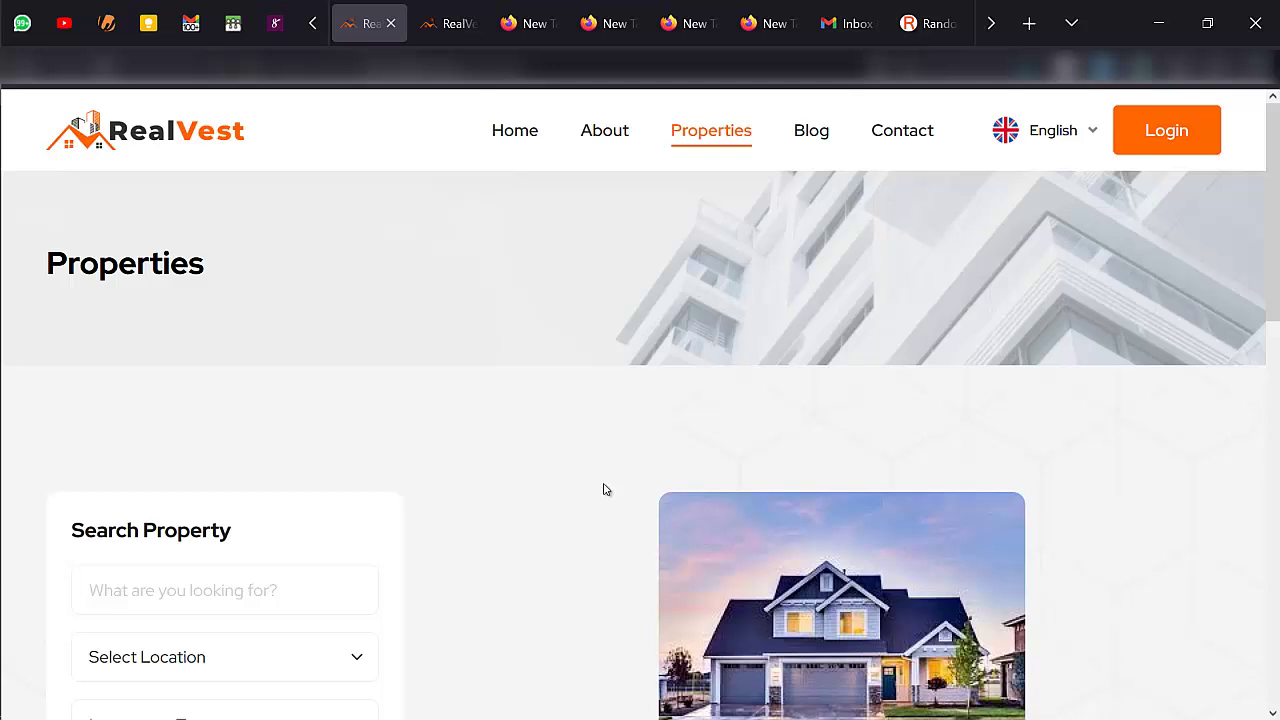
Switch to the admin panel and scroll the Dashboard: 1 user, $5,400.00 deposited, $200.00 invested.
left_click(421, 8)
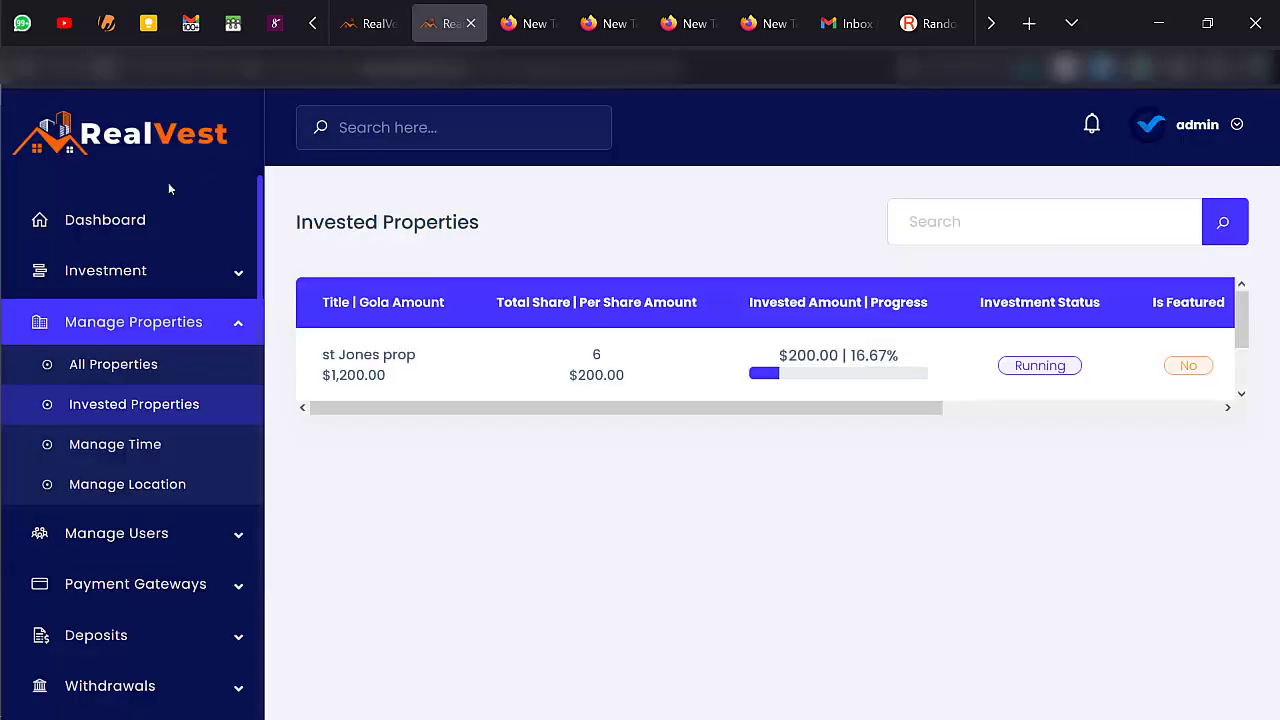
left_click(152, 217)
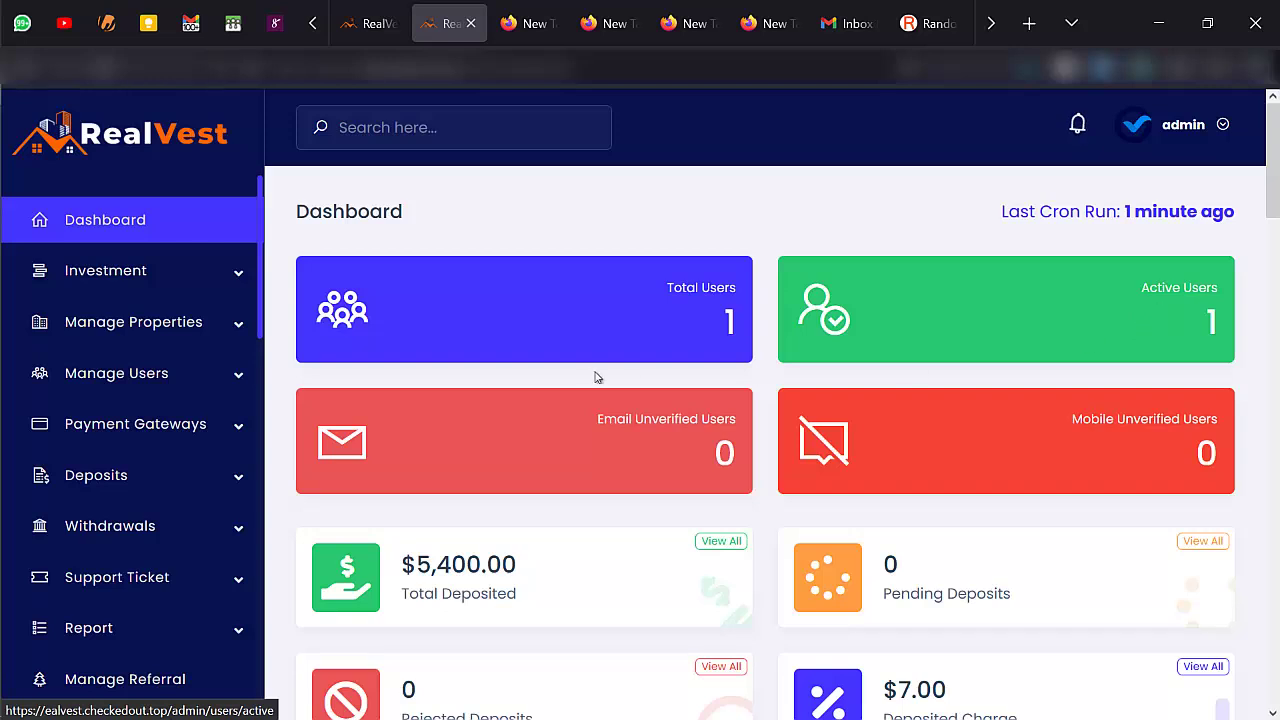
scroll(600, 385, "down", 1)
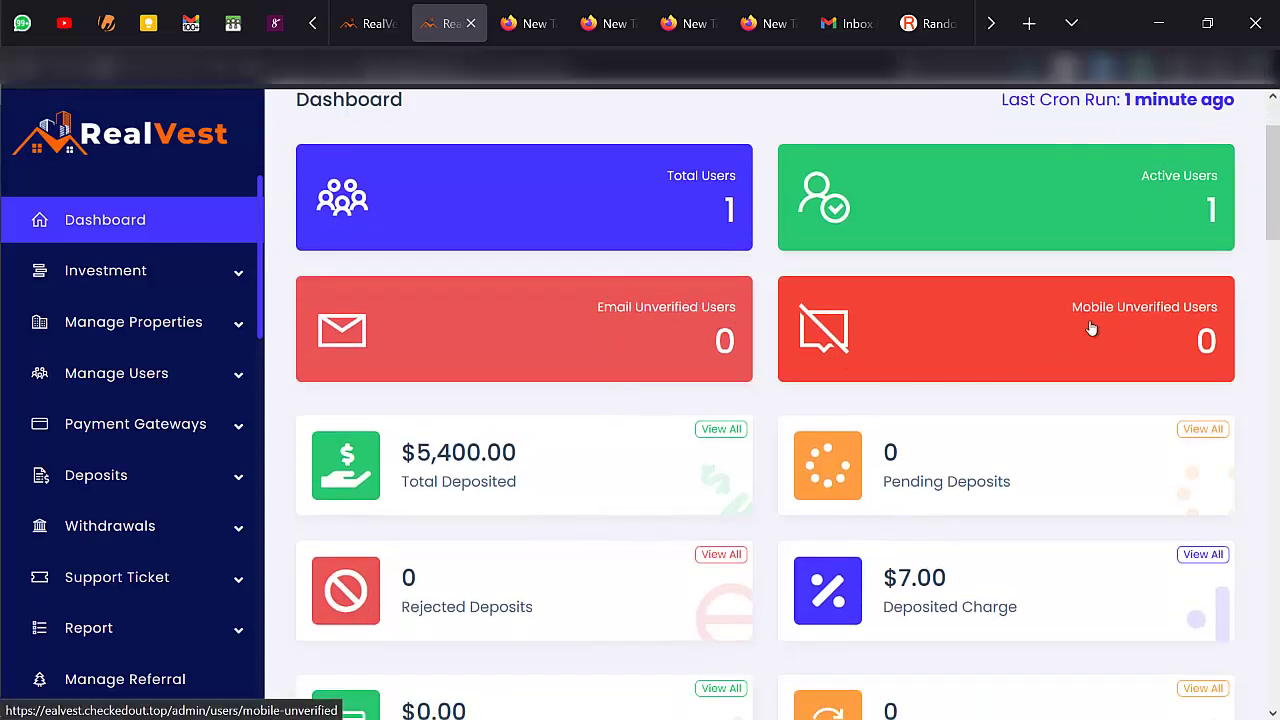
scroll(535, 284, "down", 2)
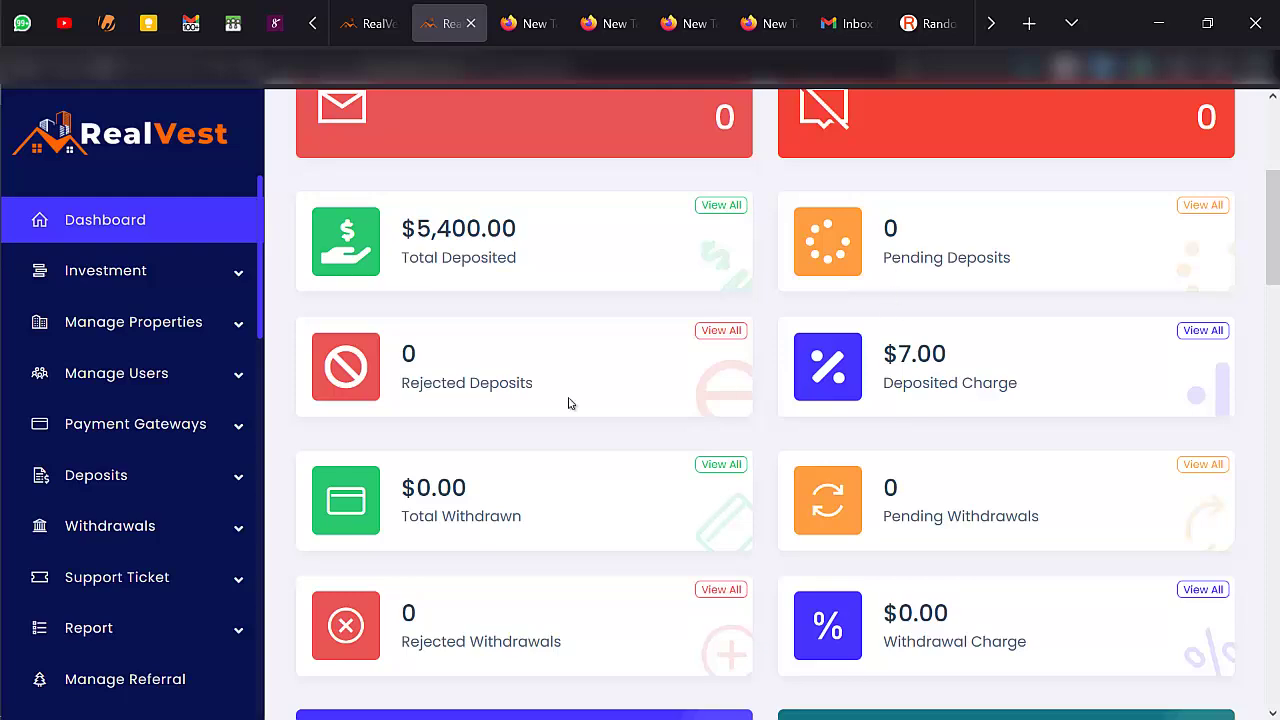
scroll(517, 408, "down", 7)
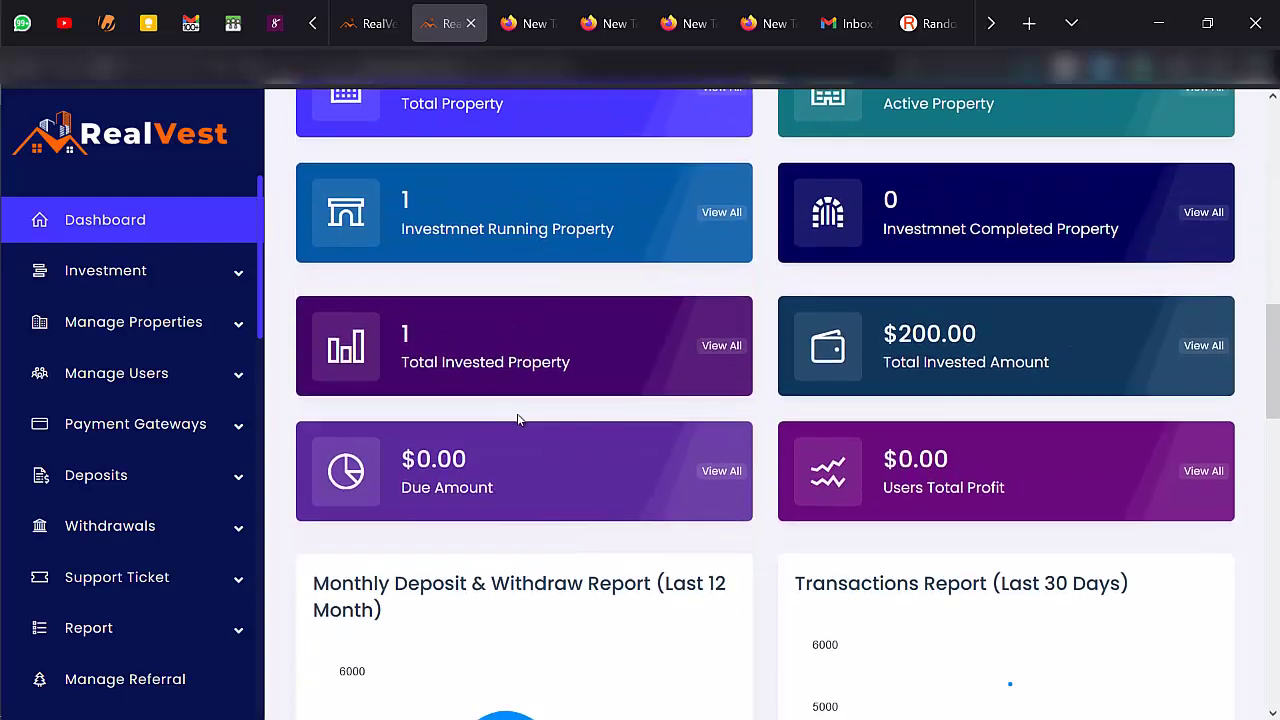
scroll(540, 402, "down", 5)
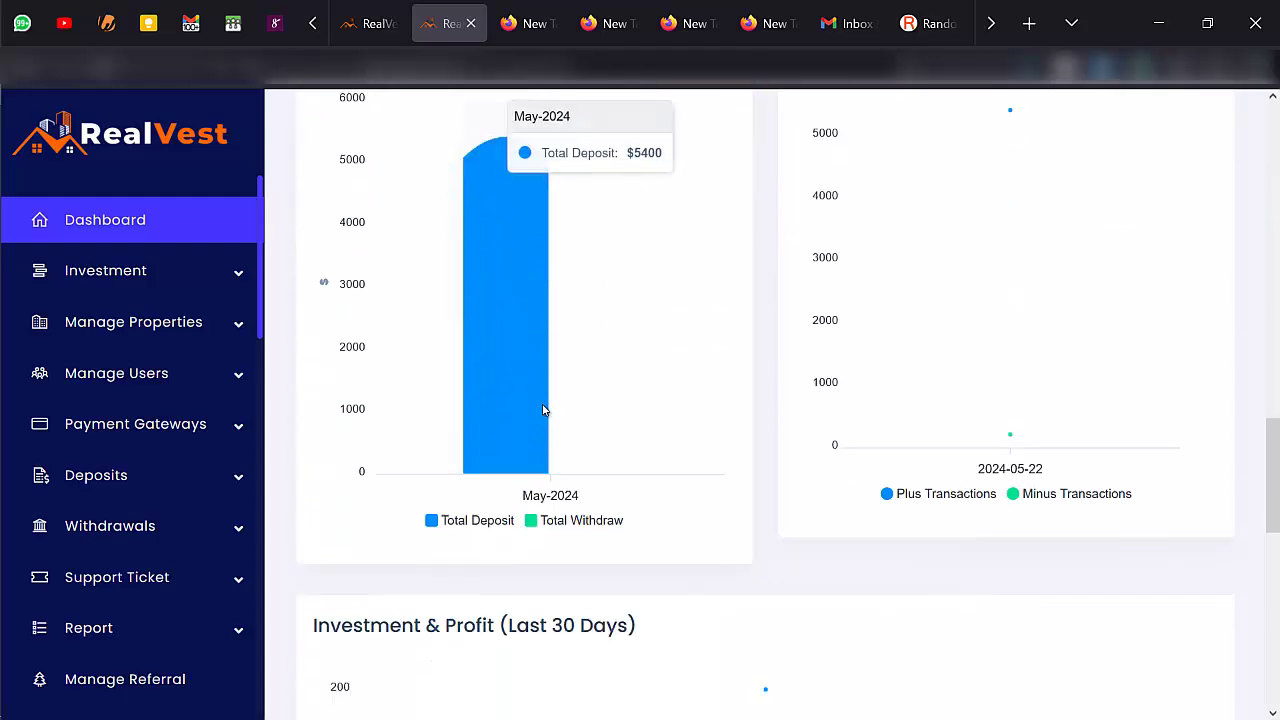
scroll(543, 409, "down", 8)
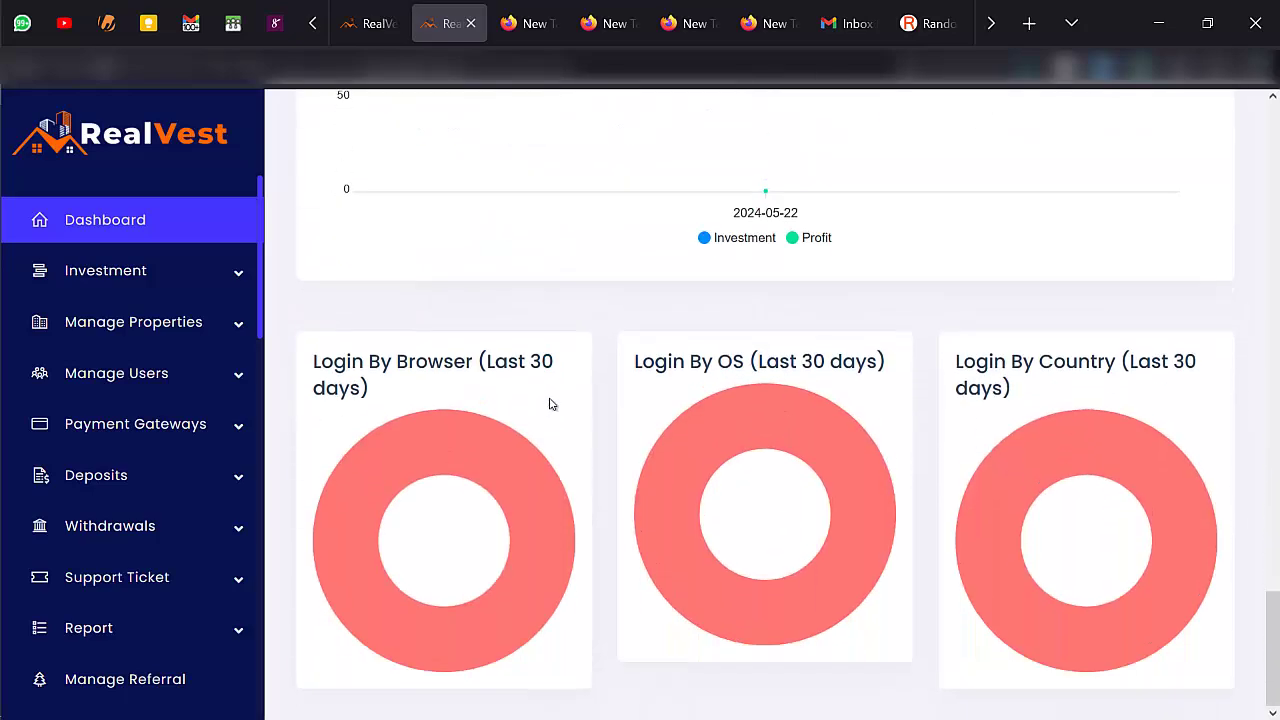
scroll(551, 404, "up", 15)
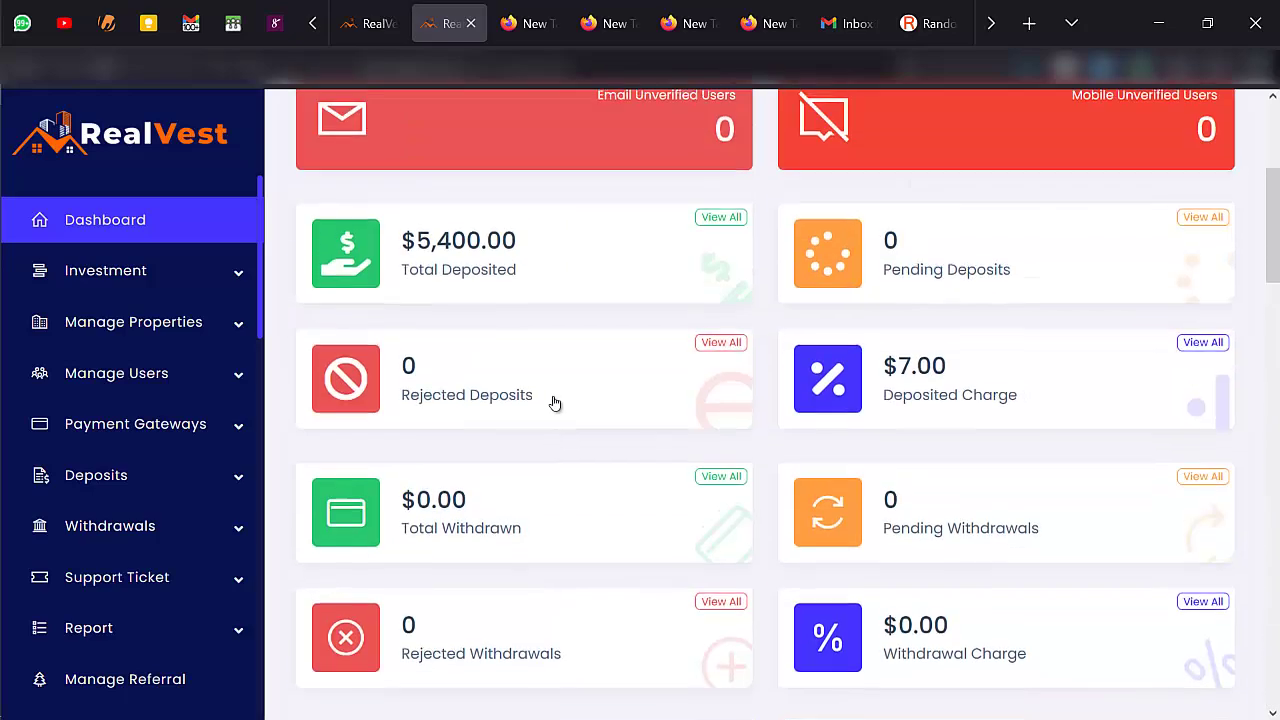
scroll(555, 402, "up", 3)
View the Running, Completed and All Investment logs, showing $200.00 completed and $0.00 running.
left_click(237, 274)
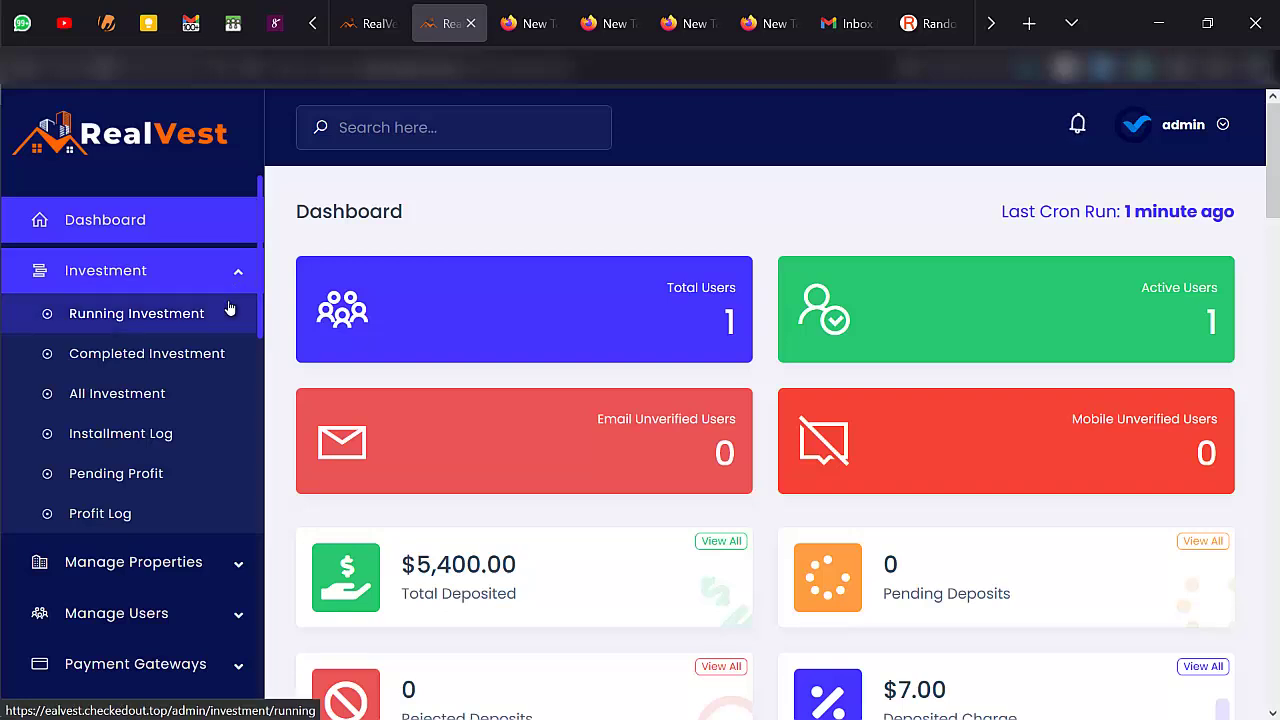
left_click(173, 325)
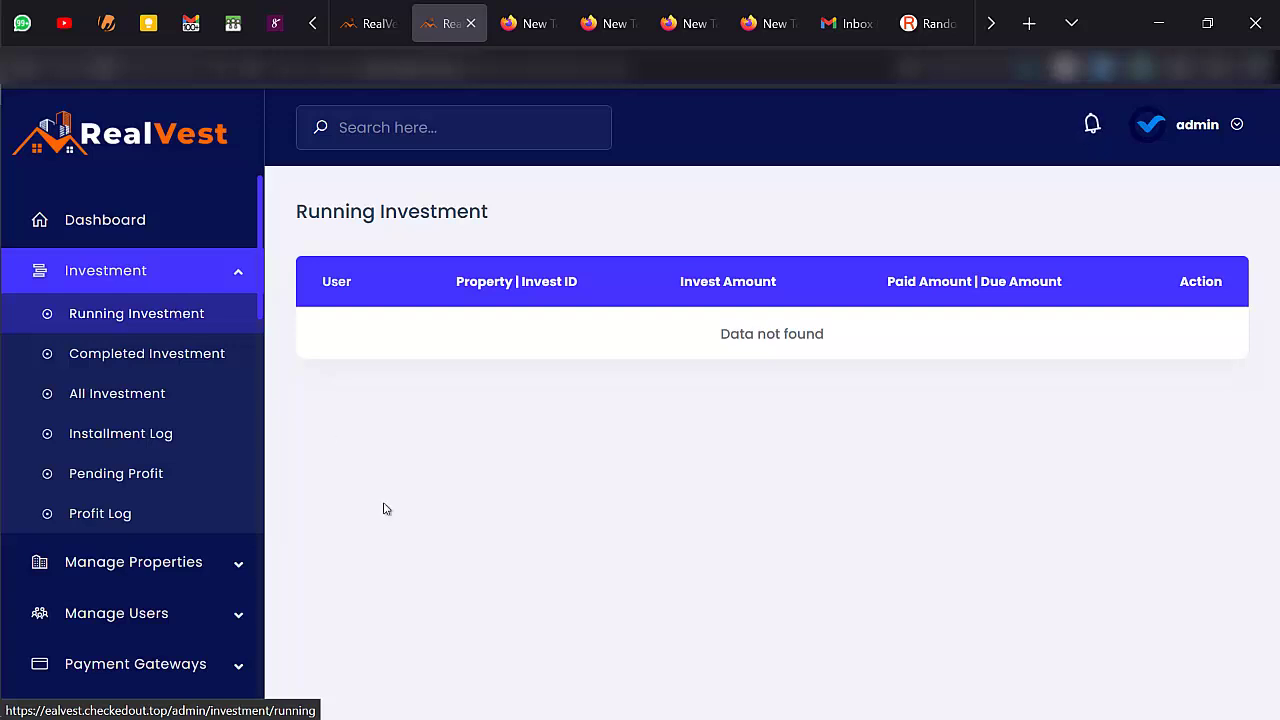
left_click(207, 355)
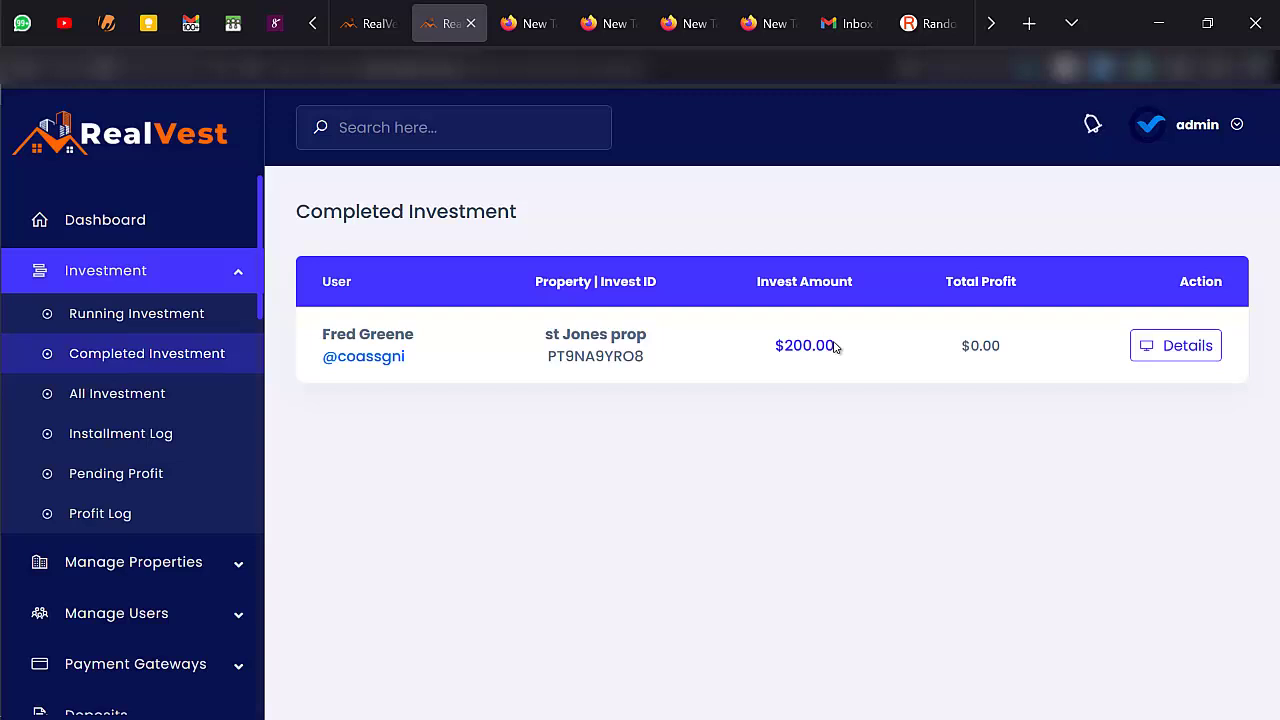
left_click(122, 388)
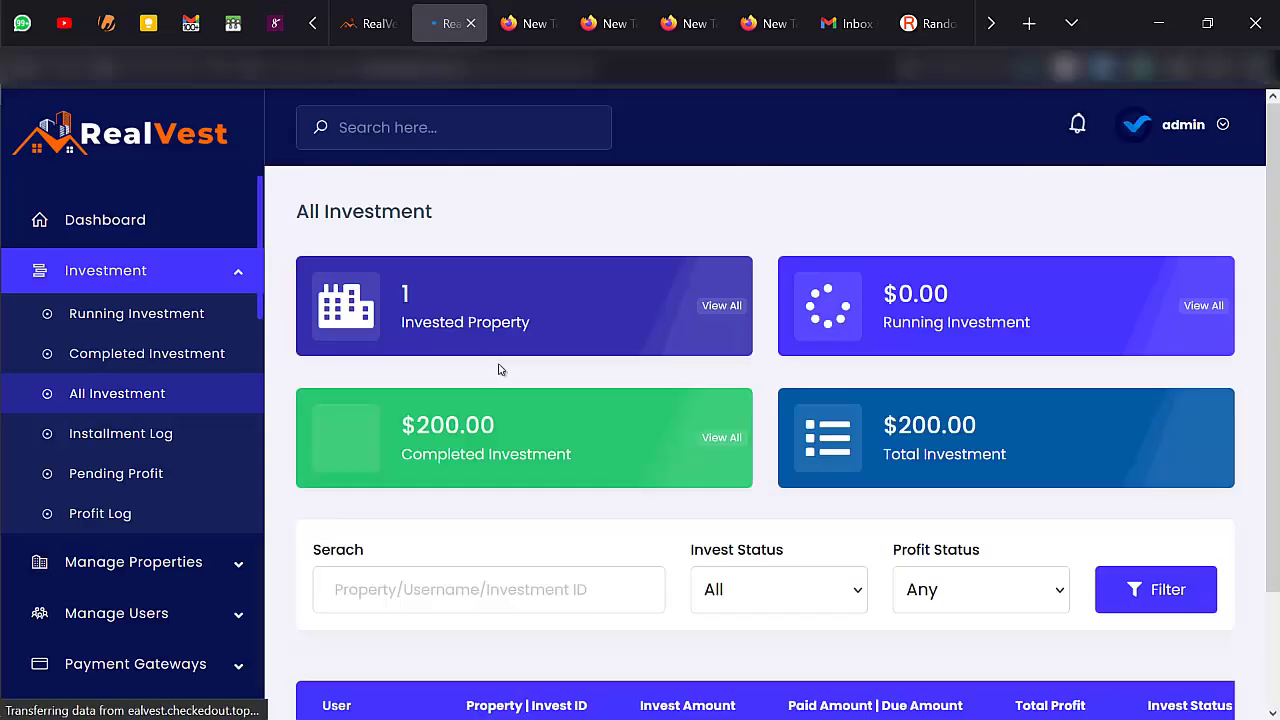
scroll(505, 374, "down", 2)
scroll(497, 437, "up", 2)
scroll(497, 438, "down", 2)
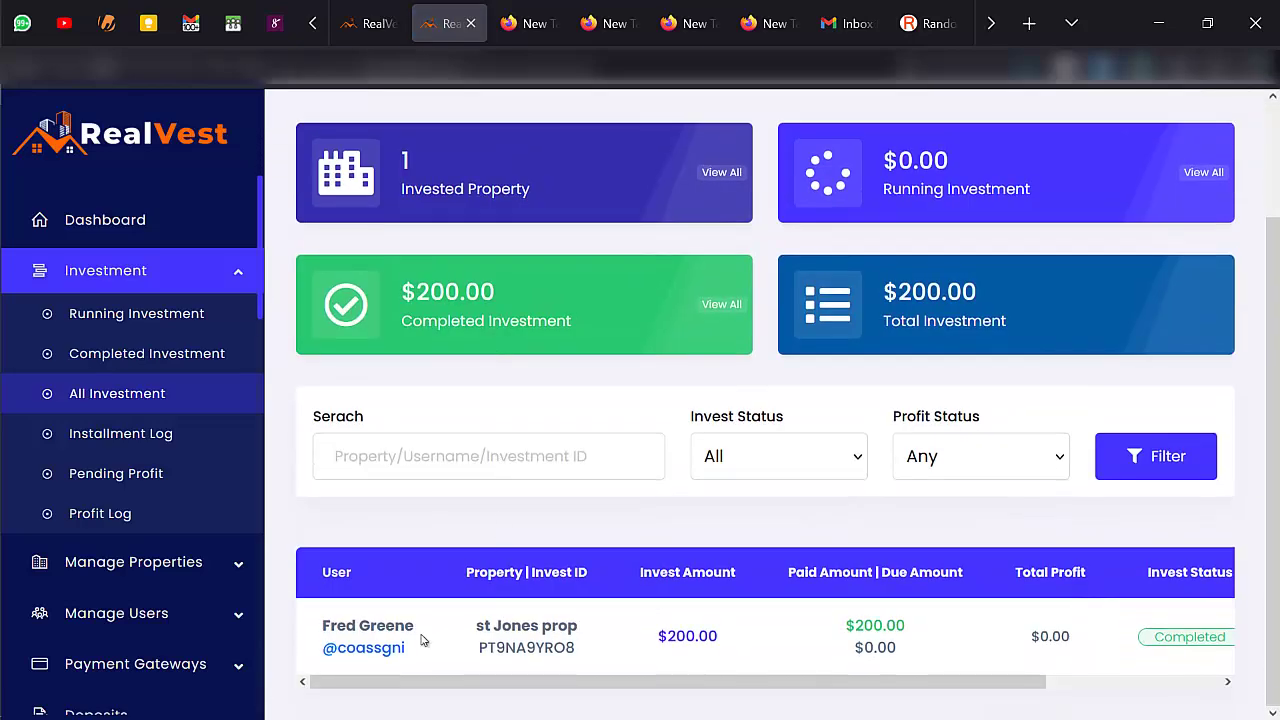
scroll(738, 636, "up", 1)
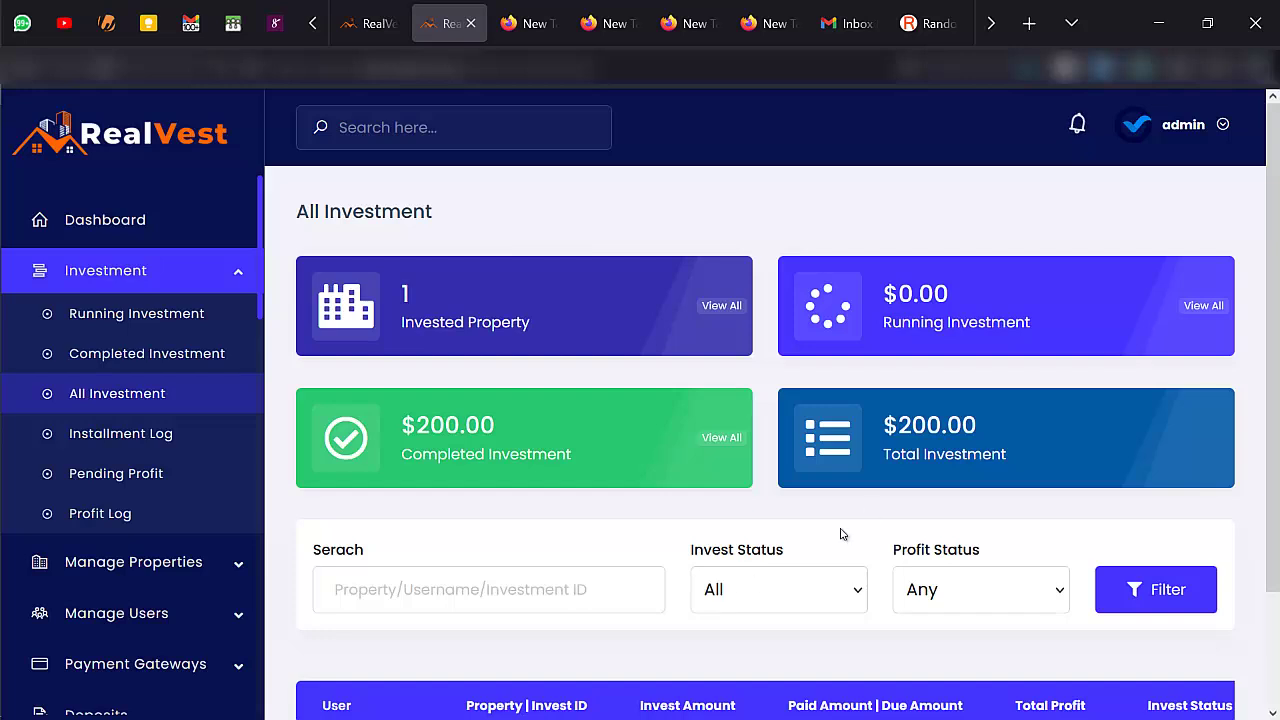
View the empty Installment Log, then expand Manage Properties in the admin sidebar.
left_click(150, 434)
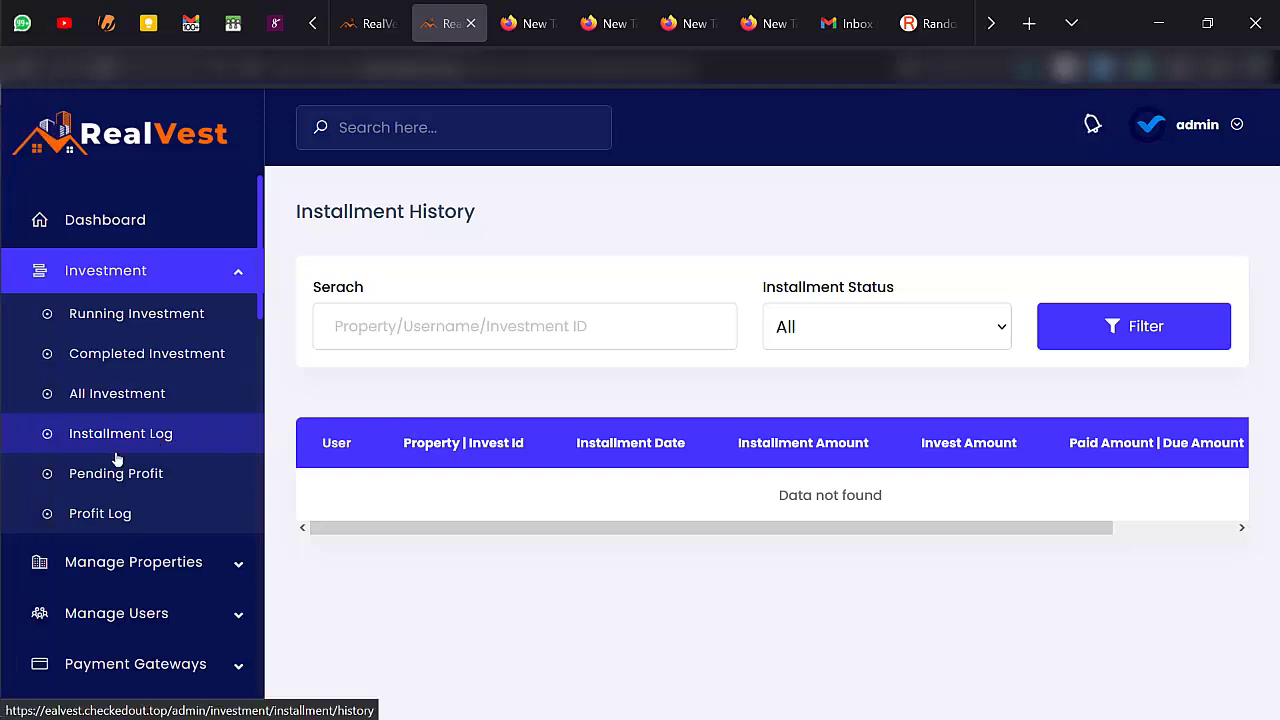
scroll(115, 458, "down", 2)
left_click(195, 341)
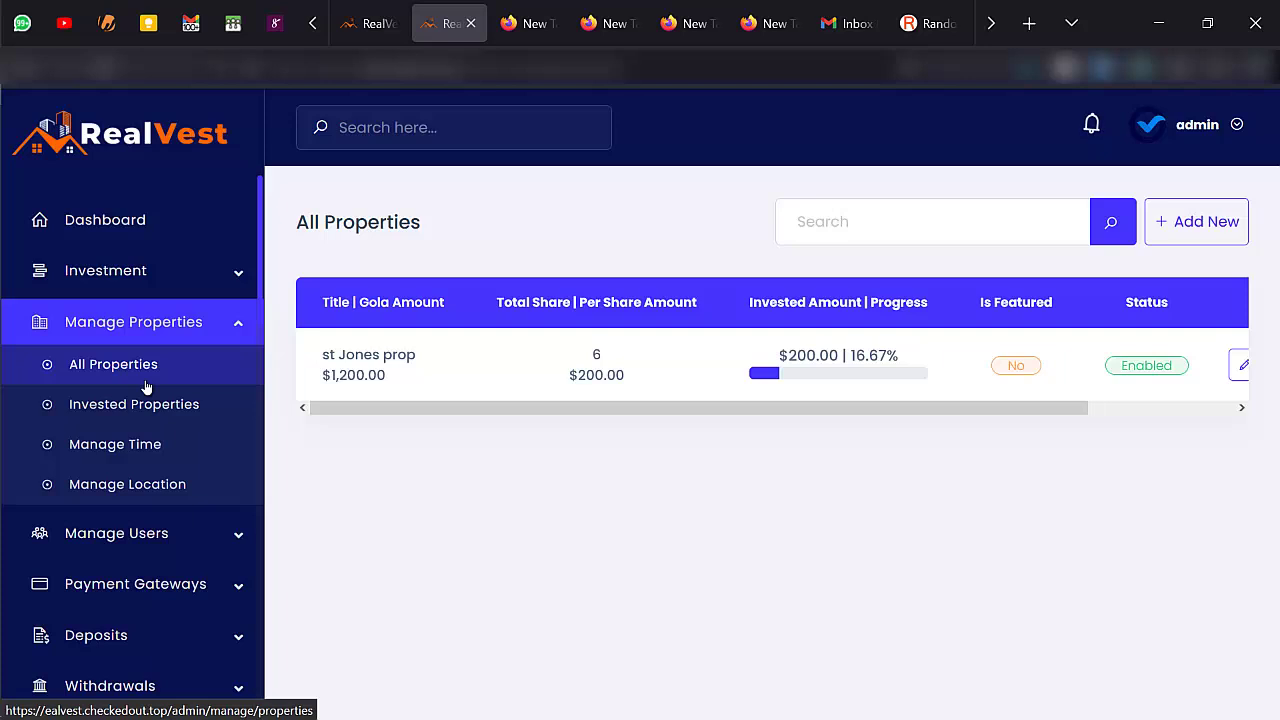
Open the Add New Property form and scroll through its Title, Map URL, gallery and Details fields.
left_click(1196, 221)
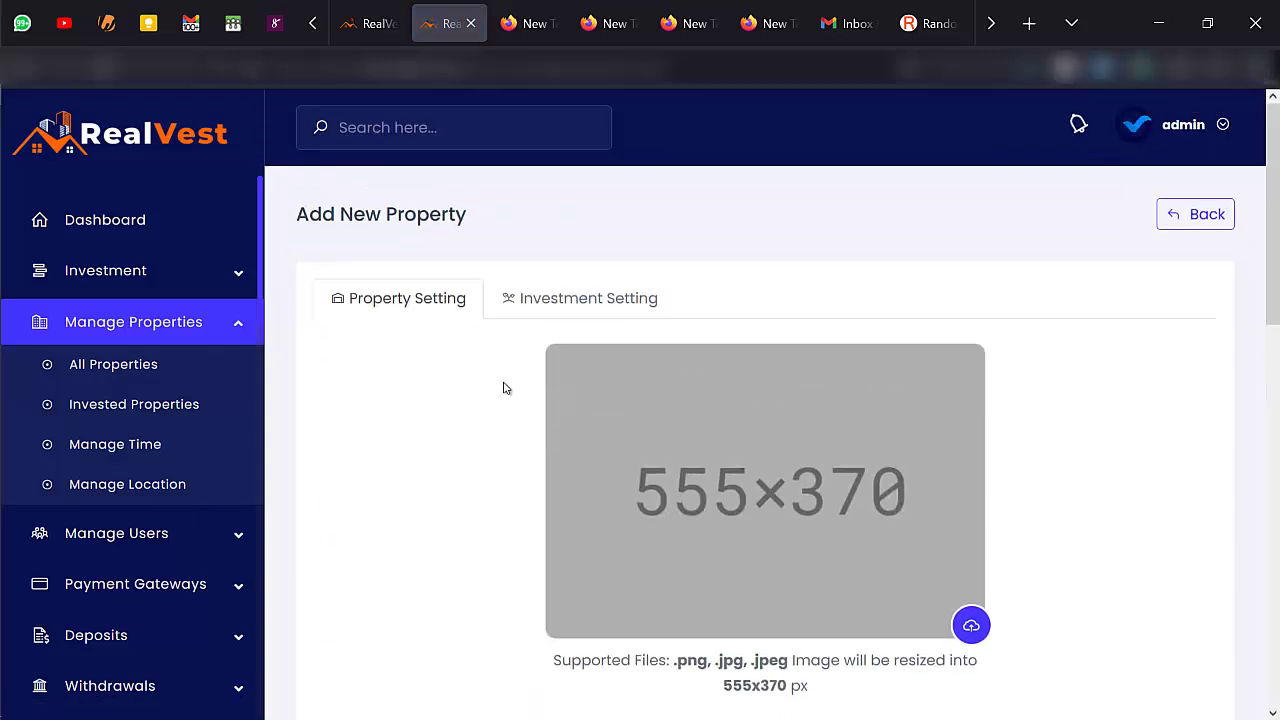
scroll(620, 390, "down", 3)
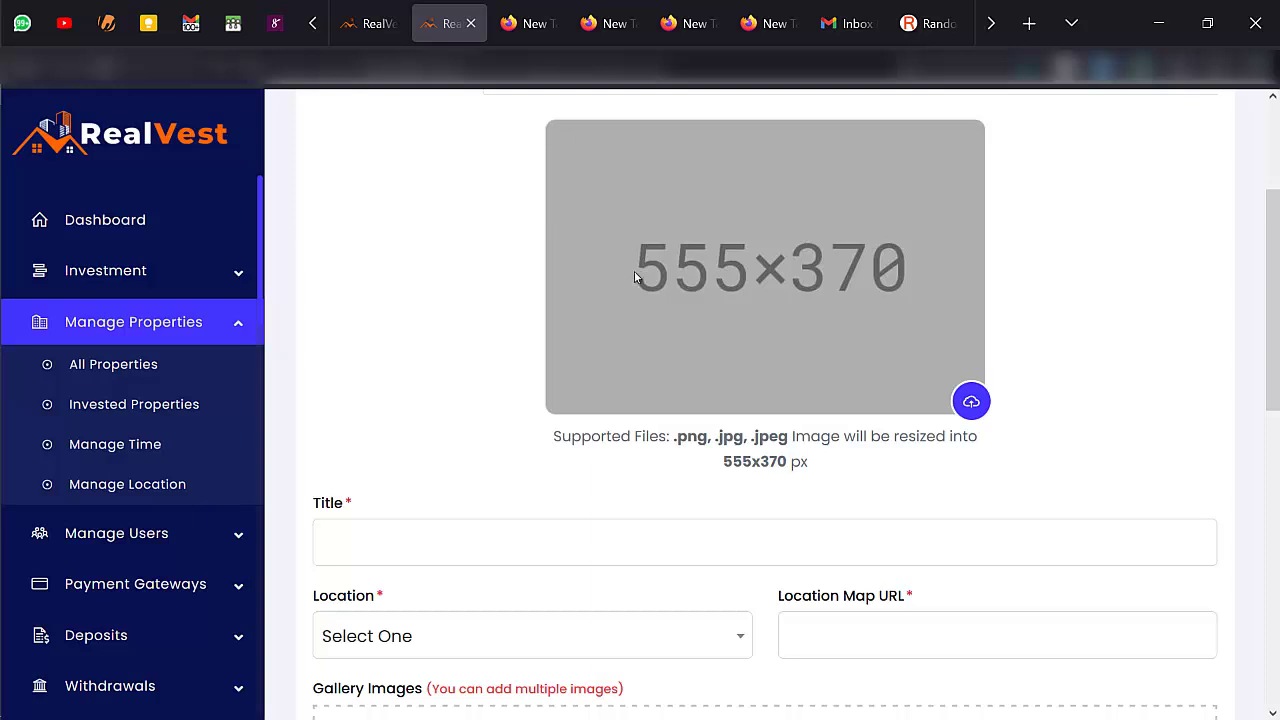
scroll(675, 268, "down", 1)
scroll(675, 274, "down", 1)
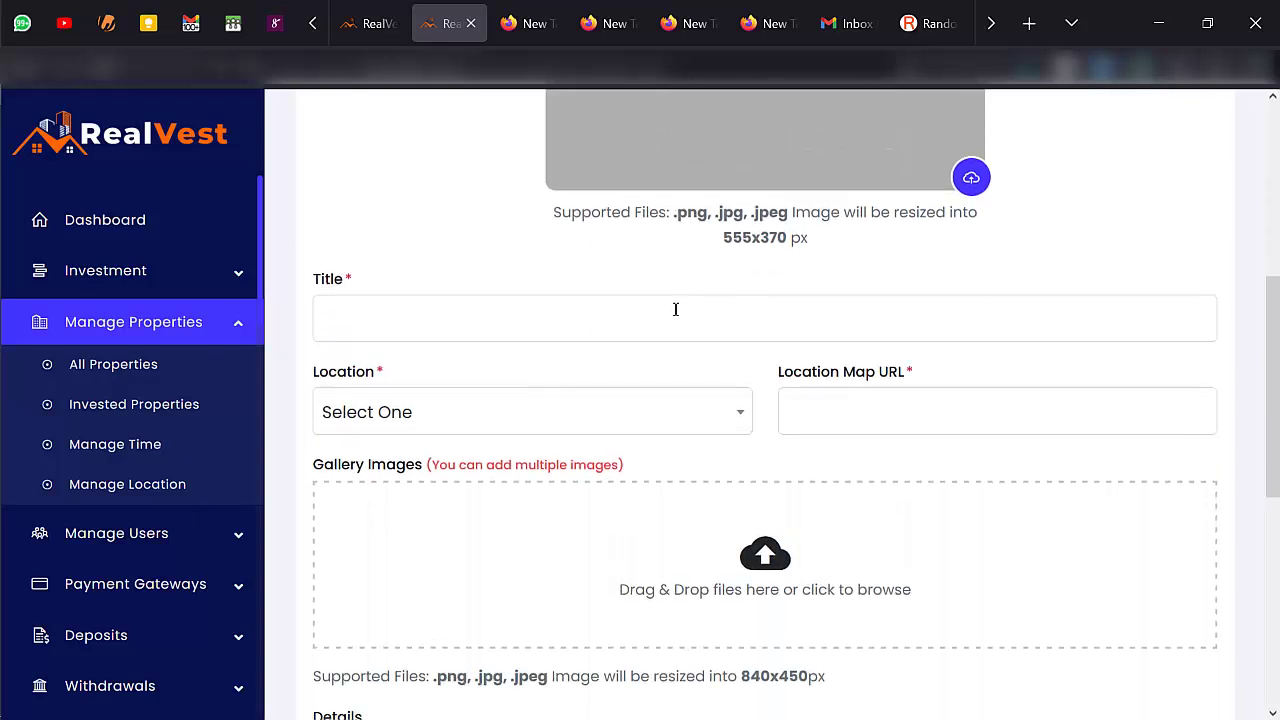
scroll(541, 318, "down", 1)
Browse the Location dropdown's choices, then return to the top of the form.
left_click(600, 312)
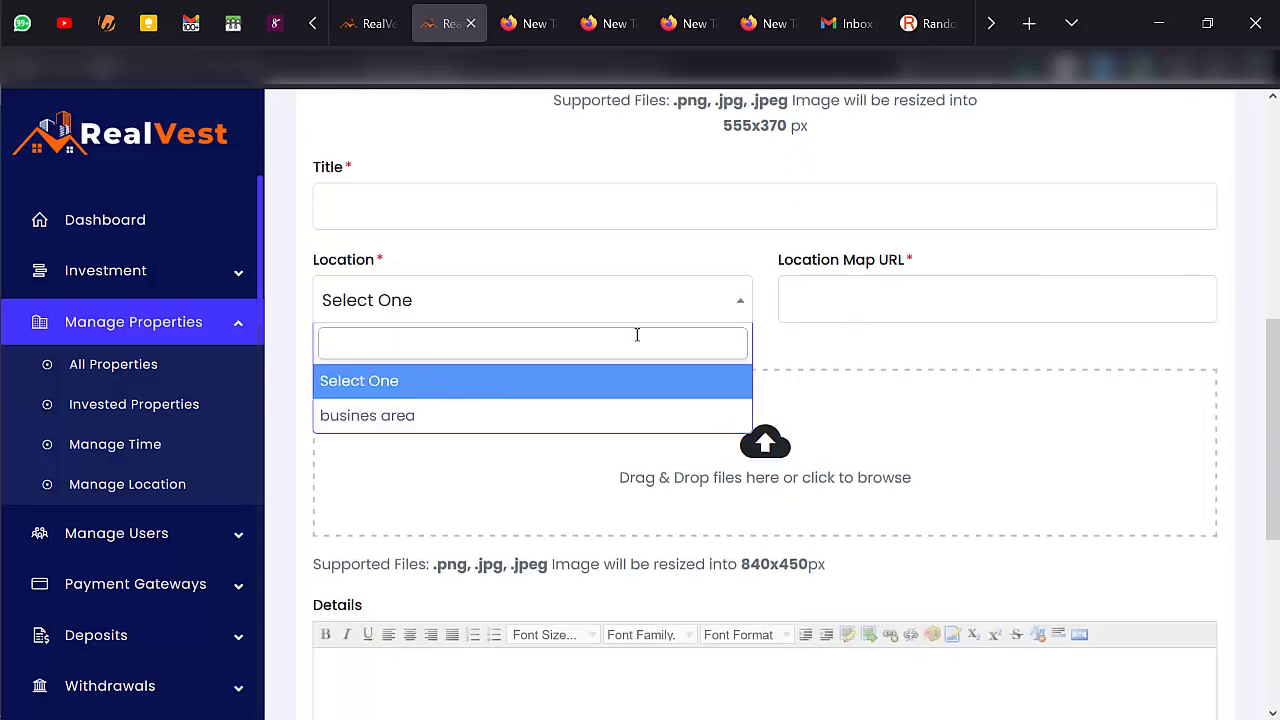
scroll(506, 346, "down", 4)
scroll(407, 354, "up", 4)
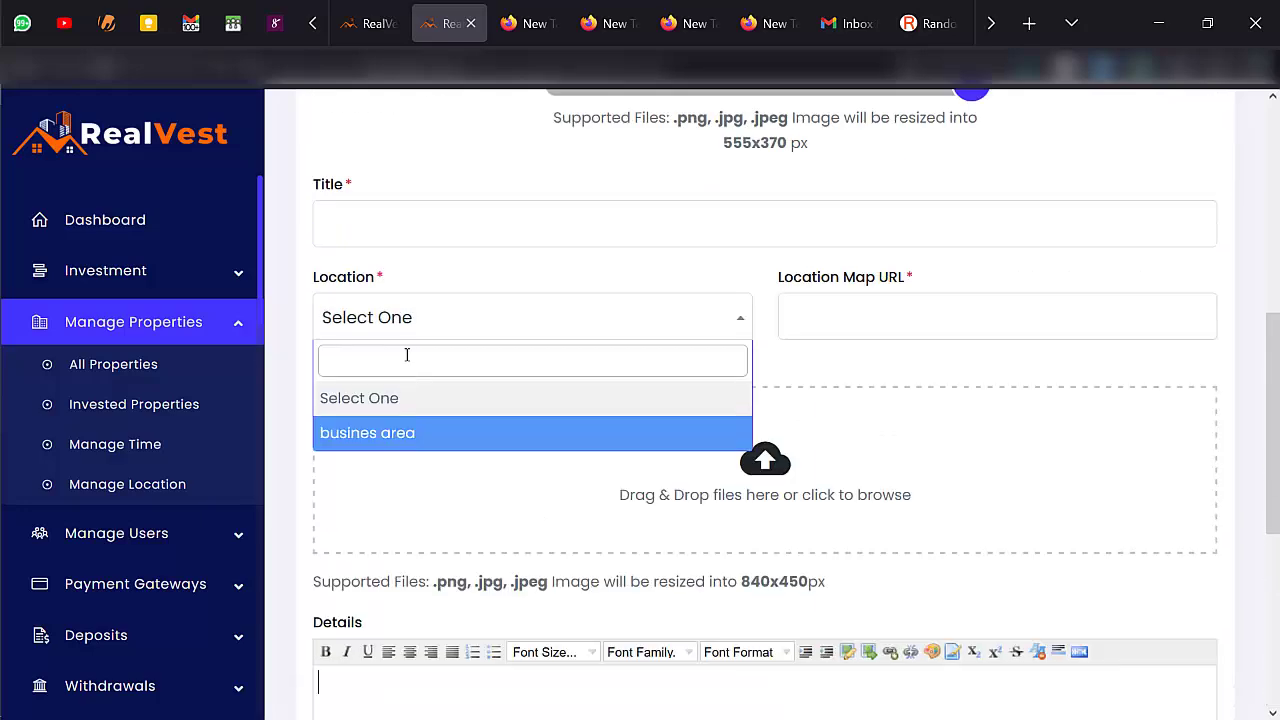
scroll(780, 330, "up", 5)
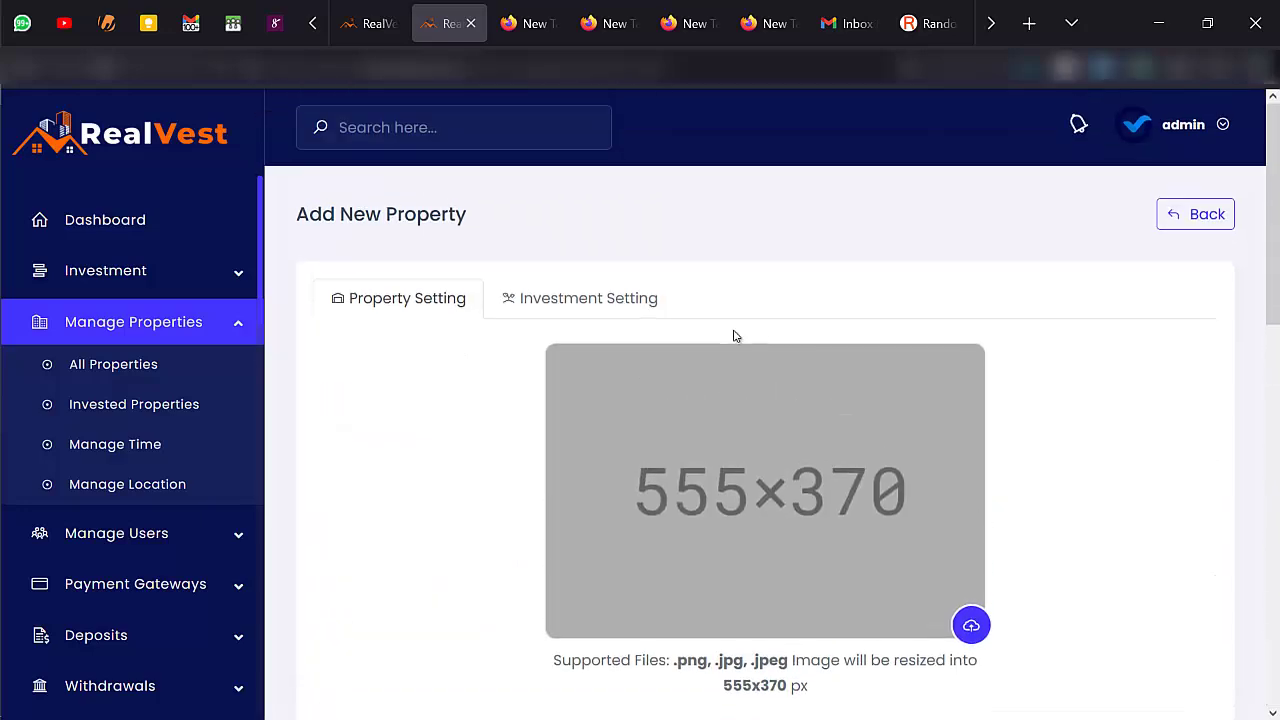
scroll(620, 309, "down", 5)
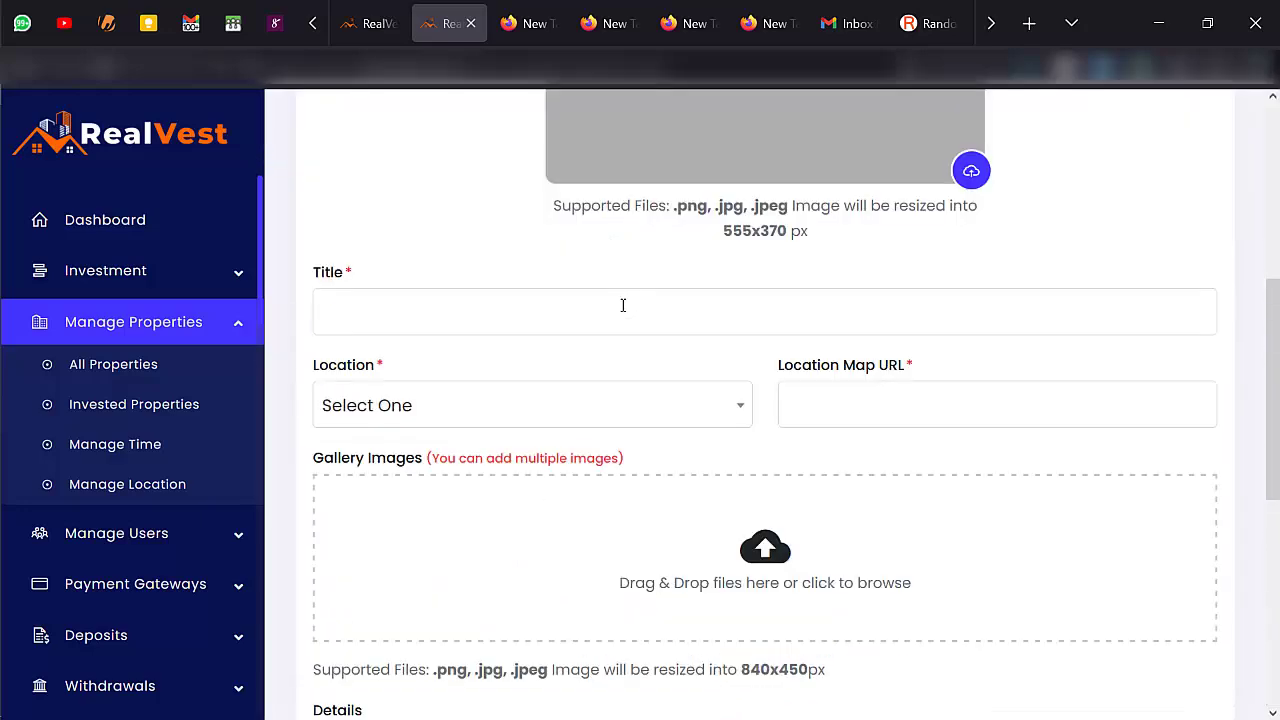
scroll(620, 309, "up", 3)
scroll(620, 309, "down", 1)
scroll(622, 306, "down", 2)
scroll(463, 326, "up", 2)
scroll(463, 326, "up", 2)
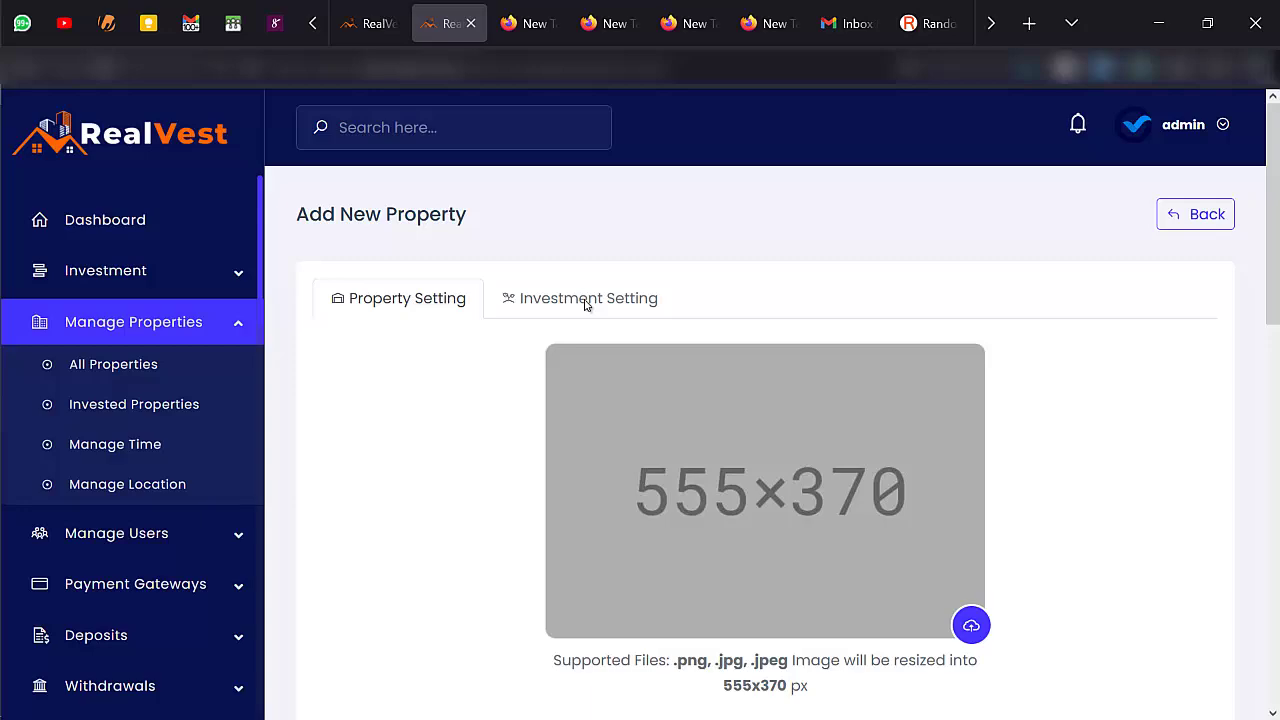
scroll(380, 360, "down", 6)
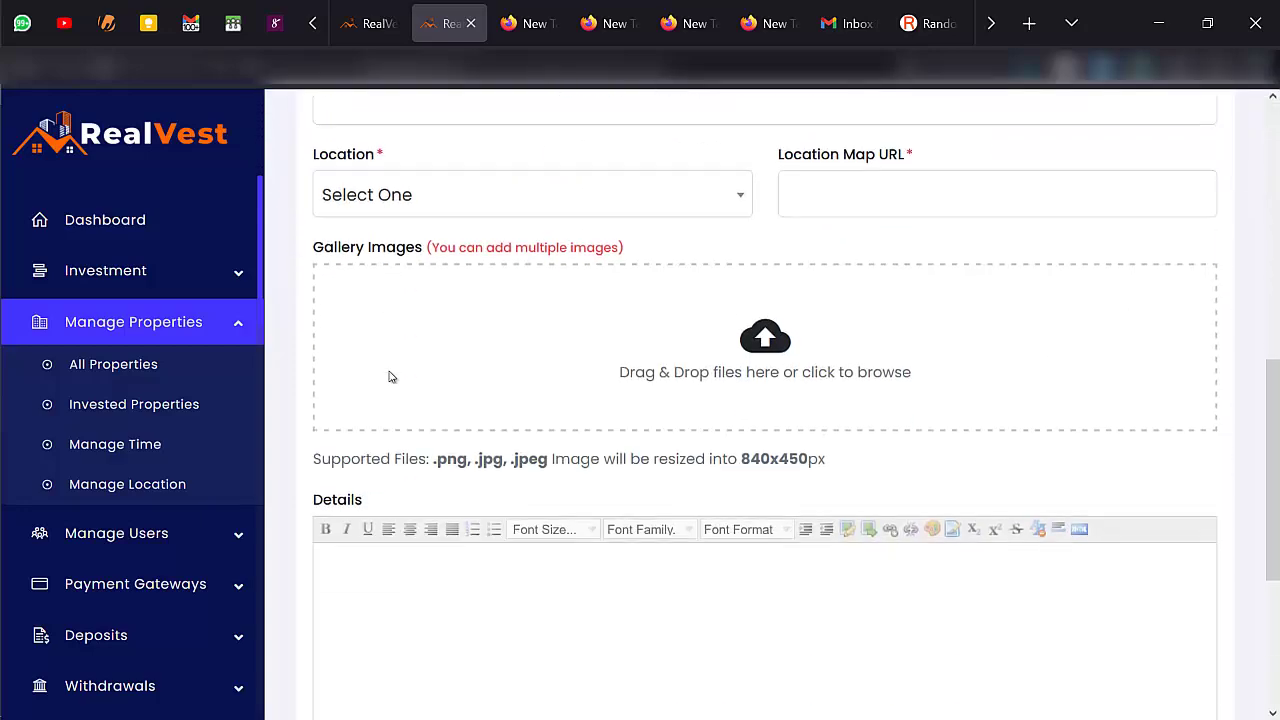
scroll(420, 365, "up", 6)
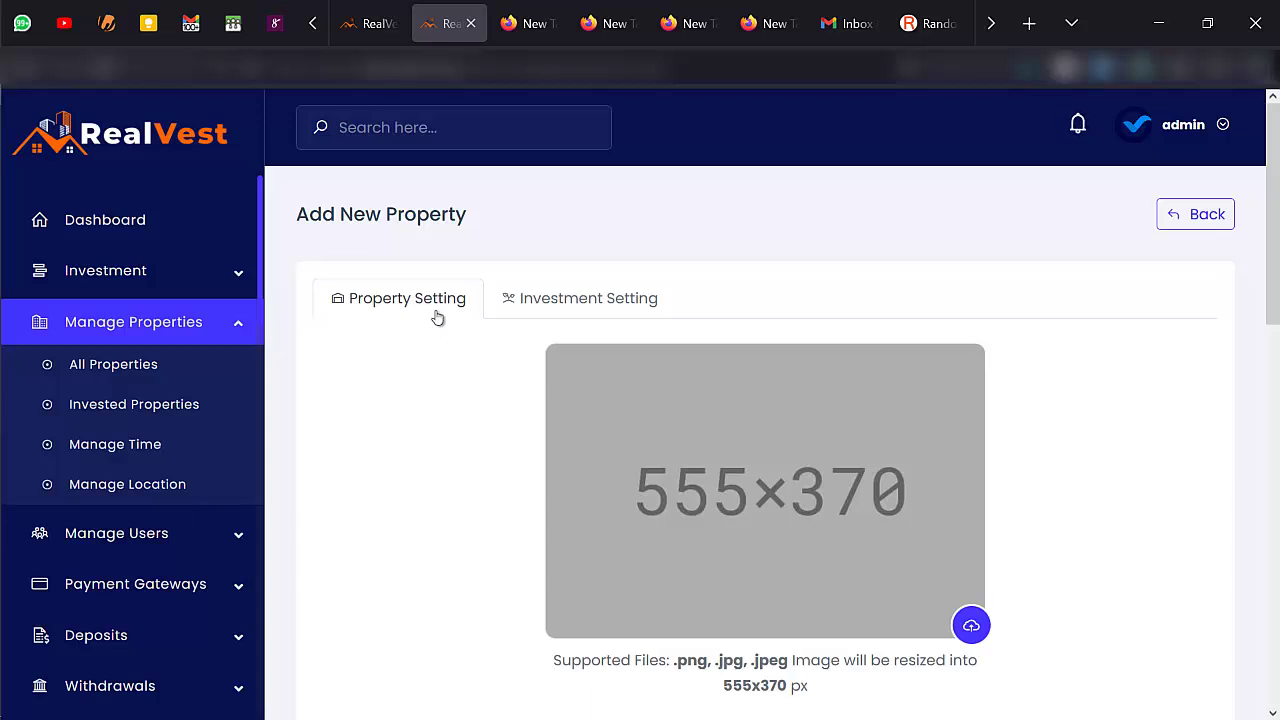
Open Manage Location and its Add Location form, then a new empty browser tab.
left_click(158, 486)
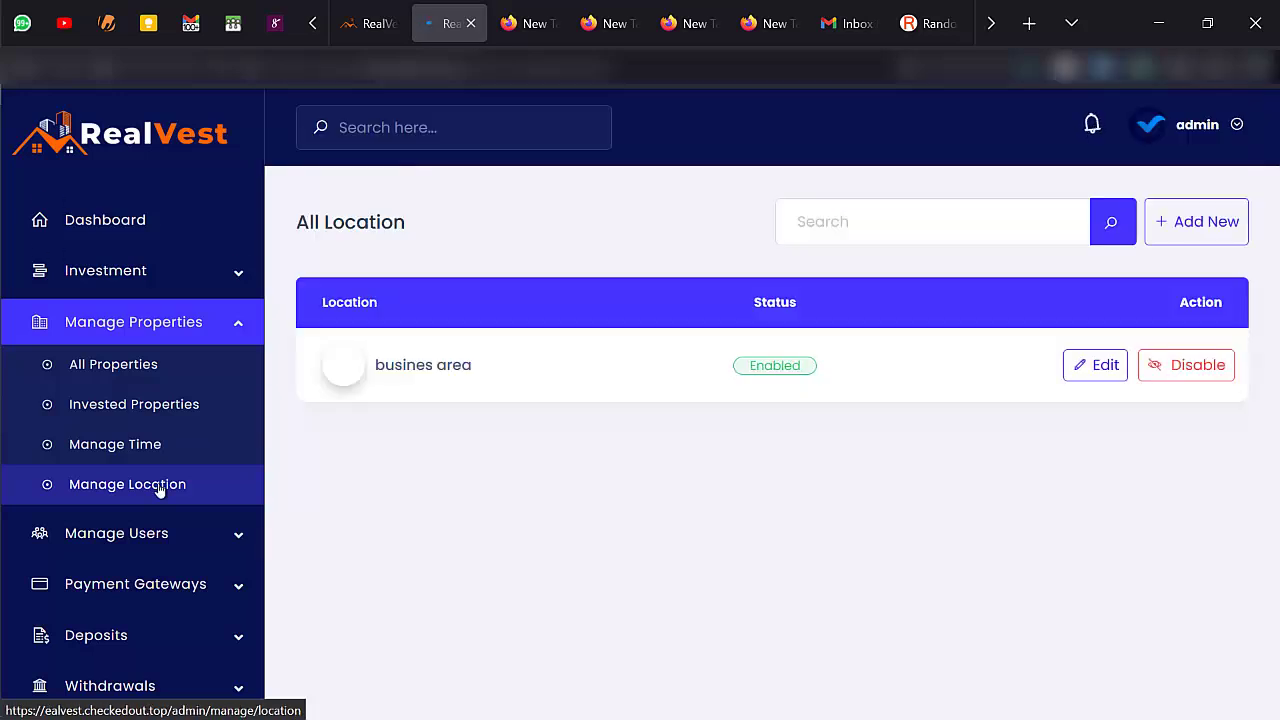
left_click(1196, 221)
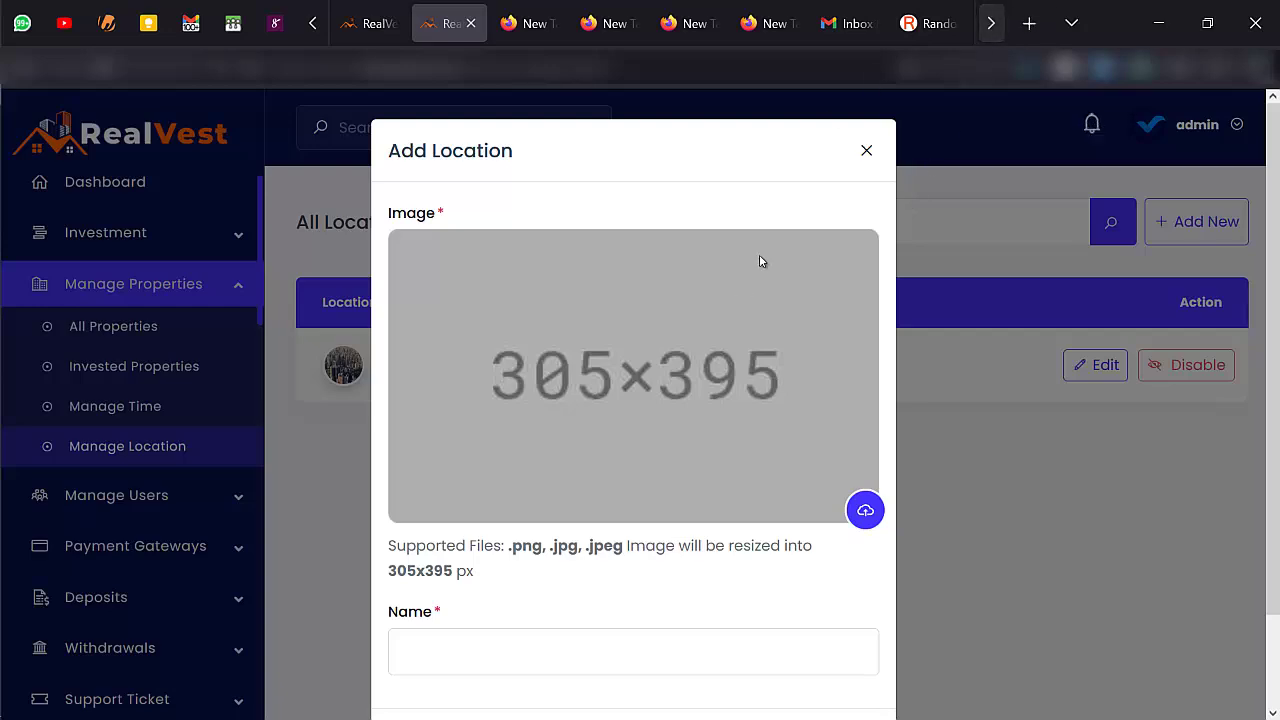
left_click(1029, 12)
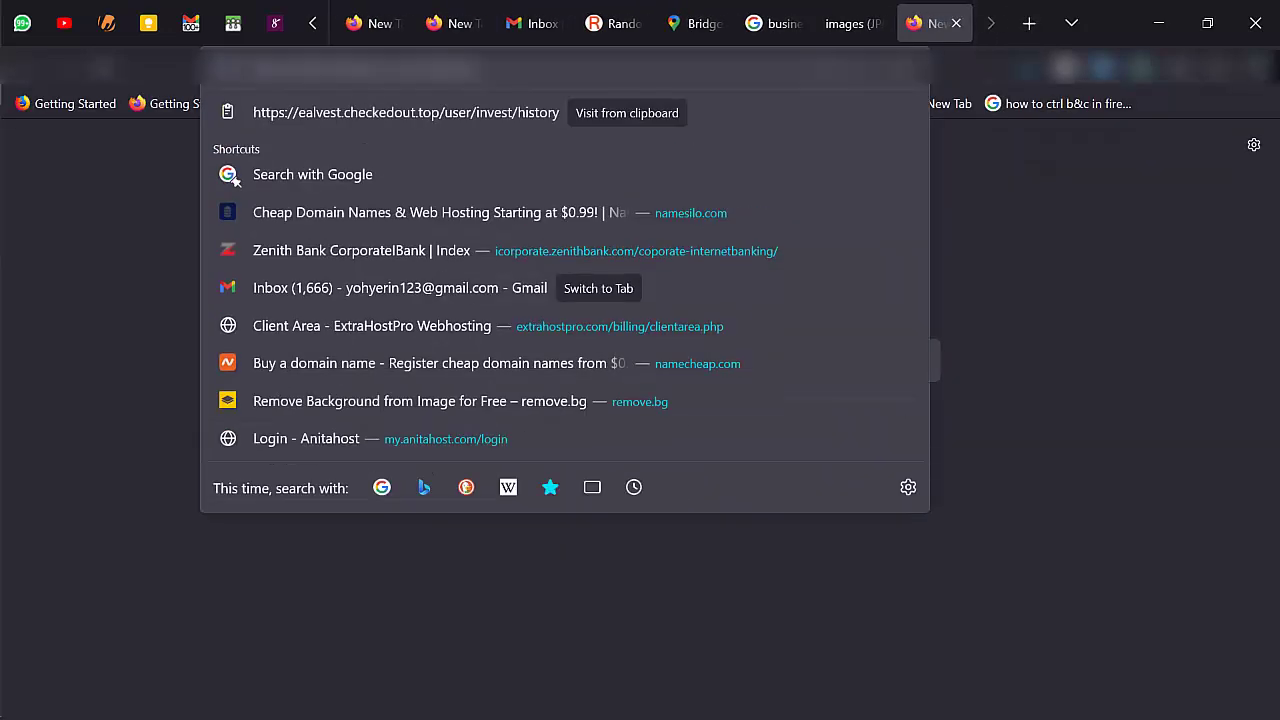
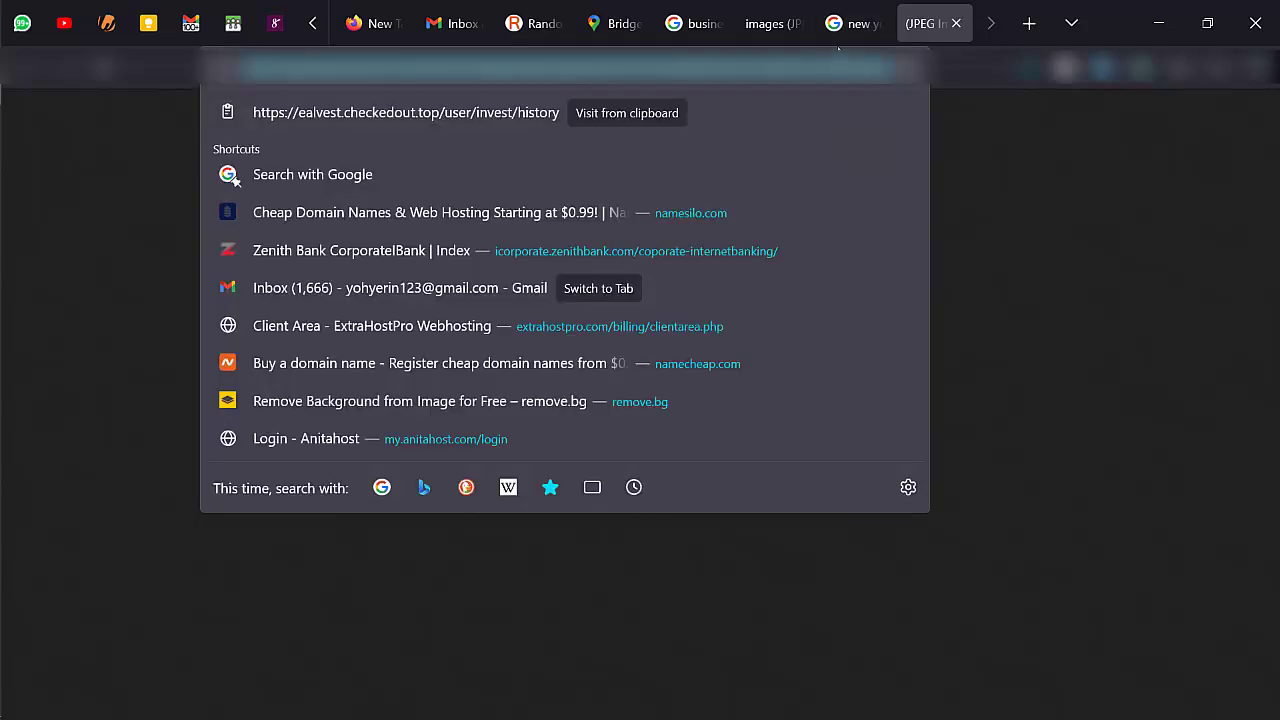
Search Google Images for 'new york apartments'.
left_click(860, 23)
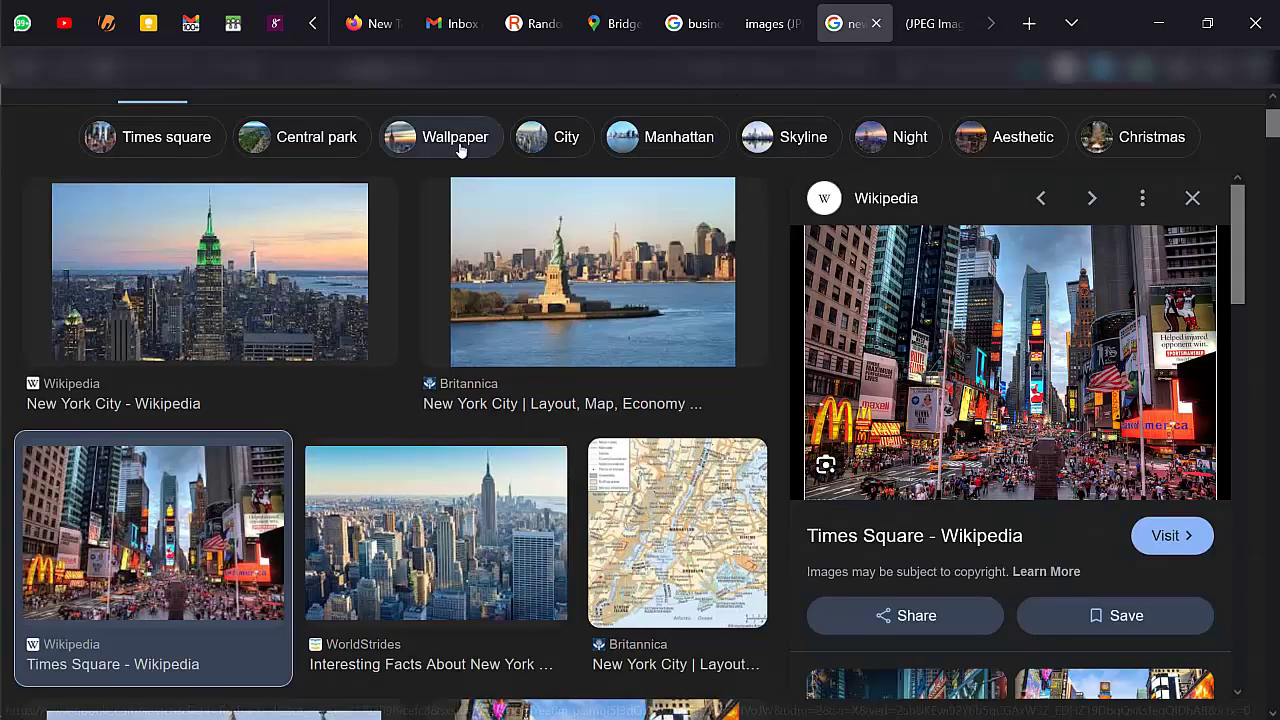
scroll(457, 143, "up", 3)
triple_click(385, 140)
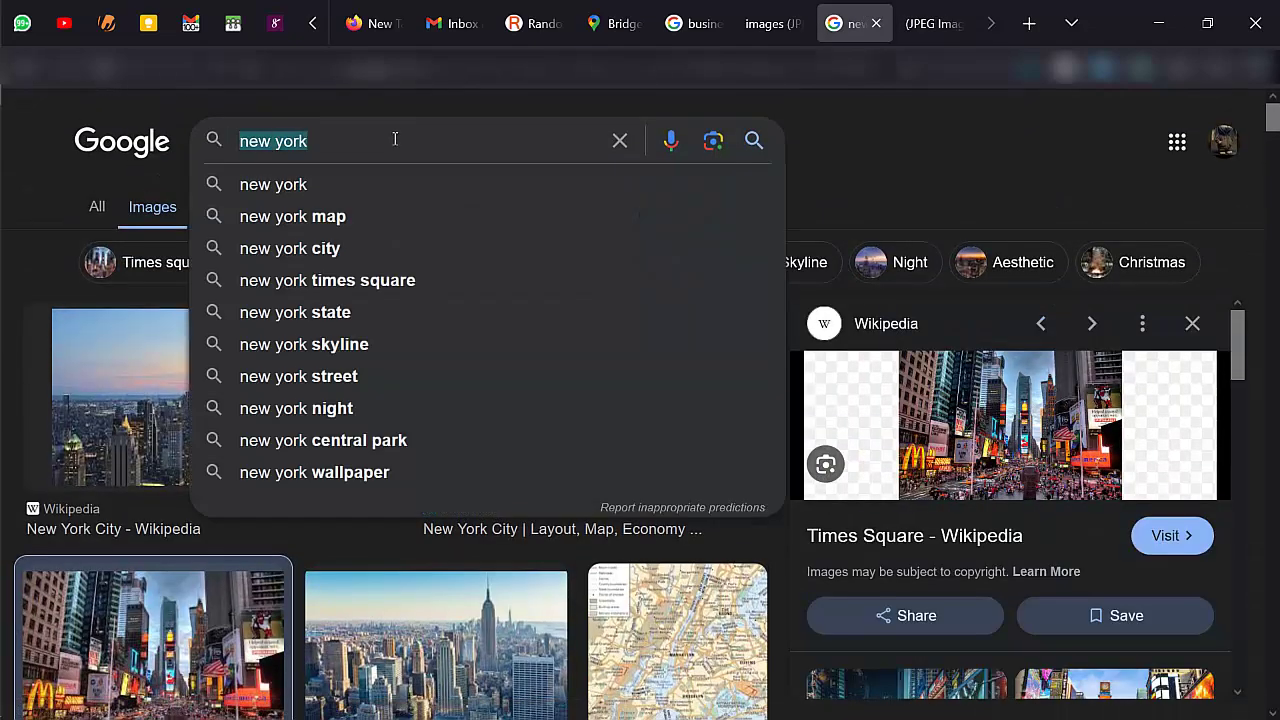
key("Right")
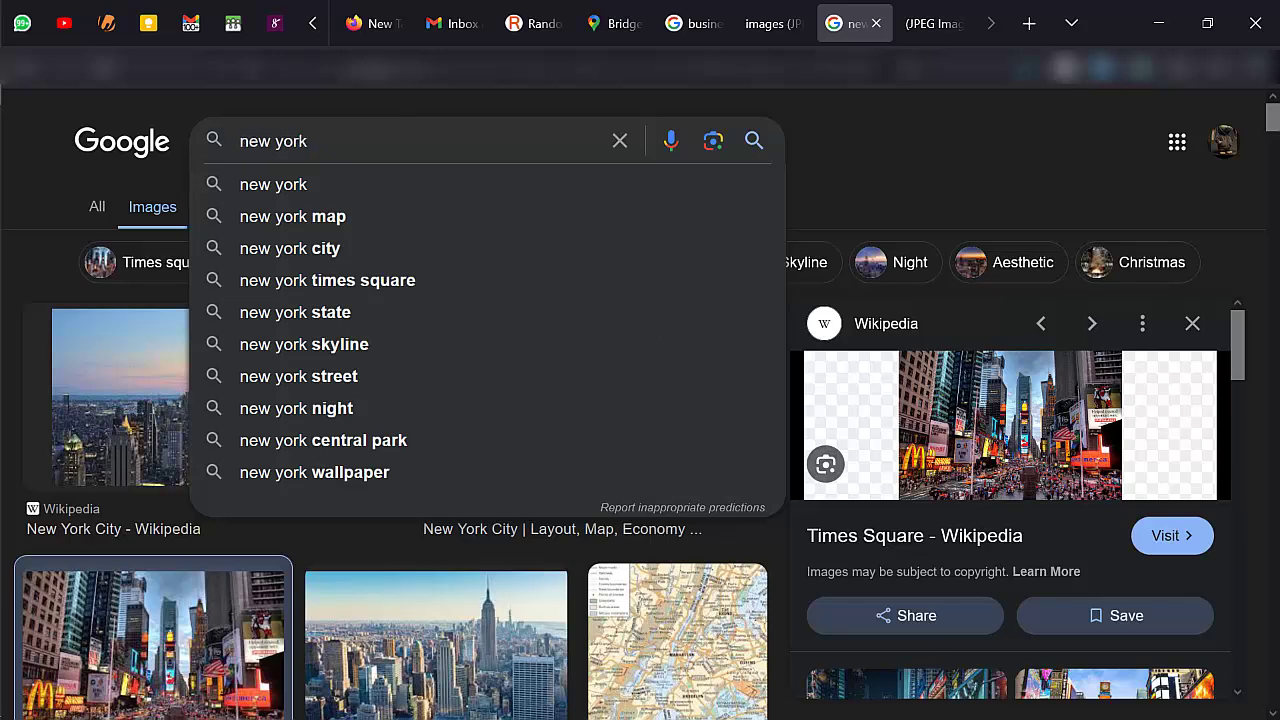
type("apratme")
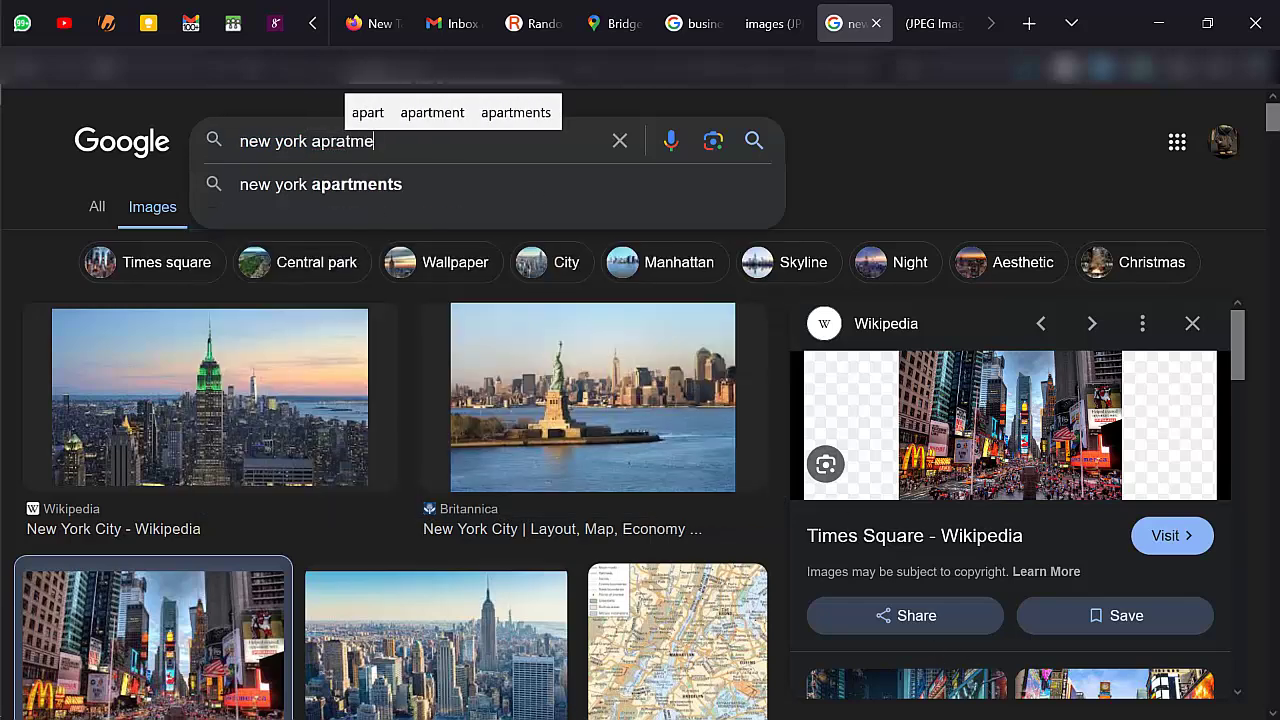
type("n")
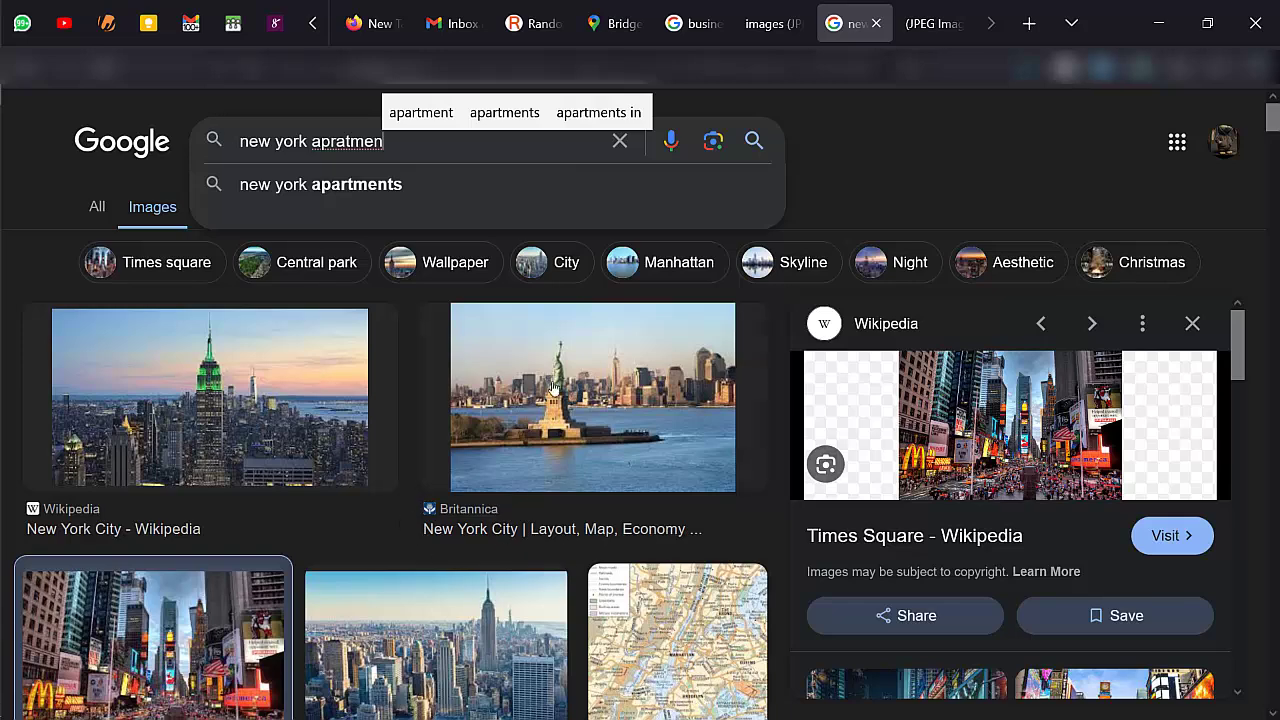
left_click(370, 184)
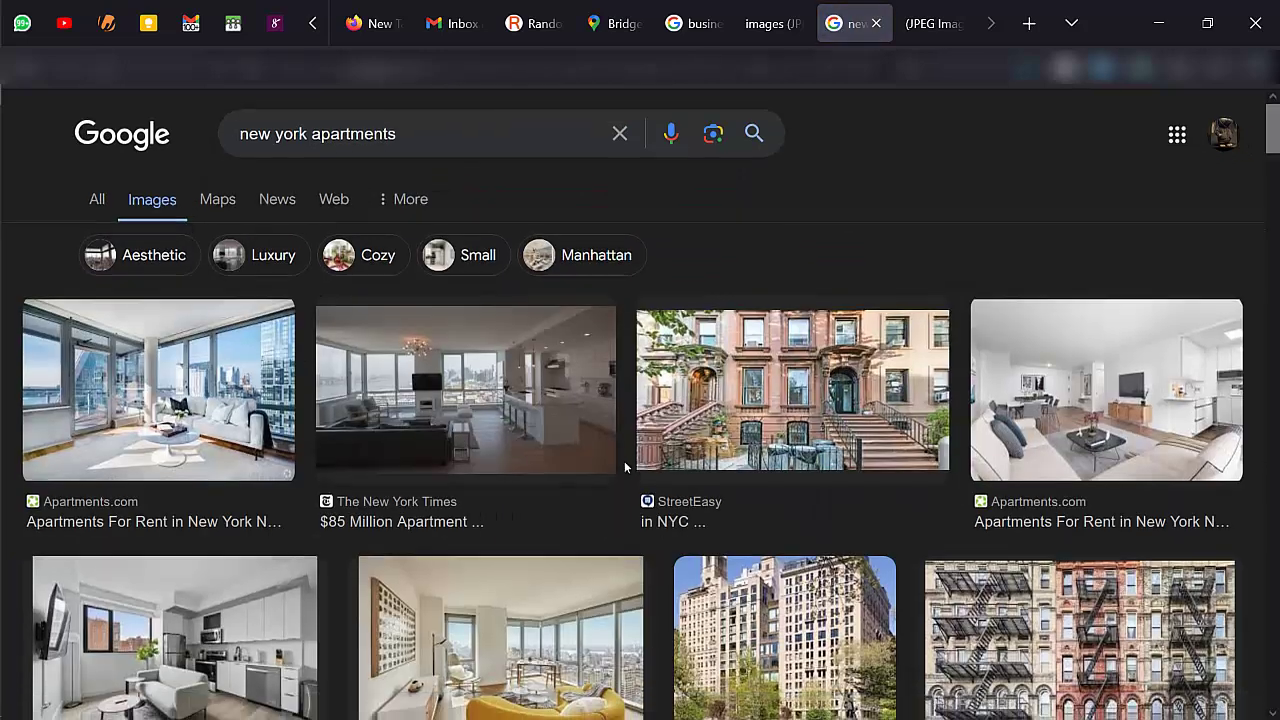
scroll(690, 455, "down", 2)
scroll(690, 455, "up", 2)
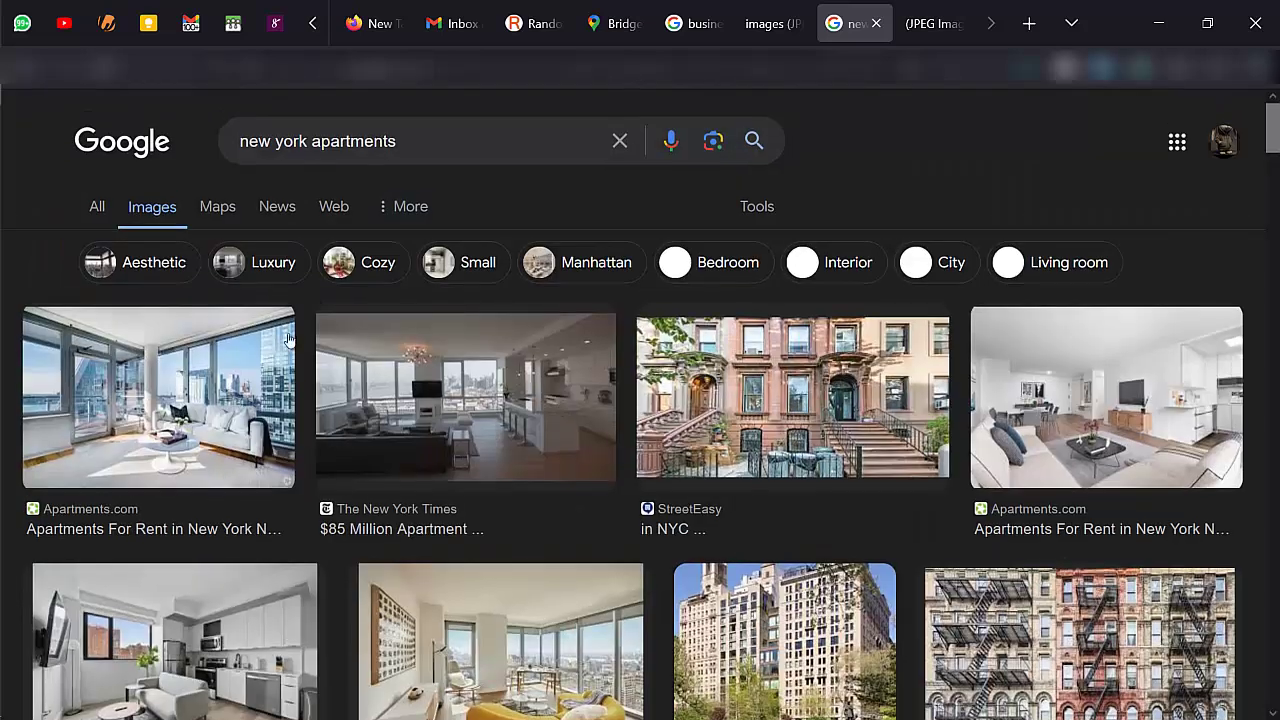
Open the living-room apartment photo on its own and save it as p3.
right_click(475, 416)
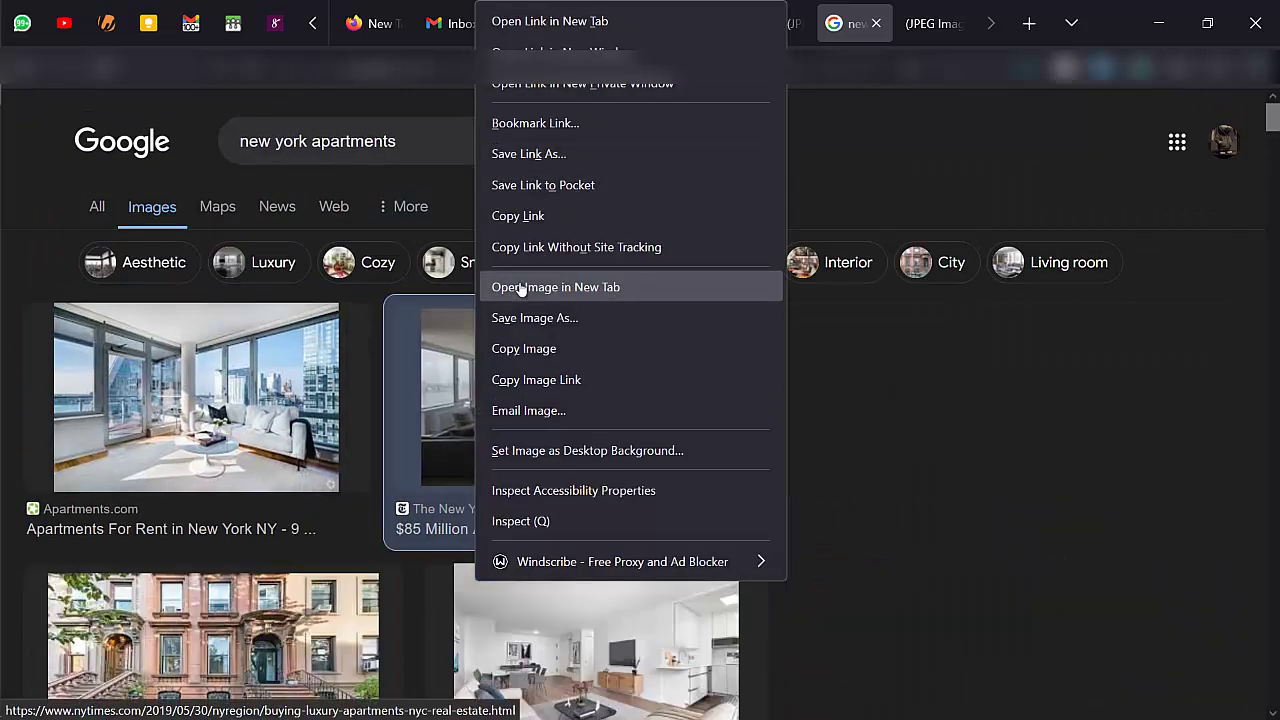
left_click(521, 288)
right_click(574, 390)
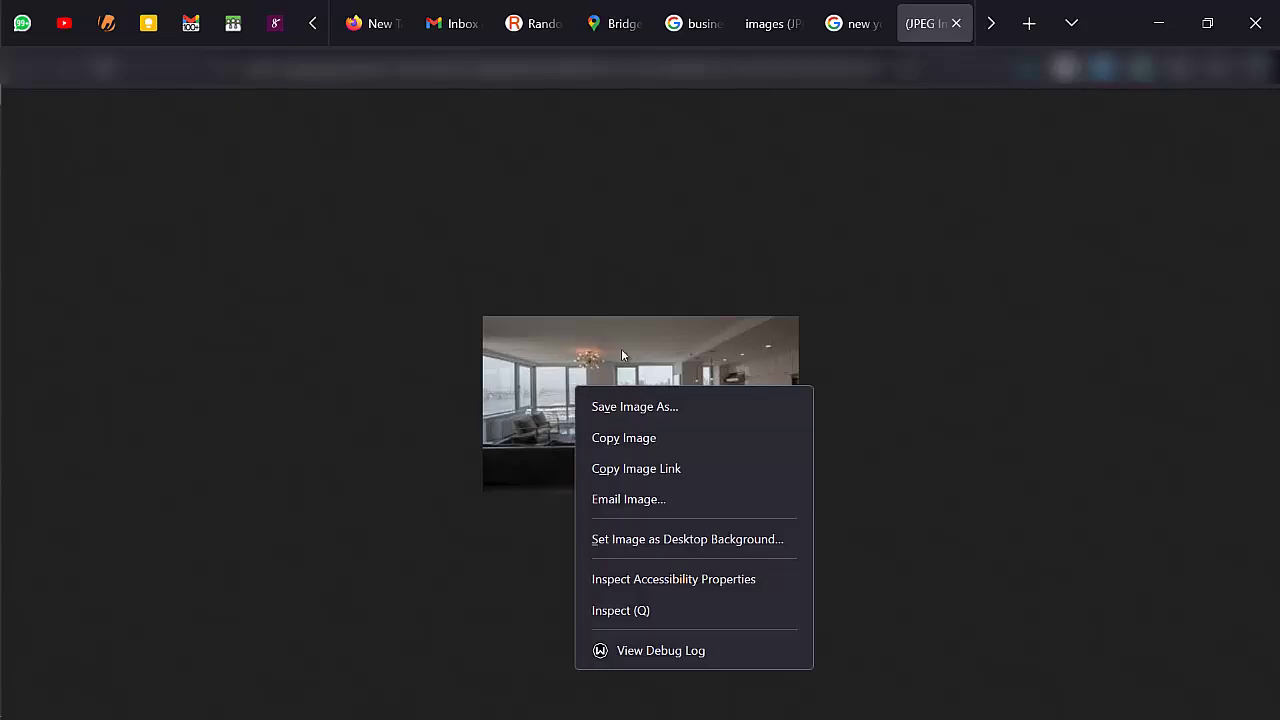
left_click(631, 408)
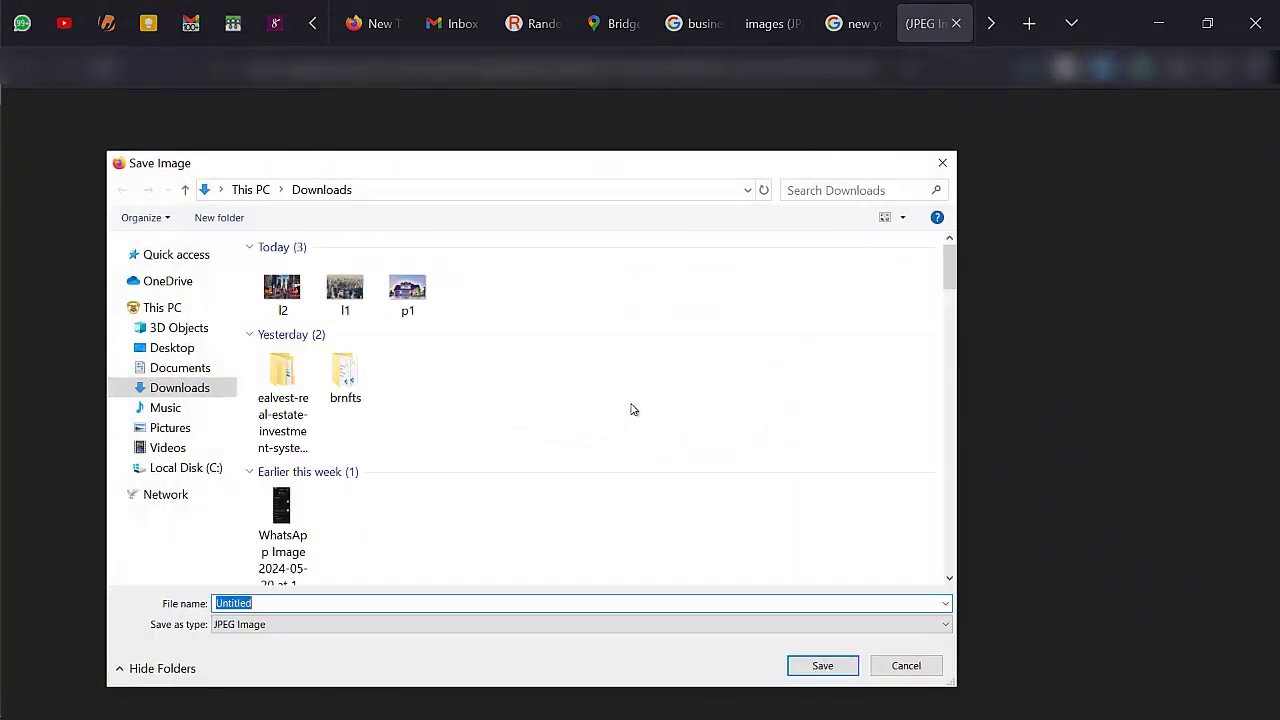
type("p3")
key("Return")
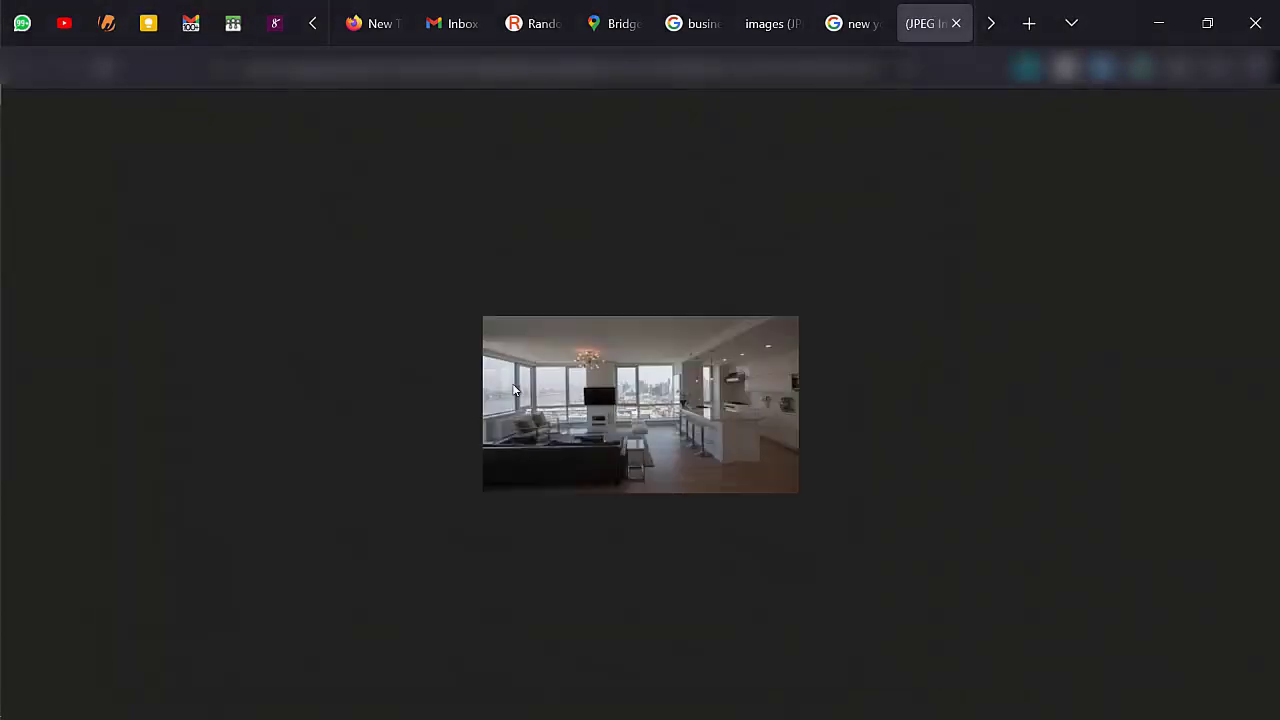
left_click(742, 16)
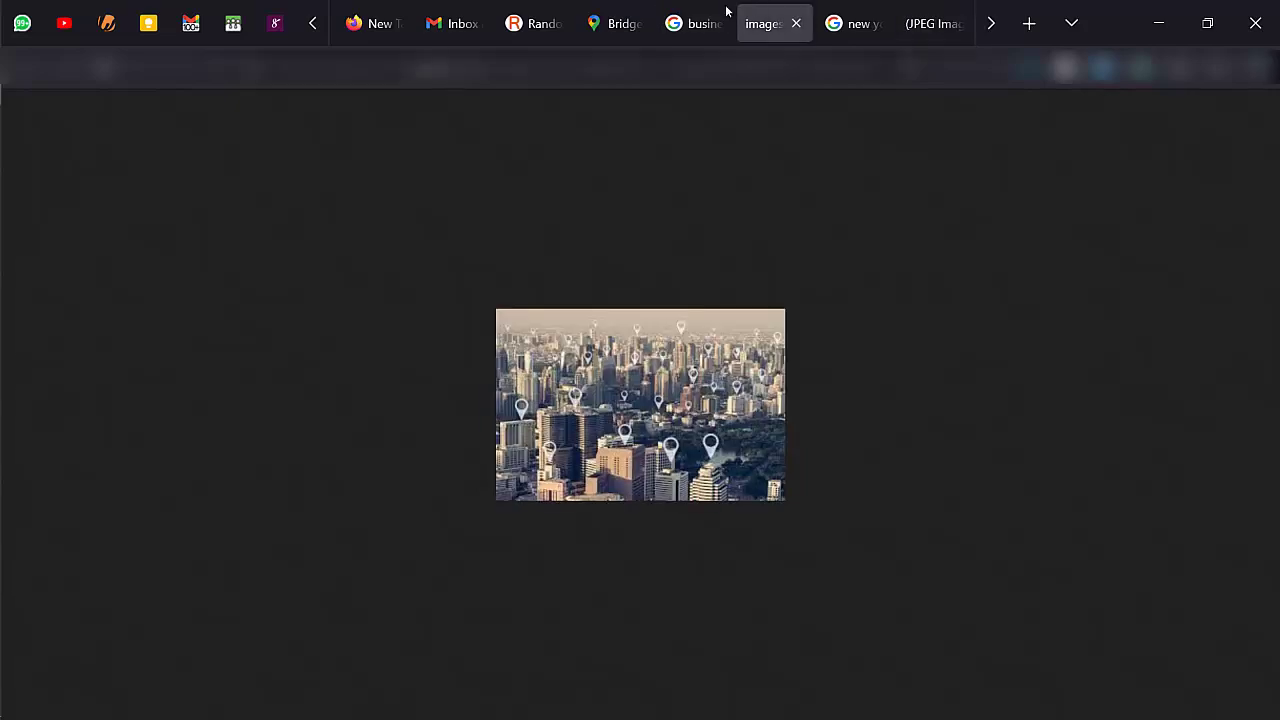
Switch to the Google Maps tab and close the Bridge Trafford share window.
left_click(829, 6)
left_click(614, 8)
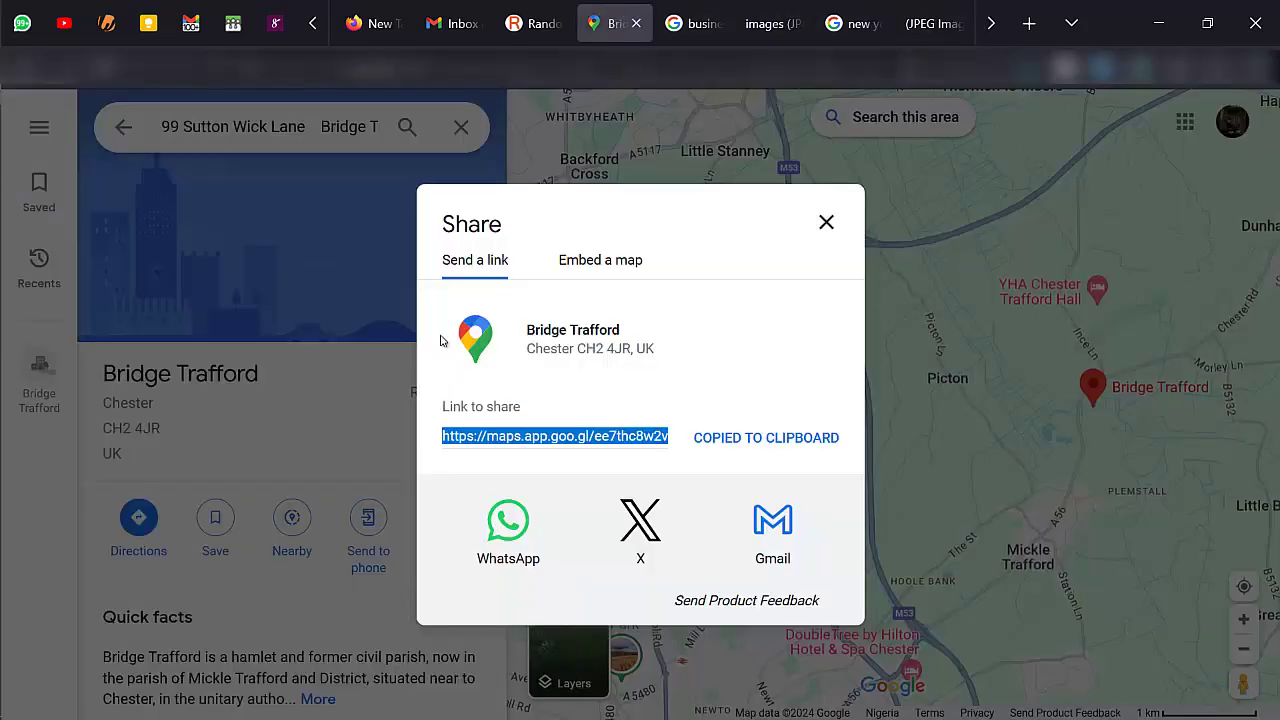
left_click(826, 222)
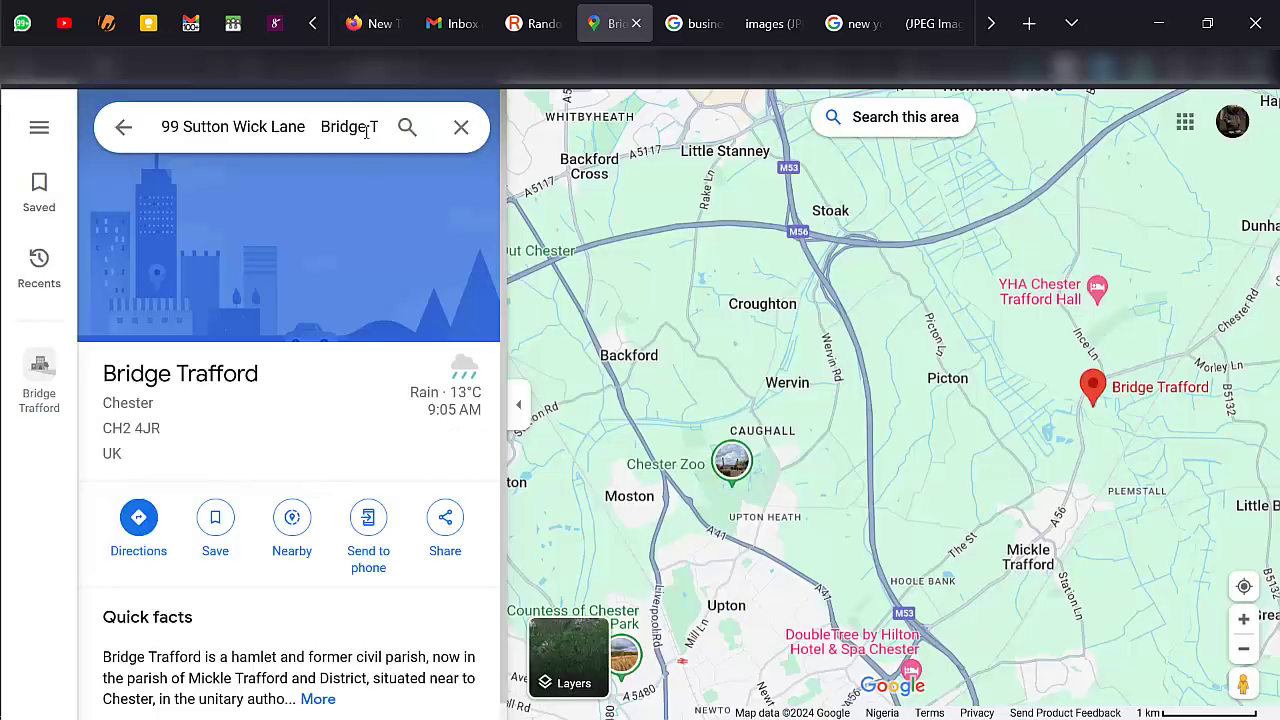
Search 'times square', pick the Manhattan, NY result, and bring up its Share link.
left_click(373, 127)
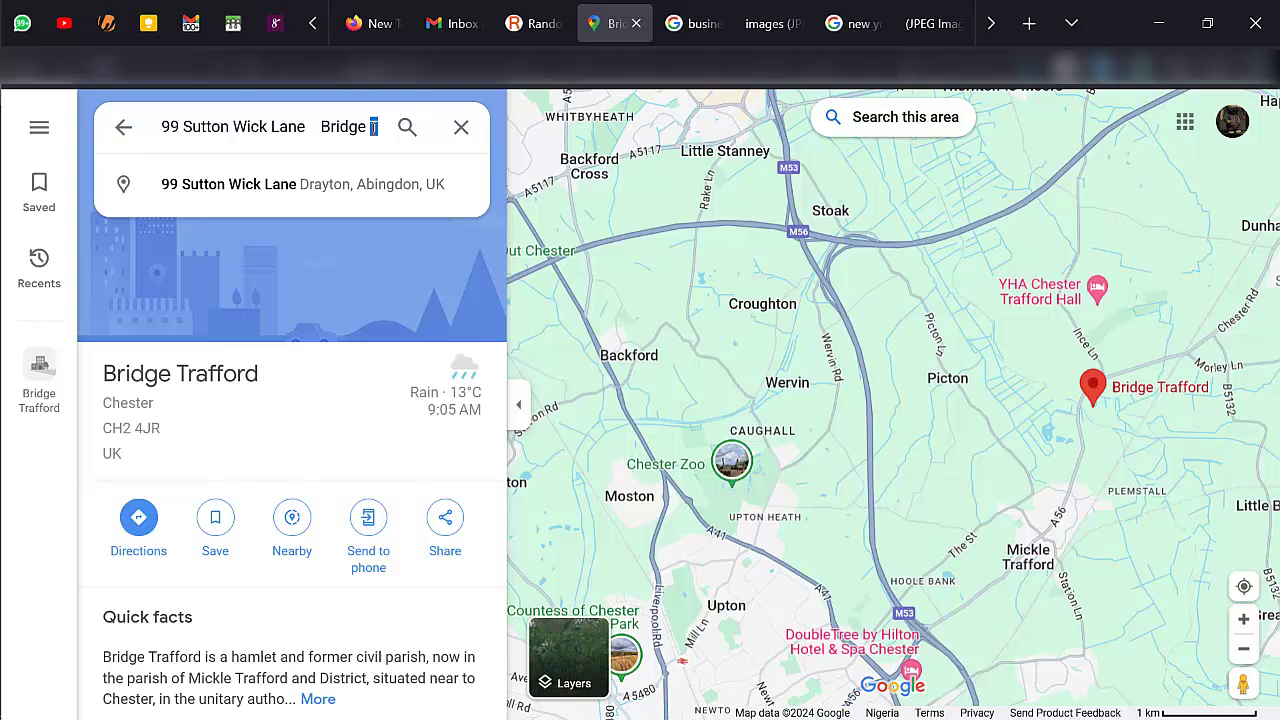
key("ctrl+a")
type("new ")
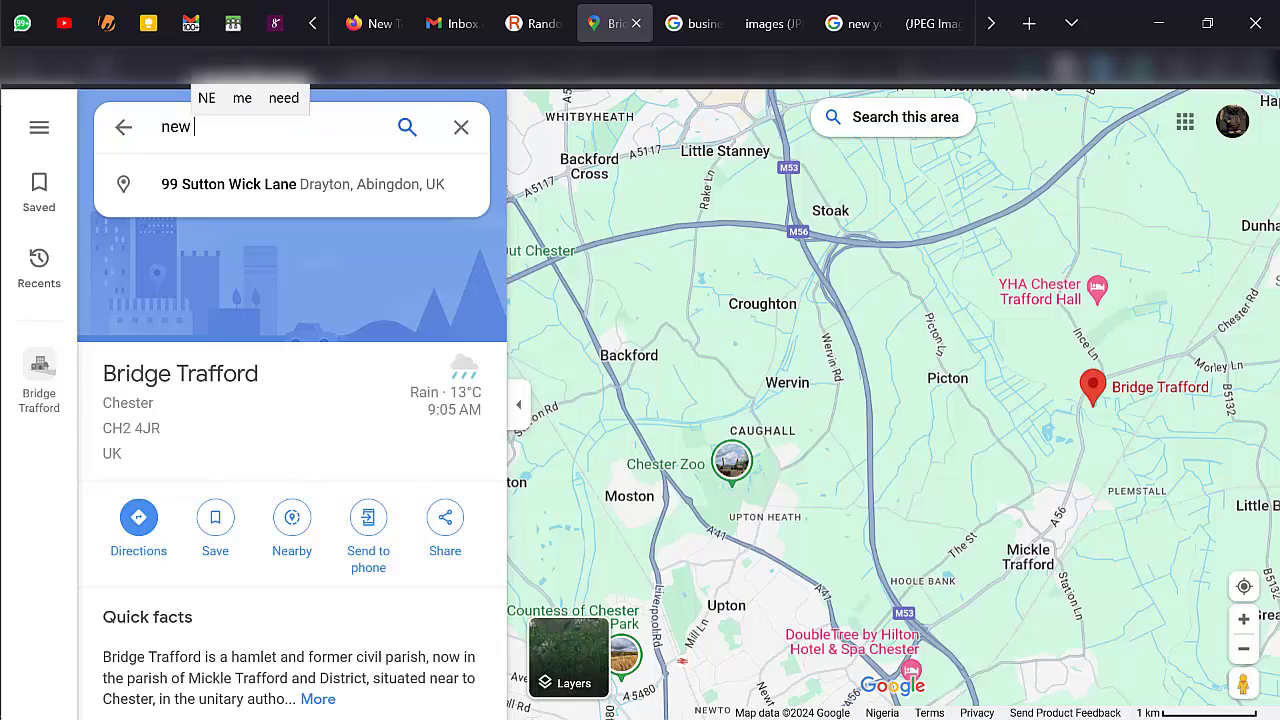
type("york")
key("ctrl+a")
type("ti")
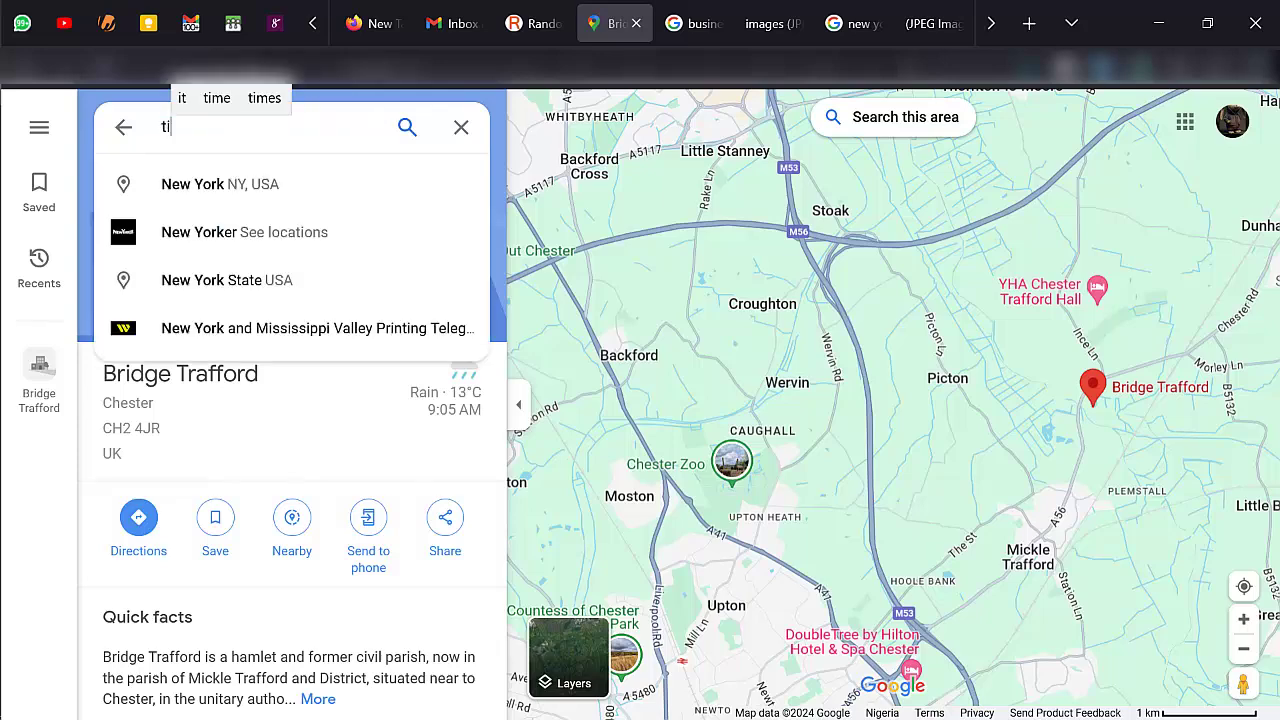
type("mes squ")
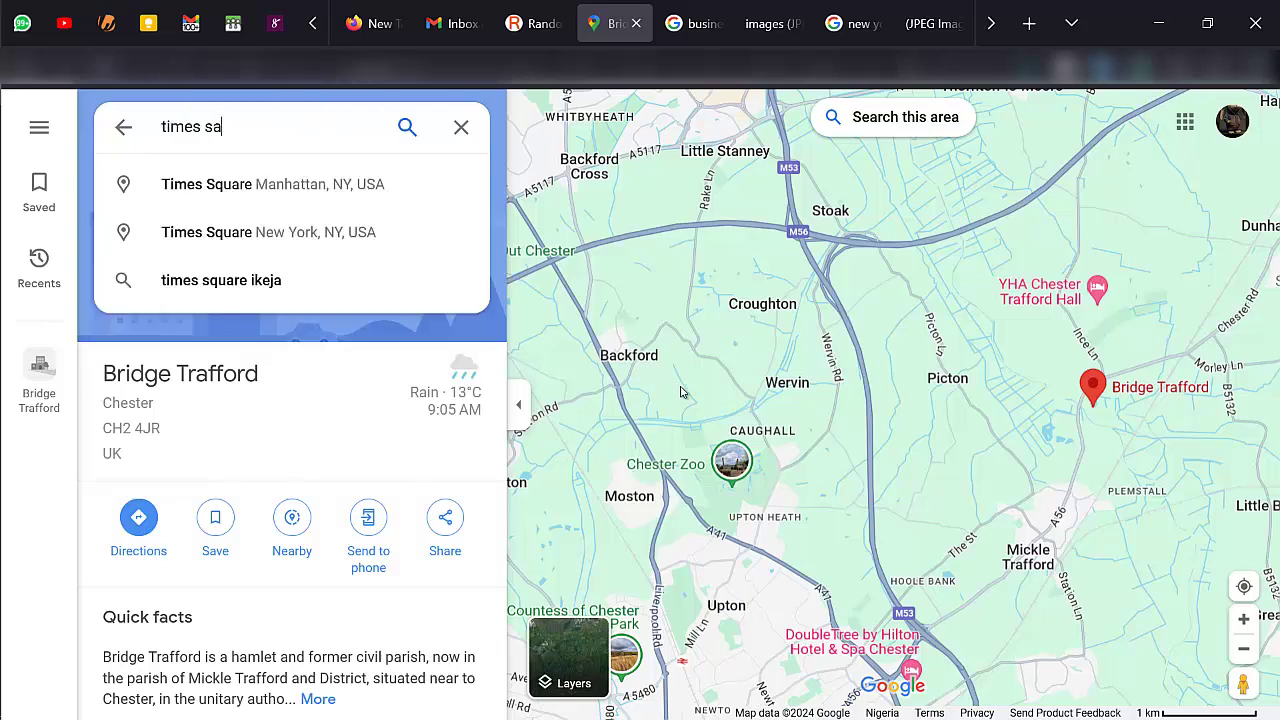
type("ares")
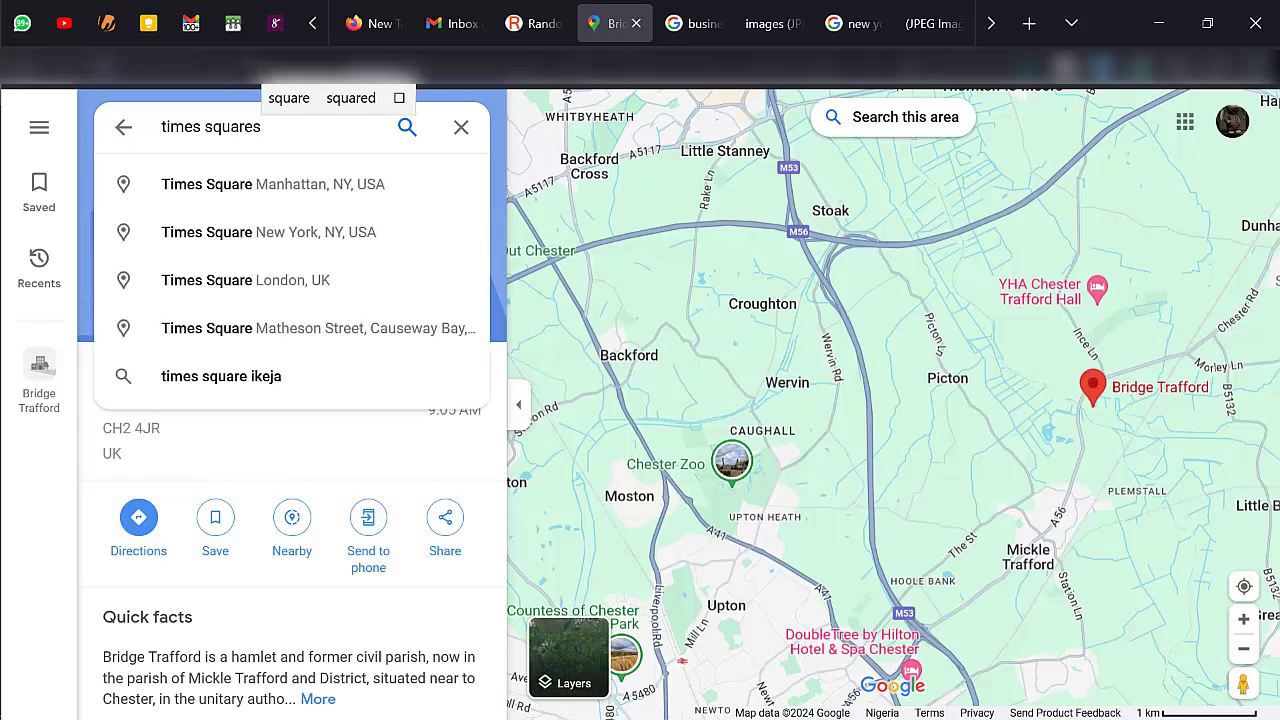
left_click(314, 185)
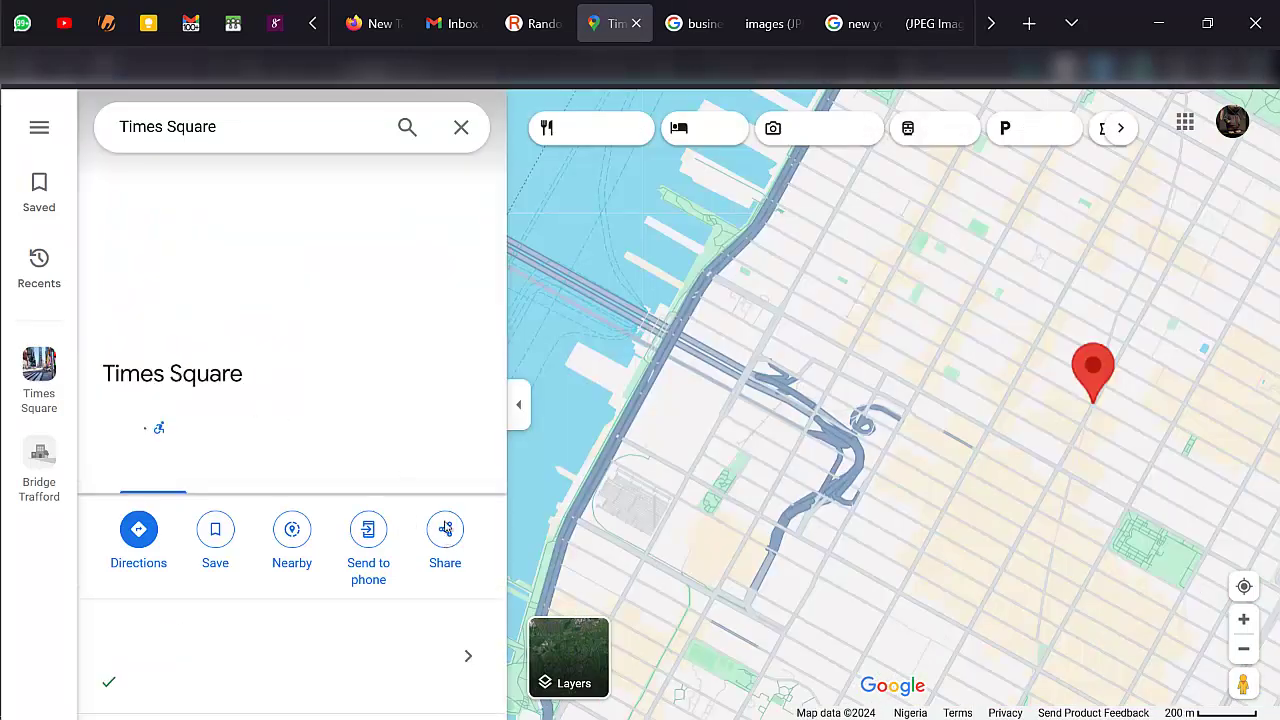
left_click(445, 529)
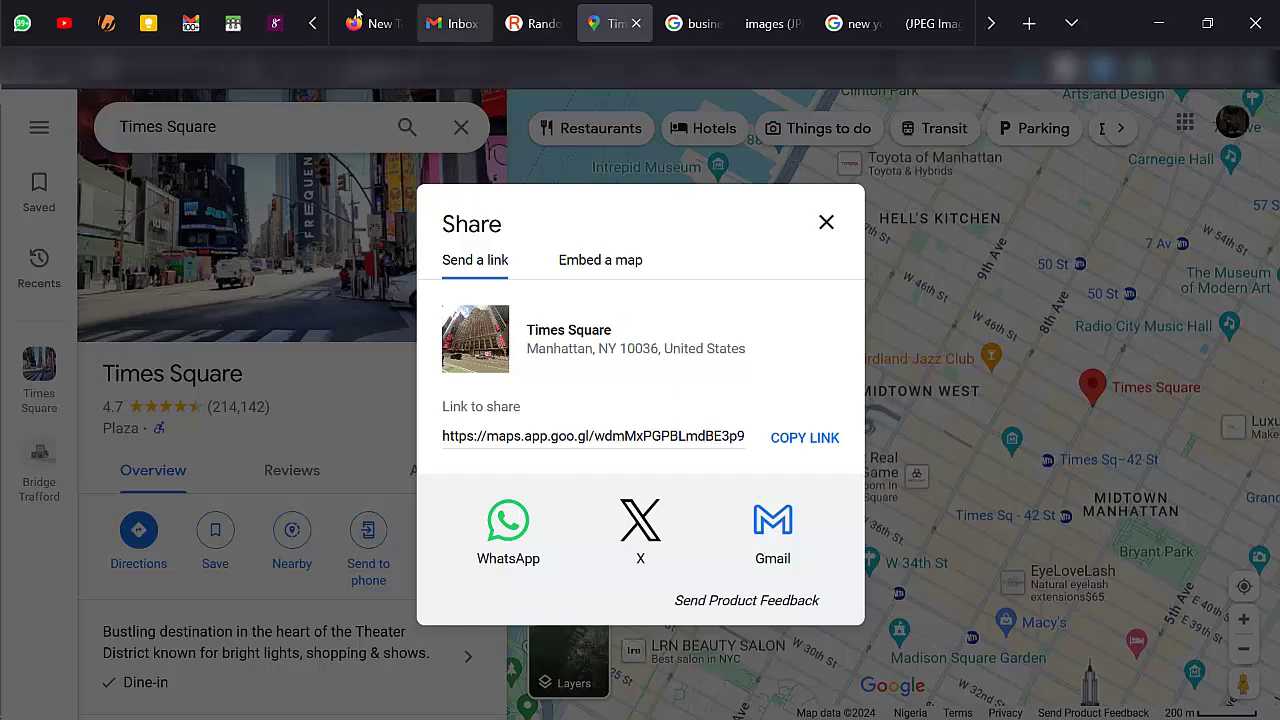
left_click(316, 23)
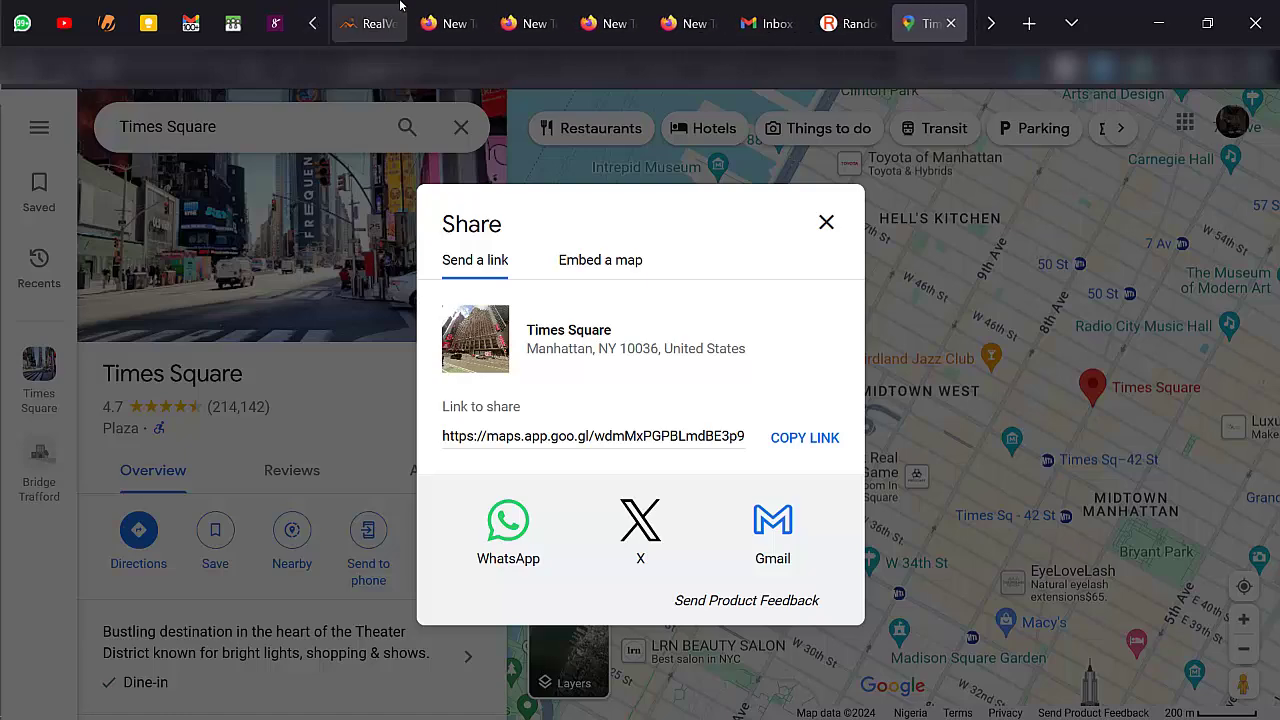
Upload the l2 Times Square photo as the new location's image.
left_click(360, 23)
scroll(590, 493, "down", 1)
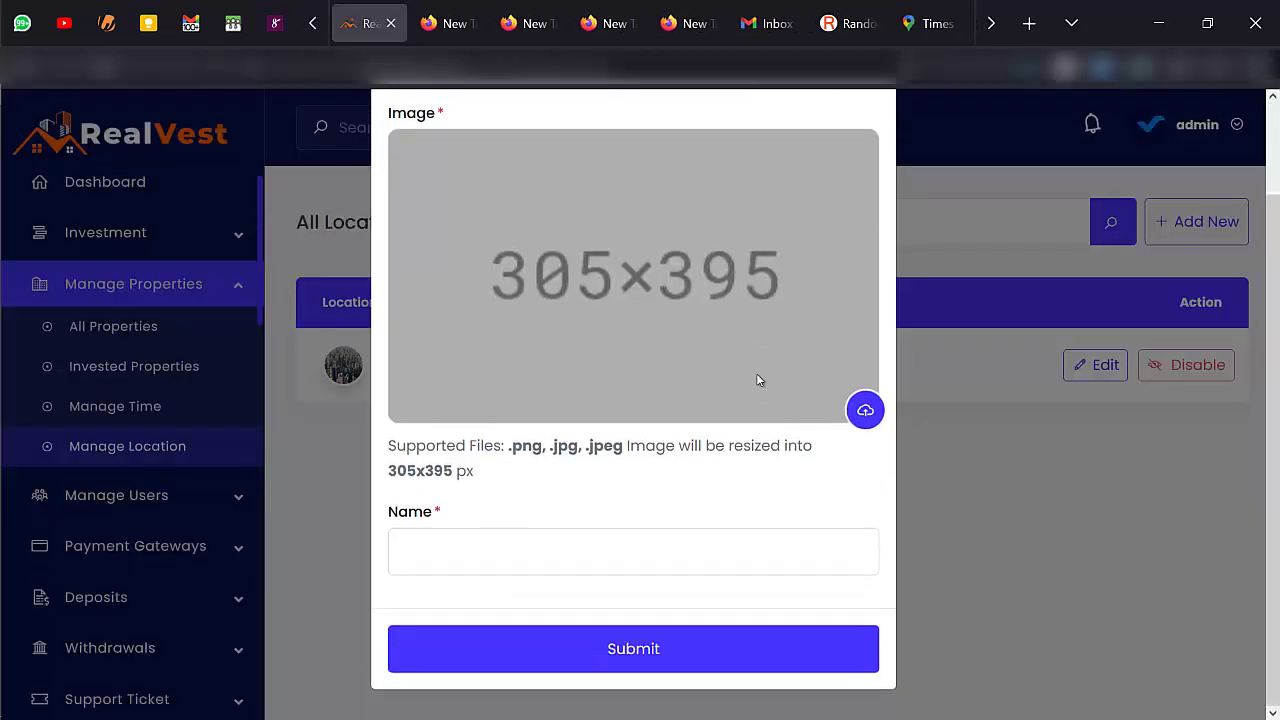
left_click(866, 411)
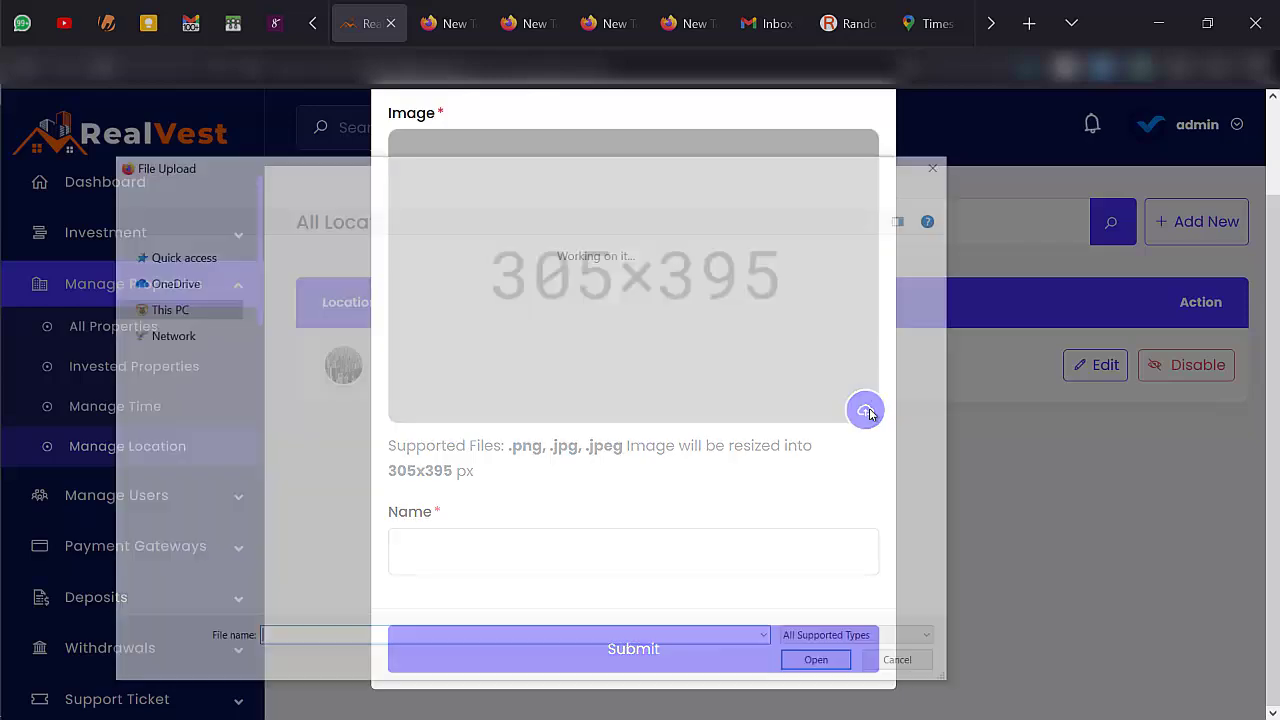
double_click(345, 288)
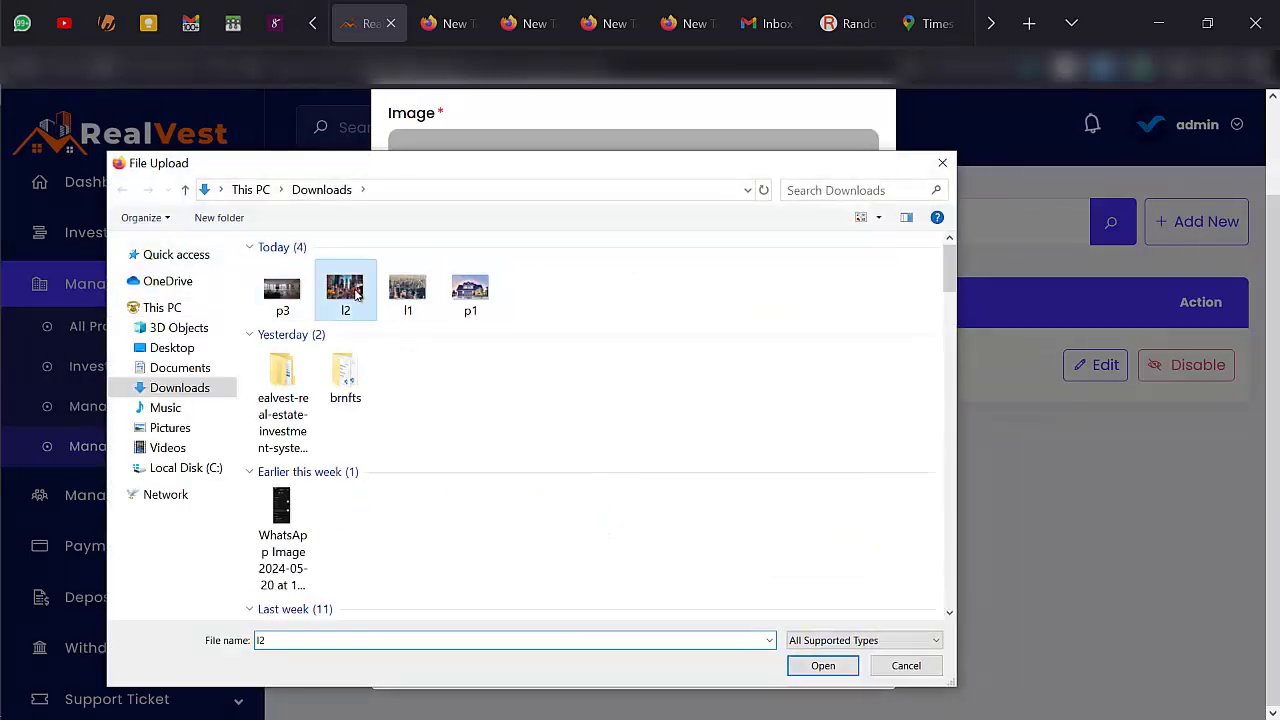
Name the location 'new york times square' and submit it.
left_click(707, 553)
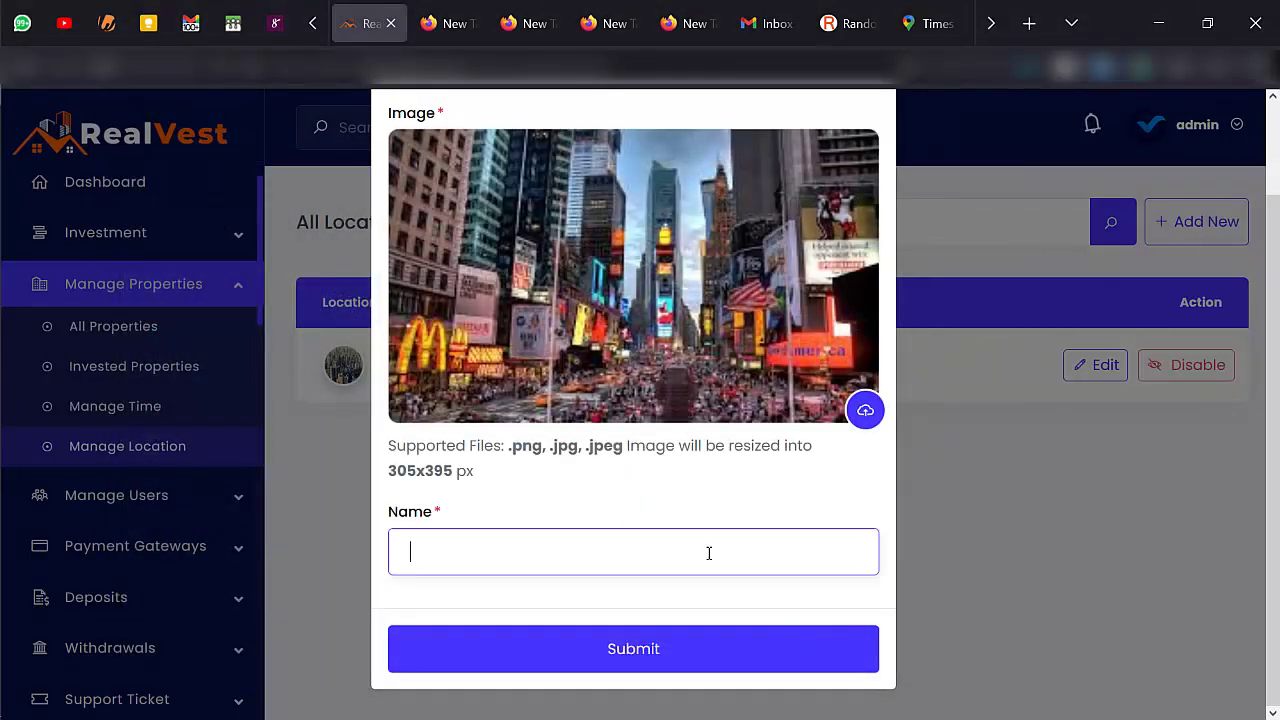
type("new you")
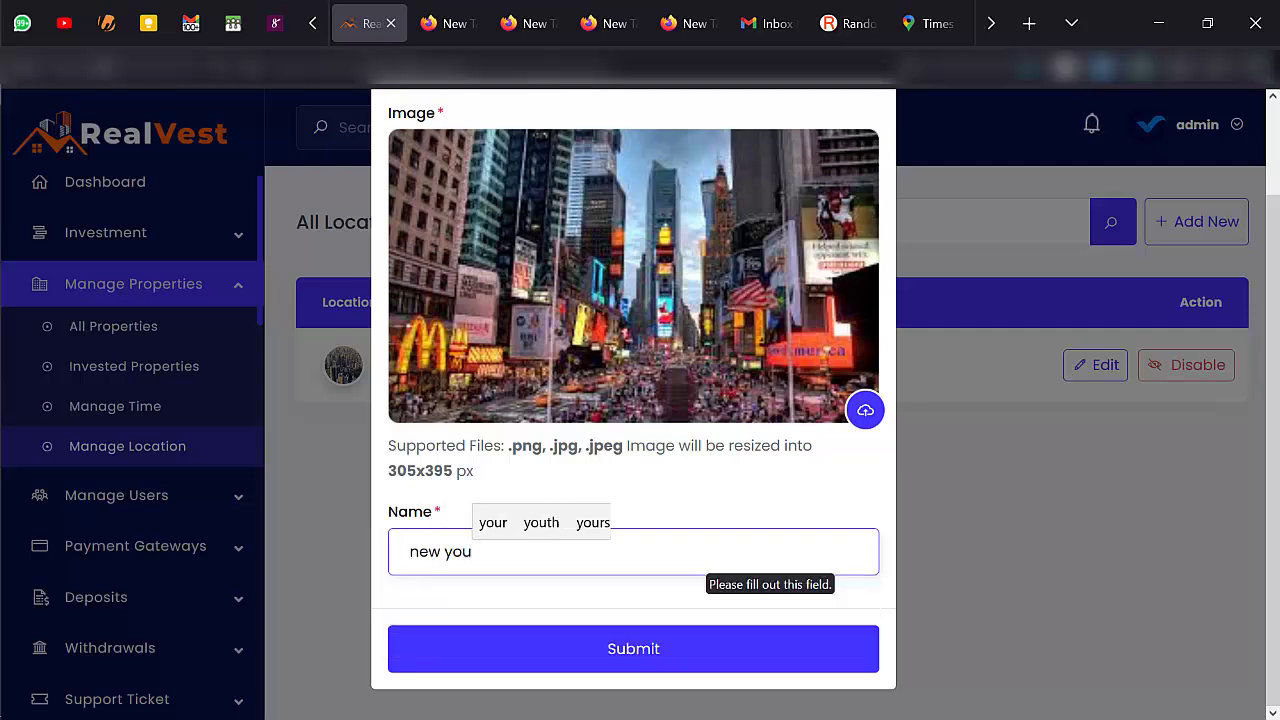
key("BackSpace")
type("rk time s")
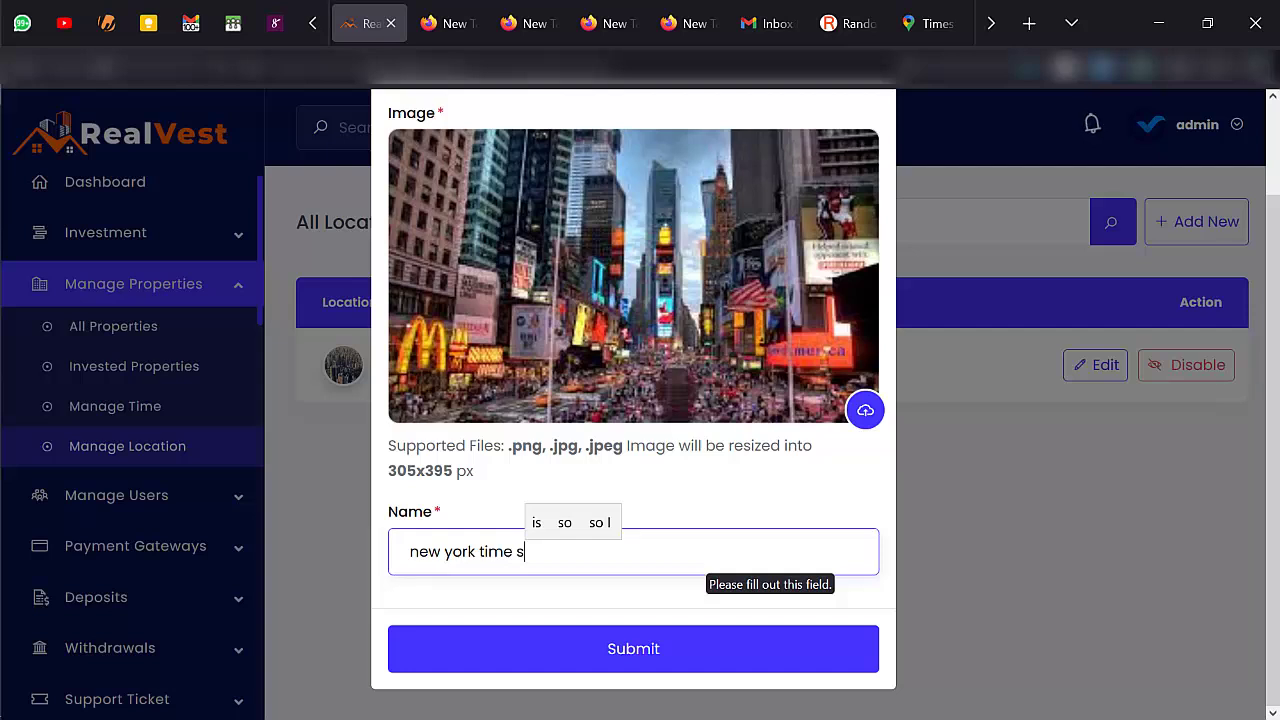
type("quare")
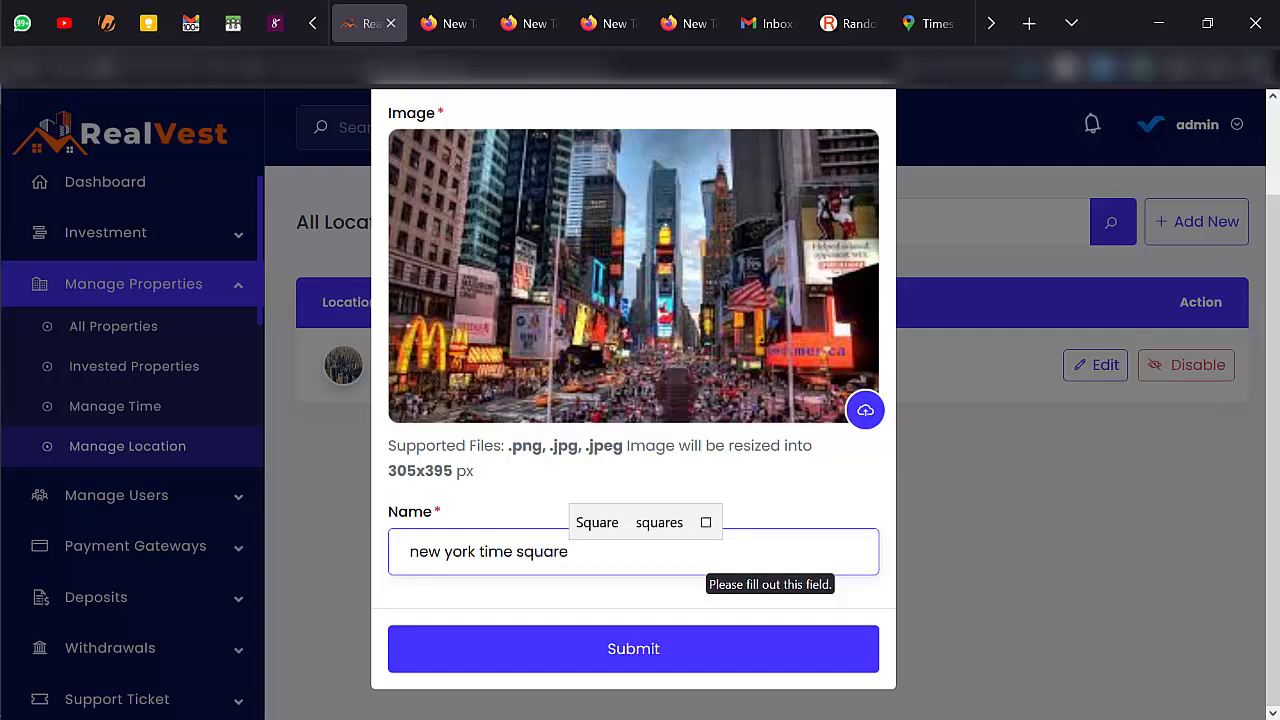
left_click(512, 562)
type("s")
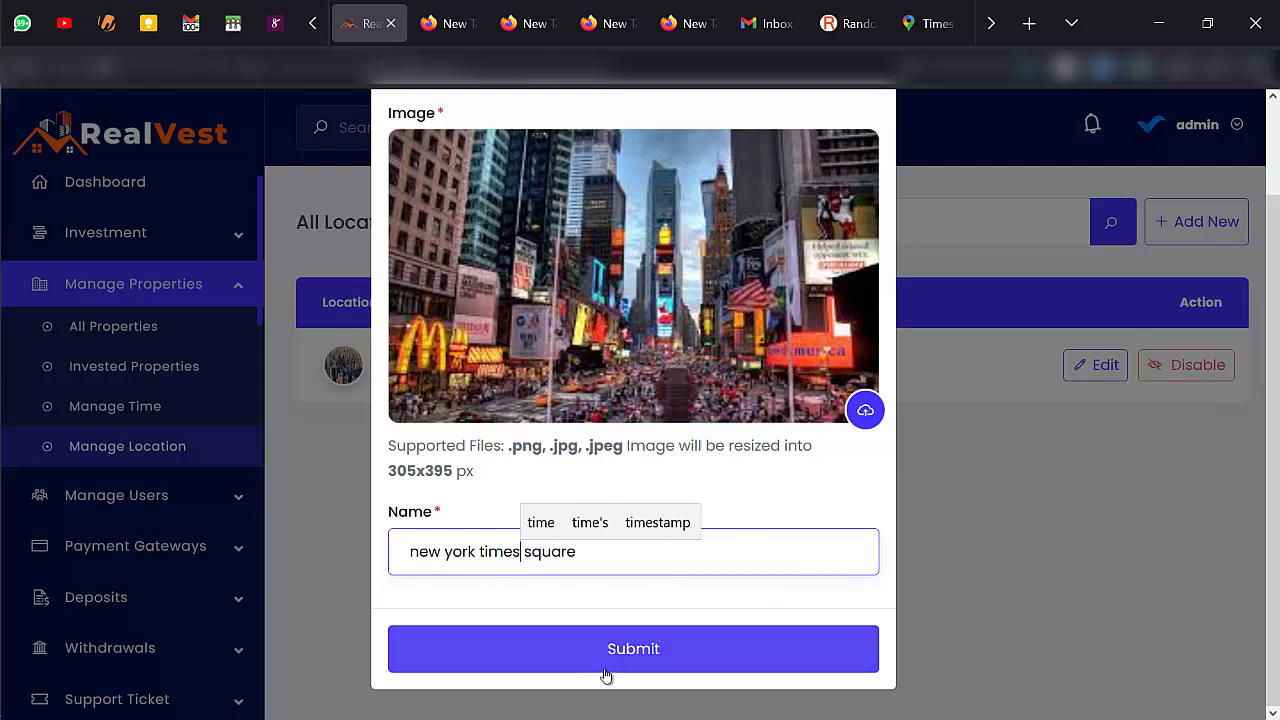
left_click(617, 651)
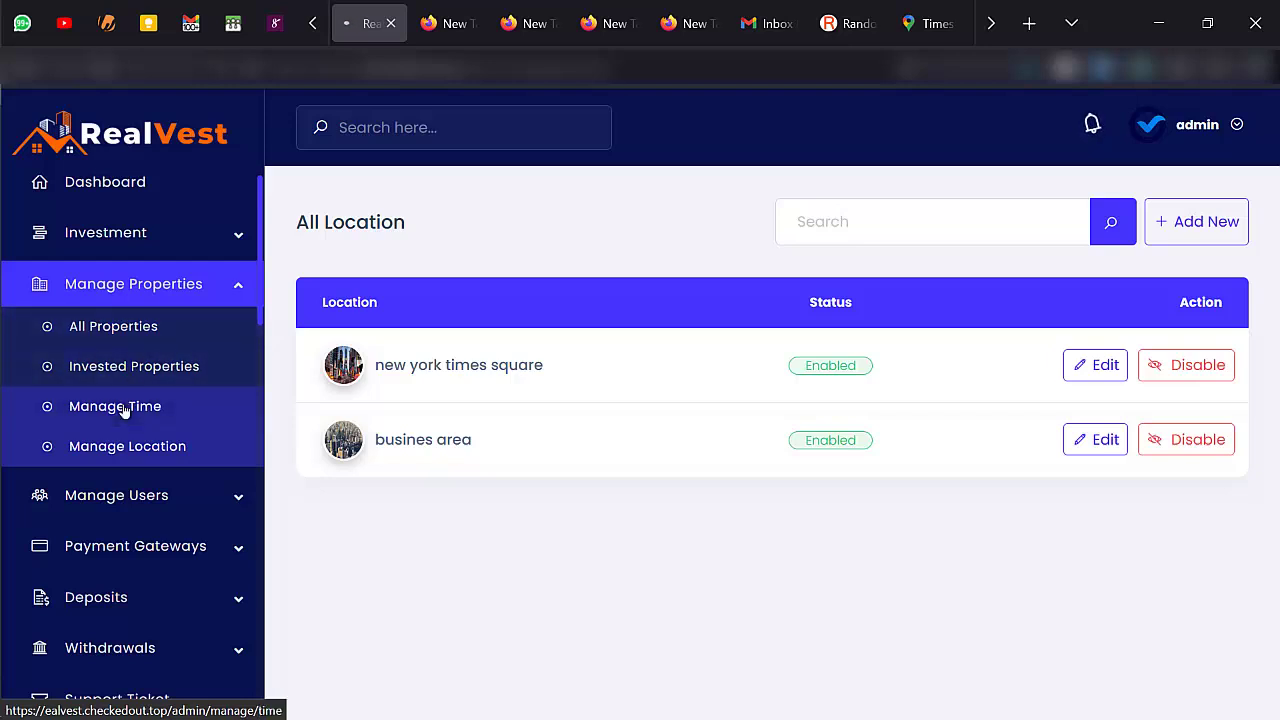
In Manage Time, add a new time period and name it 'Day'.
left_click(125, 410)
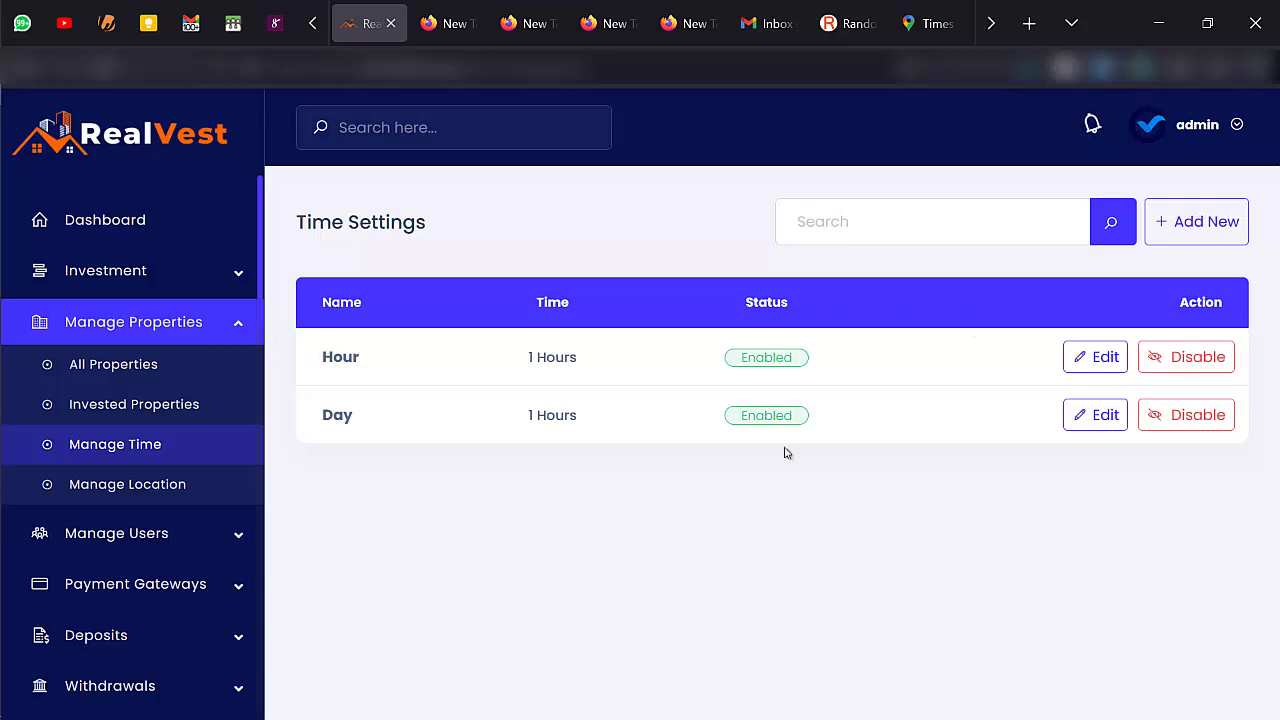
left_click(1213, 223)
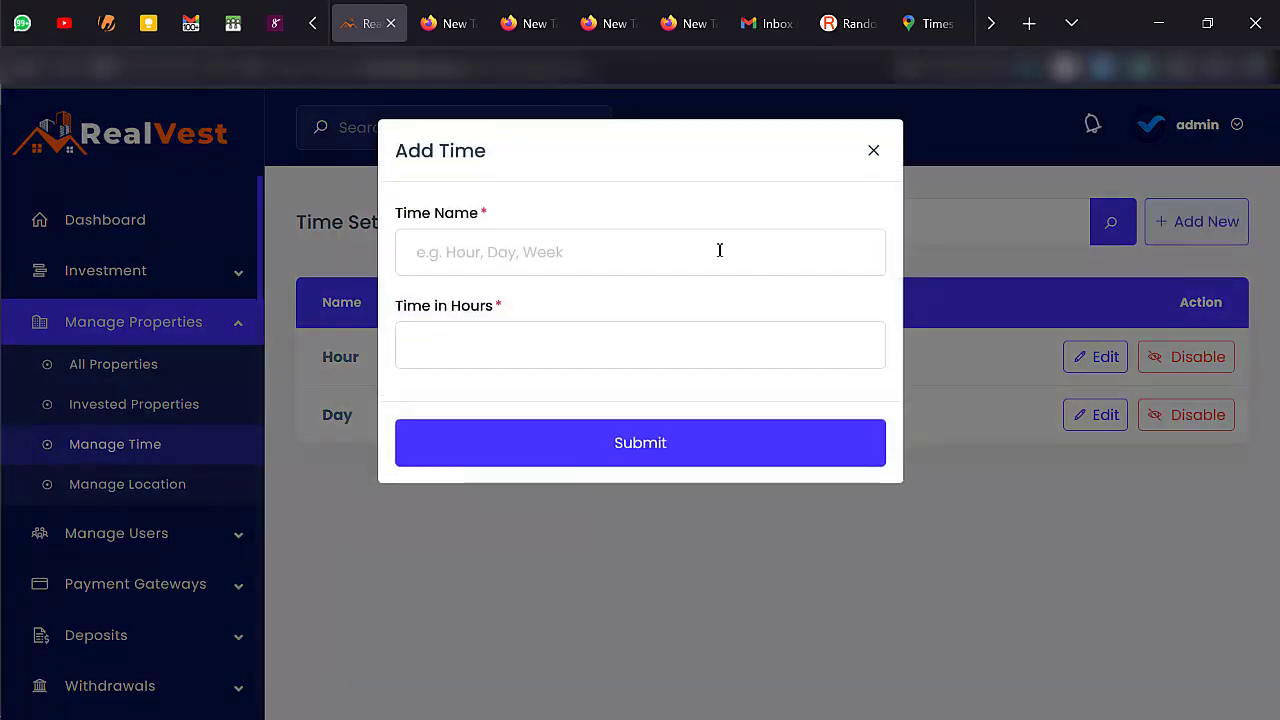
left_click(703, 237)
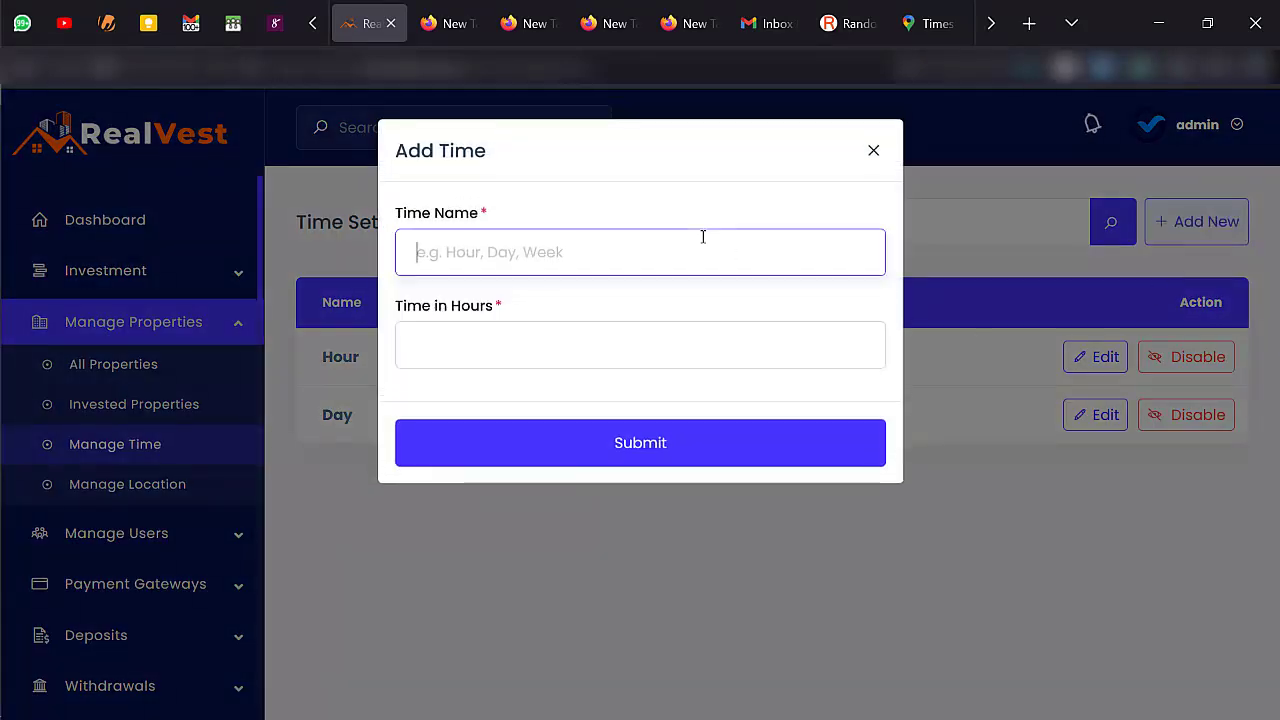
type("week")
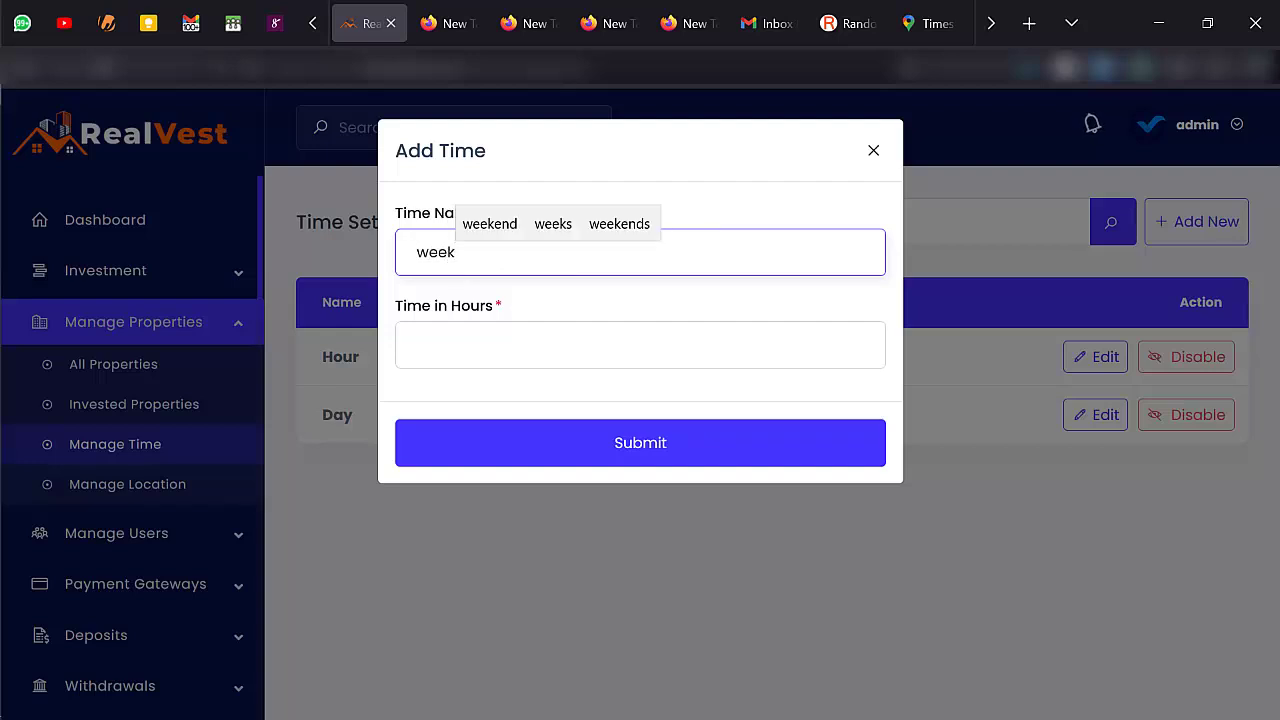
double_click(586, 272)
key("BackSpace")
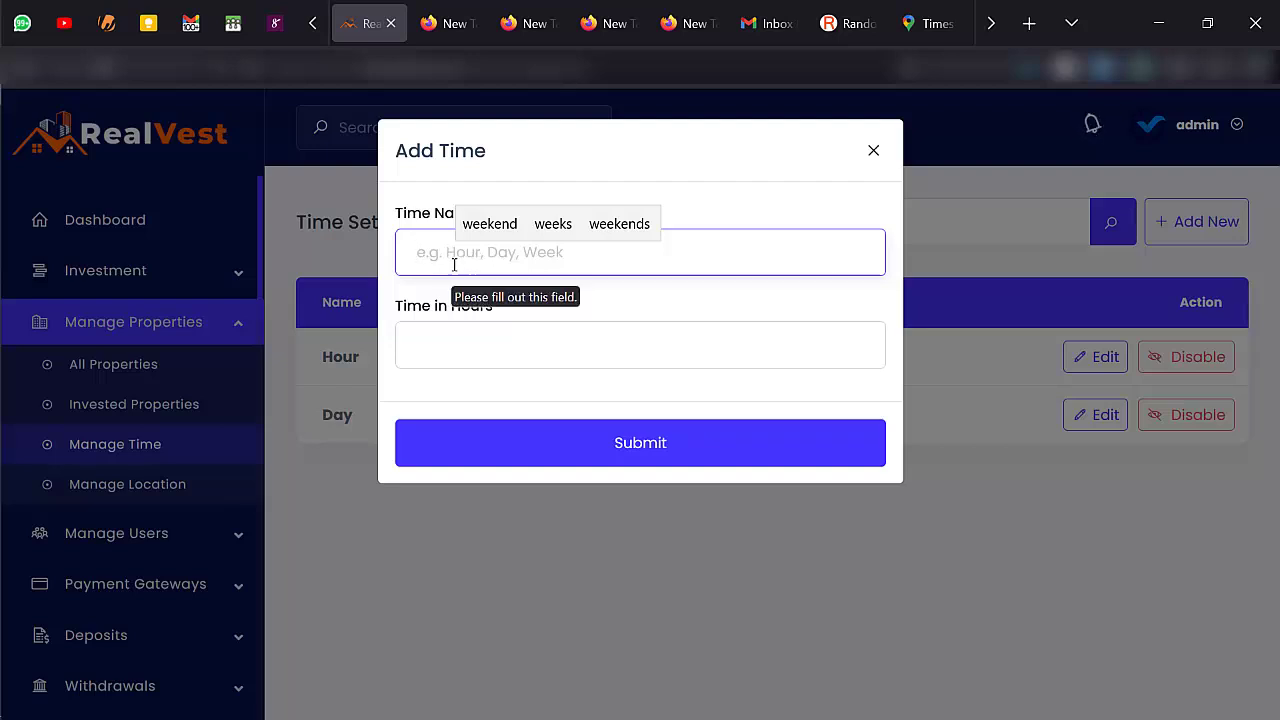
left_click(552, 264)
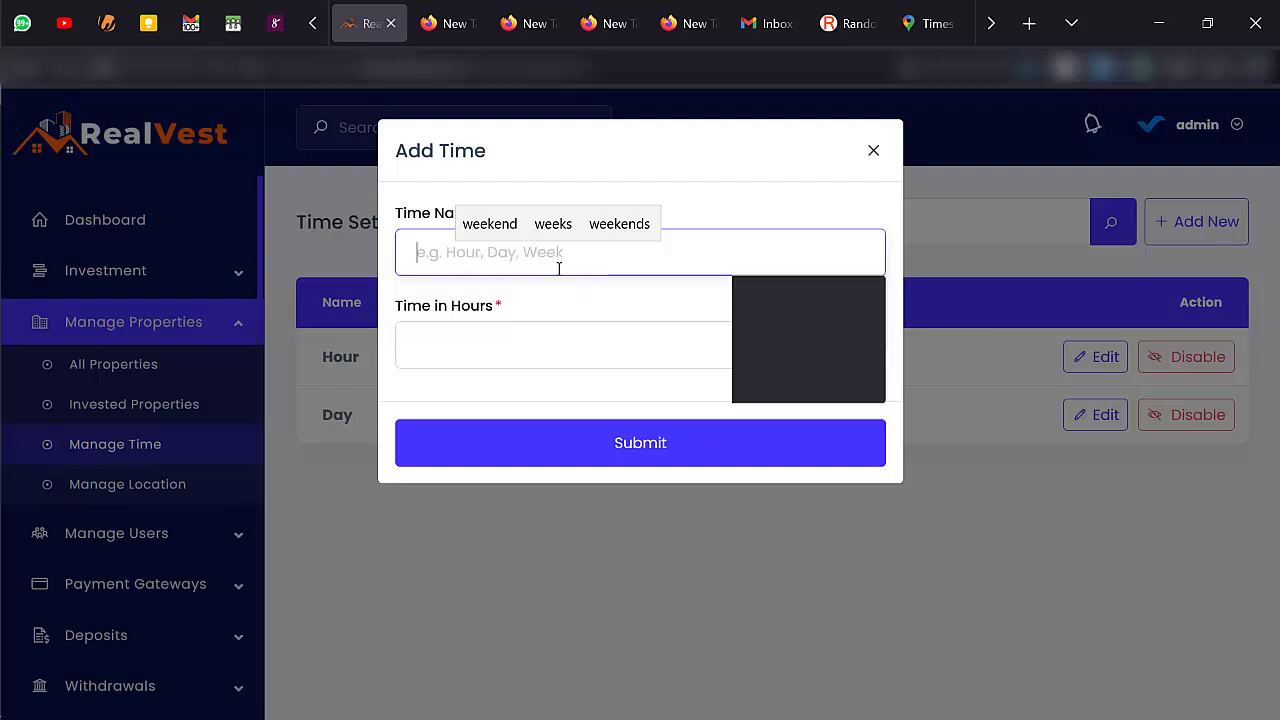
left_click(493, 264)
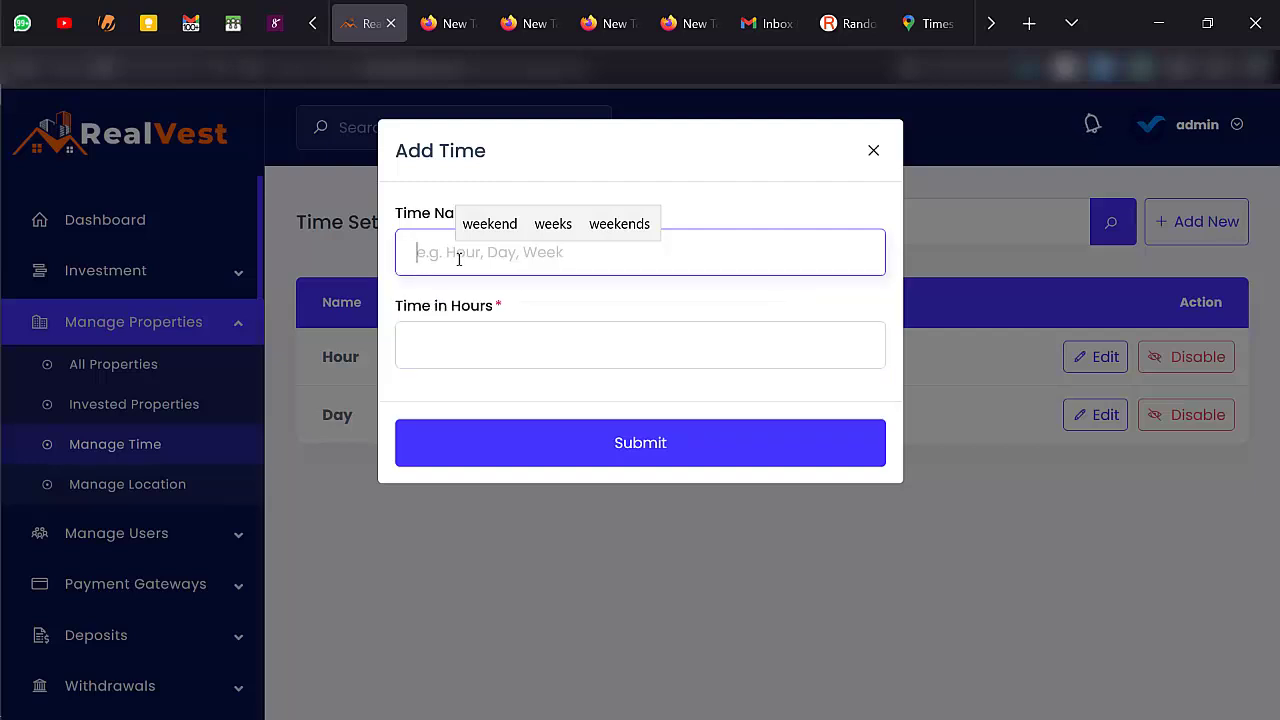
left_click(505, 257)
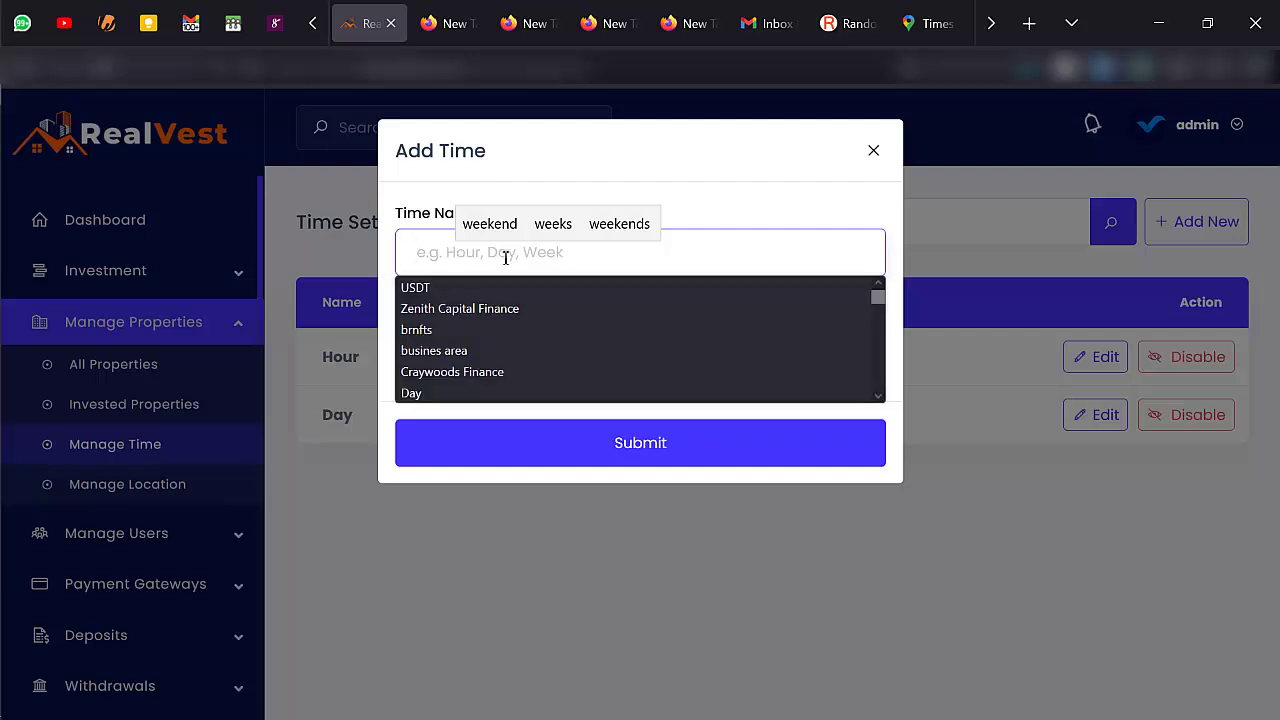
type("Week")
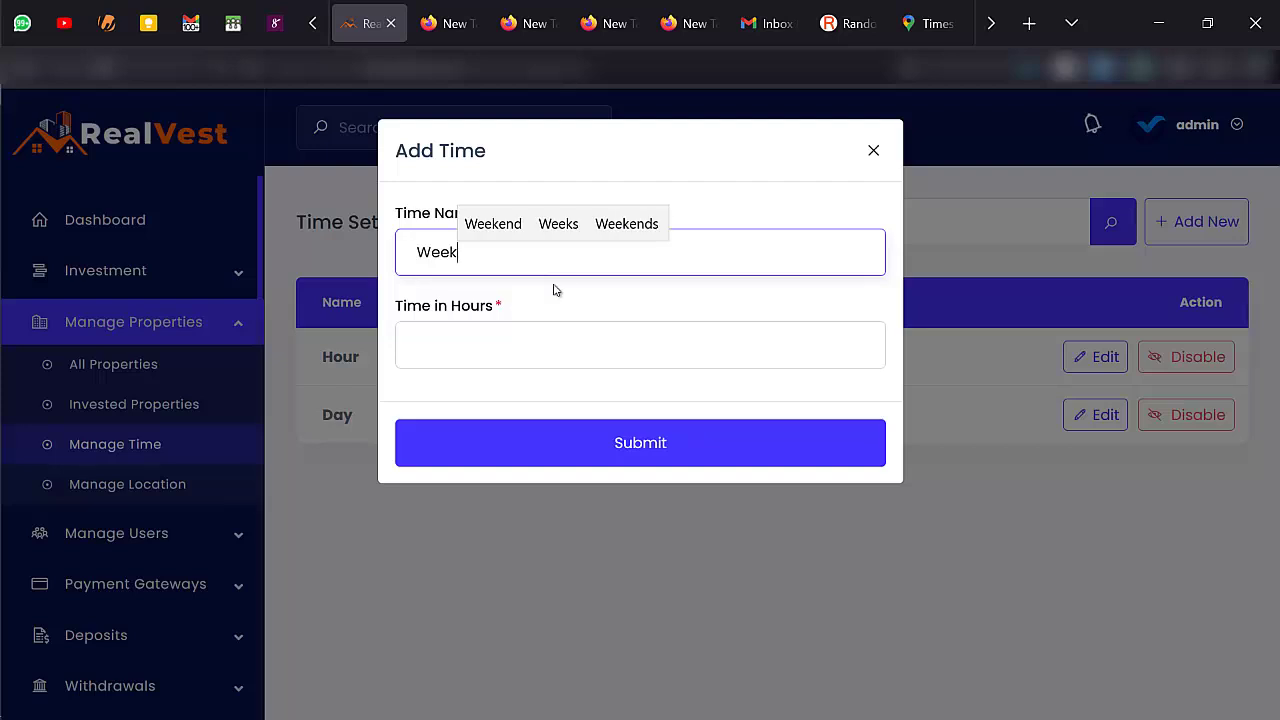
left_click(561, 342)
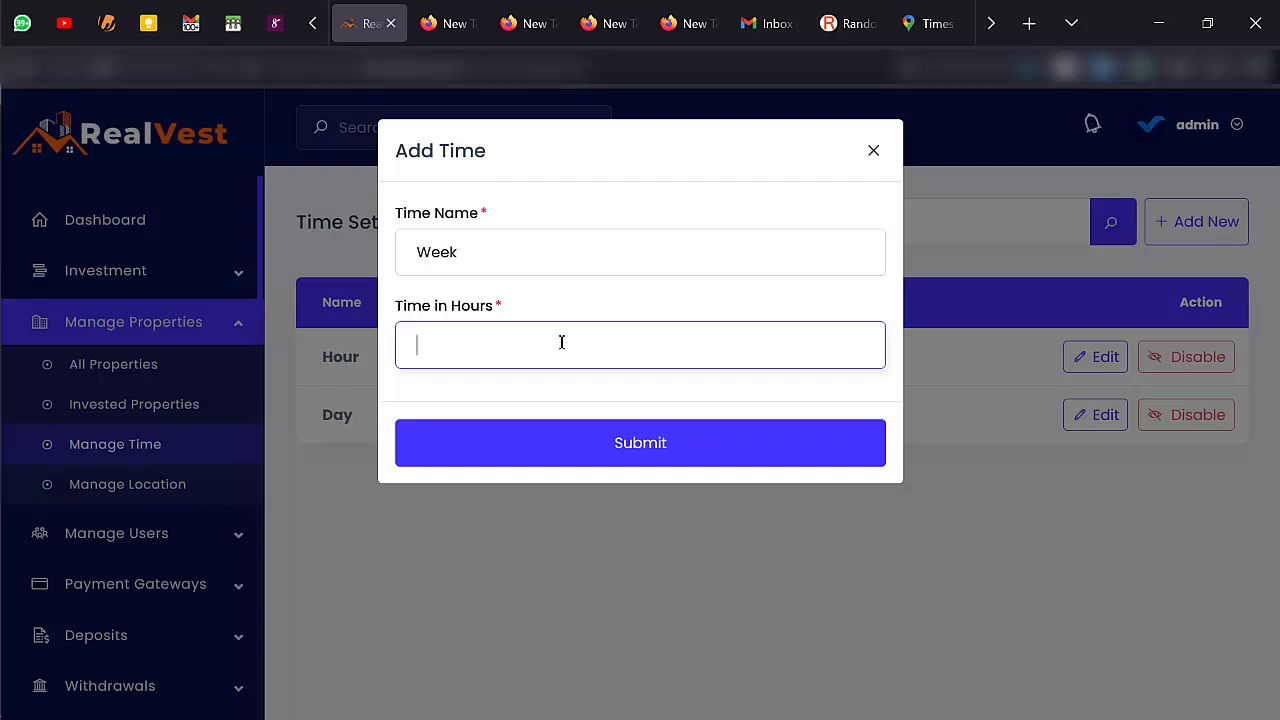
double_click(544, 272)
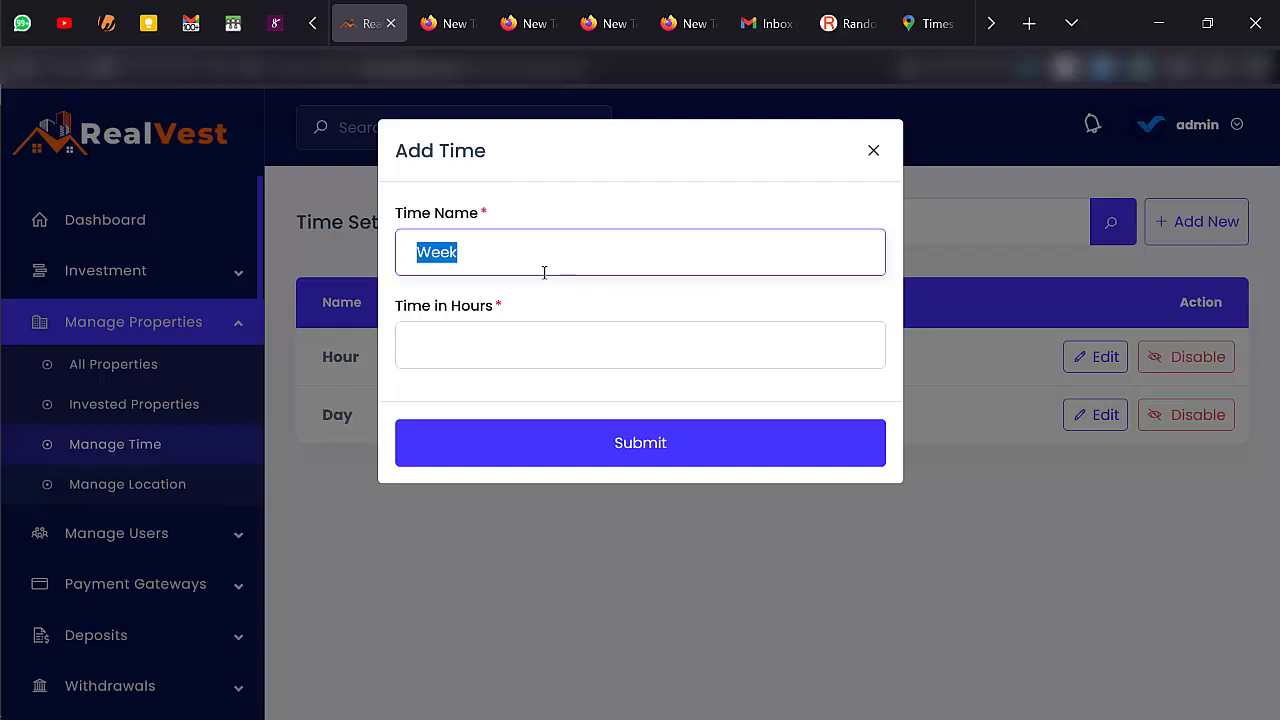
key("BackSpace")
type("D")
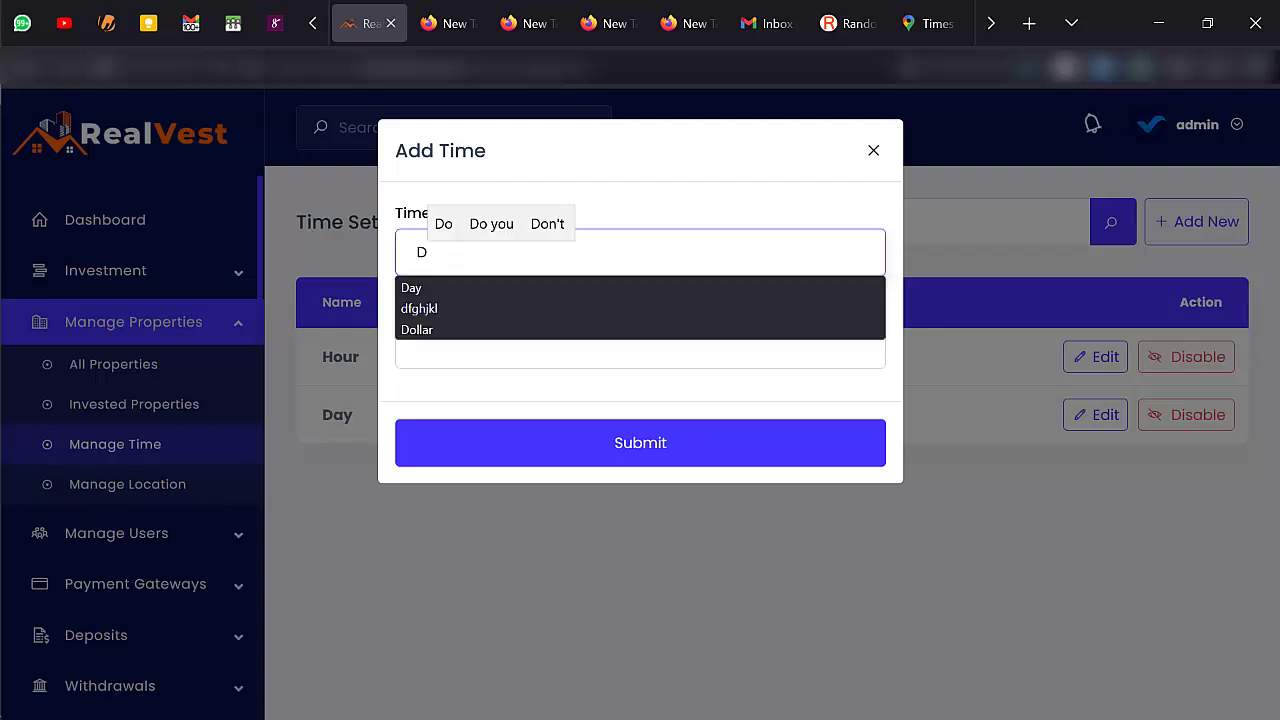
type("ay")
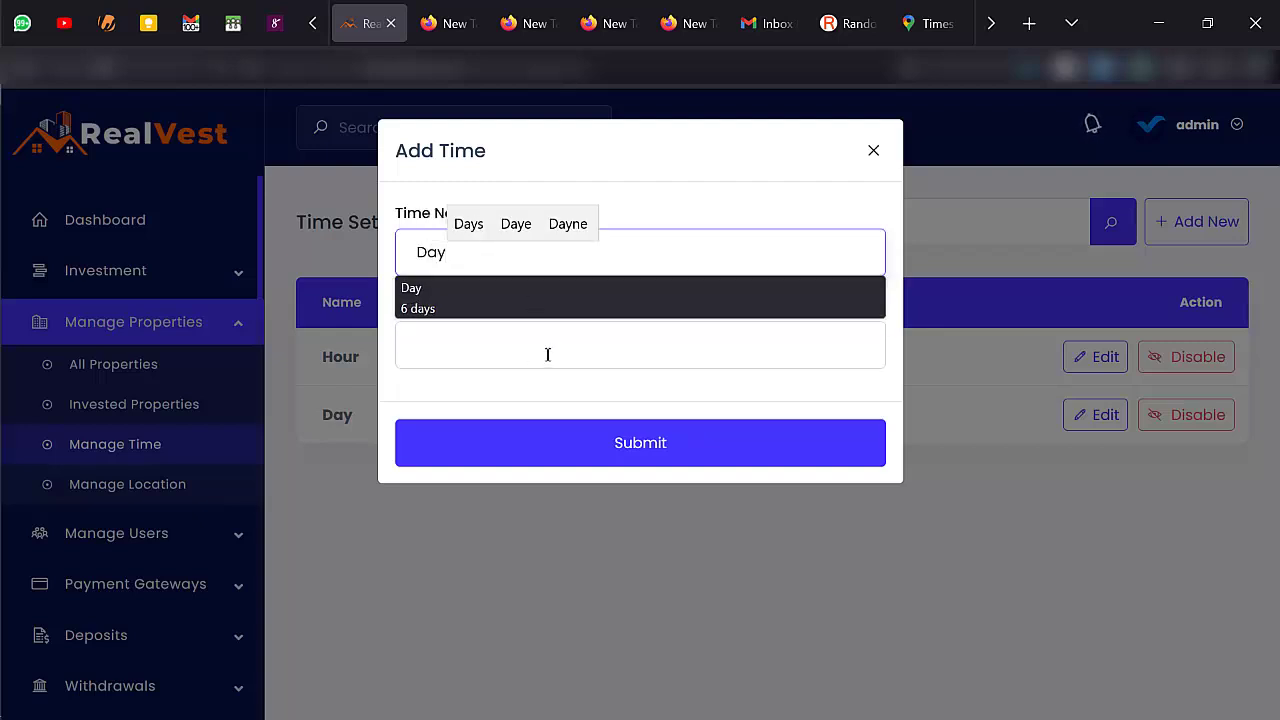
Set the Day period's time to 24 hours and save it.
left_click(548, 354)
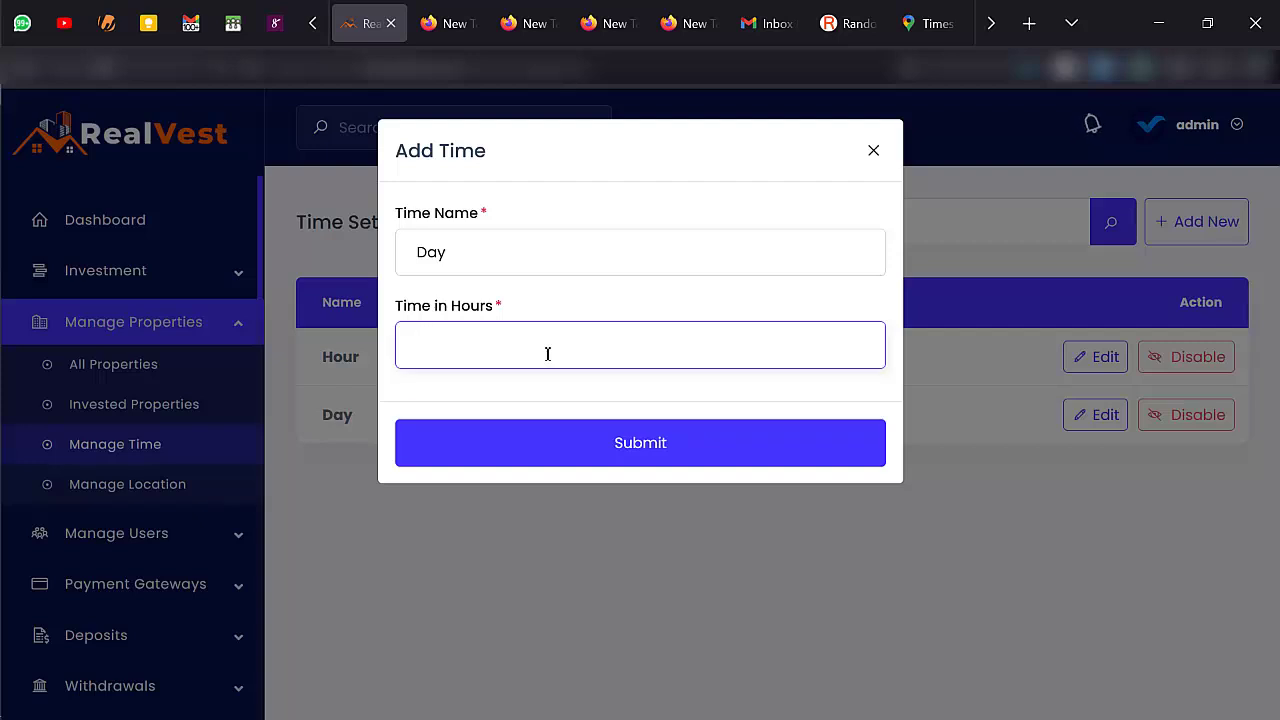
type("24")
left_click(628, 451)
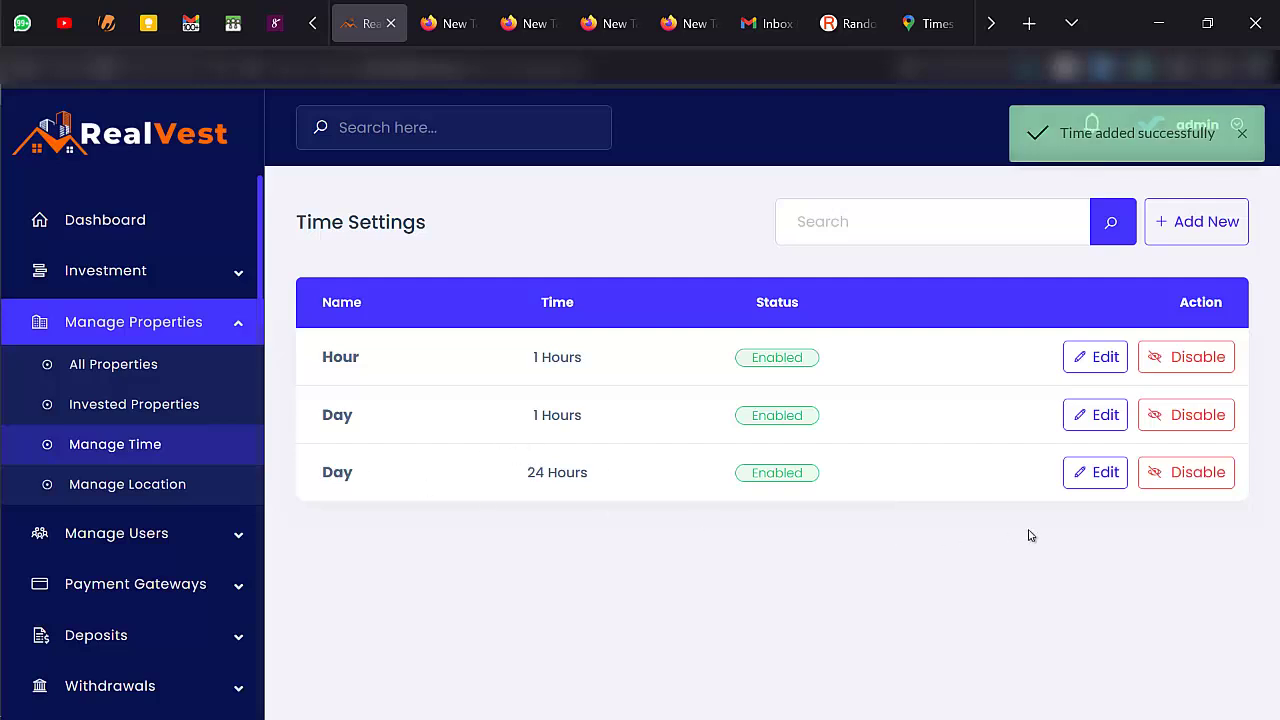
left_click(120, 378)
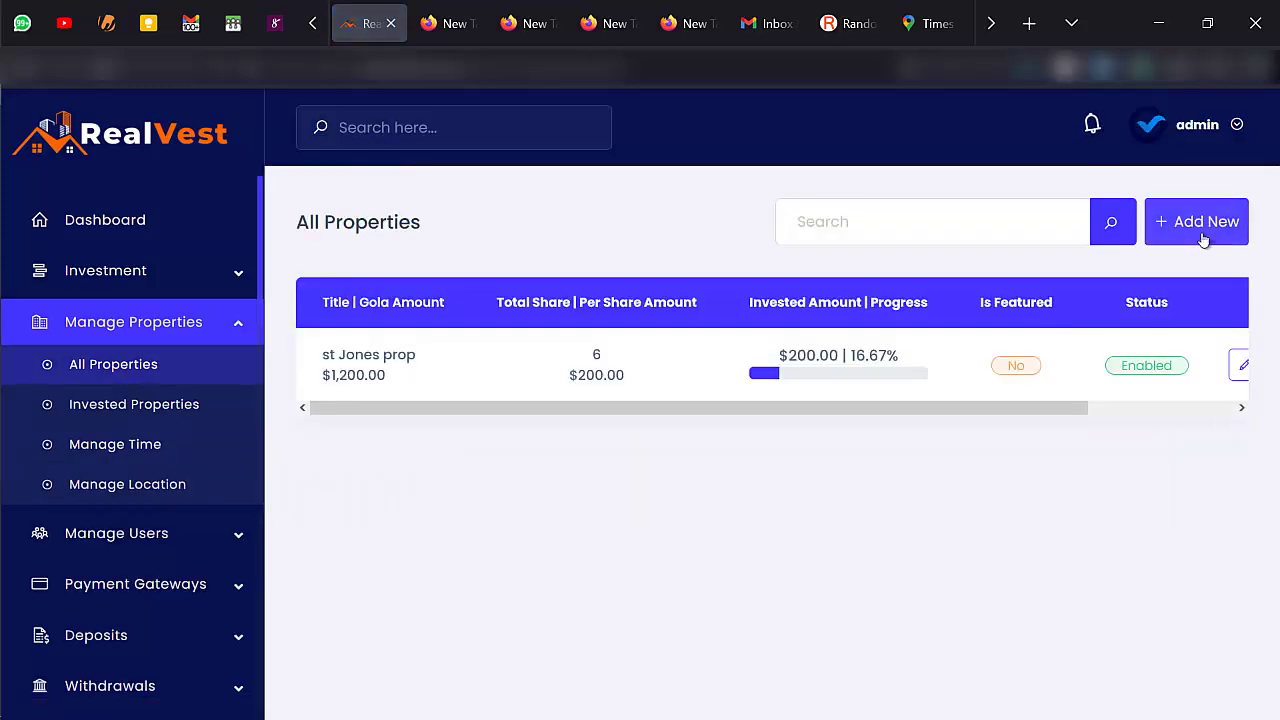
Start a new property with the p3 room photo and title 'Newyork apartment building'.
left_click(1203, 238)
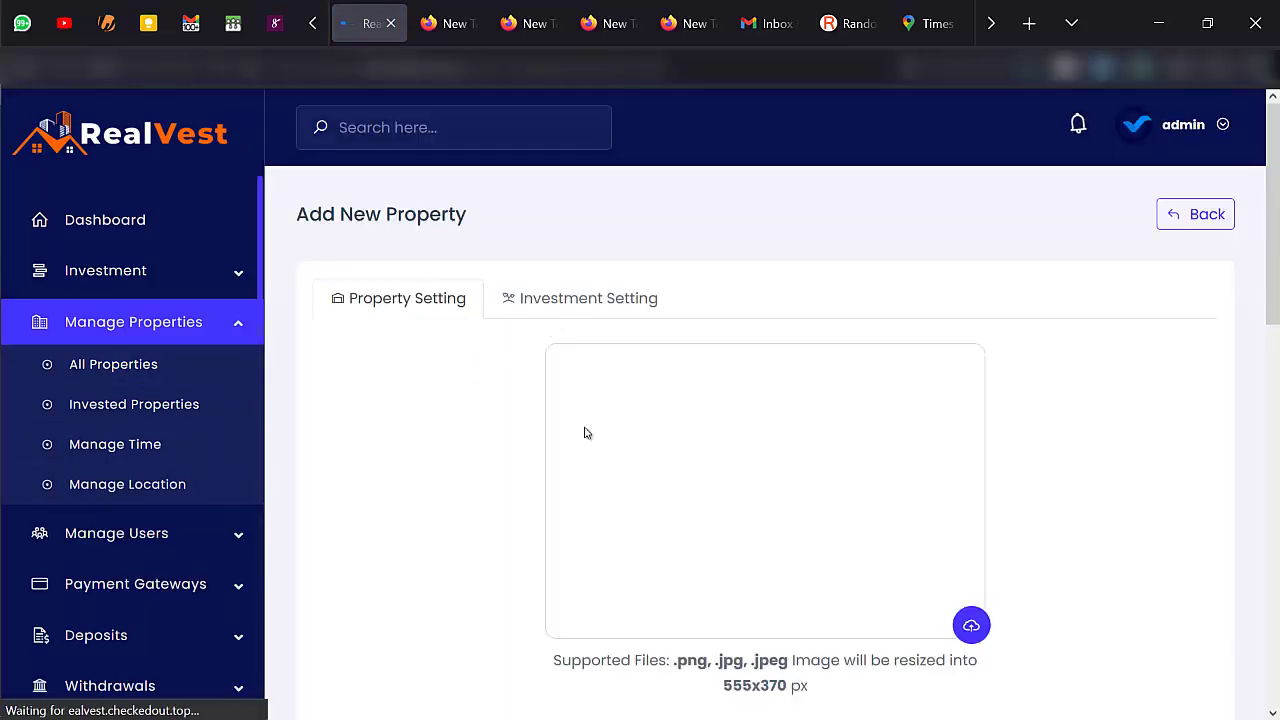
scroll(871, 475, "down", 2)
left_click(971, 403)
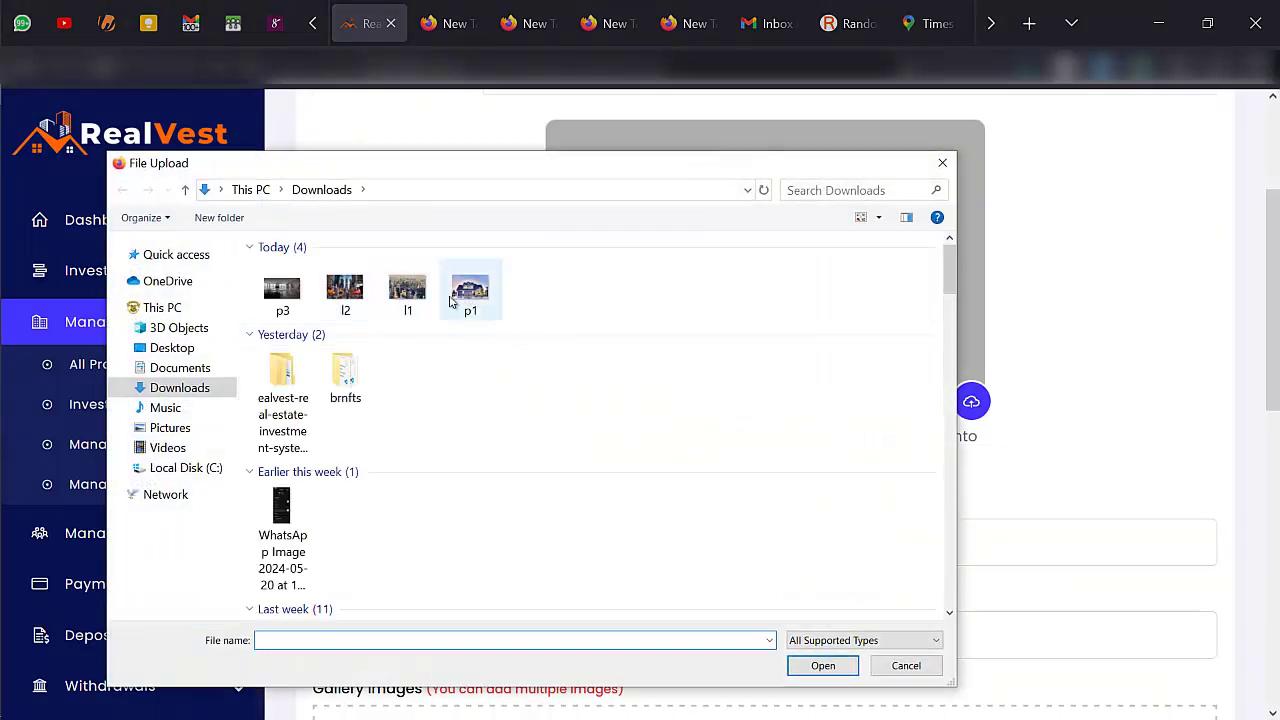
double_click(293, 297)
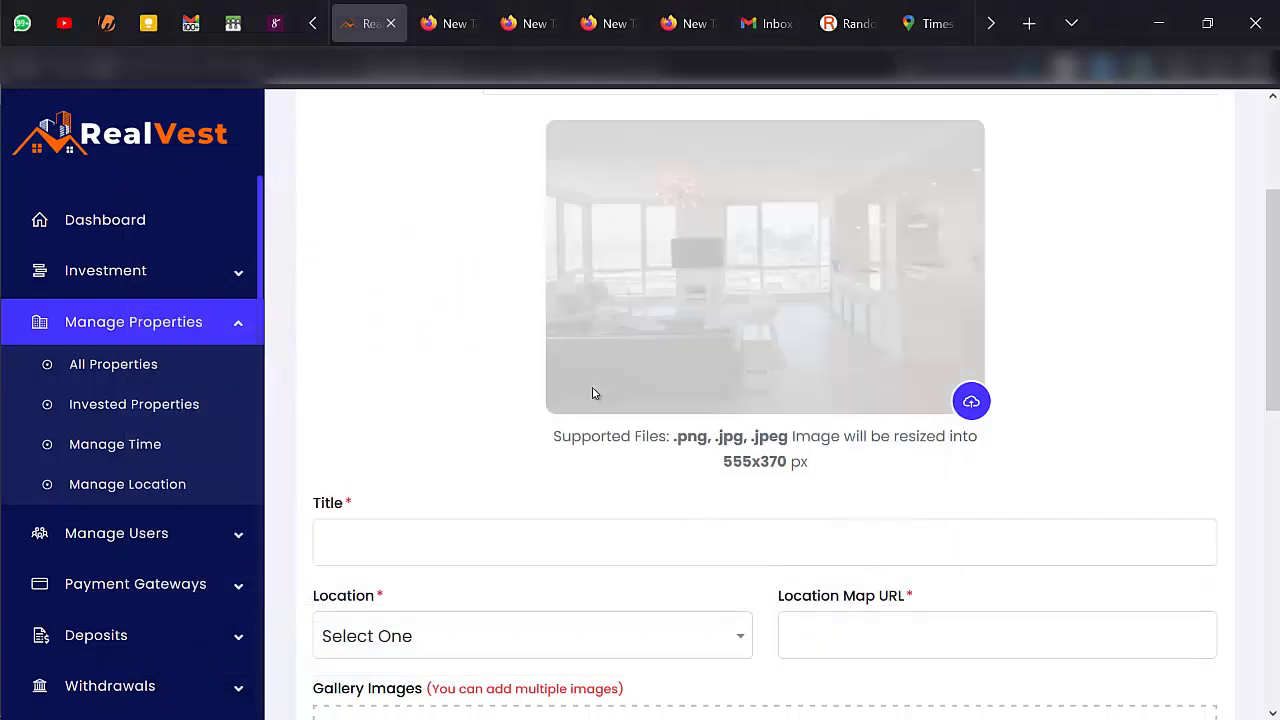
scroll(595, 410, "down", 1)
left_click(610, 424)
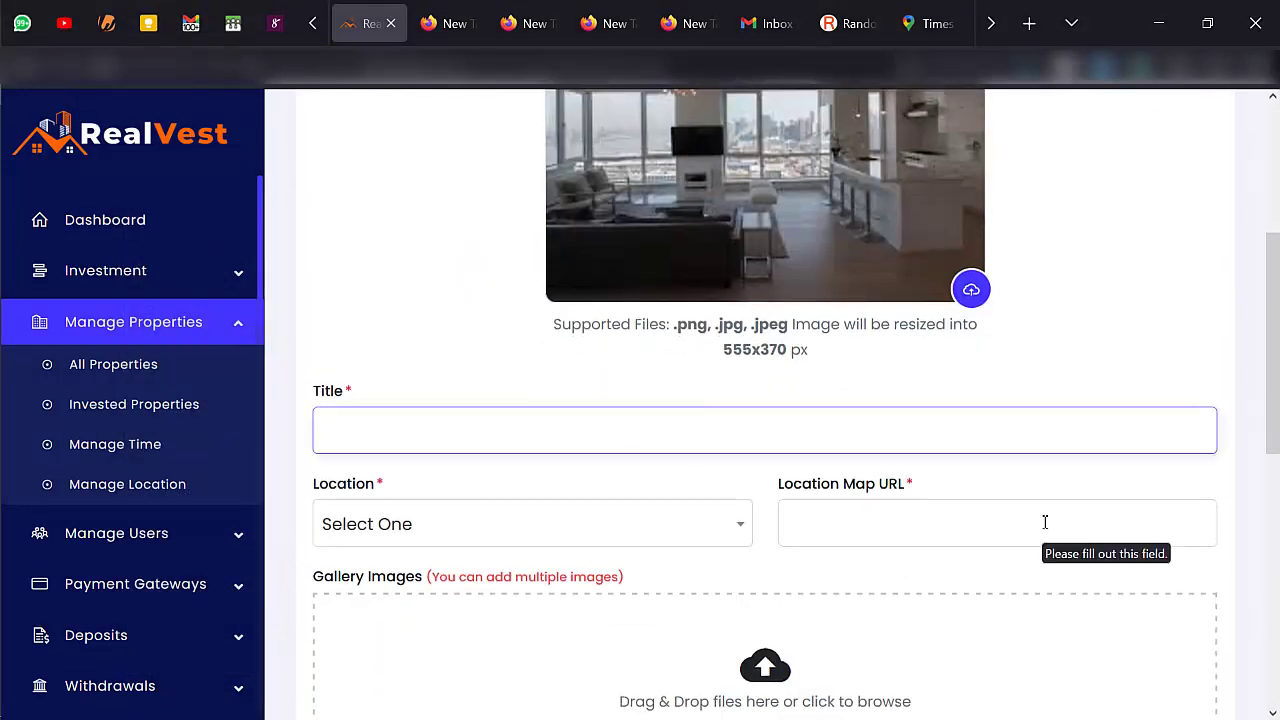
type("N")
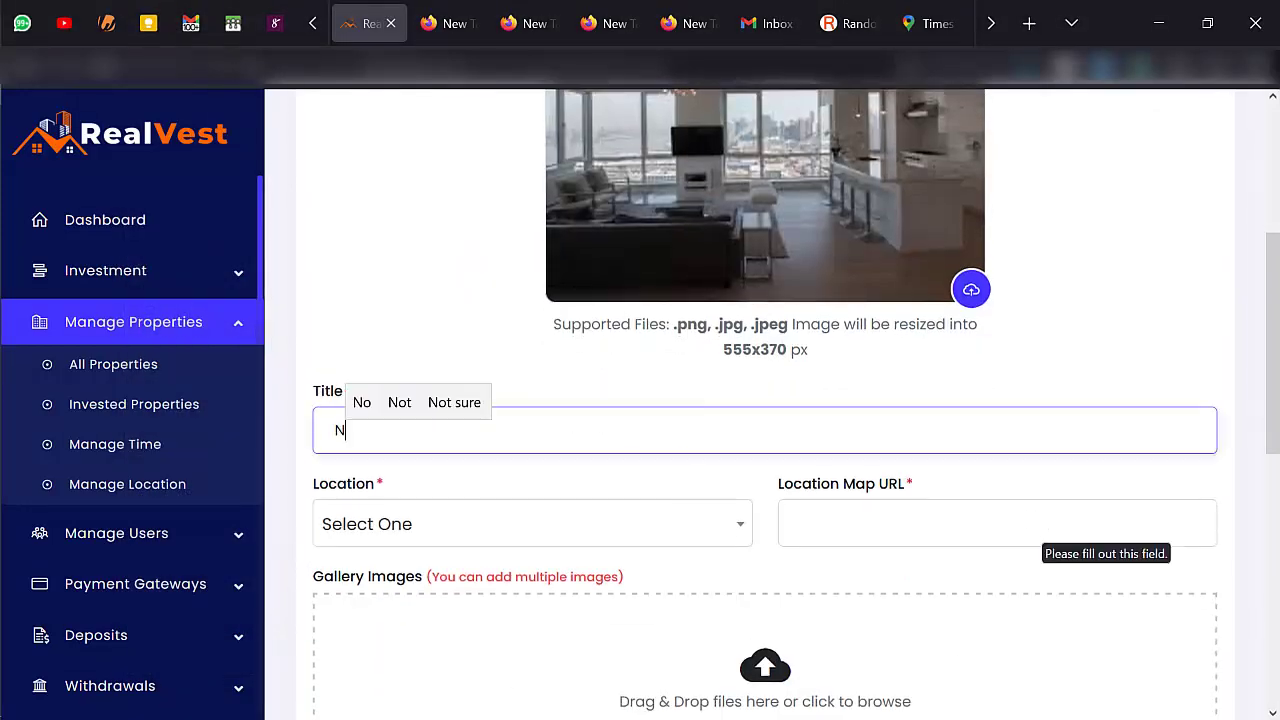
type("ewyork")
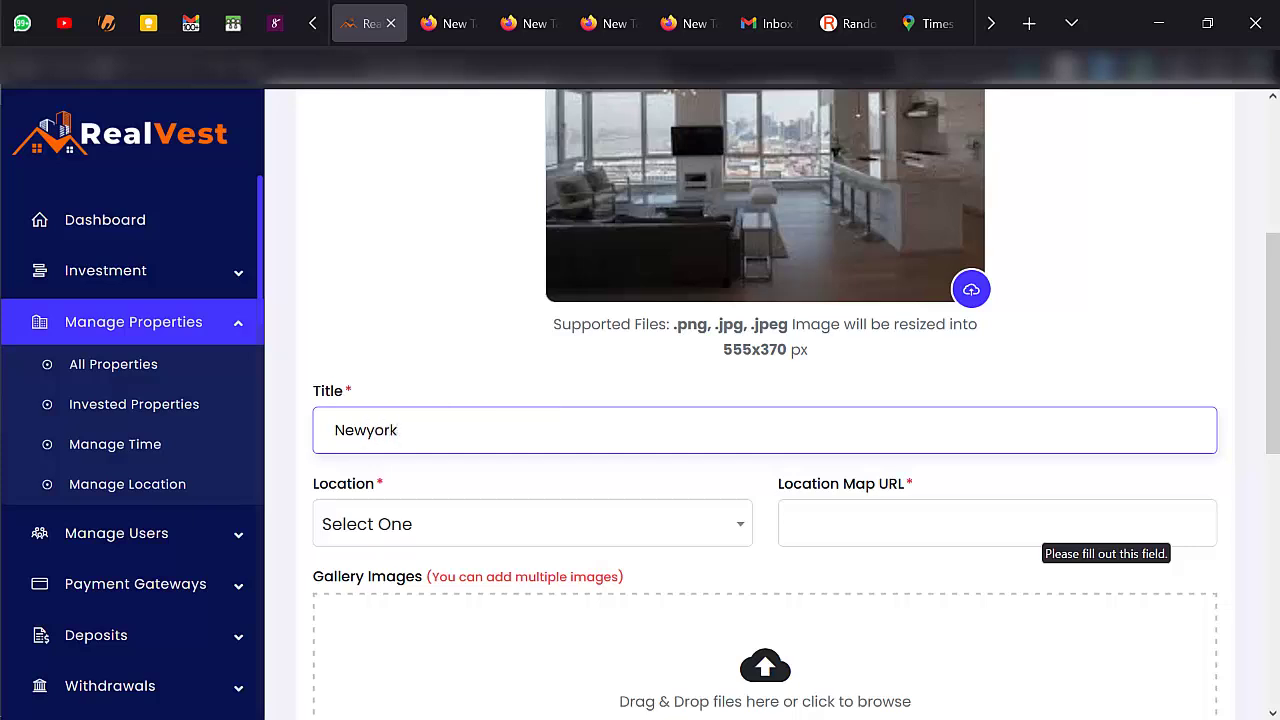
type(" apartment building")
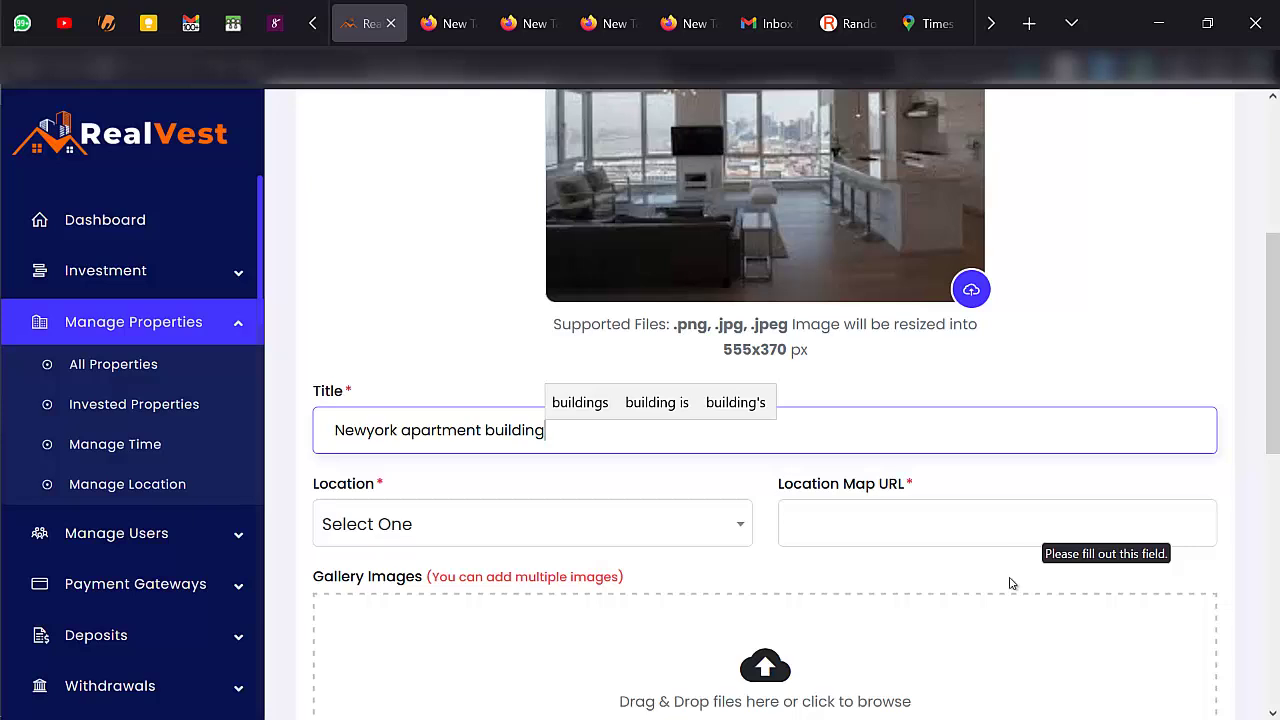
Set location to new york times square and paste the Times Square Maps share link.
left_click(697, 531)
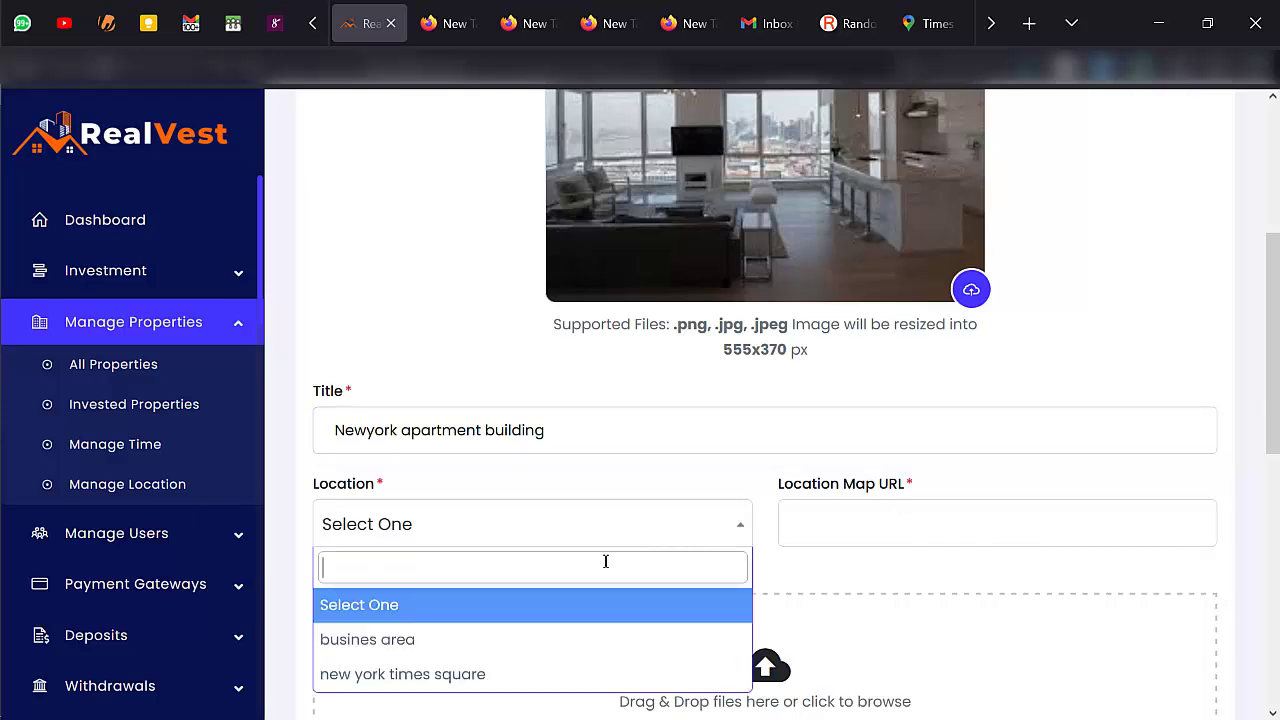
left_click(500, 690)
left_click(851, 534)
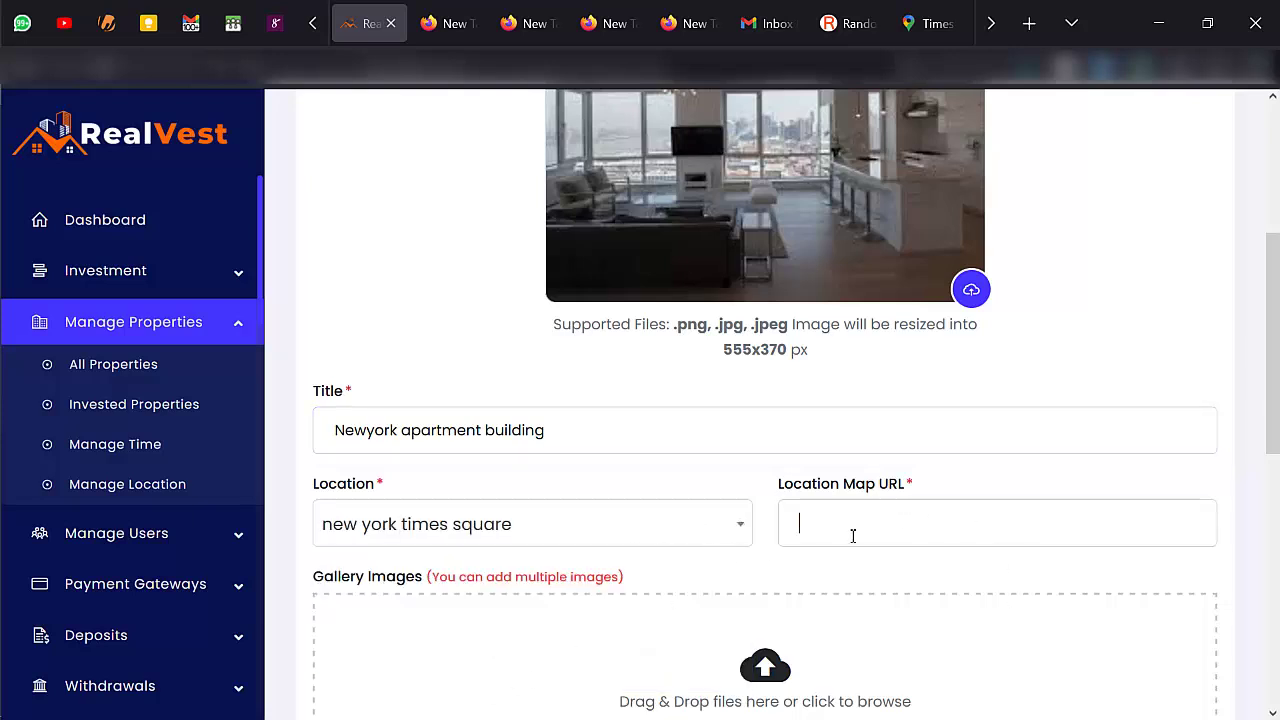
left_click(935, 14)
left_click(785, 434)
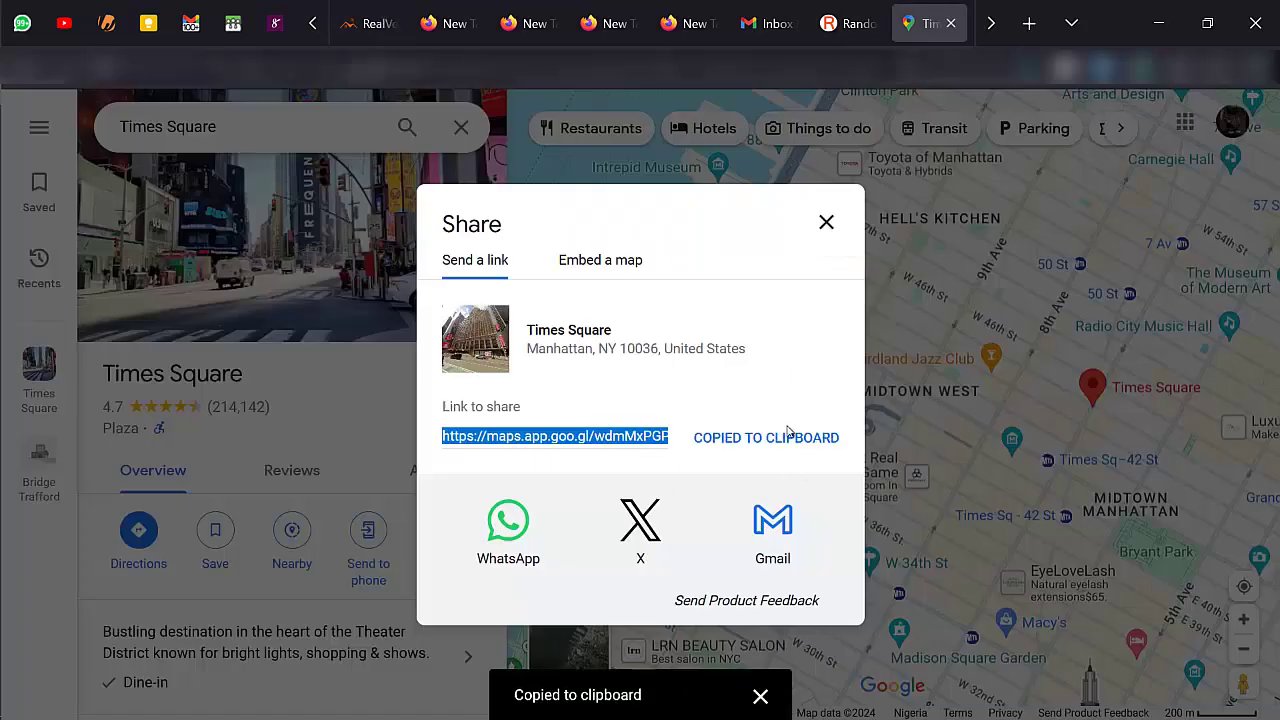
left_click(369, 24)
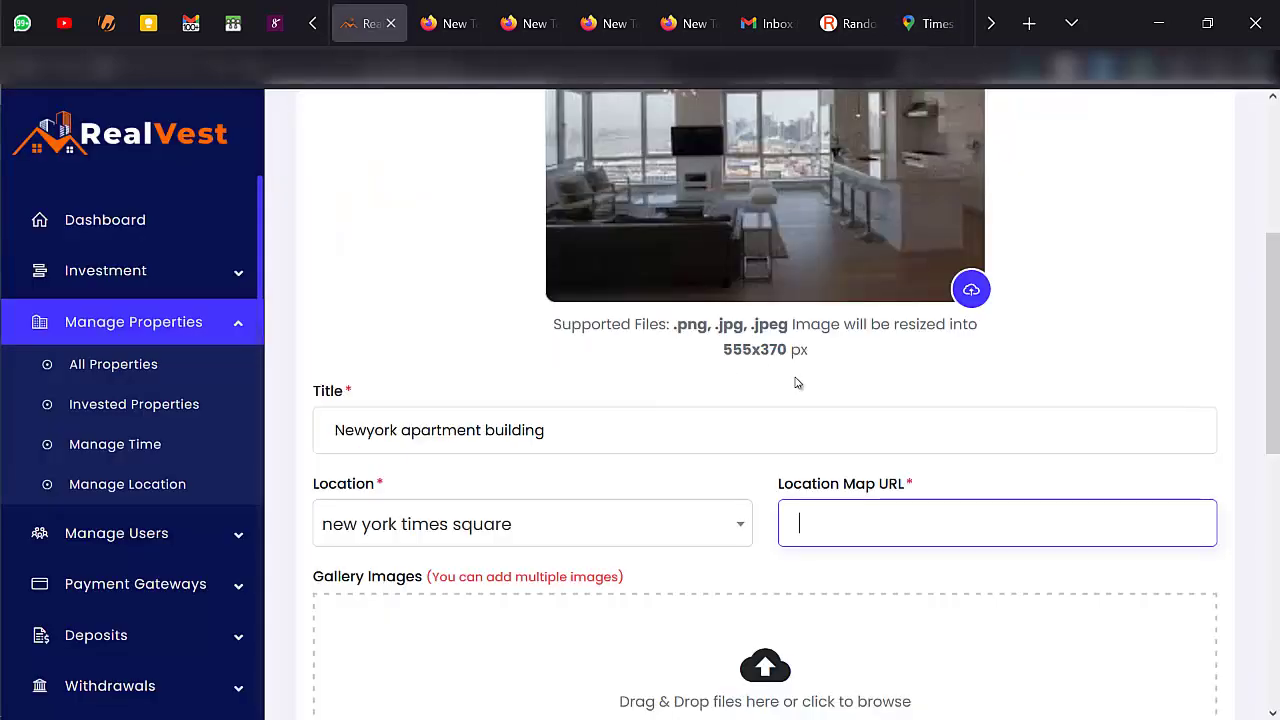
left_click(828, 541)
key("ctrl+v")
scroll(837, 526, "down", 1)
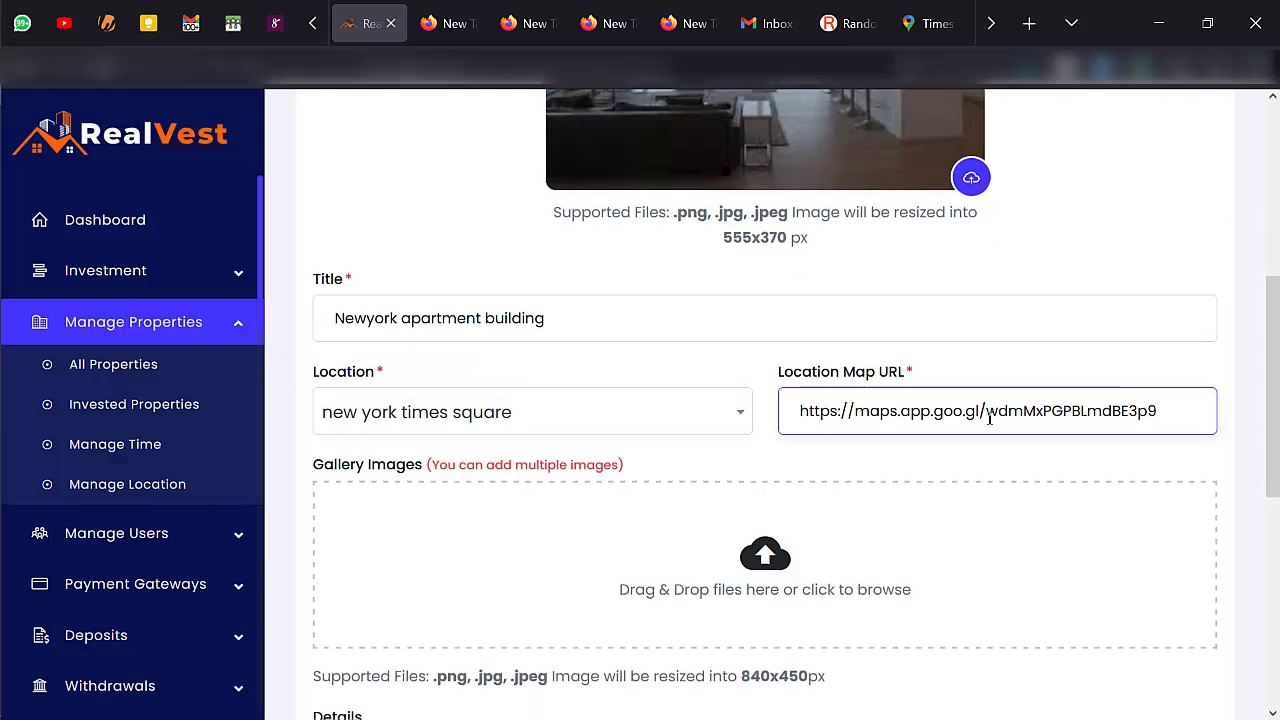
scroll(620, 460, "down", 1)
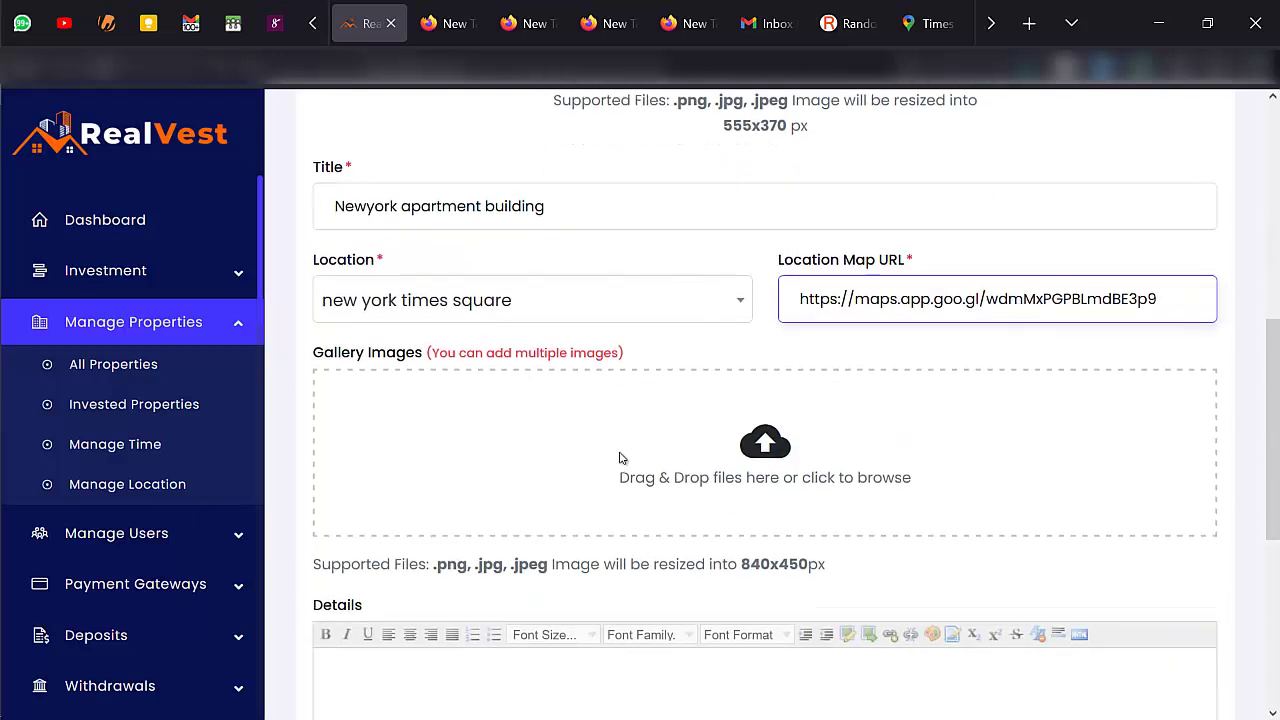
Add l2 as a gallery image and enter details 'This is an apartment in new york'.
left_click(757, 425)
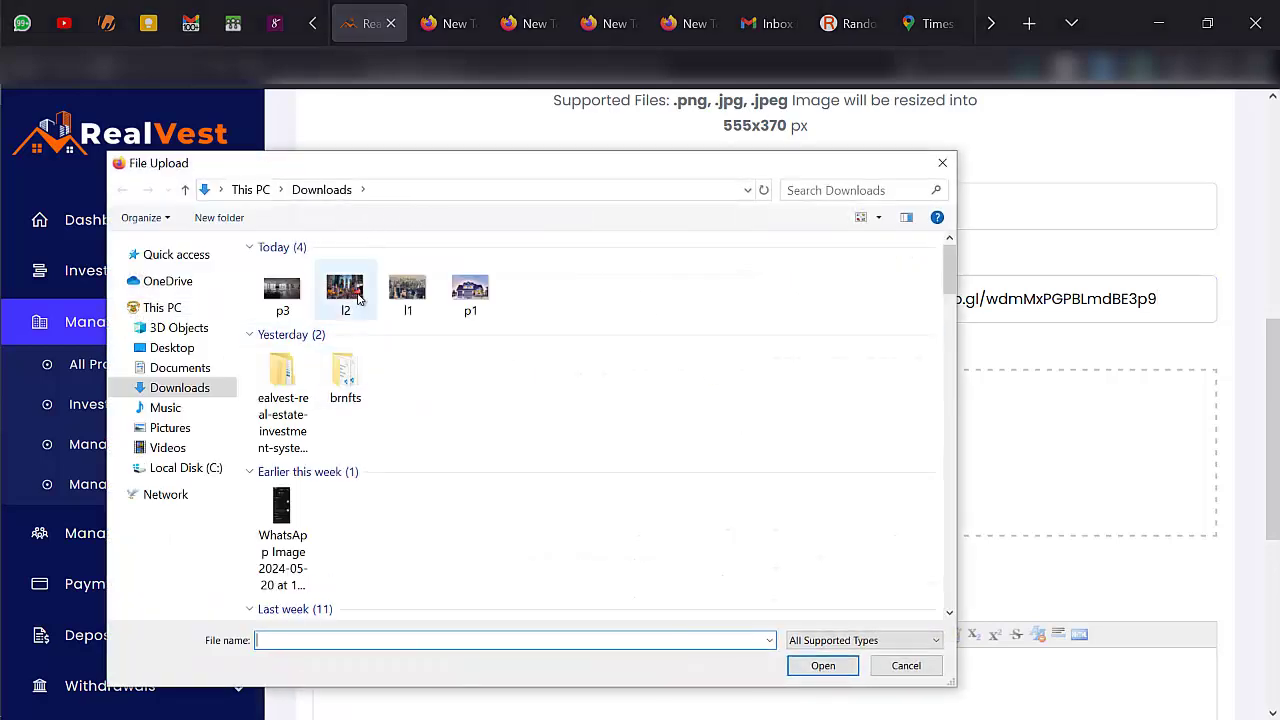
left_click(362, 291)
double_click(362, 291)
scroll(669, 480, "down", 3)
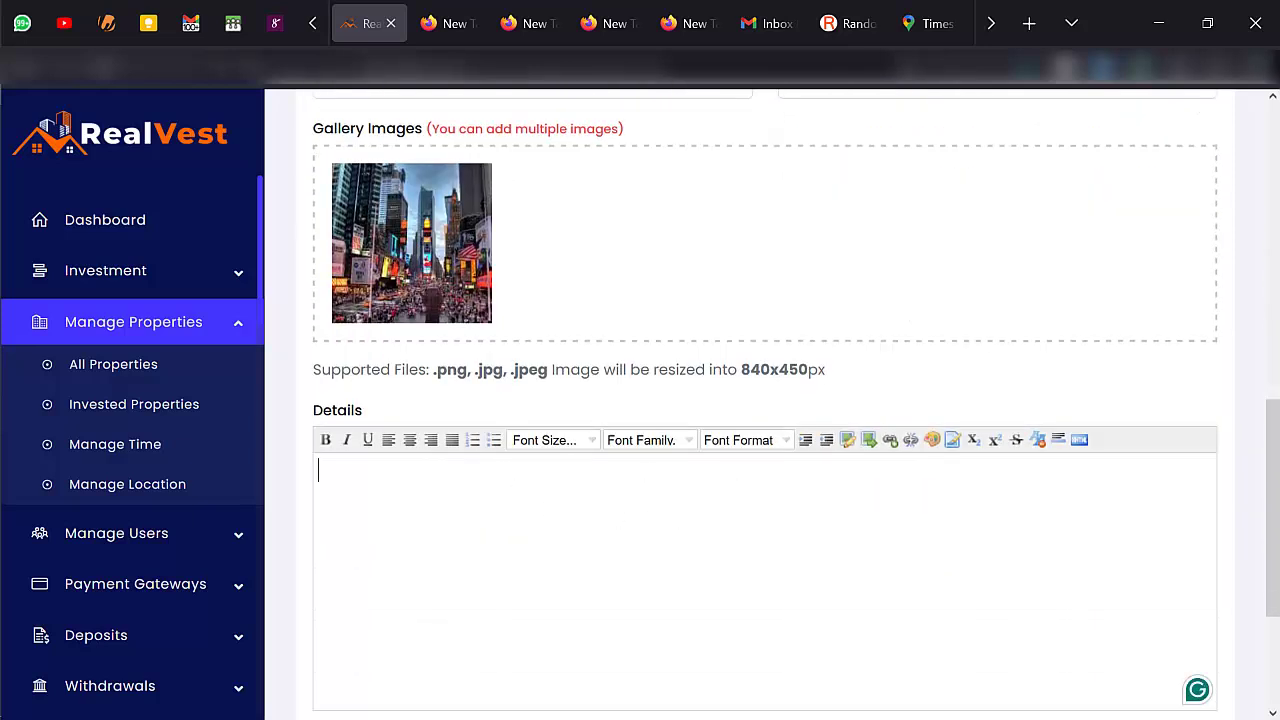
type("This is a")
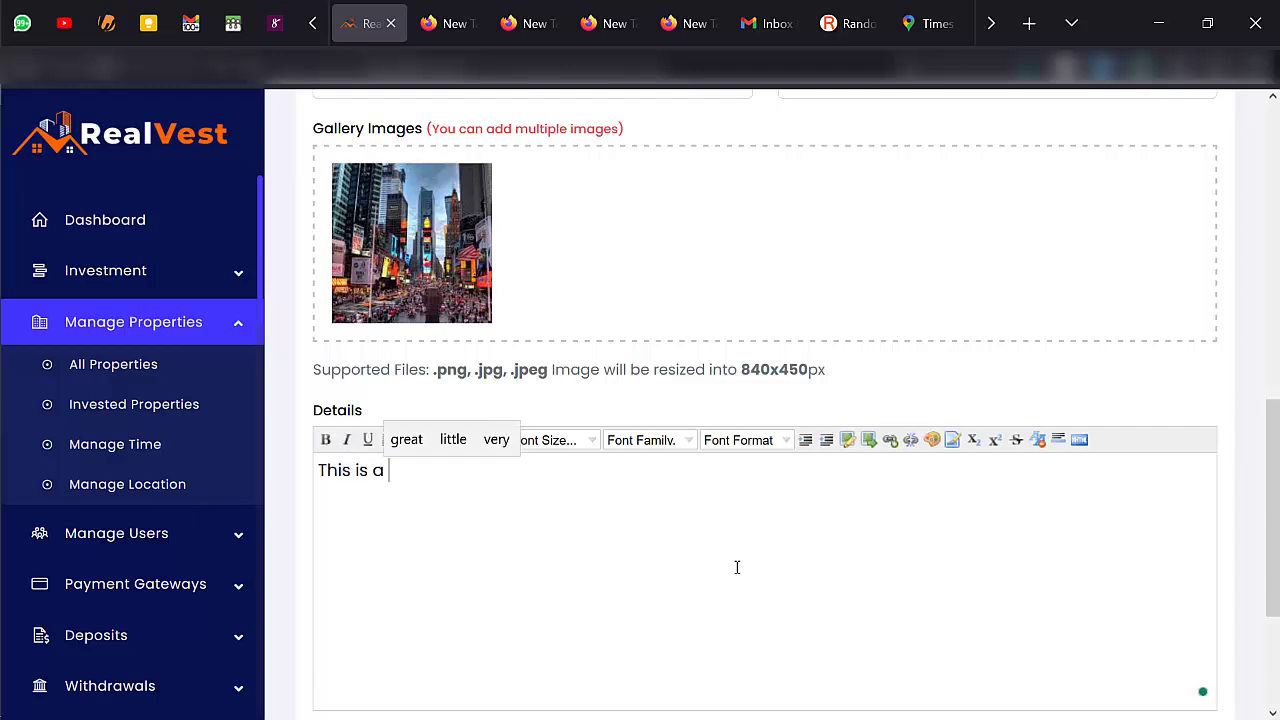
key("BackSpace")
type("n a")
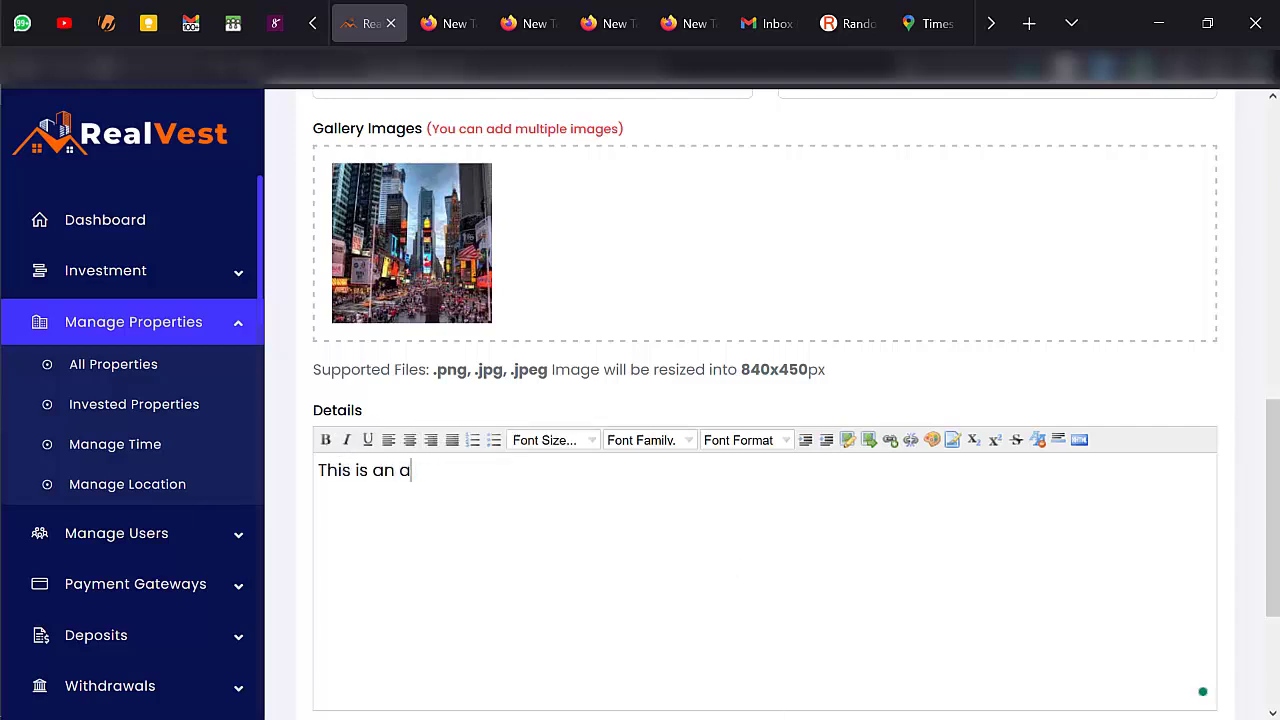
type("partment i")
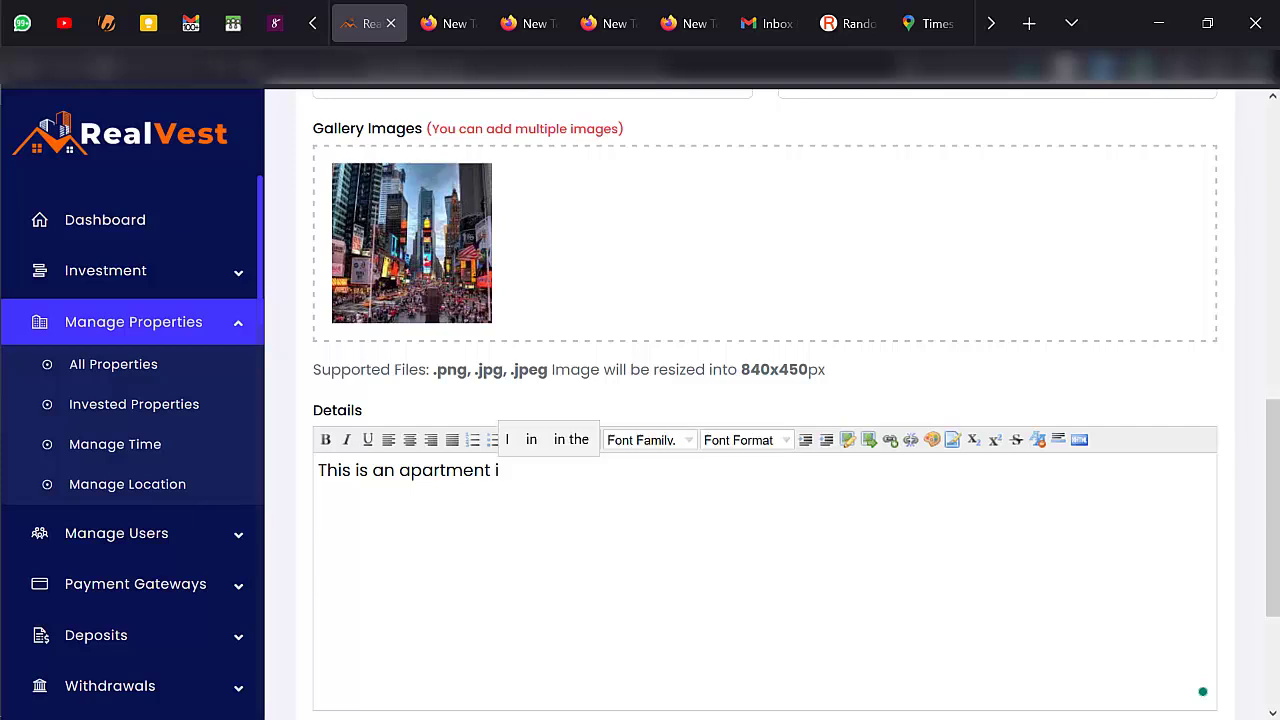
type("n new york.")
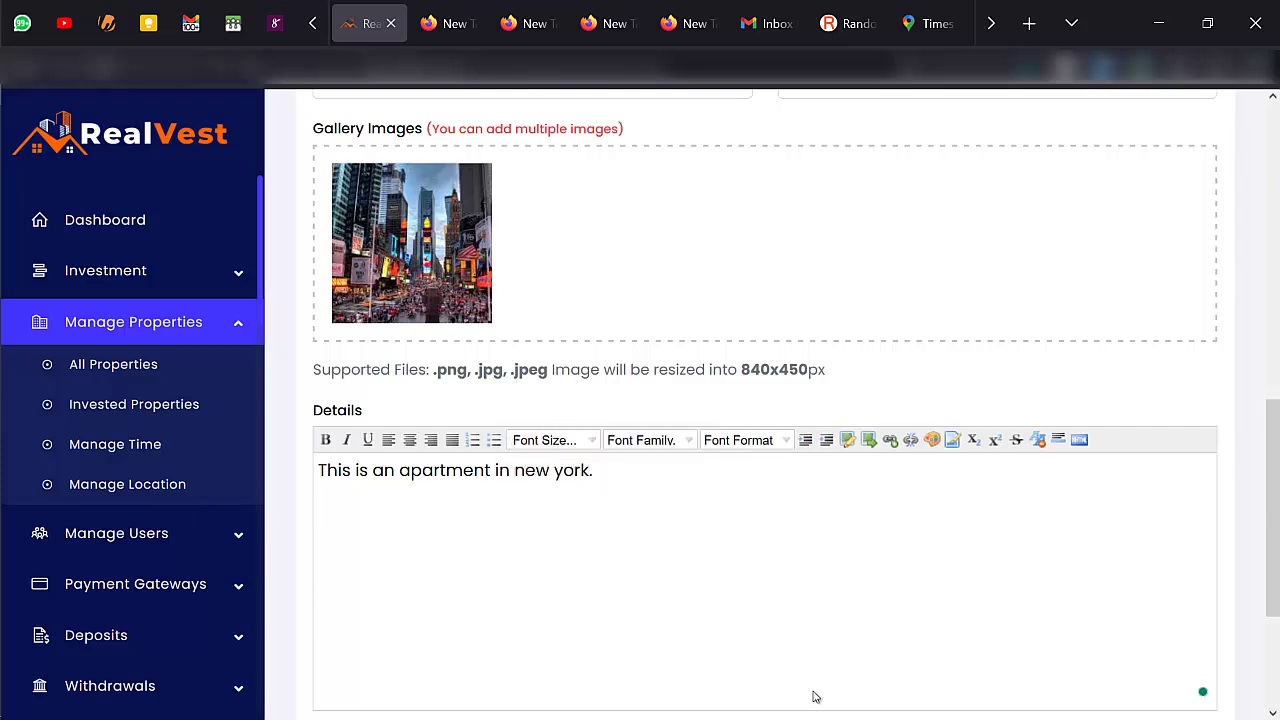
Add the keywords garden, garage and pool.
scroll(609, 463, "down", 3)
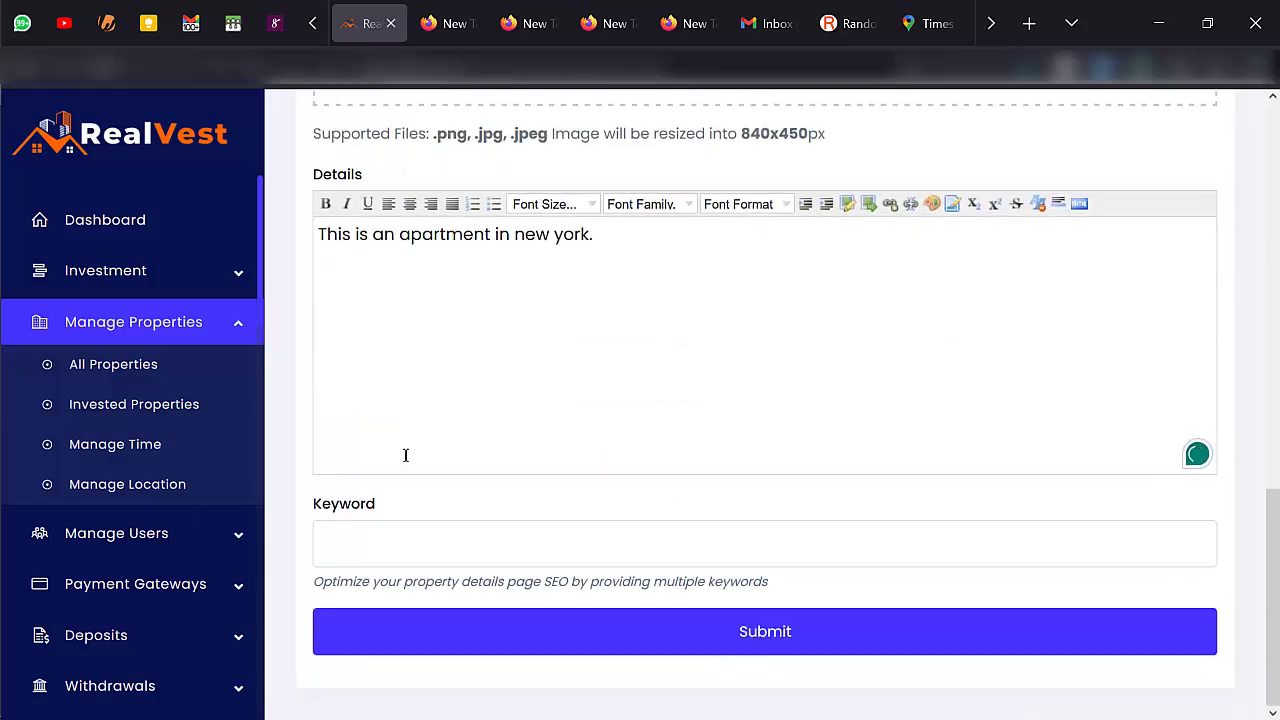
left_click(461, 545)
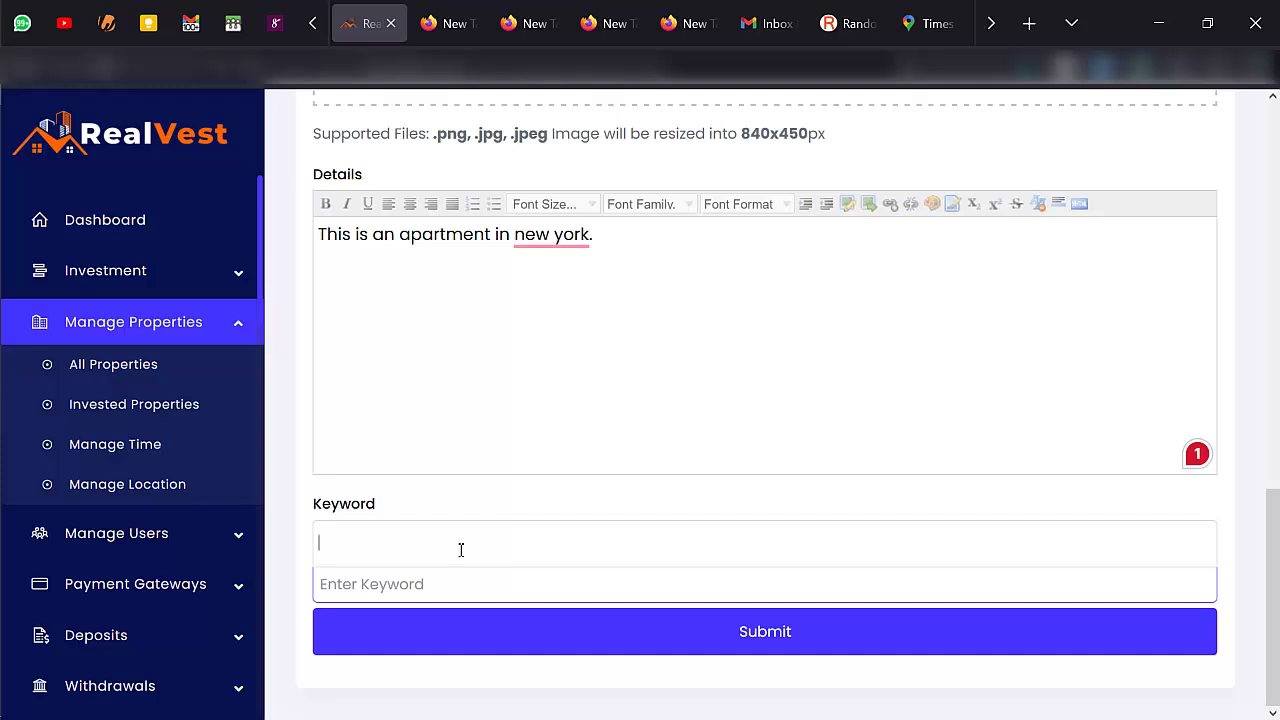
type("gardn")
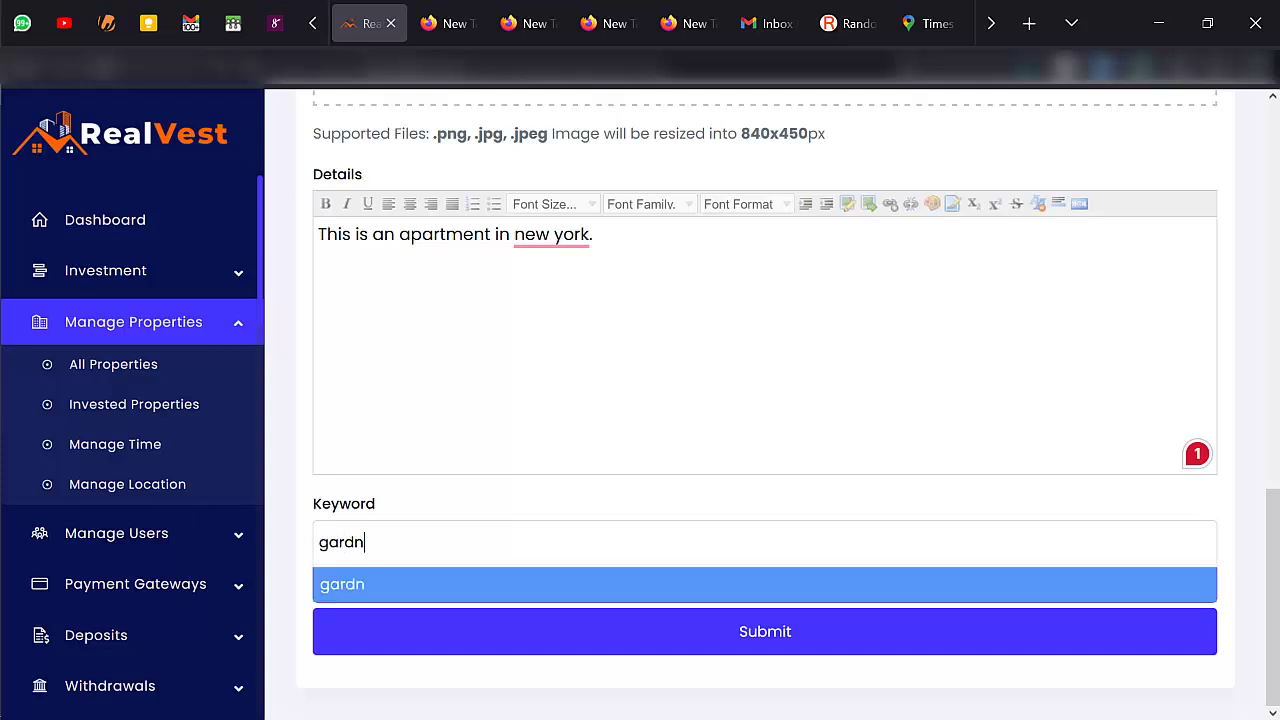
type("en")
key("BackSpace")
key("BackSpace")
key("BackSpace")
type("en")
key("Return")
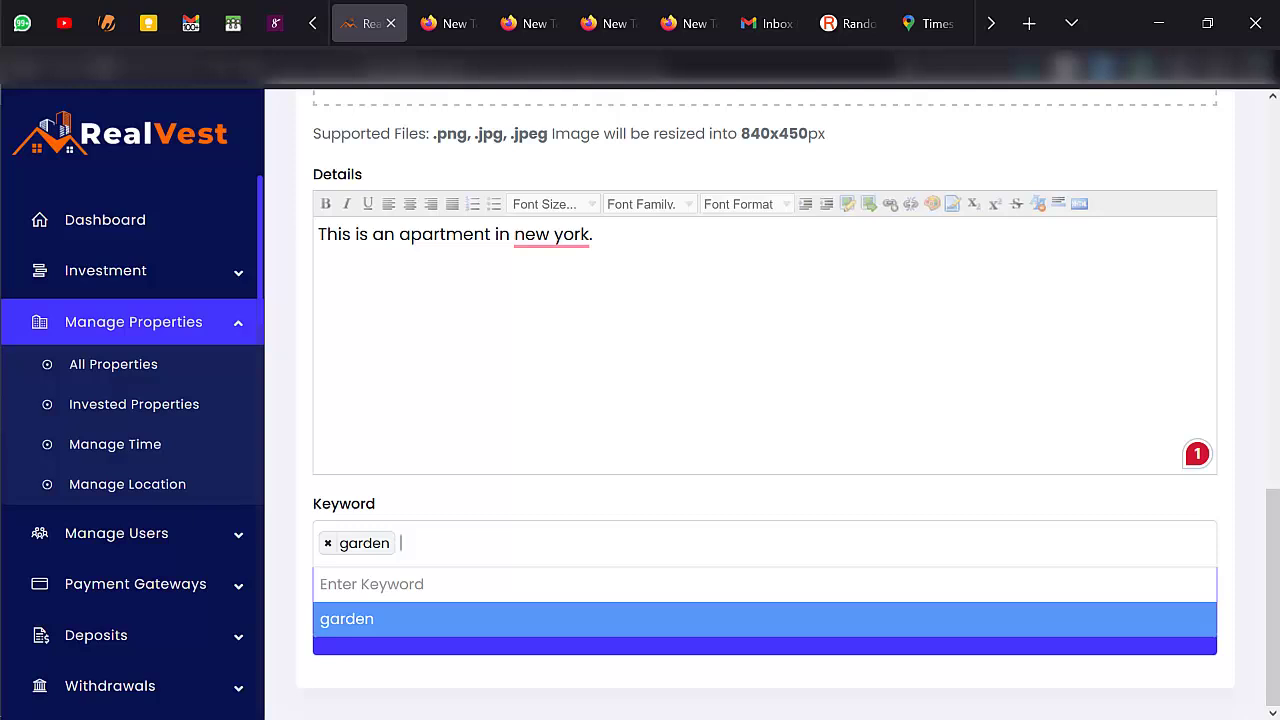
type("ga")
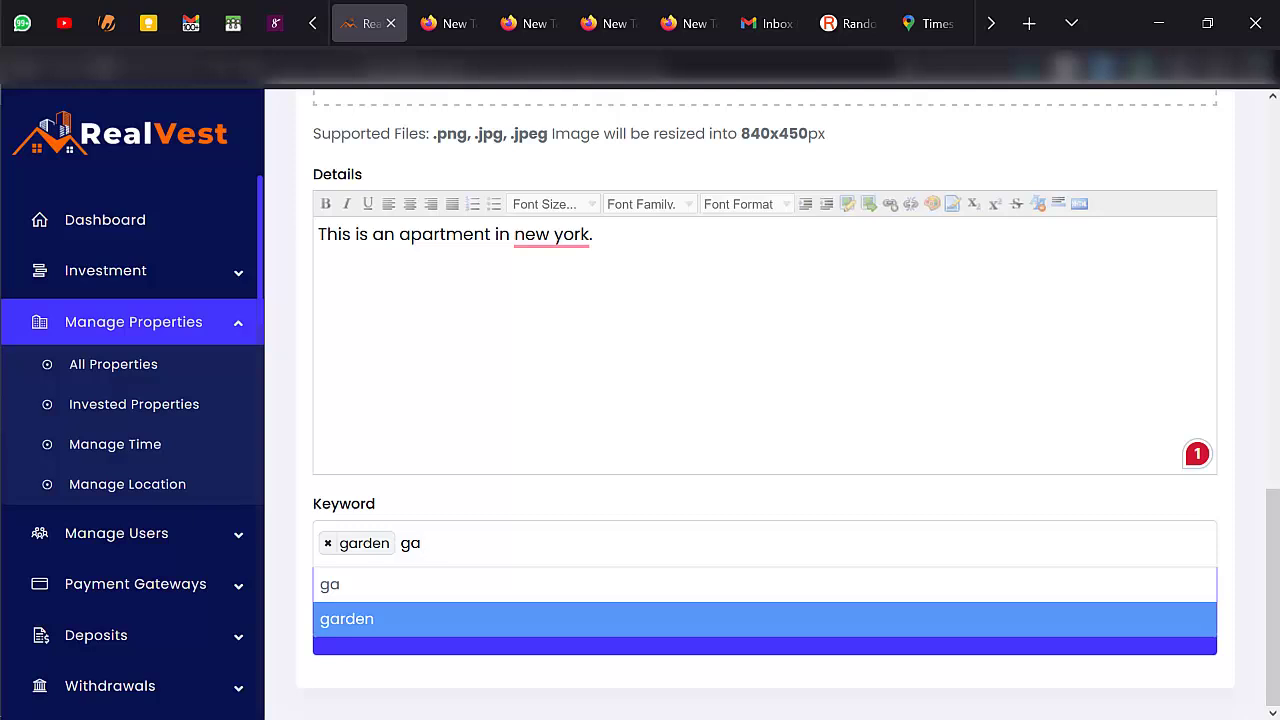
type("rage")
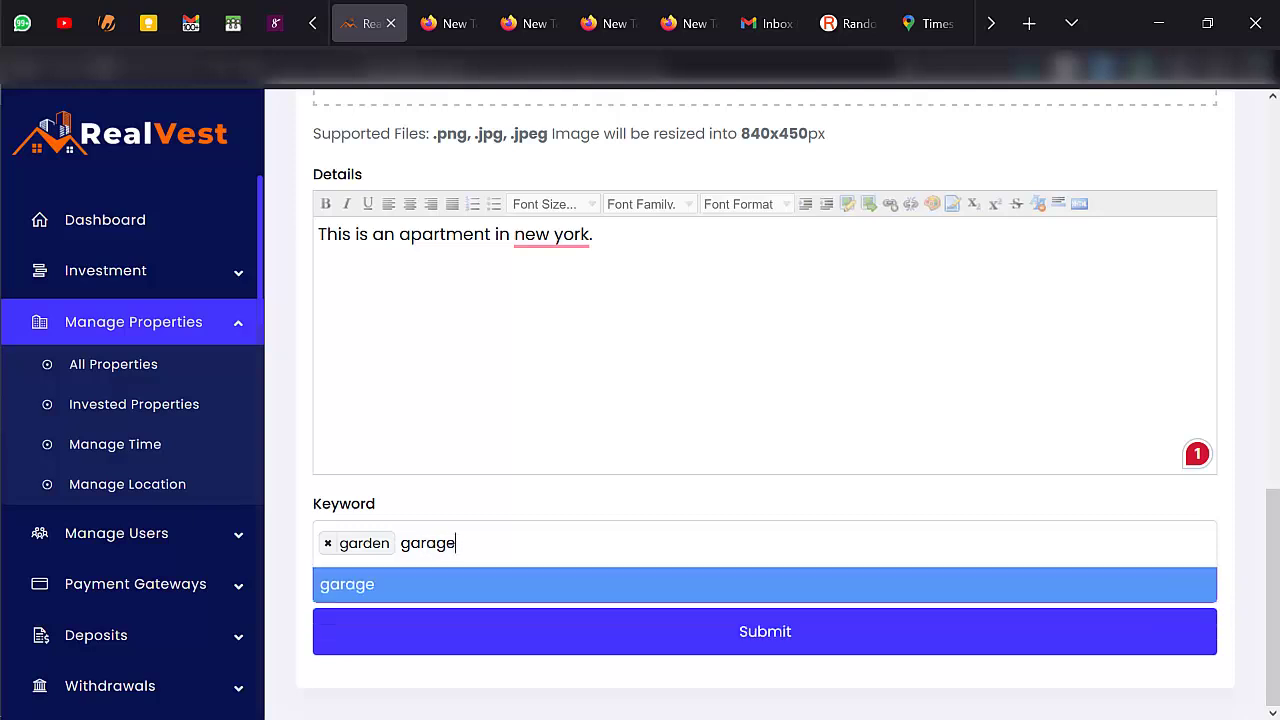
key("Return")
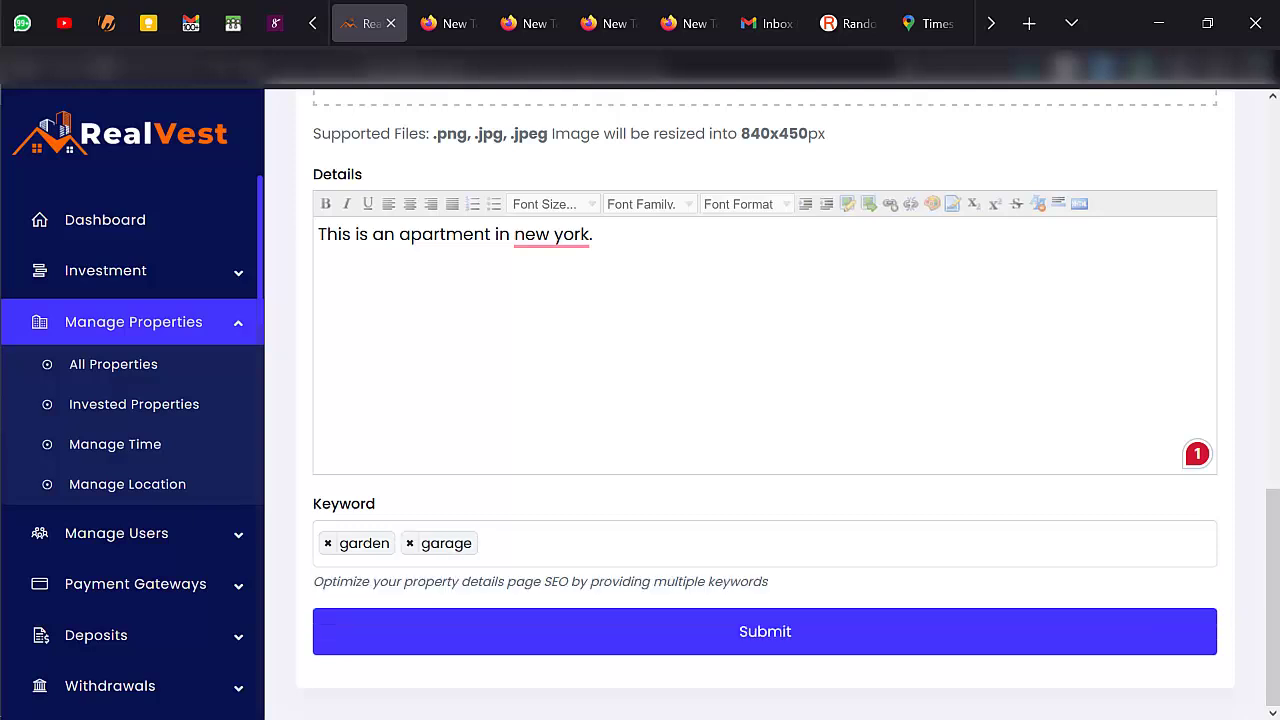
type("pool")
key("Return")
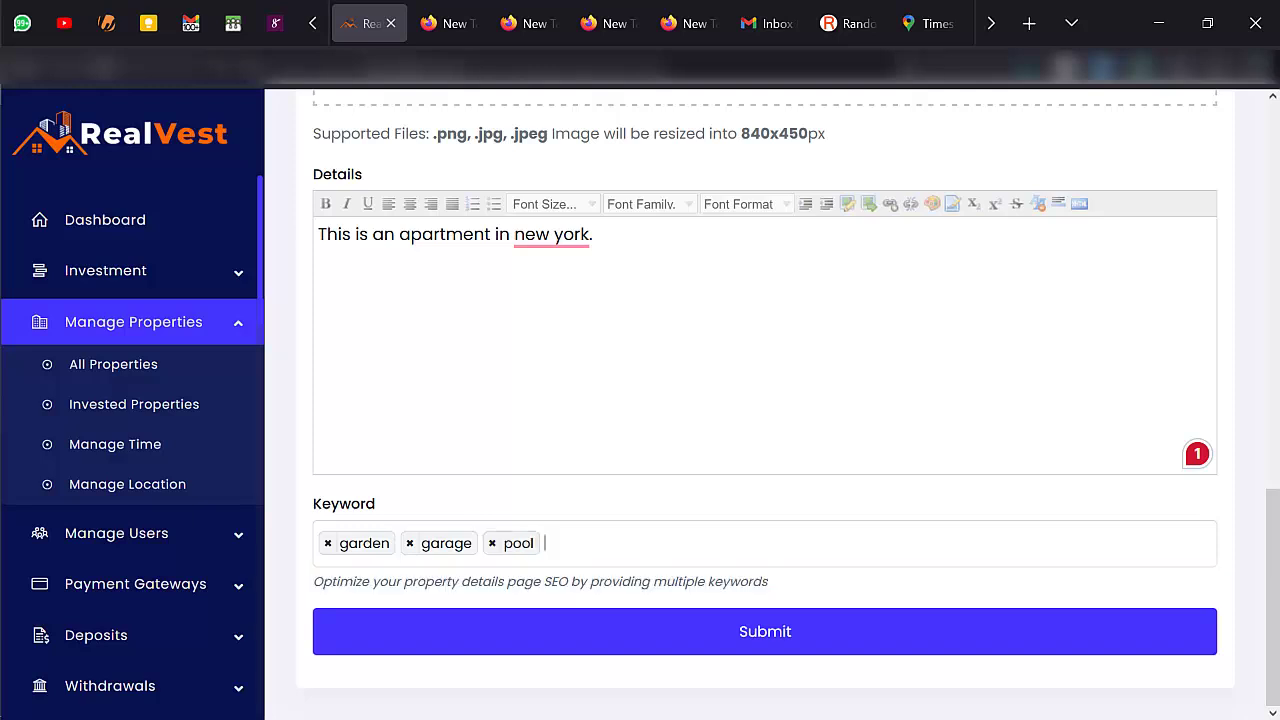
Submit the property and set One Time Investment with 60 shares at 300 per share.
left_click(959, 643)
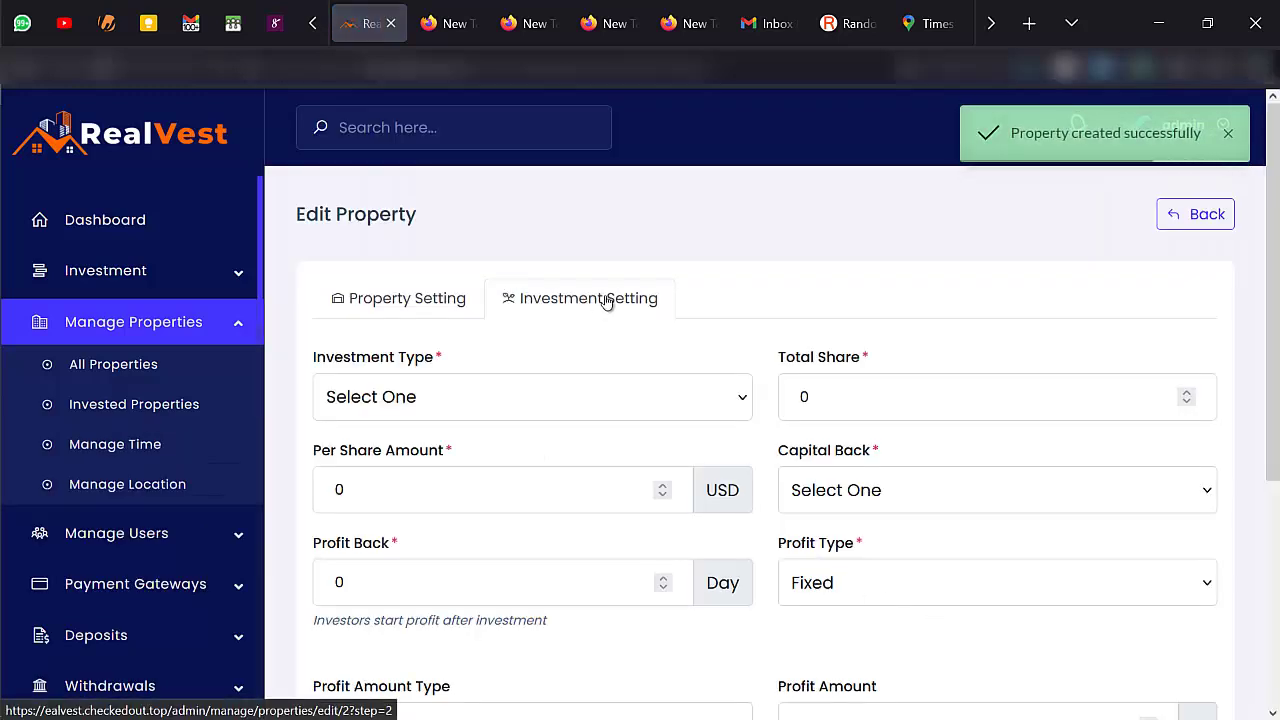
left_click(601, 401)
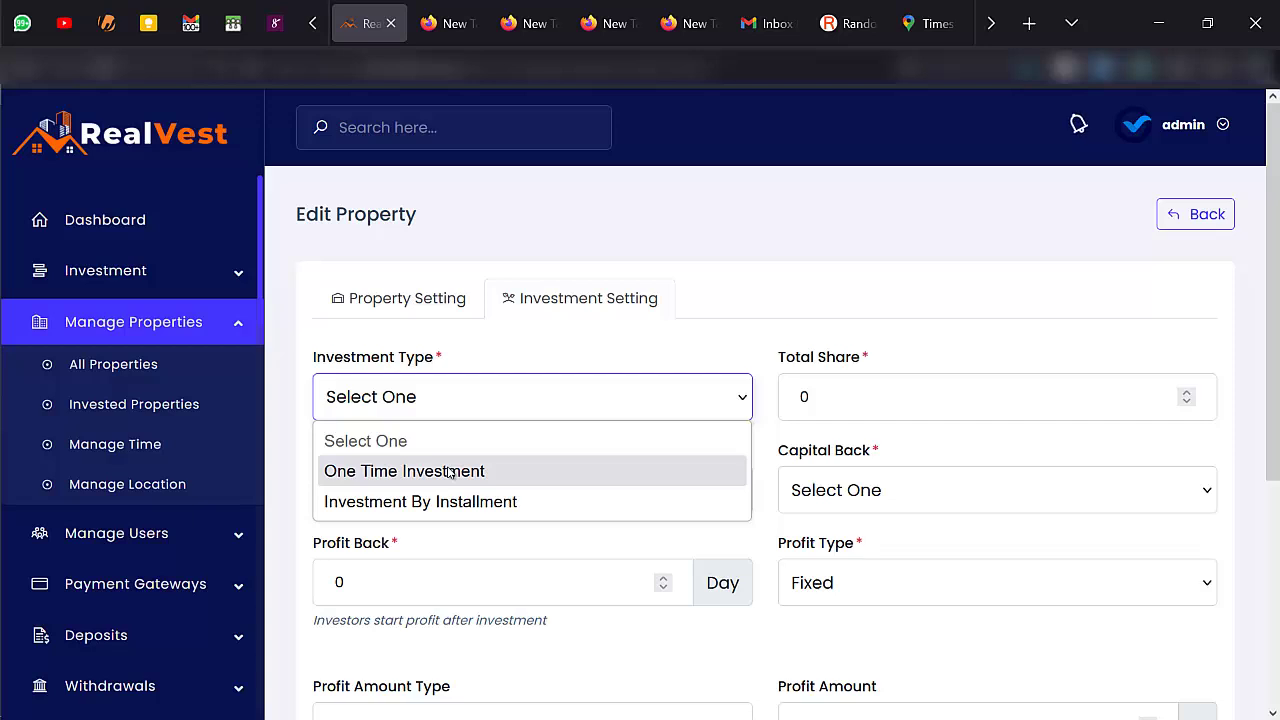
left_click(450, 472)
double_click(872, 406)
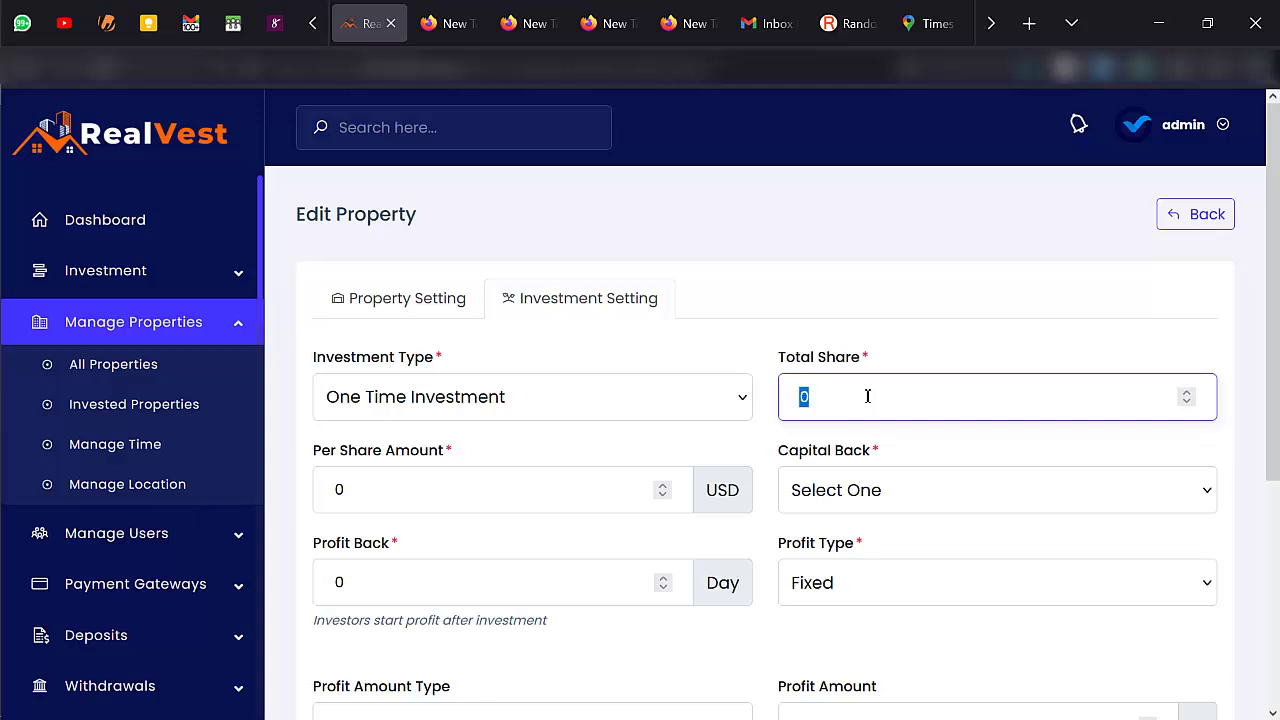
type("60")
scroll(617, 374, "down", 2)
double_click(567, 388)
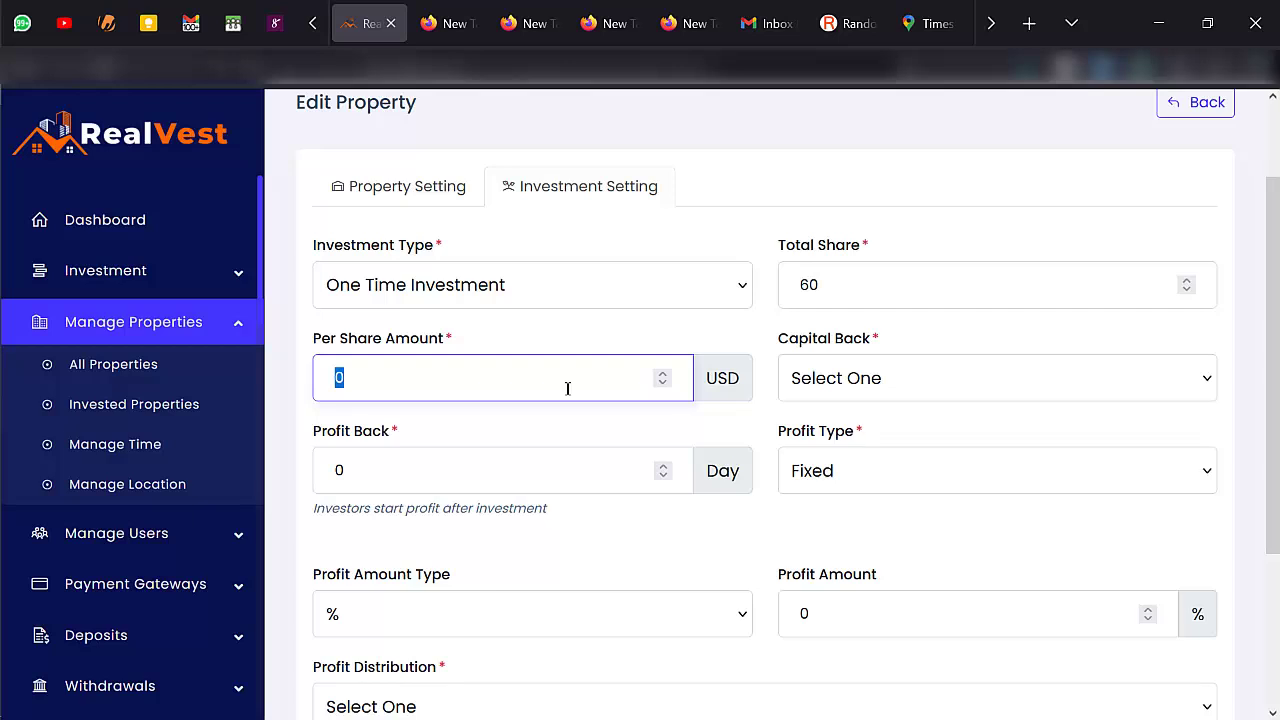
type("300")
Set Capital Back to No, Profit Type to Fixed, and profit back to 5000 days.
left_click(899, 378)
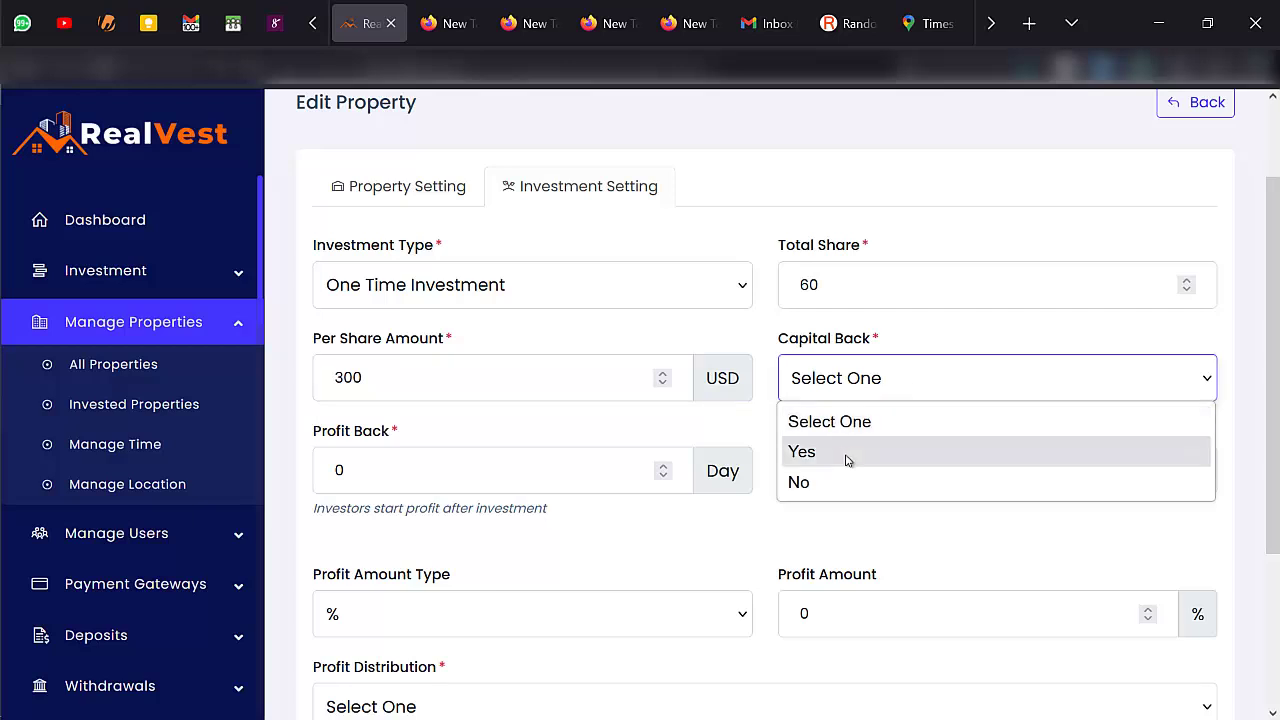
left_click(845, 482)
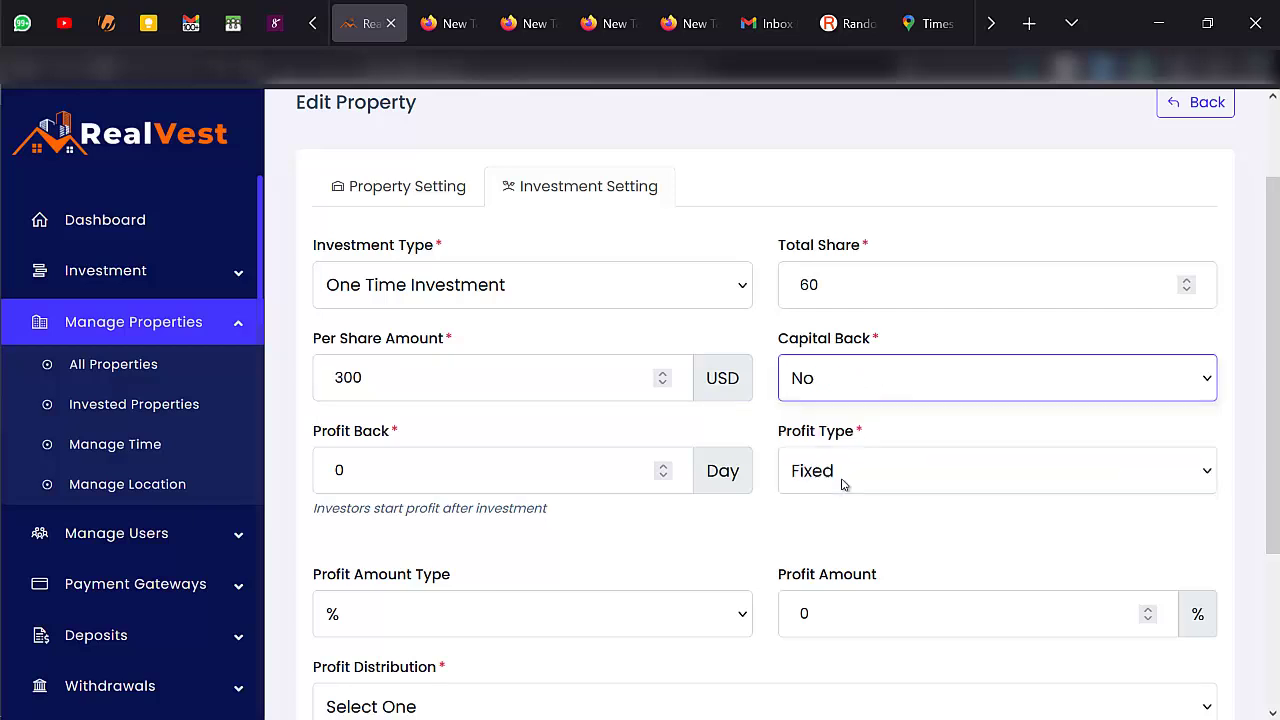
scroll(850, 470, "down", 1)
left_click(907, 368)
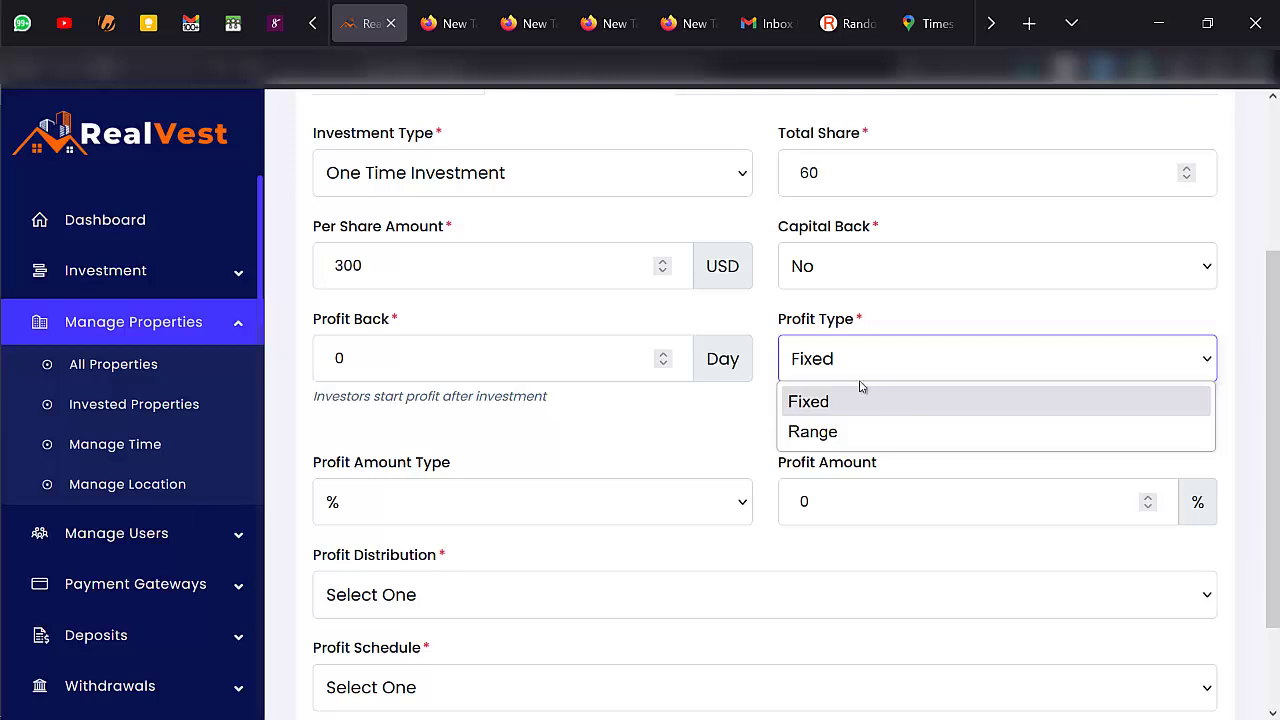
left_click(870, 433)
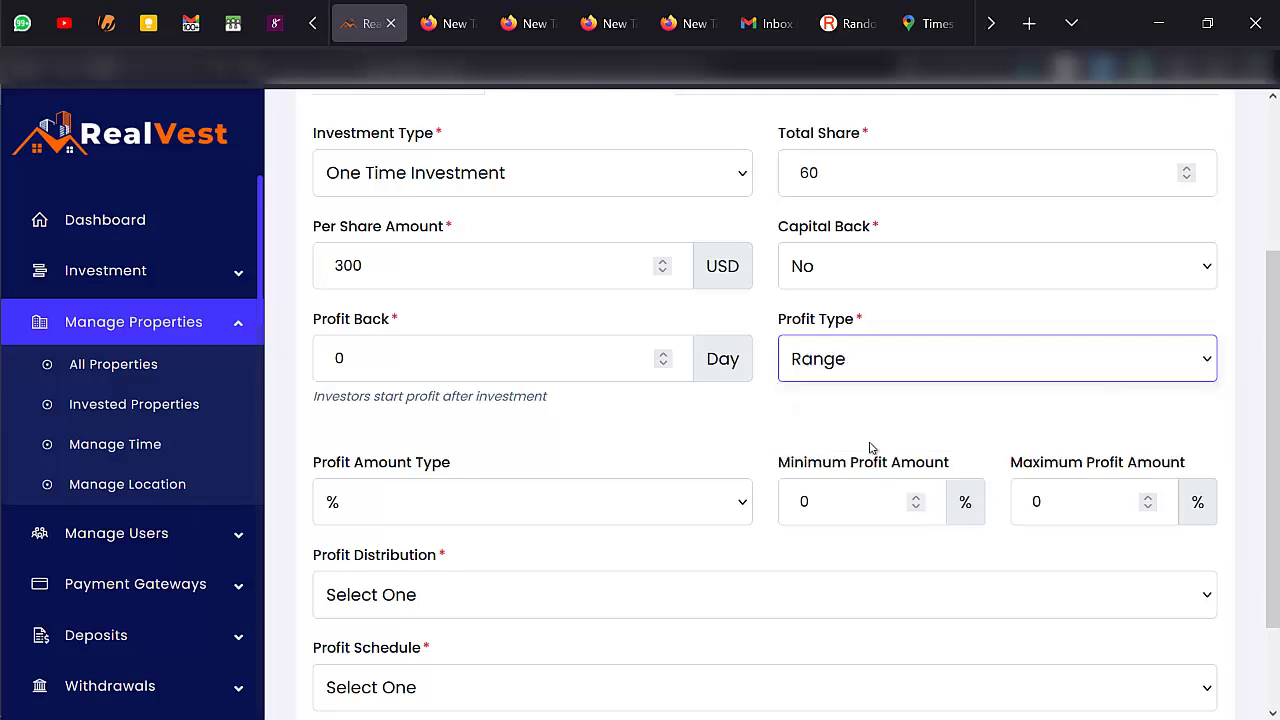
double_click(846, 496)
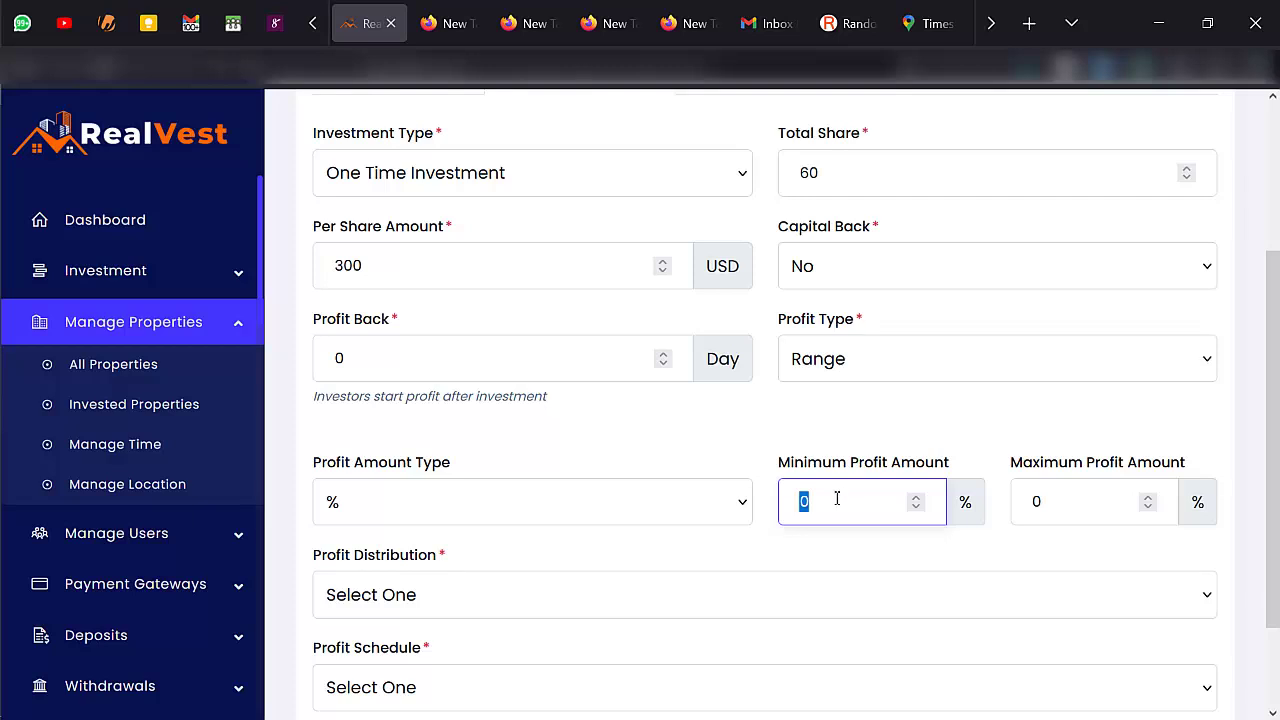
left_click(863, 372)
left_click(845, 403)
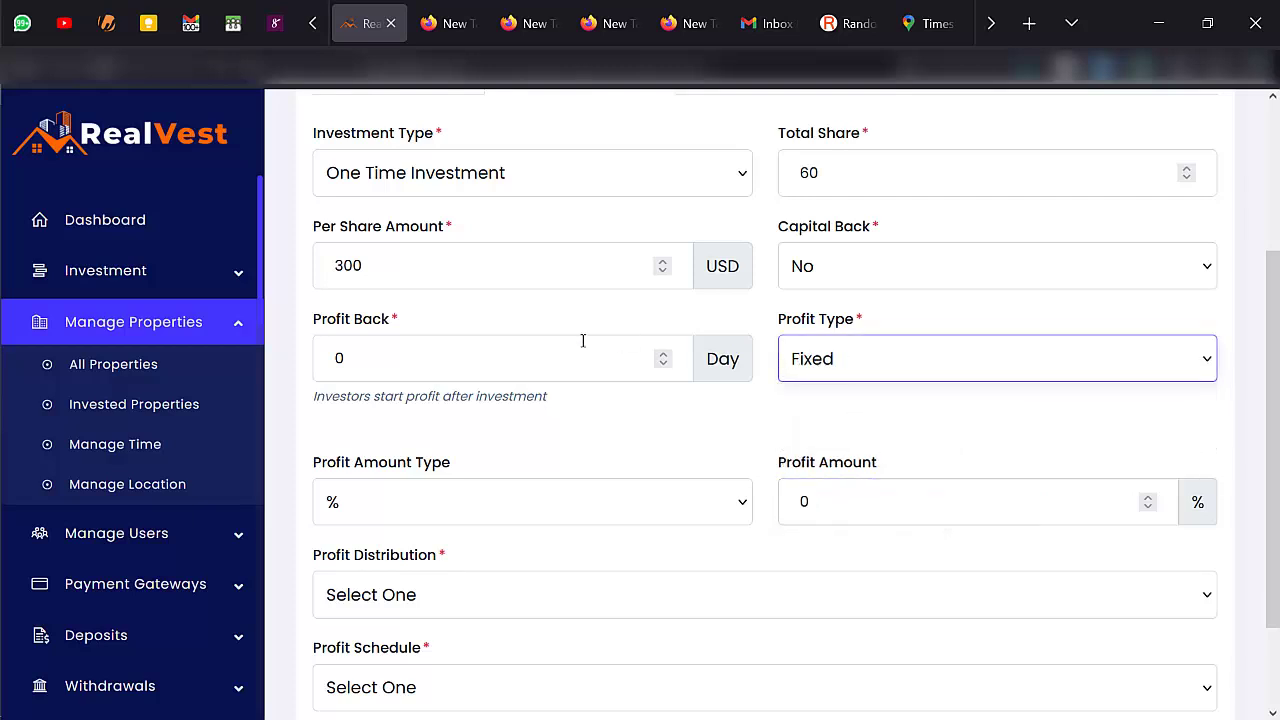
double_click(531, 341)
type("5")
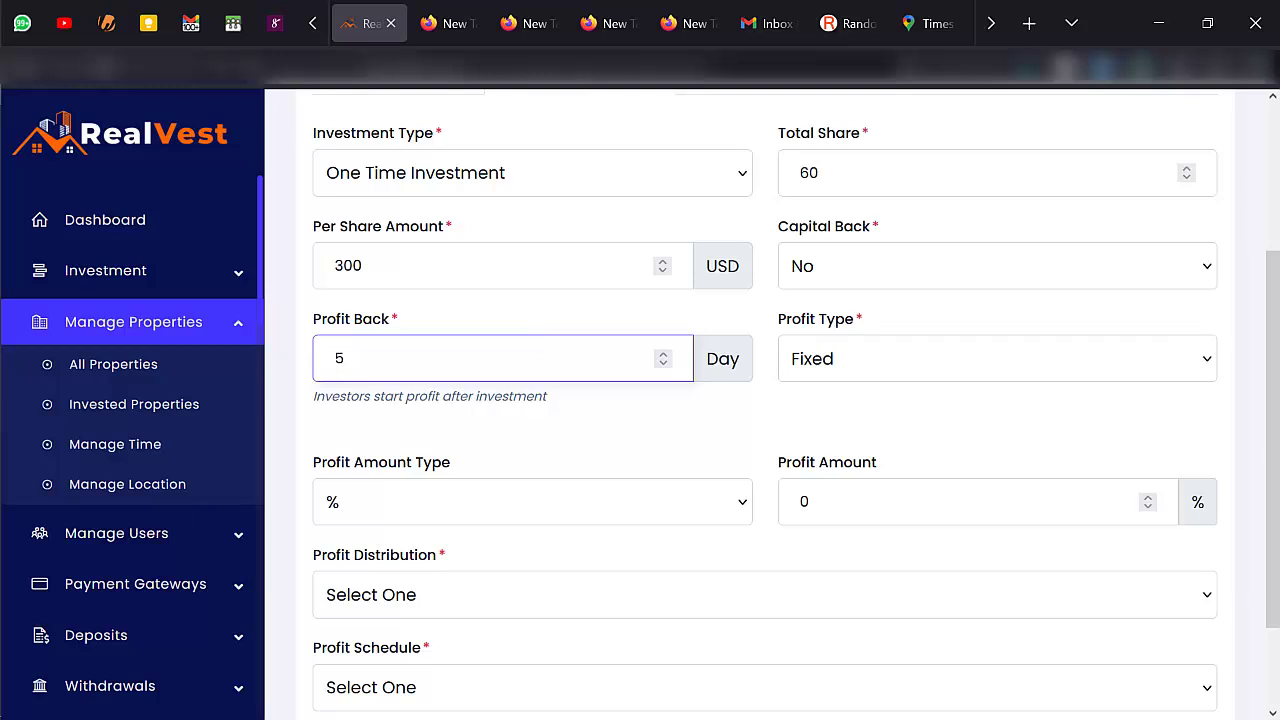
type("000")
key("Down")
key("BackSpace")
key("BackSpace")
key("BackSpace")
Finish the profit back value and set a profit amount of 500 in USD.
type("00")
left_click(500, 501)
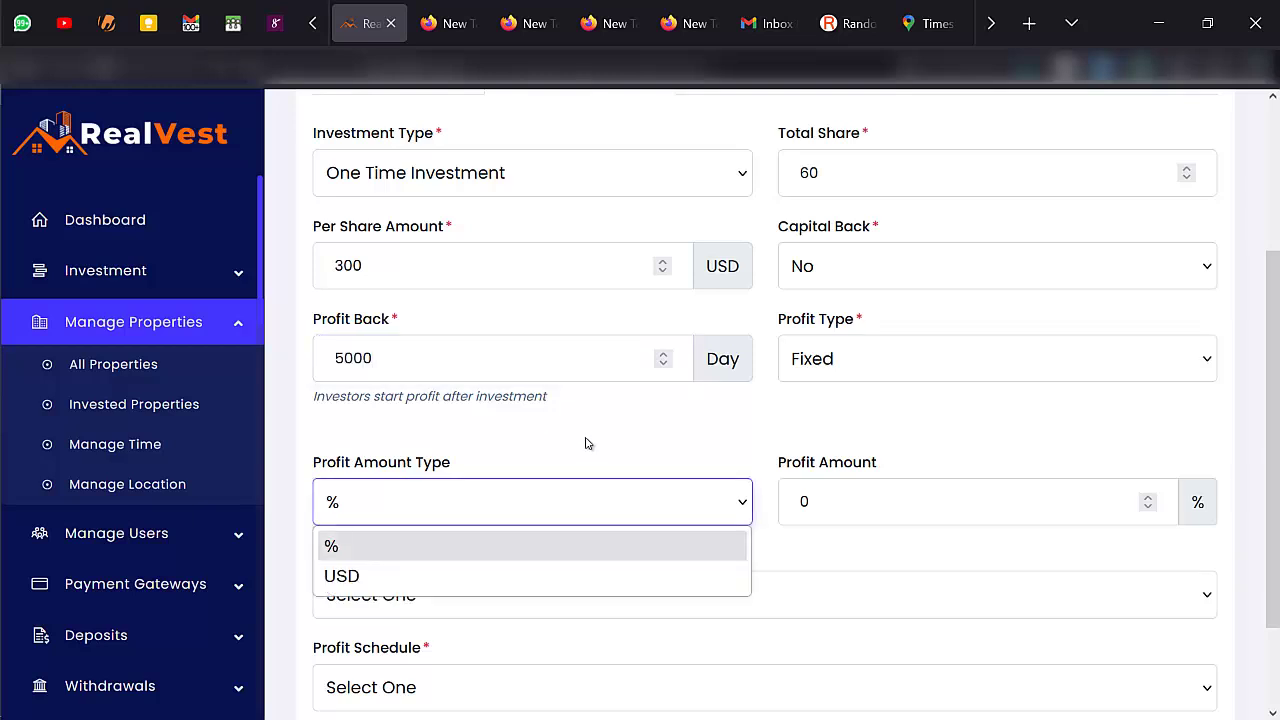
left_click(378, 576)
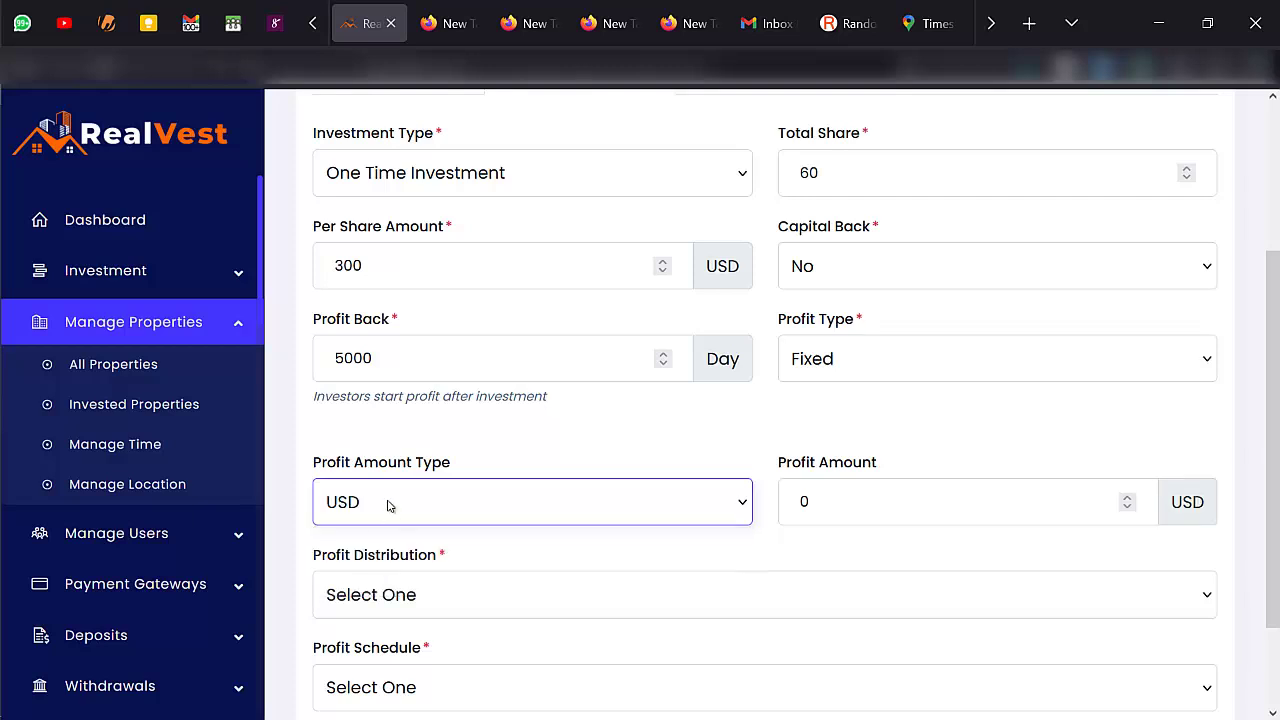
scroll(700, 410, "down", 2)
left_click(915, 384)
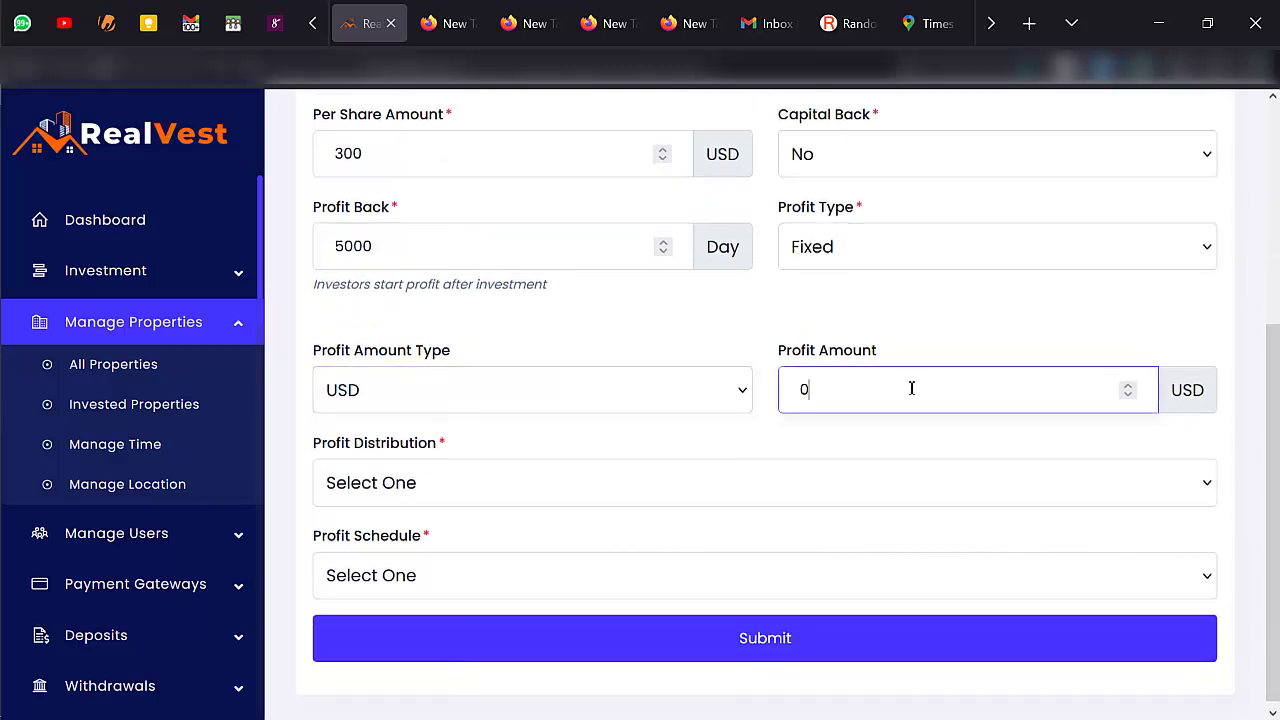
key("ctrl+a")
type("5000")
key("BackSpace")
Set profit distribution to Auto and schedule to One Time, save, and return to All Properties.
left_click(466, 490)
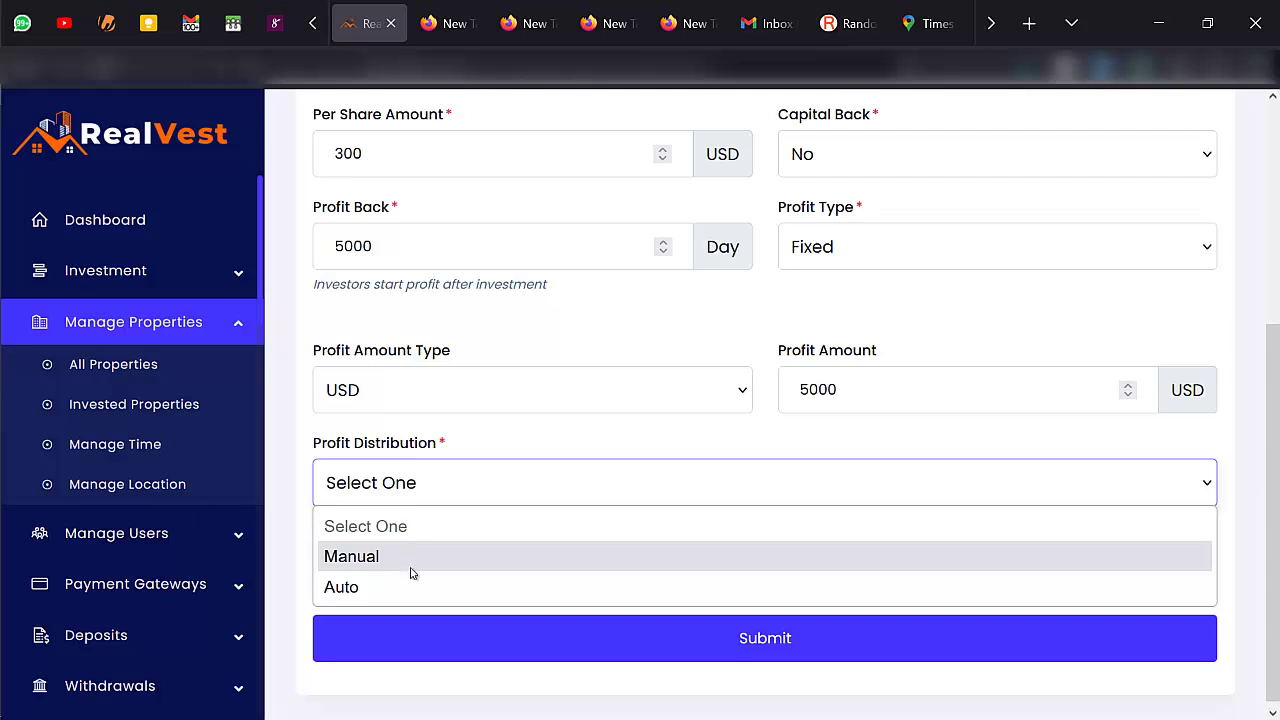
left_click(432, 597)
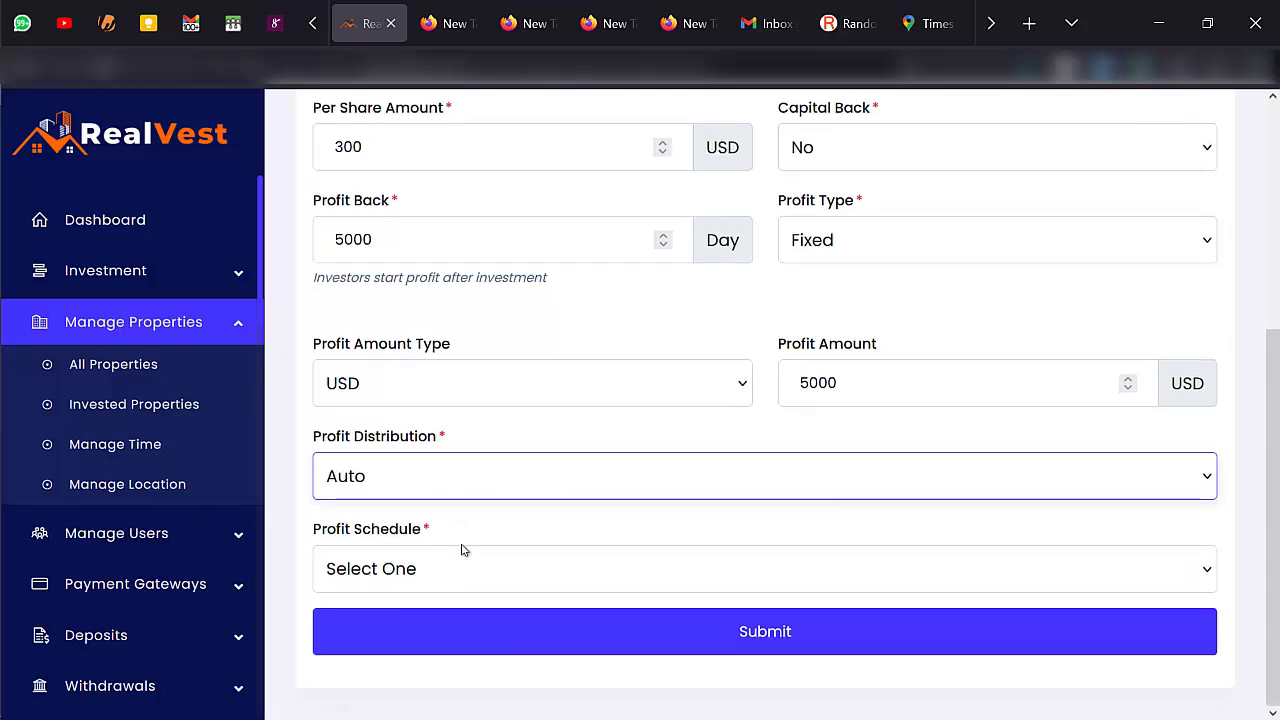
left_click(443, 563)
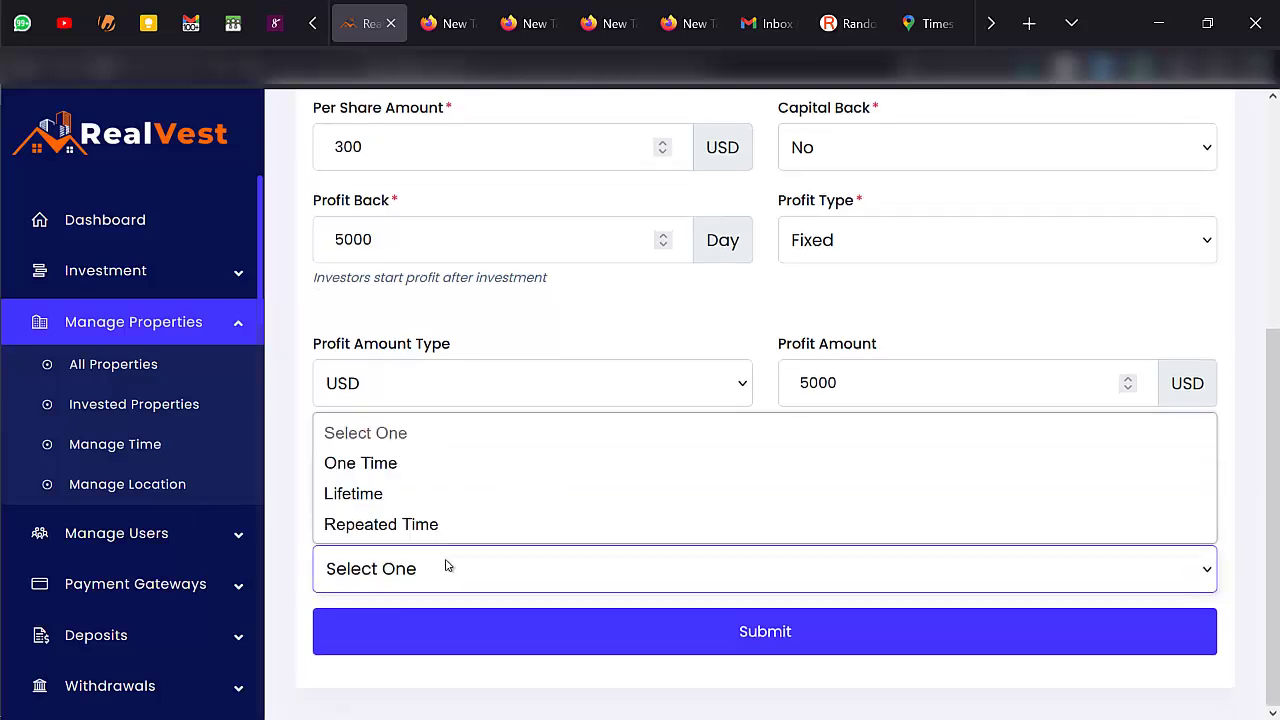
left_click(381, 466)
left_click(761, 634)
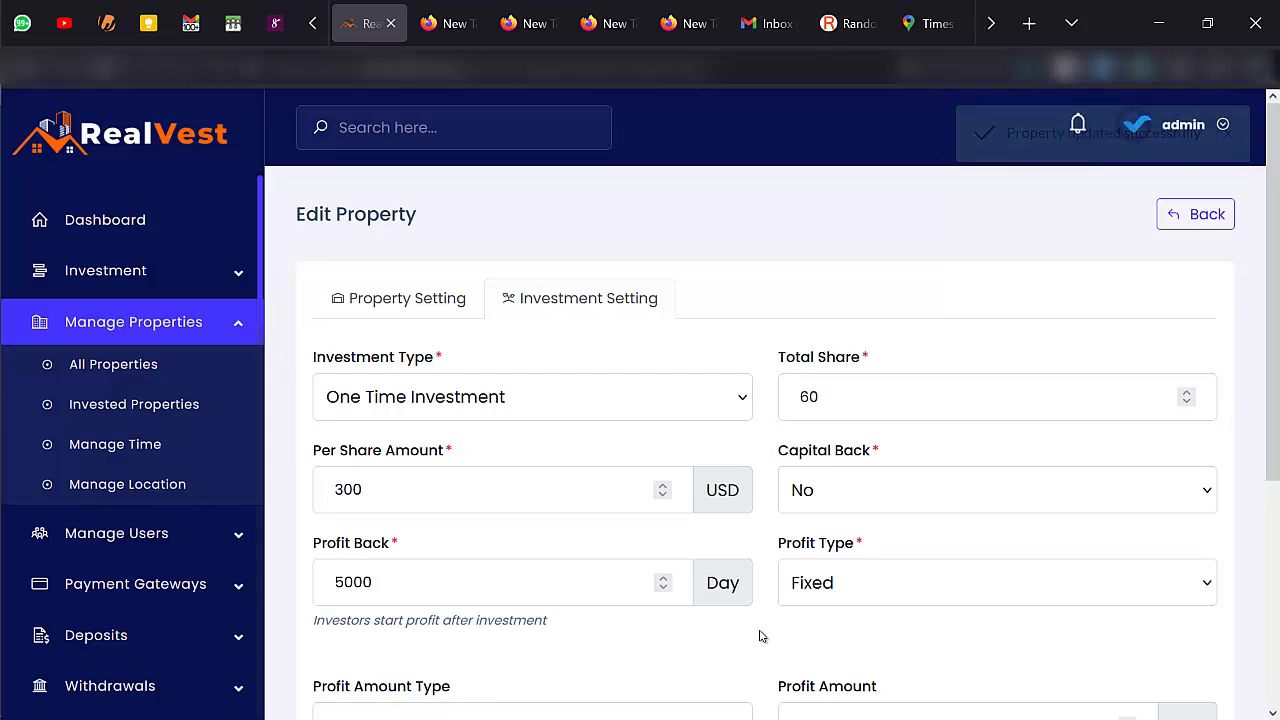
left_click(166, 368)
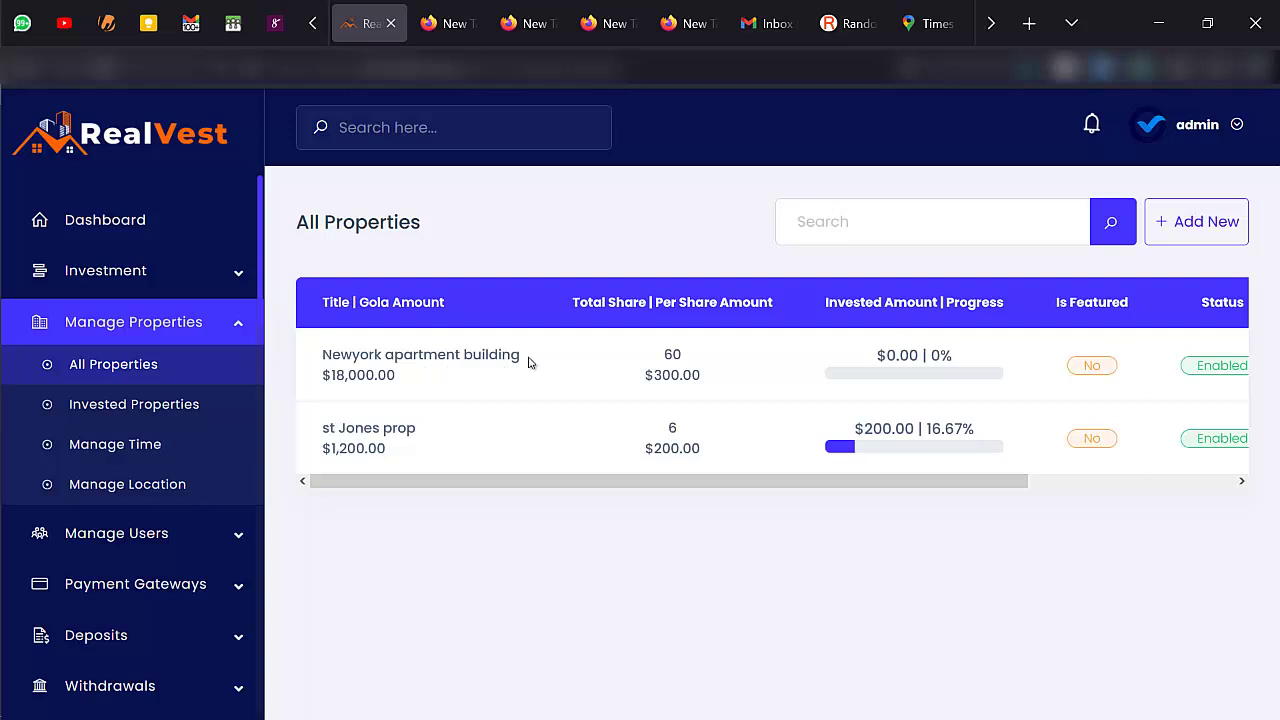
left_click(312, 23)
left_click(372, 14)
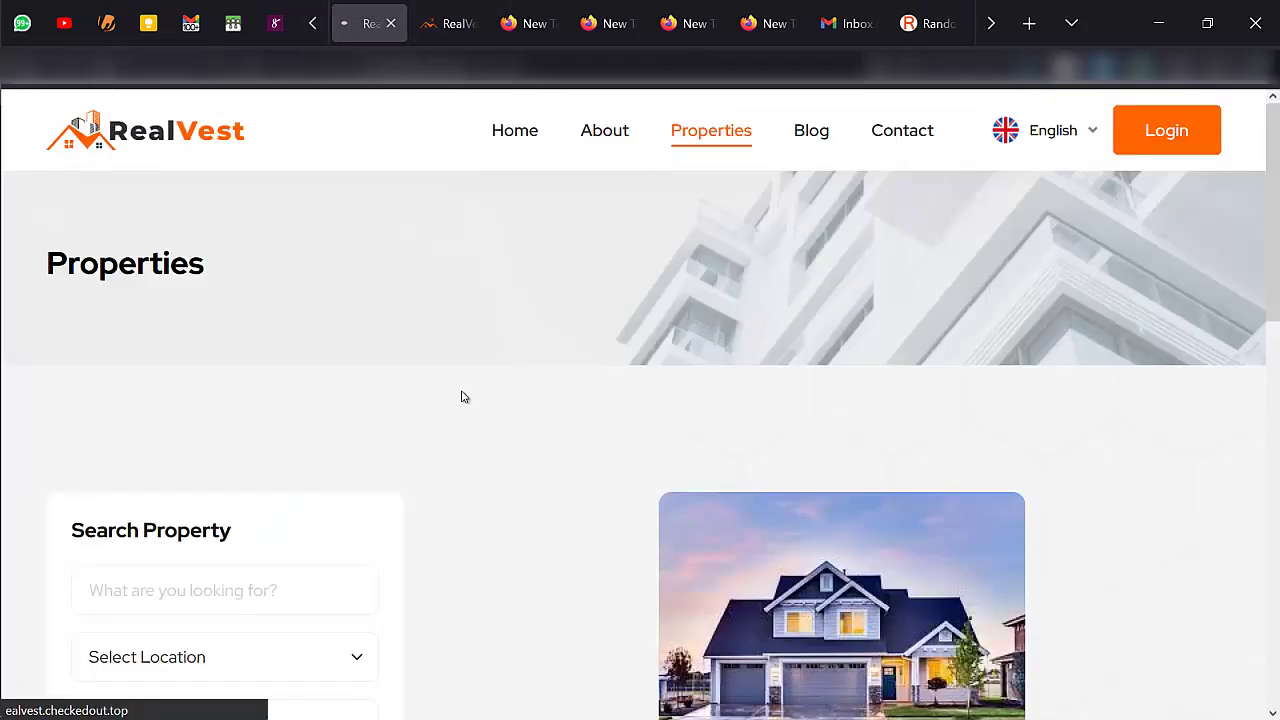
scroll(494, 437, "down", 3)
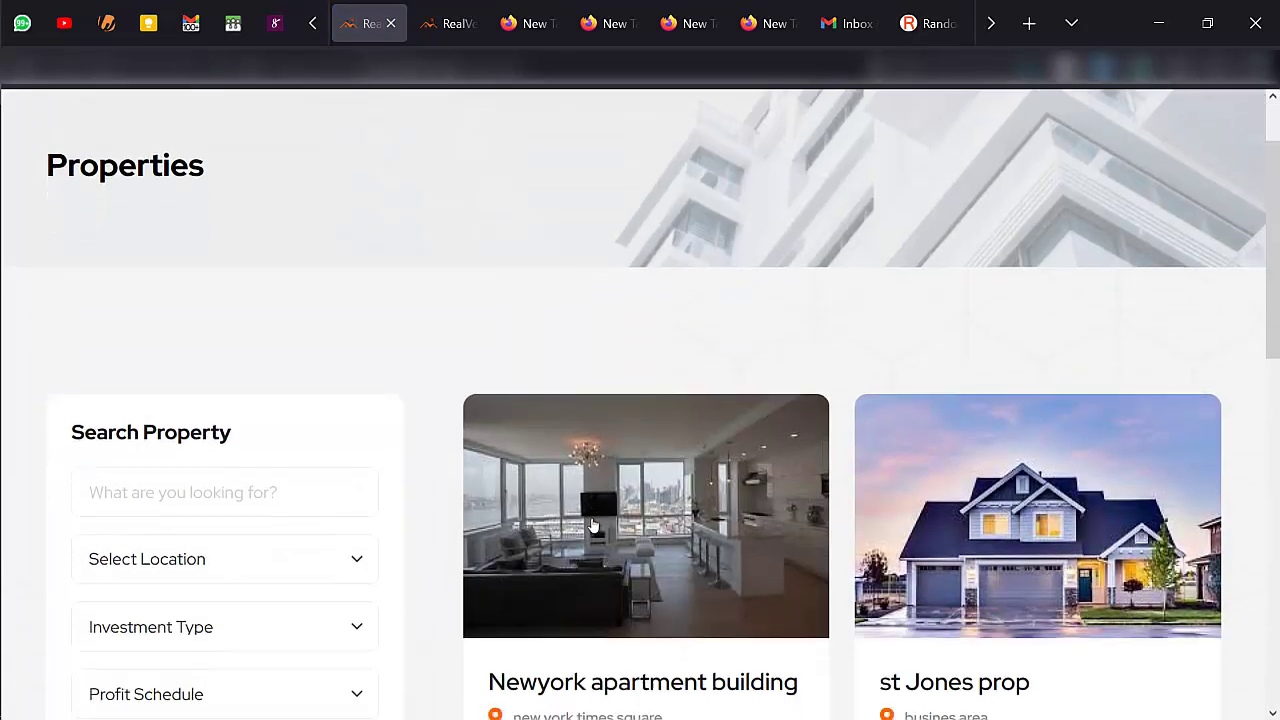
scroll(762, 528, "down", 2)
scroll(517, 480, "down", 2)
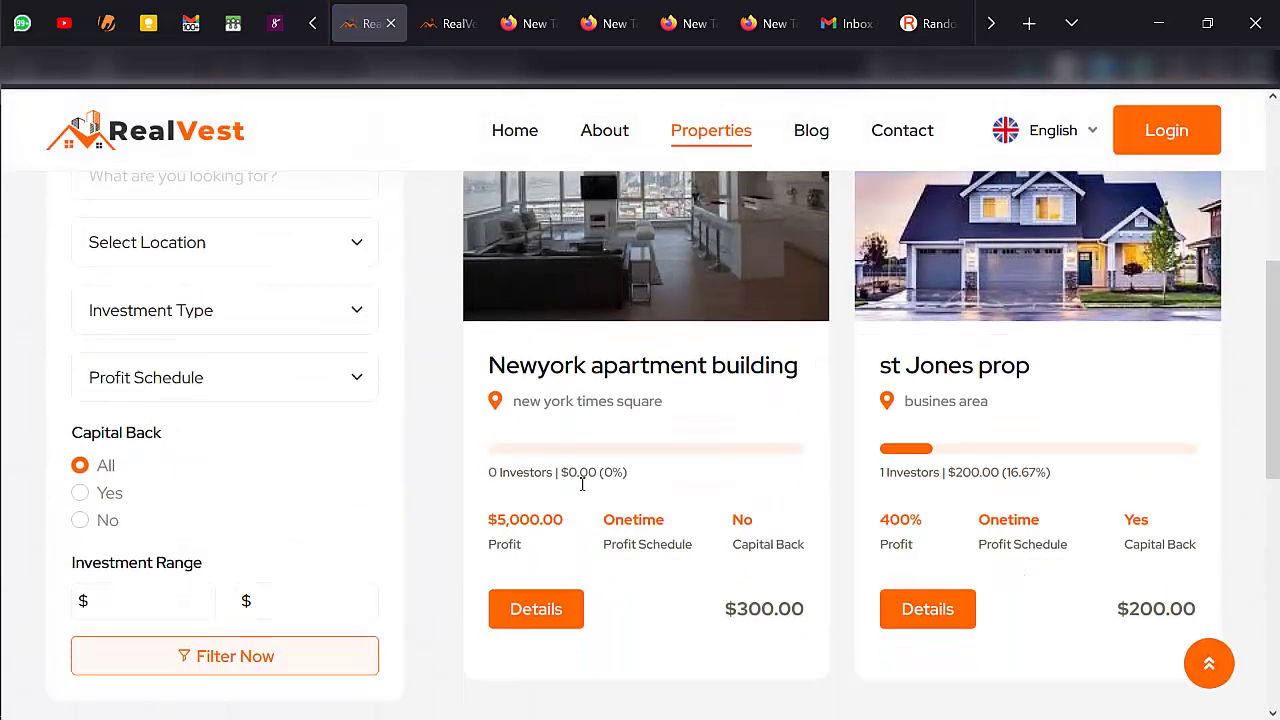
scroll(570, 446, "down", 1)
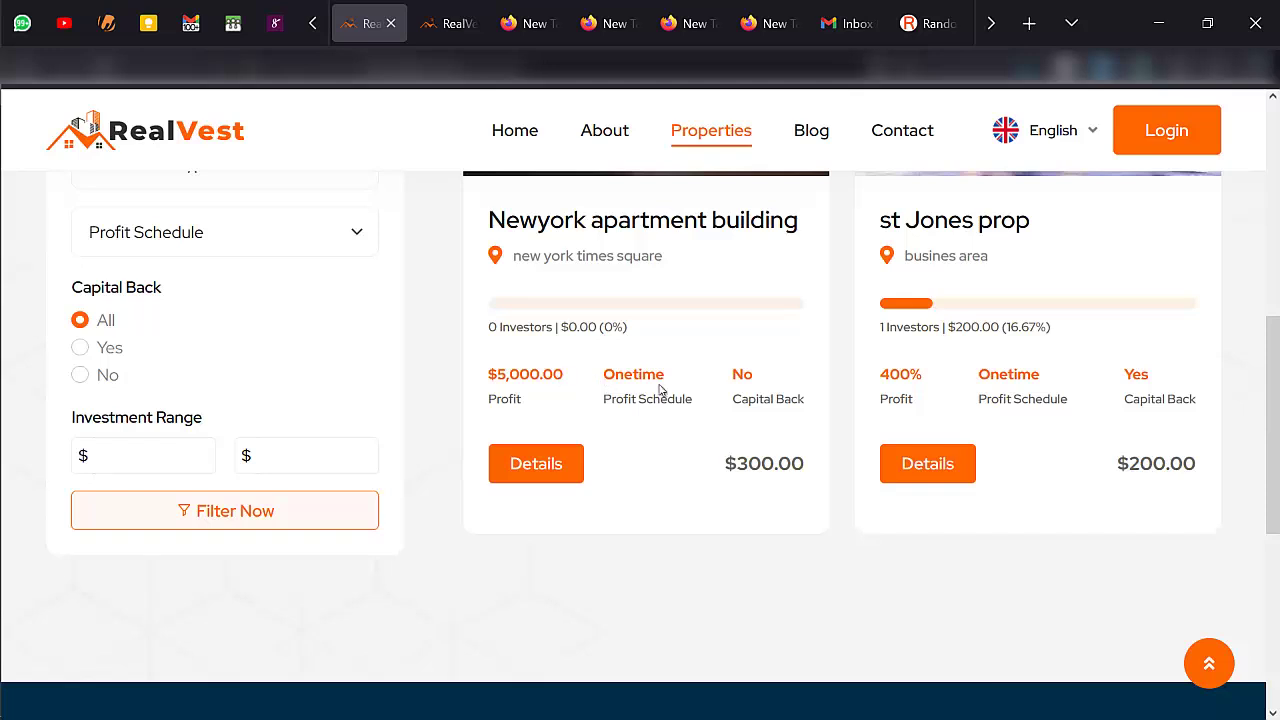
scroll(669, 437, "up", 1)
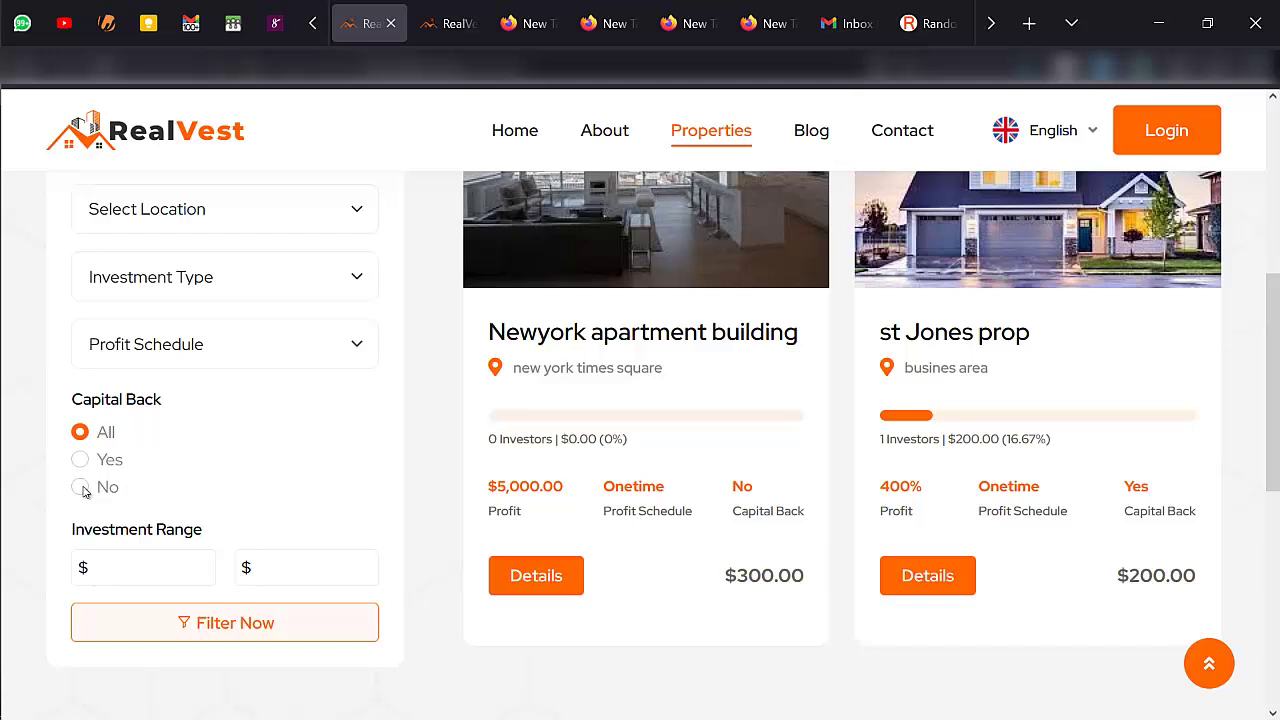
left_click(81, 487)
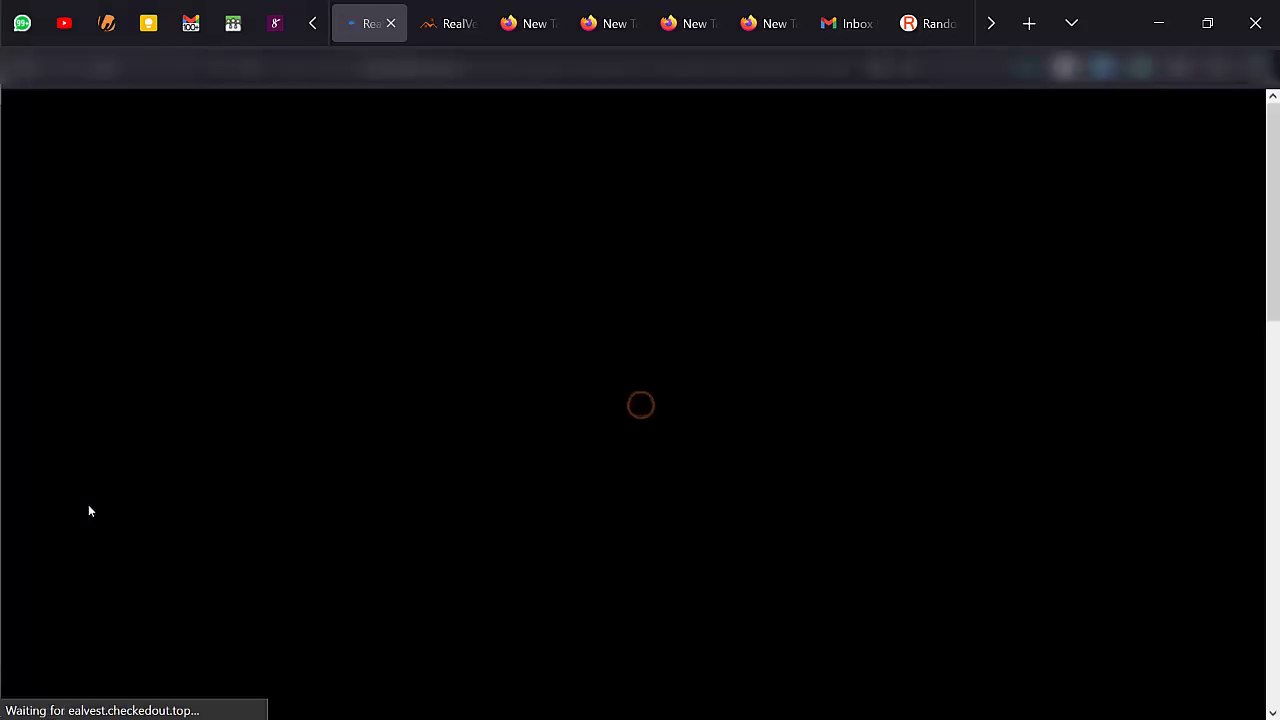
scroll(565, 510, "down", 5)
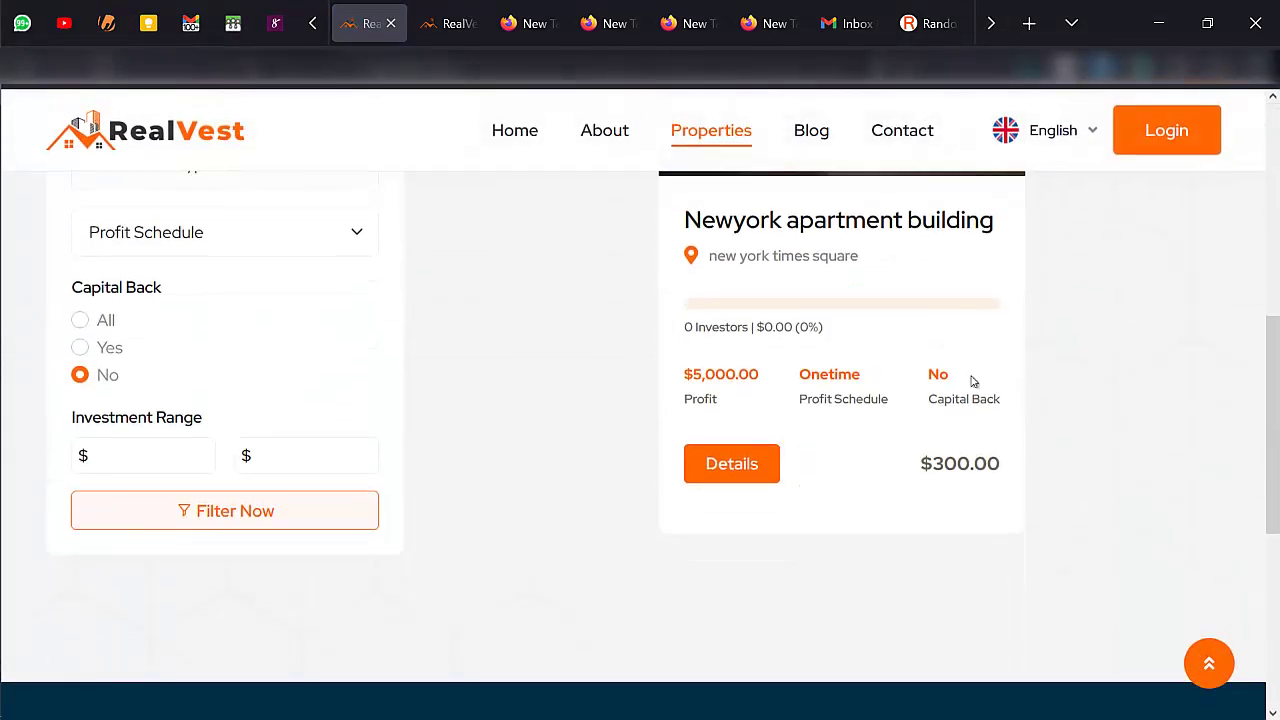
scroll(1170, 368, "up", 2)
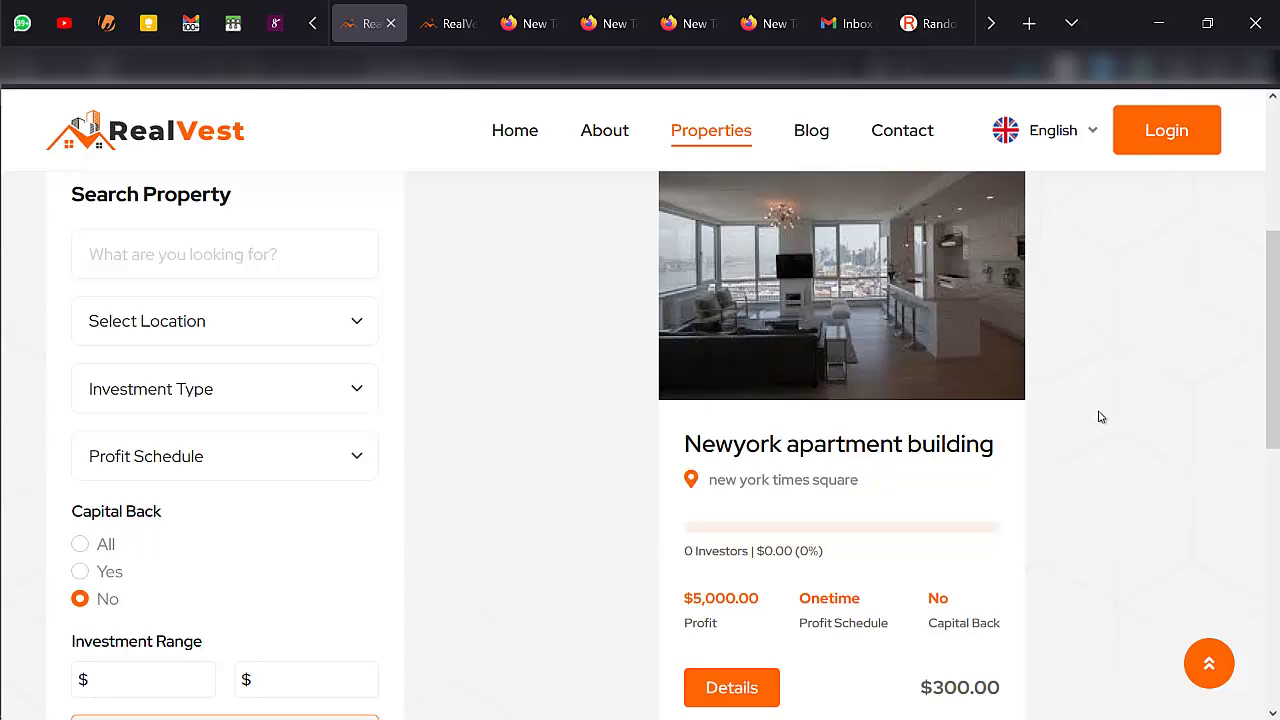
scroll(702, 440, "down", 1)
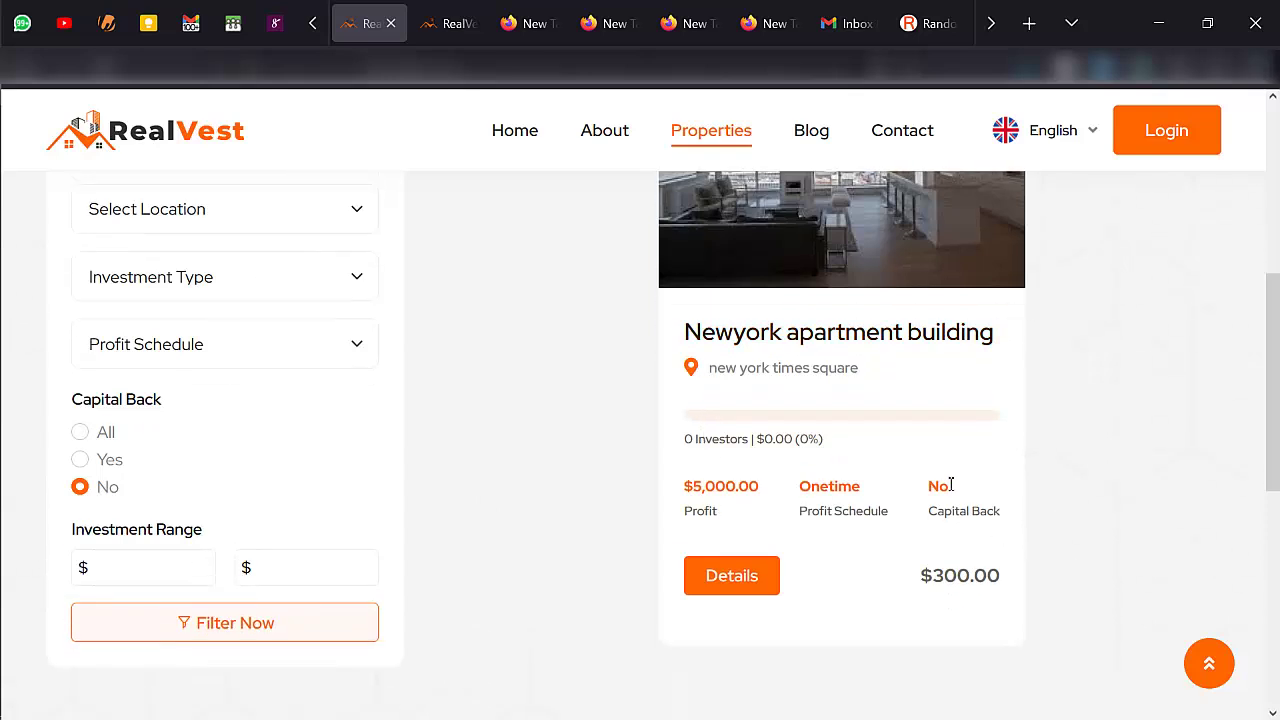
left_click(79, 432)
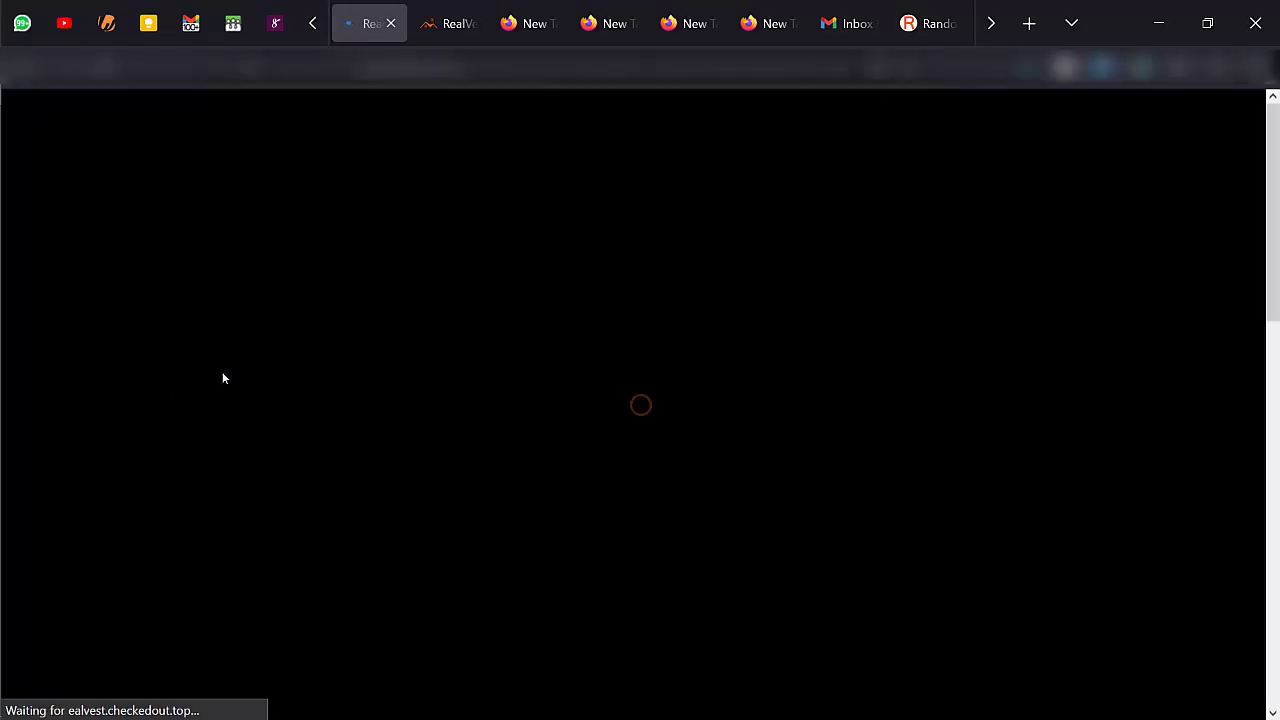
scroll(475, 481, "down", 3)
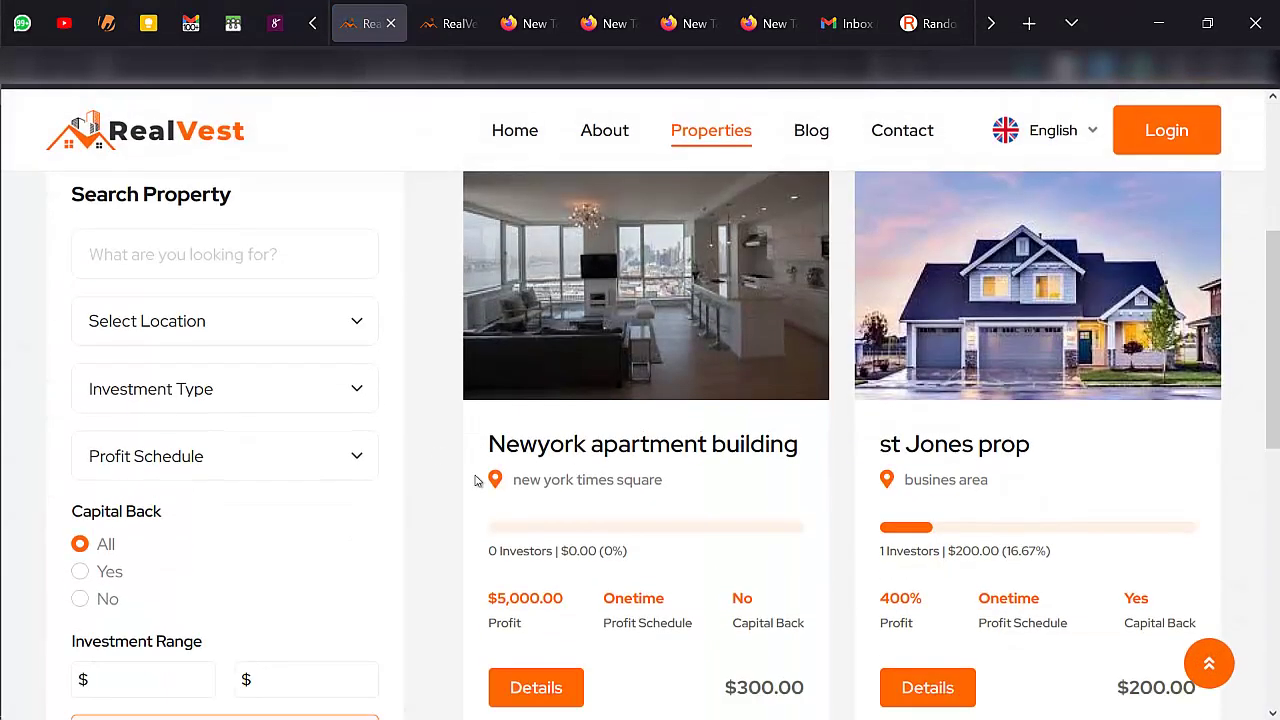
scroll(503, 553, "down", 2)
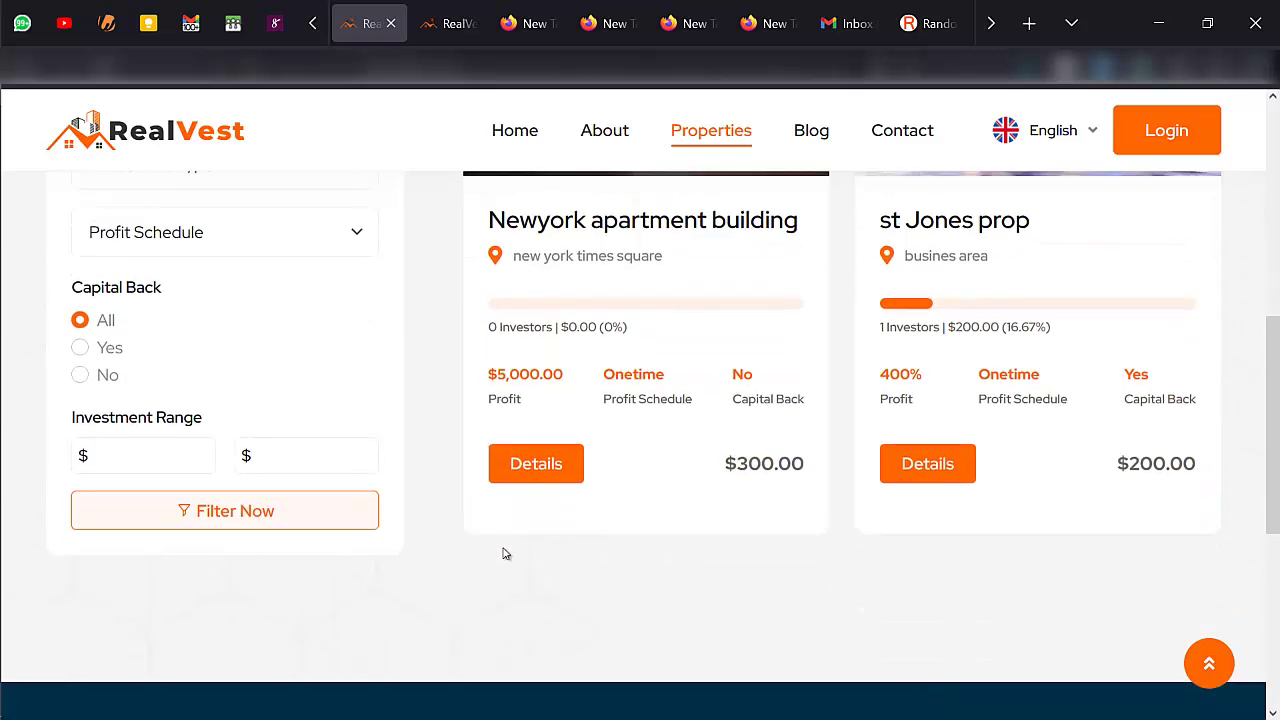
scroll(503, 547, "up", 2)
left_click(454, 6)
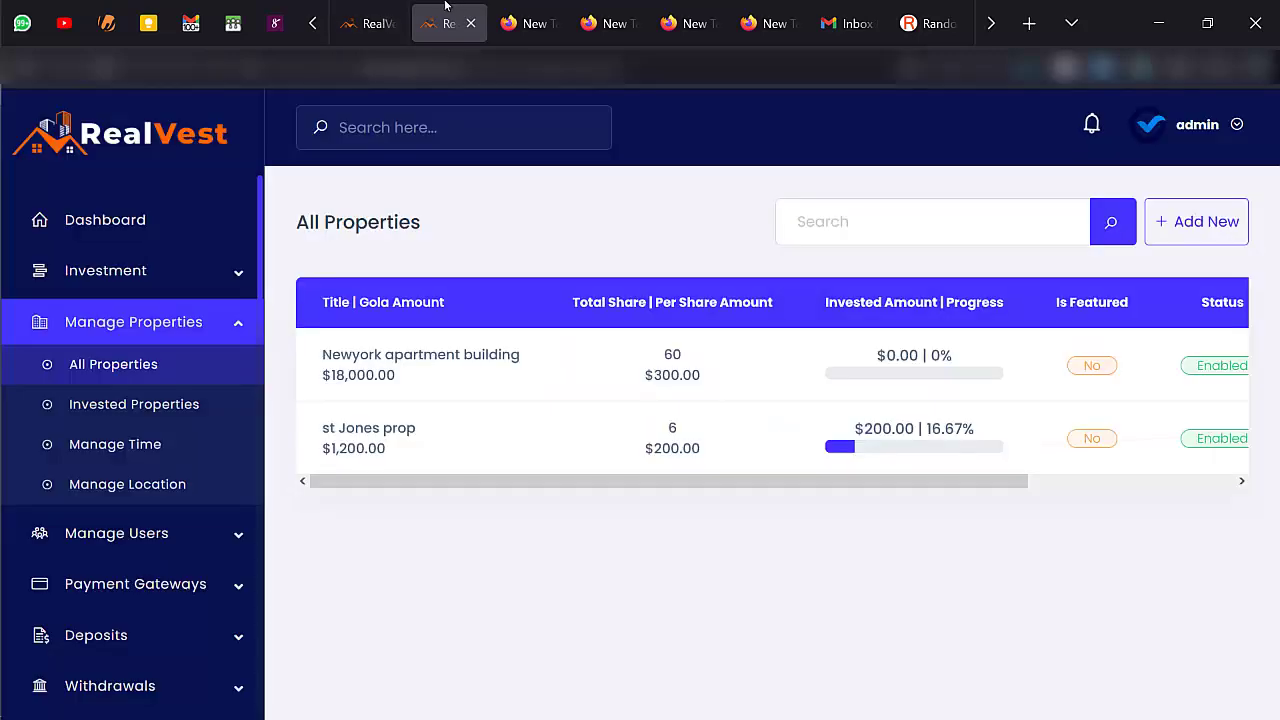
Open Manage Users > Active Users to list the single active user.
scroll(177, 440, "down", 2)
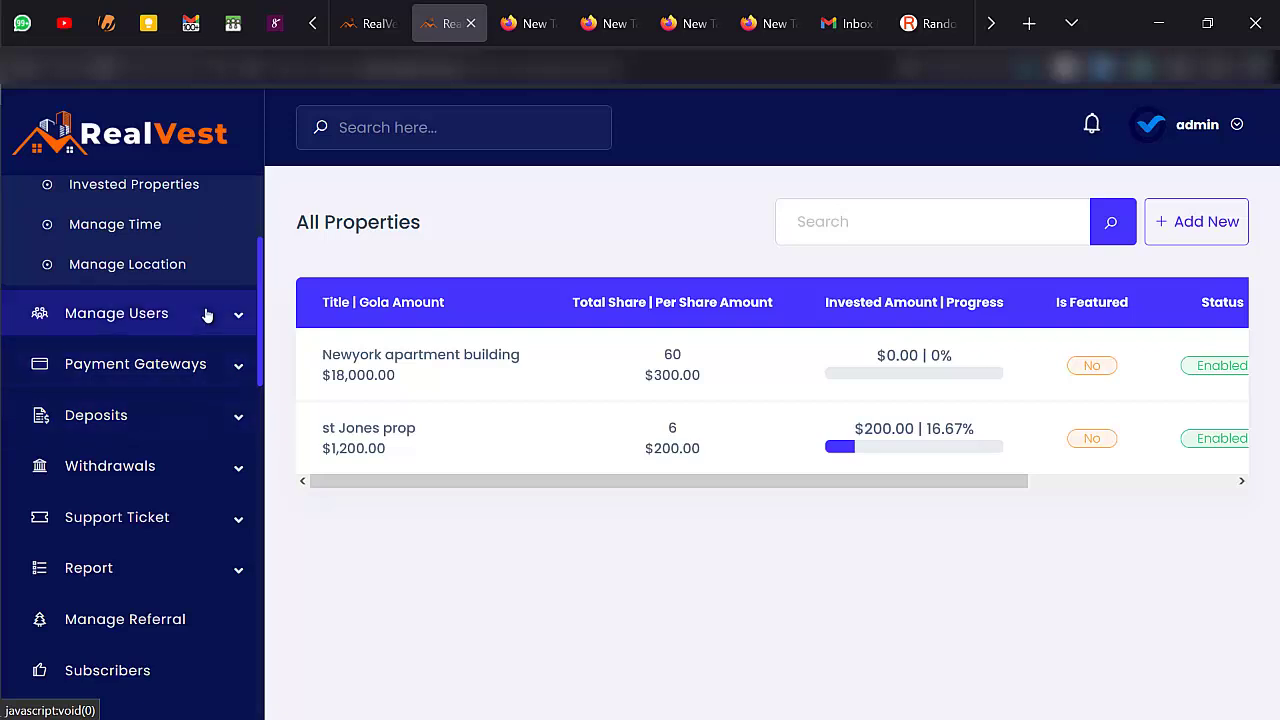
left_click(207, 316)
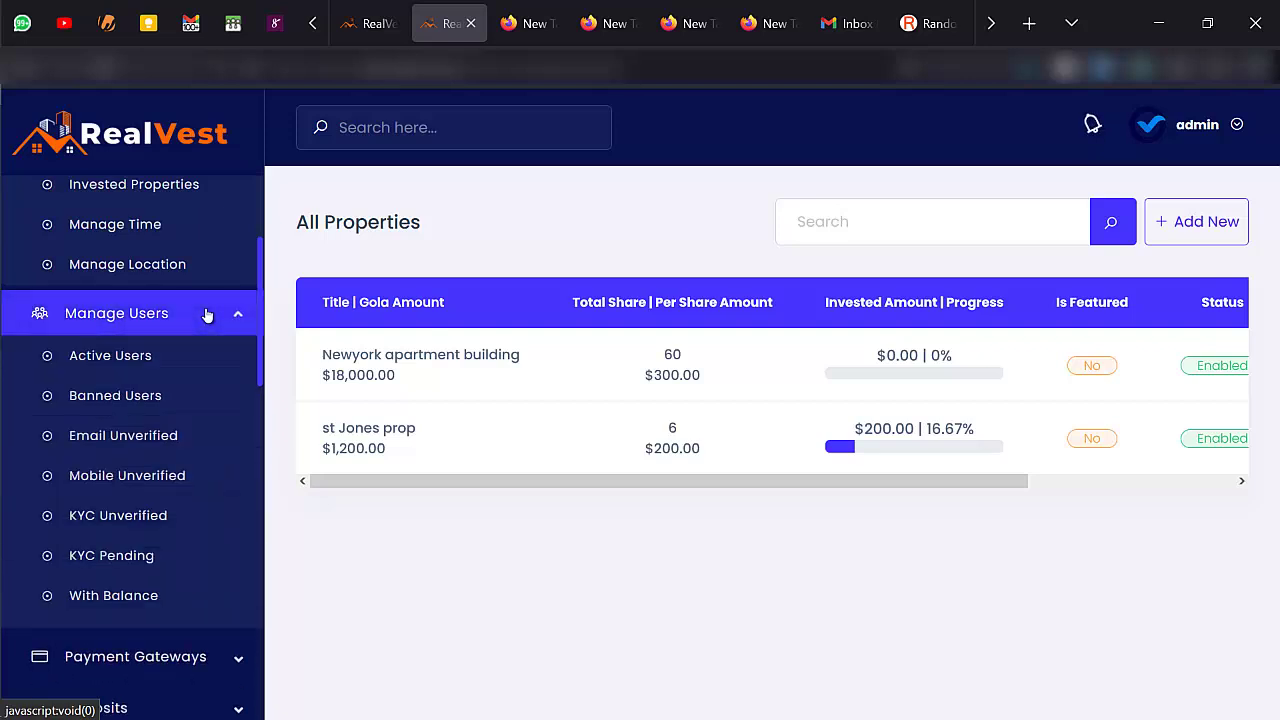
left_click(154, 356)
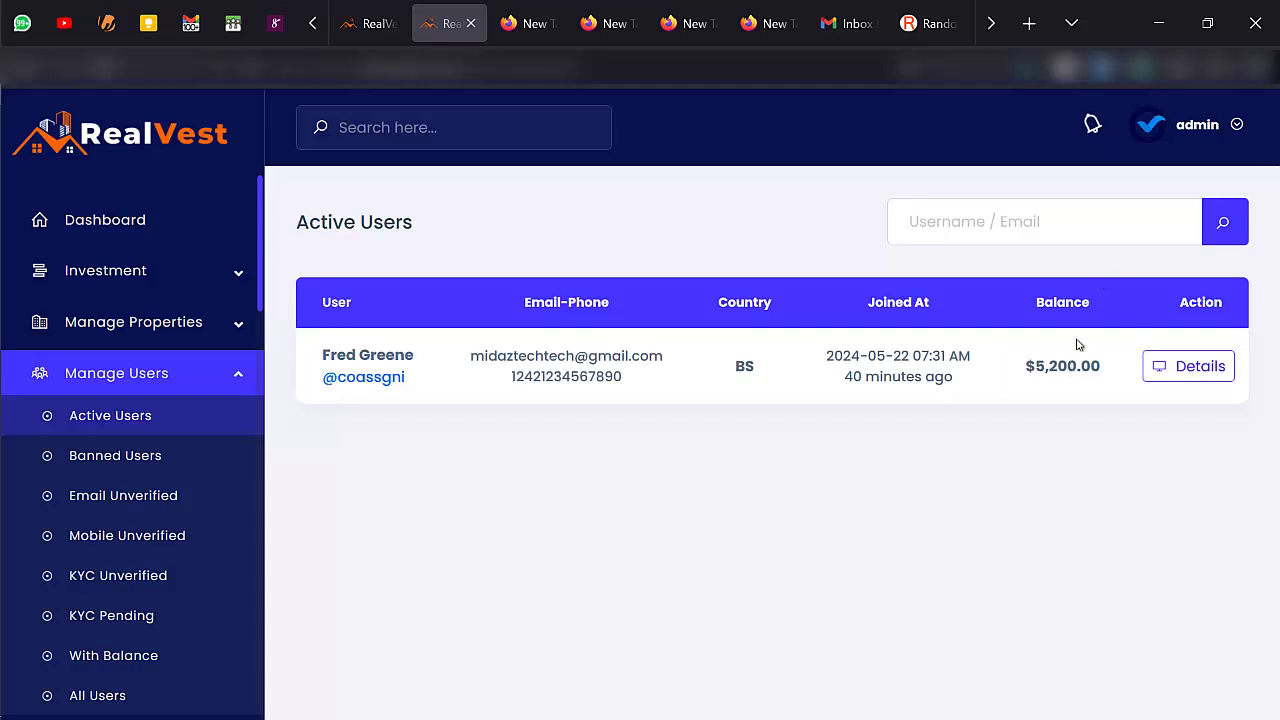
Open the active user's Details page and review their investment, transaction and withdrawal figures.
left_click(1188, 368)
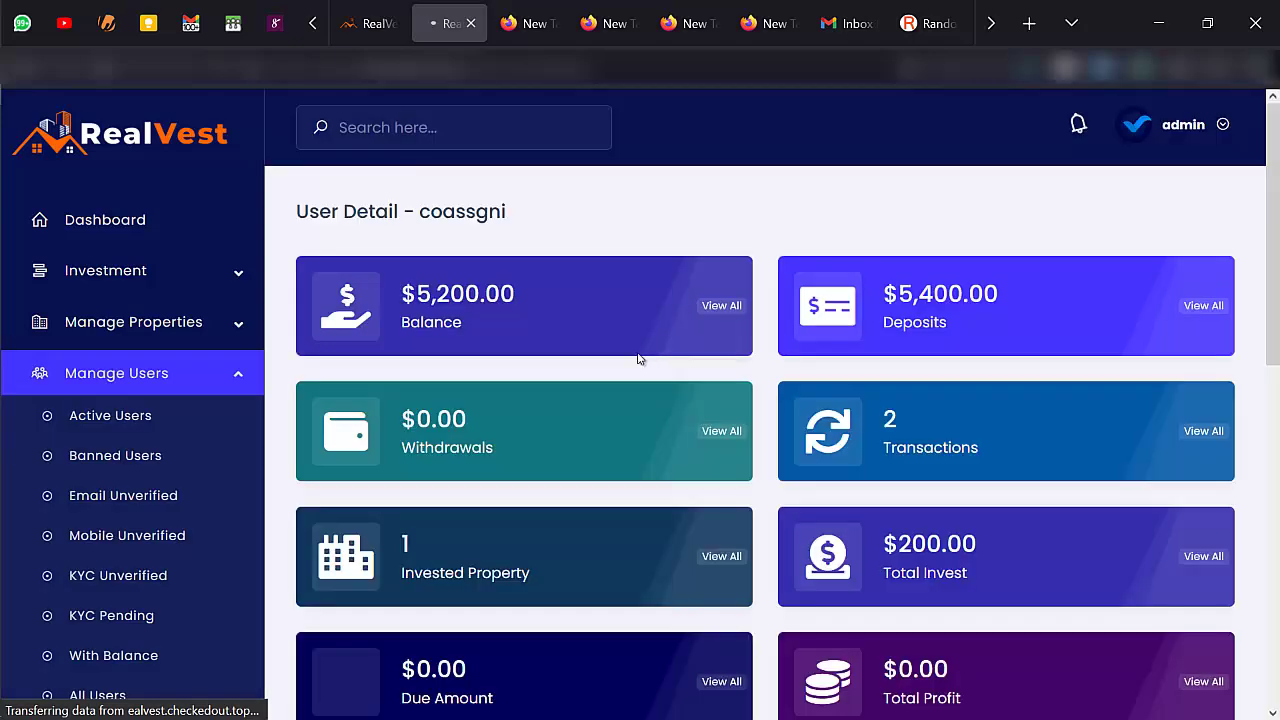
scroll(604, 358, "down", 2)
scroll(604, 358, "up", 2)
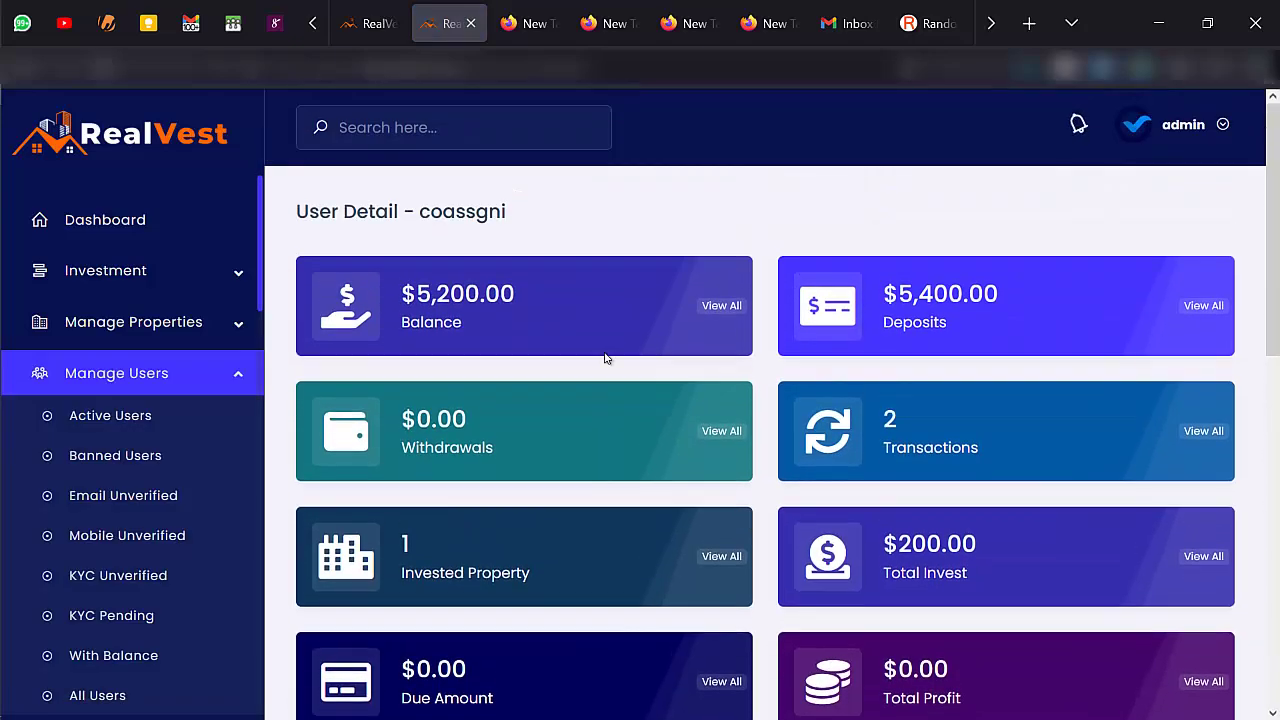
scroll(604, 358, "down", 5)
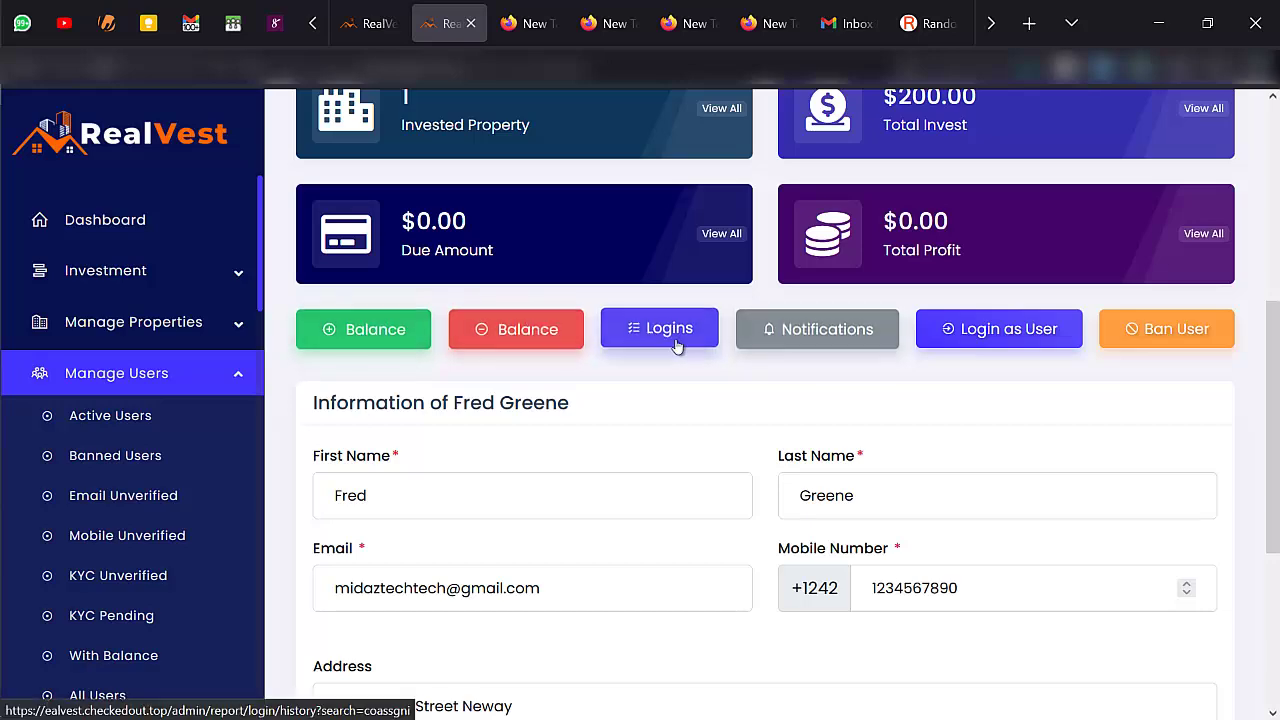
scroll(693, 360, "down", 2)
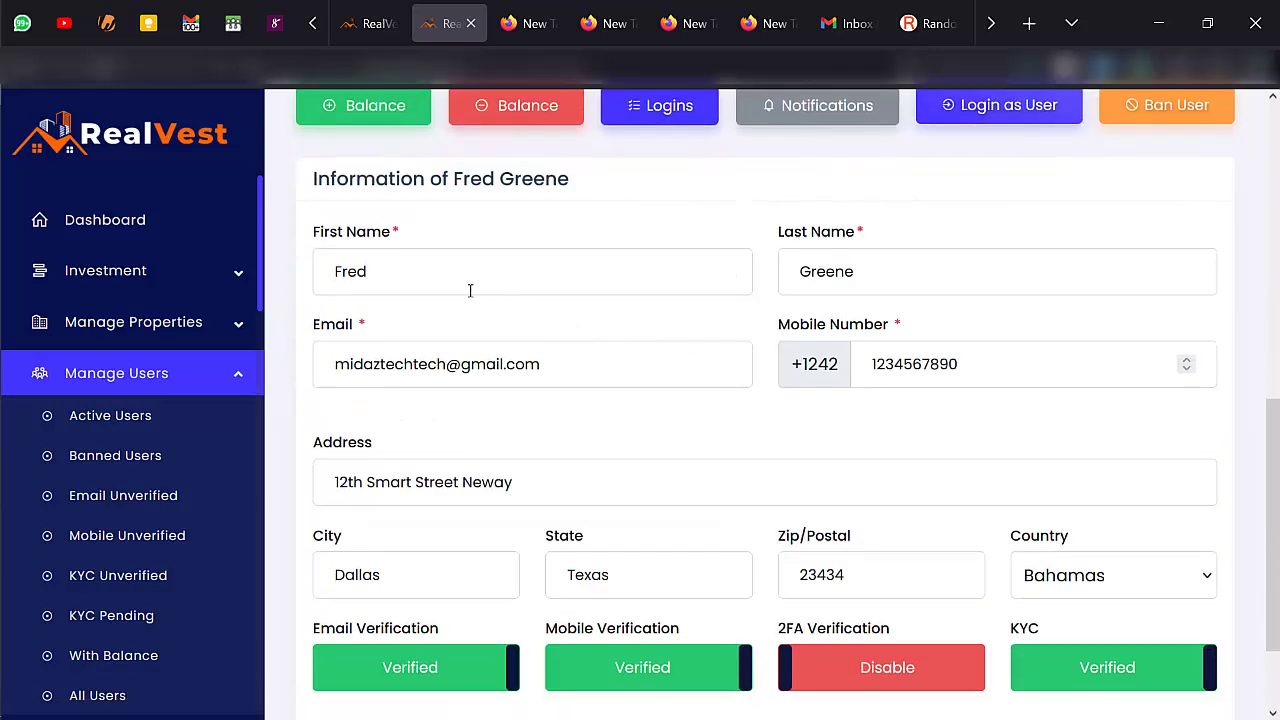
scroll(457, 292, "down", 1)
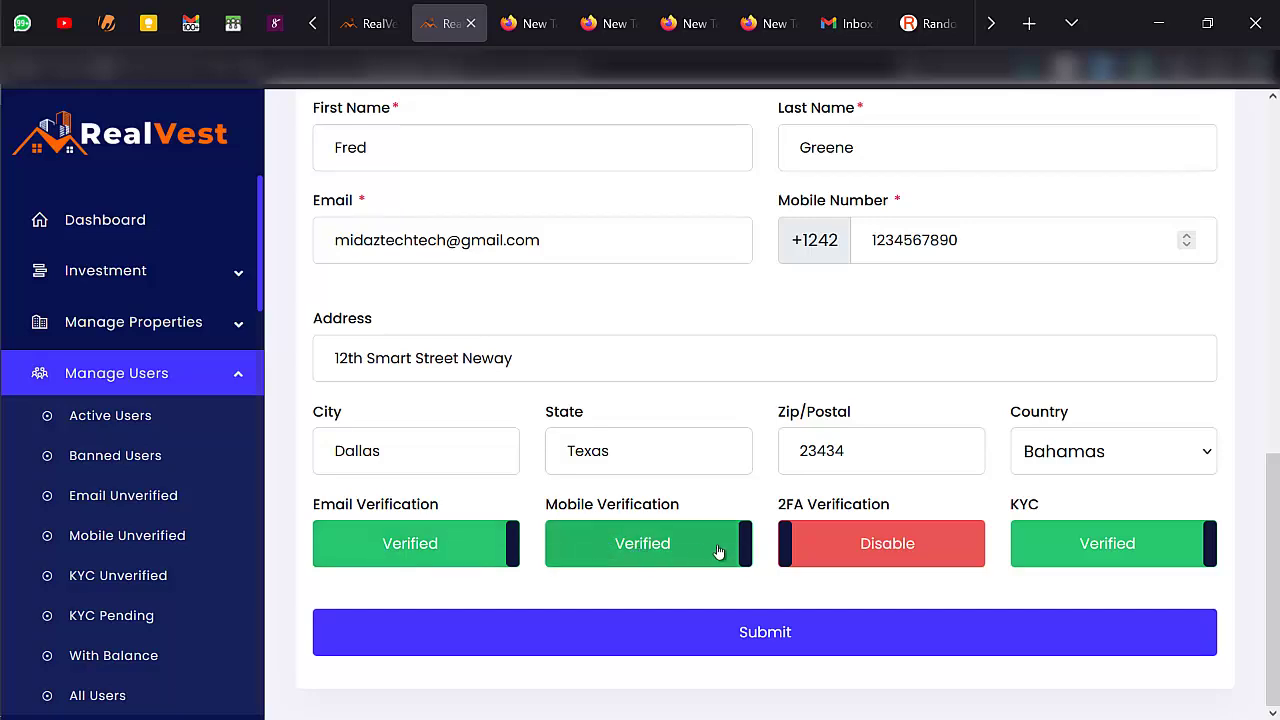
scroll(706, 550, "up", 5)
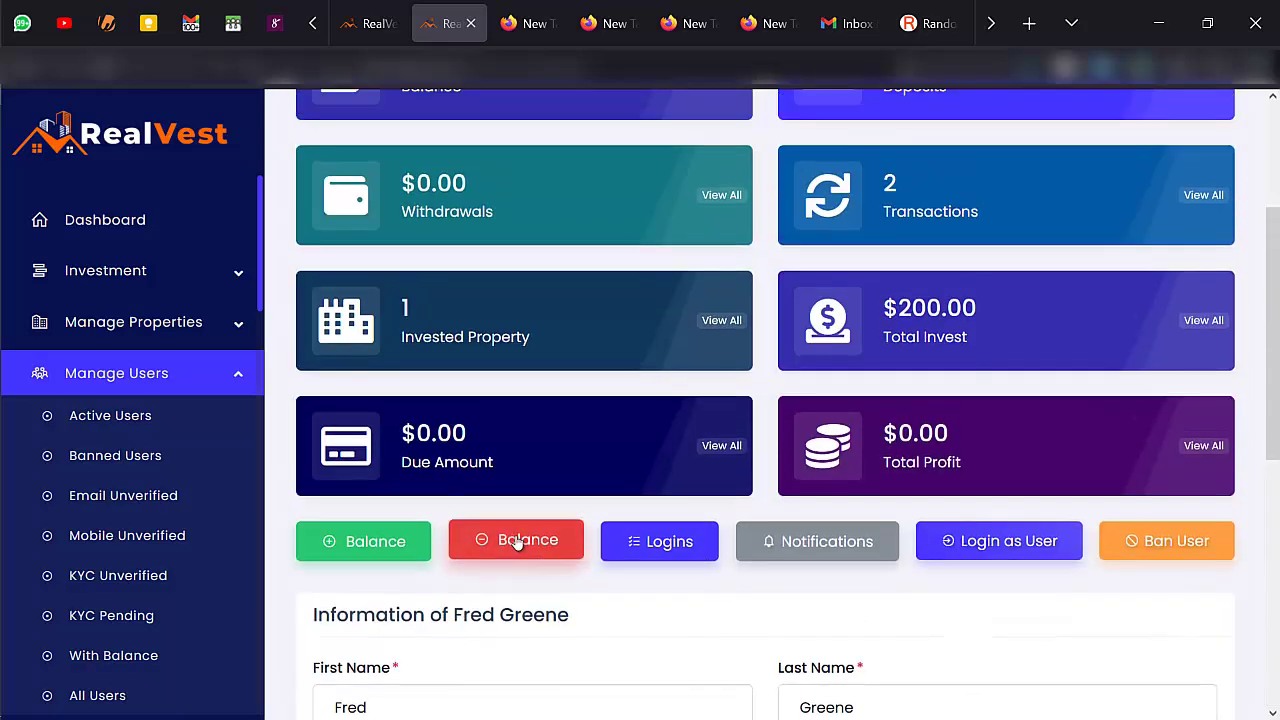
left_click(517, 540)
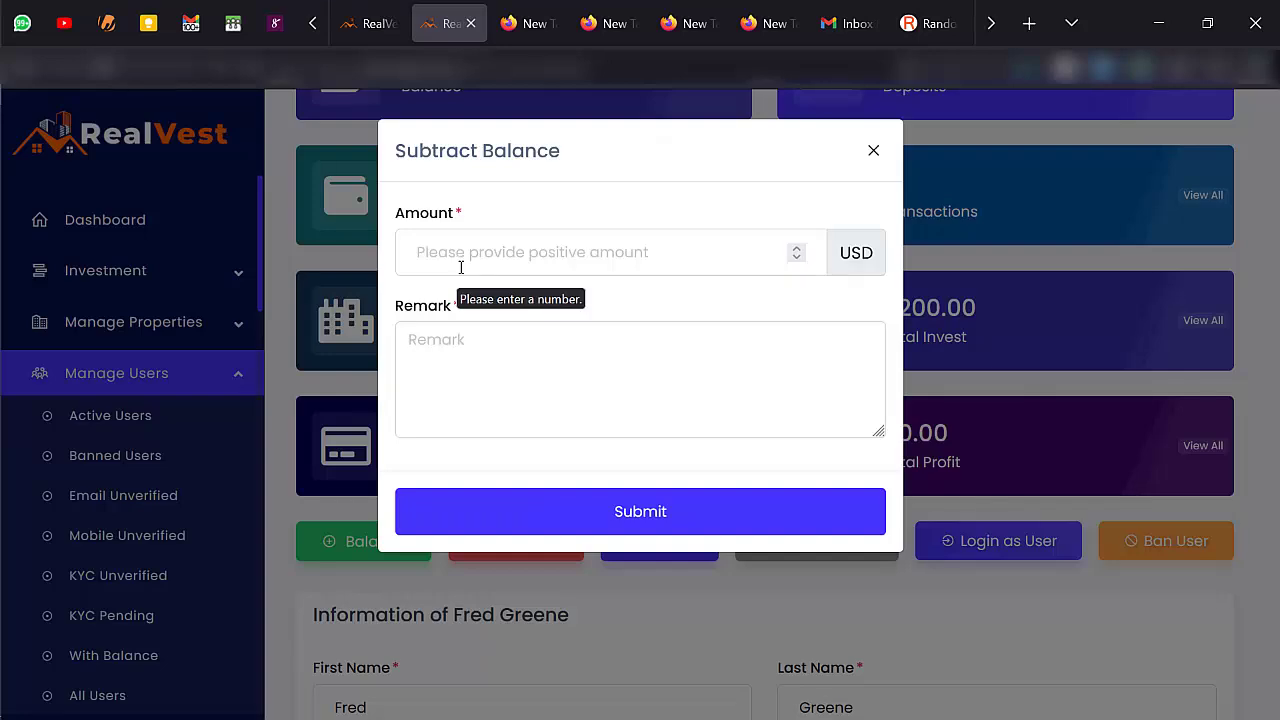
left_click(872, 152)
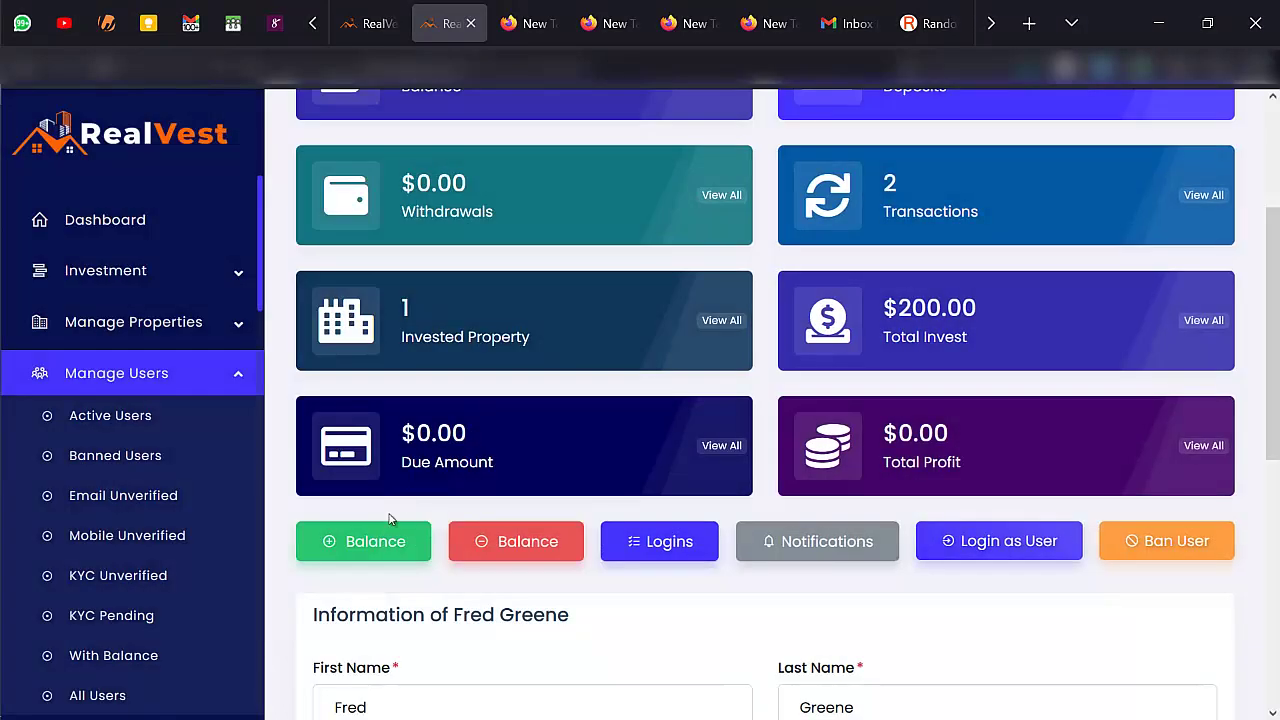
left_click(366, 546)
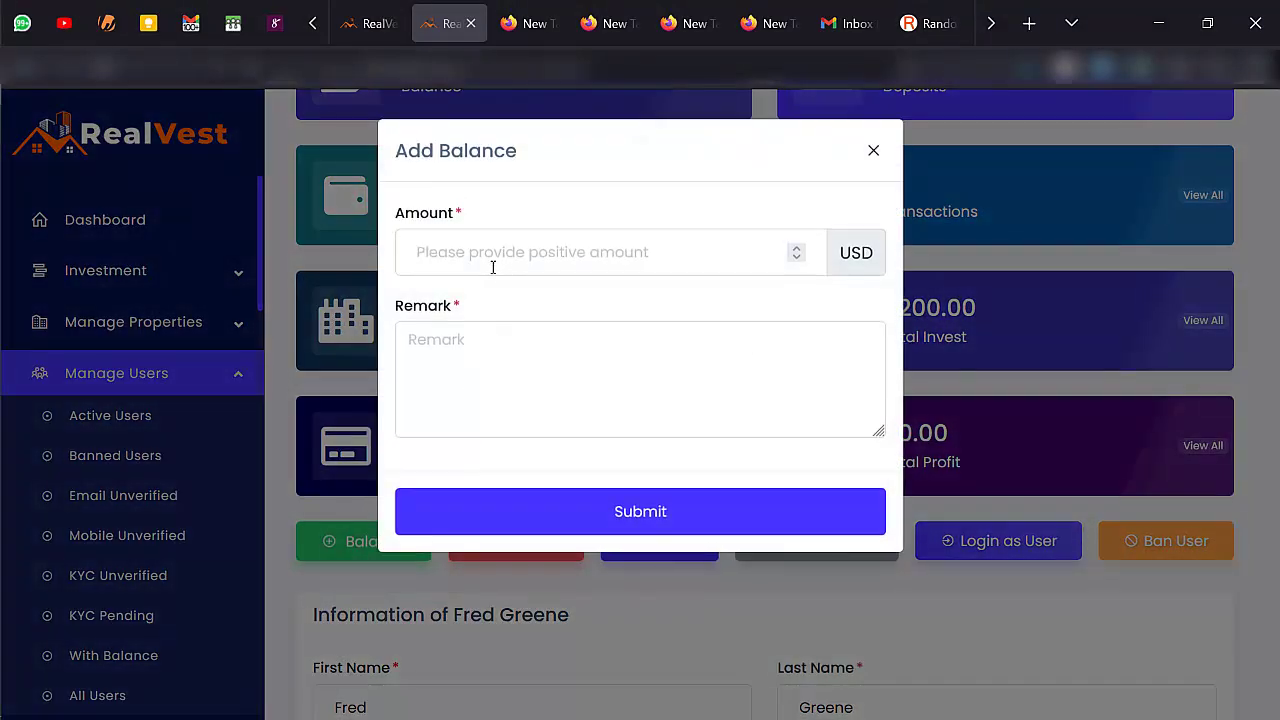
left_click(879, 154)
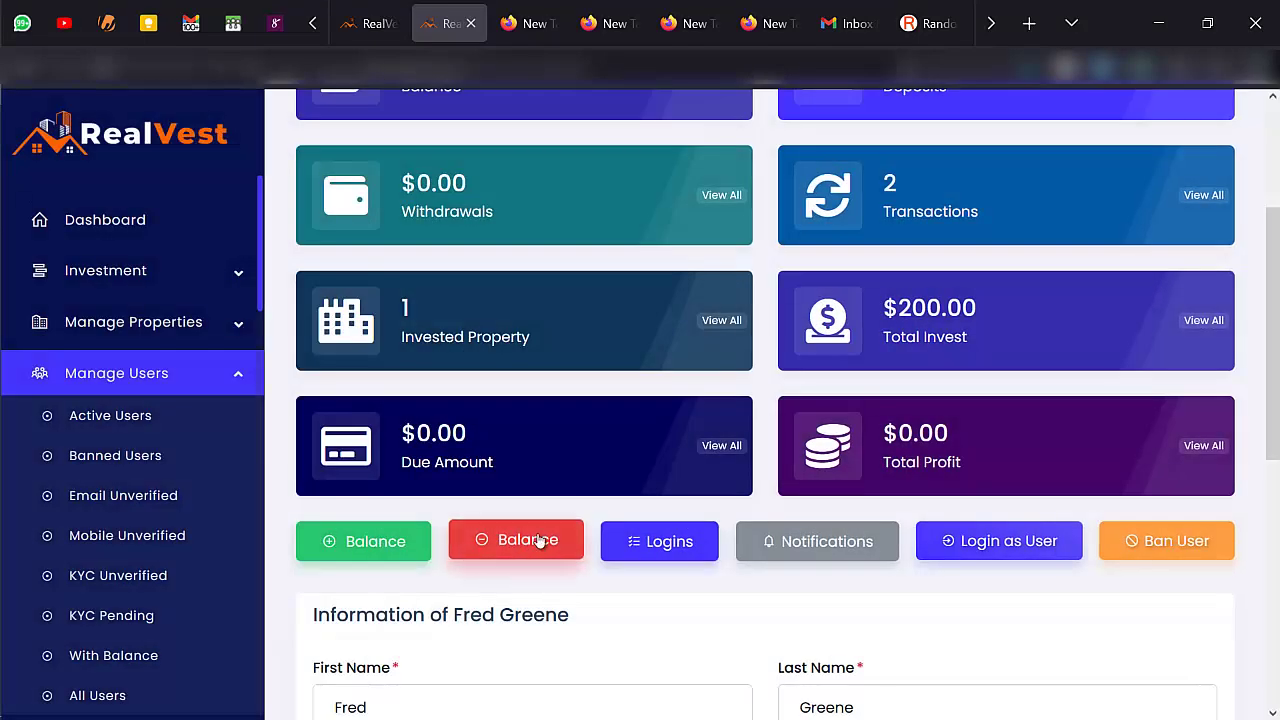
scroll(540, 535, "down", 2)
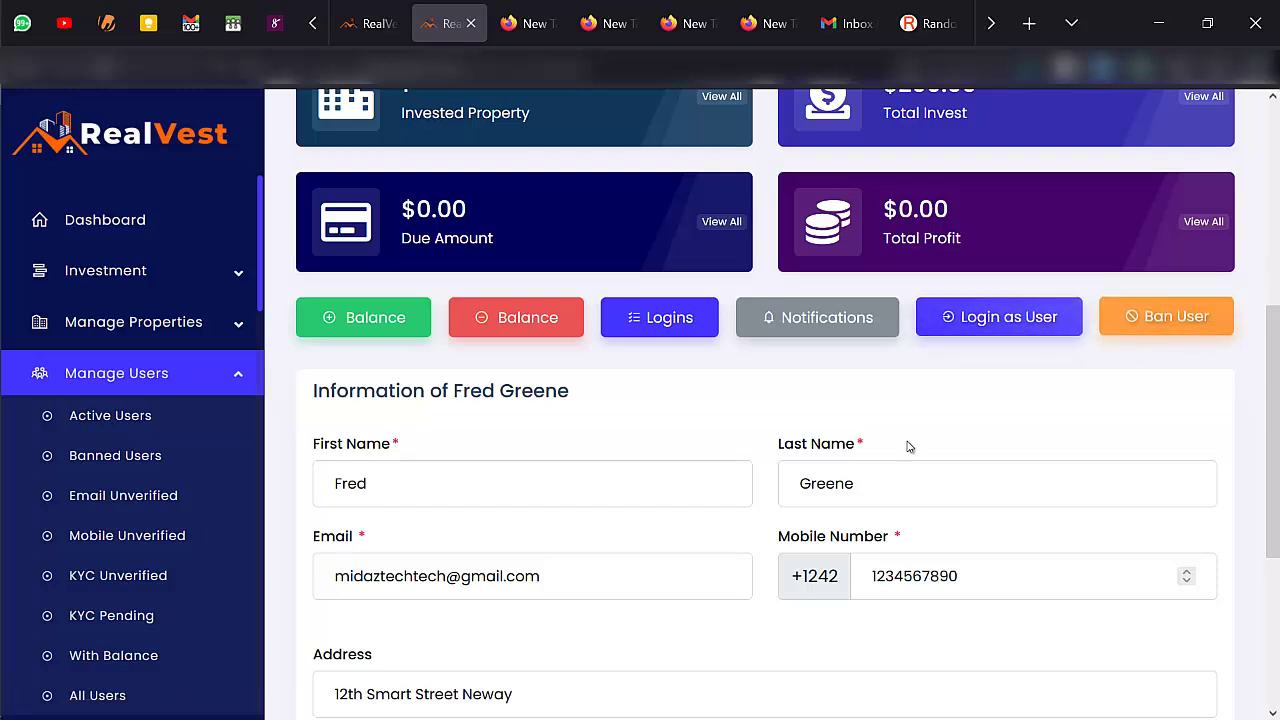
Expand Payment Gateways in the admin sidebar and open the Automatic Gateways list.
scroll(908, 445, "down", 3)
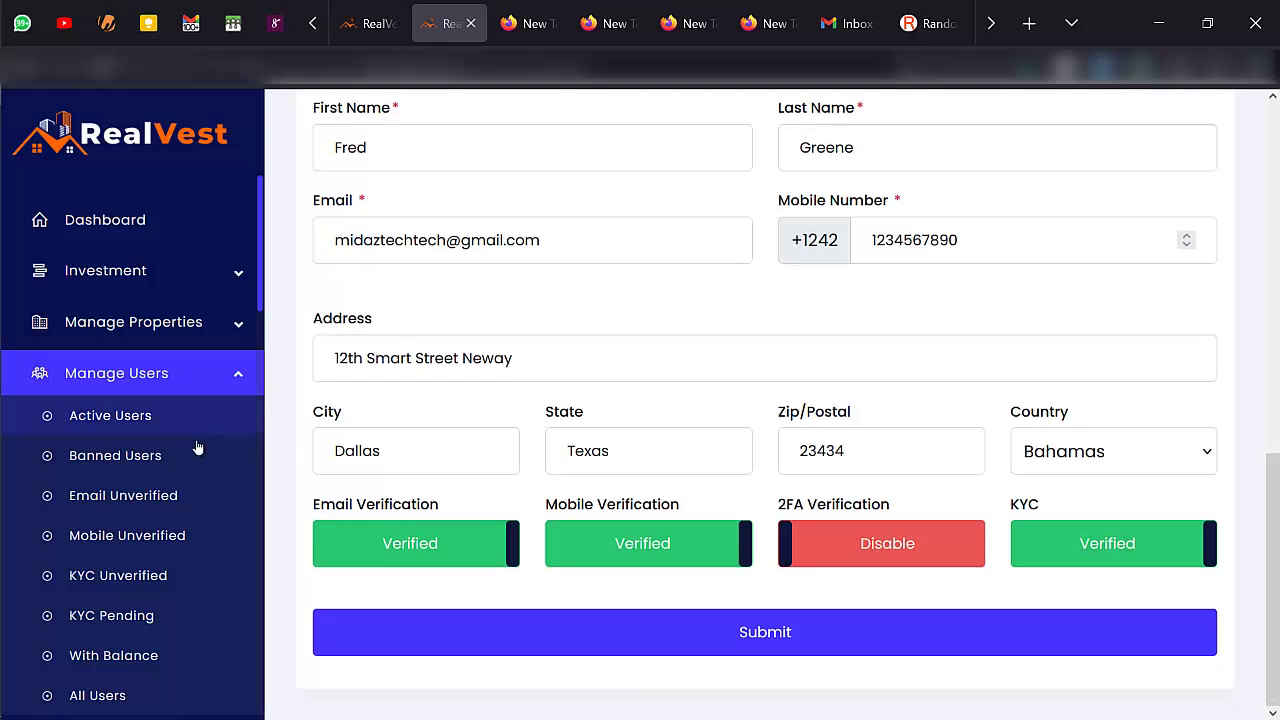
scroll(200, 446, "down", 1)
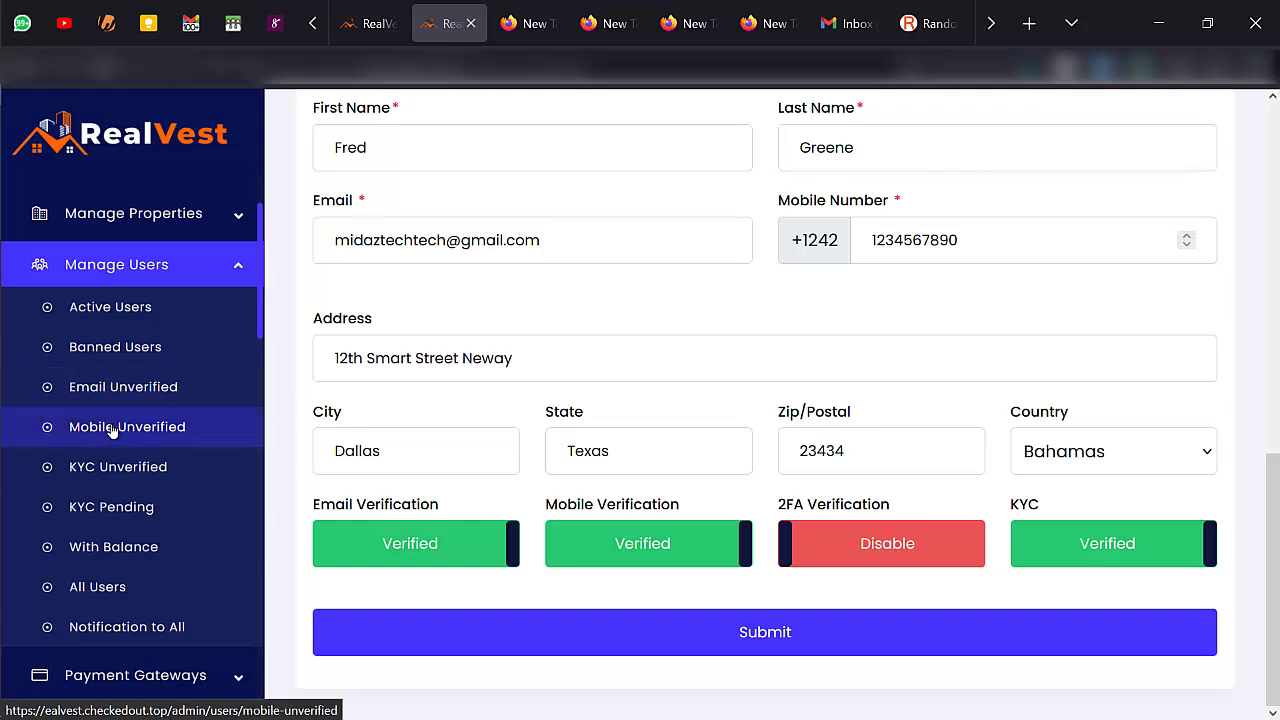
scroll(113, 430, "down", 2)
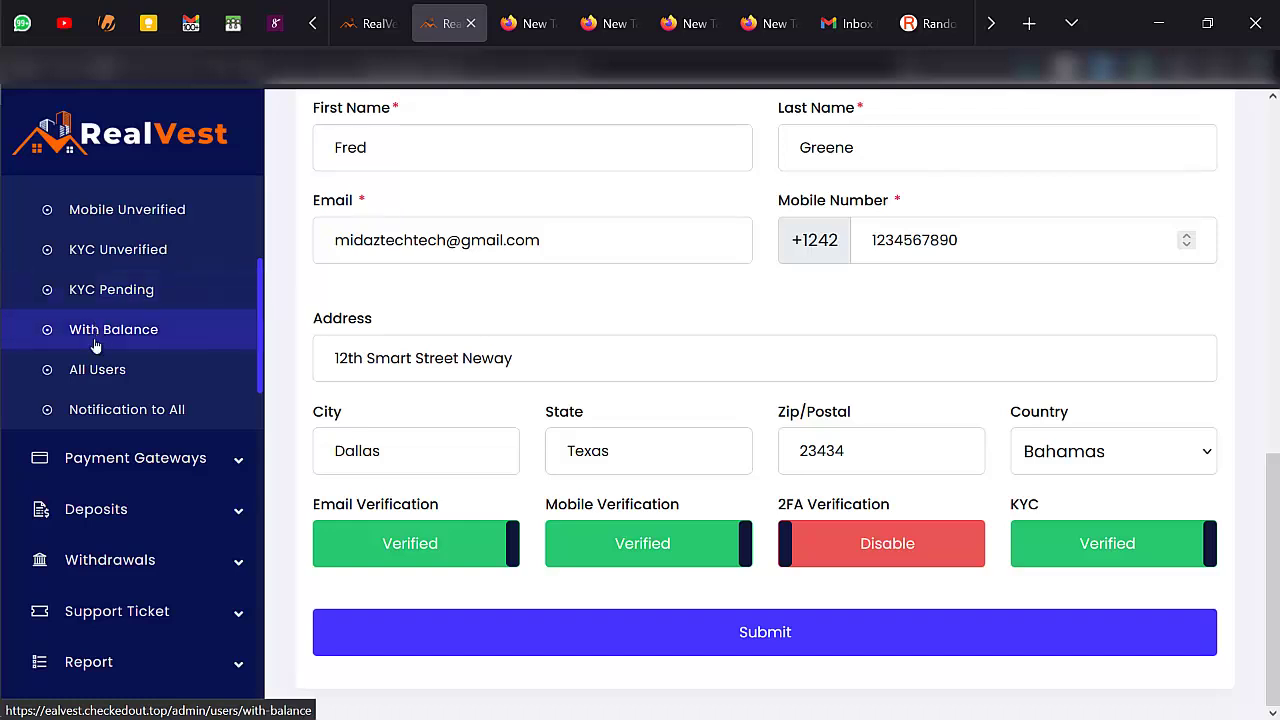
scroll(100, 360, "down", 2)
scroll(120, 337, "up", 1)
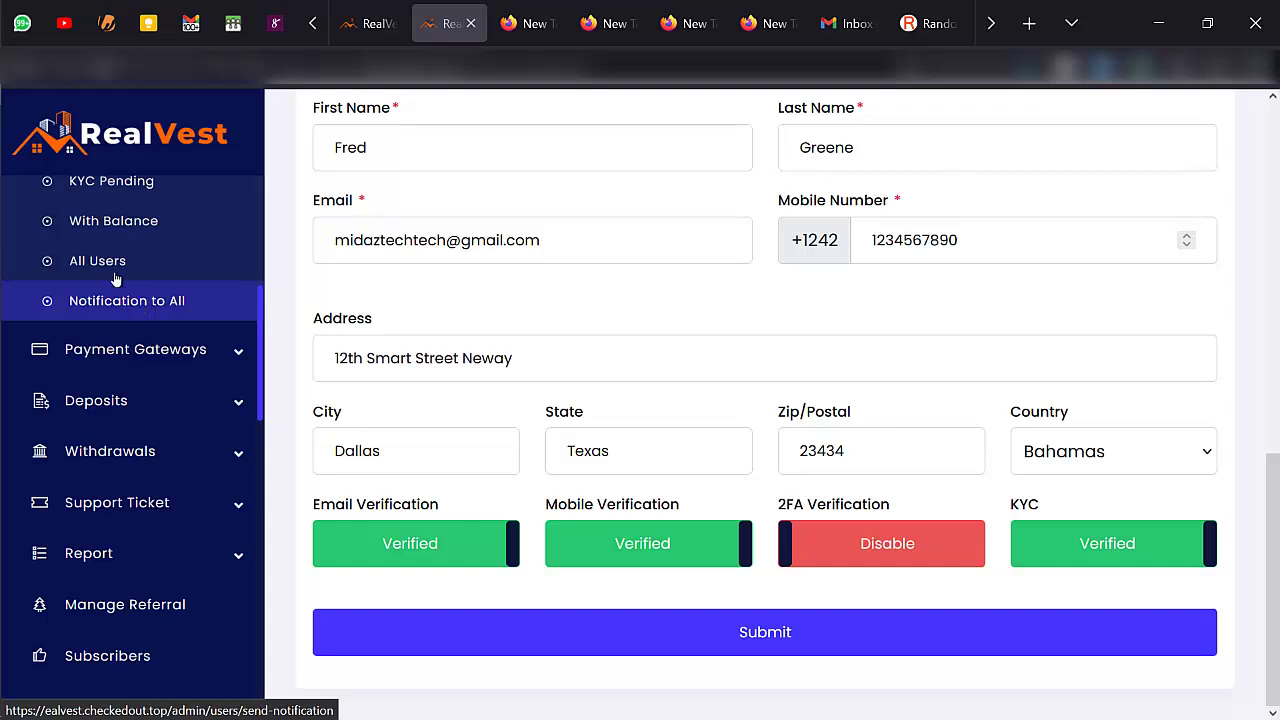
left_click(116, 343)
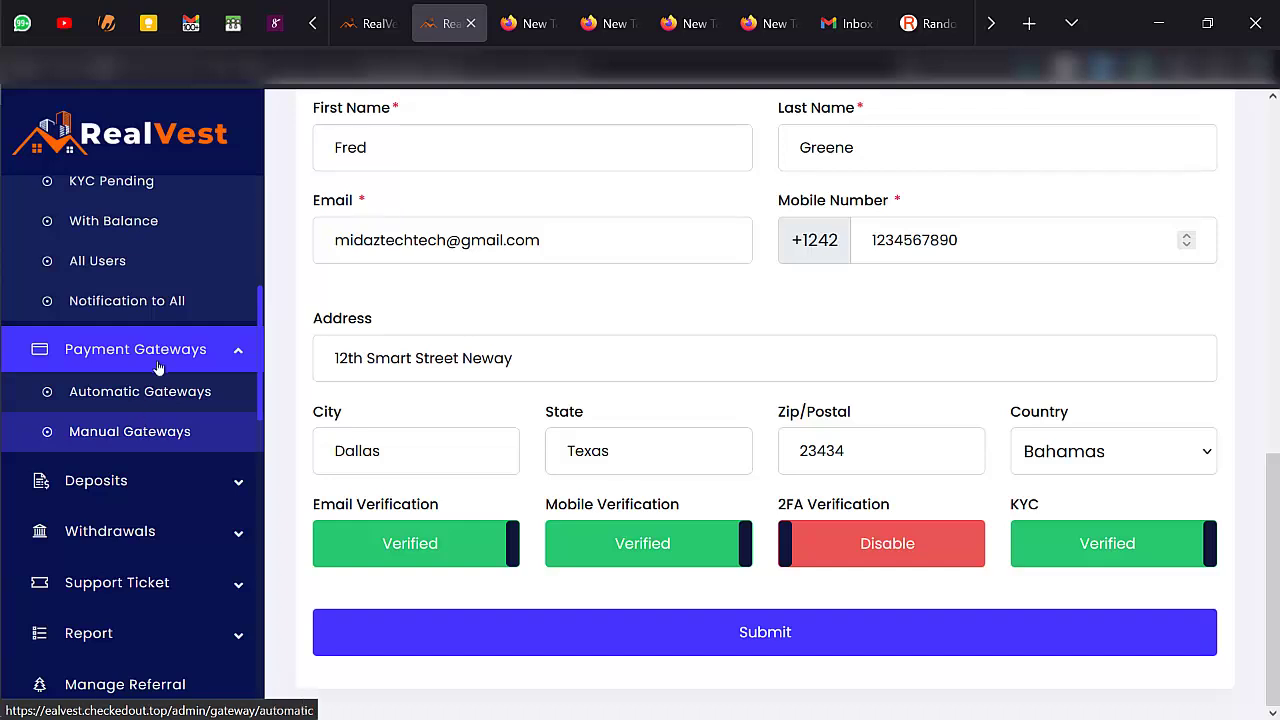
left_click(141, 392)
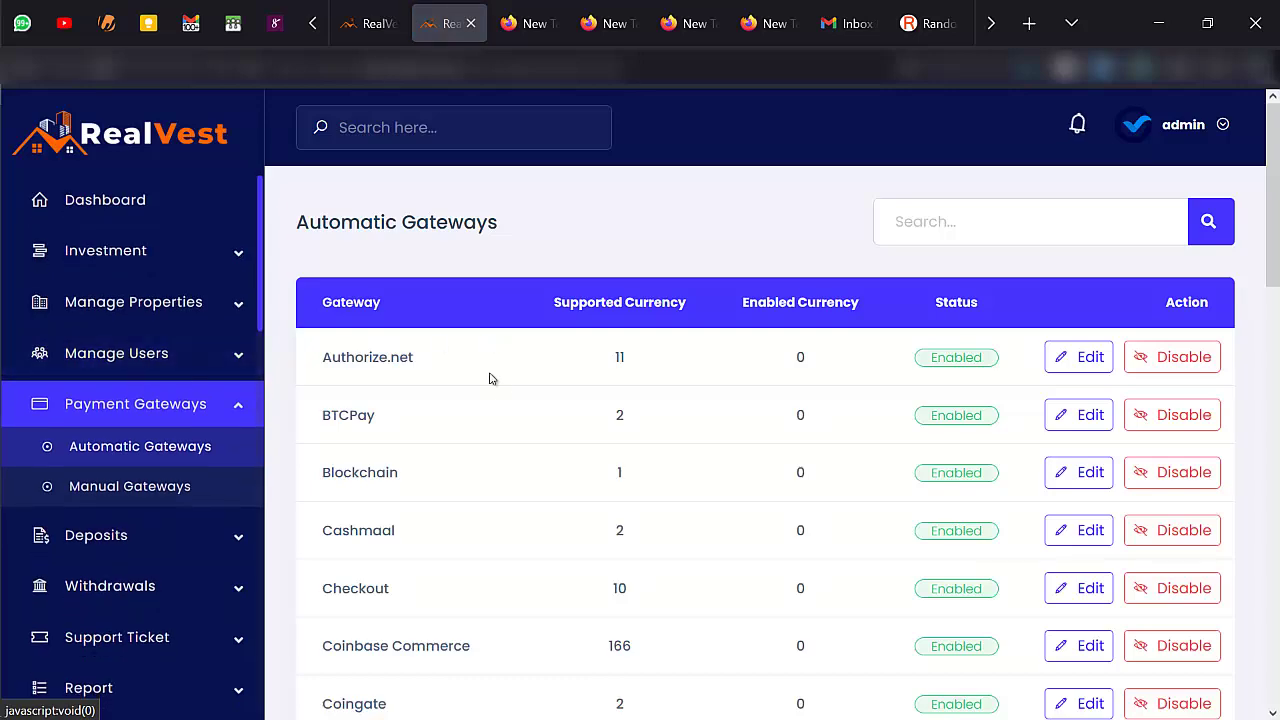
Switch to the Manual Gateways list and start a new manual gateway with Add New.
scroll(489, 374, "down", 10)
scroll(497, 399, "down", 3)
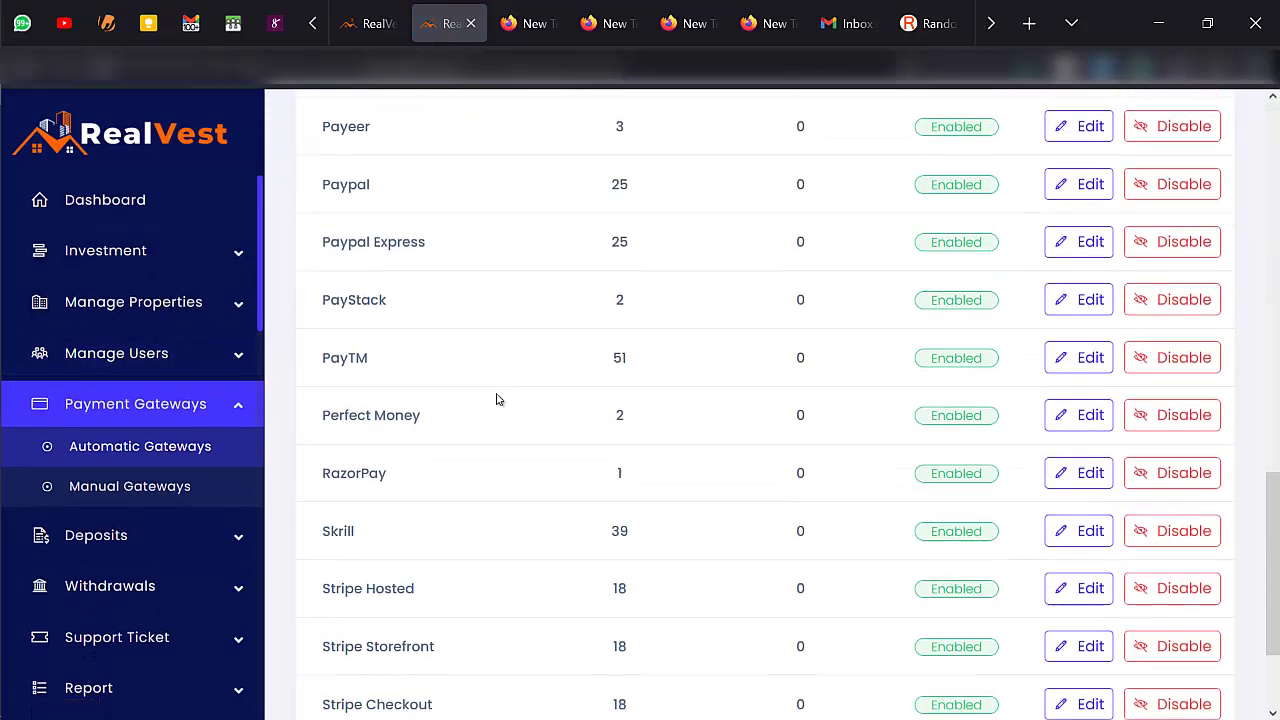
scroll(494, 400, "up", 13)
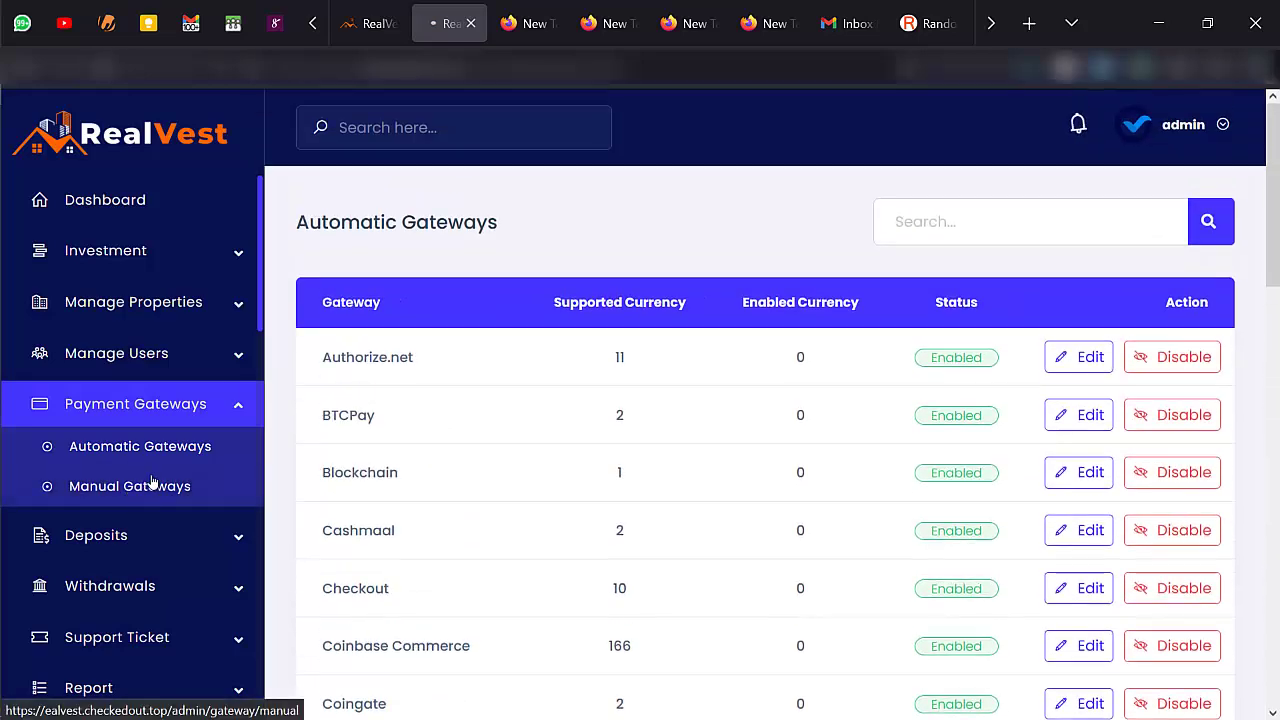
left_click(134, 487)
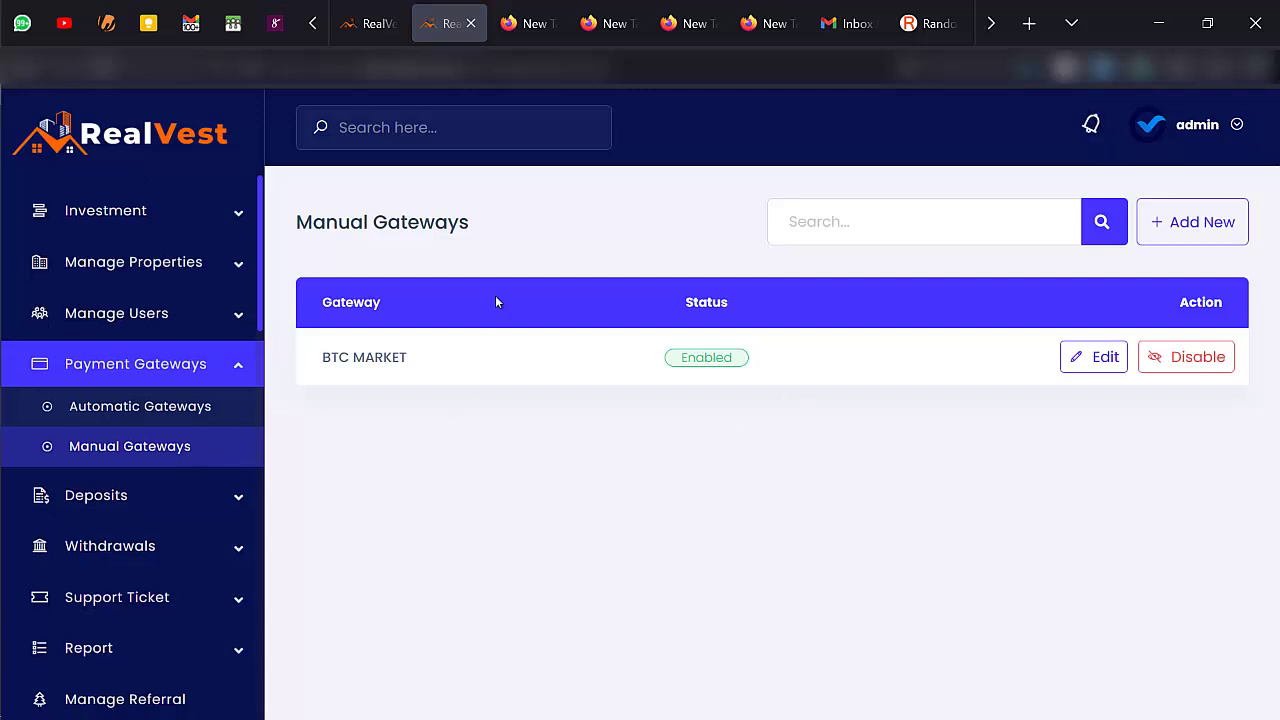
left_click(1200, 222)
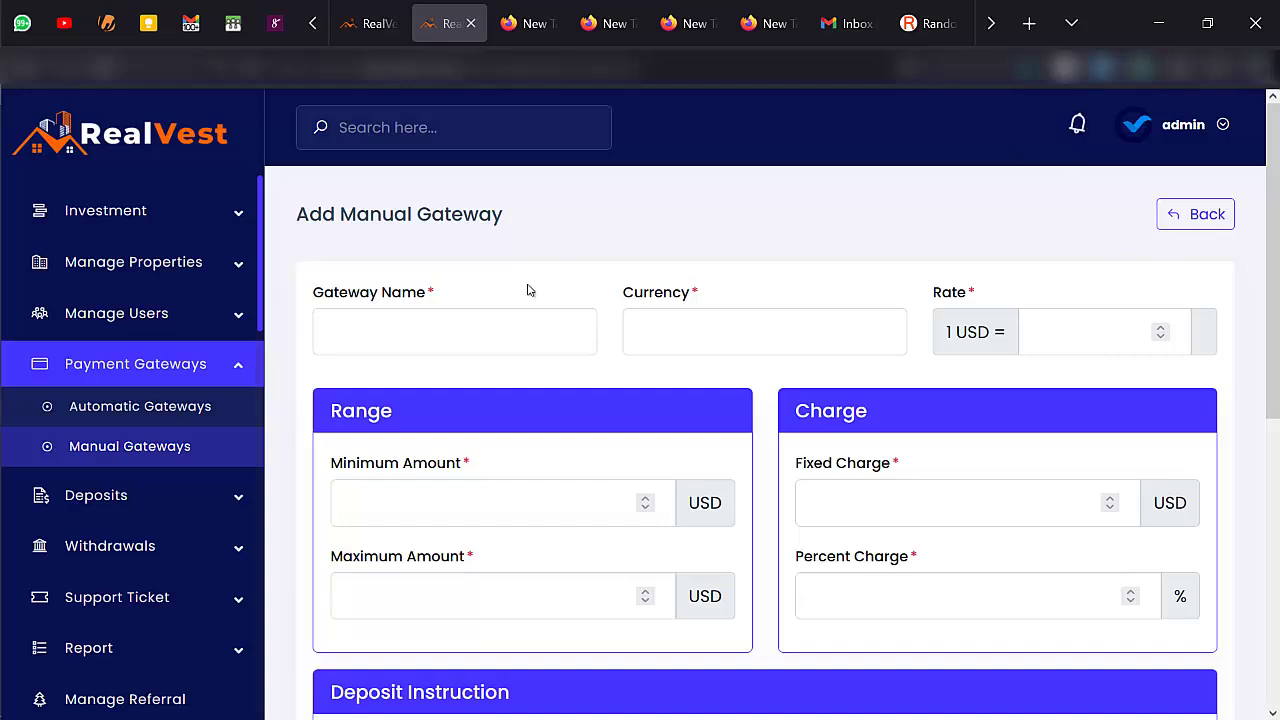
Name the gateway 'eth market' with currency Eth and exchange rate 0.453.
left_click(530, 328)
type("Eth")
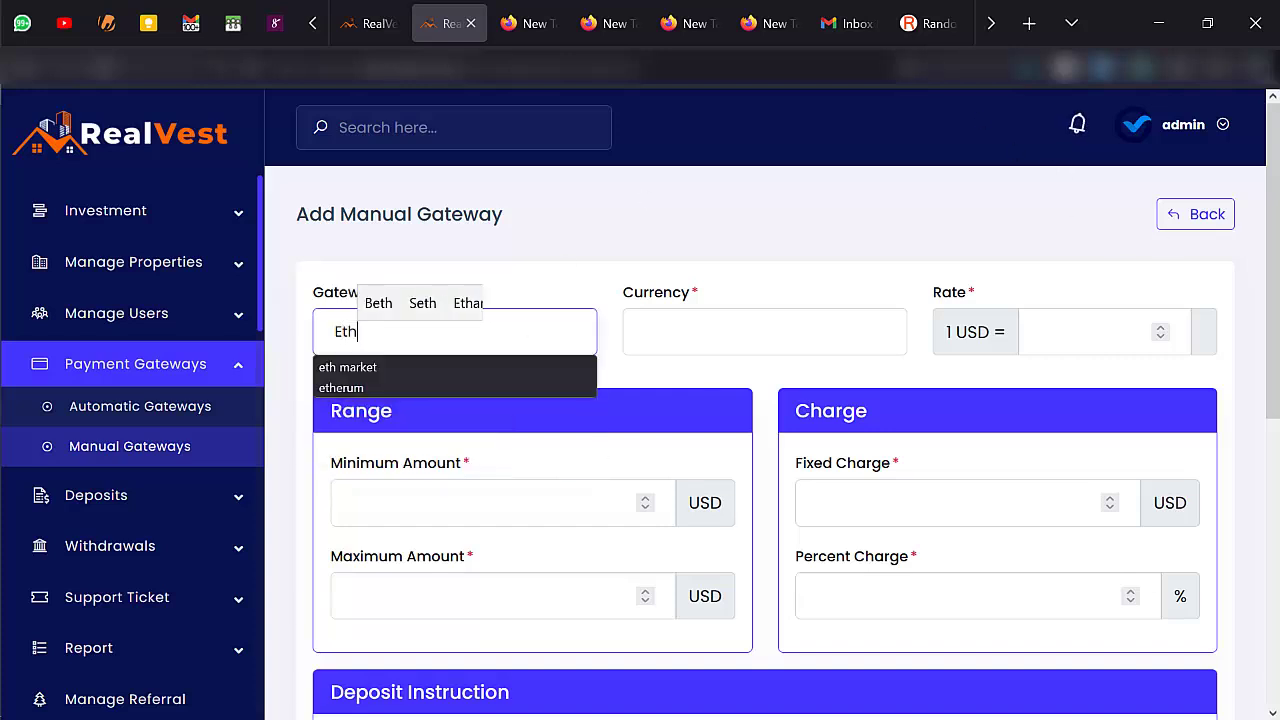
left_click(415, 367)
left_click(663, 343)
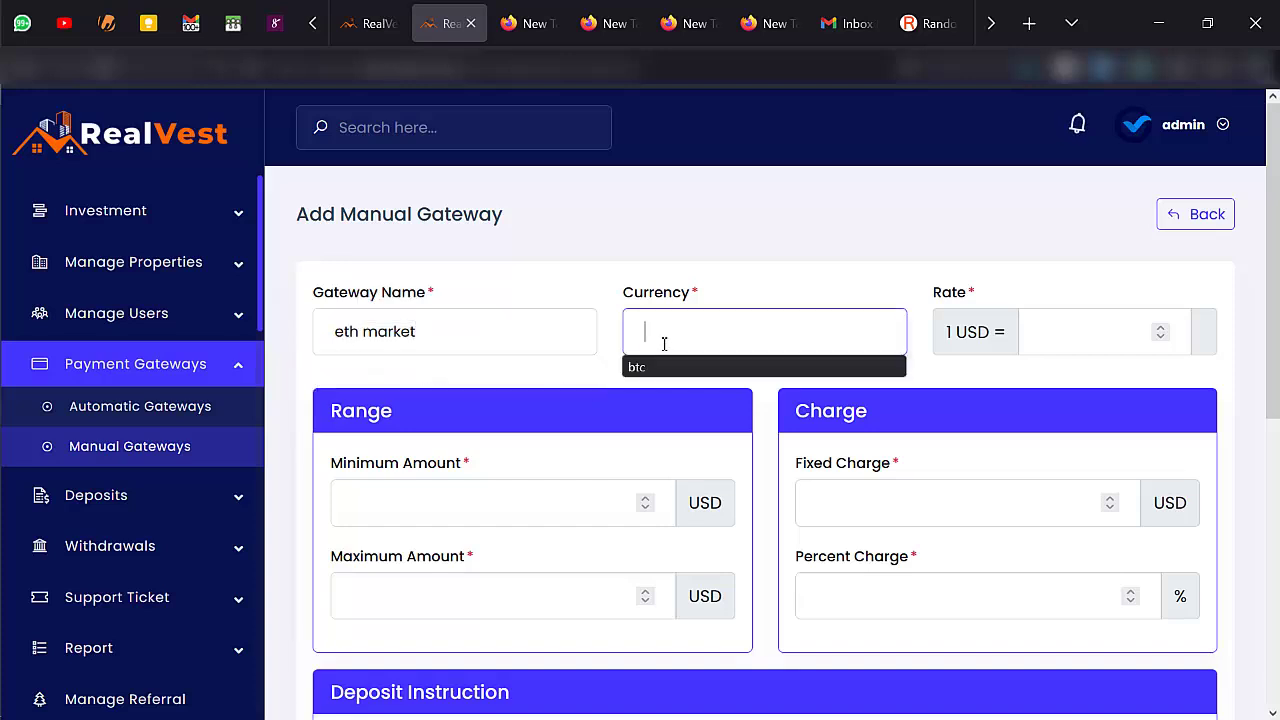
type("Eth")
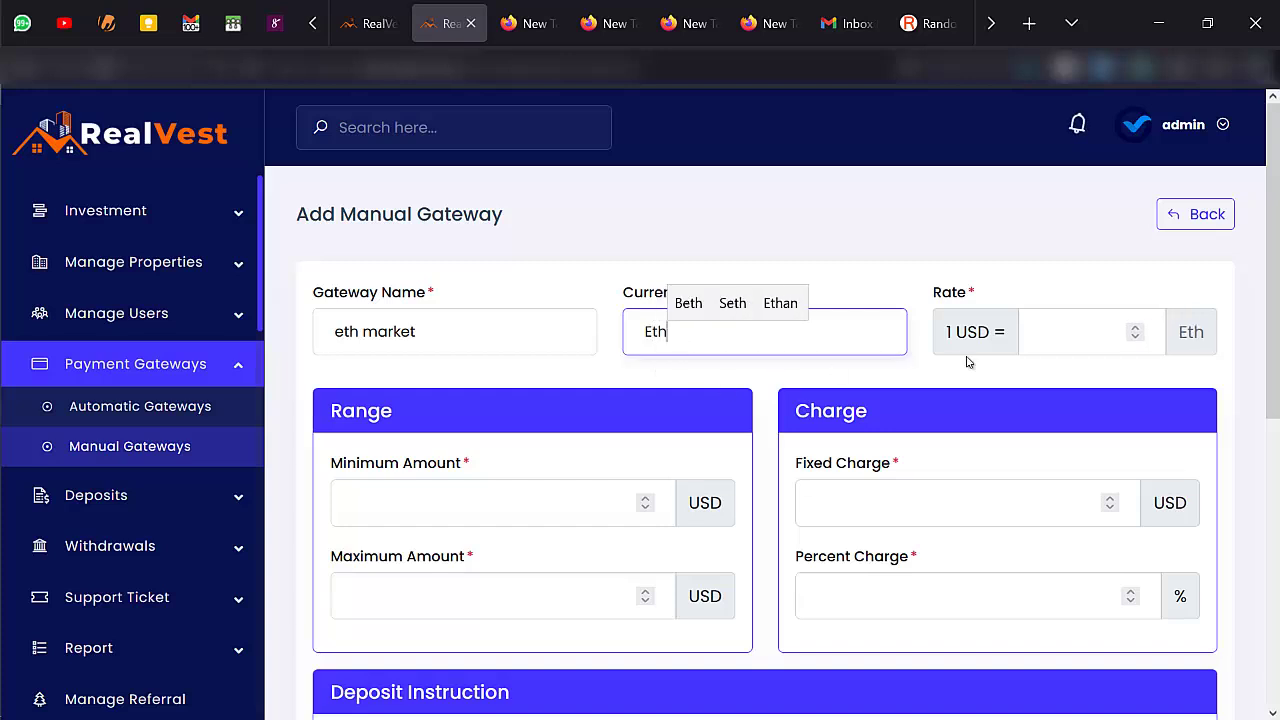
left_click(1085, 332)
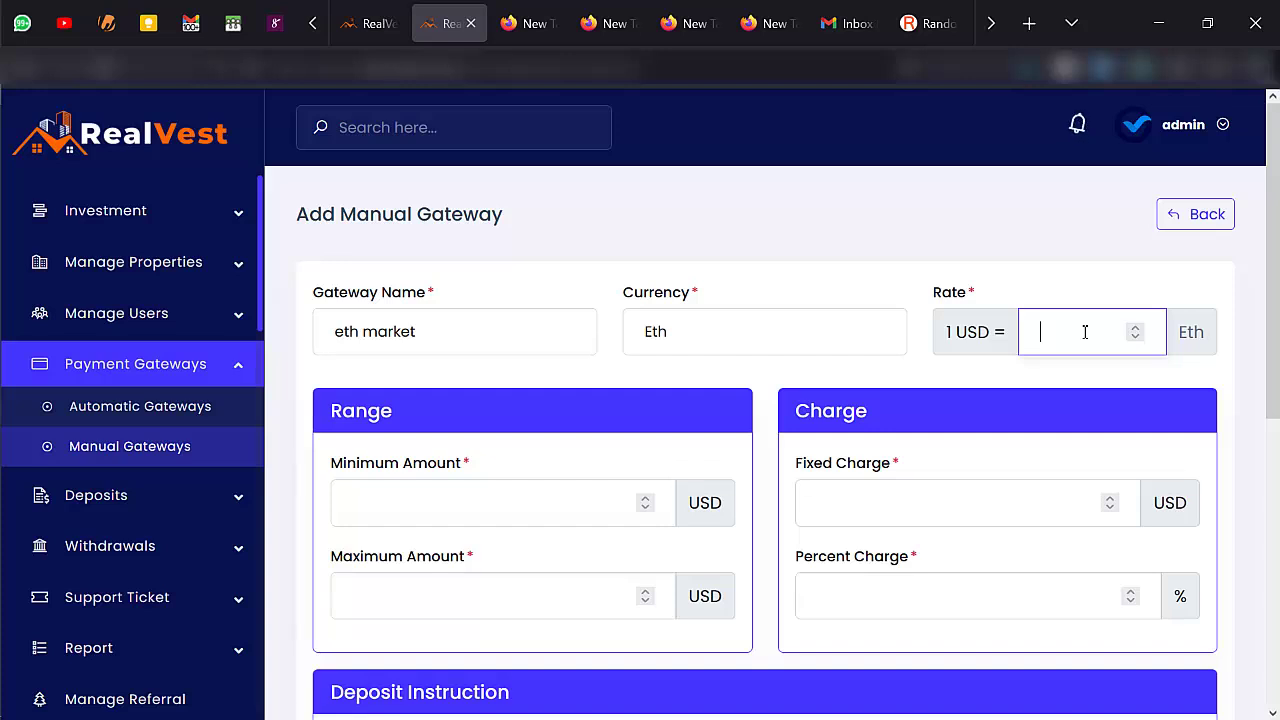
type("0.453")
Set the amount range to 6000–6000000 with a 0 fixed and 3% percent charge.
left_click(430, 512)
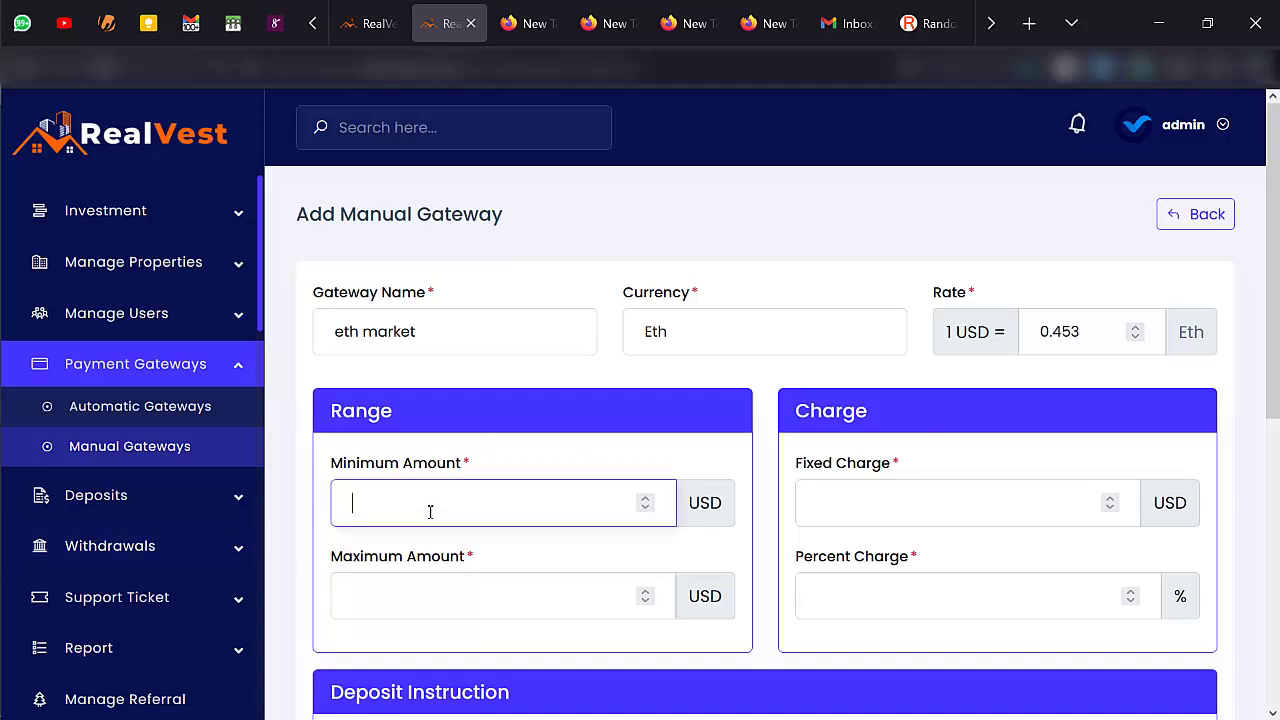
type("6000")
left_click(440, 608)
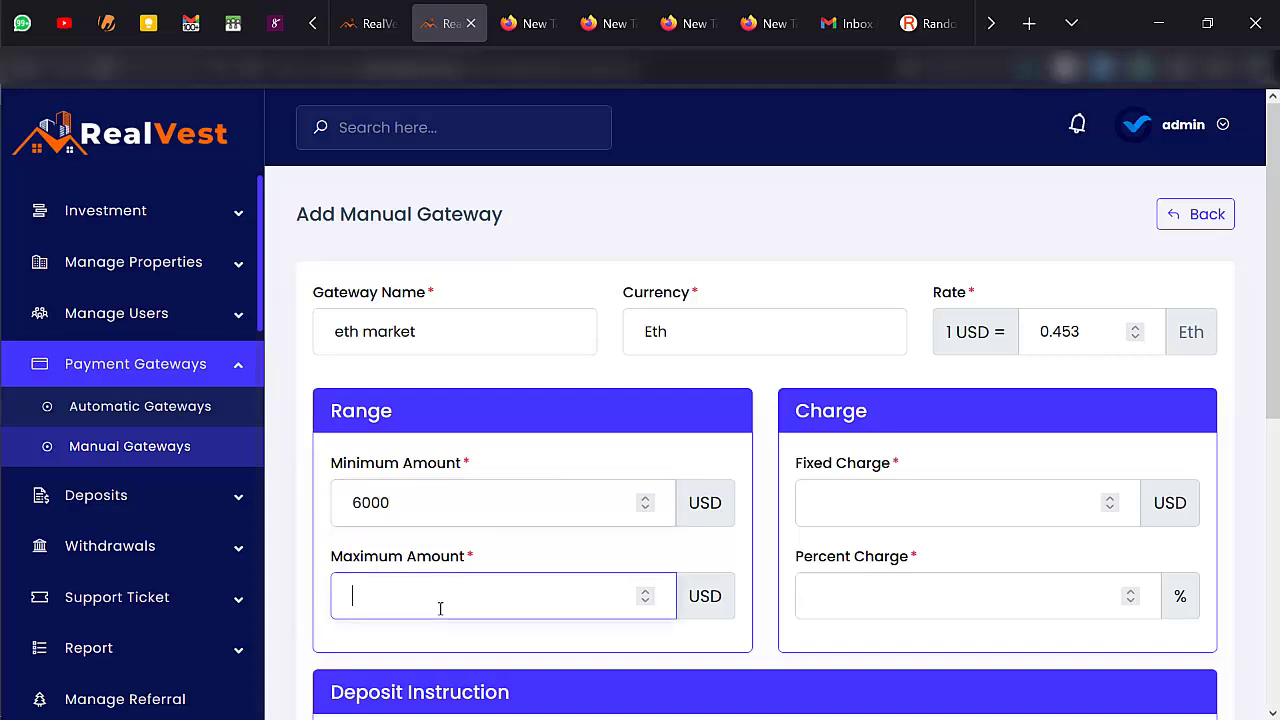
type("6000000")
left_click(1035, 503)
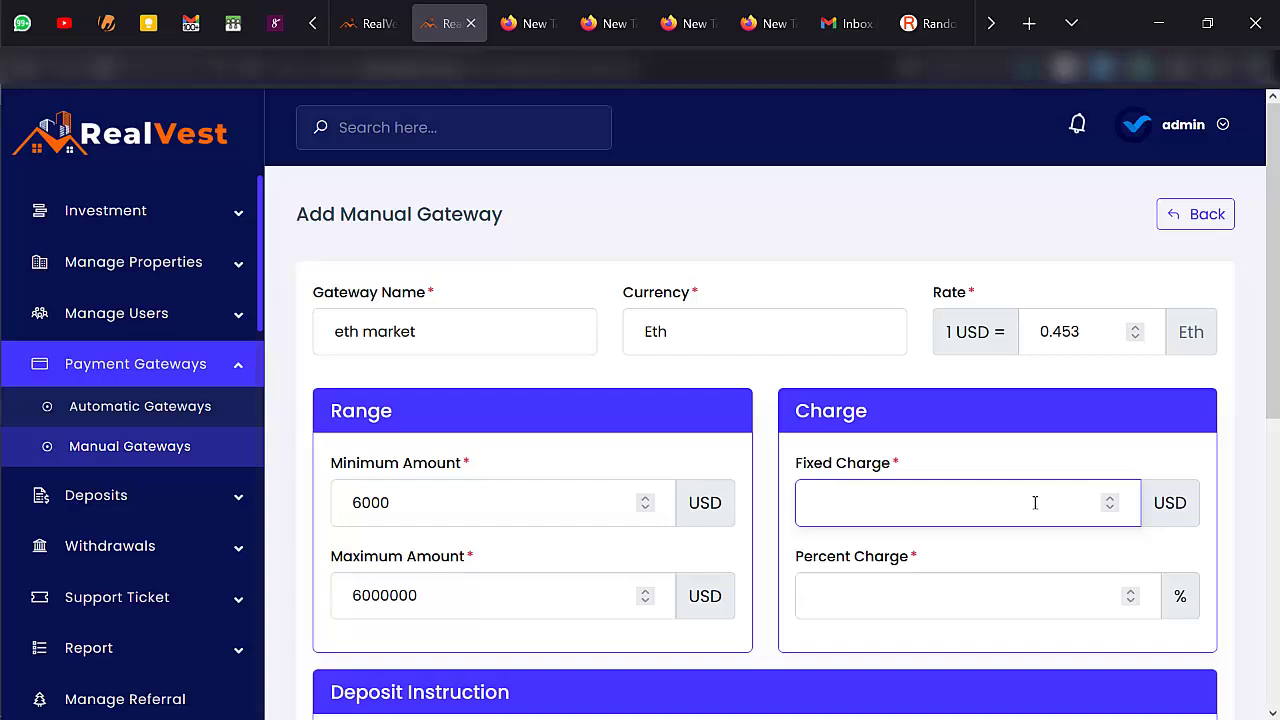
type("0")
left_click(955, 594)
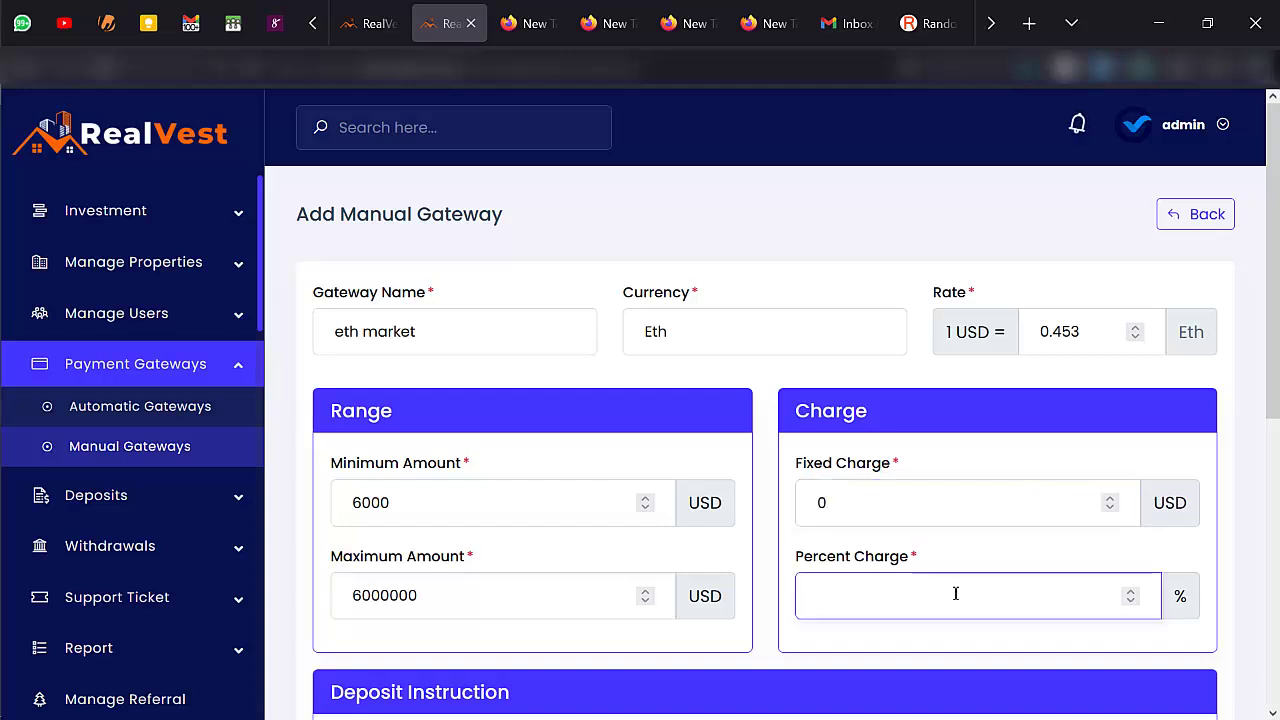
type("3")
Begin the deposit instruction with 'Pls make payment to the address below'.
scroll(867, 553, "down", 2)
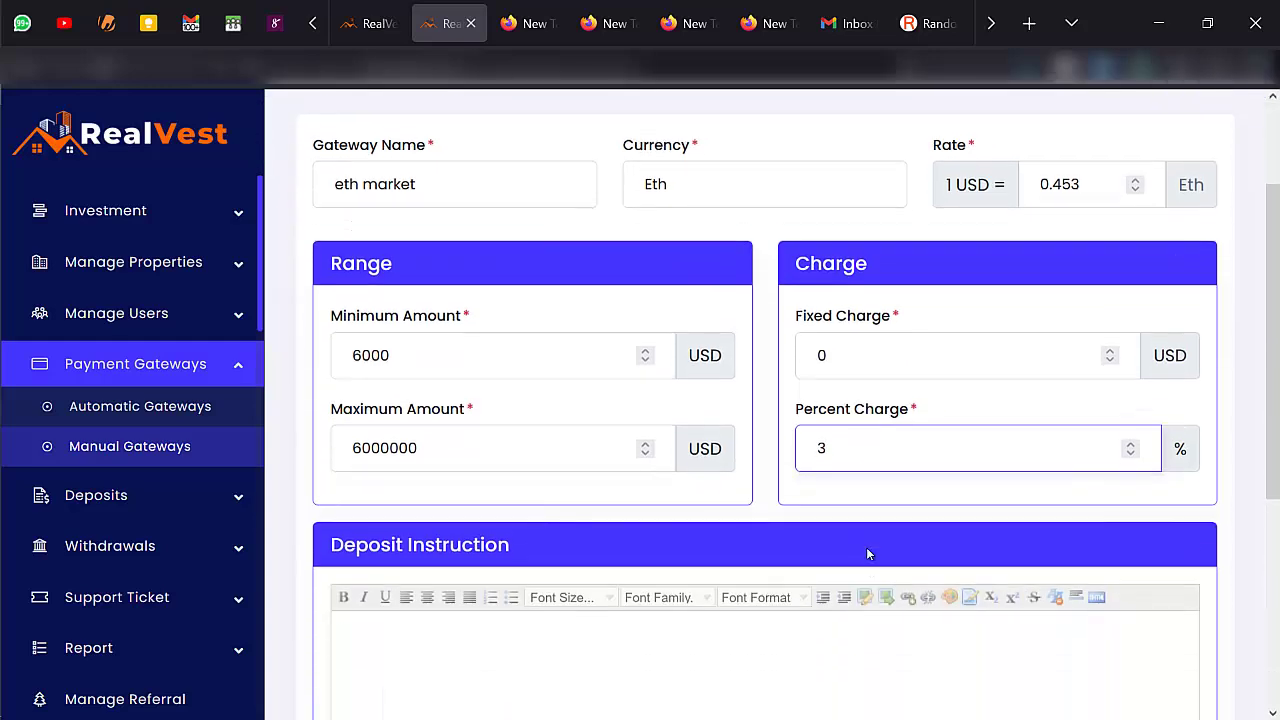
left_click(670, 593)
scroll(608, 536, "down", 2)
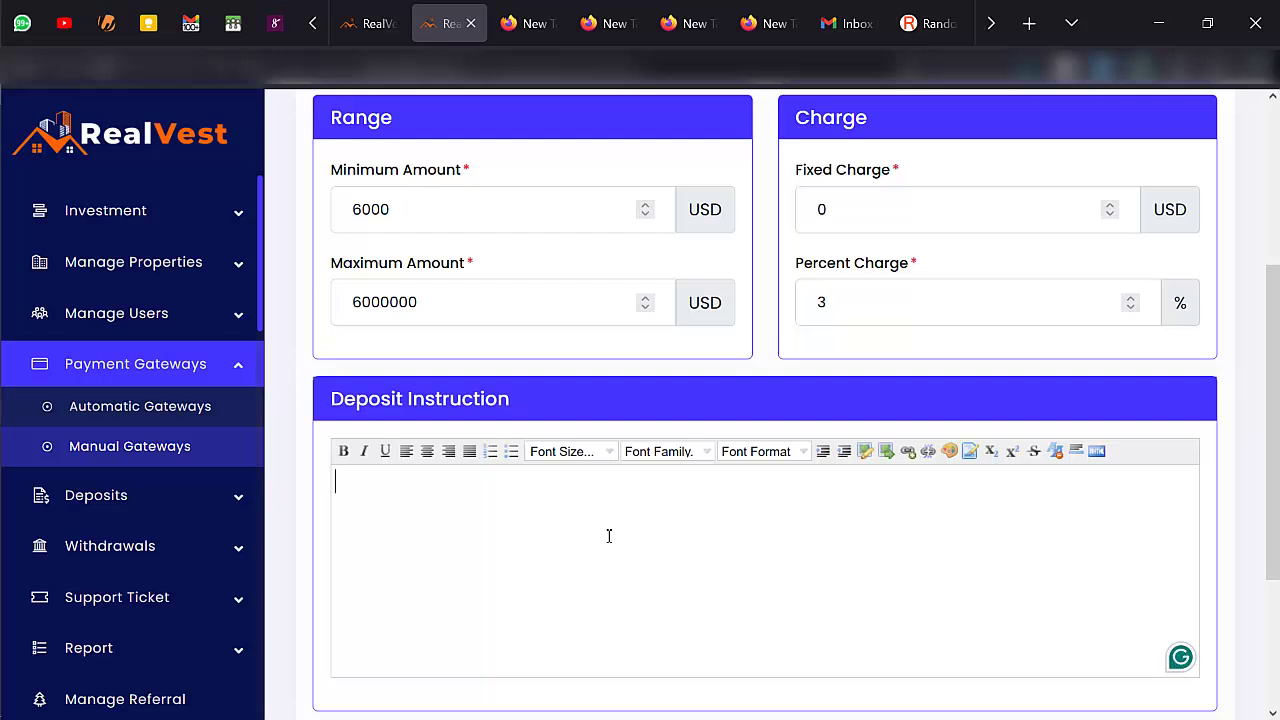
type("Pls ")
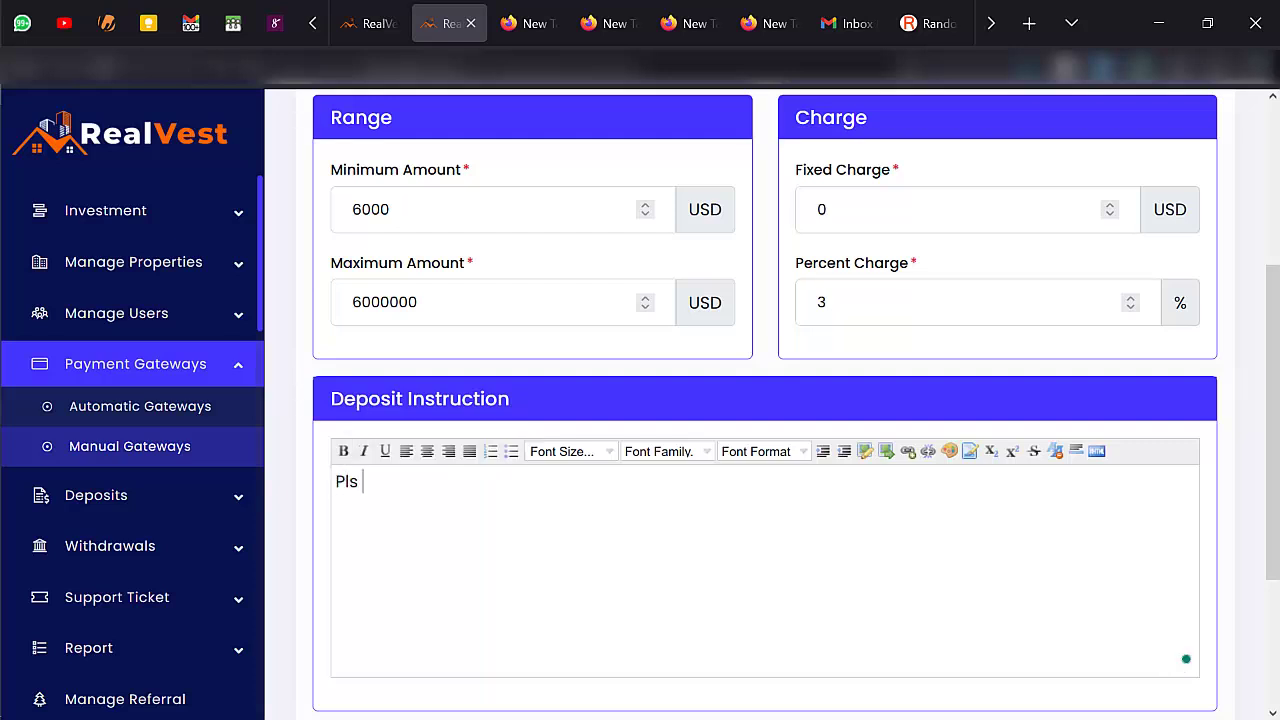
type("make paym")
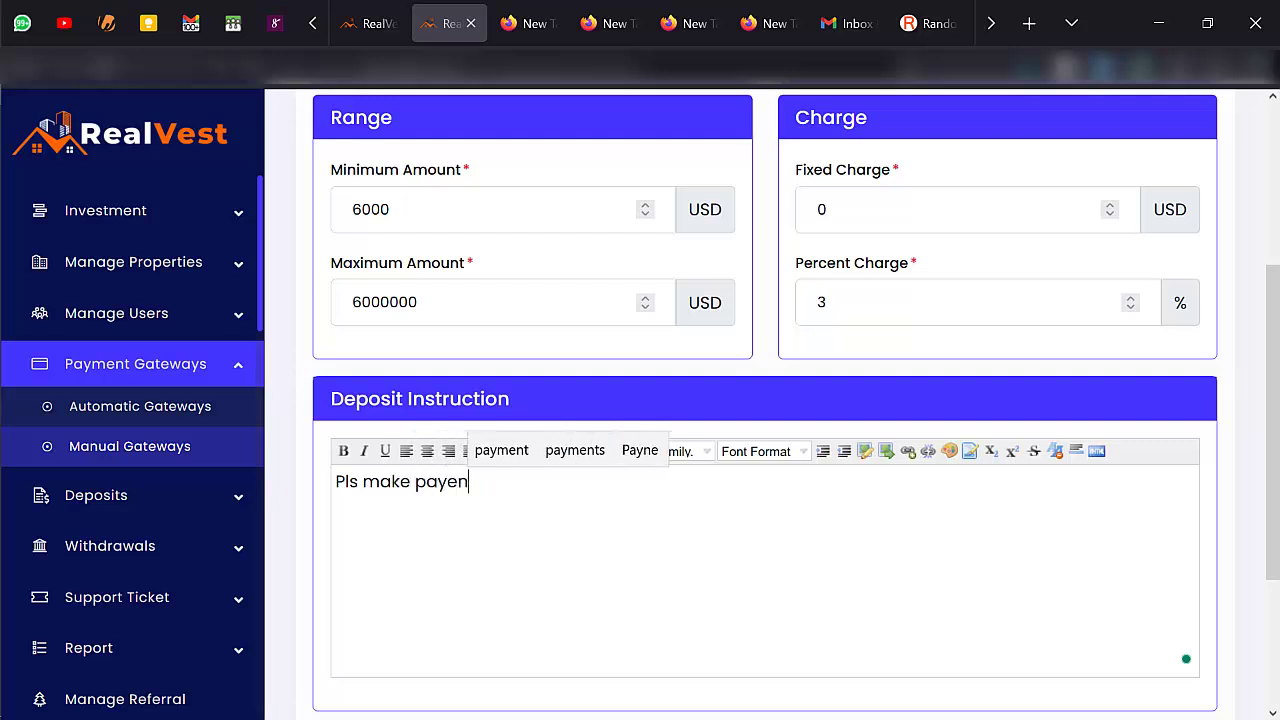
type("ent to the a")
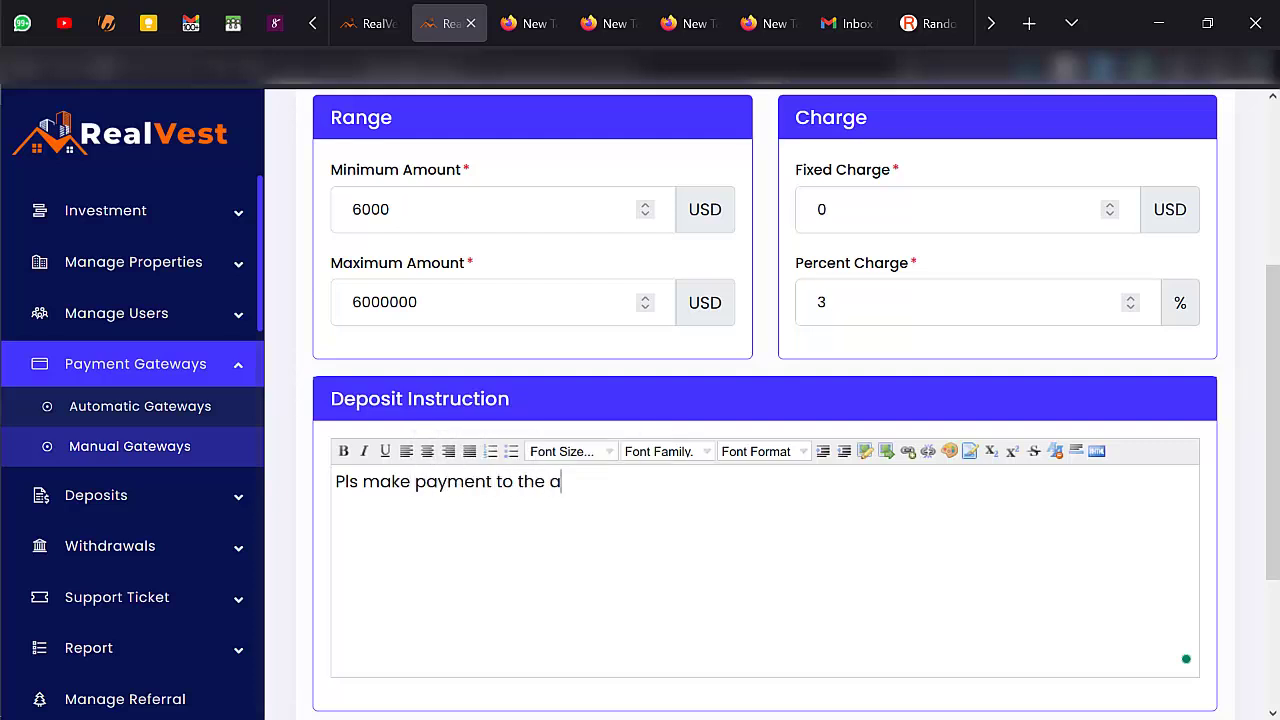
type("ddress below")
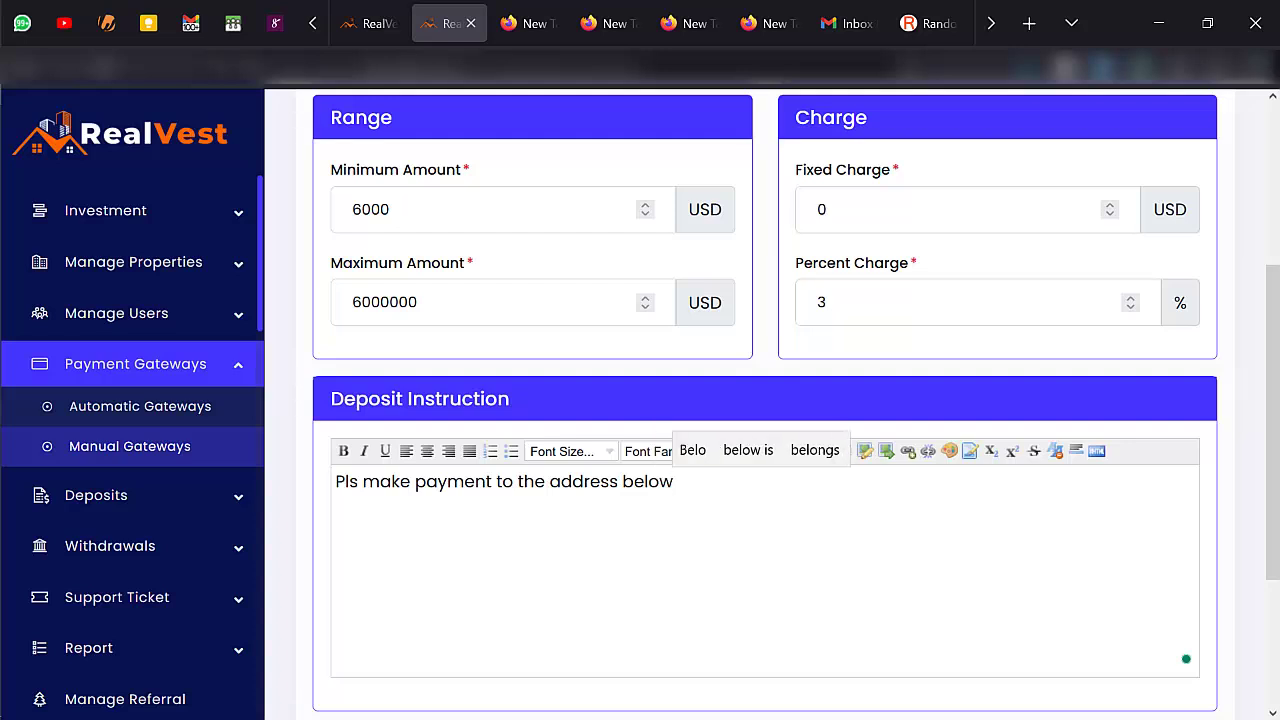
Add a placeholder address line and 'Thank You' beneath the payment message.
key("Return")
key("Return")
type("qwertyuiopwertyuiopsdrtyuiop")
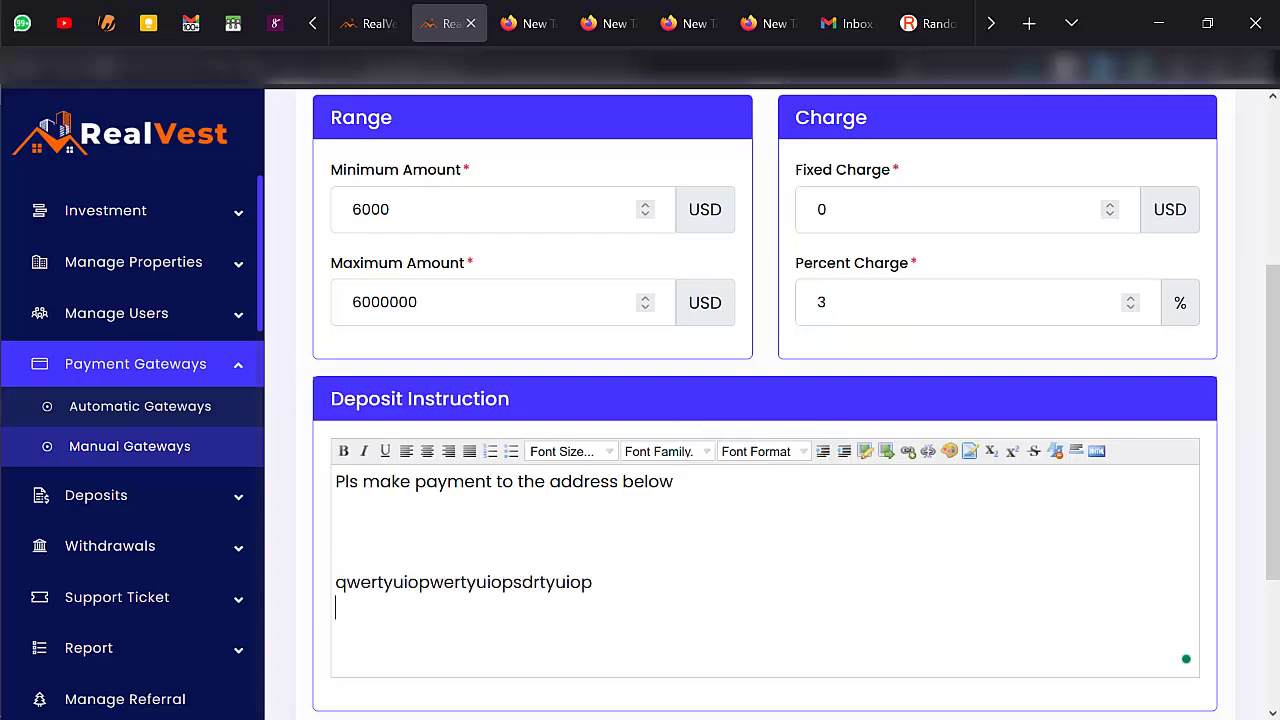
key("Return")
type("T")
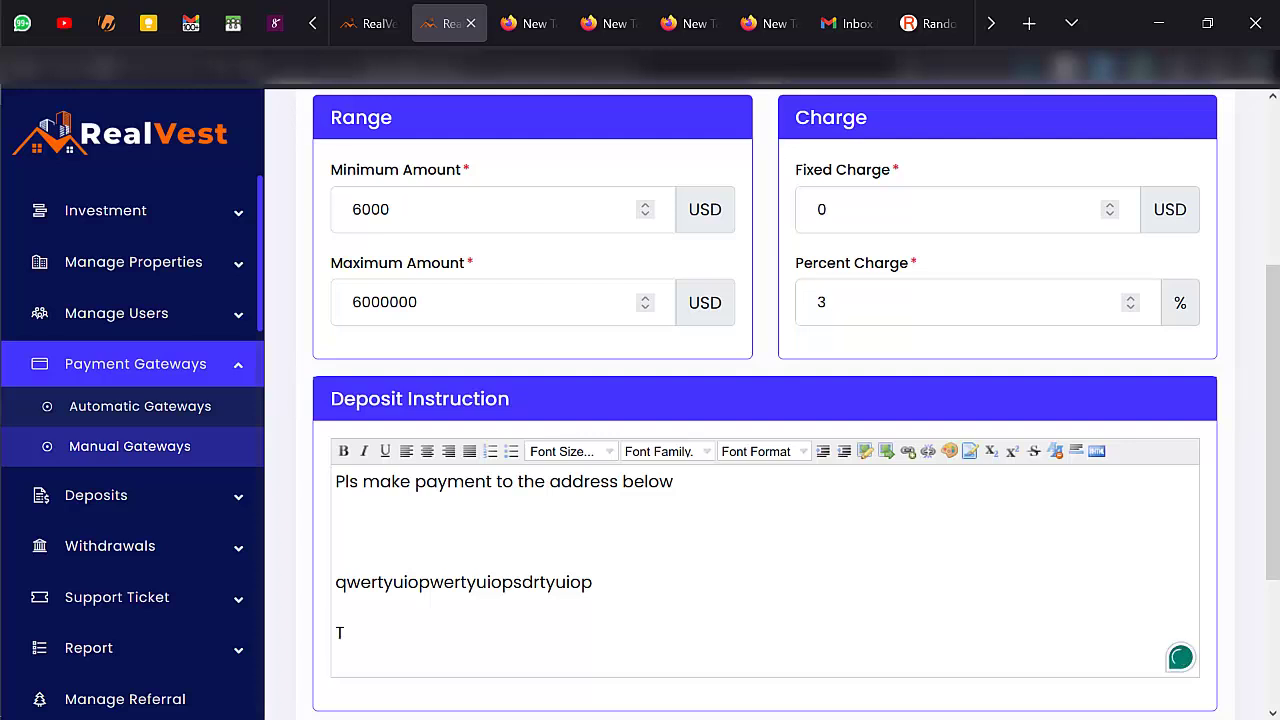
type("hank You")
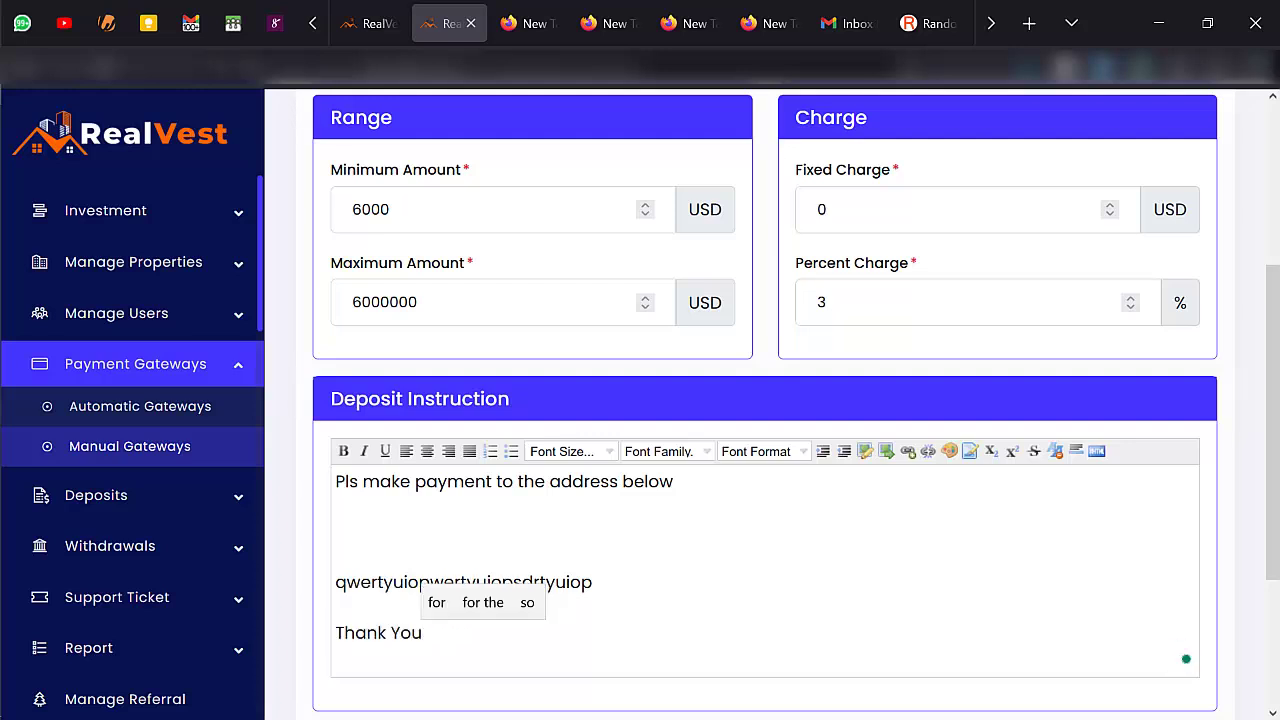
scroll(797, 718, "down", 2)
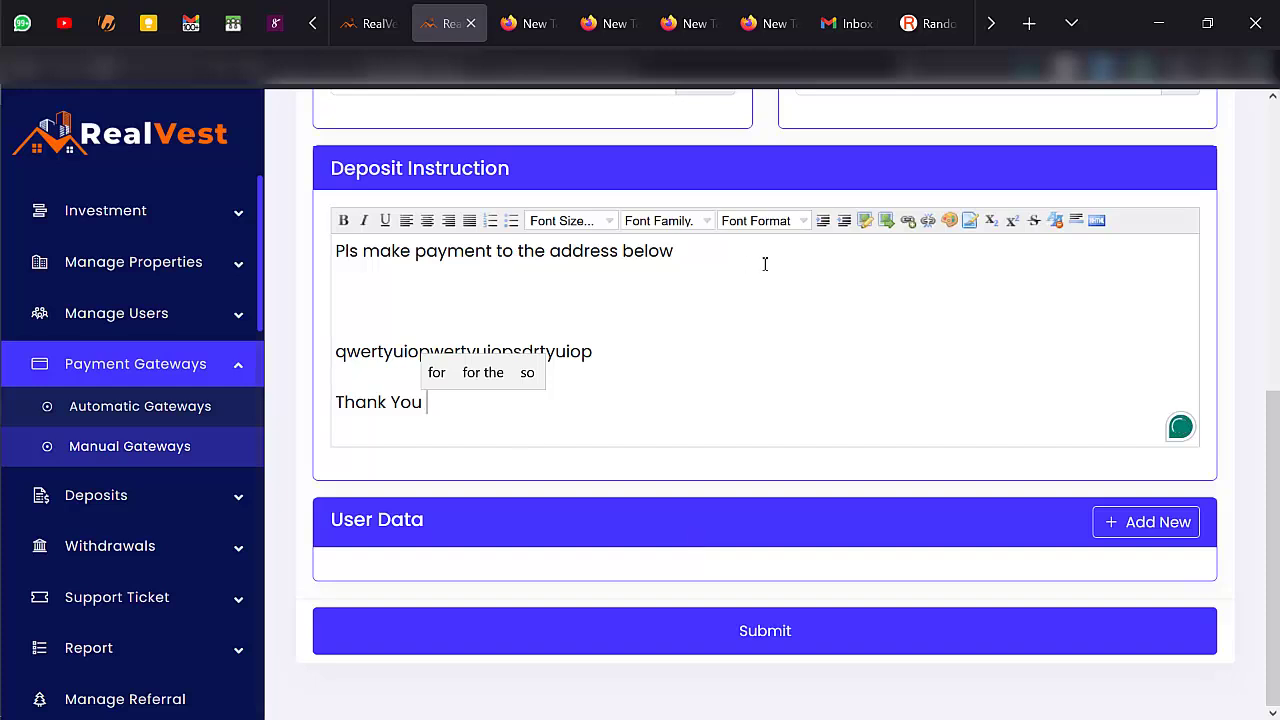
Add a required Text user-data field labelled 'Full name' to the gateway.
left_click(1174, 521)
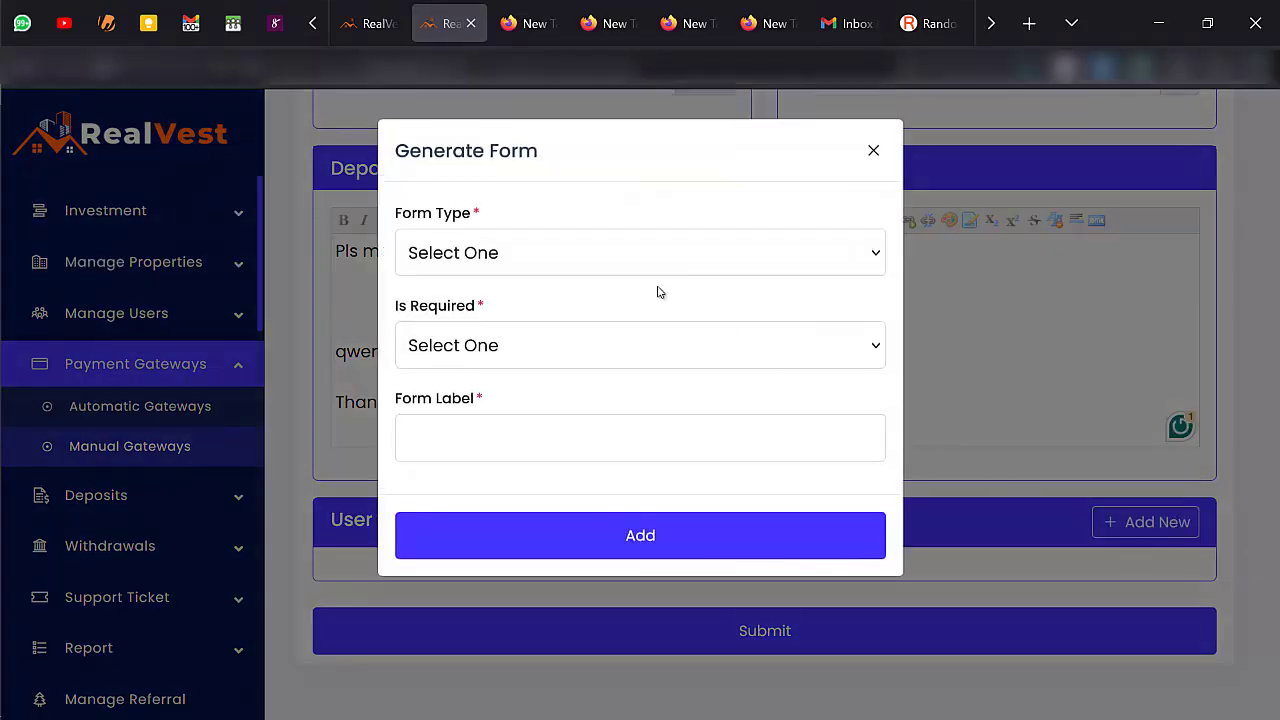
left_click(650, 266)
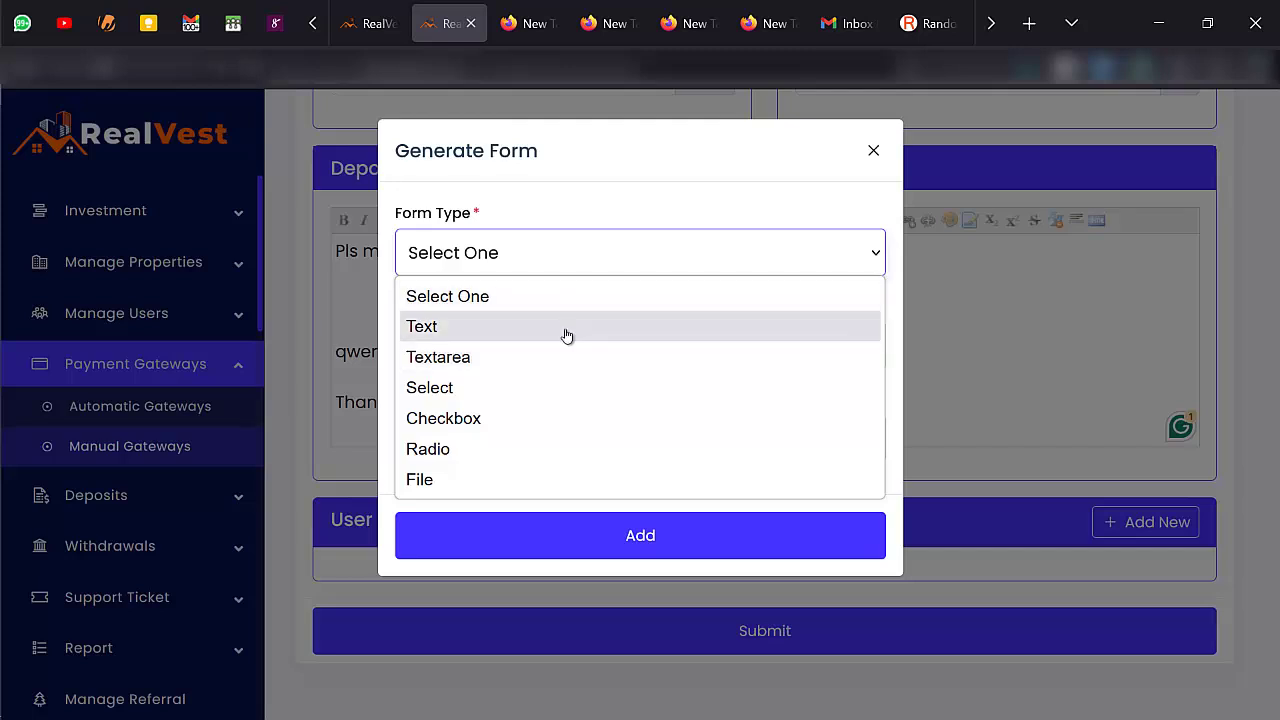
left_click(565, 328)
left_click(575, 344)
left_click(543, 416)
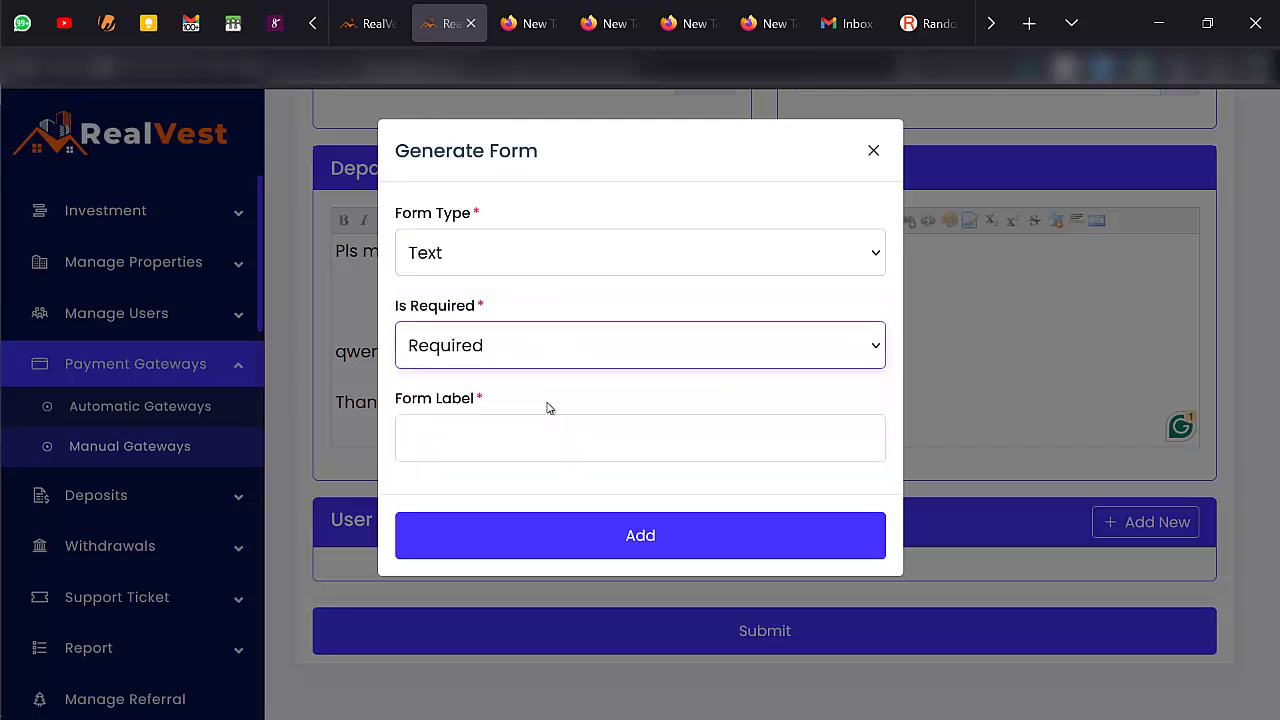
left_click(542, 427)
left_click(554, 341)
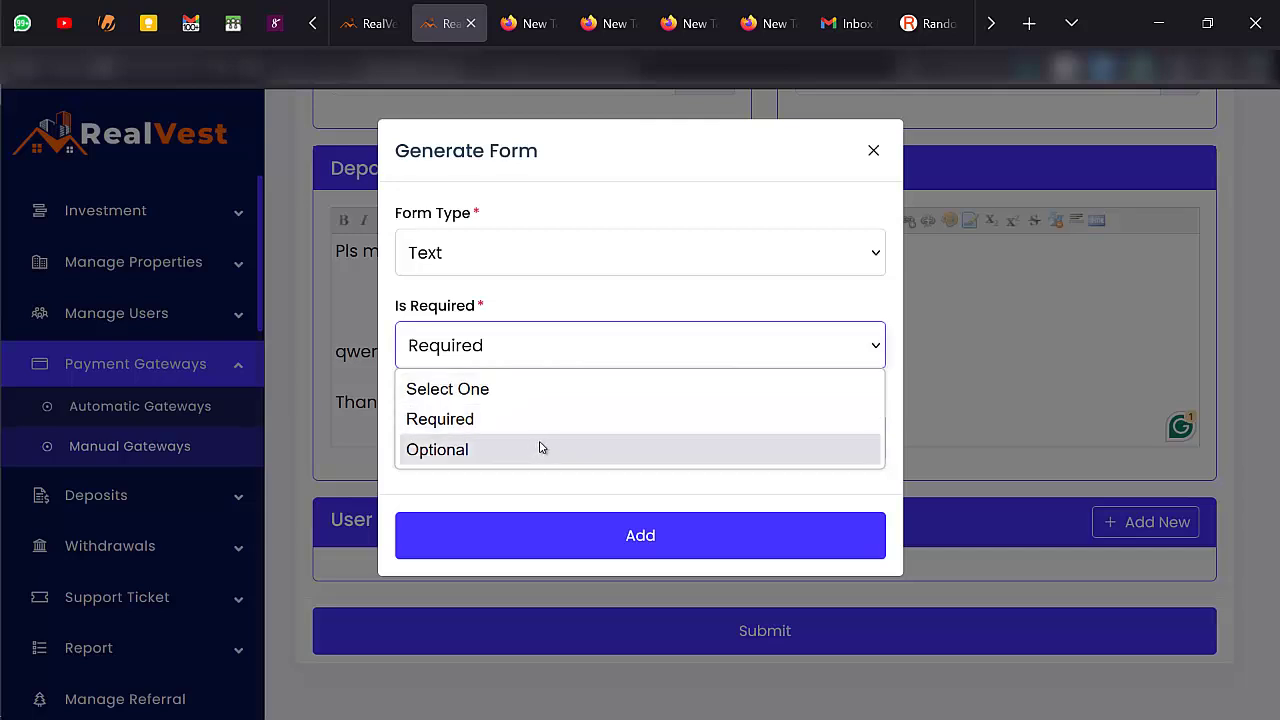
left_click(528, 369)
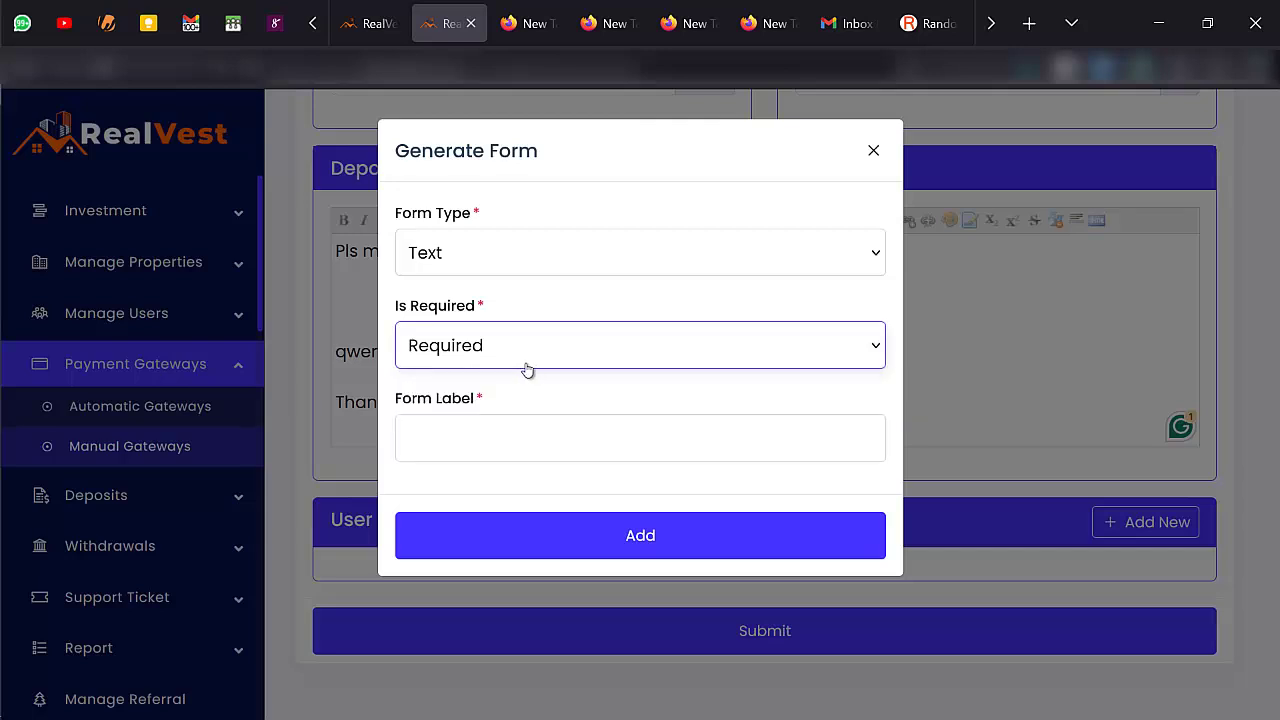
left_click(507, 435)
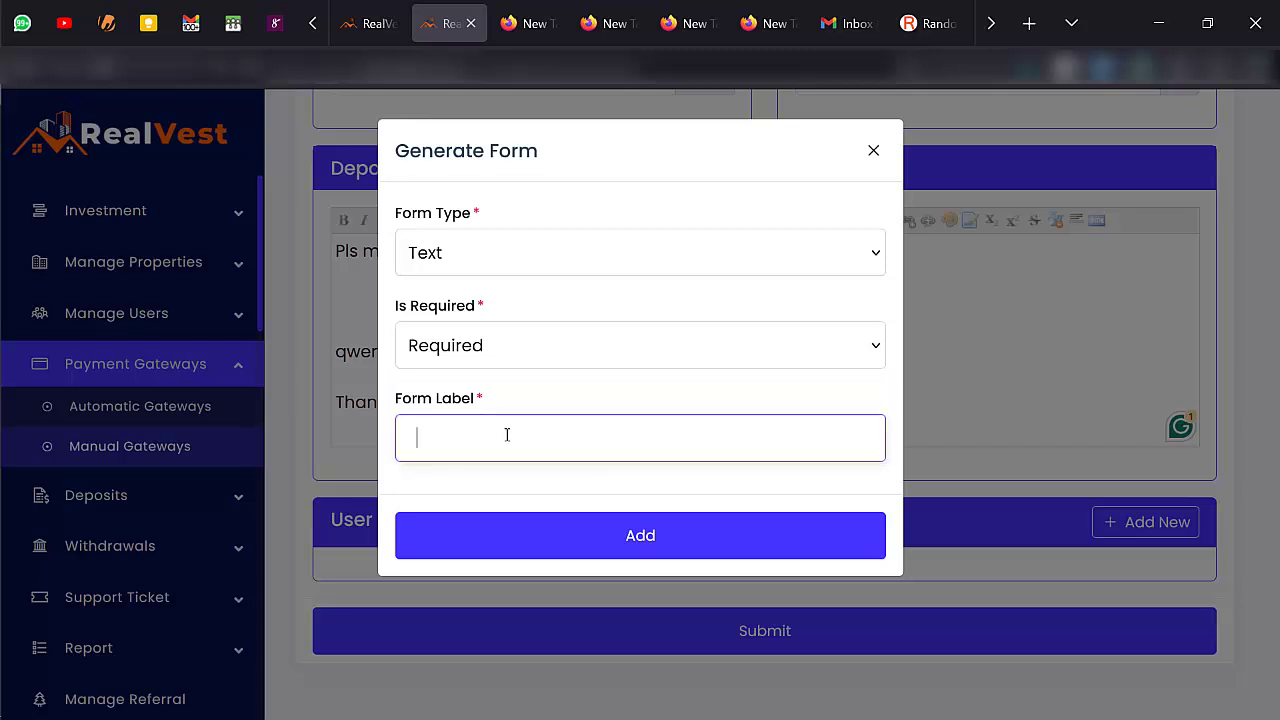
type("Na")
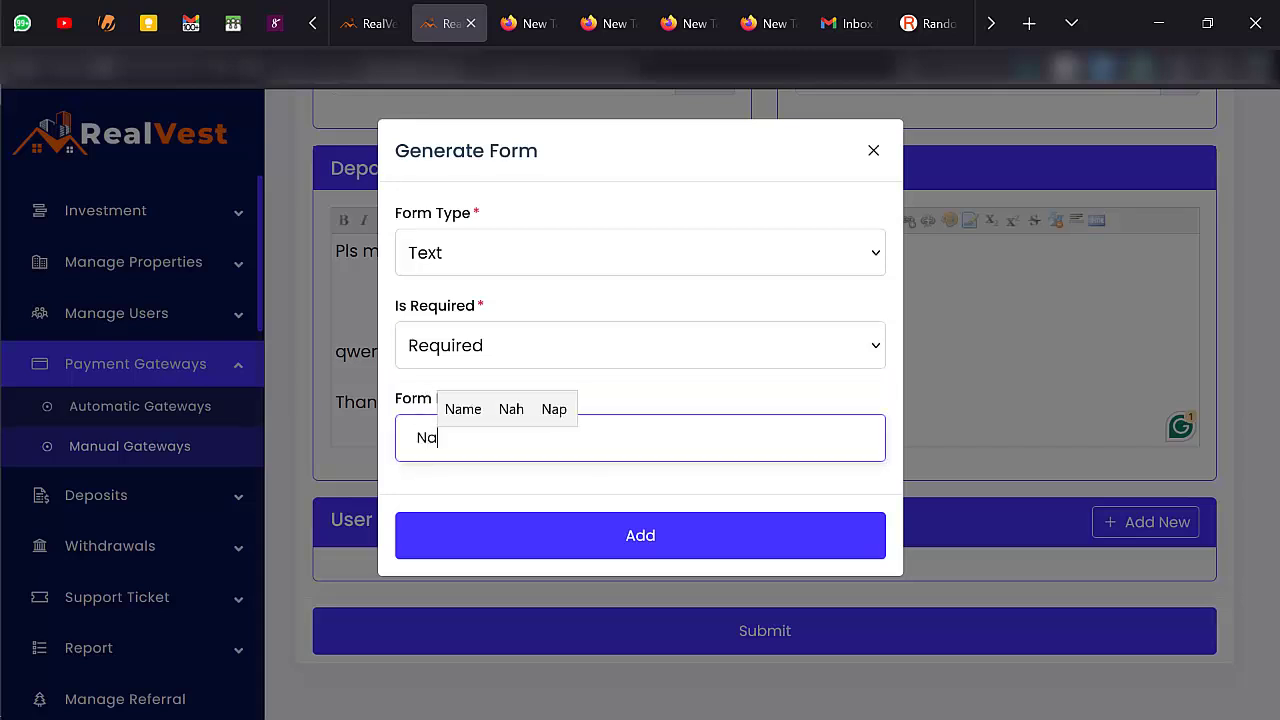
key("BackSpace")
key("BackSpace")
type("Full name")
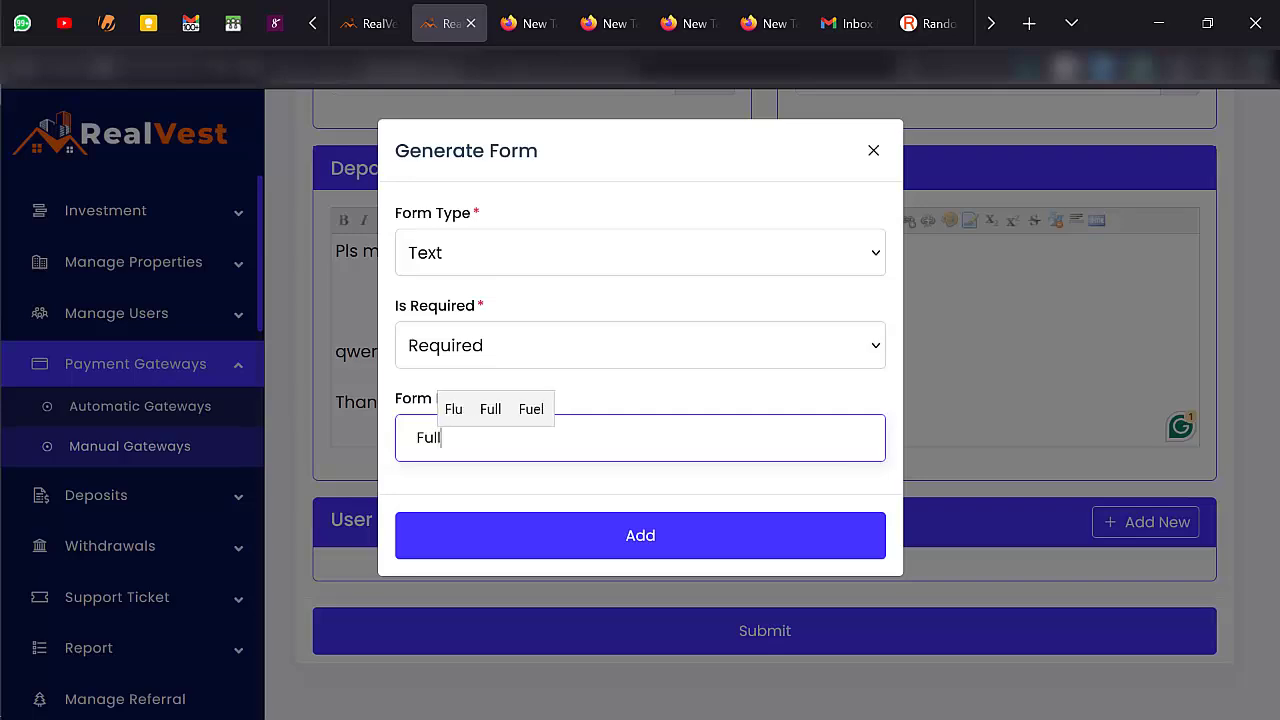
left_click(559, 540)
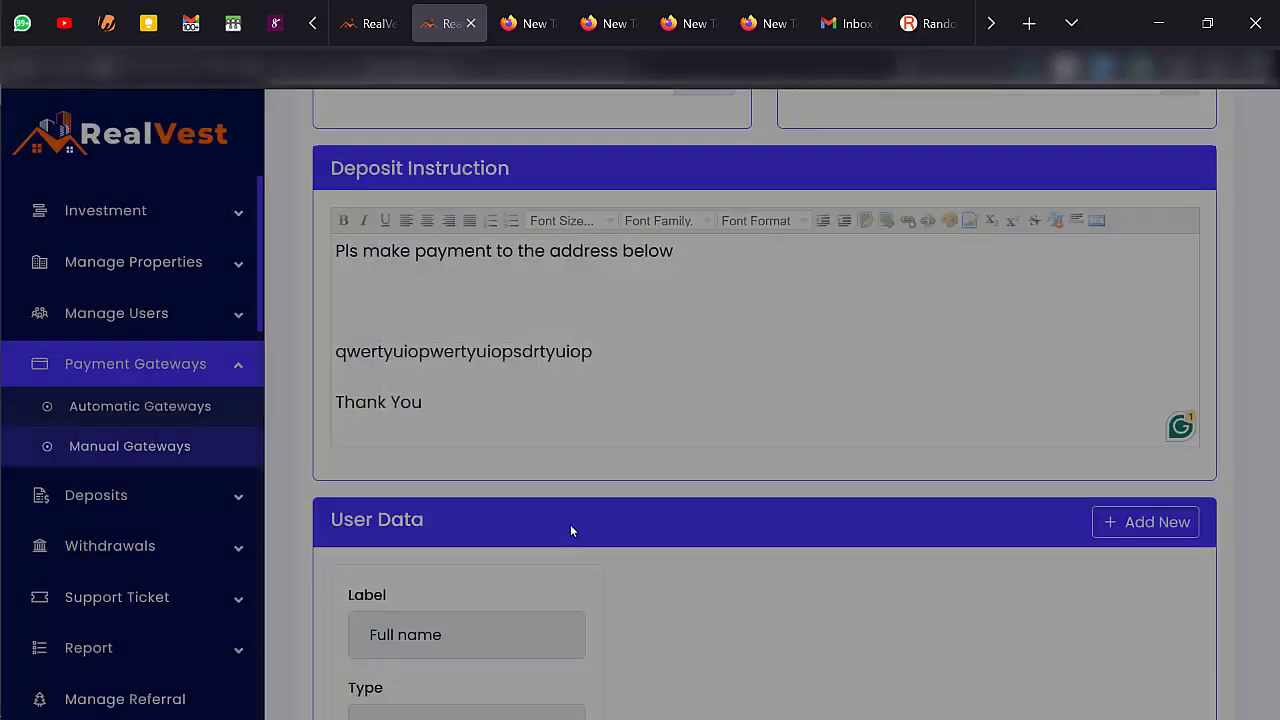
Add a required Text user-data field labelled 'EmAIL'.
left_click(1145, 522)
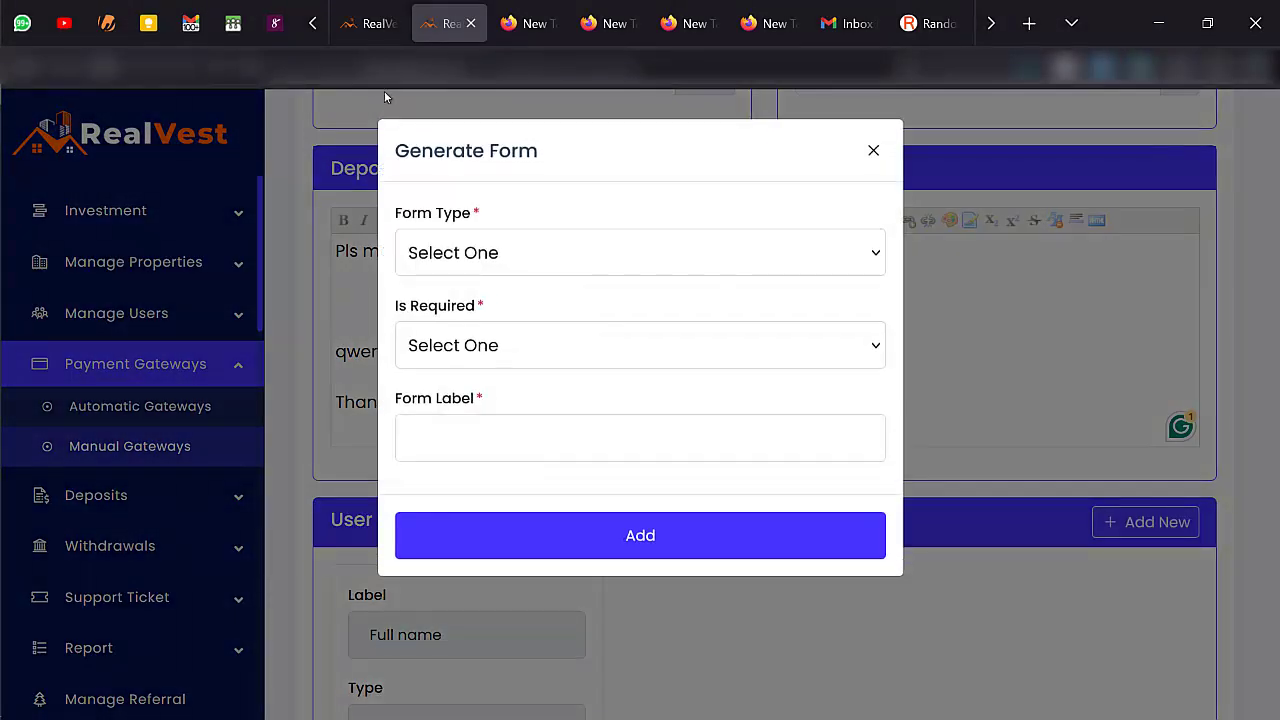
left_click(534, 255)
left_click(494, 337)
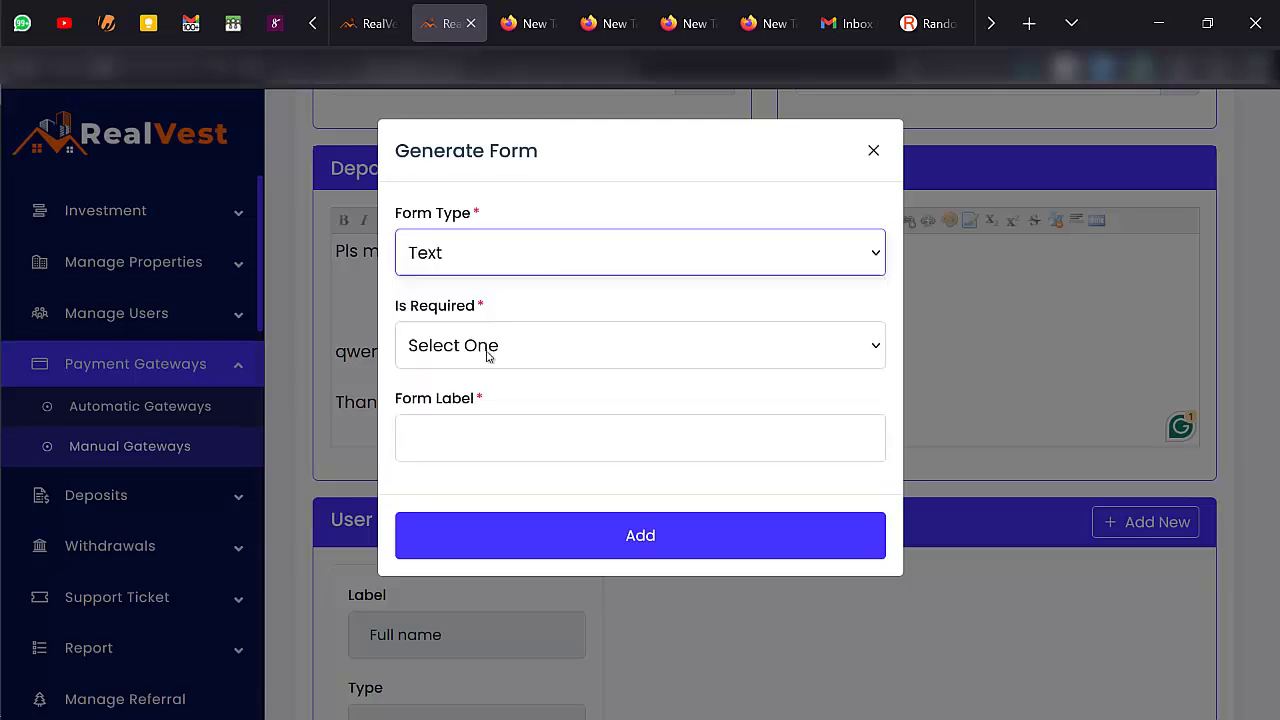
left_click(546, 358)
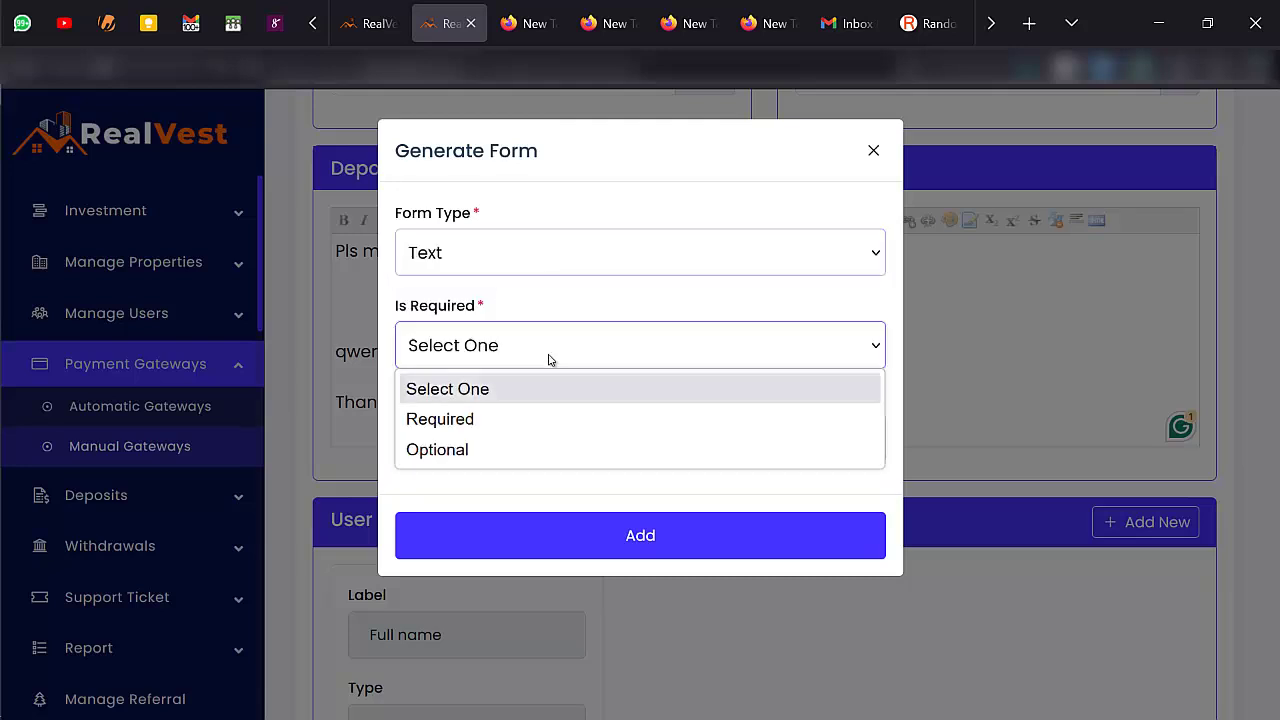
left_click(511, 421)
left_click(511, 437)
type("Emi")
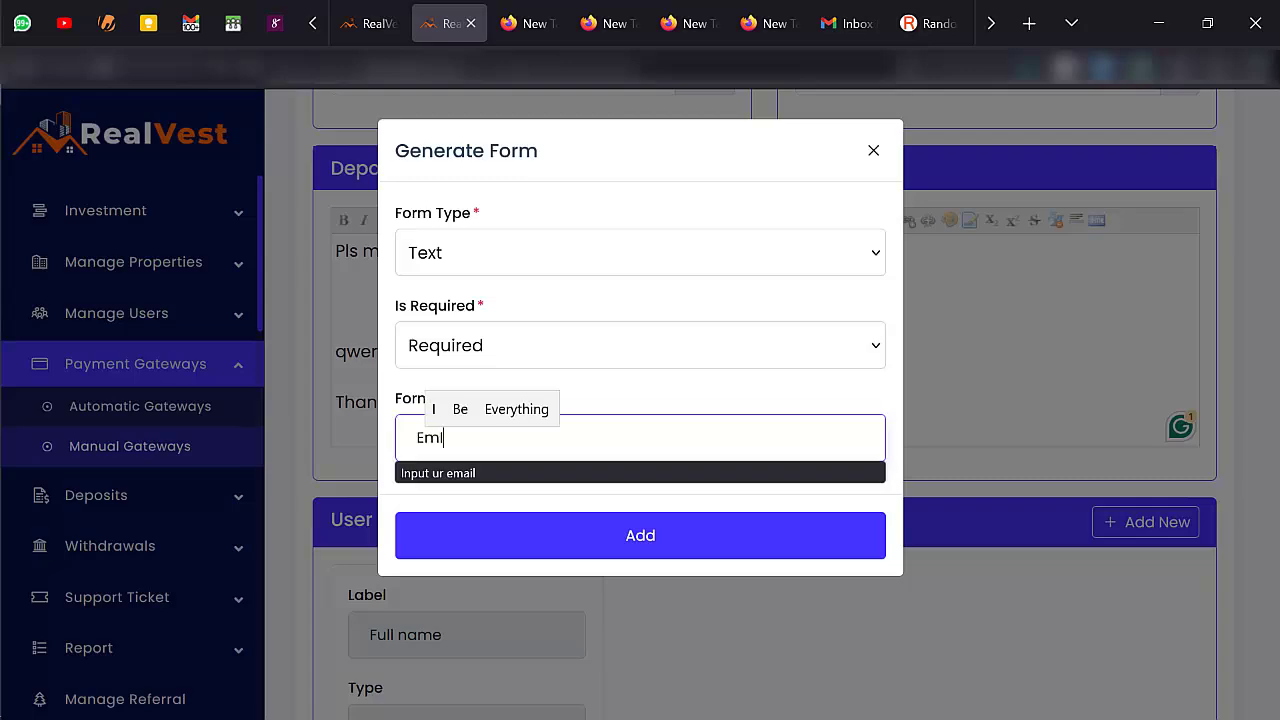
key("BackSpace")
type("l")
key("BackSpace")
type("AIL")
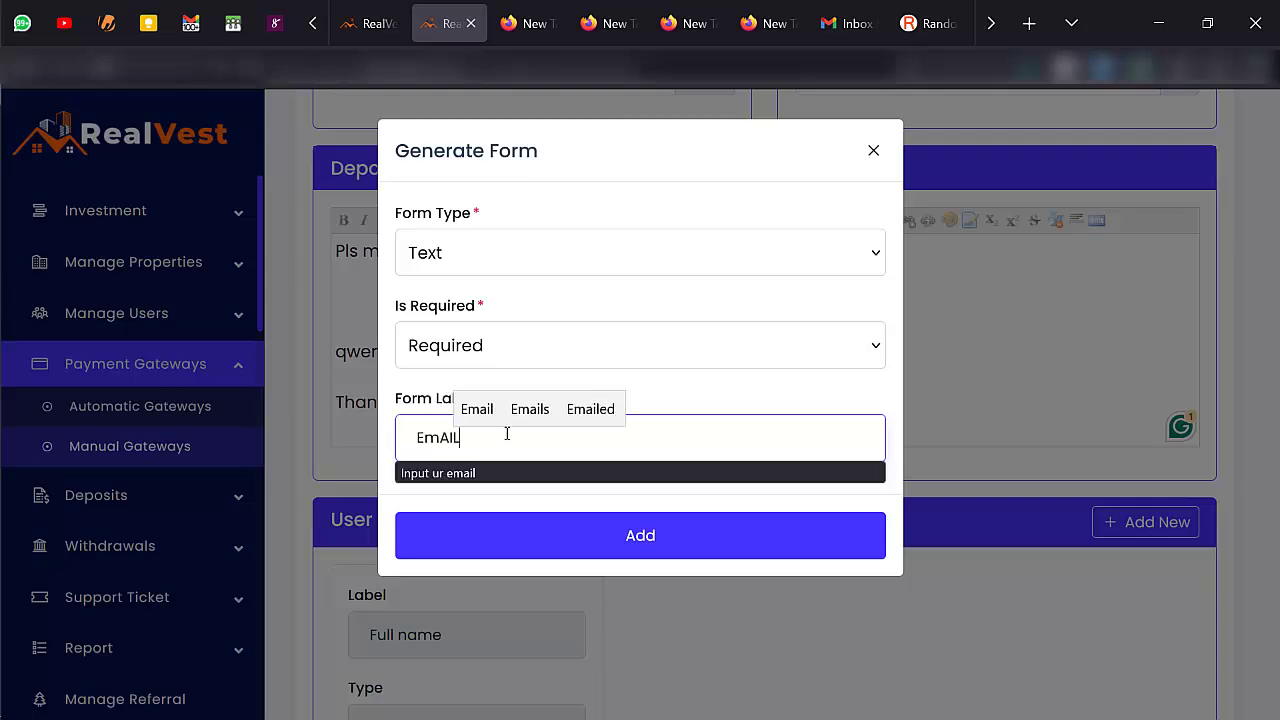
left_click(628, 538)
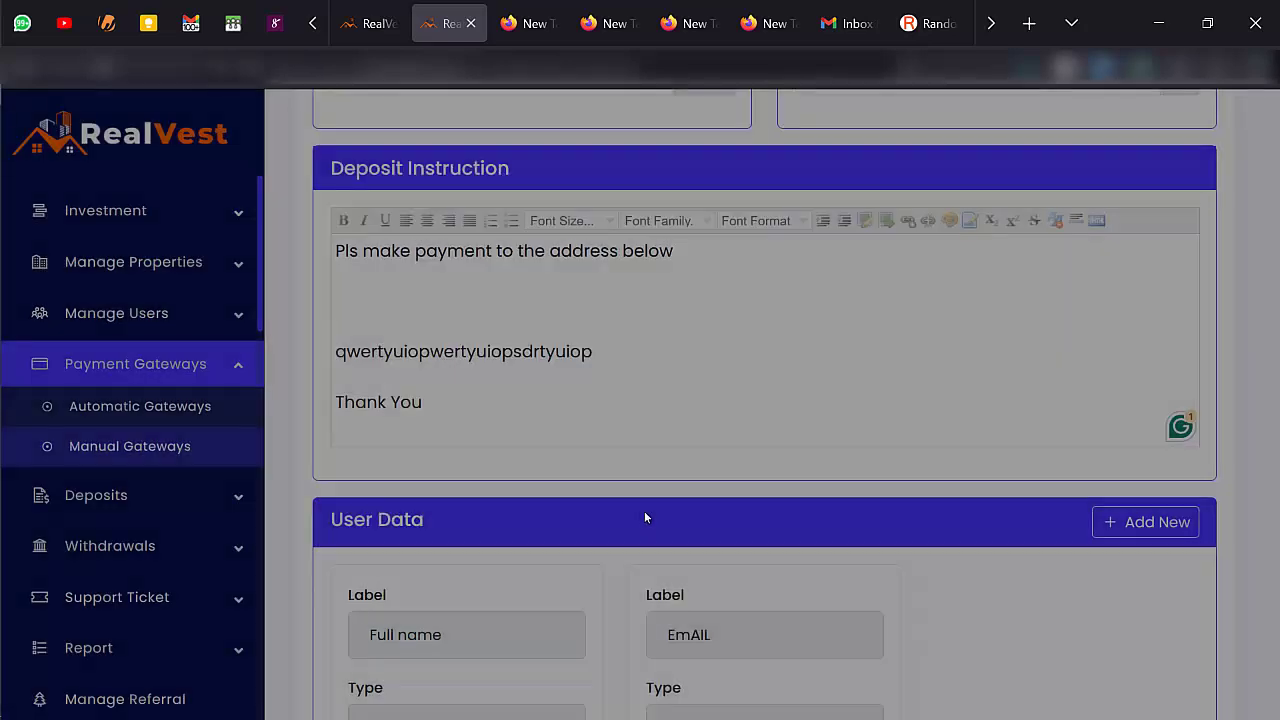
Start a required Radio user-data field labelled 'gENDER'.
left_click(1110, 521)
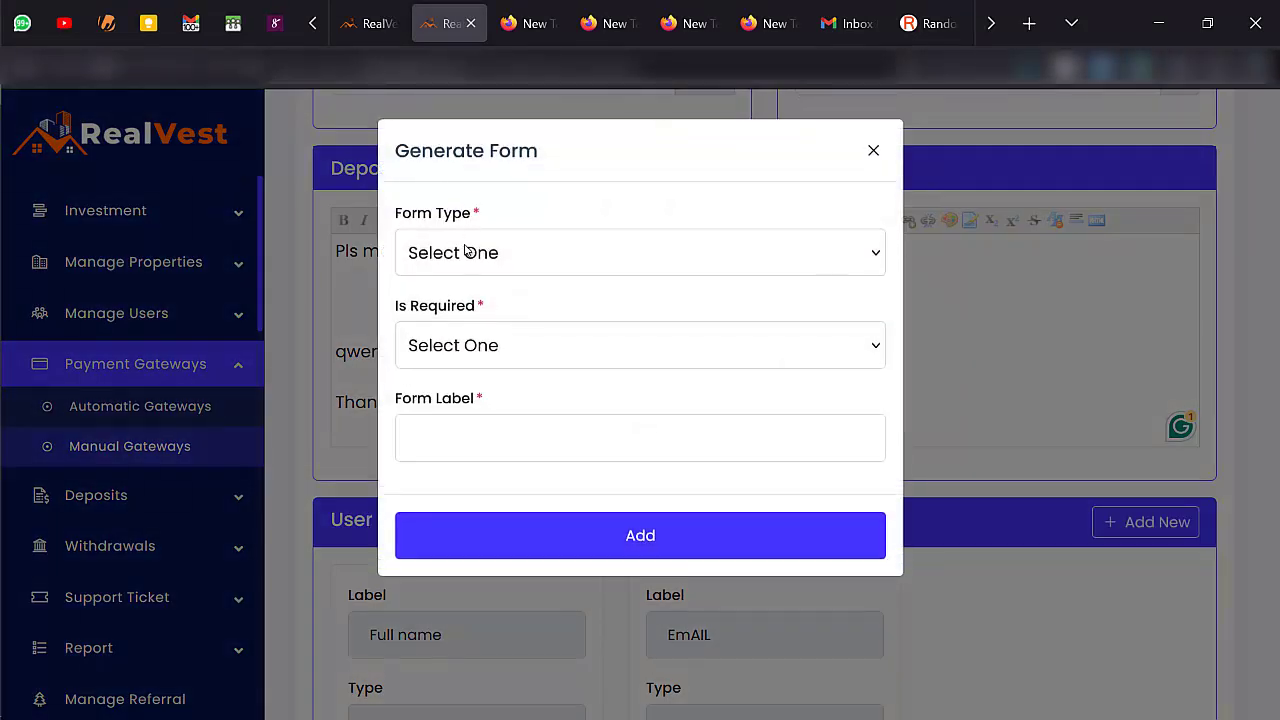
left_click(468, 250)
key("Escape")
left_click(453, 361)
left_click(480, 260)
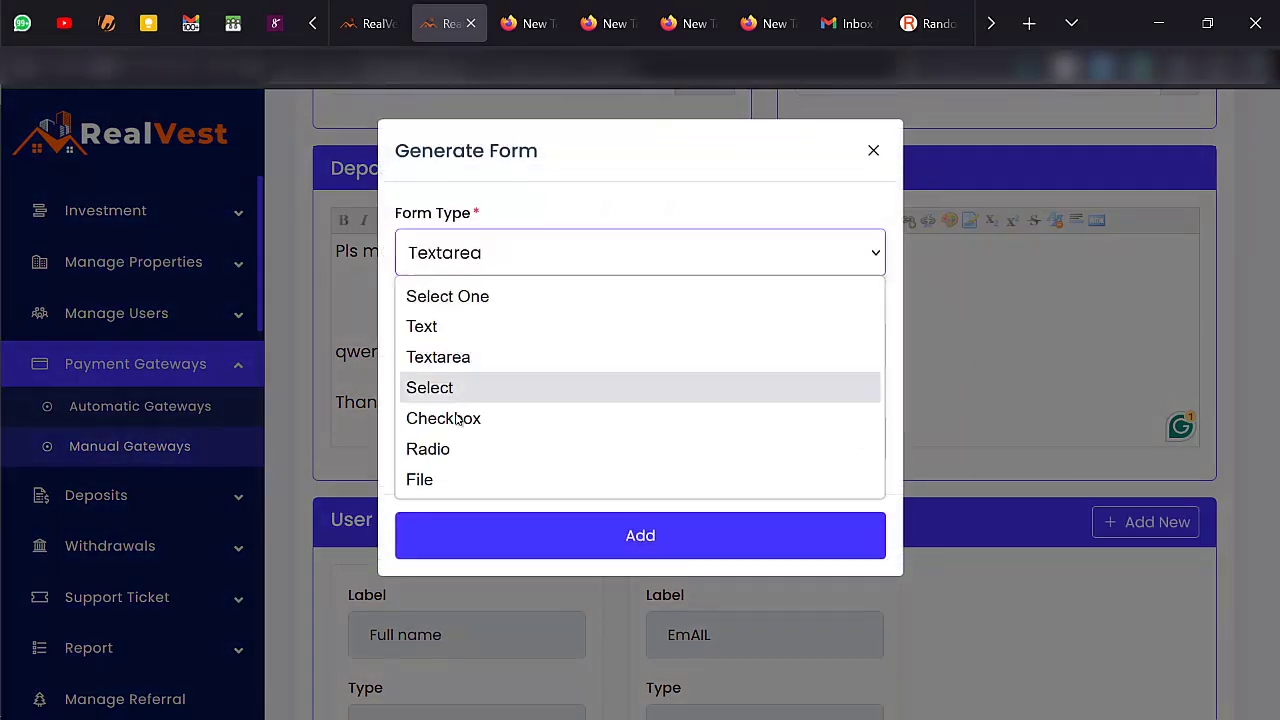
left_click(454, 442)
left_click(455, 424)
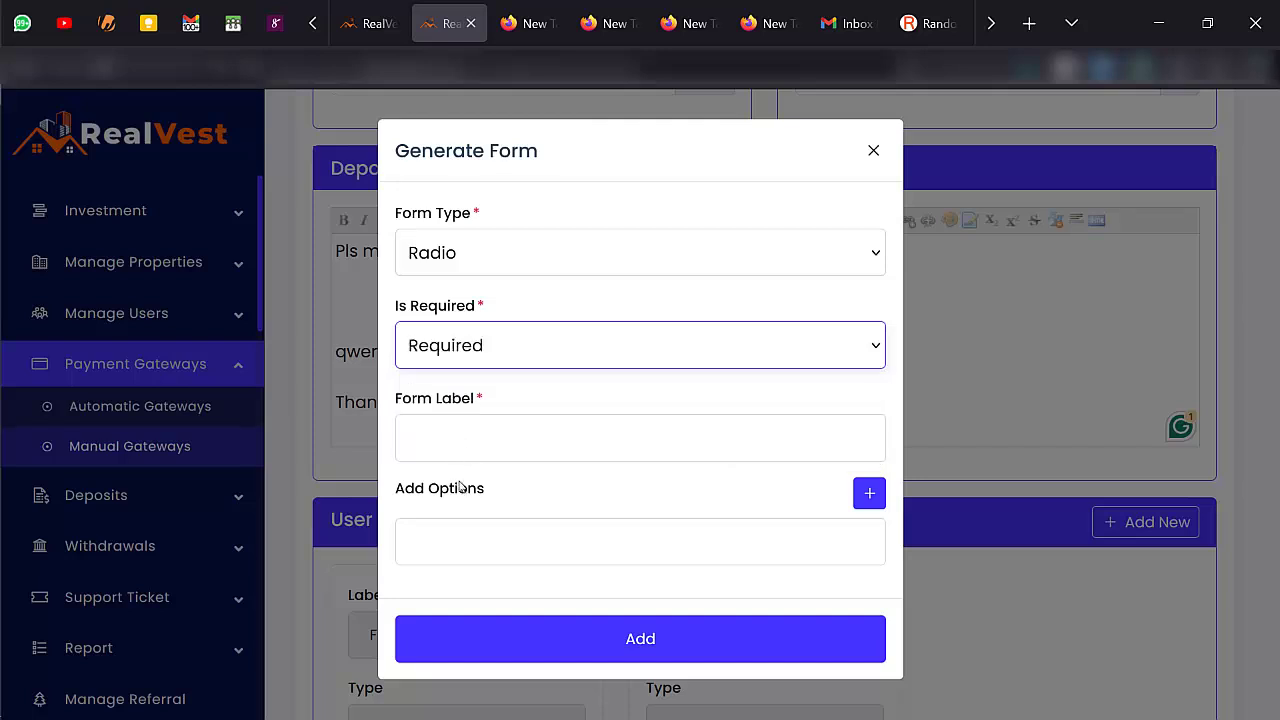
left_click(466, 436)
type("gENDER")
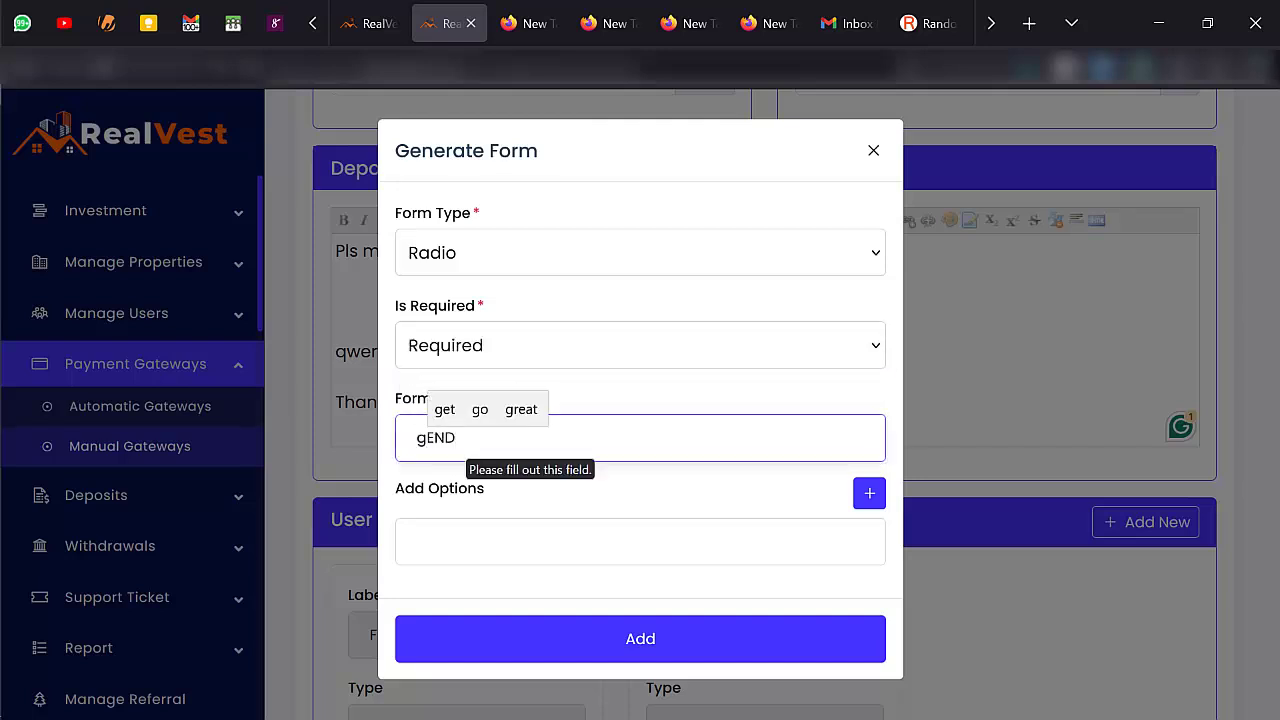
Give the gENDER field options 'mALE' and 'Female' and add it to user data.
left_click(475, 551)
type("mALE")
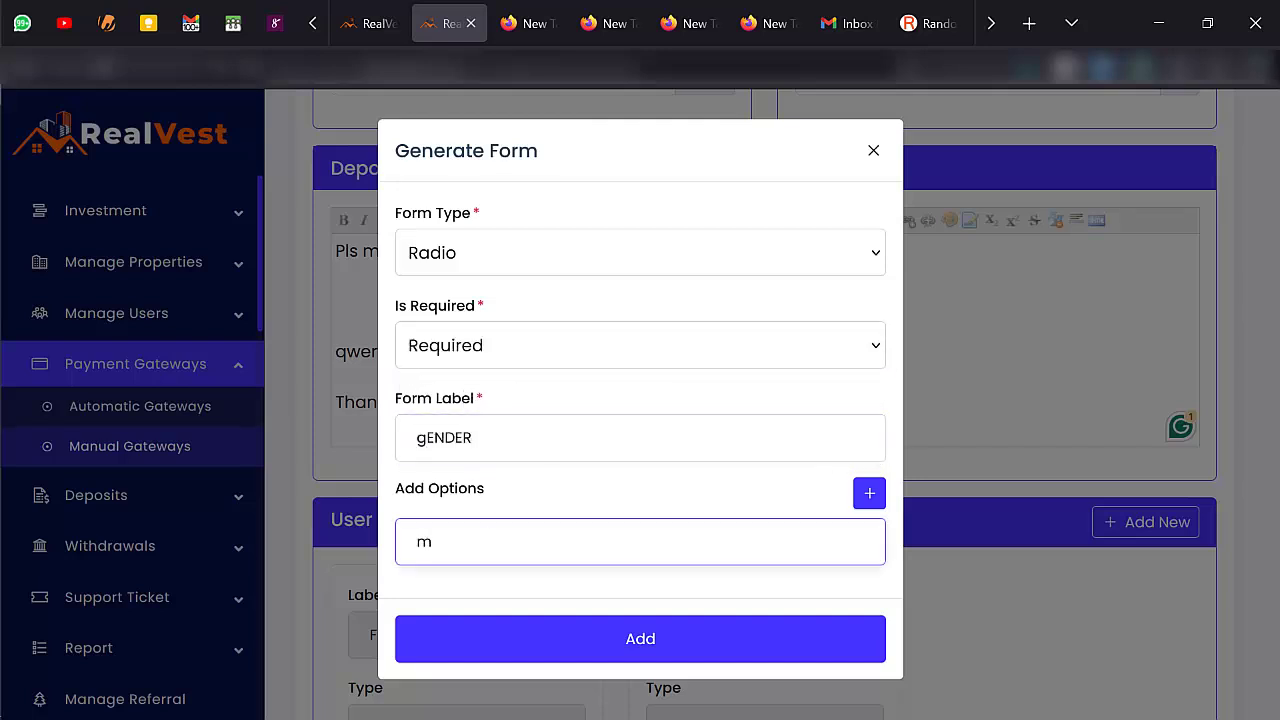
left_click(870, 493)
scroll(590, 573, "down", 1)
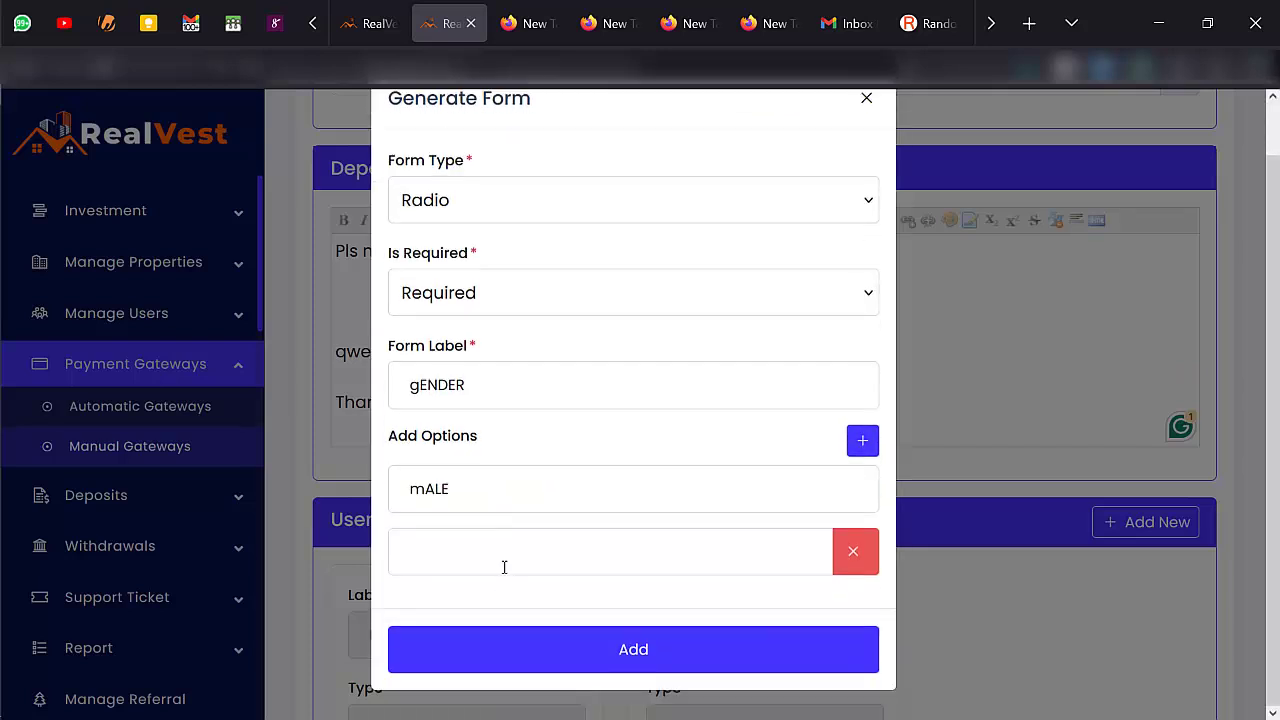
left_click(506, 560)
type("Female")
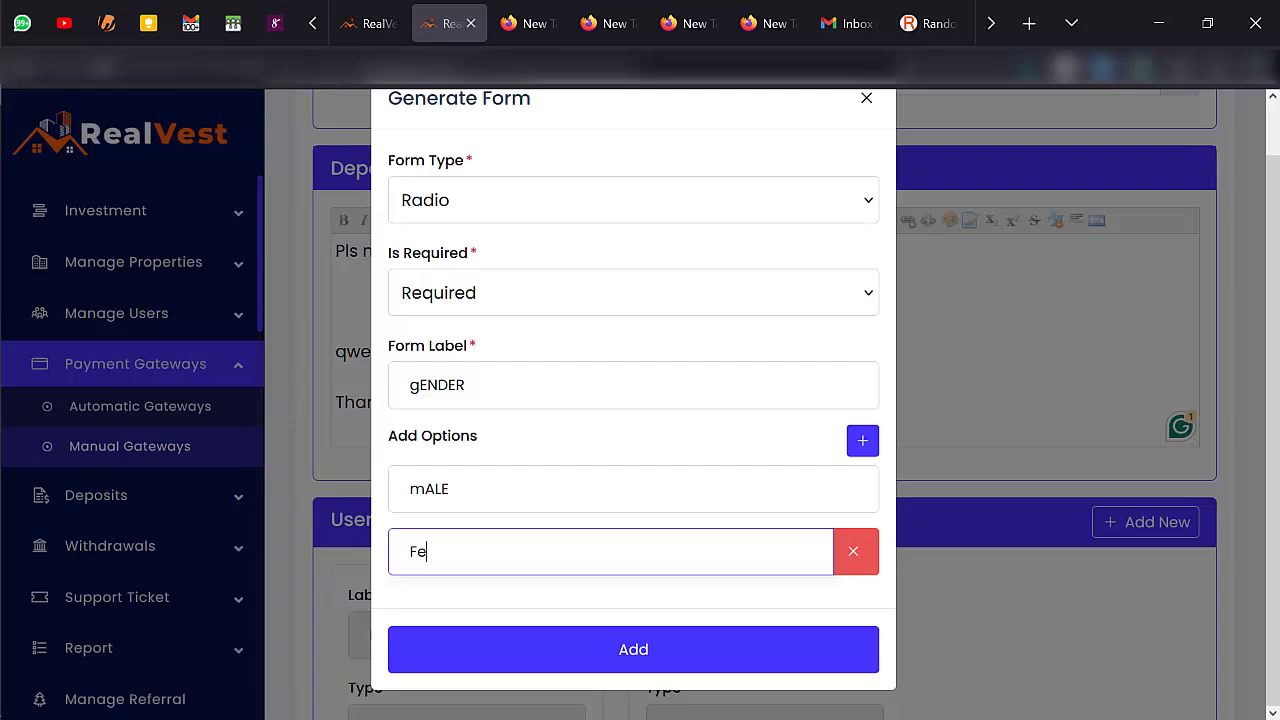
left_click(491, 646)
scroll(457, 470, "down", 3)
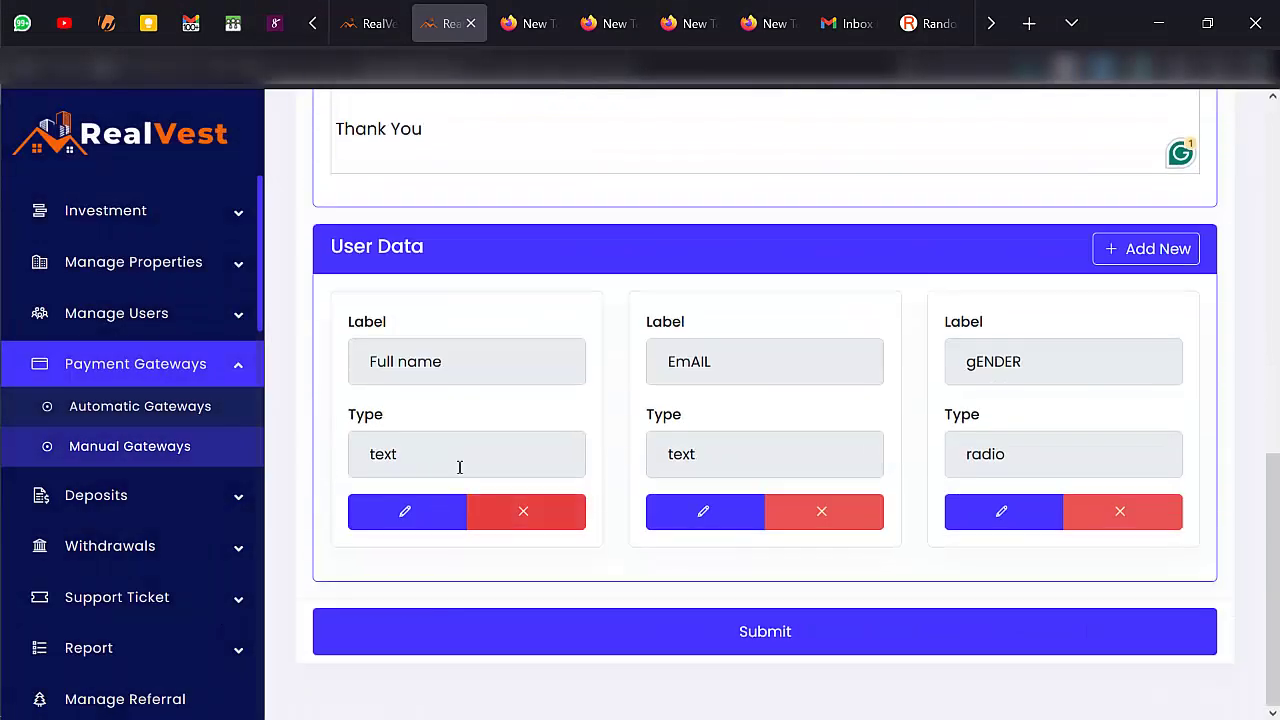
Submit the eth market manual gateway, then open Deposits > Pending Deposits.
left_click(750, 637)
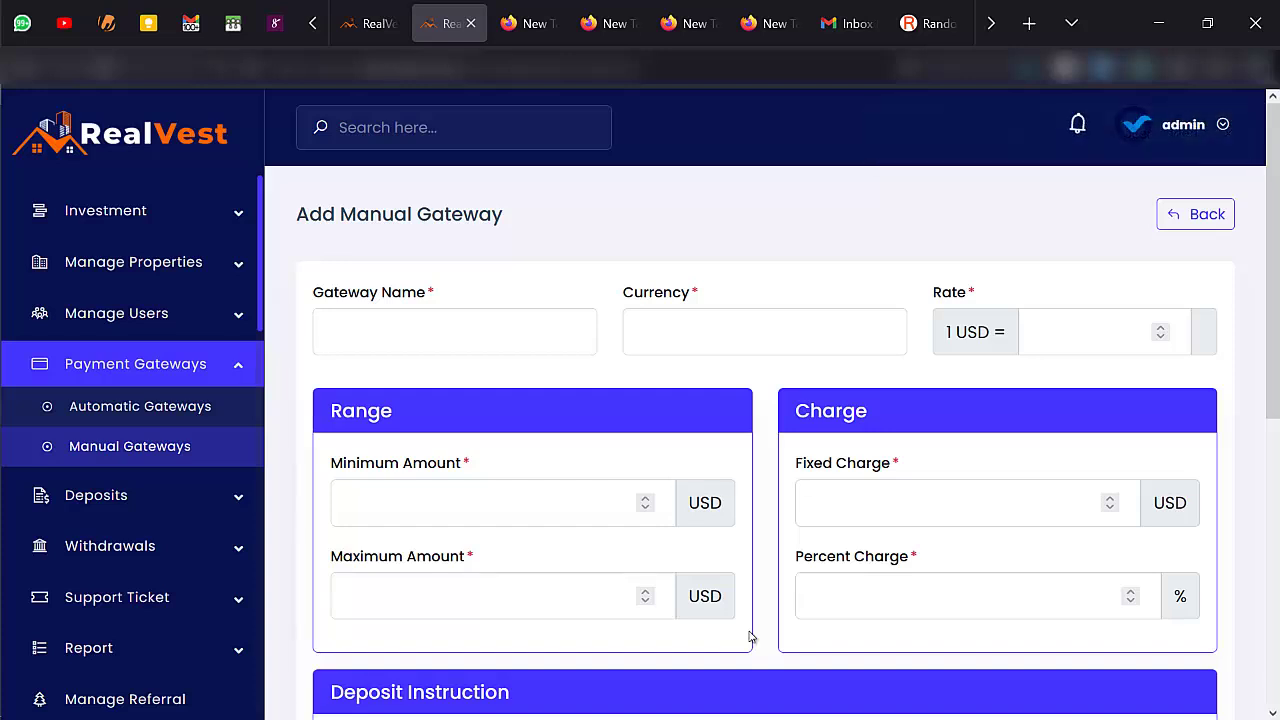
scroll(591, 627, "down", 3)
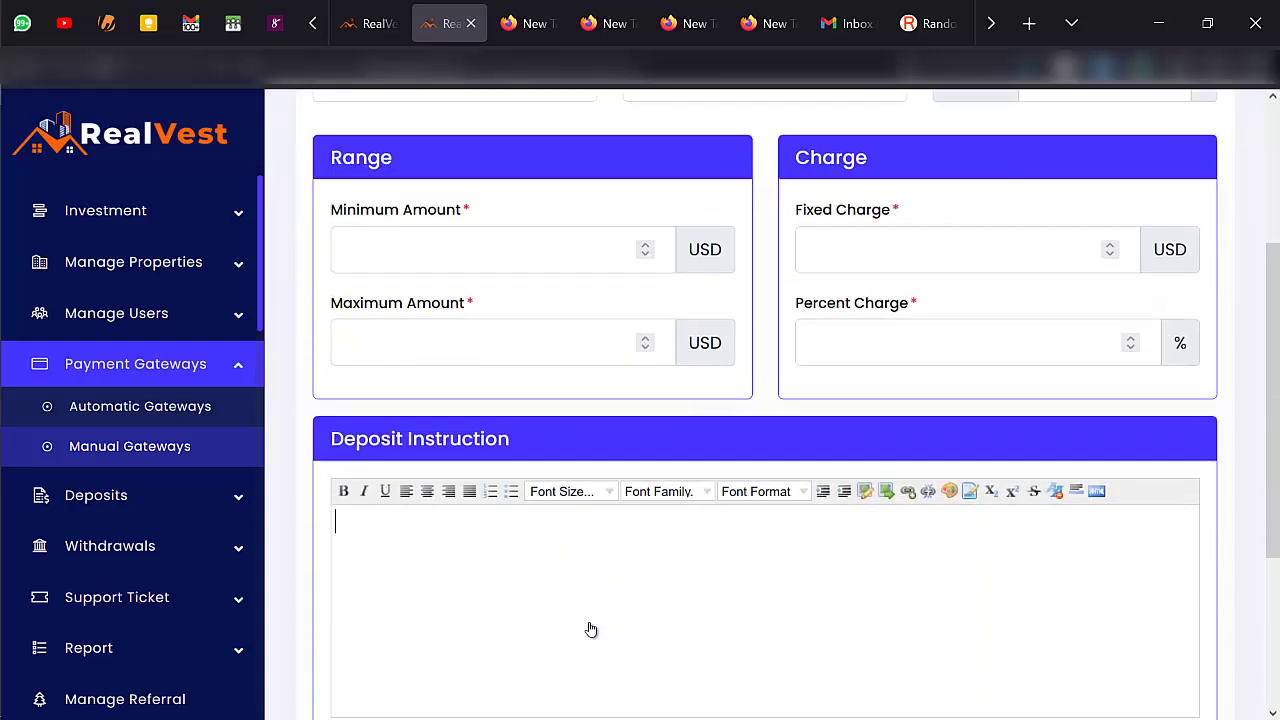
scroll(591, 629, "down", 3)
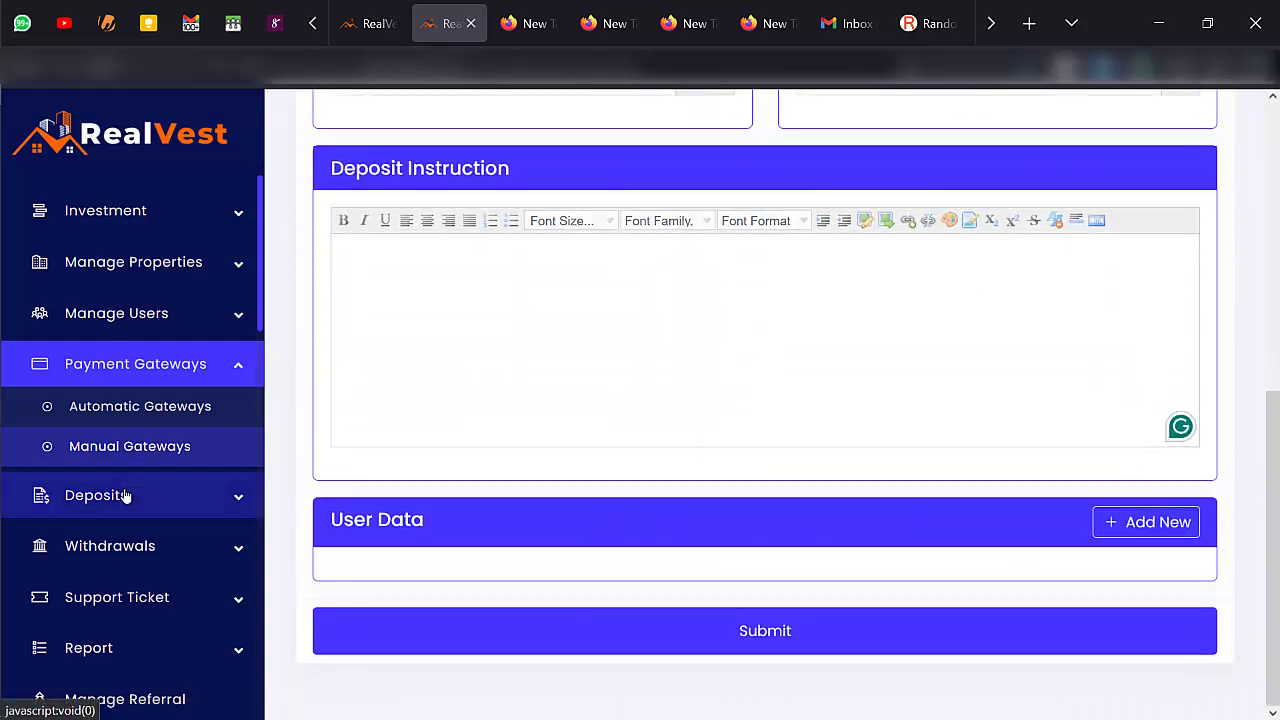
left_click(125, 495)
left_click(127, 538)
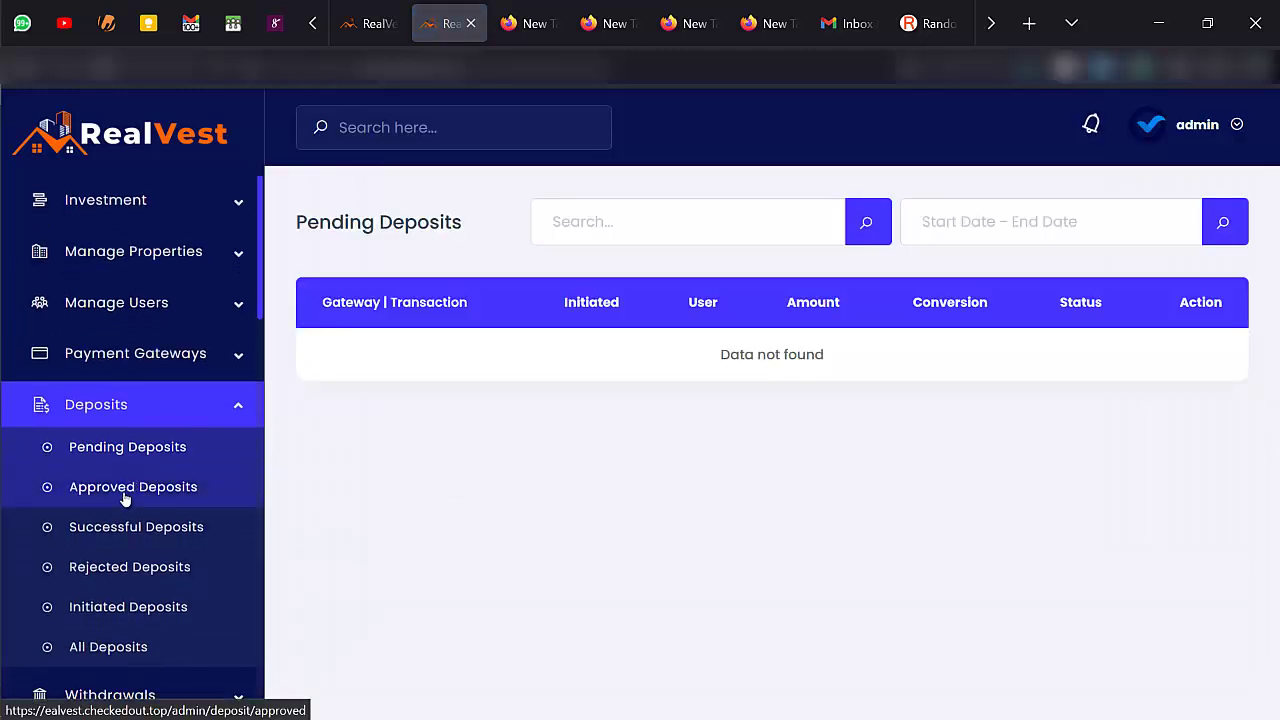
Check Approved Deposits (one BTC MARKET deposit, 5,407.00 USD), then open Withdrawal Methods.
left_click(125, 490)
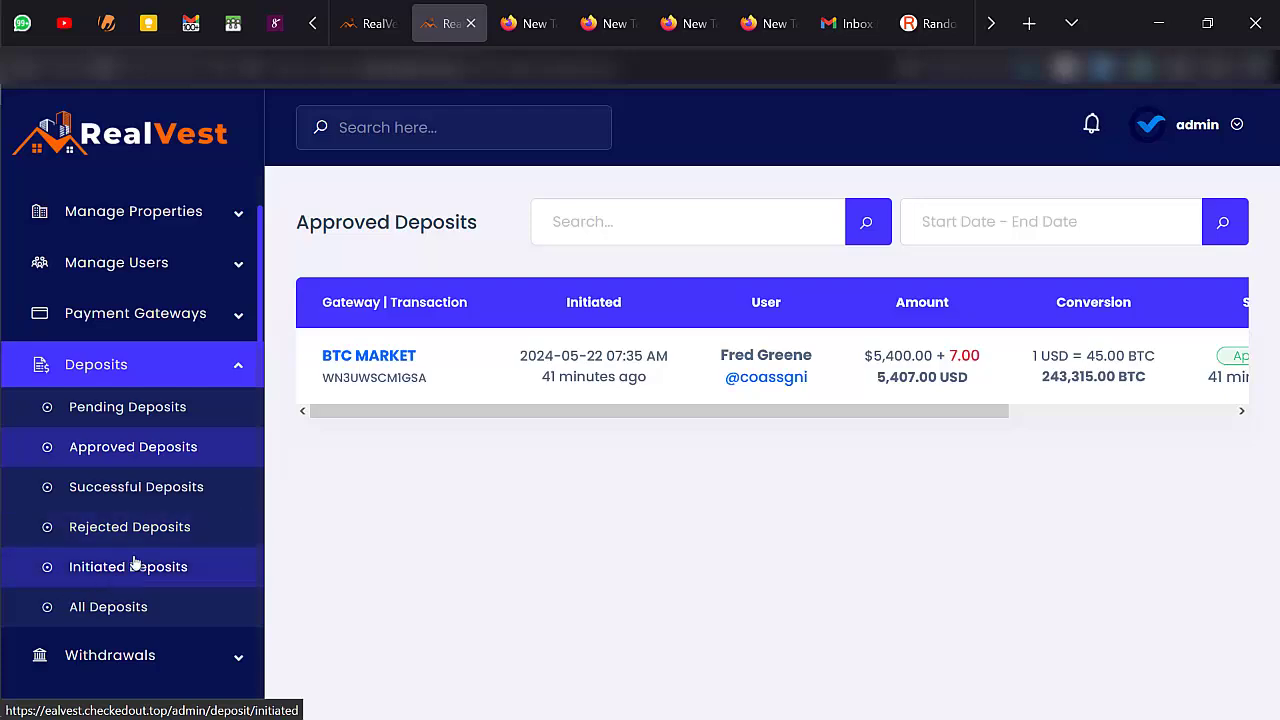
scroll(131, 566, "down", 3)
scroll(130, 470, "up", 2)
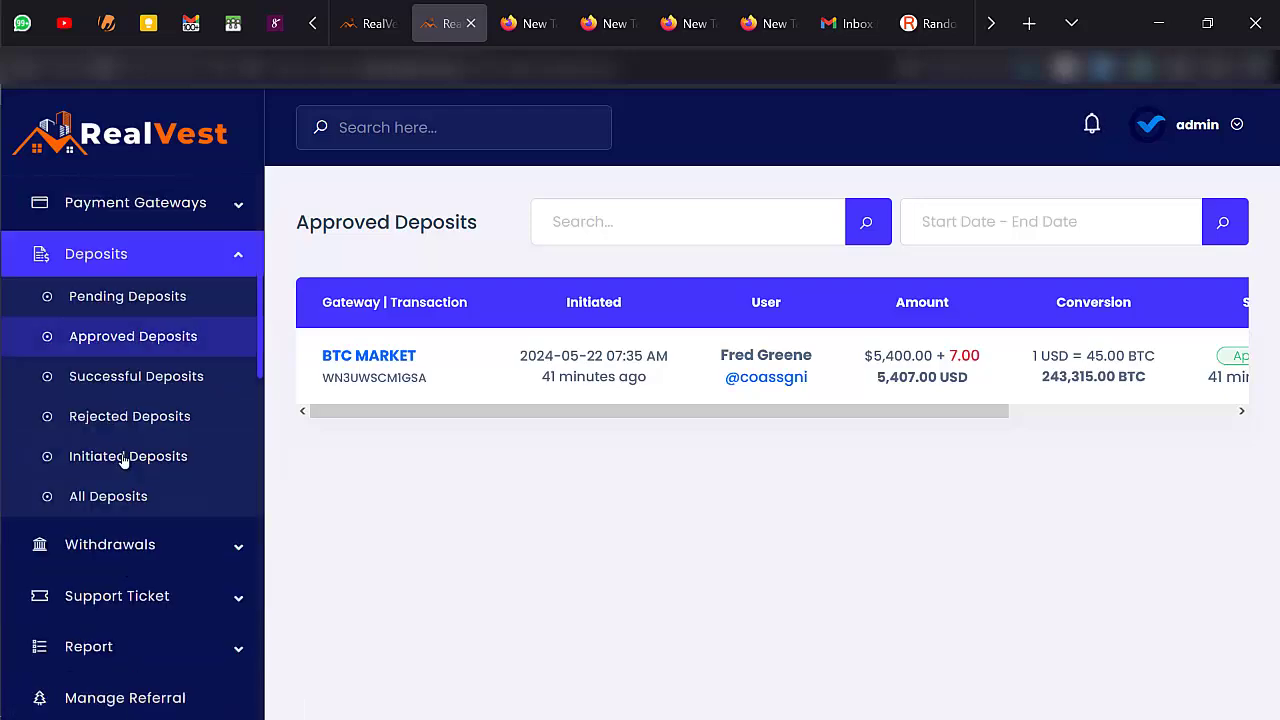
left_click(154, 543)
scroll(160, 503, "down", 3)
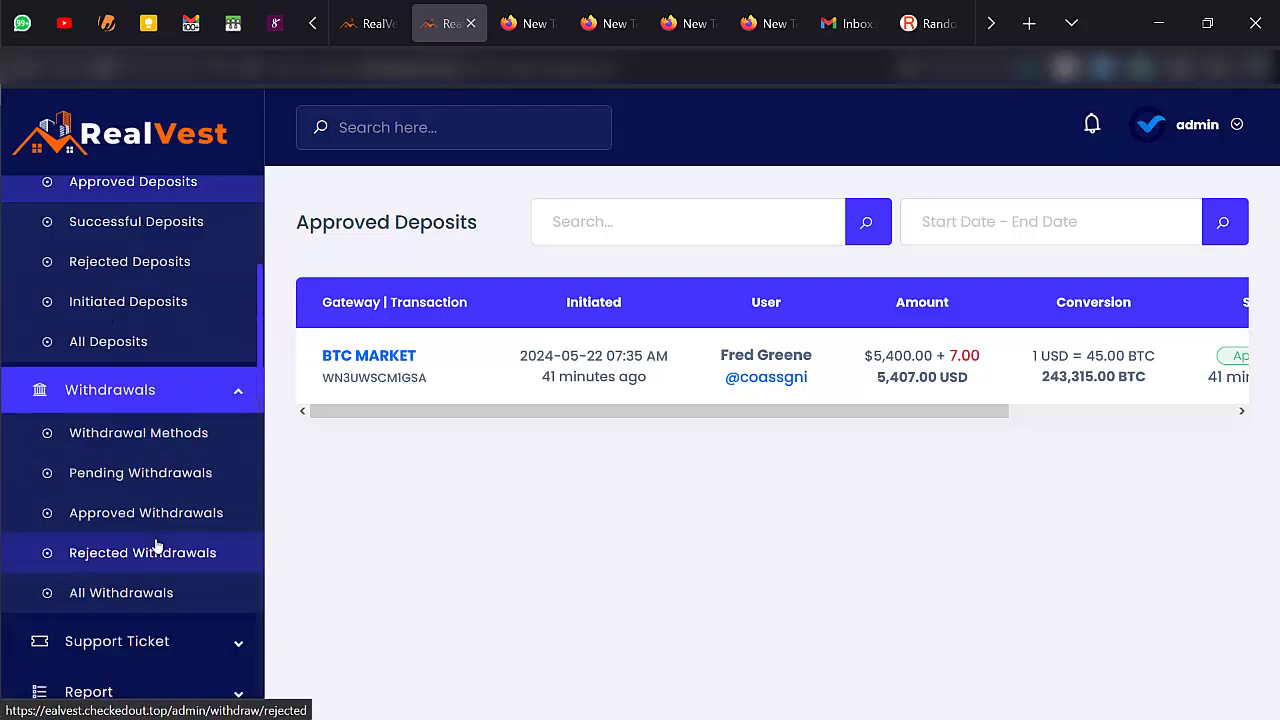
left_click(167, 444)
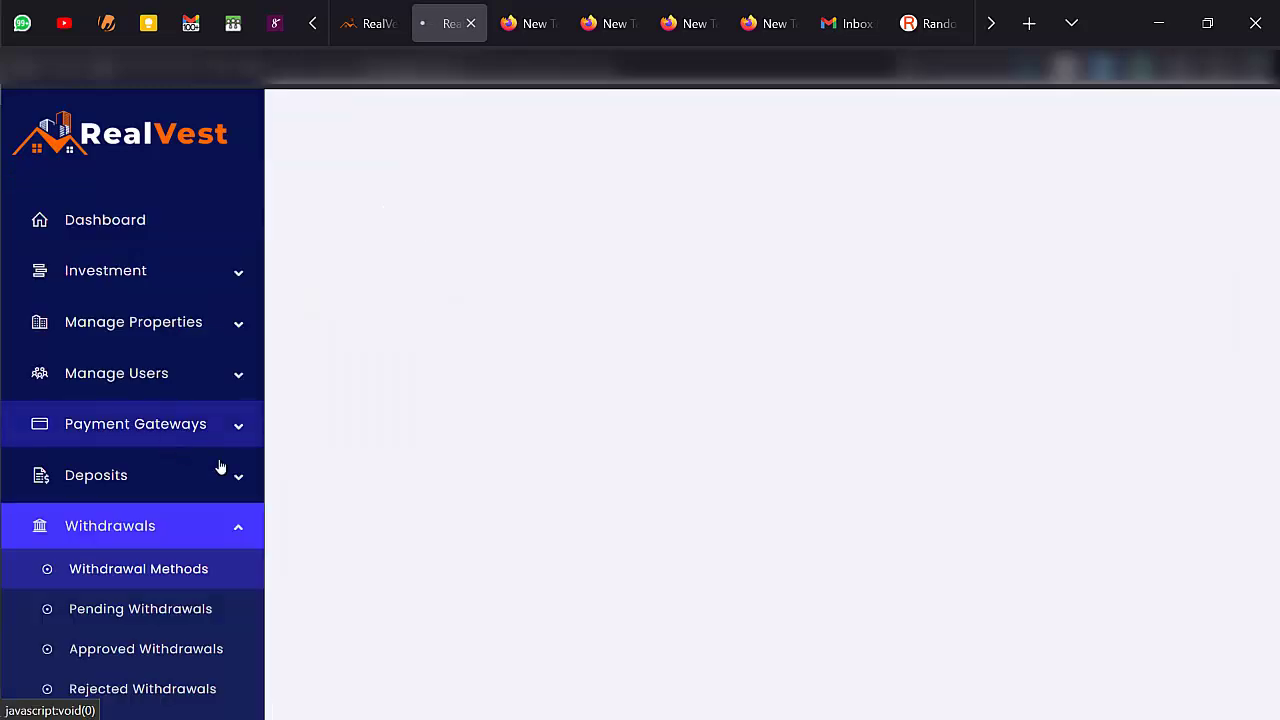
Start a new withdrawal method and name it 'Crypto'.
left_click(1200, 224)
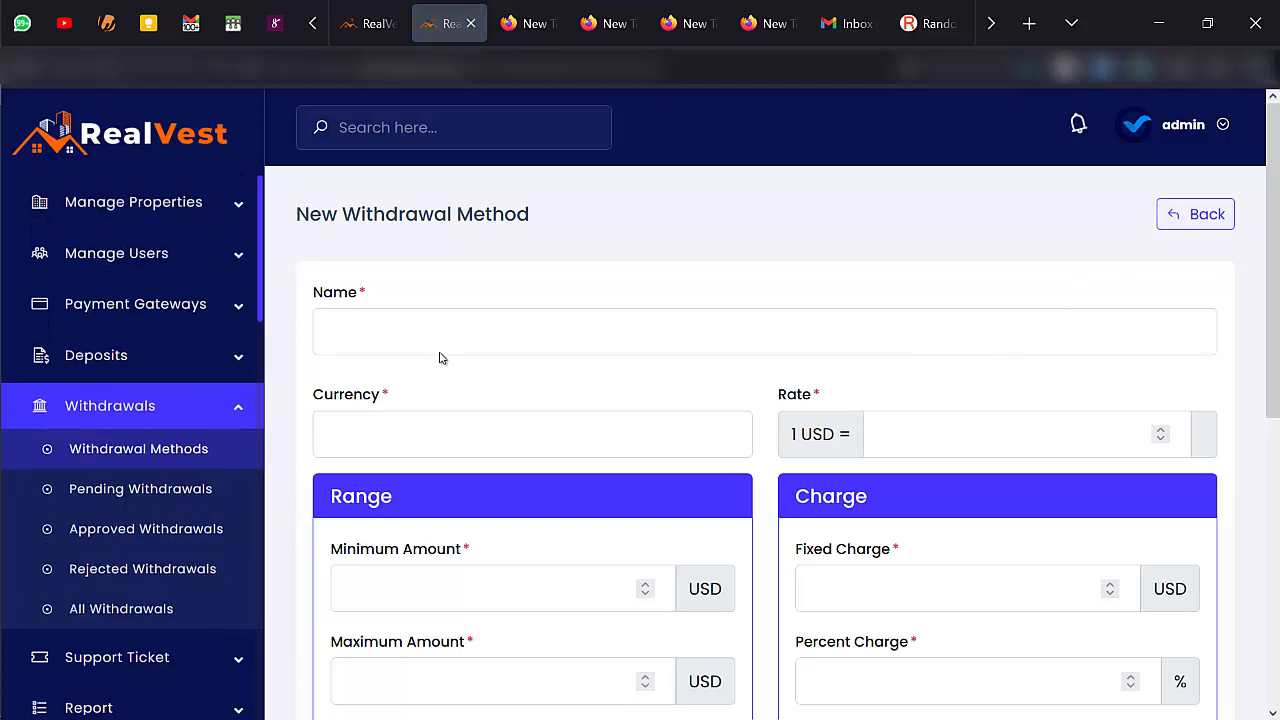
left_click(446, 331)
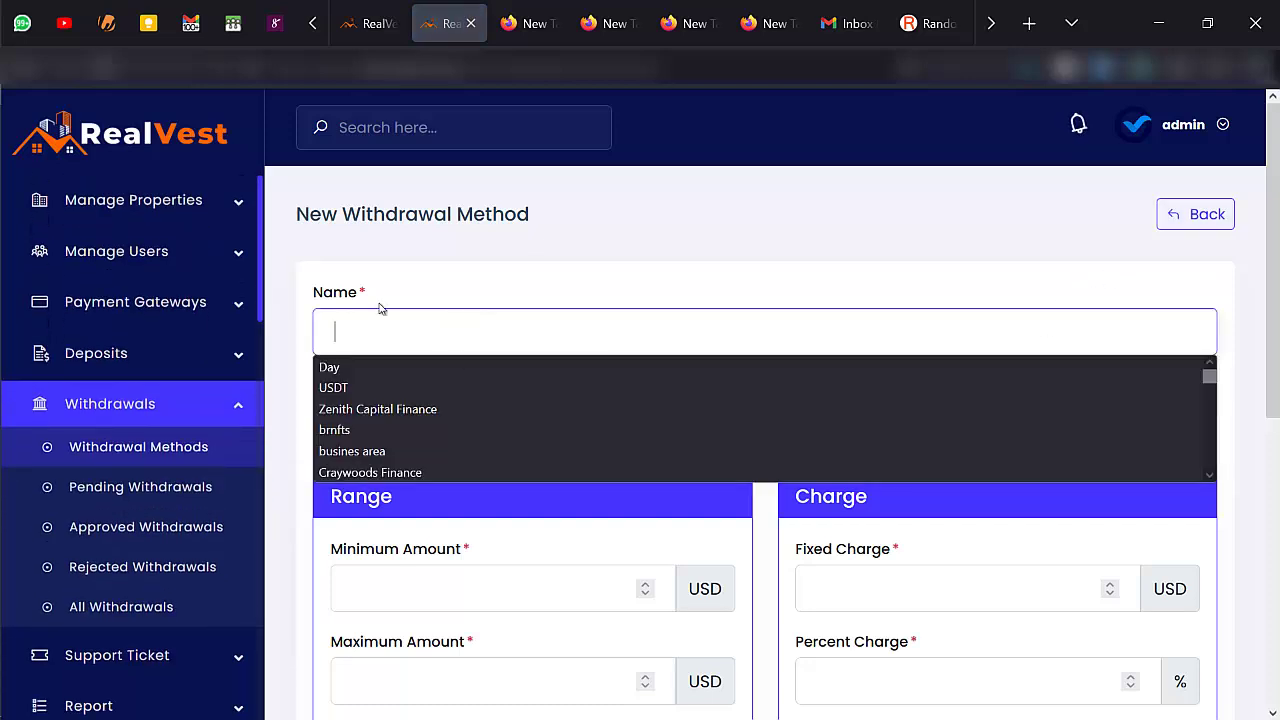
left_click(391, 386)
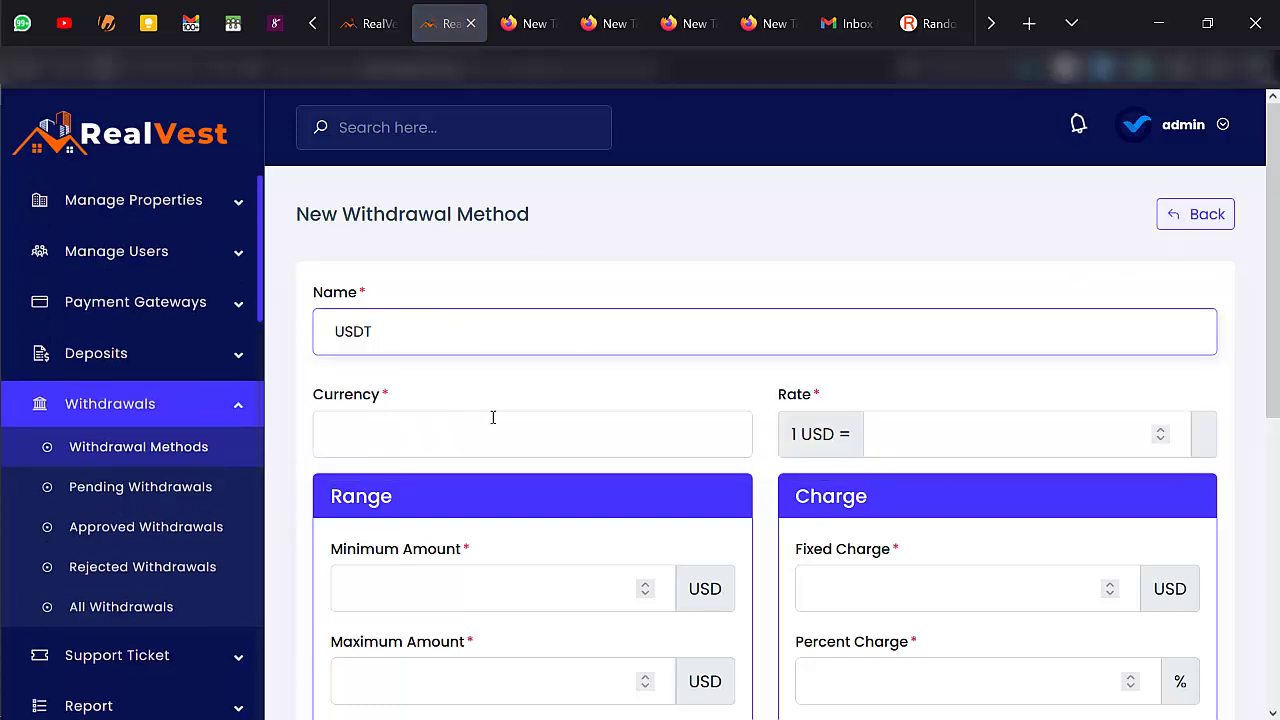
left_click(447, 418)
left_click(455, 443)
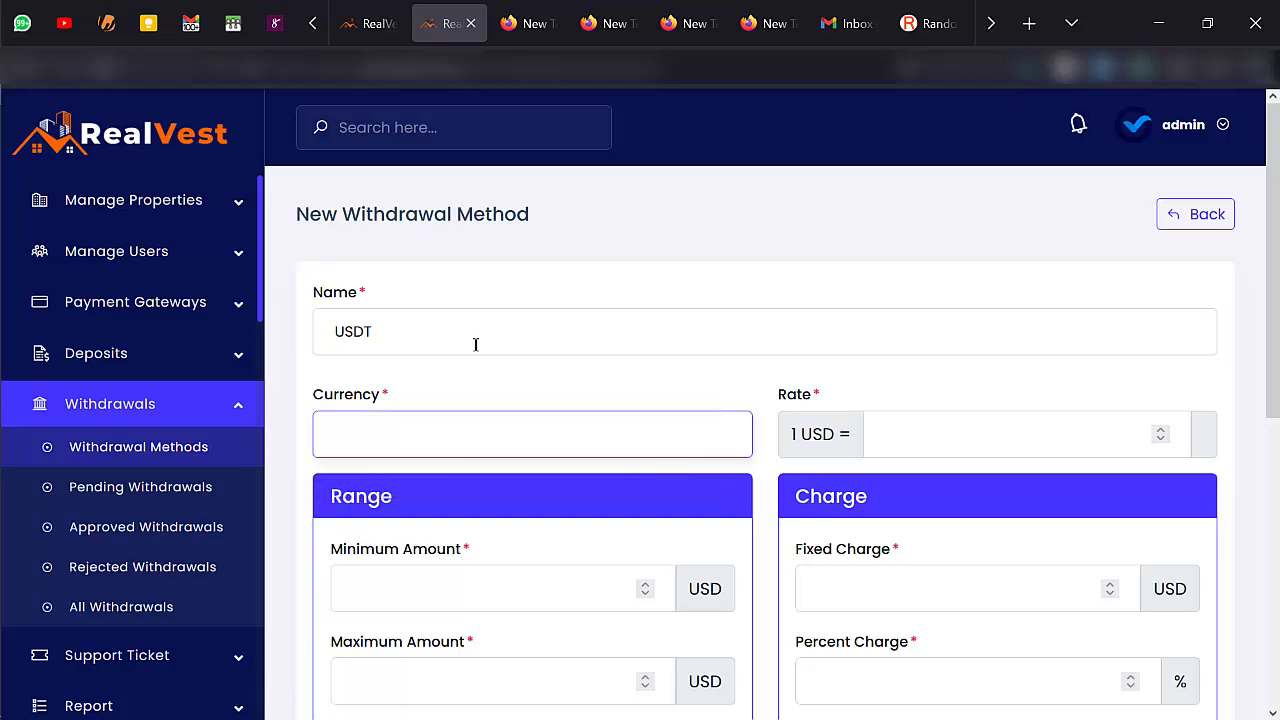
double_click(475, 336)
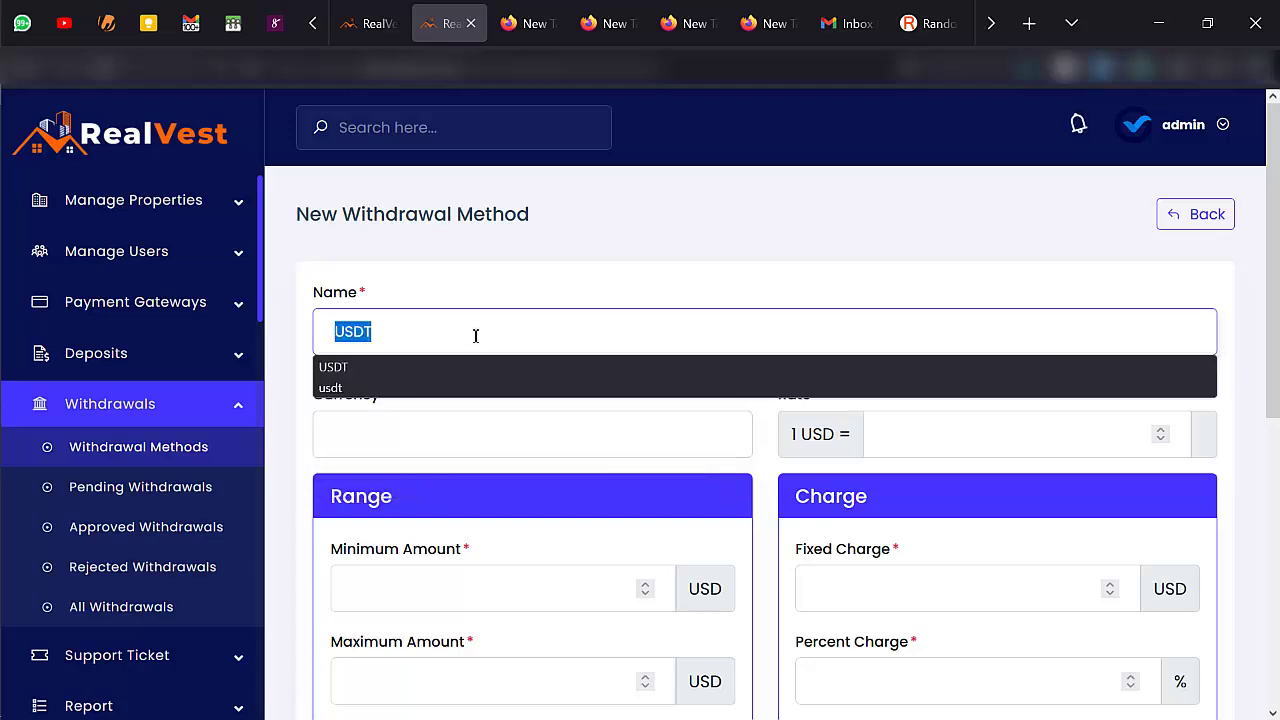
type("Crypto")
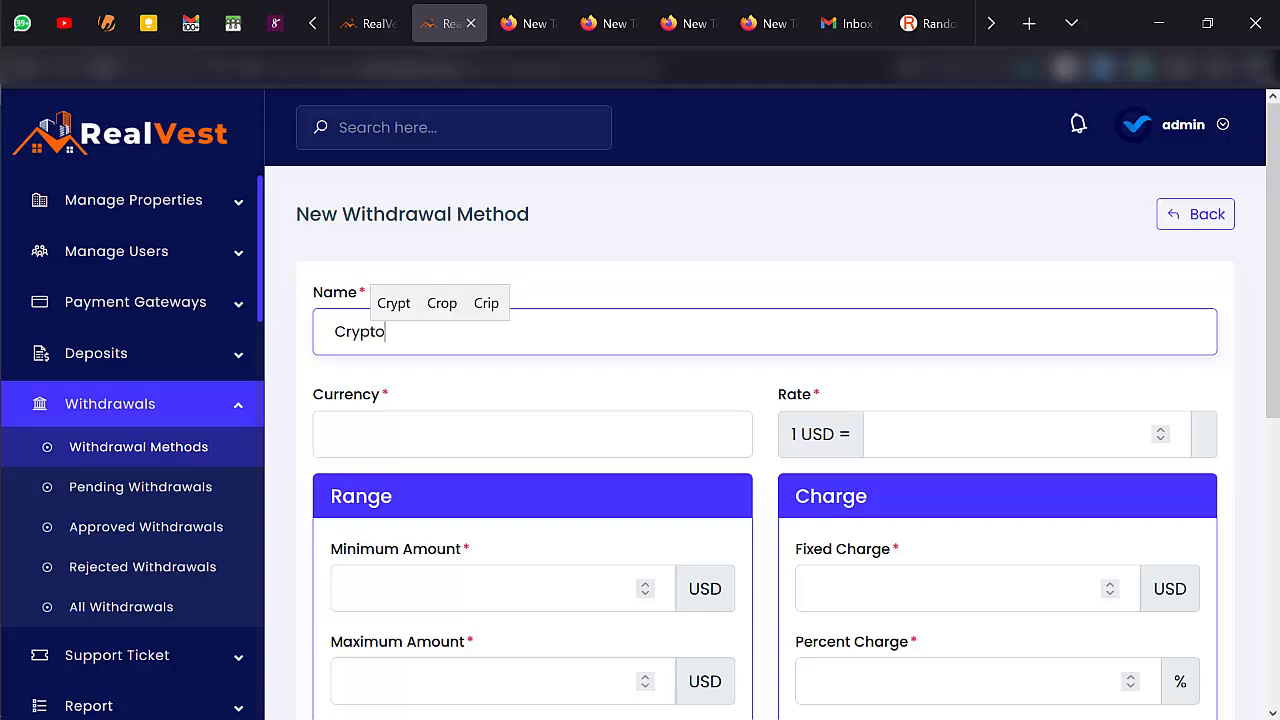
Set the withdrawal method's currency to btc and rate to 0.3564.
left_click(437, 417)
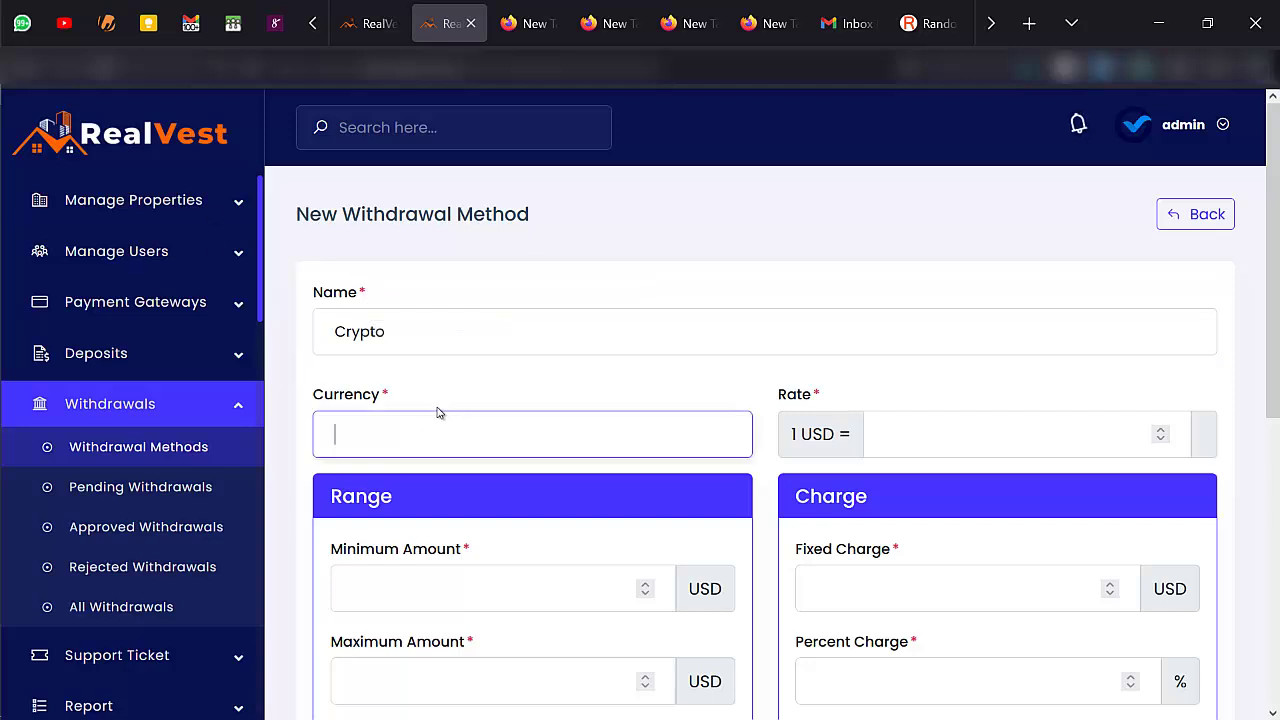
key("Tab")
type("Btc")
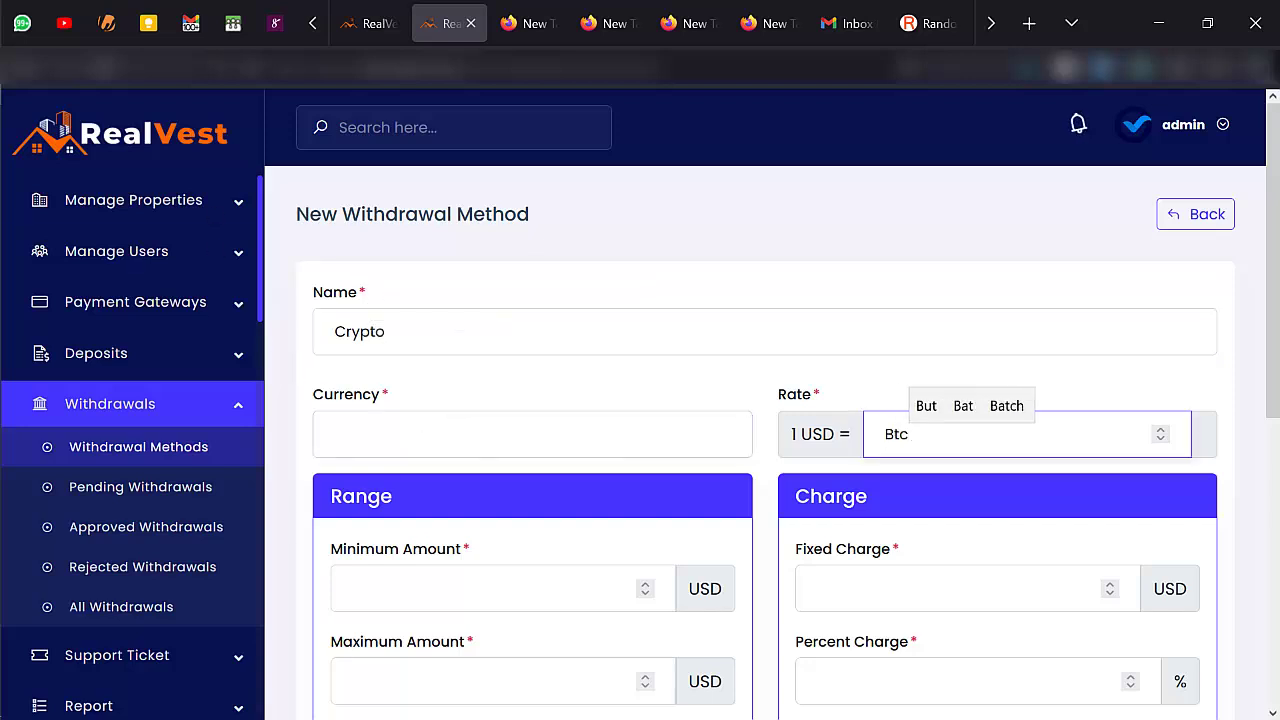
left_click(448, 427)
type("btc")
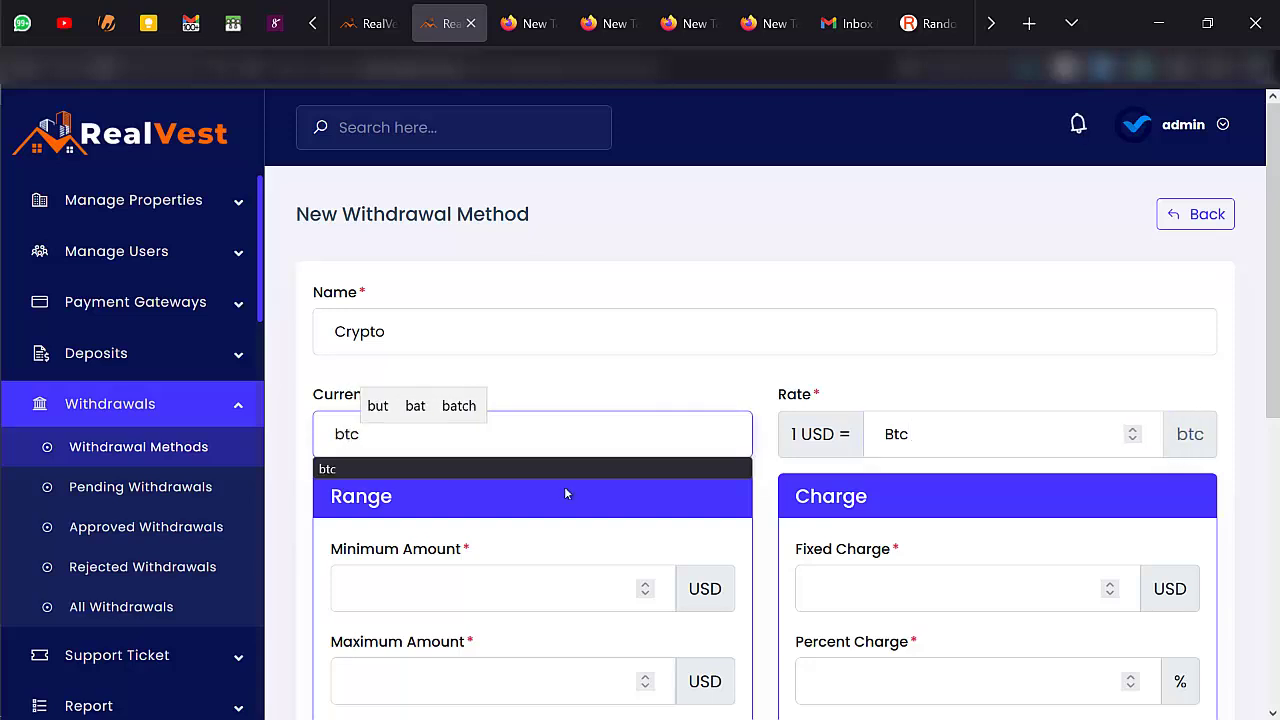
double_click(1023, 430)
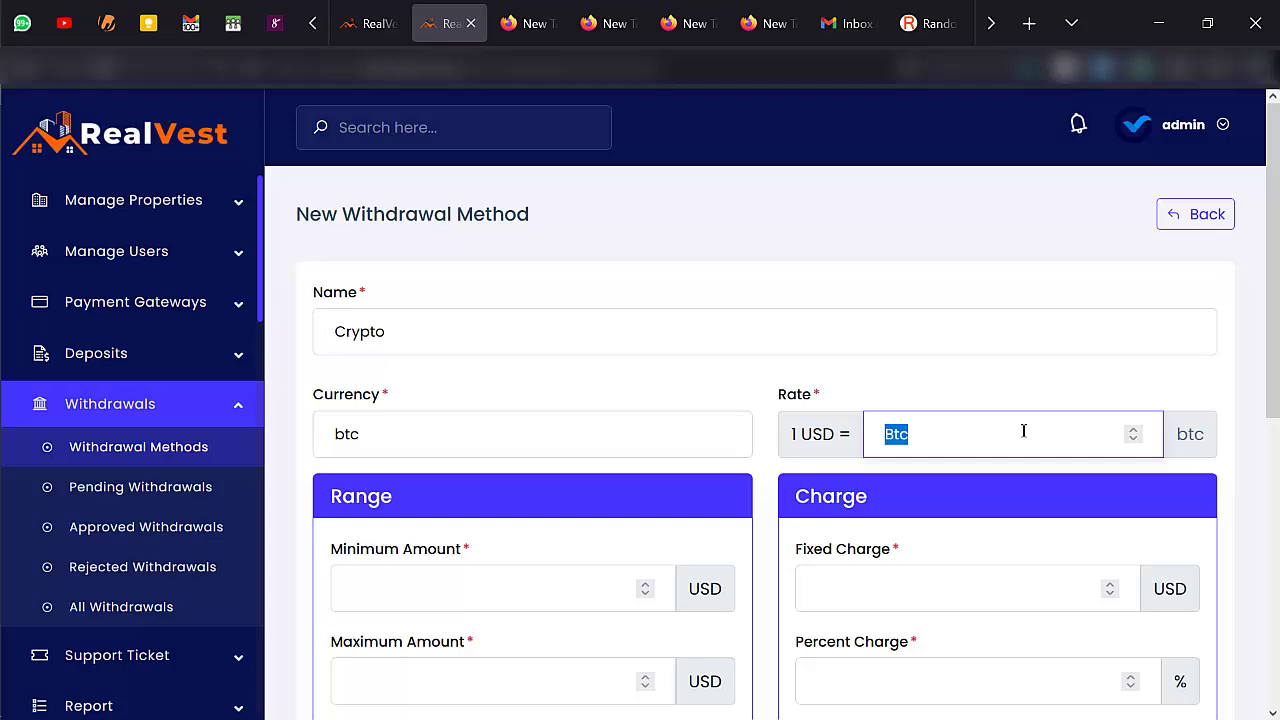
type("0.3564")
Set withdrawal limits 200–30000 with a 0 fixed and 2% percent charge.
scroll(474, 489, "down", 2)
left_click(563, 374)
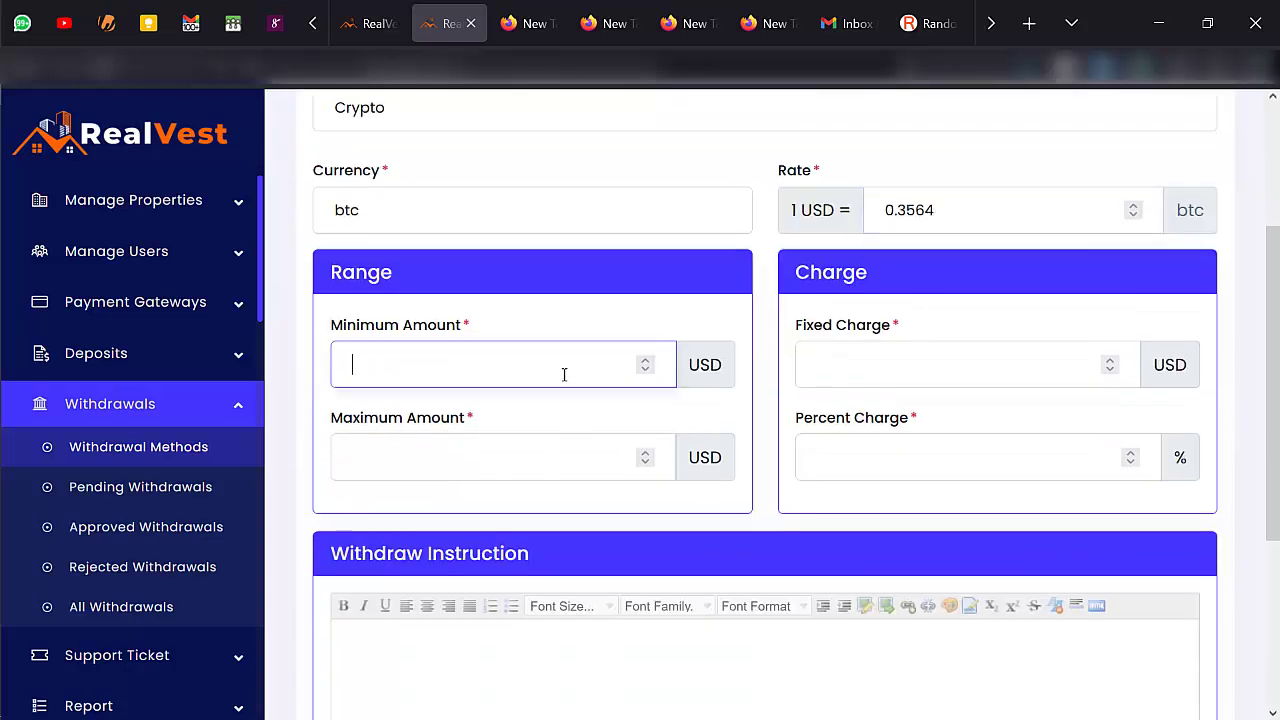
type("200")
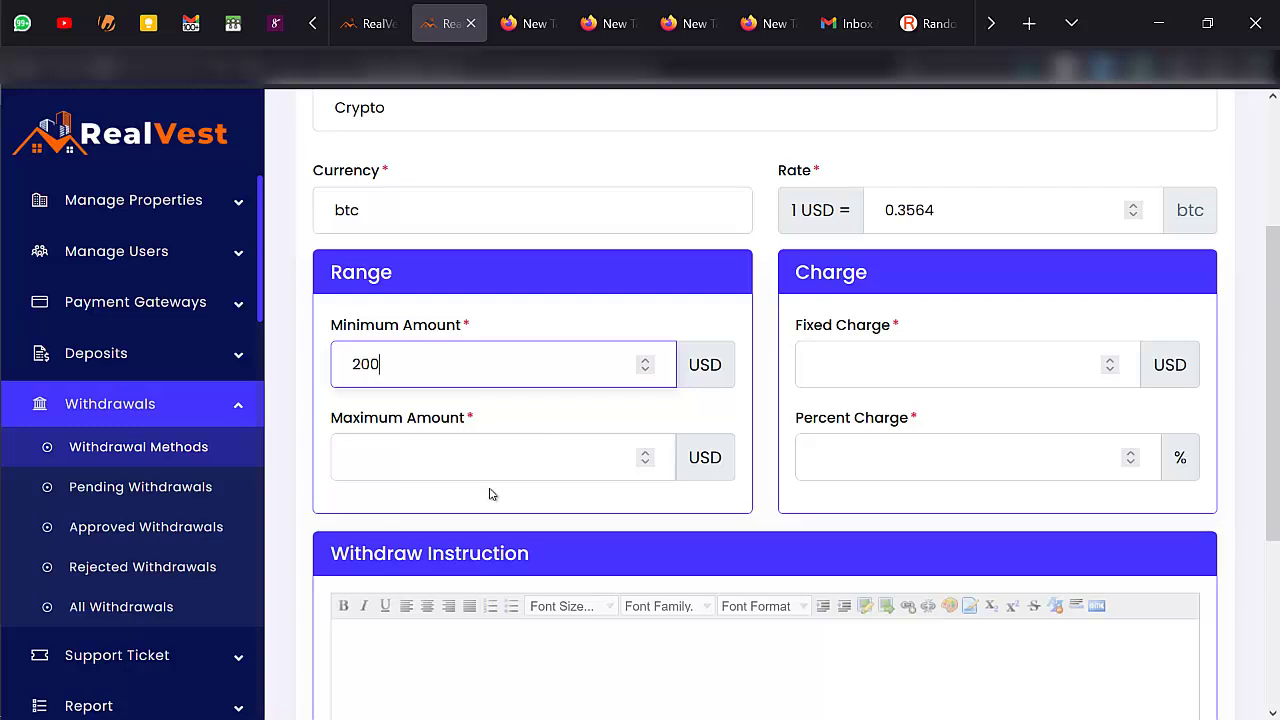
left_click(494, 462)
type("30000")
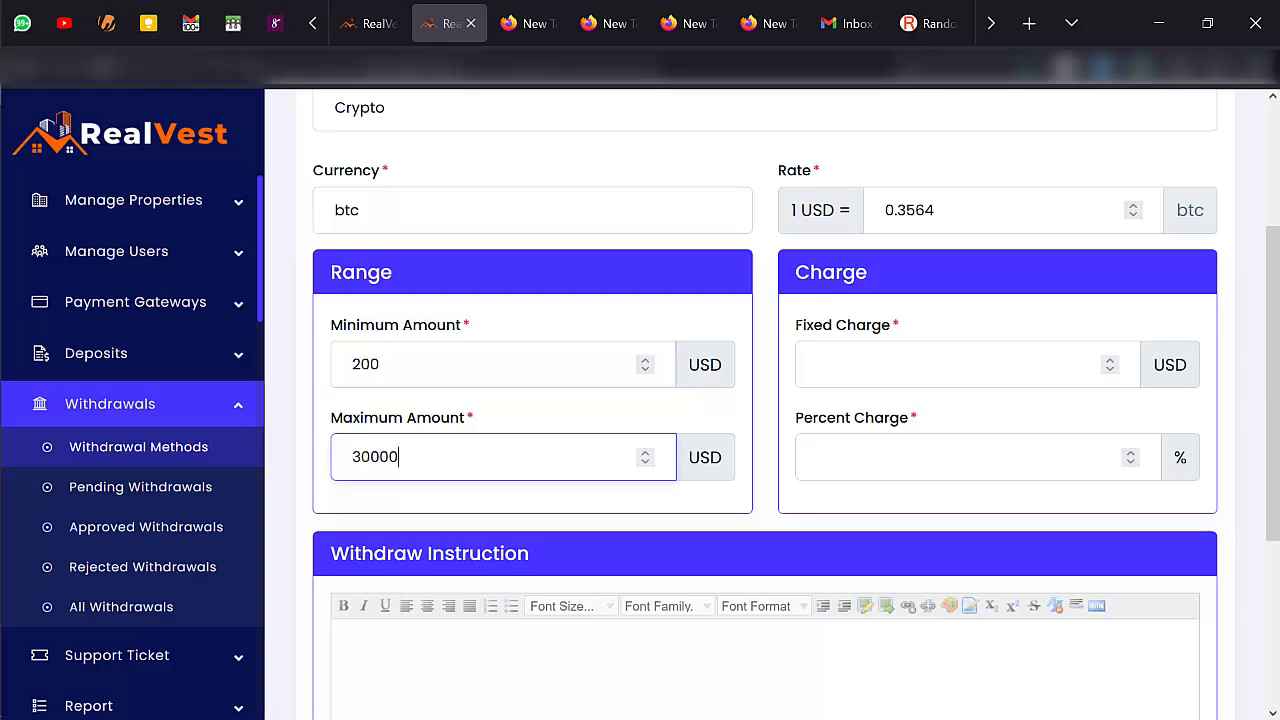
left_click(840, 352)
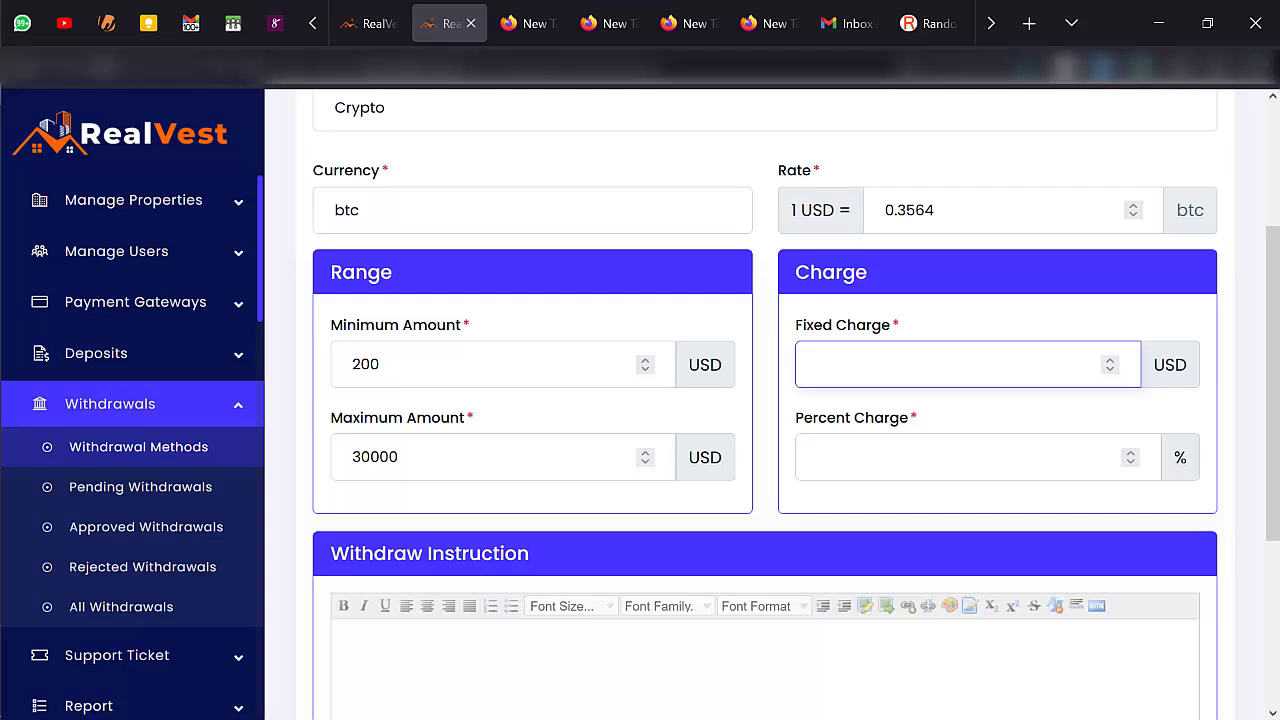
type("0")
left_click(817, 455)
type("2")
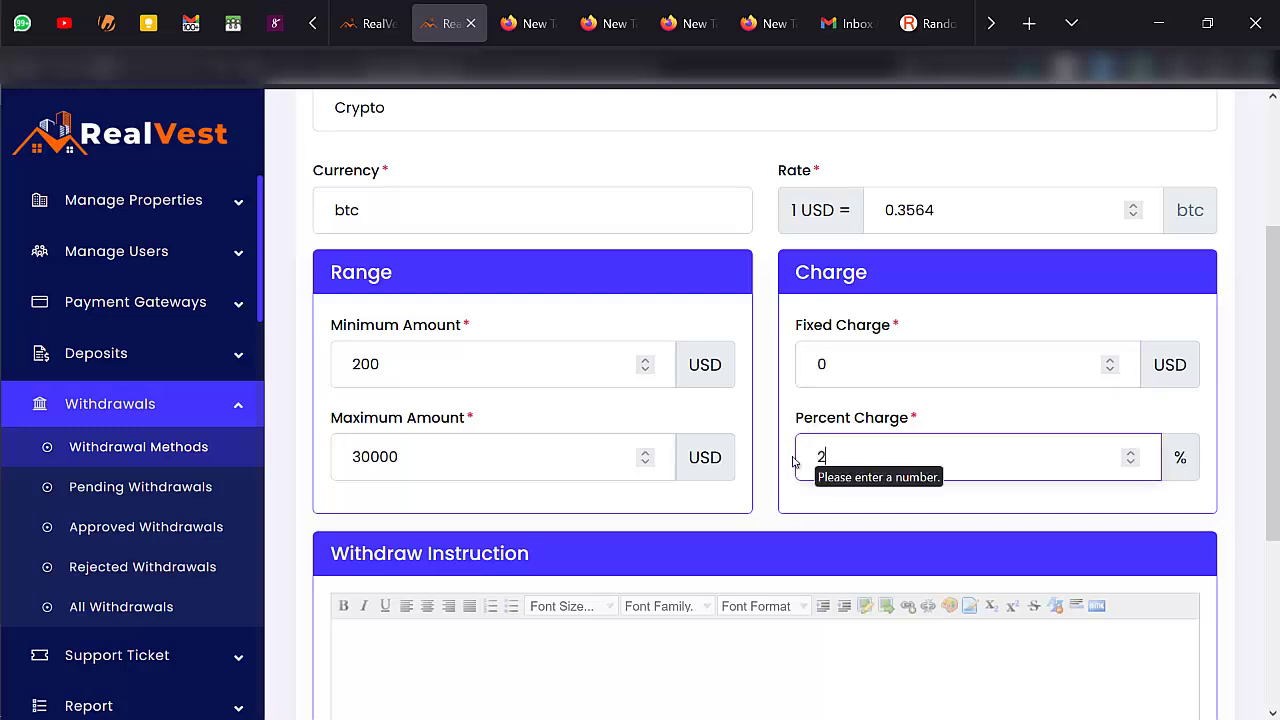
Write the instruction 'Fill in ur wallet address below'.
scroll(535, 431, "down", 2)
left_click(535, 431)
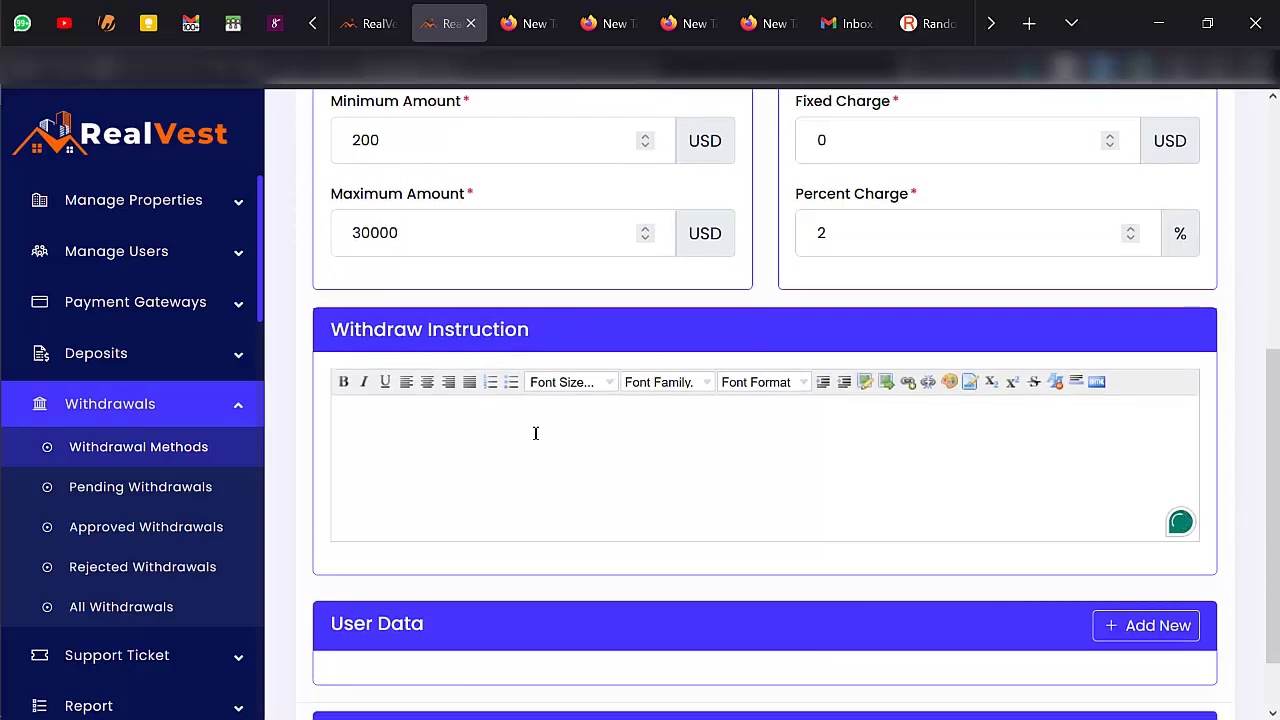
type("Fill in")
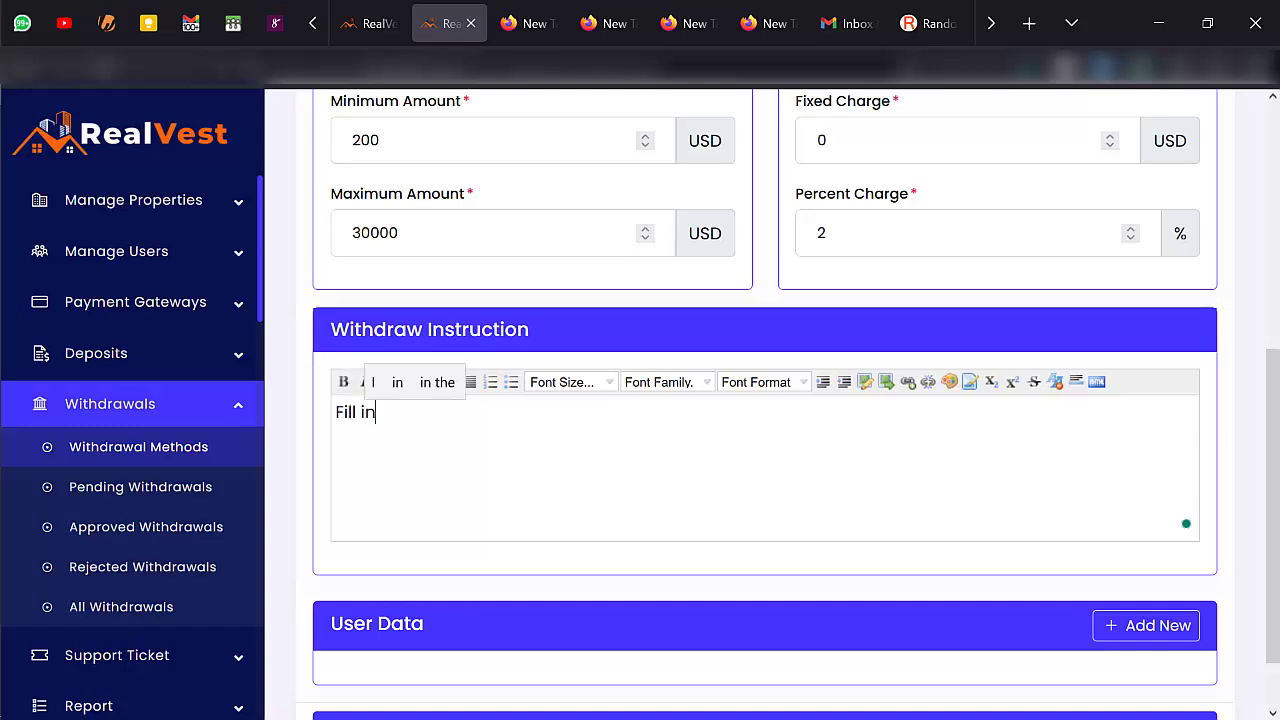
type(" ur walle")
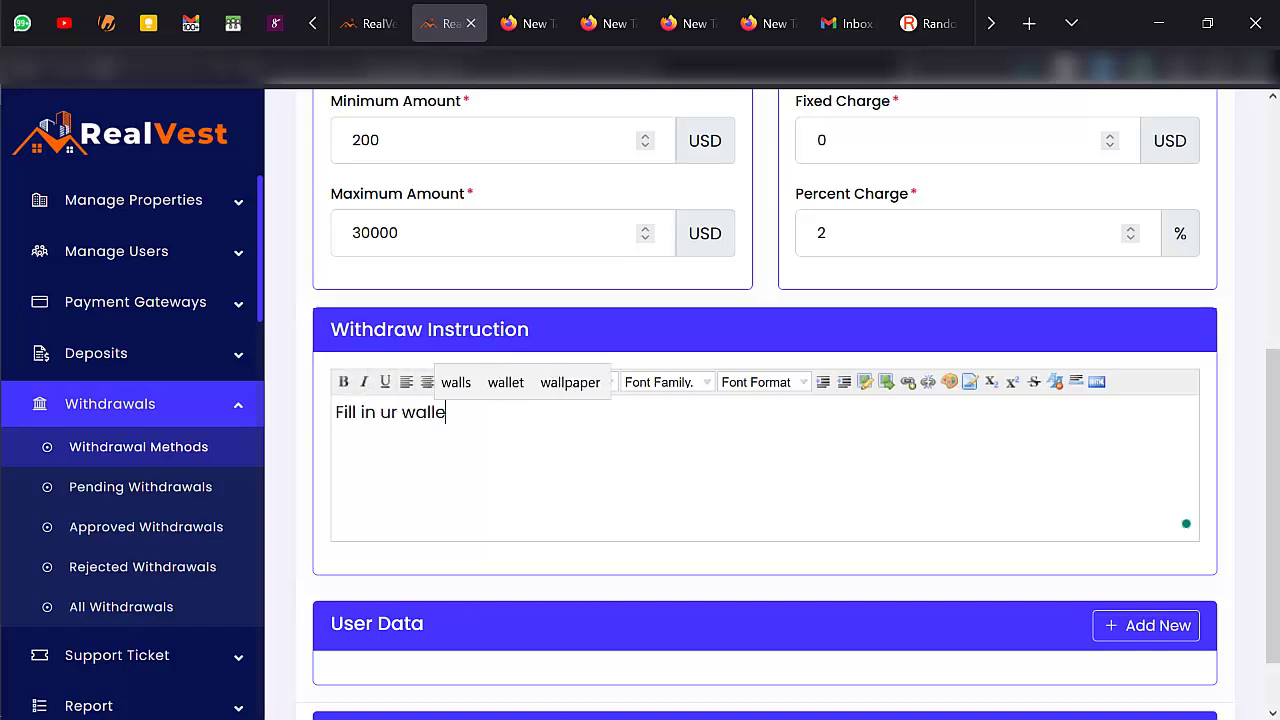
type("t address beloww")
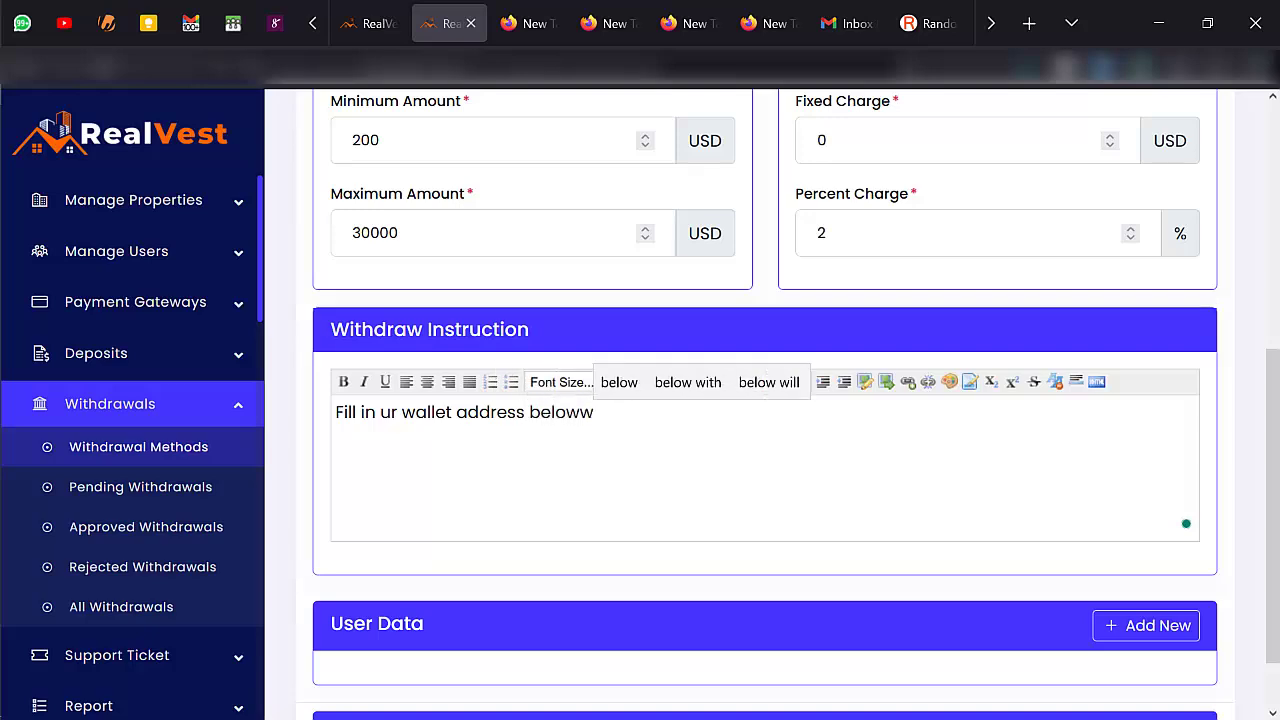
key("BackSpace")
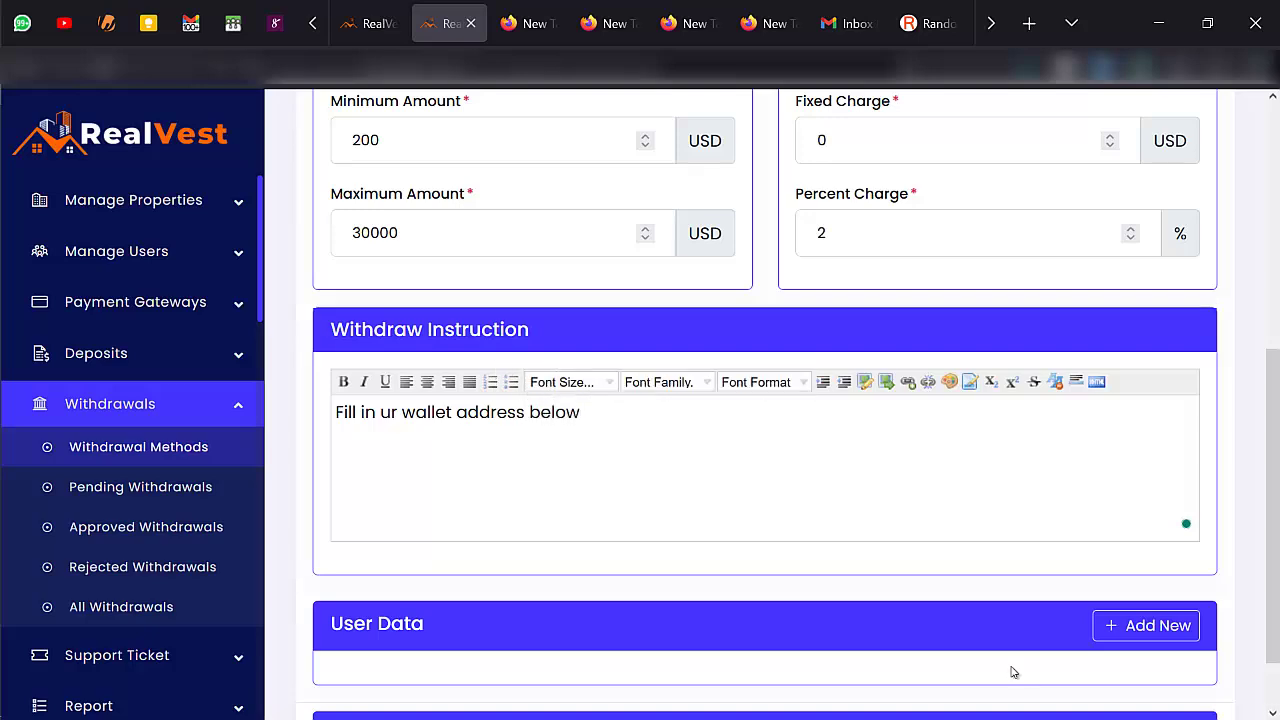
scroll(1040, 672, "down", 2)
Add a required Text user-data field labelled 'Wallet' and submit the Crypto withdrawal method.
left_click(1160, 549)
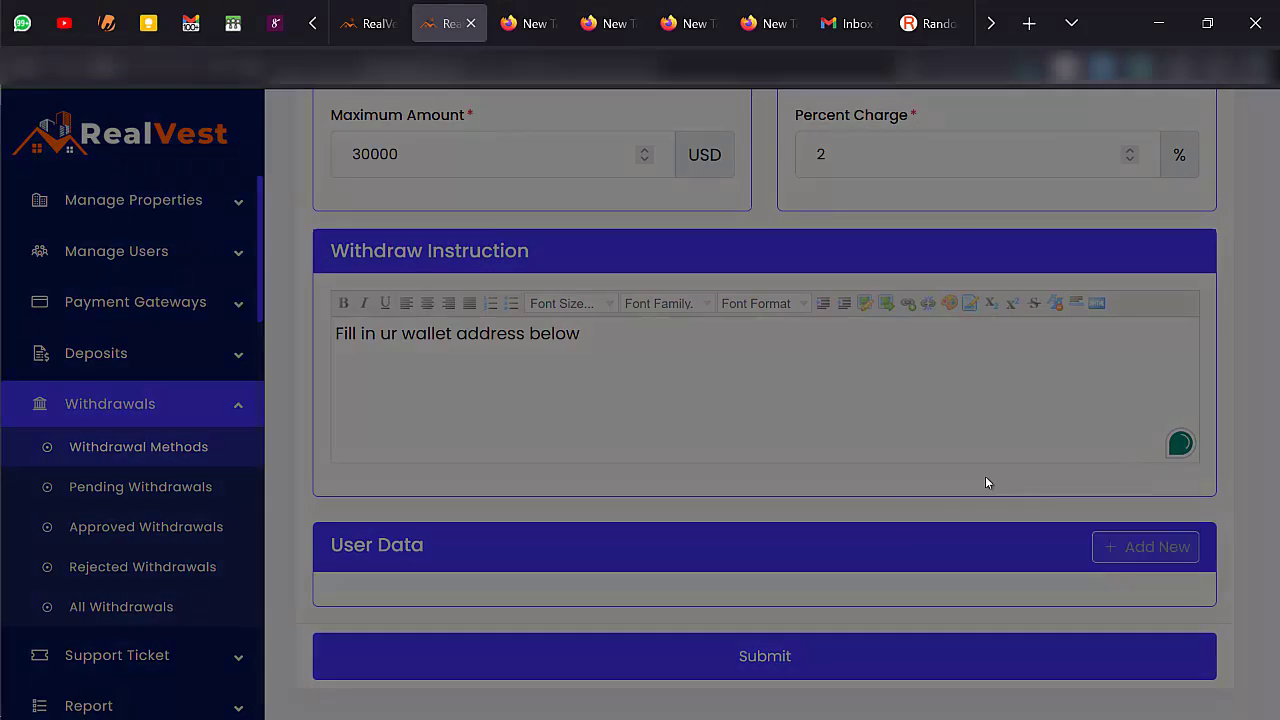
left_click(540, 252)
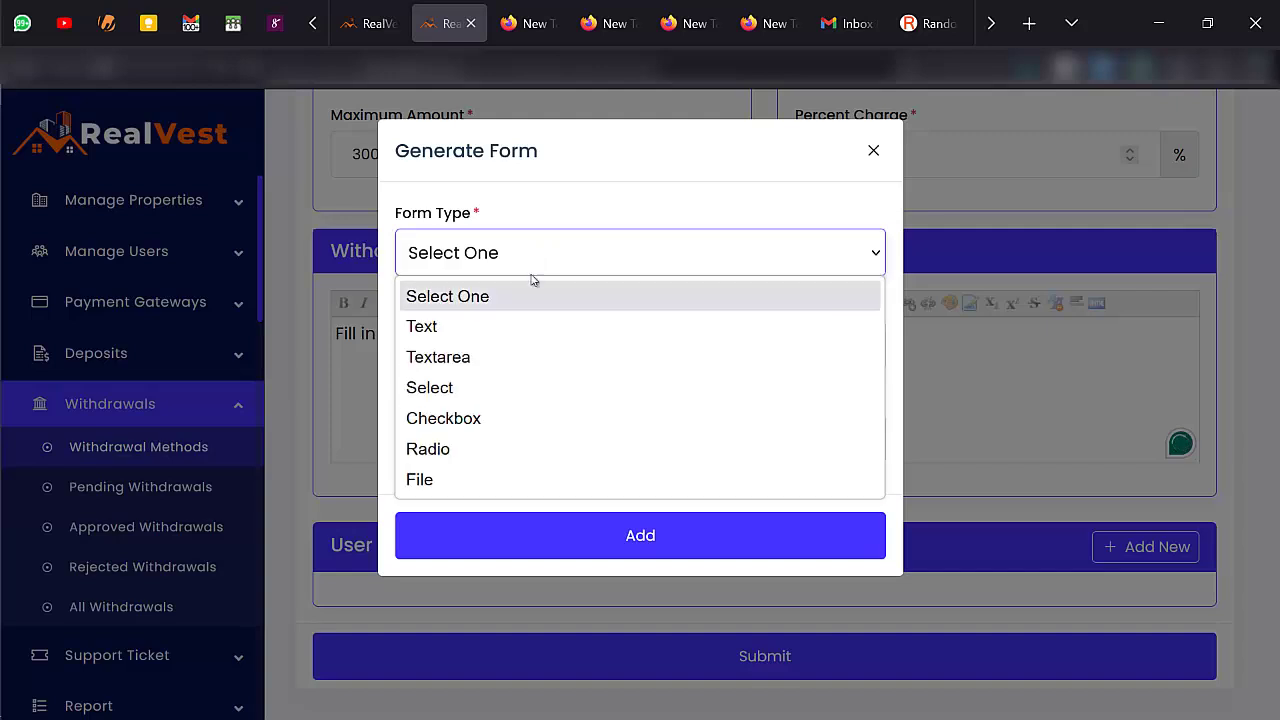
left_click(490, 328)
left_click(484, 346)
left_click(457, 418)
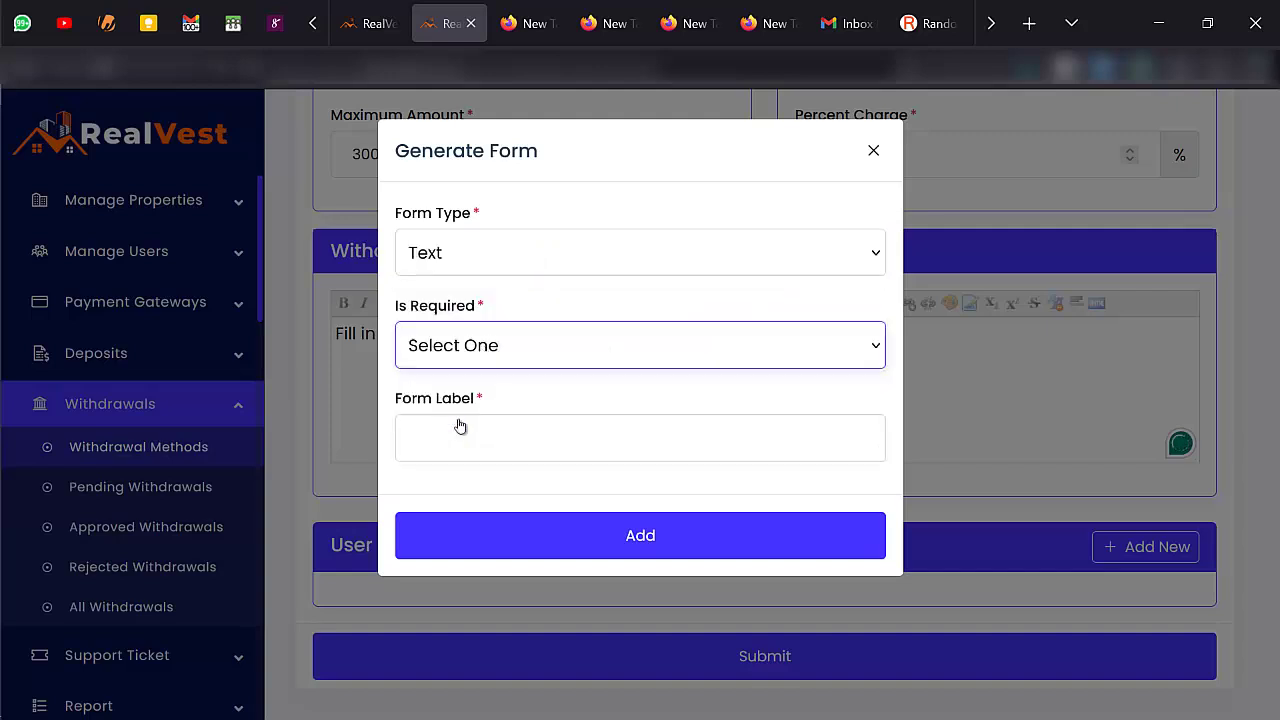
left_click(469, 437)
type("Wallet")
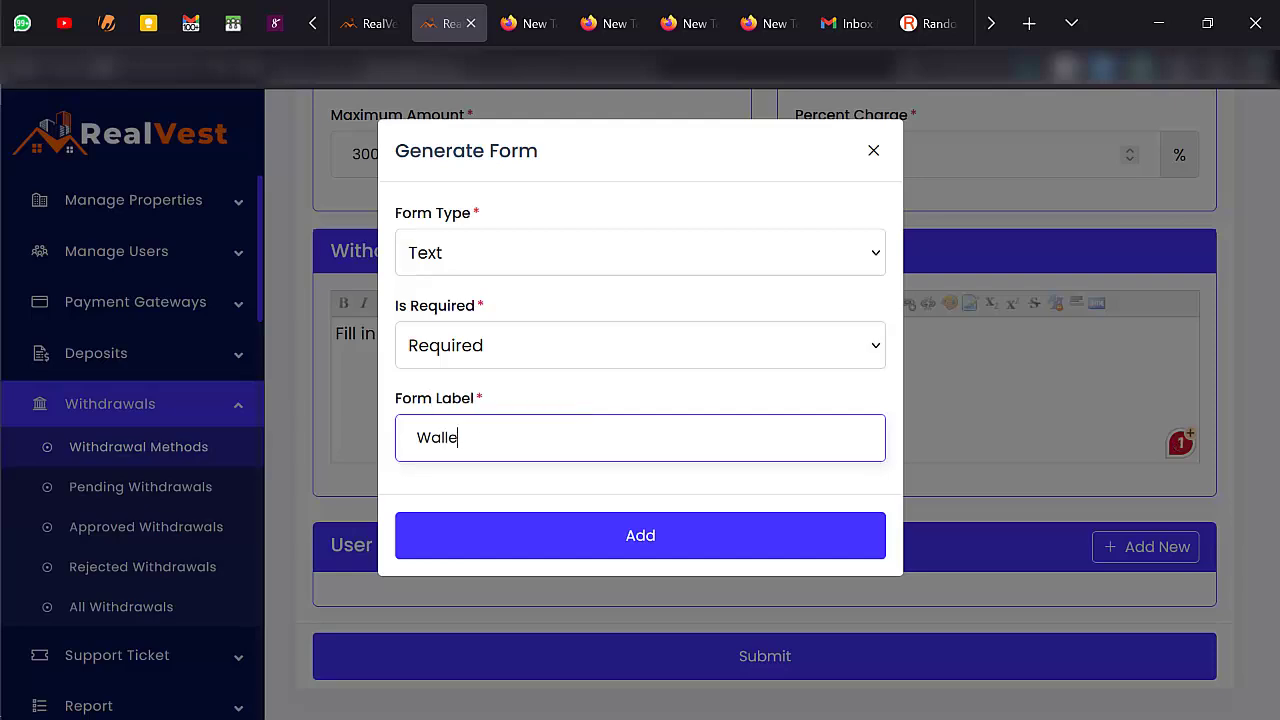
left_click(645, 540)
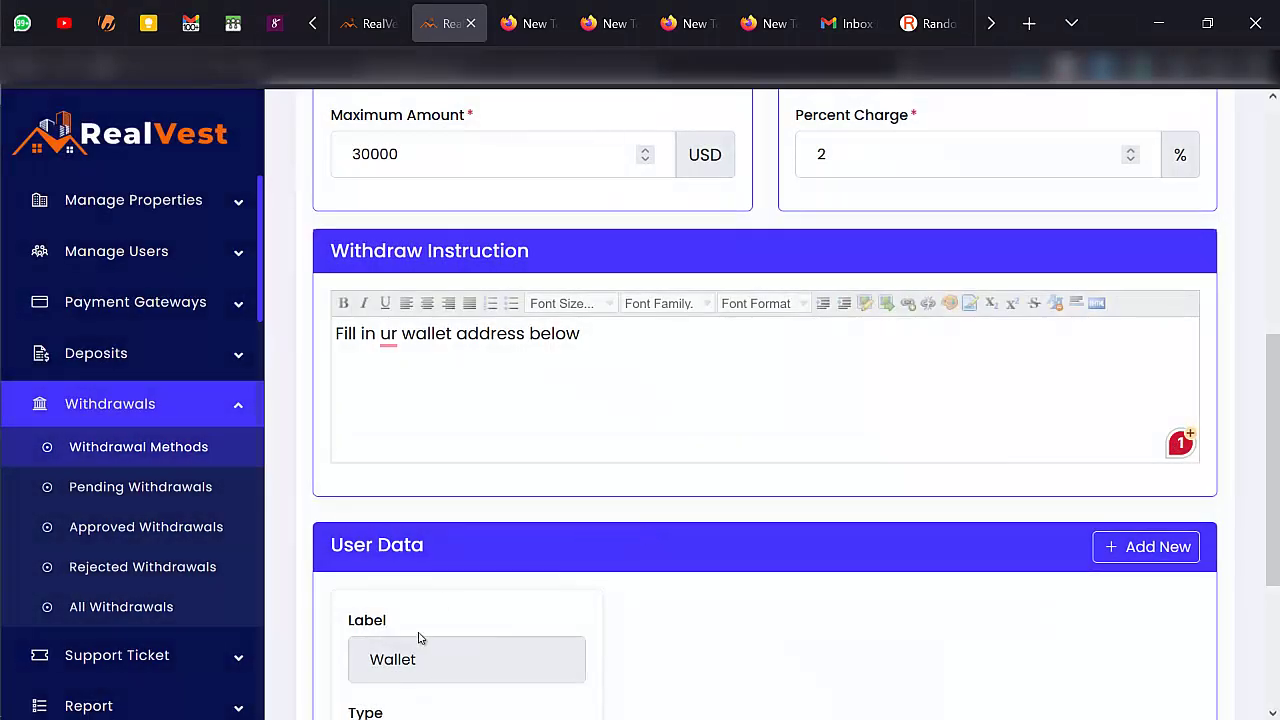
scroll(425, 625, "down", 3)
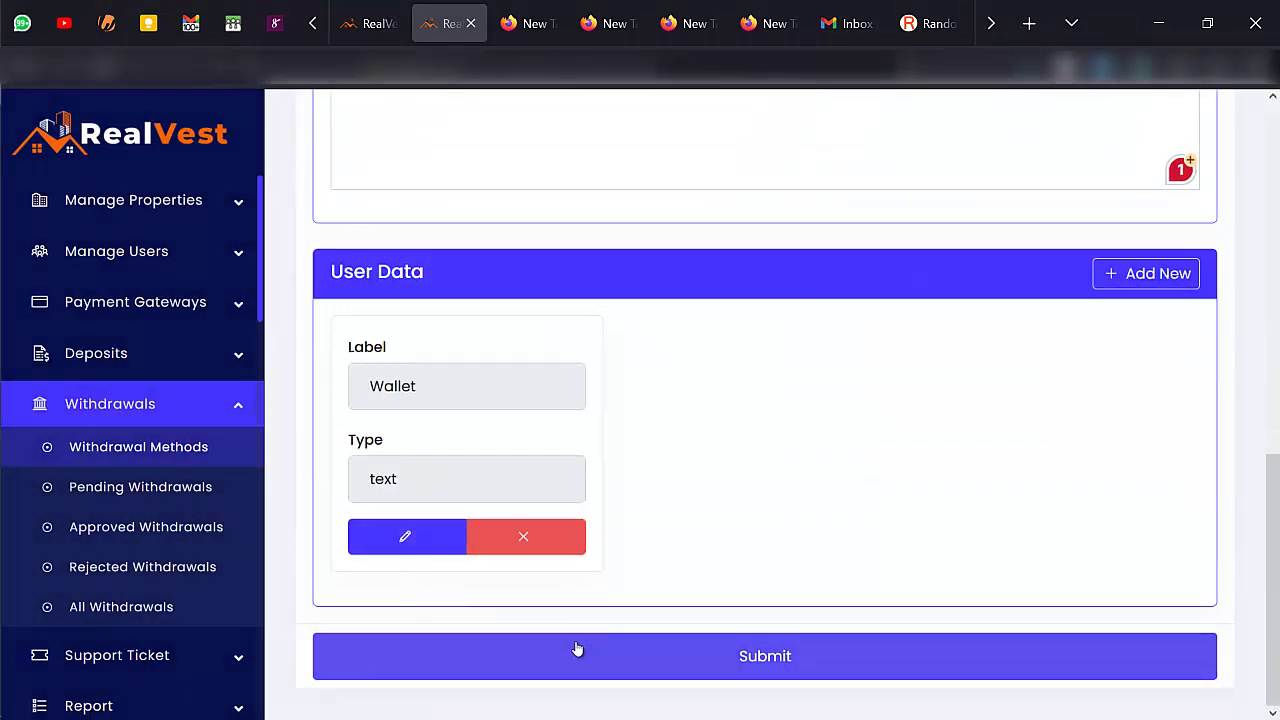
left_click(648, 650)
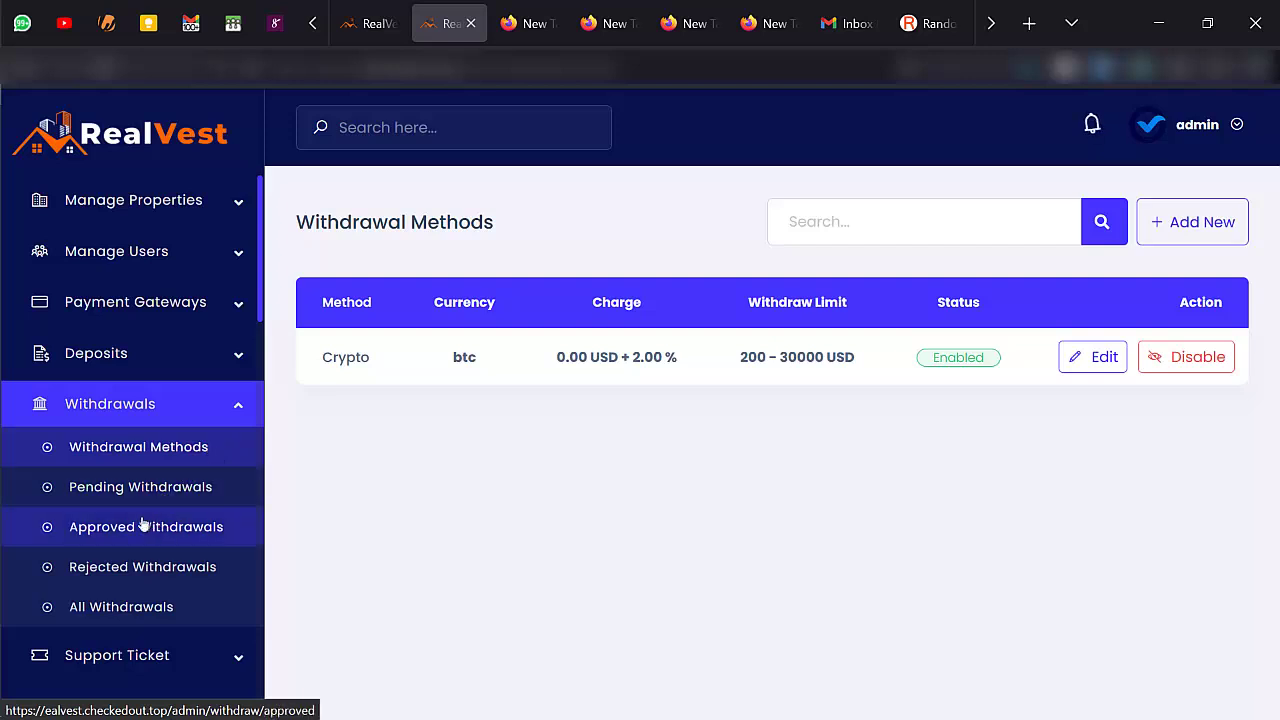
Scroll down the admin sidebar and open Manage Referral to see the Deposit, Invest and Profit Commission settings.
scroll(63, 543, "up", 1)
scroll(120, 530, "down", 2)
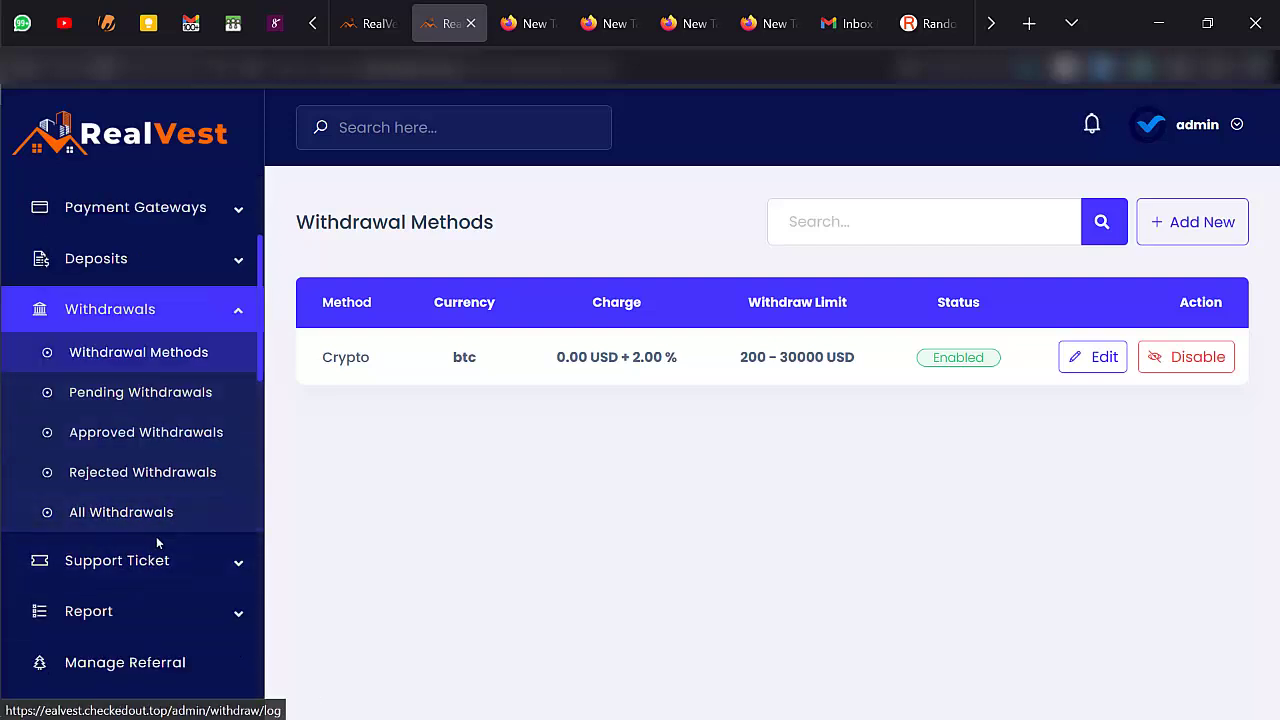
left_click(150, 560)
scroll(152, 578, "down", 2)
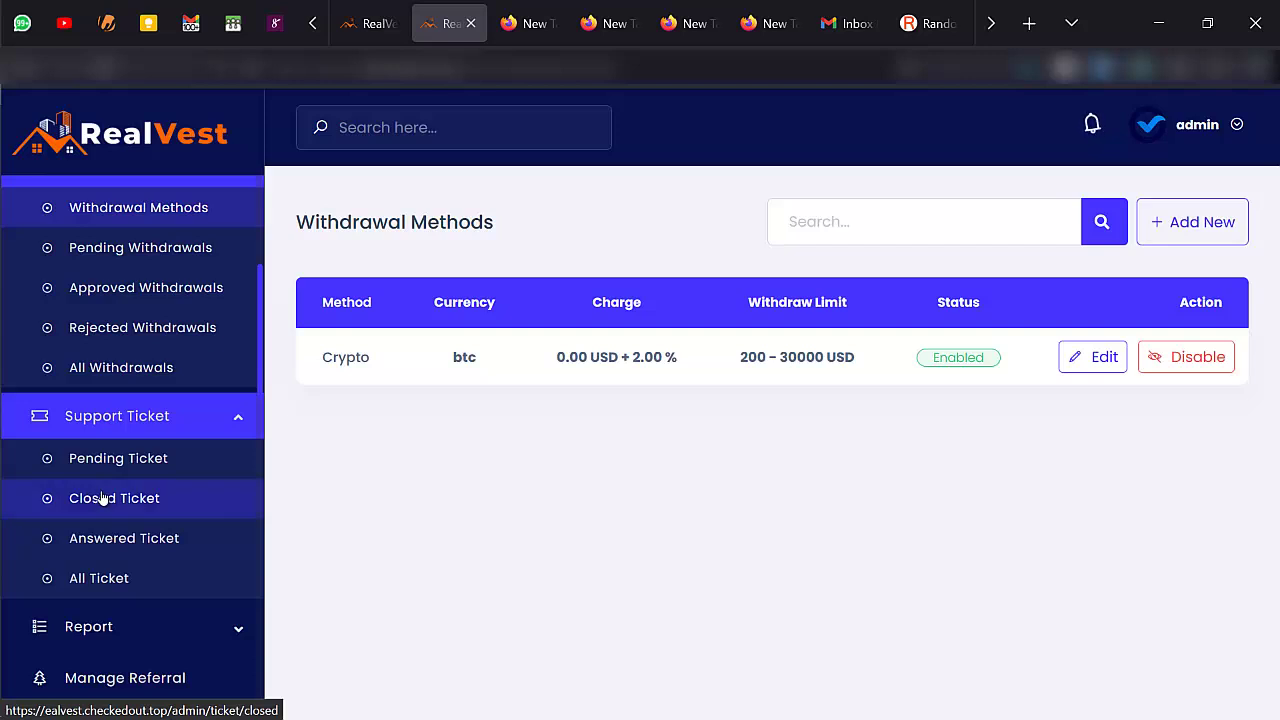
scroll(103, 497, "down", 1)
scroll(165, 537, "down", 1)
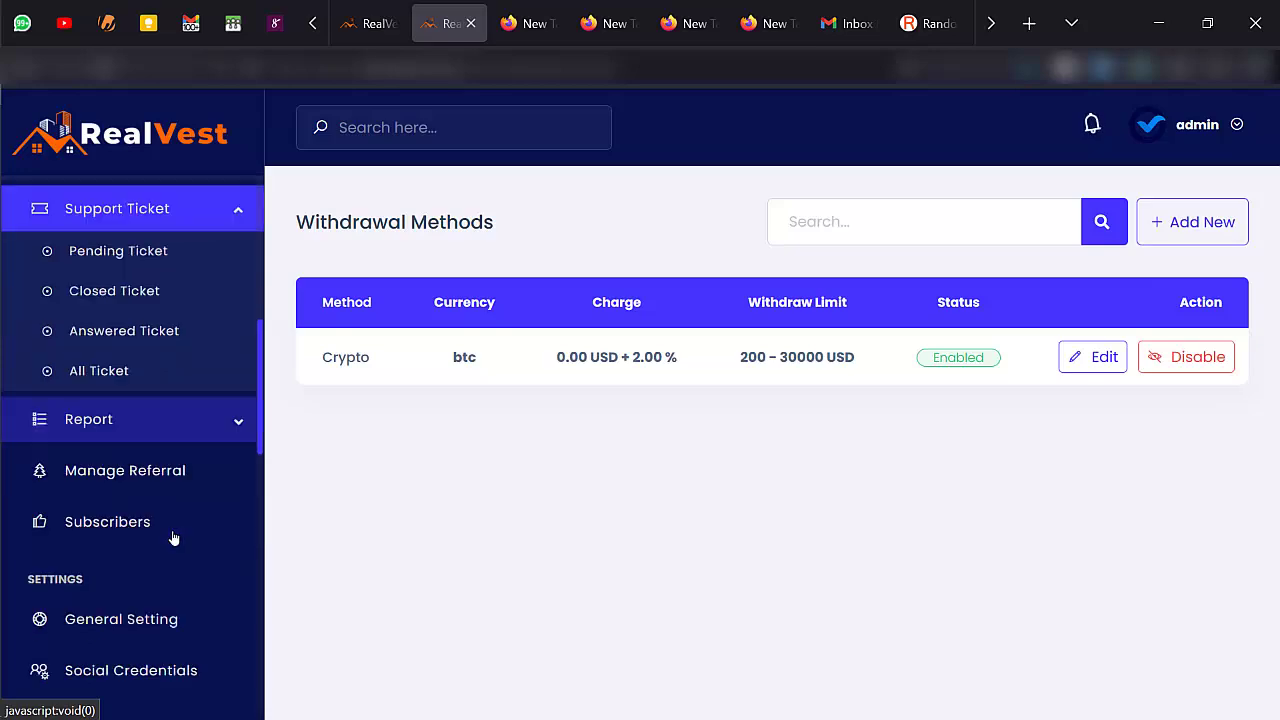
scroll(160, 500, "down", 1)
left_click(140, 364)
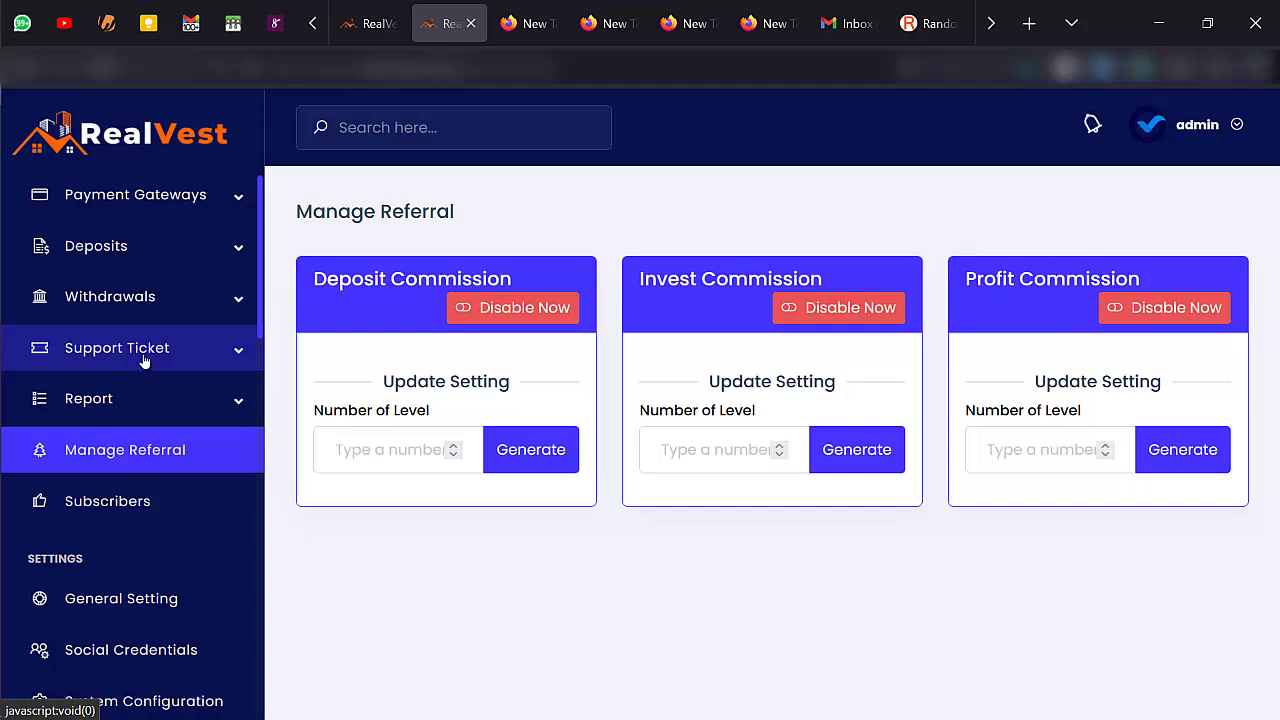
left_click(365, 449)
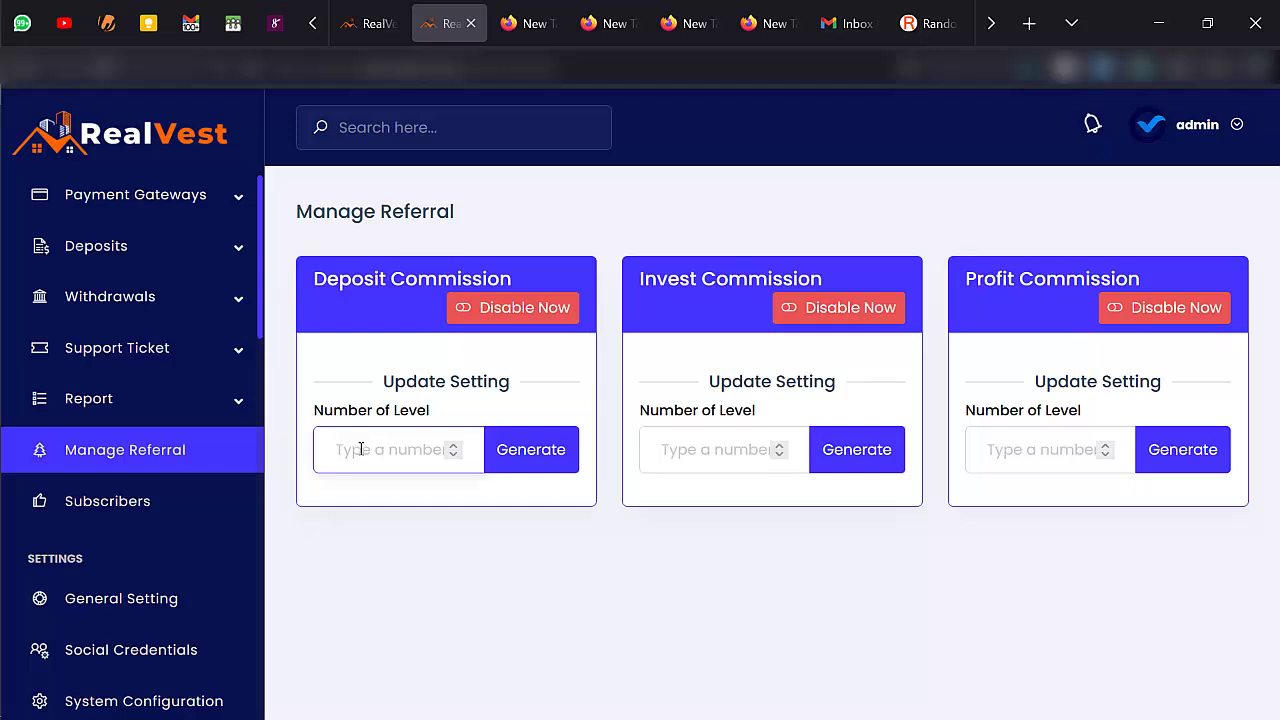
left_click(684, 448)
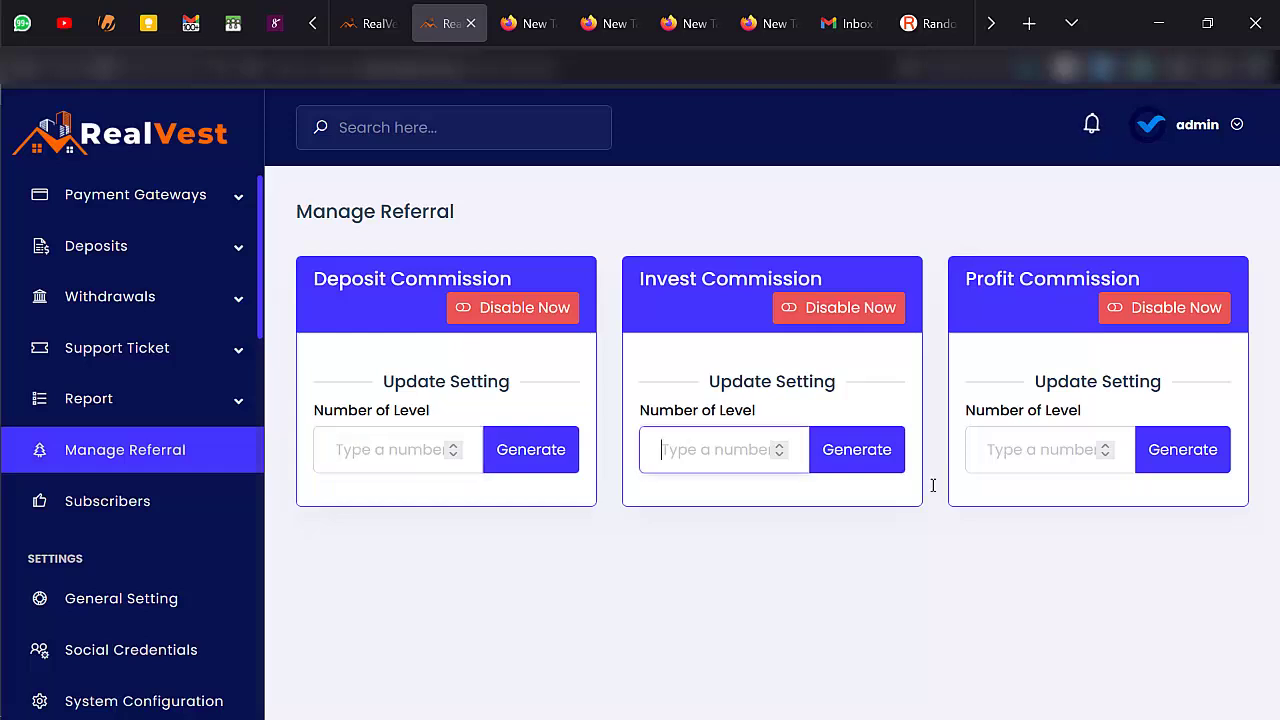
left_click(1066, 448)
scroll(149, 509, "down", 2)
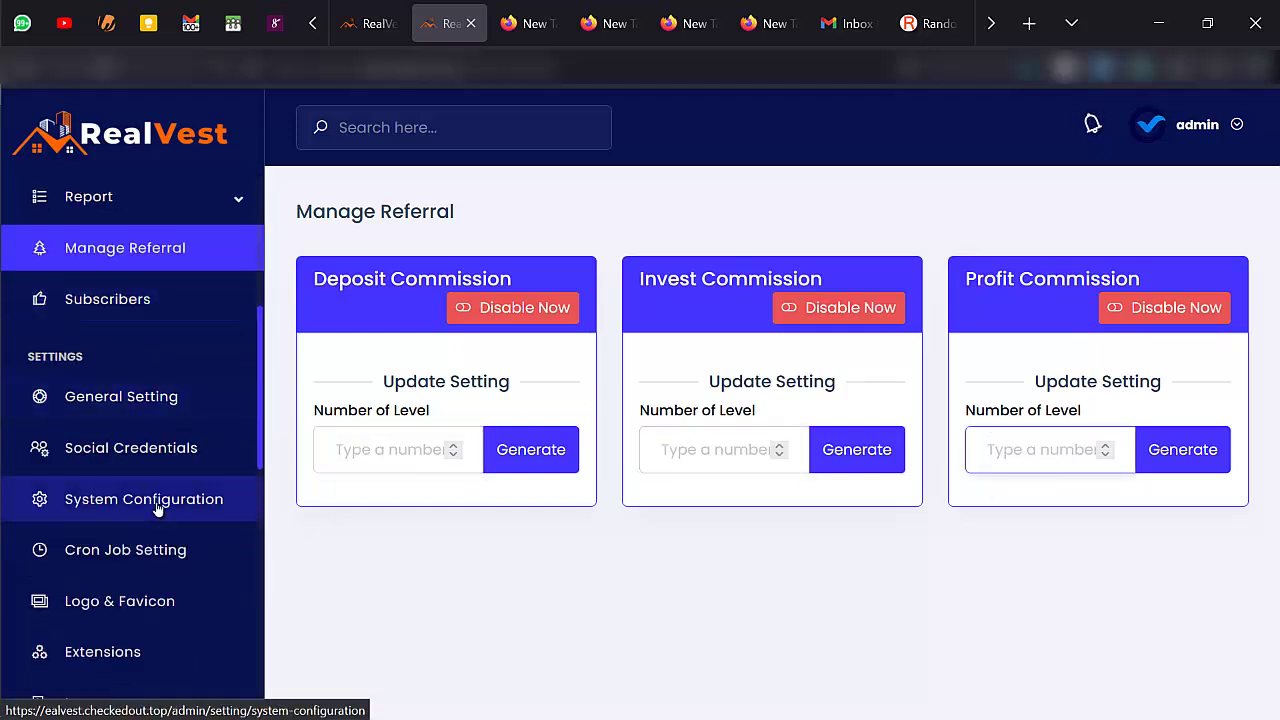
In General Setting, retype the Currency code, ending with USD.
left_click(167, 414)
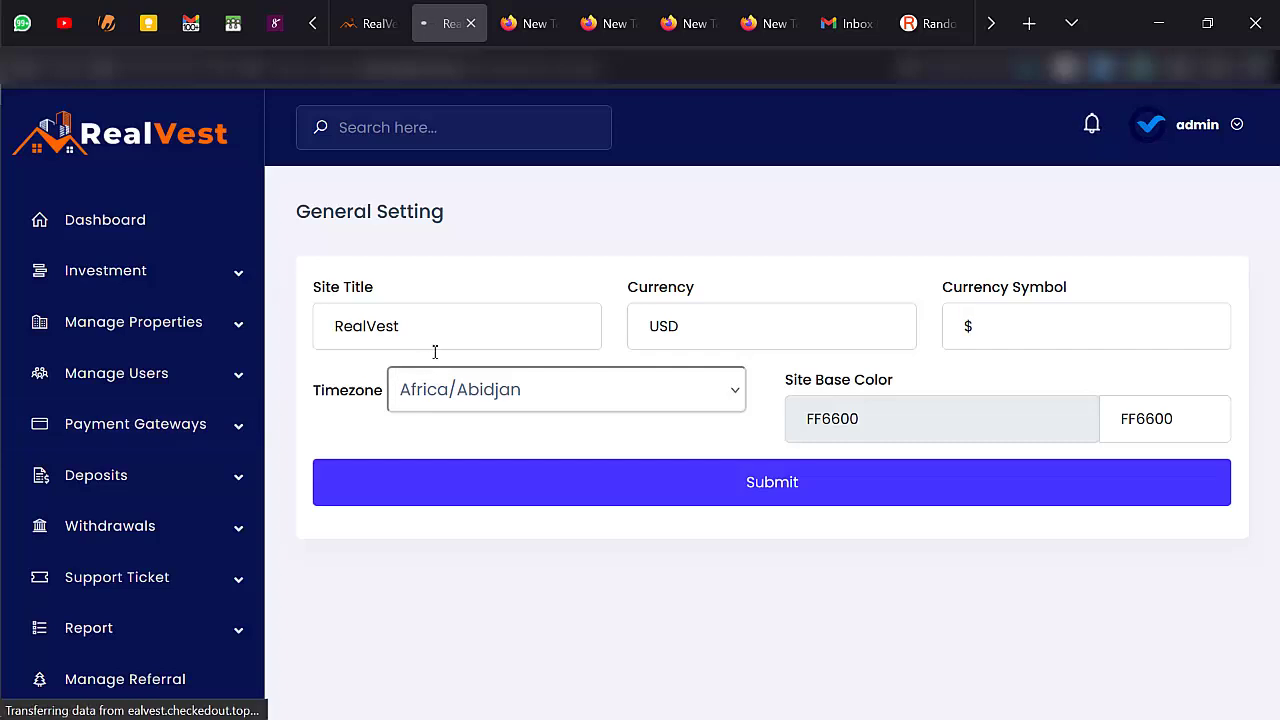
left_click(704, 332)
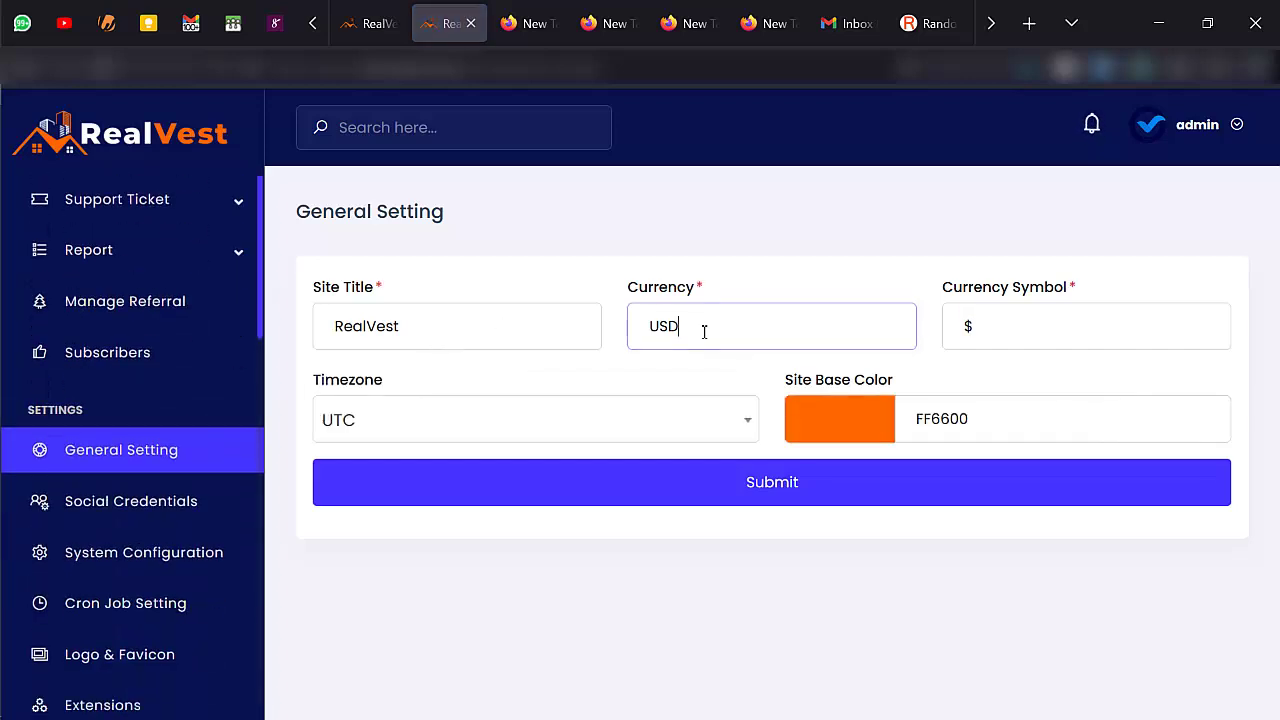
key("ctrl+a")
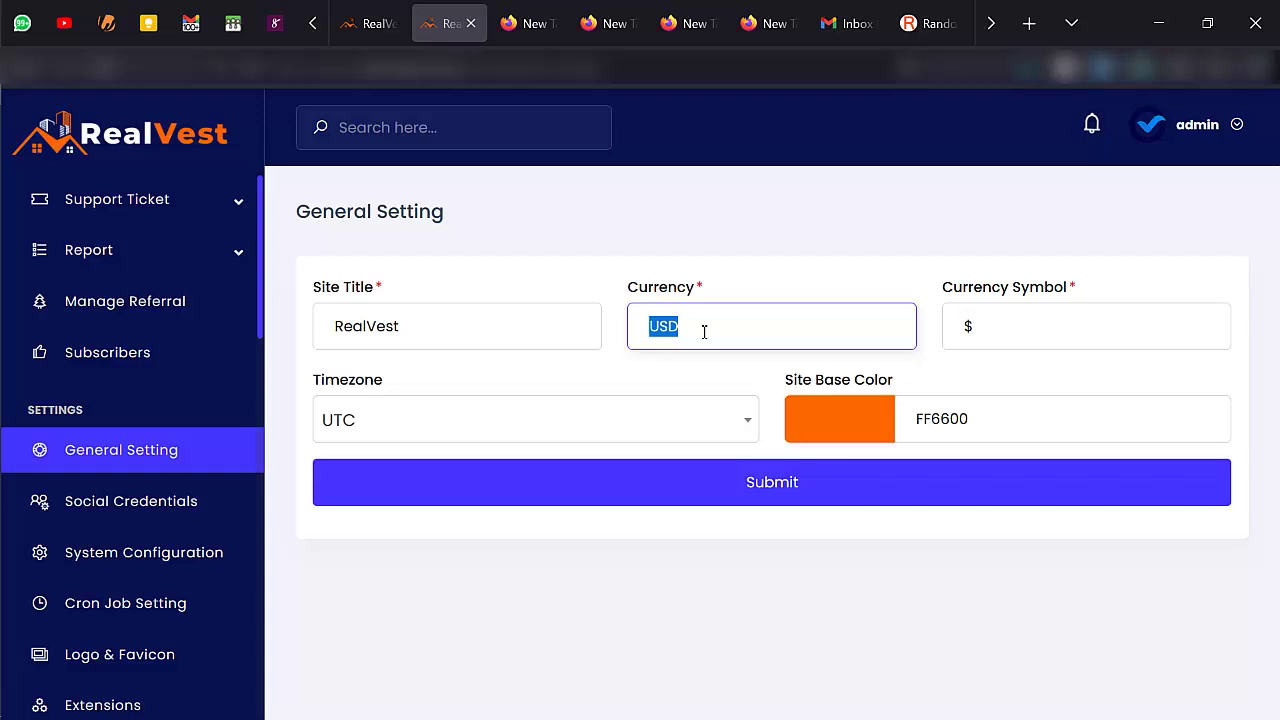
type("NGN")
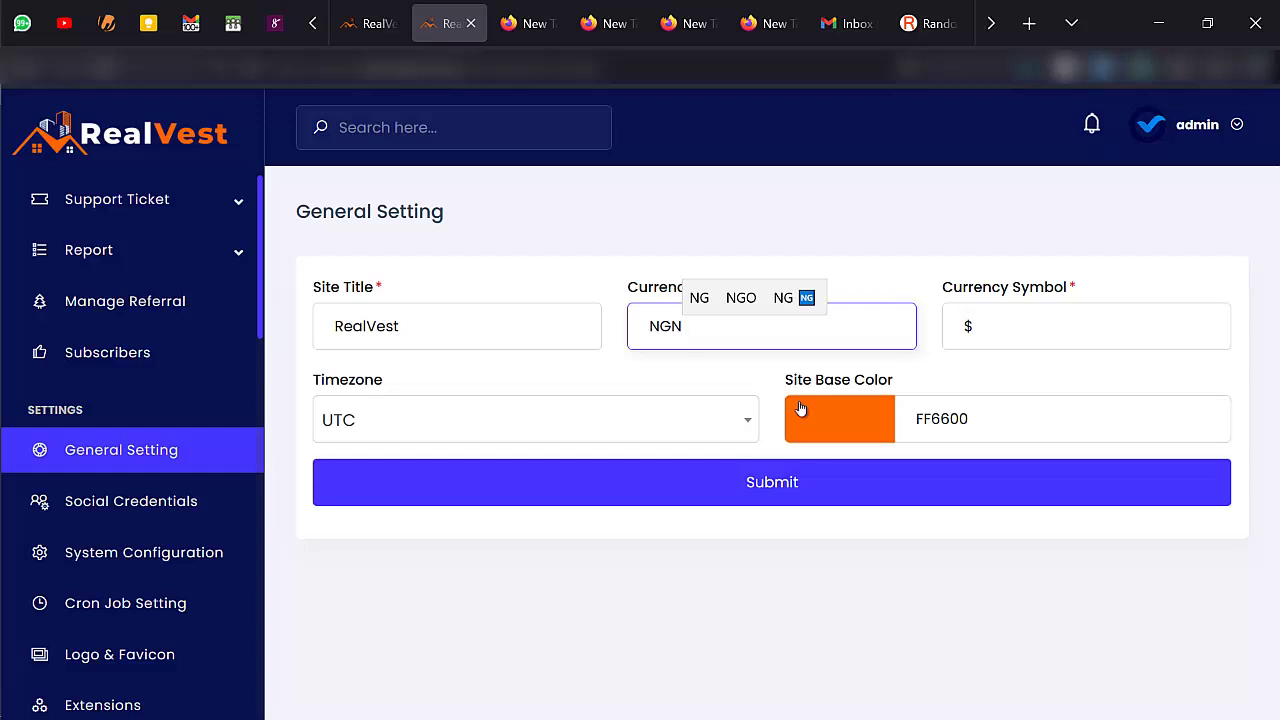
key("BackSpace")
key("BackSpace")
key("BackSpace")
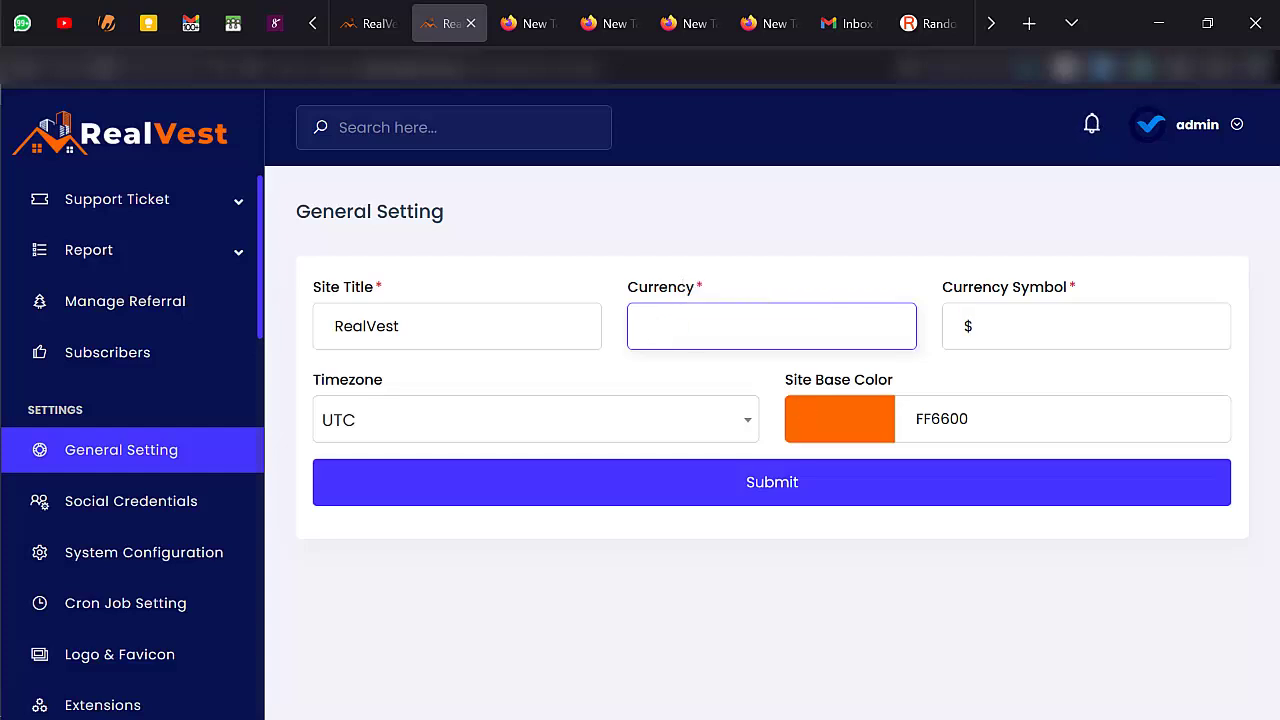
type("GHC")
key("BackSpace")
key("BackSpace")
key("BackSpace")
type("UD")
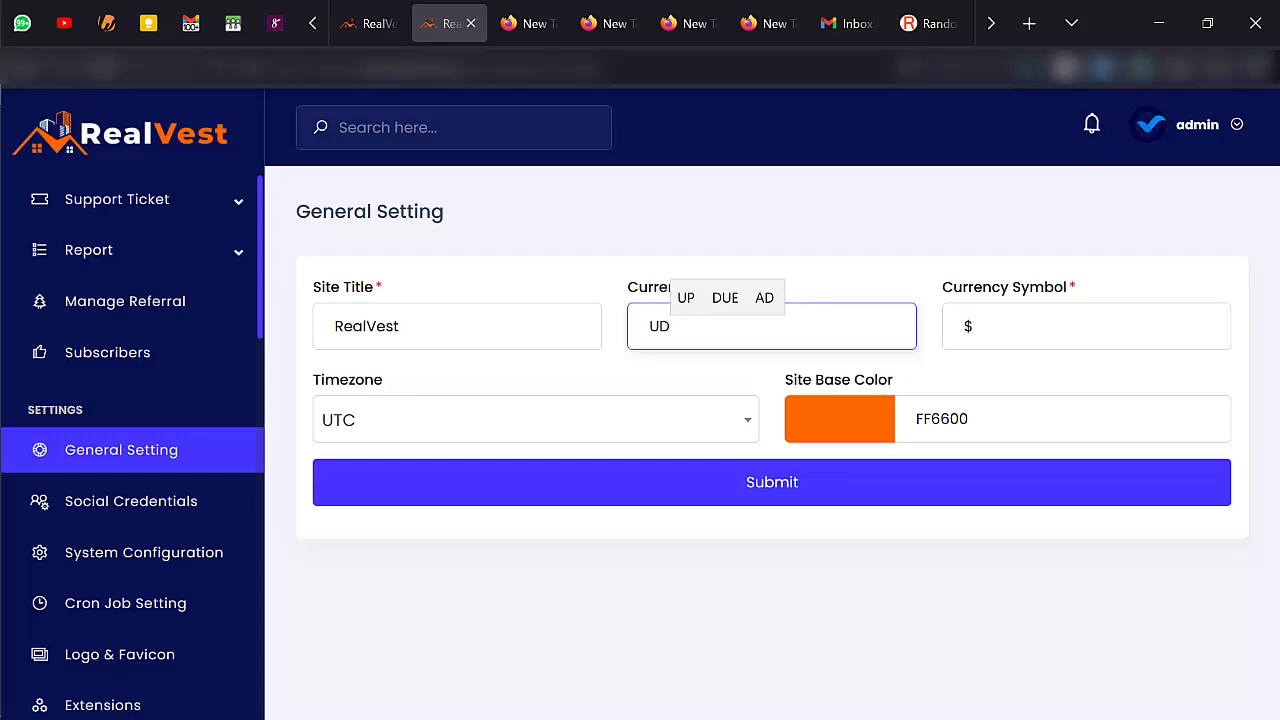
key("BackSpace")
type("SD")
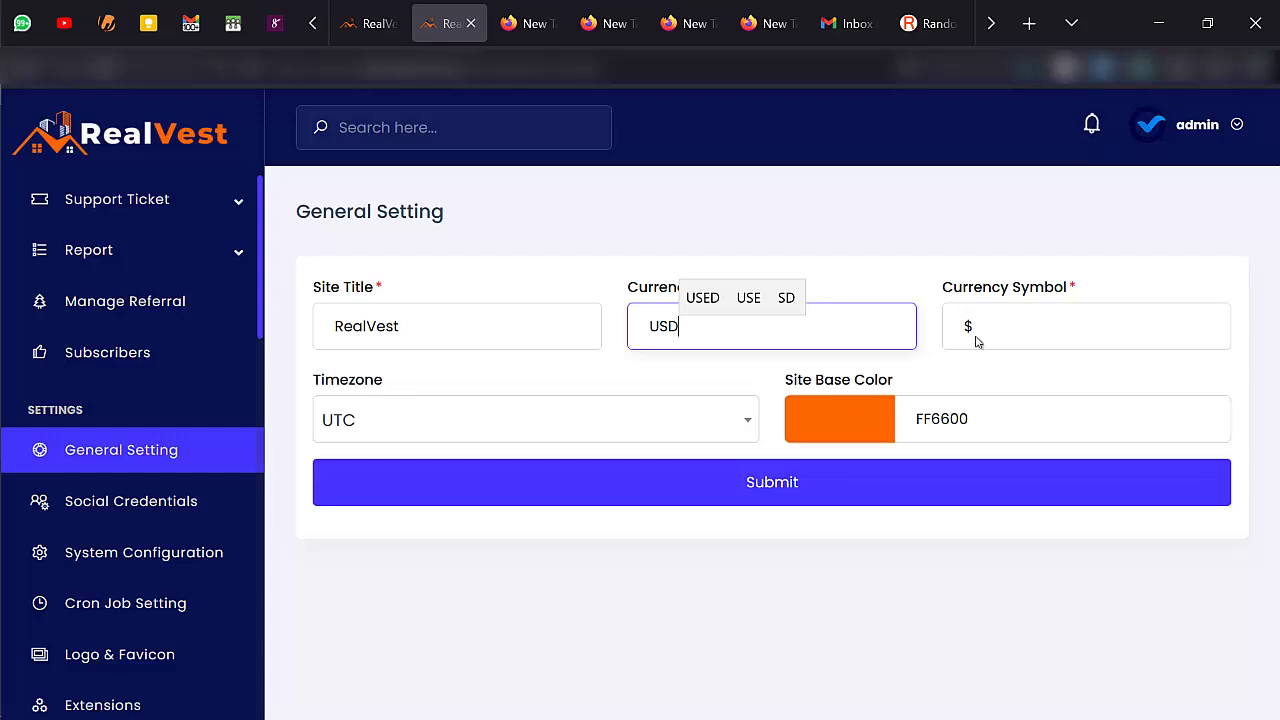
Change the site base colour from FF6600 to blue 0027ff and submit the general settings.
left_click(980, 335)
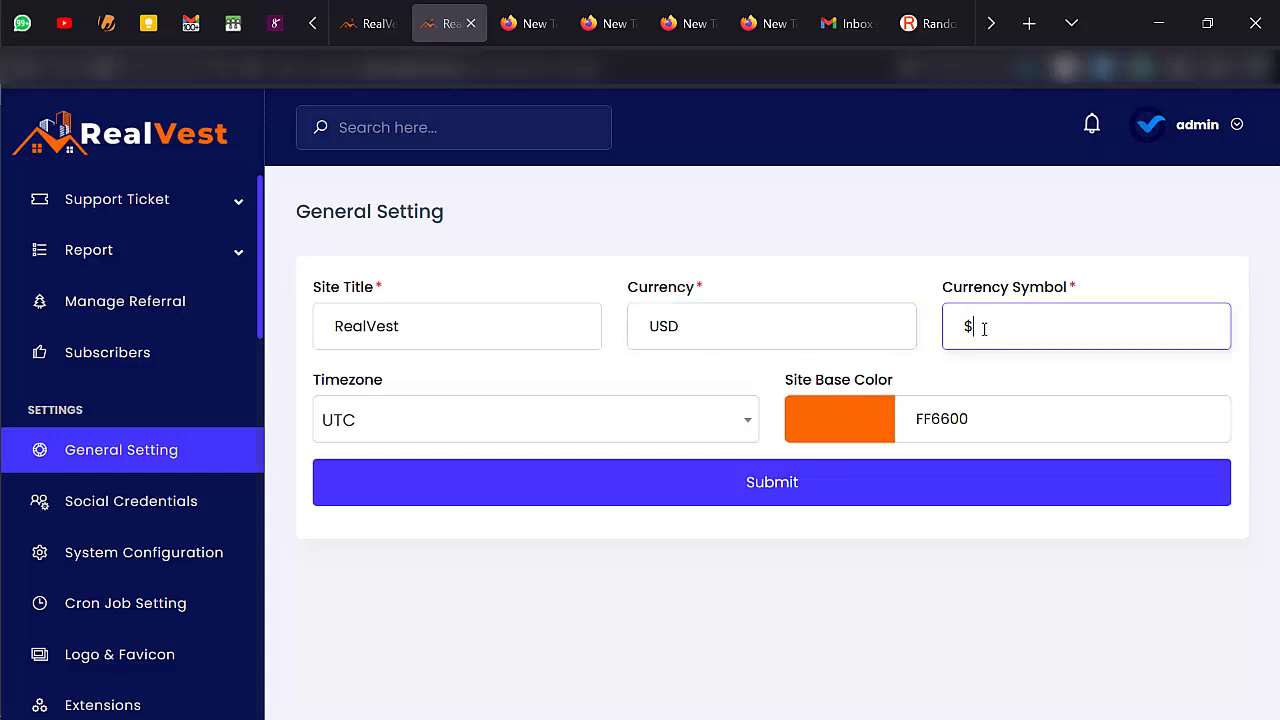
double_click(469, 429)
left_click(812, 430)
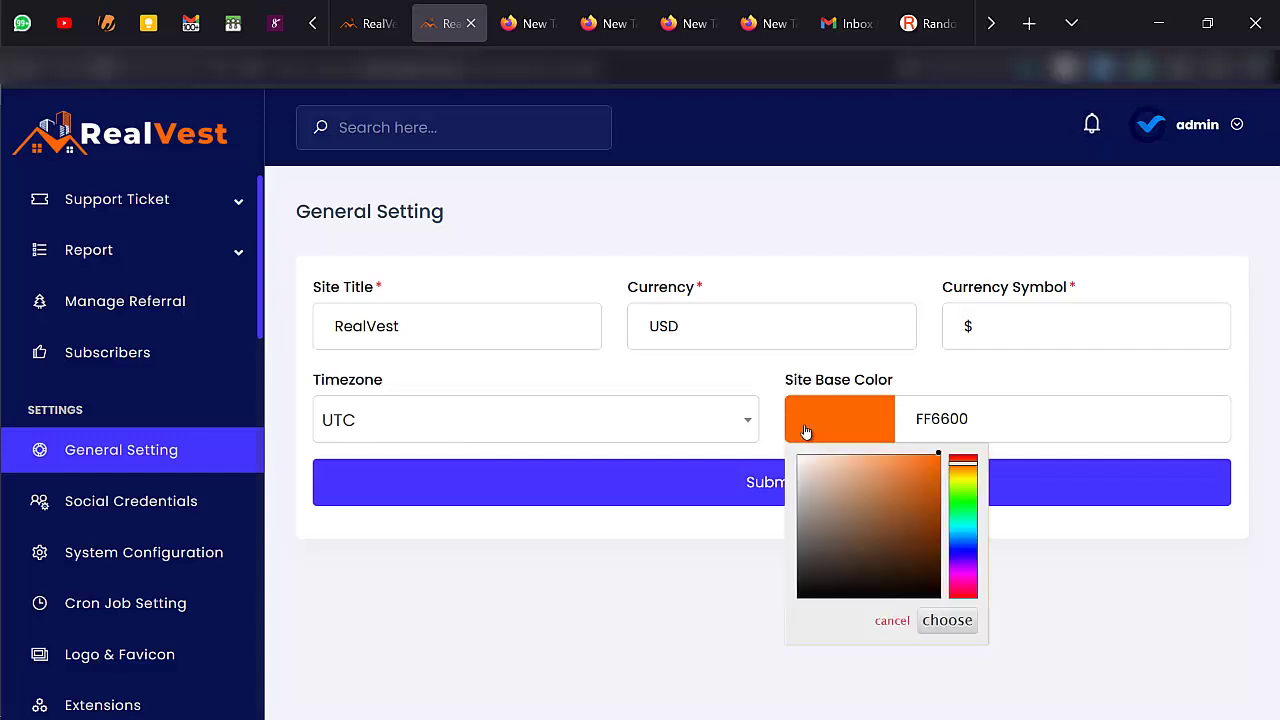
left_click_drag(967, 484, 968, 553)
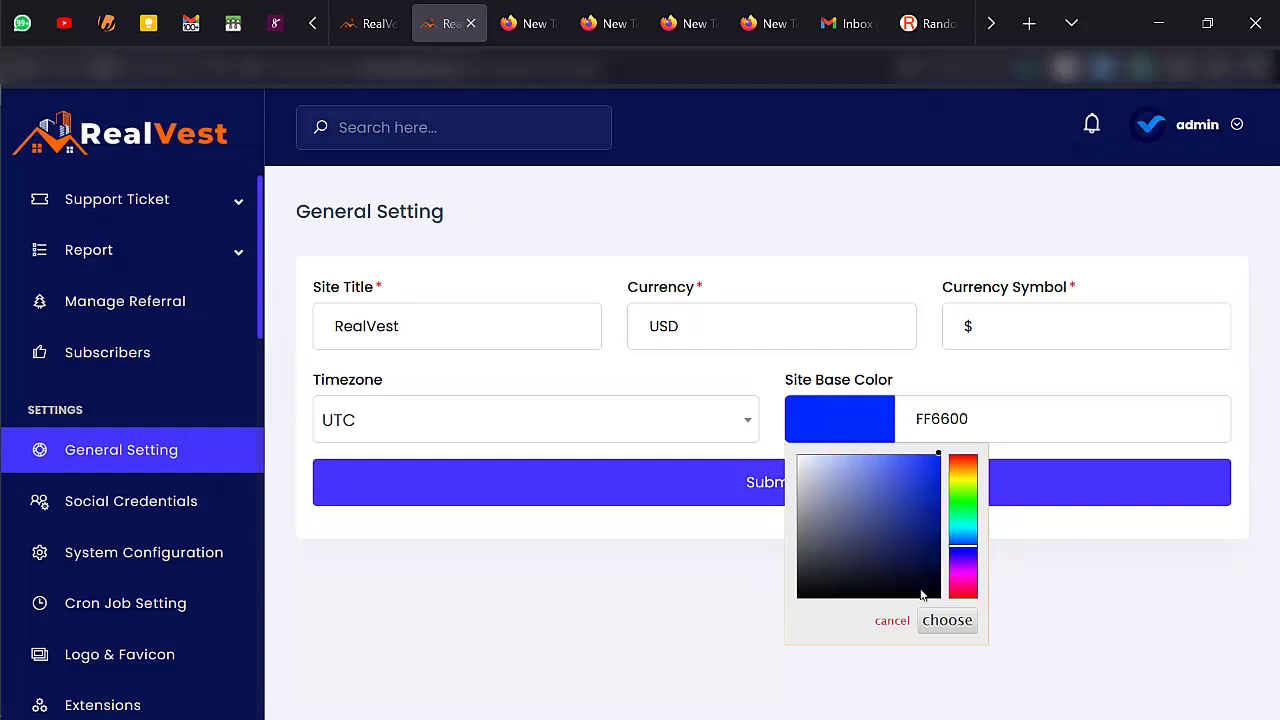
left_click(935, 621)
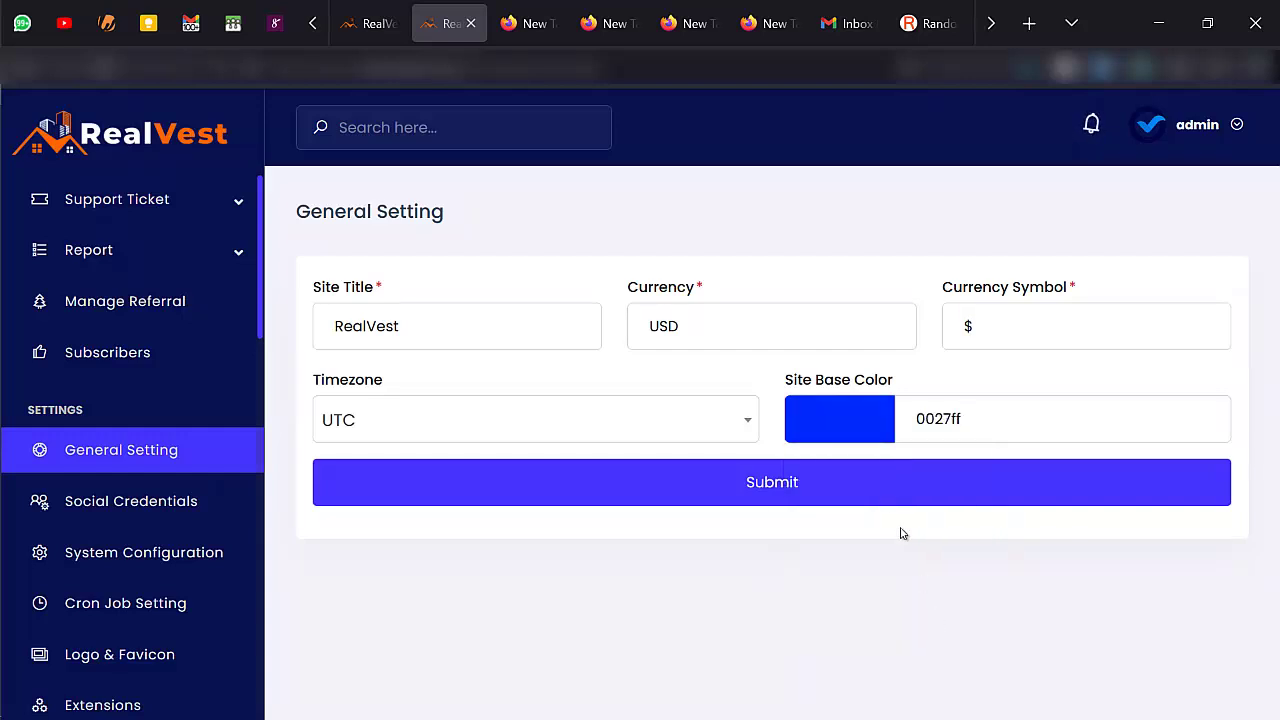
left_click(858, 495)
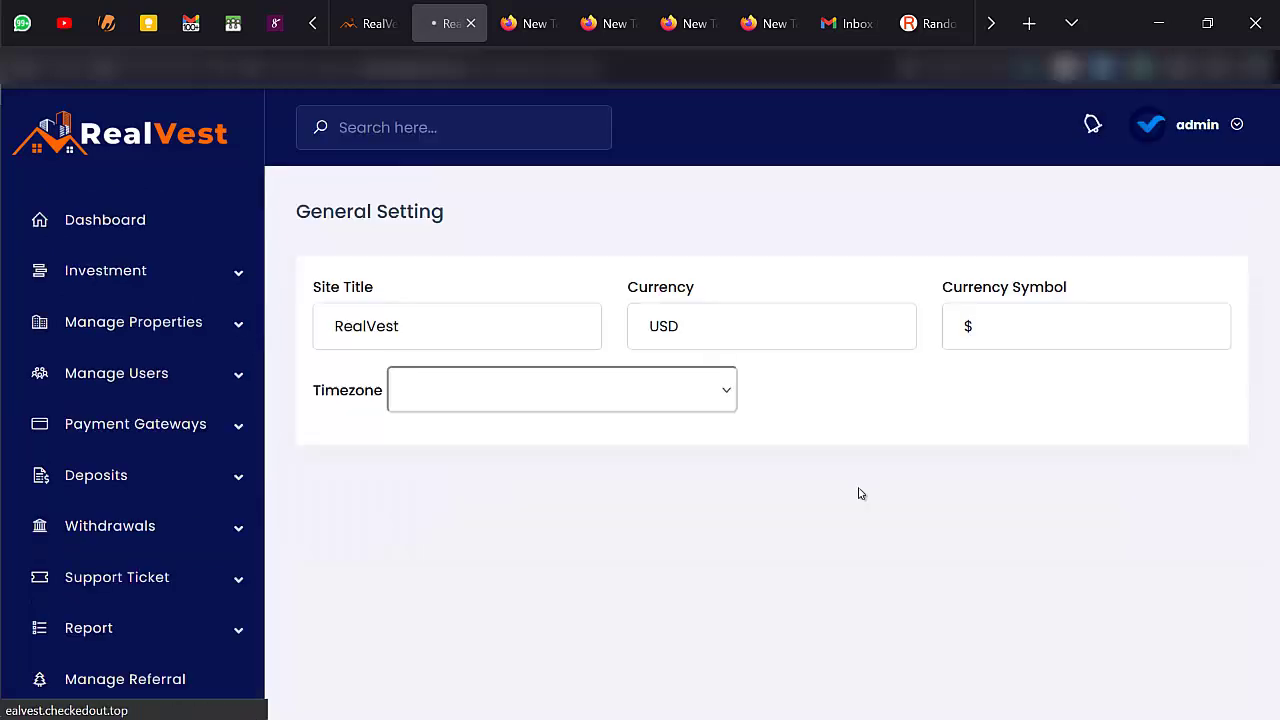
Open Social Login Credentials, showing Google, Facebook and Linkedin enabled.
scroll(206, 520, "up", 3)
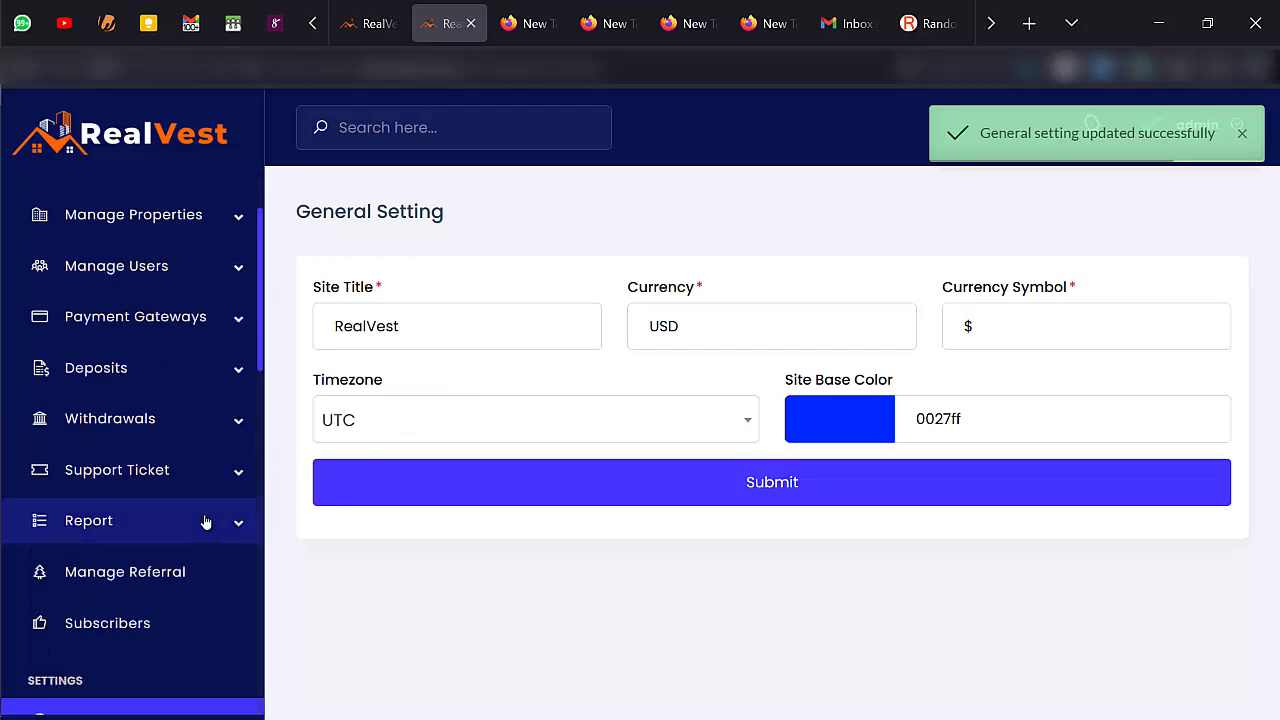
scroll(200, 520, "down", 4)
scroll(160, 515, "down", 7)
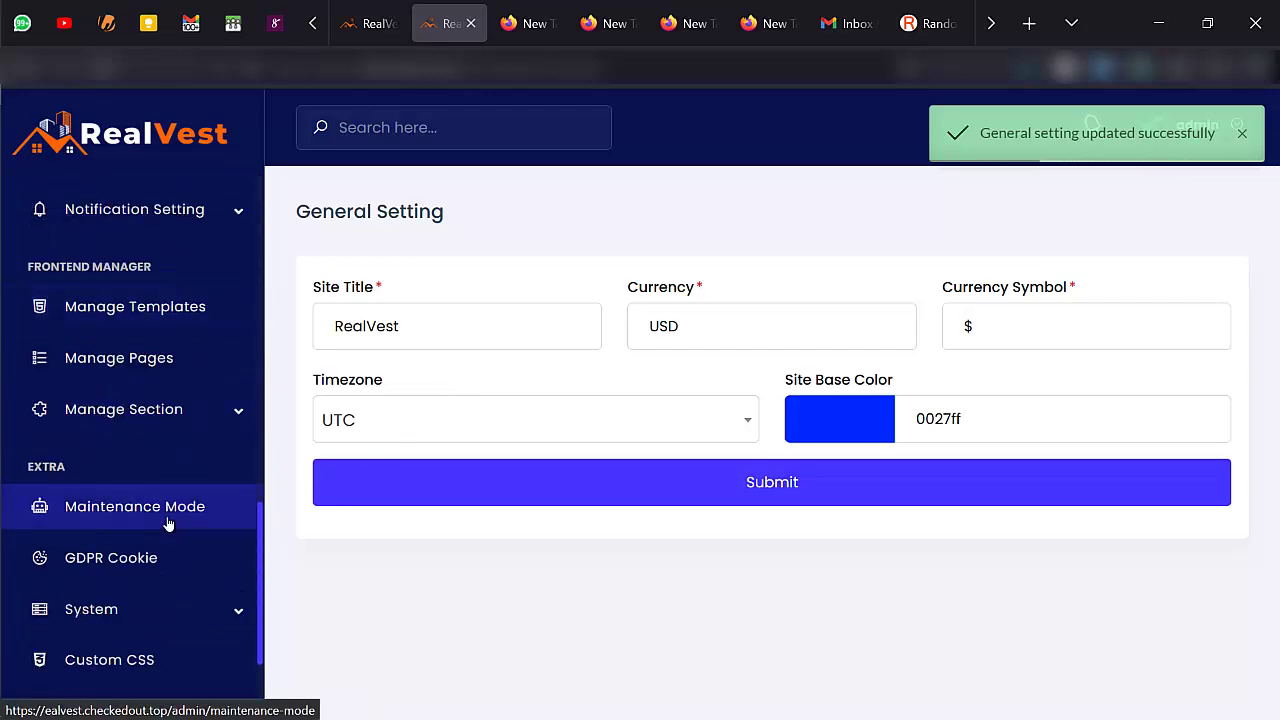
scroll(167, 457, "up", 1)
scroll(167, 457, "up", 2)
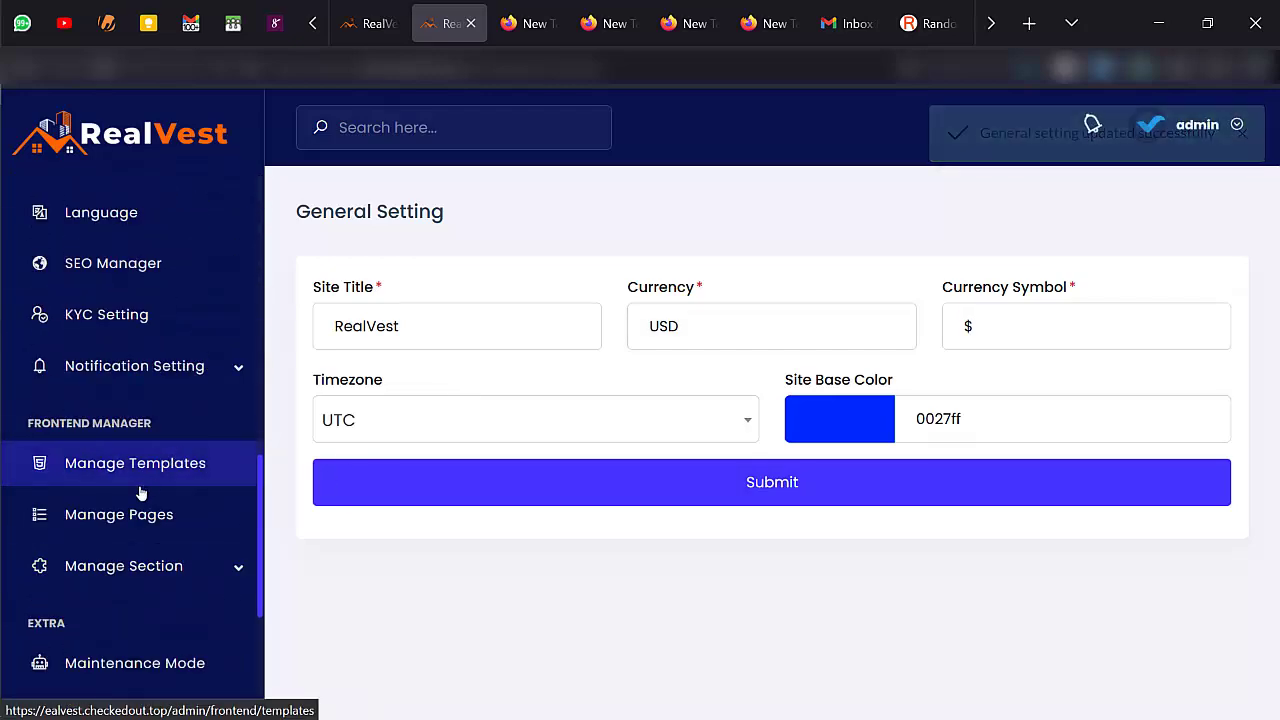
scroll(131, 269, "up", 4)
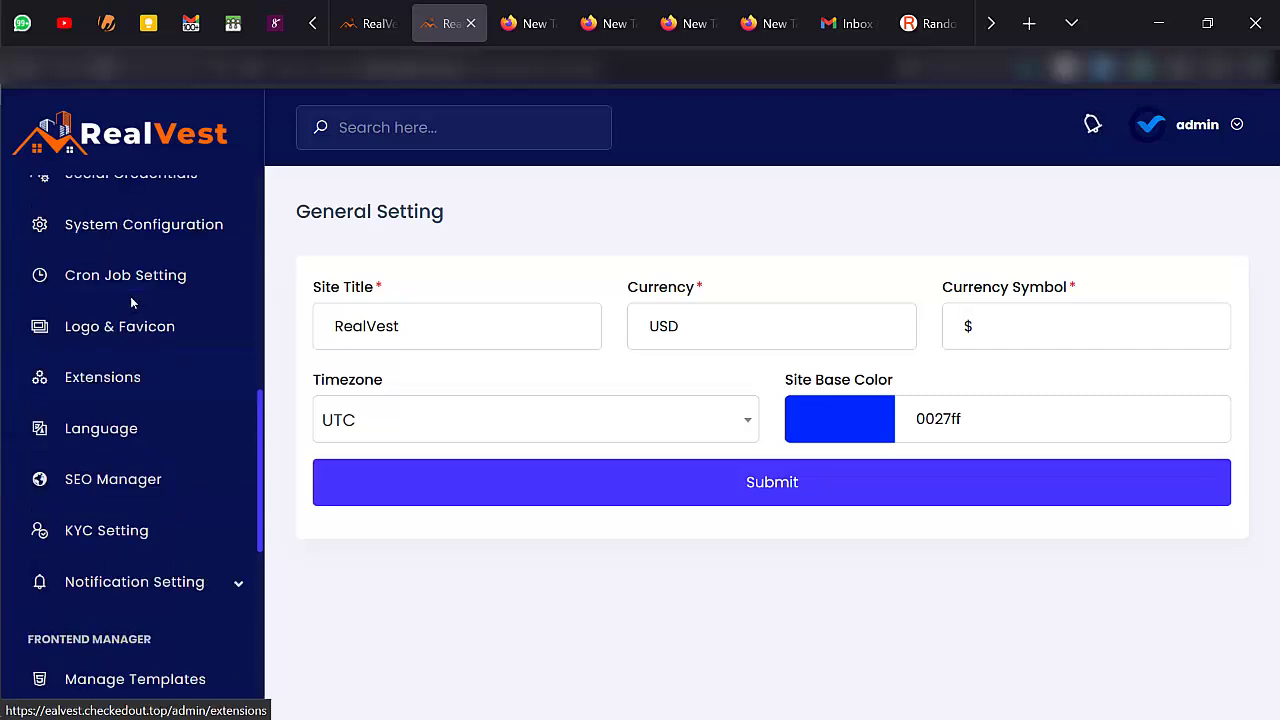
left_click(134, 392)
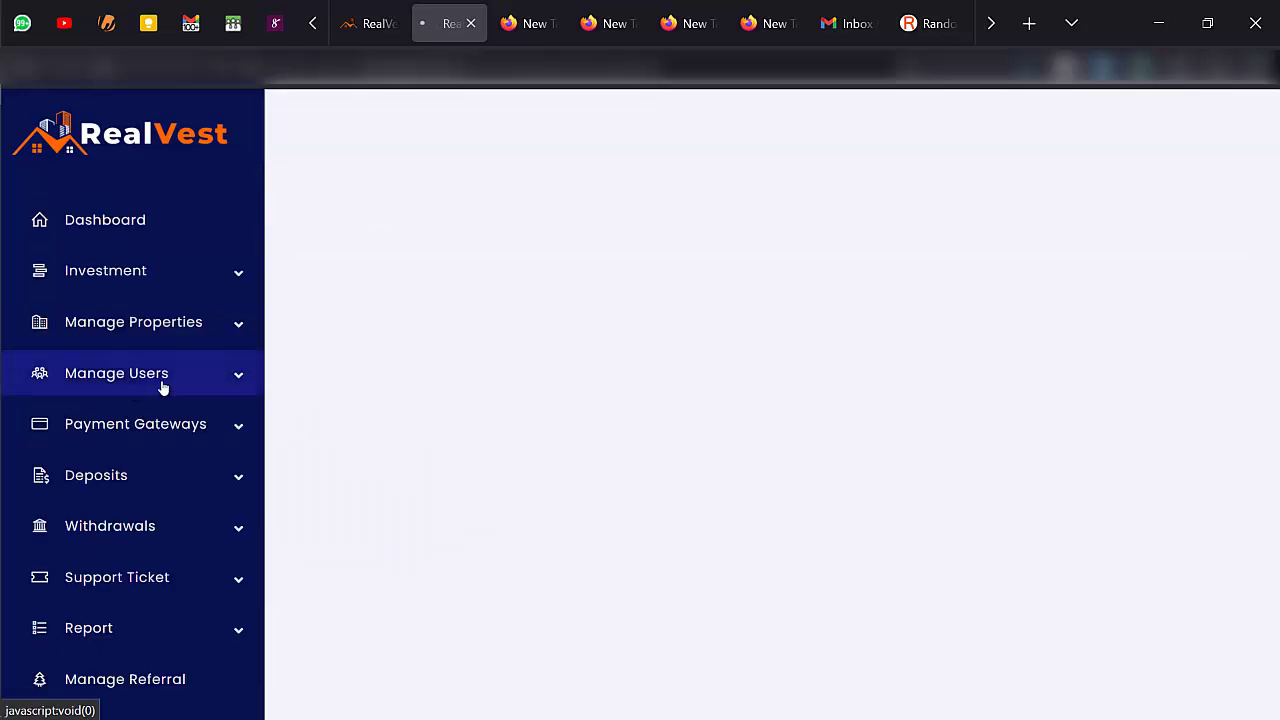
Go to Cron Job Setting to view the Profit Cron and Installment Cron schedules.
scroll(160, 462, "up", 2)
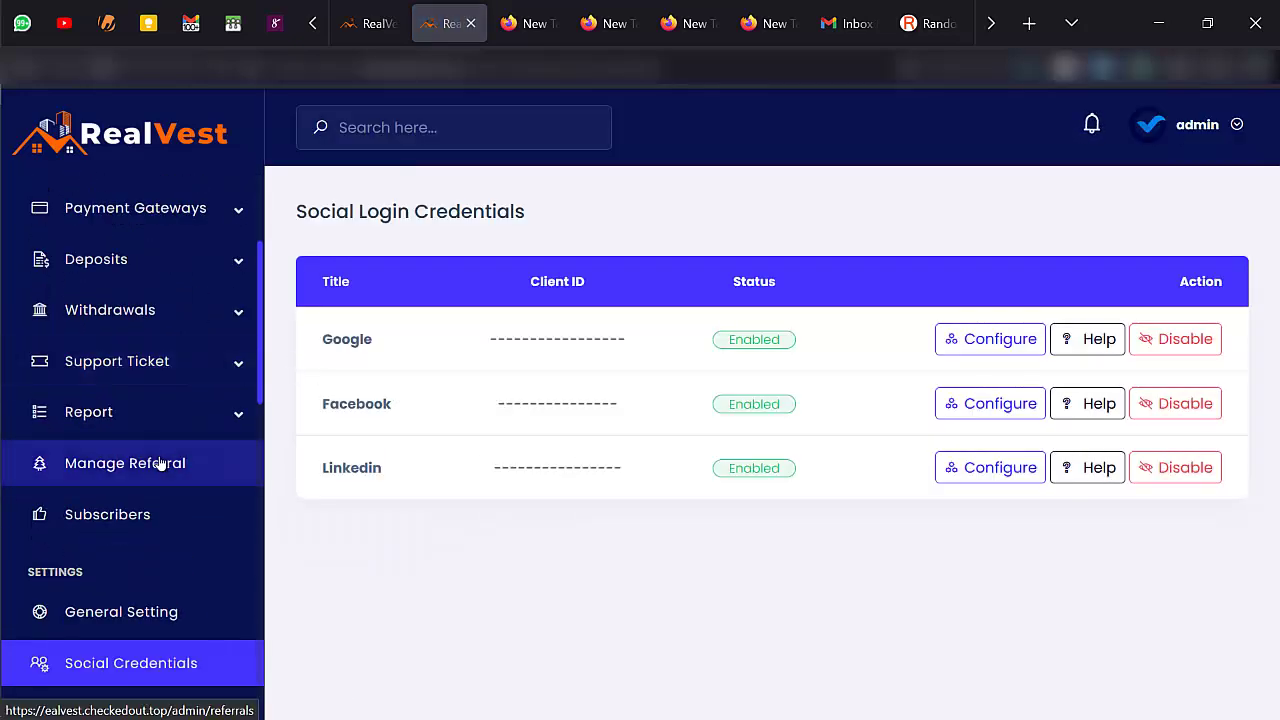
scroll(162, 460, "down", 3)
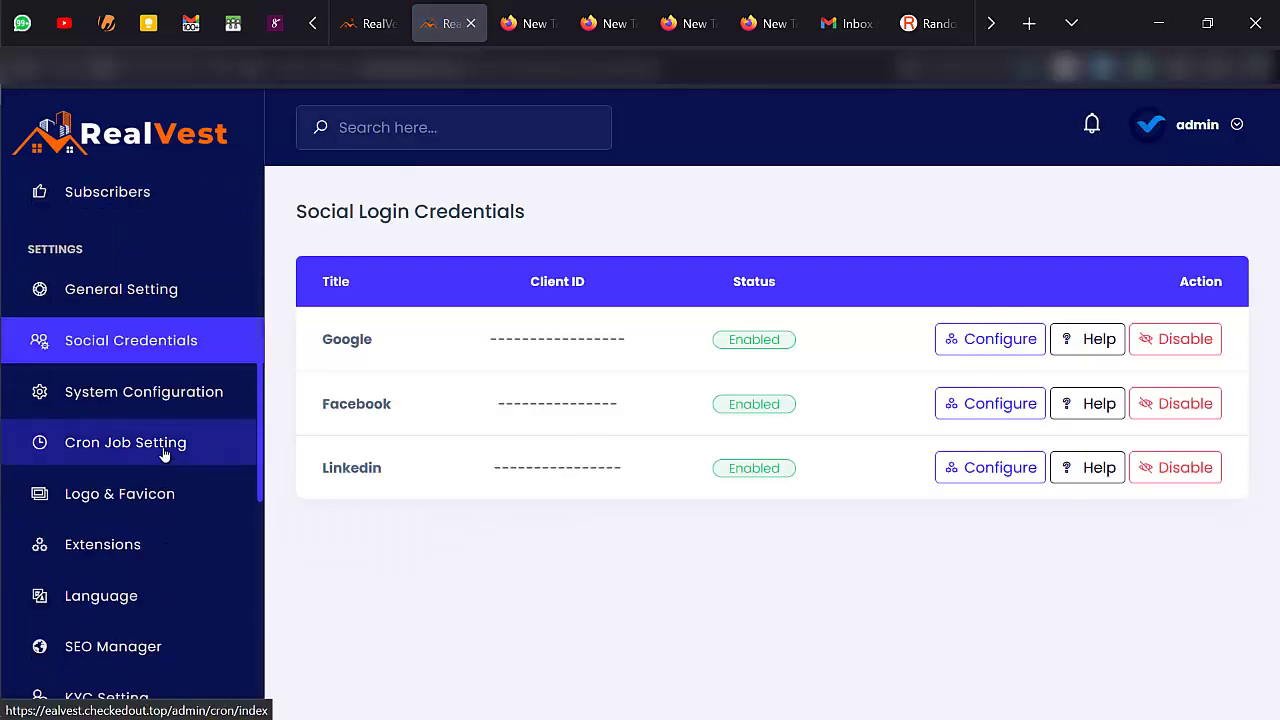
left_click(164, 452)
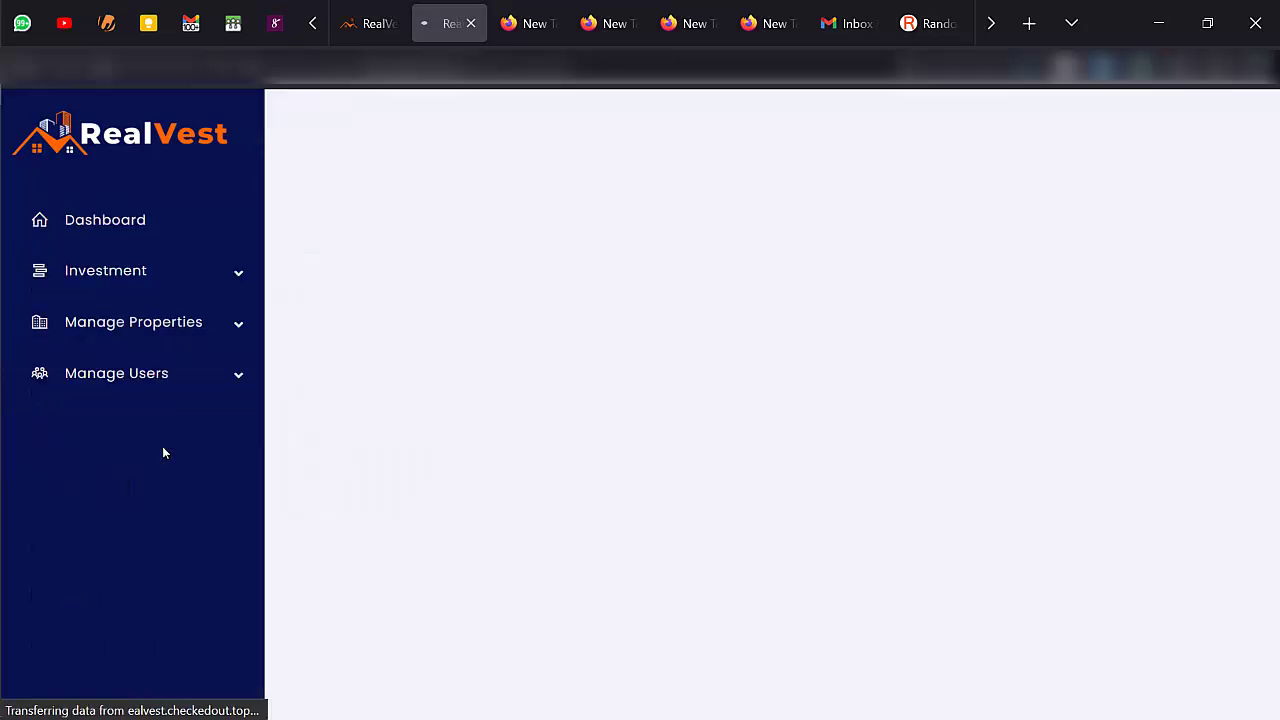
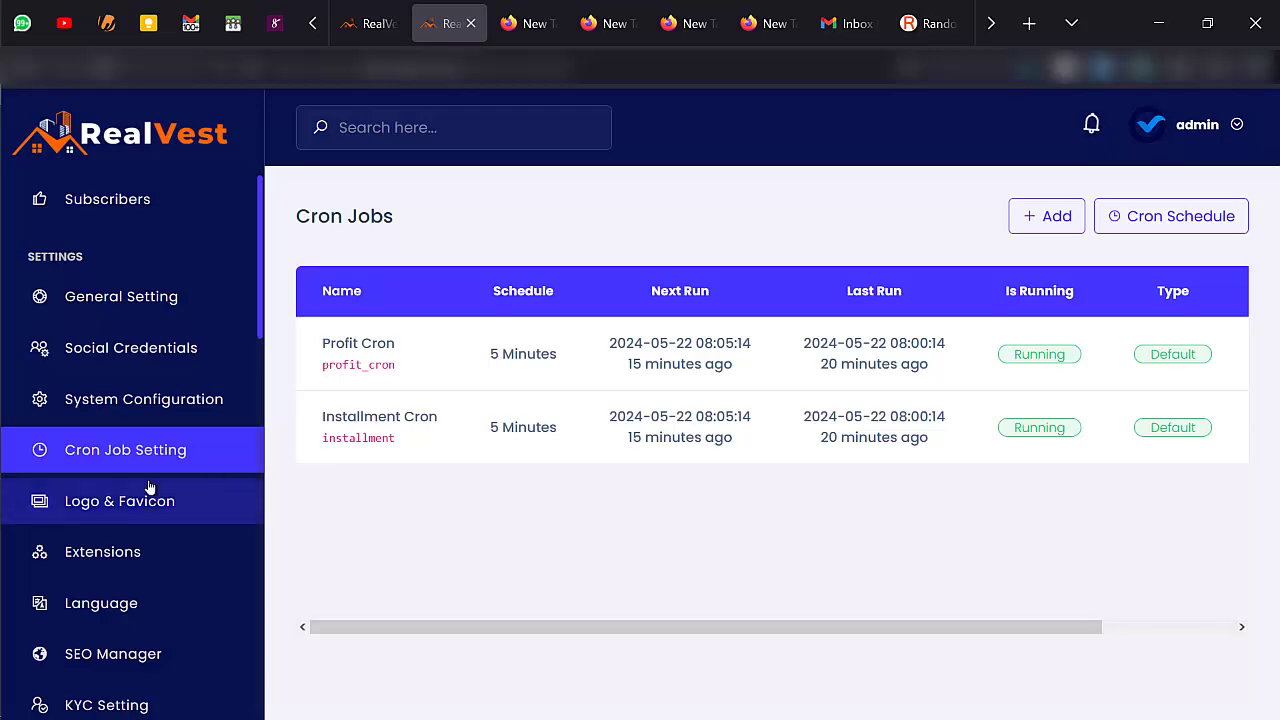
Review the module toggles under Settings > System Configuration.
scroll(206, 514, "up", 5)
scroll(71, 457, "up", 2)
scroll(71, 531, "down", 2)
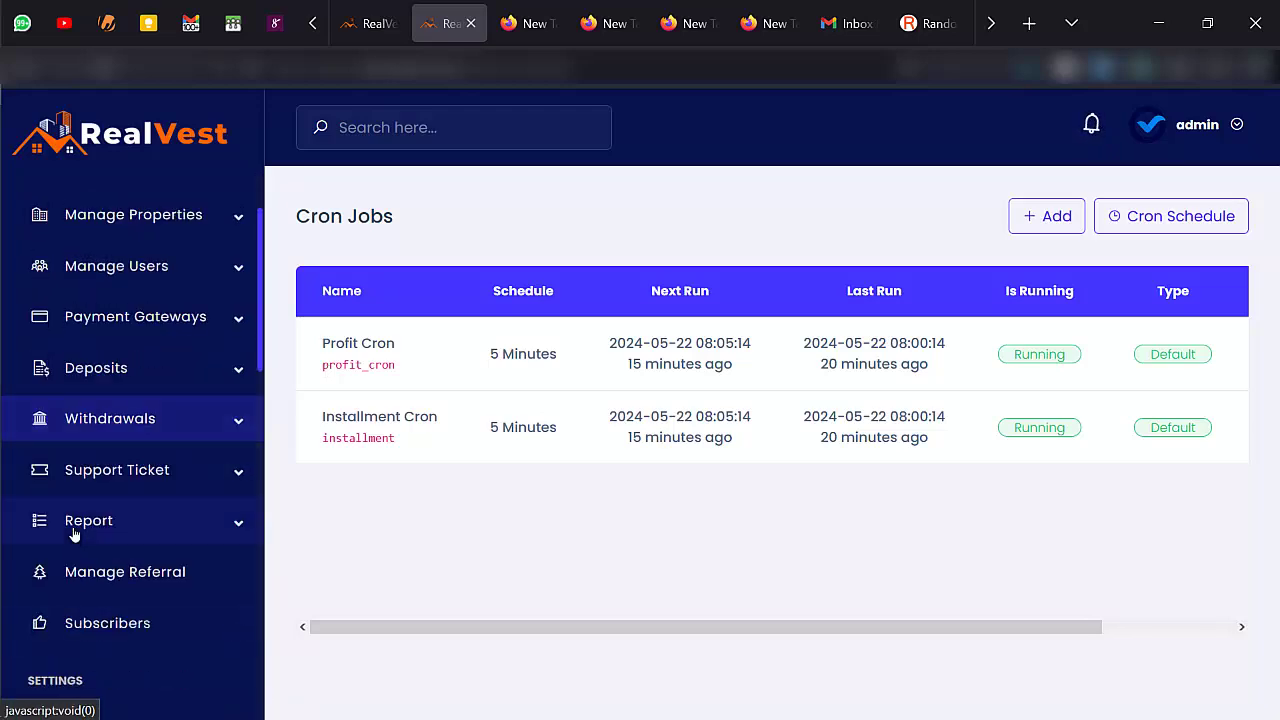
scroll(114, 429, "up", 2)
scroll(149, 420, "down", 5)
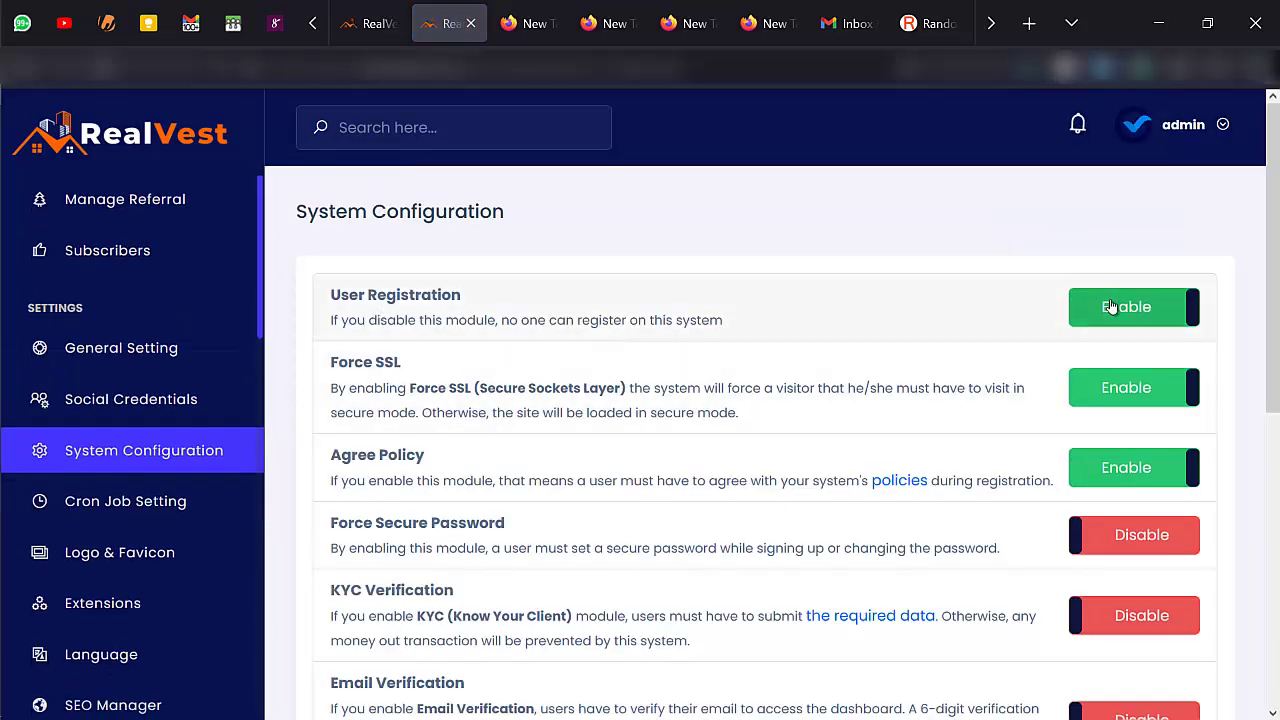
scroll(997, 434, "down", 3)
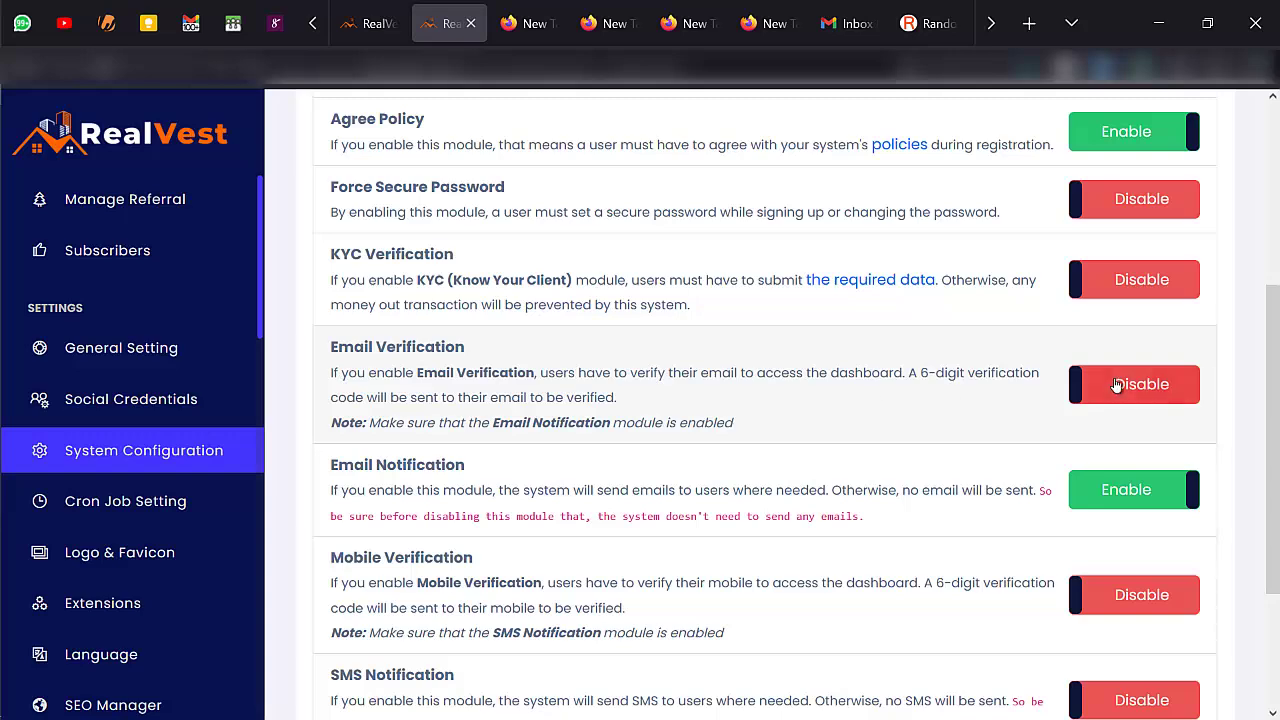
scroll(510, 455, "down", 1)
scroll(430, 490, "down", 1)
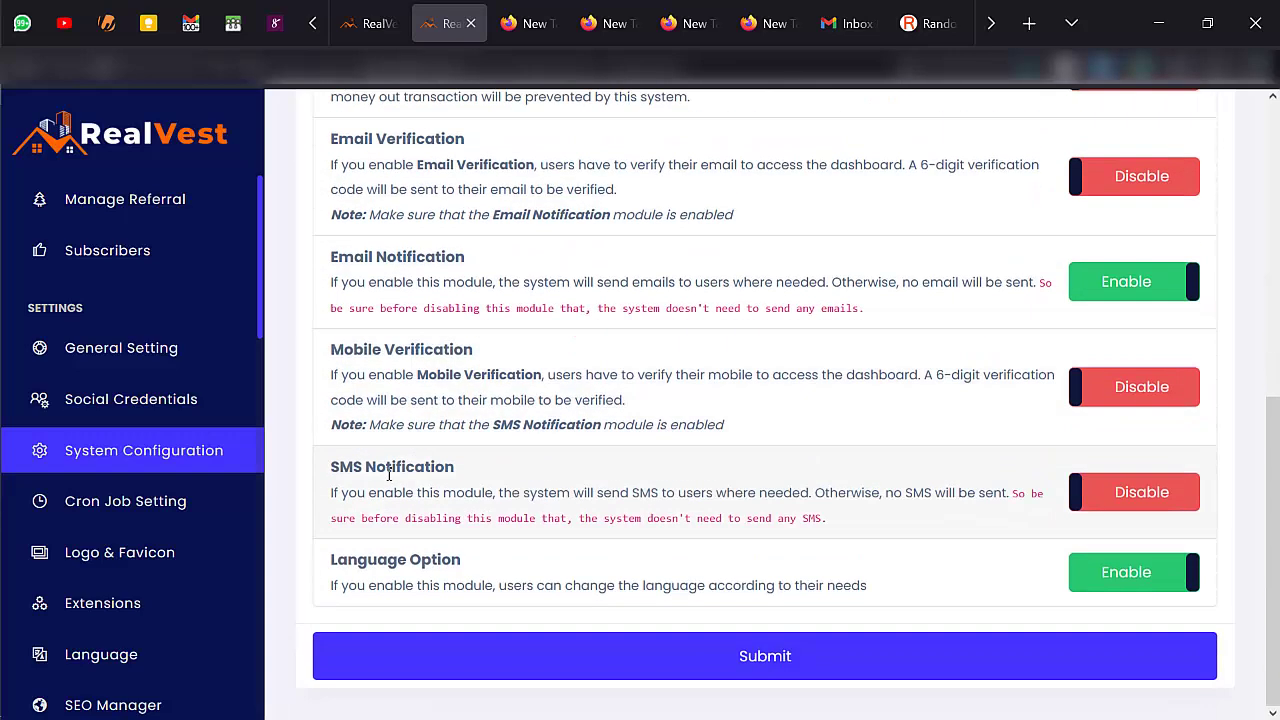
scroll(464, 545, "up", 5)
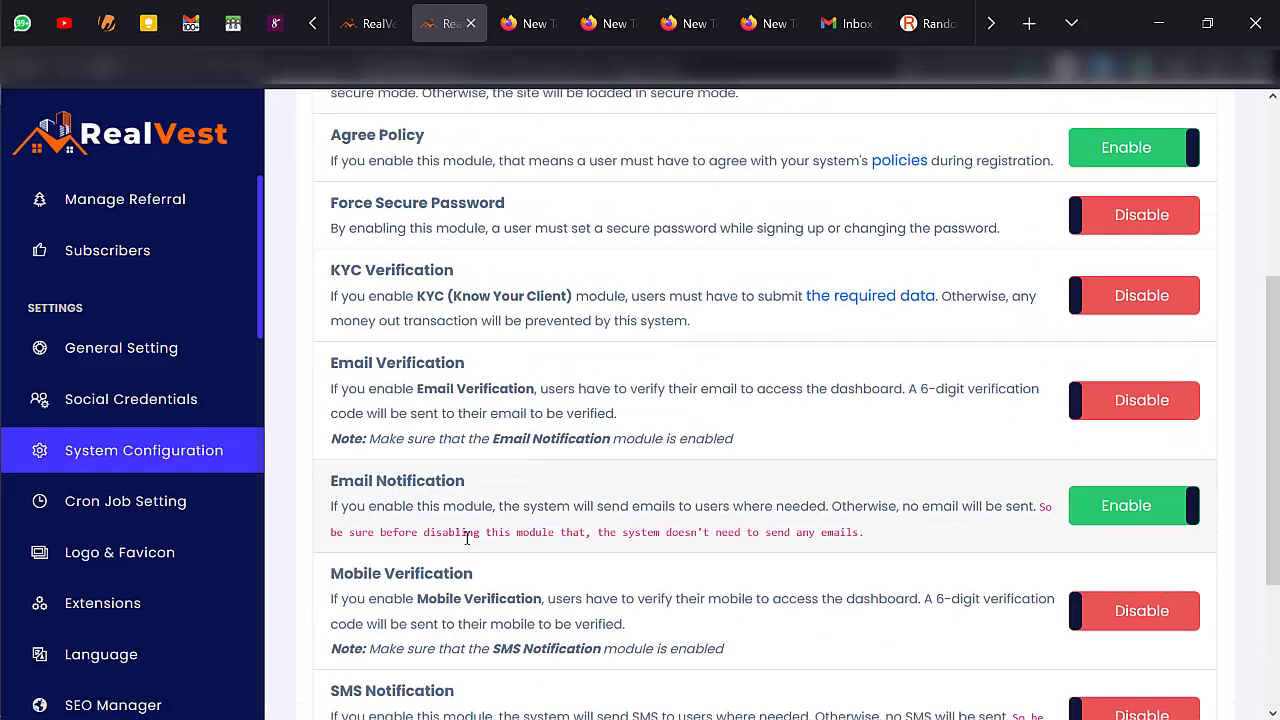
scroll(137, 540, "up", 3)
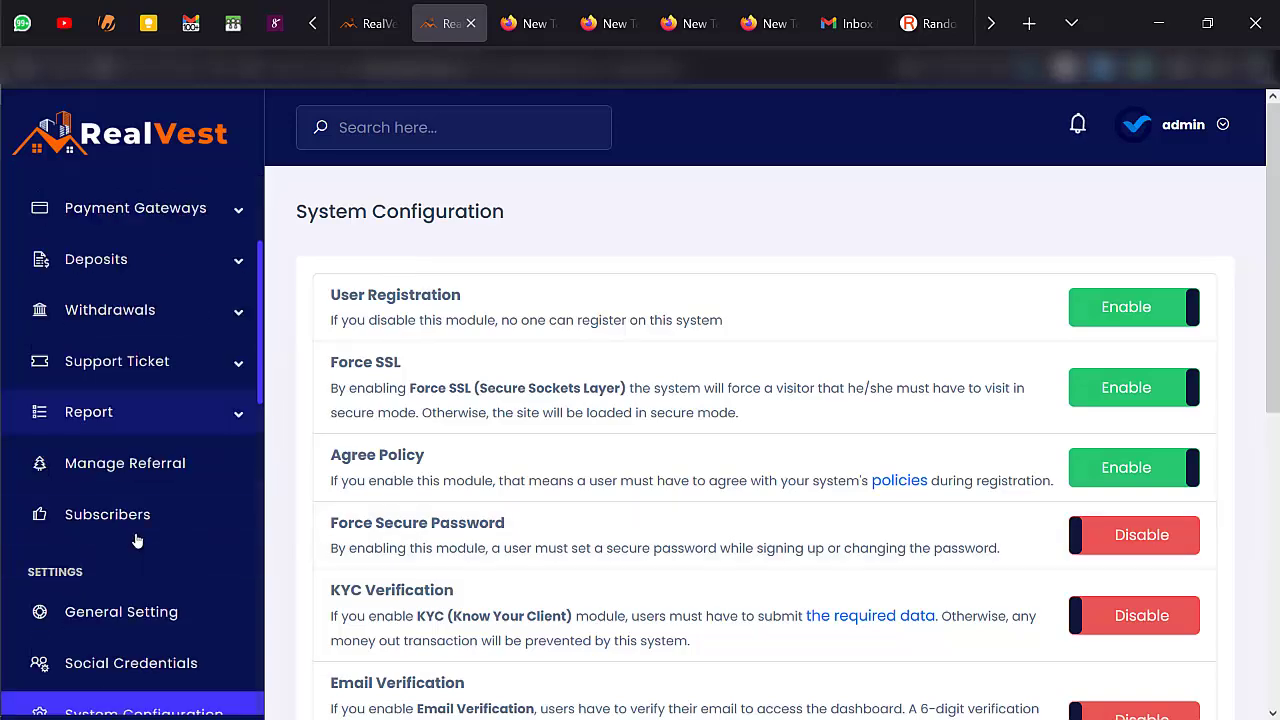
scroll(141, 505, "down", 3)
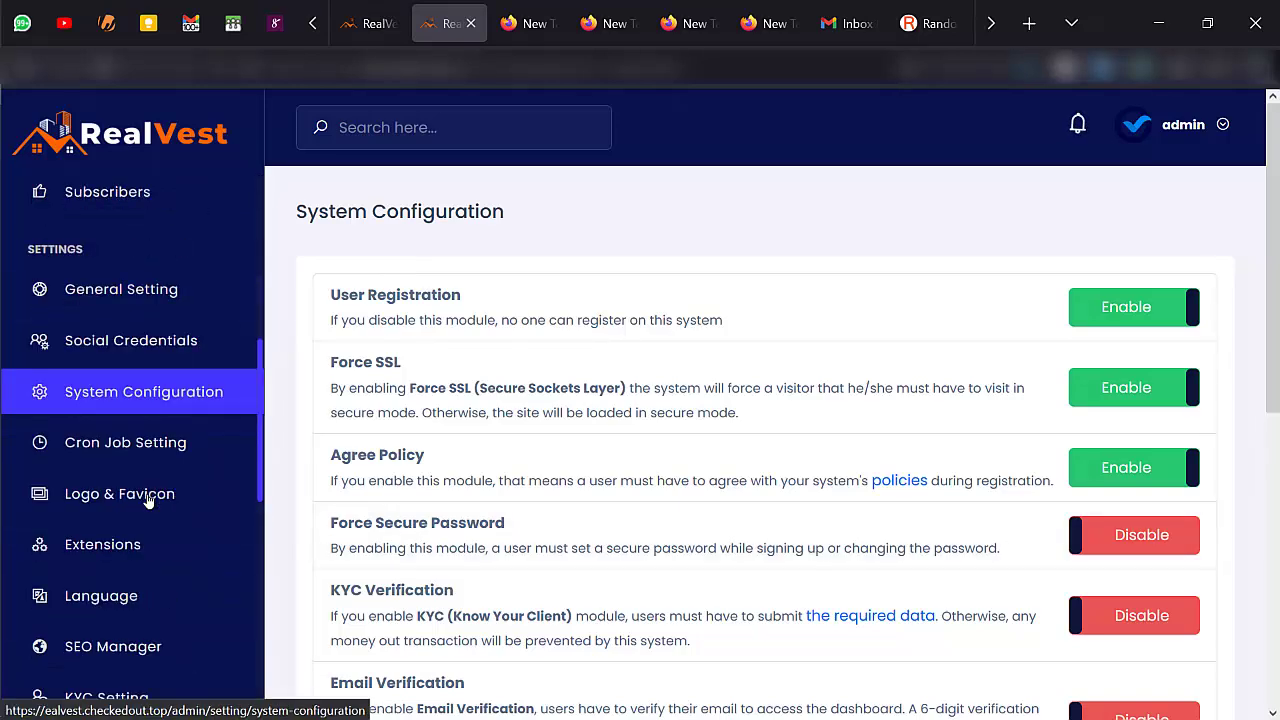
scroll(141, 495, "down", 2)
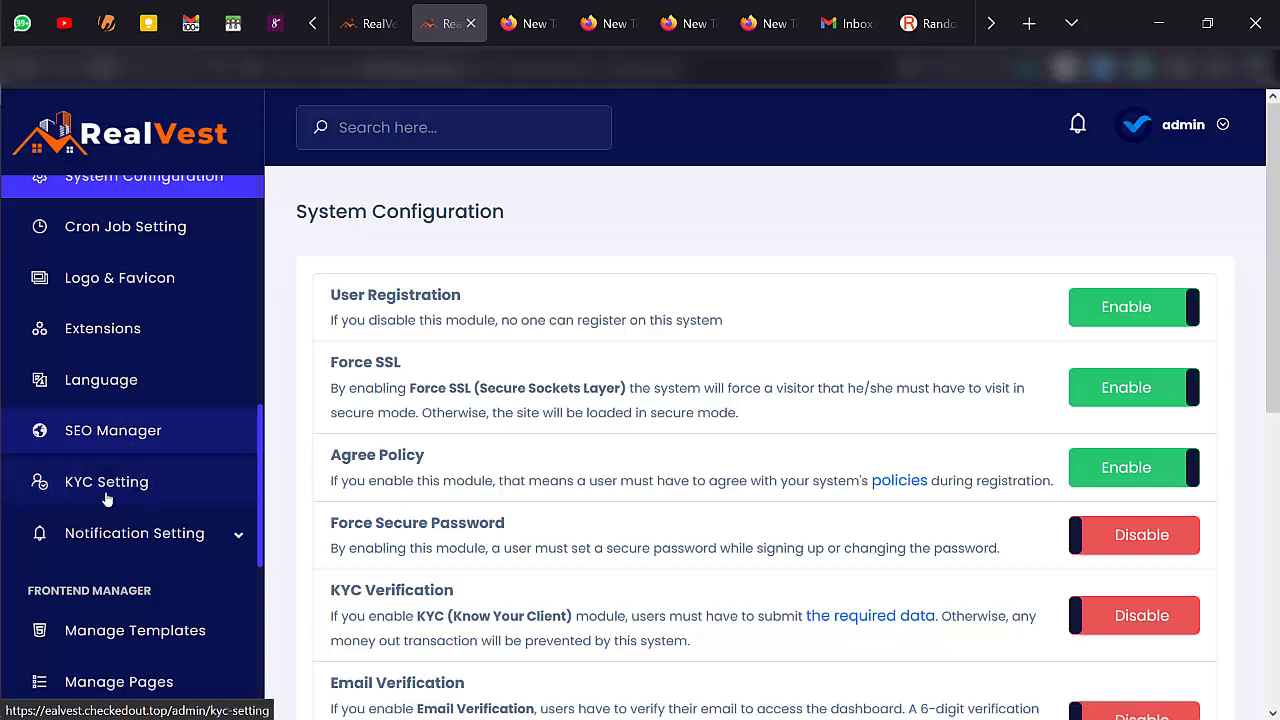
Expand Notification Setting and go to Email Setting.
left_click(138, 532)
scroll(138, 525, "down", 2)
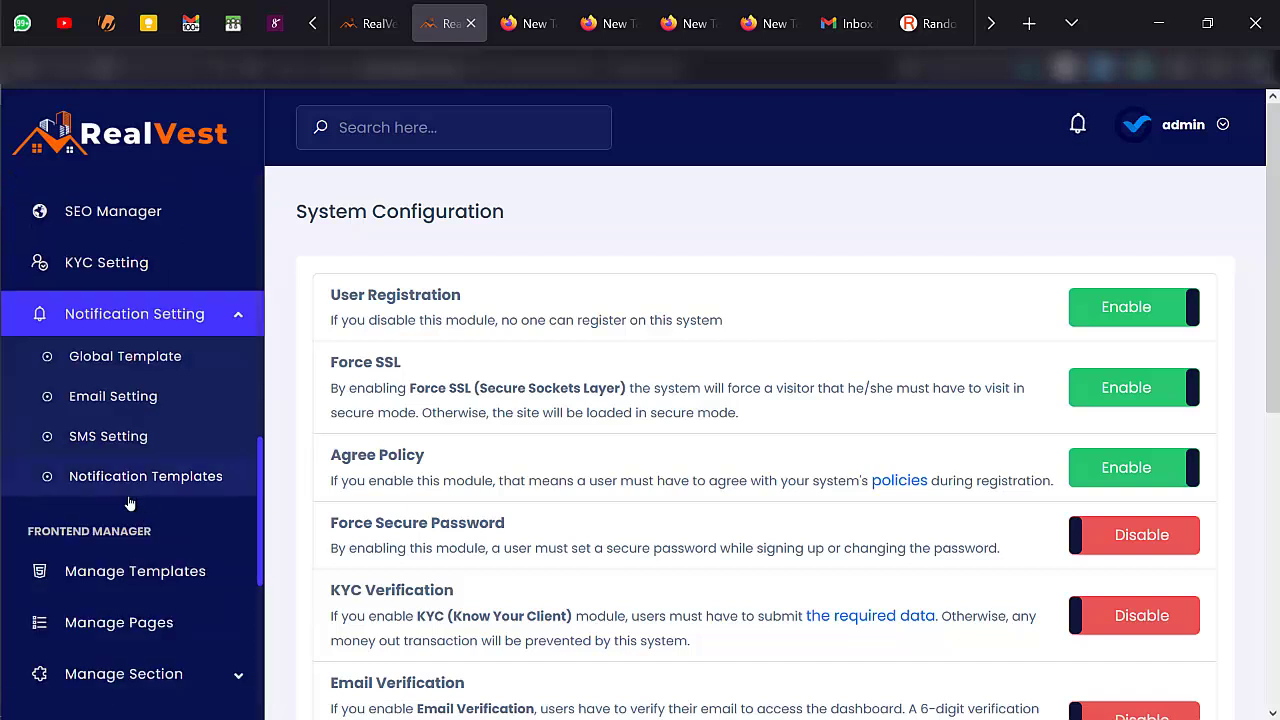
scroll(128, 486, "down", 1)
left_click(133, 330)
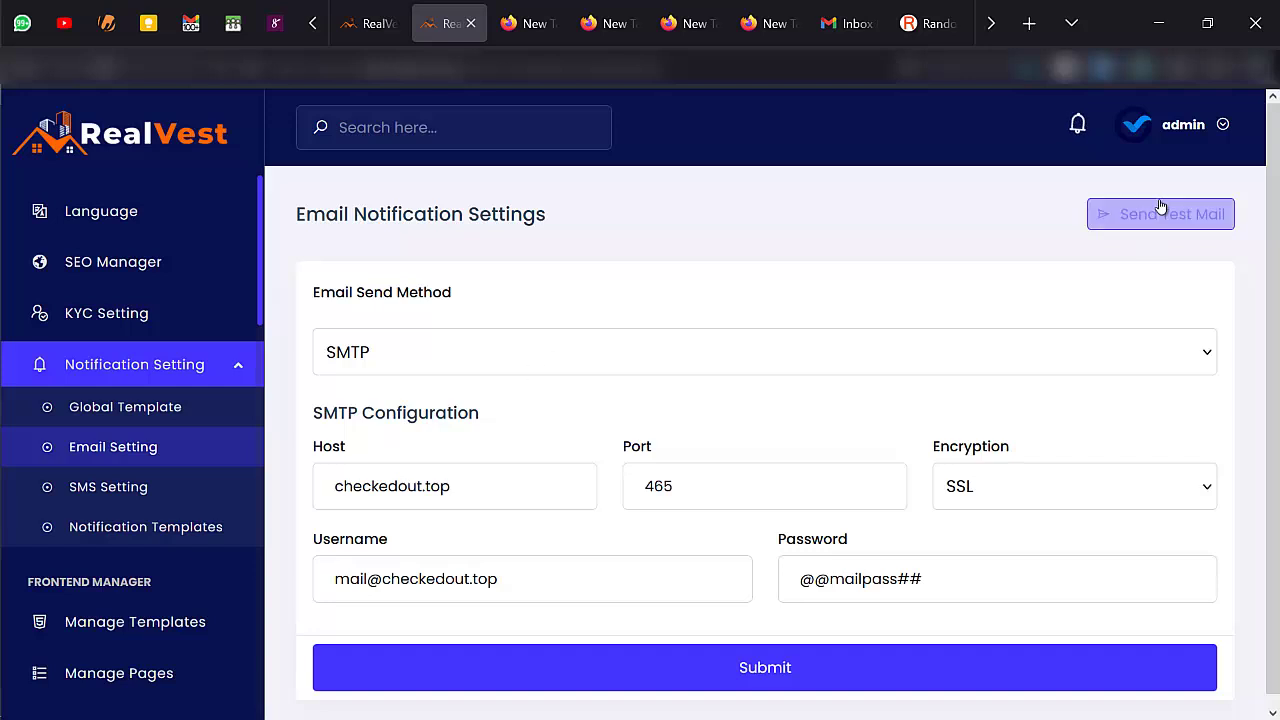
Keep SMTP as the send method and check host checkedout.top, port 465, SSL and the password.
left_click(428, 354)
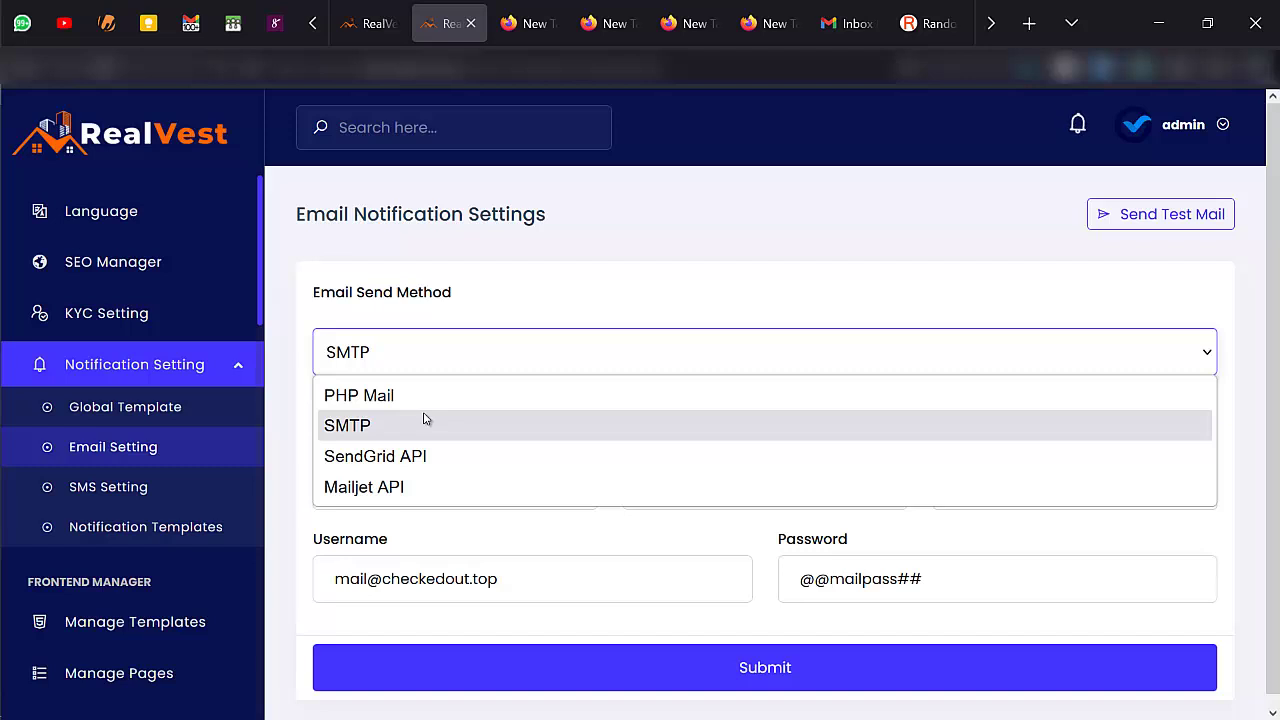
left_click(519, 509)
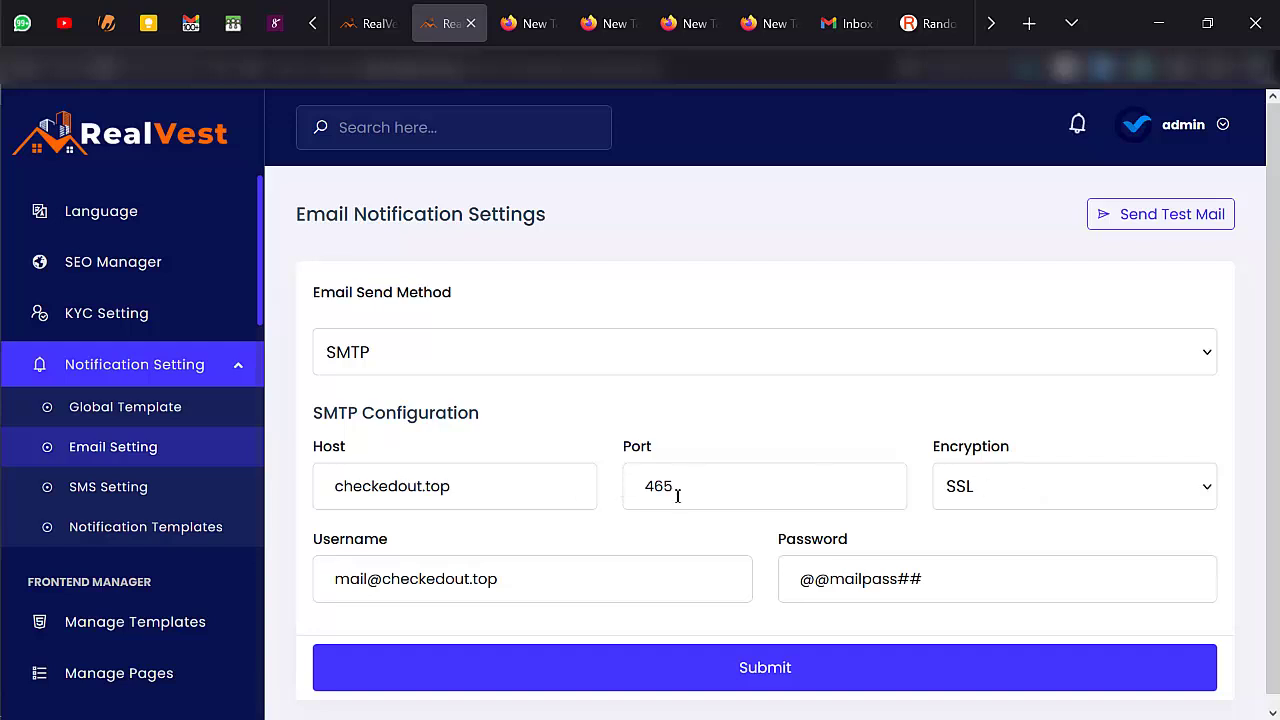
scroll(566, 517, "down", 1)
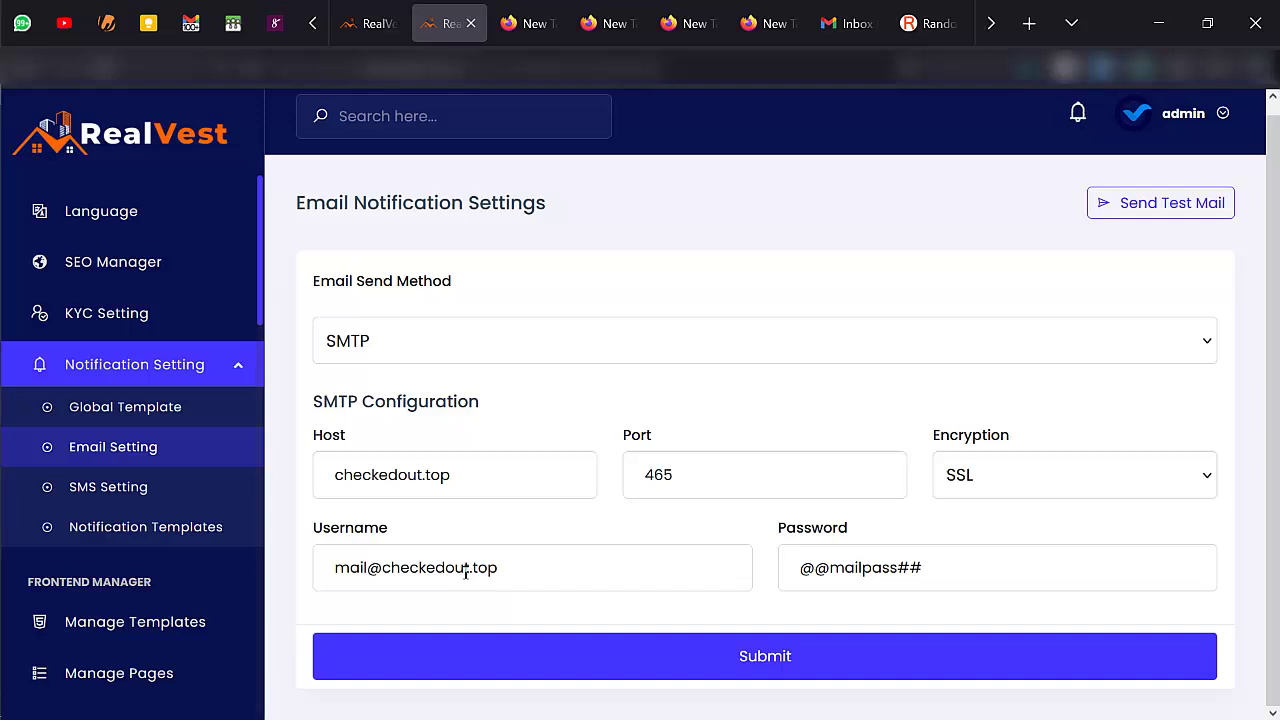
left_click(849, 577)
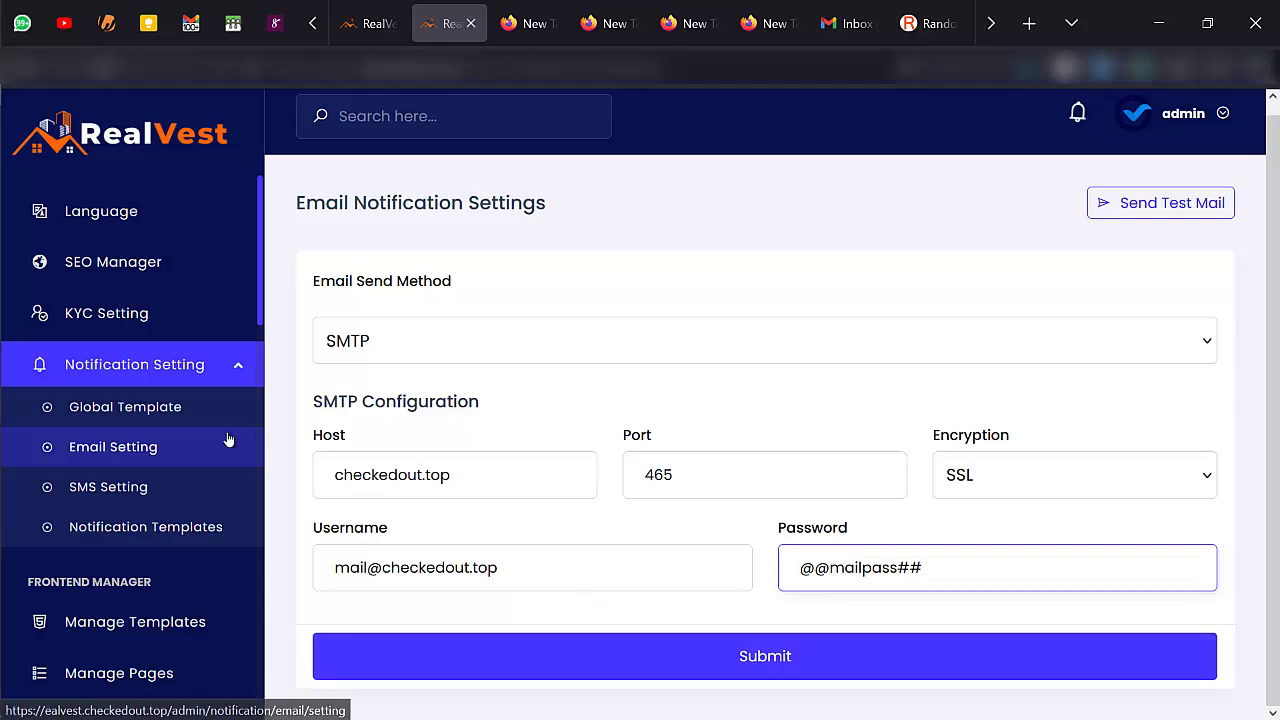
Go to the Manage Templates page.
scroll(200, 460, "up", 8)
scroll(194, 491, "down", 6)
scroll(192, 494, "down", 5)
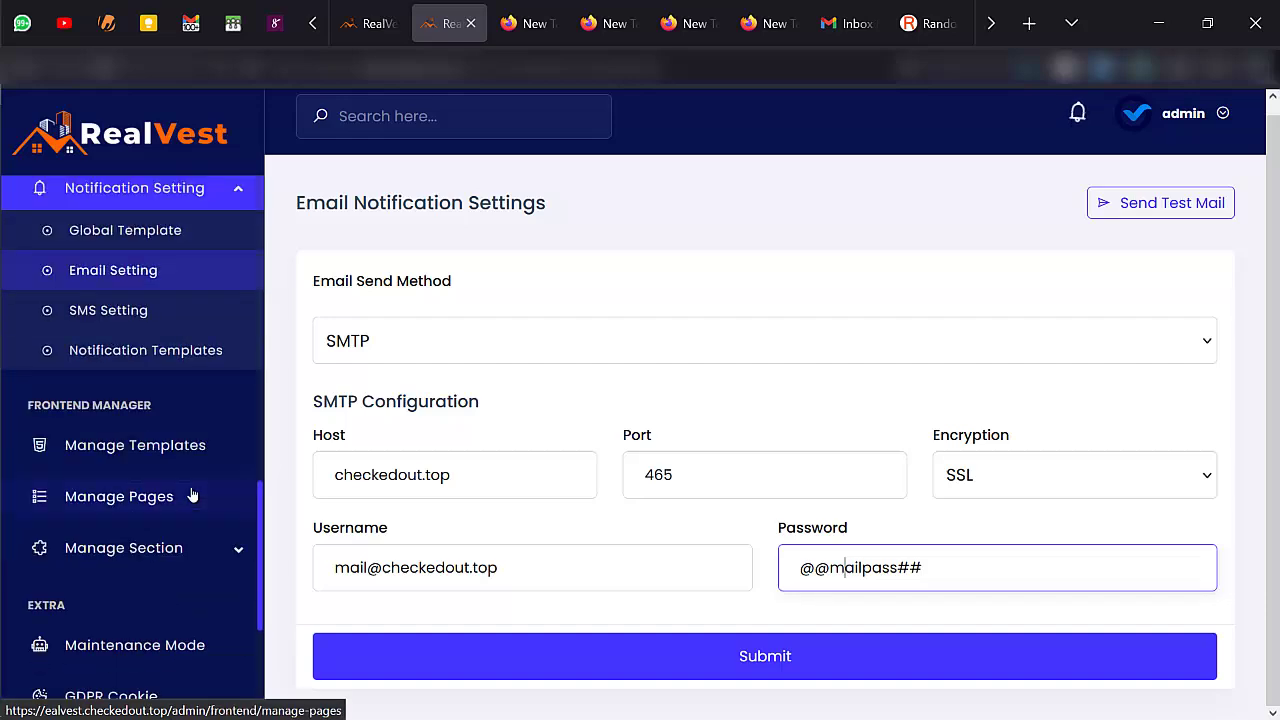
scroll(155, 370, "down", 1)
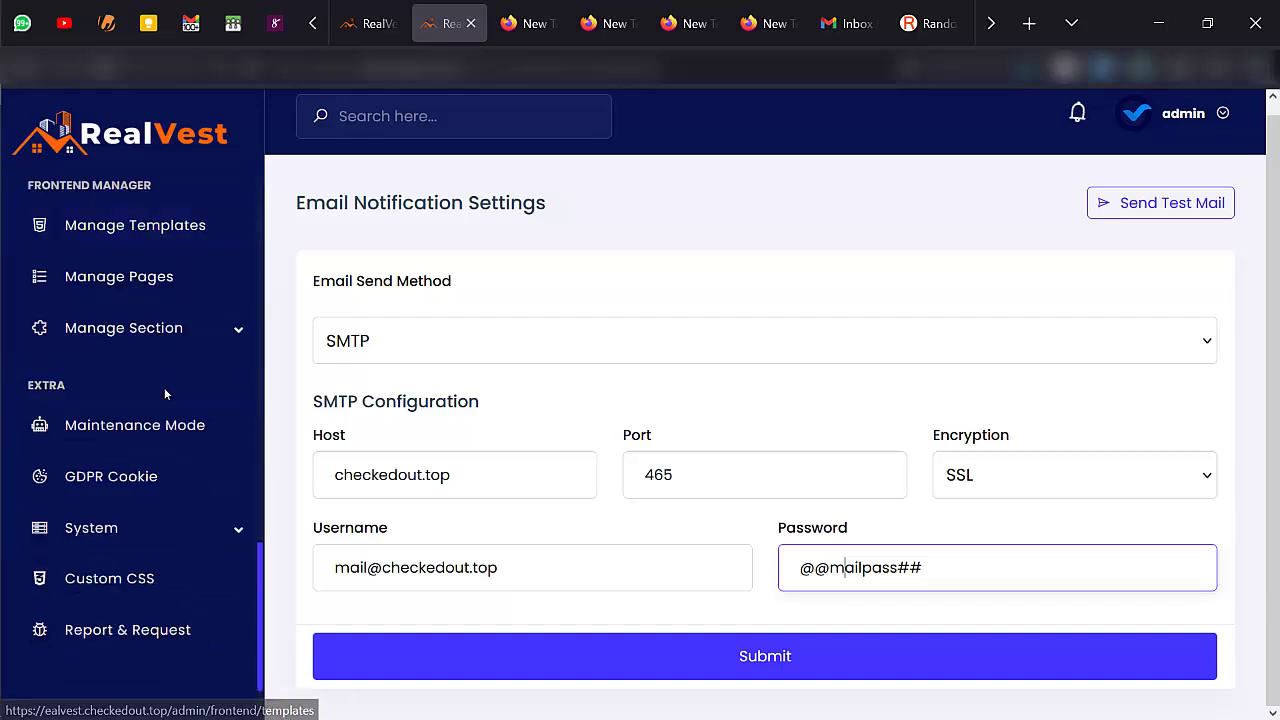
scroll(170, 380, "up", 1)
left_click(165, 355)
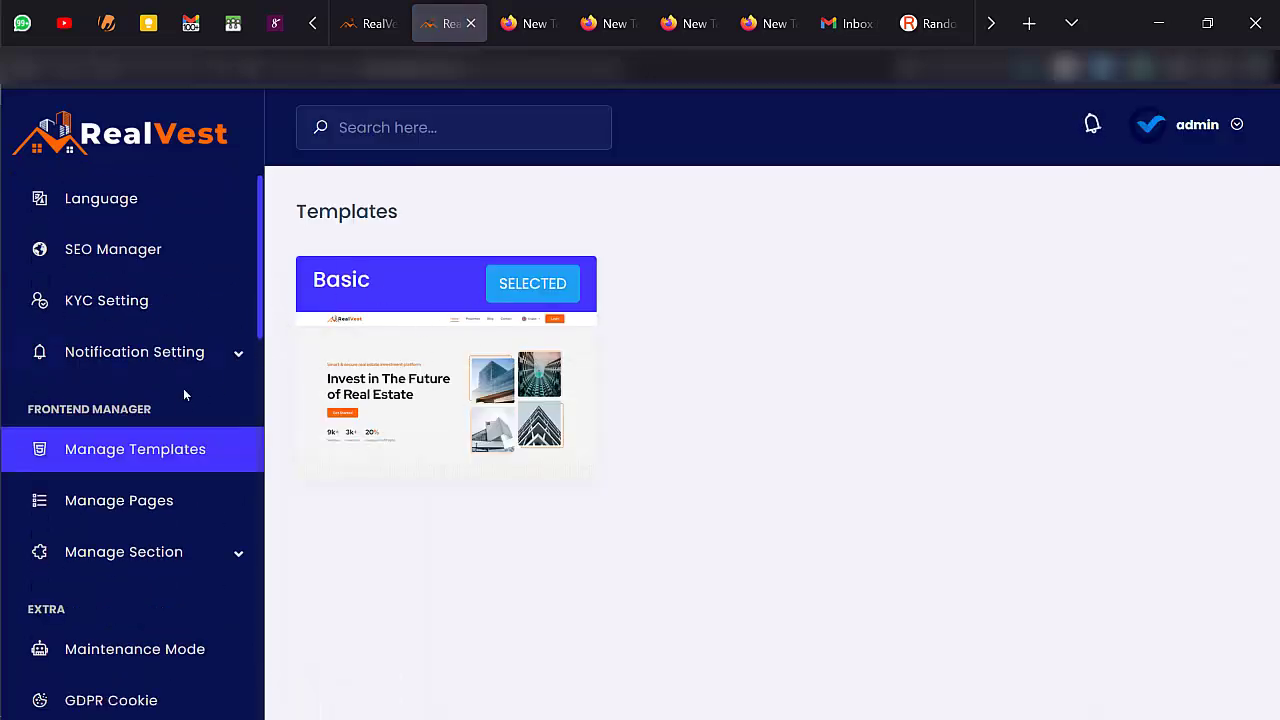
View the Basic template and the HOME, Blogs, Contact, Property and About pages, then expand Manage Section.
scroll(175, 440, "up", 5)
scroll(138, 450, "down", 5)
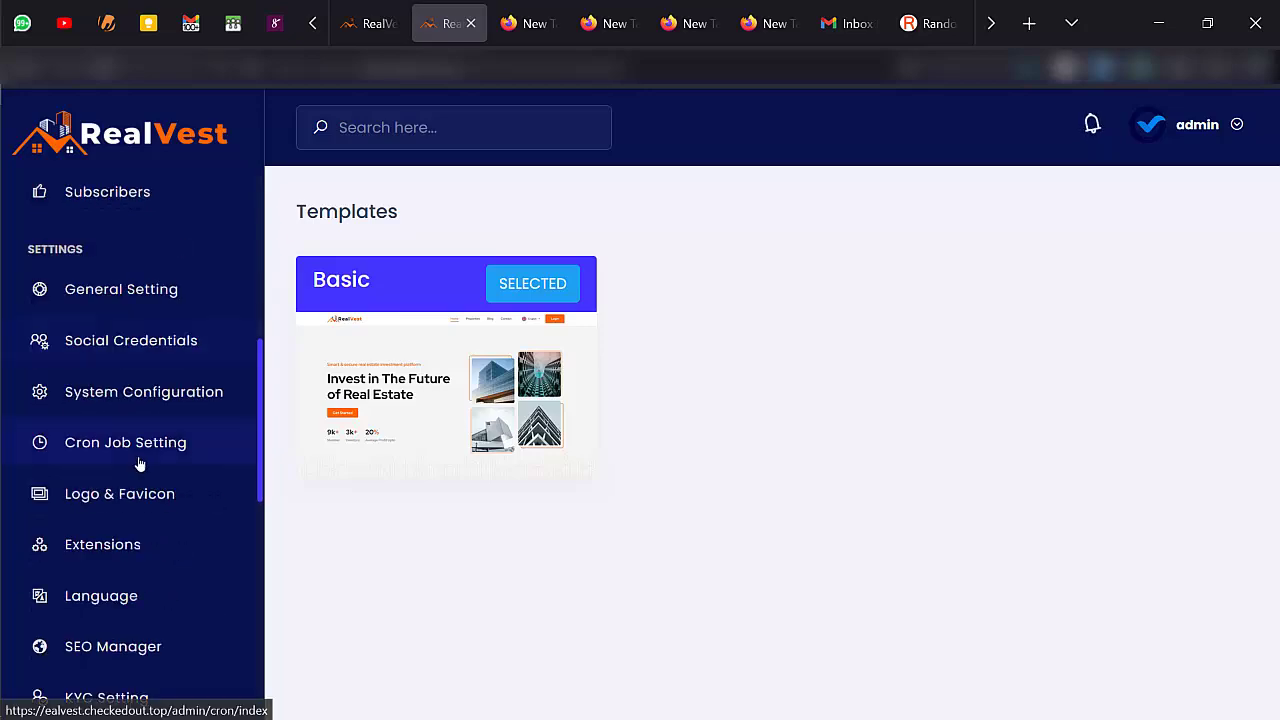
left_click(130, 568)
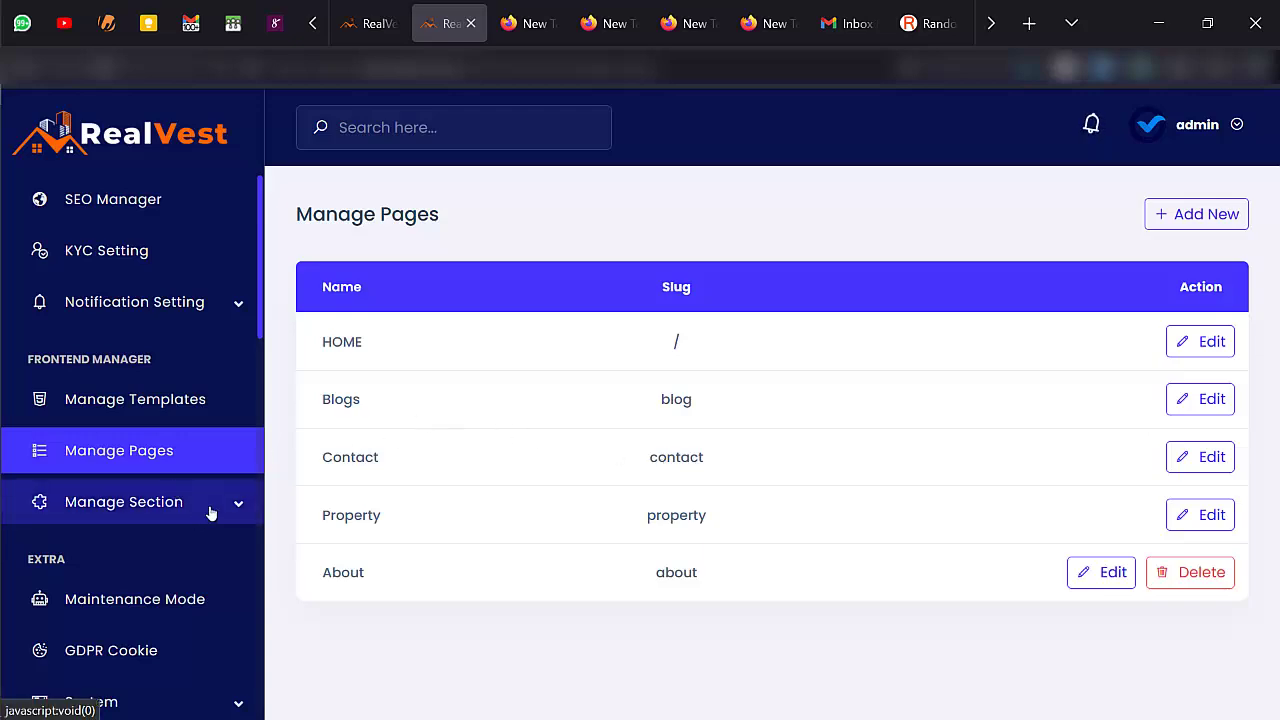
left_click(211, 511)
scroll(204, 527, "up", 5)
scroll(204, 527, "down", 10)
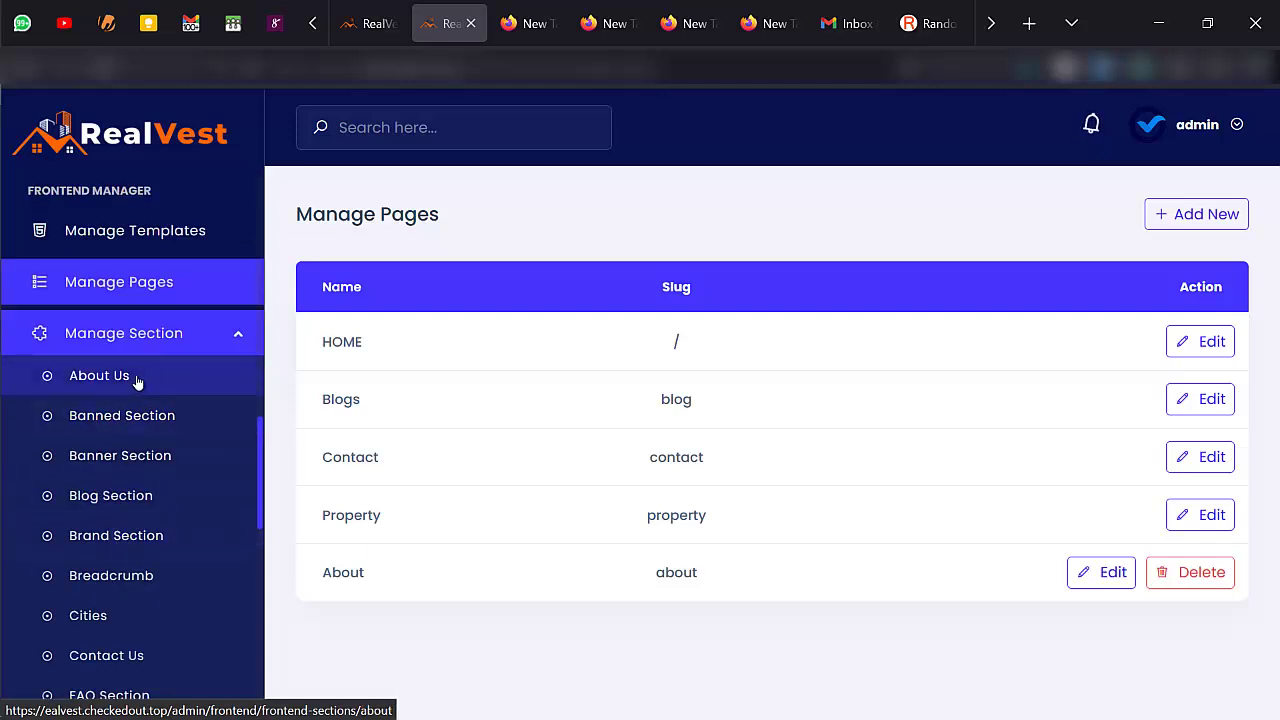
Review the About Us section form: Discover More button, Average Profit Upto 20% and Investors cards.
left_click(137, 382)
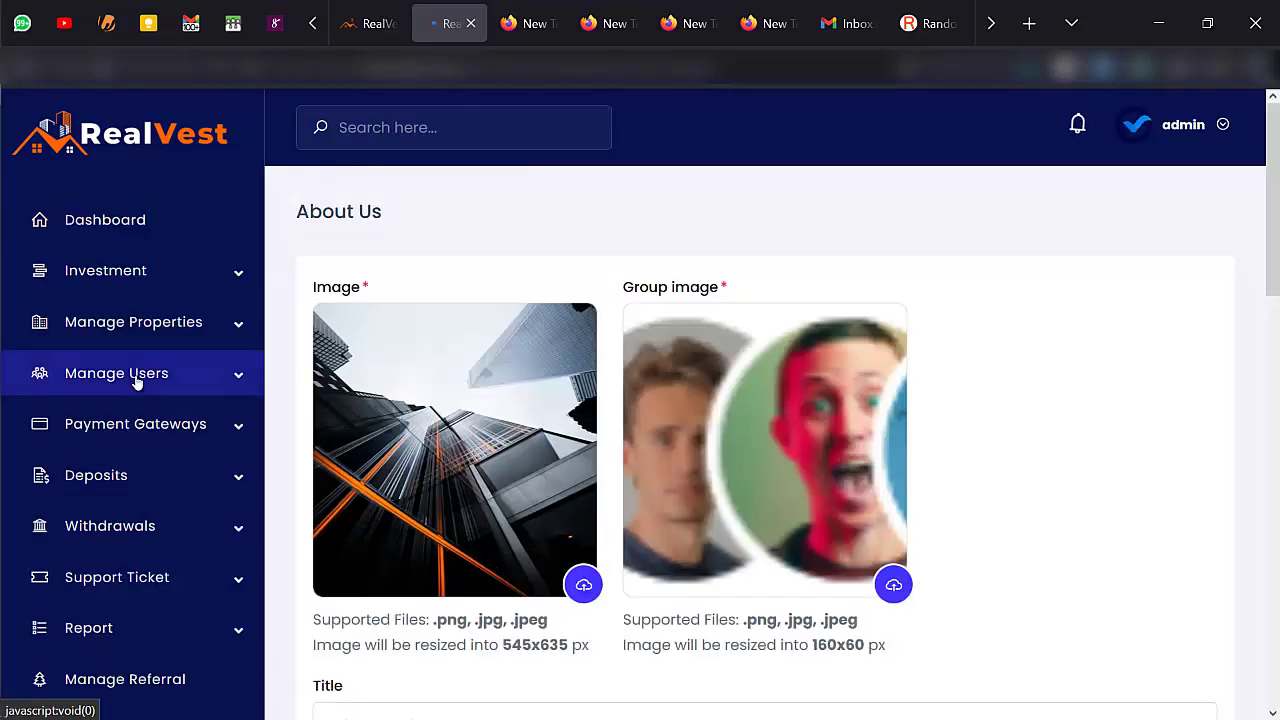
scroll(137, 382, "down", 10)
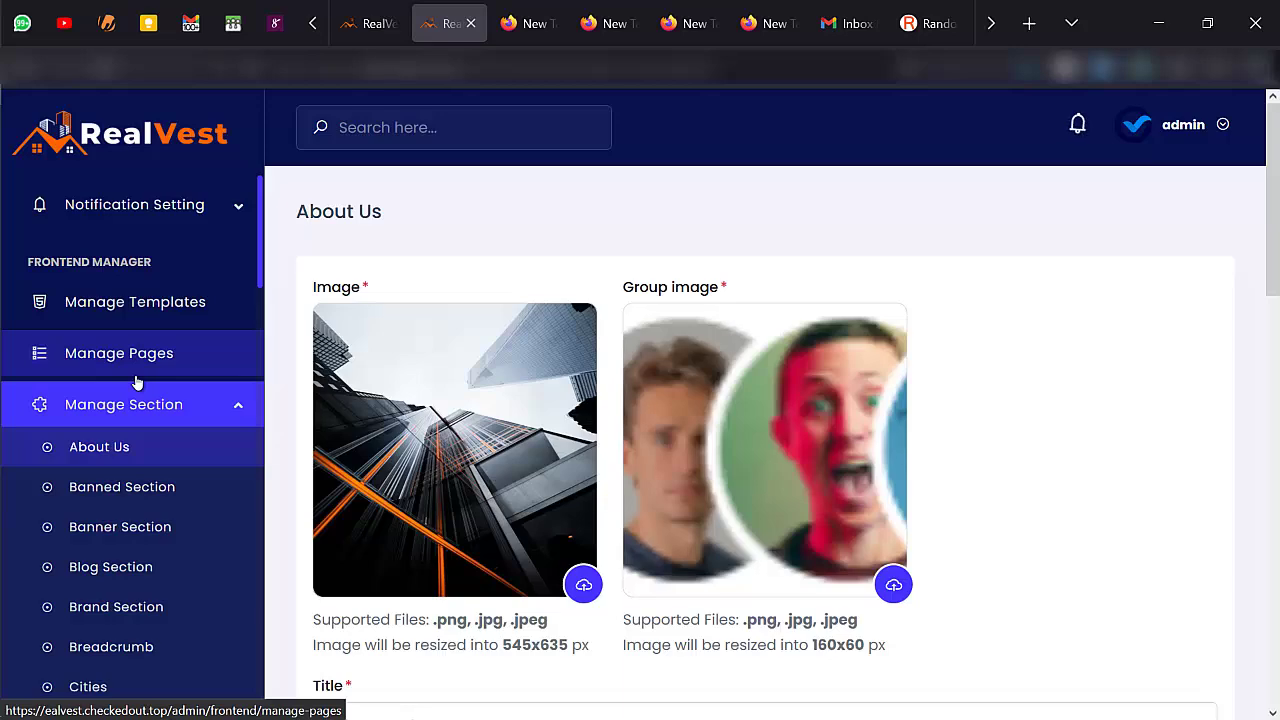
scroll(137, 382, "down", 5)
scroll(409, 486, "down", 10)
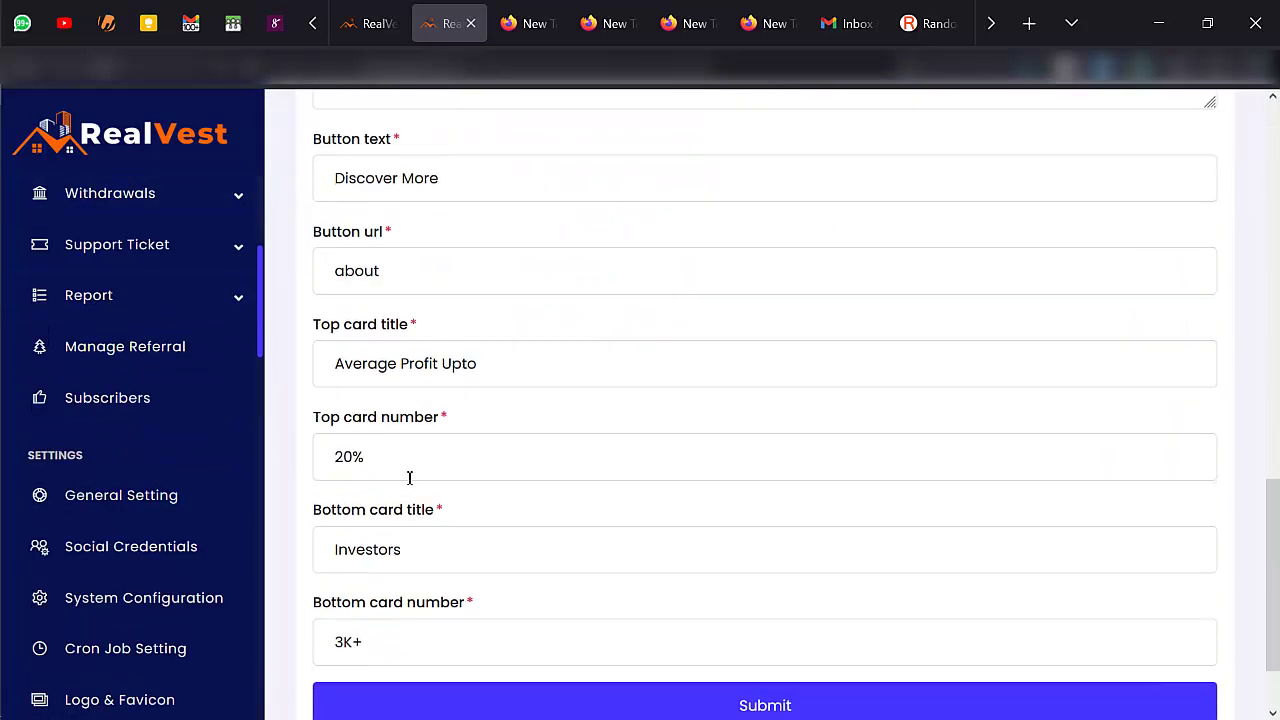
scroll(409, 480, "up", 5)
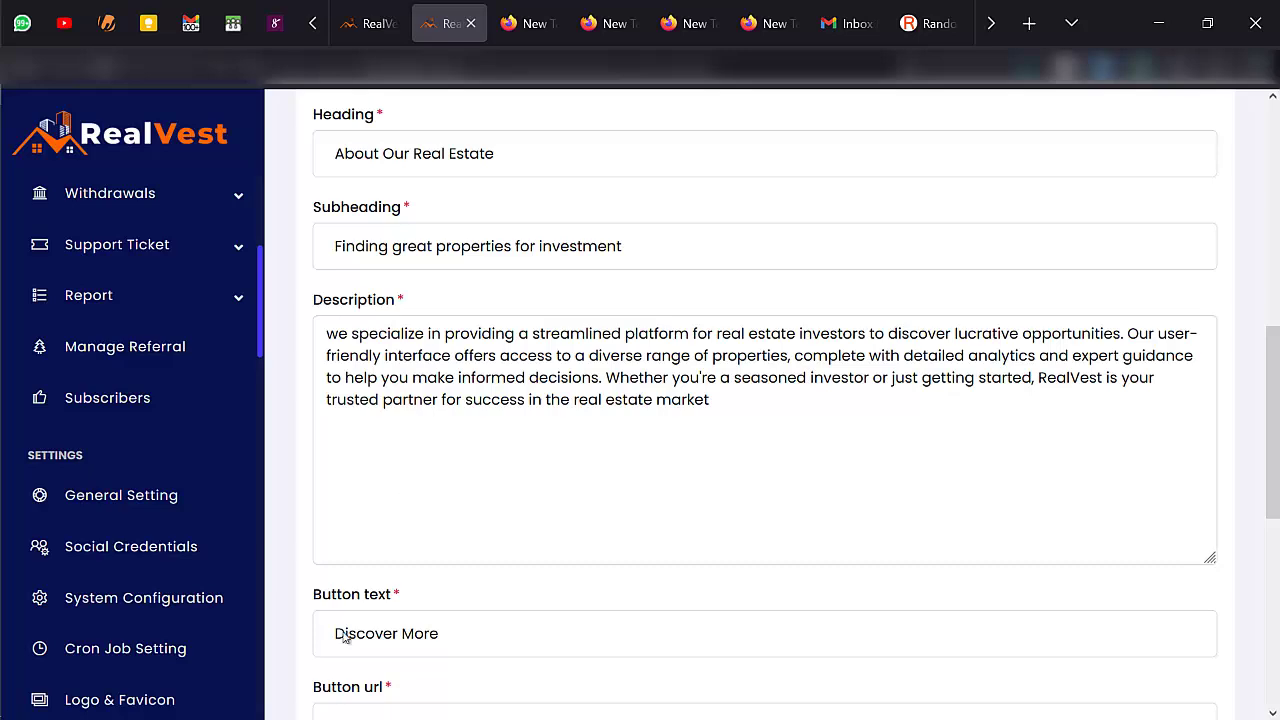
scroll(343, 636, "down", 3)
scroll(105, 536, "down", 12)
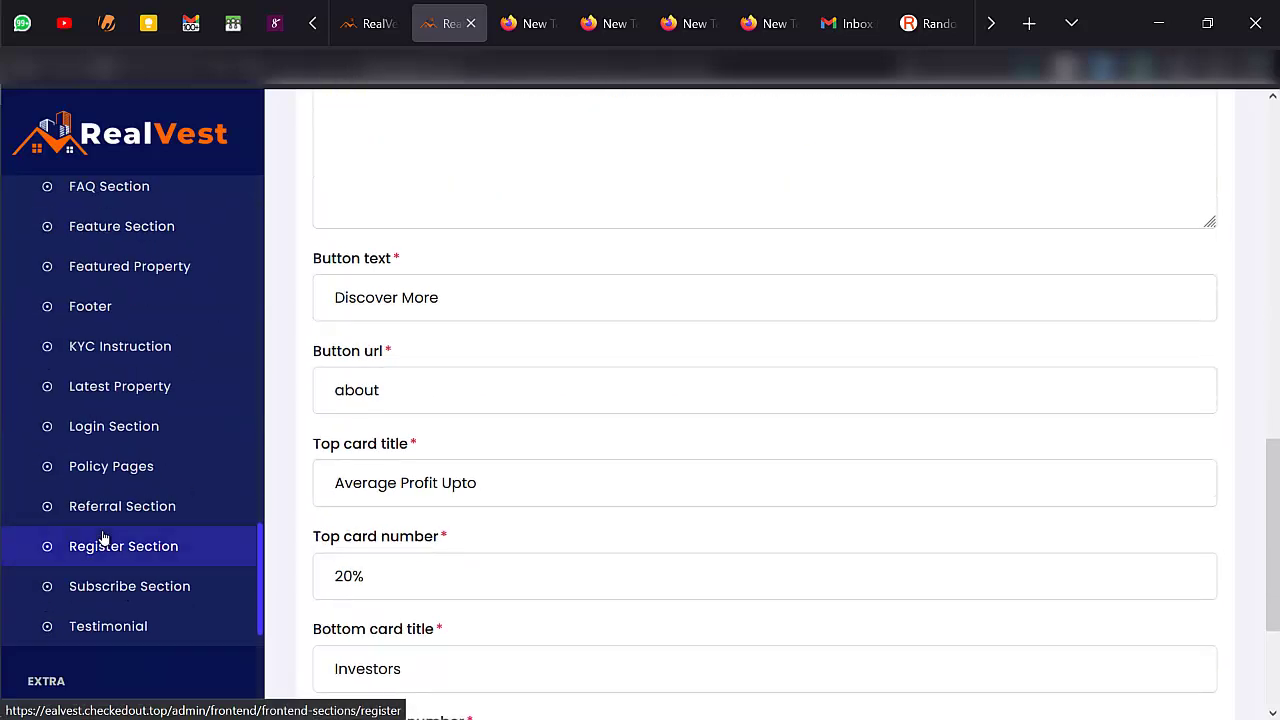
scroll(103, 538, "down", 3)
scroll(103, 536, "up", 11)
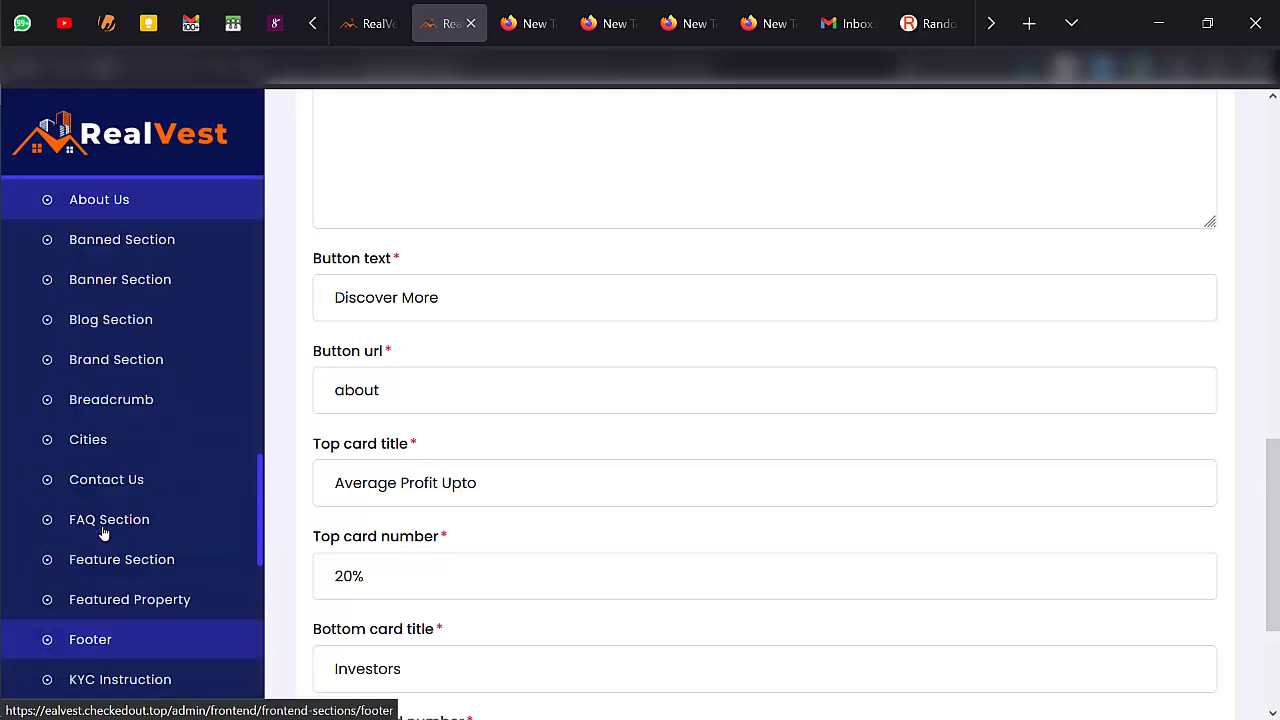
scroll(103, 534, "down", 10)
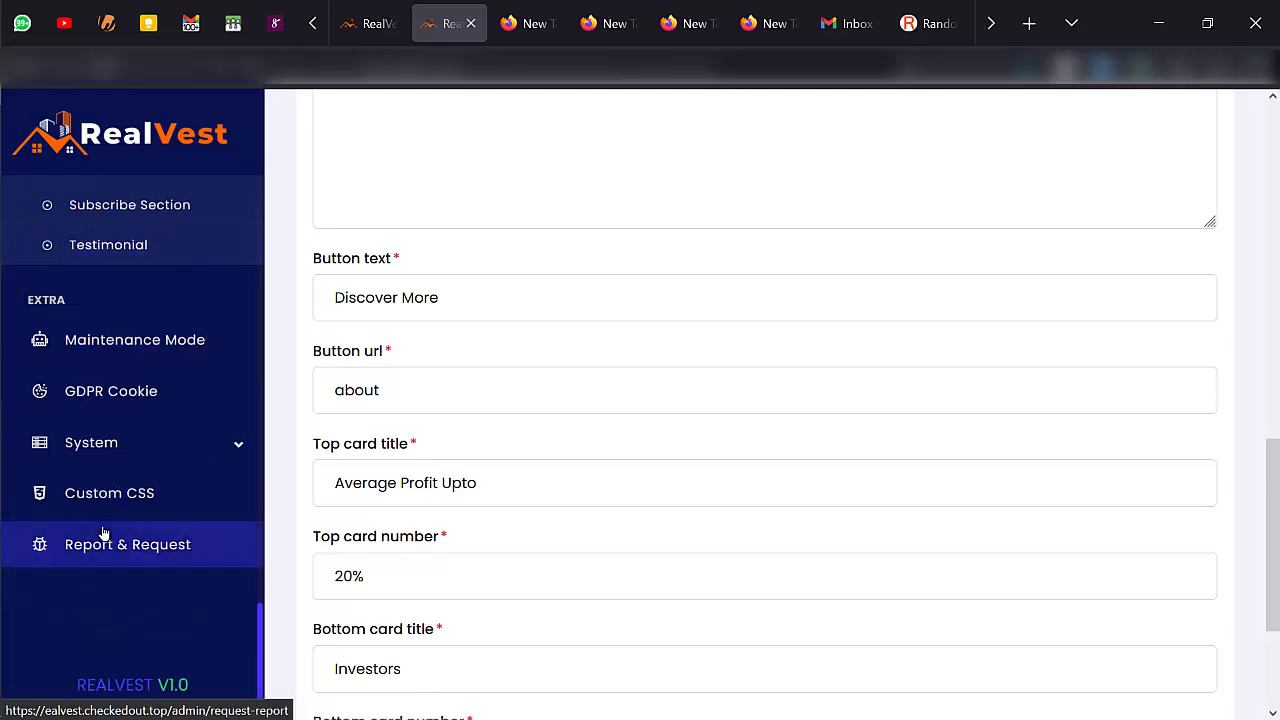
scroll(103, 534, "up", 8)
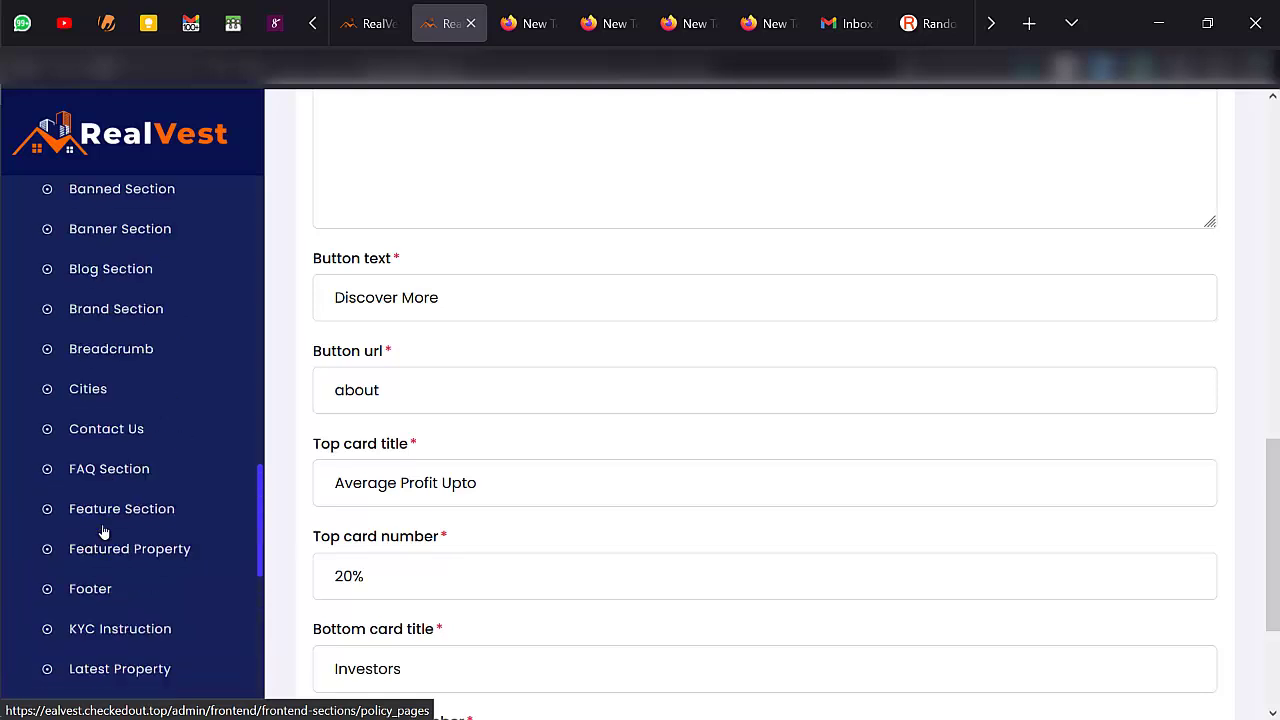
scroll(103, 530, "up", 5)
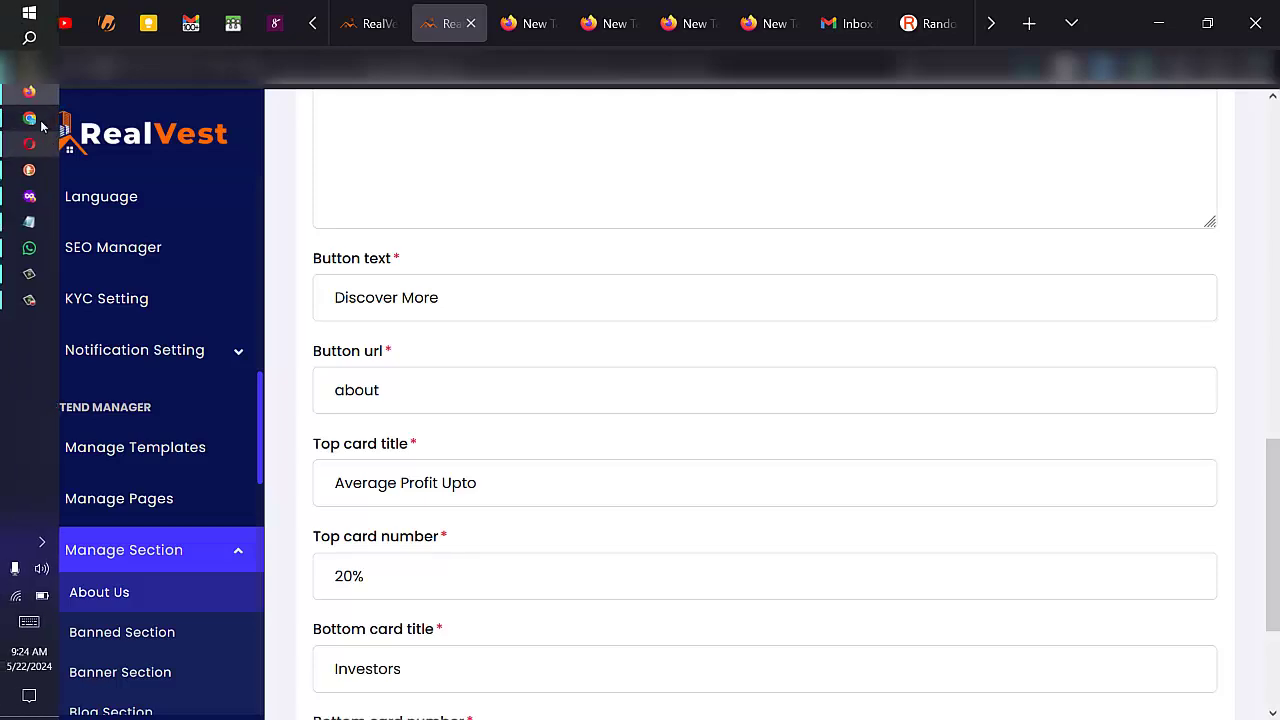
In Chrome, return to the user's st Jones prop tab and go to the Dashboard.
left_click(29, 118)
scroll(491, 380, "up", 3)
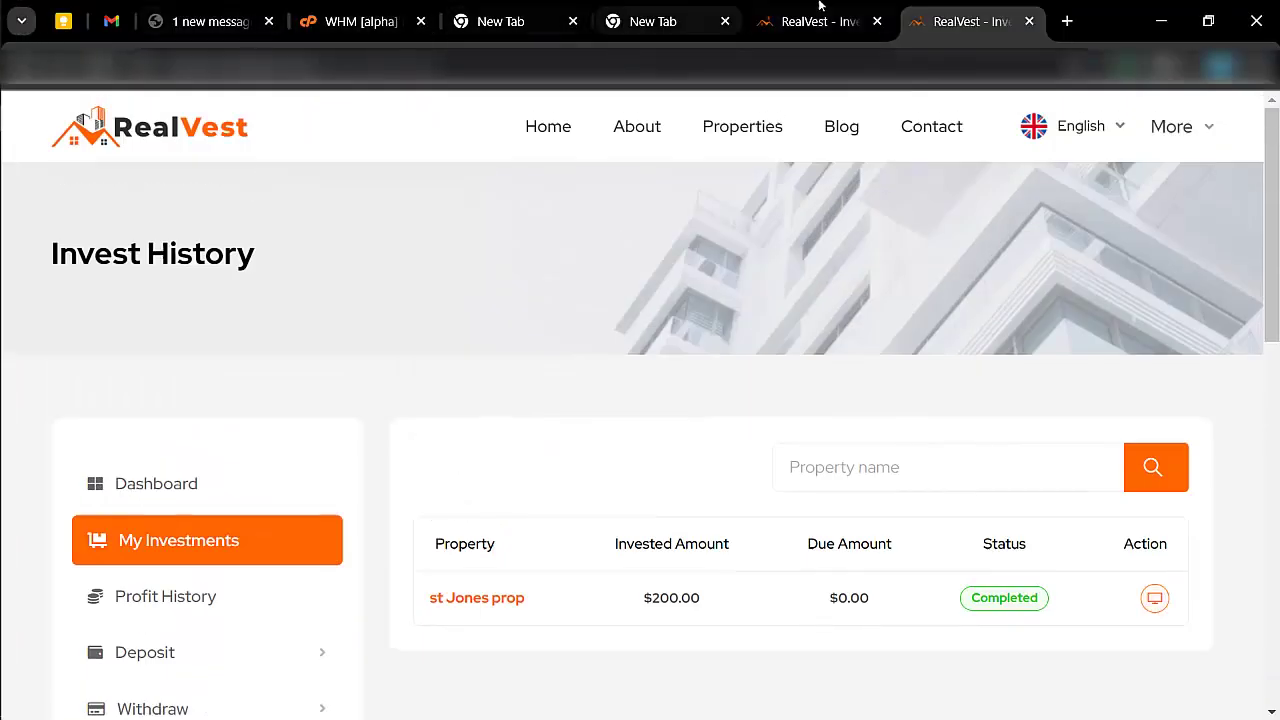
left_click(815, 21)
left_click(946, 18)
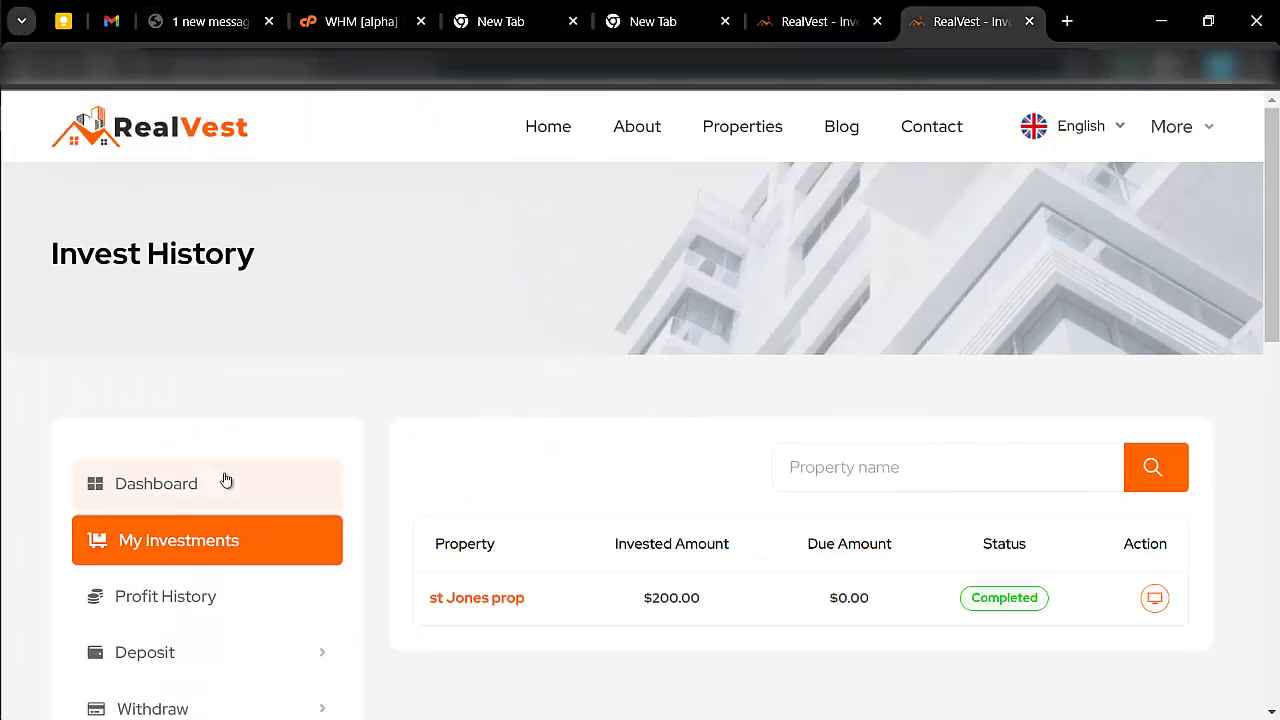
left_click(163, 488)
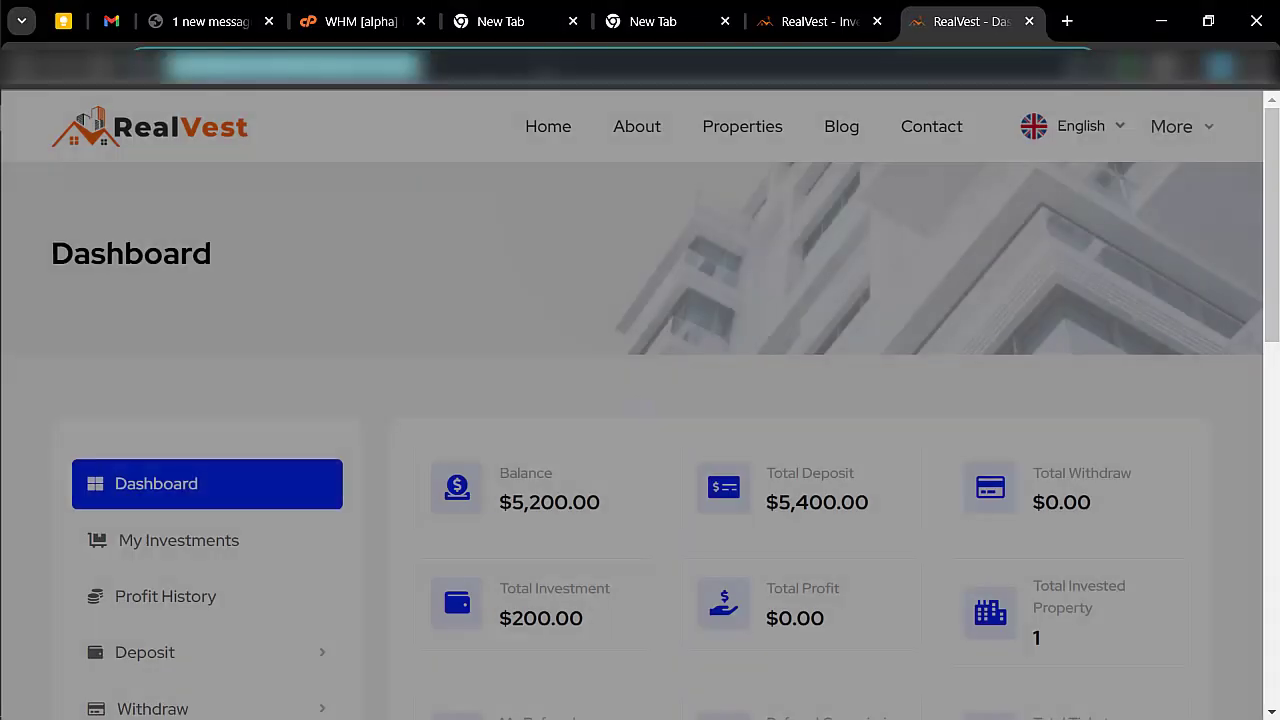
Cut the address to the site root to load the 'Invest in The Future of Real Estate' homepage.
key("ctrl+l")
key("End")
key("BackSpace")
key("BackSpace")
key("BackSpace")
key("BackSpace")
key("BackSpace")
key("BackSpace")
key("BackSpace")
key("BackSpace")
key("BackSpace")
key("BackSpace")
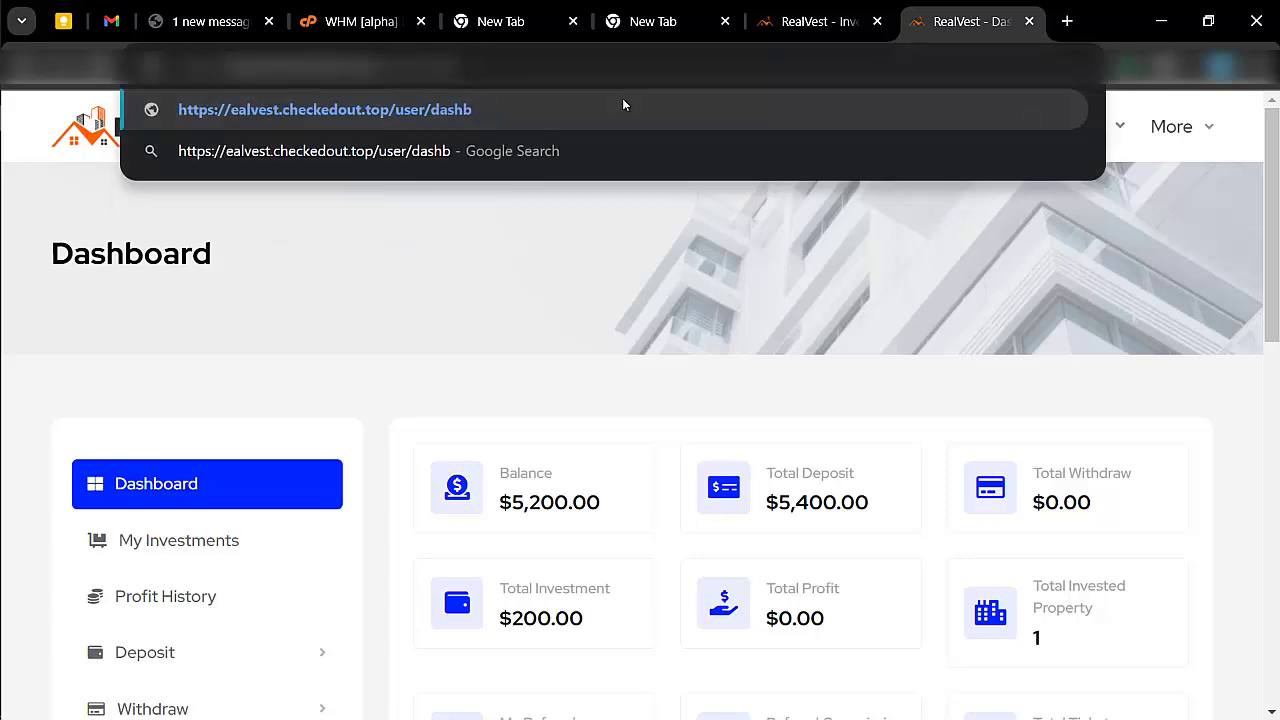
key("BackSpace")
key("BackSpace")
key("BackSpace")
key("BackSpace")
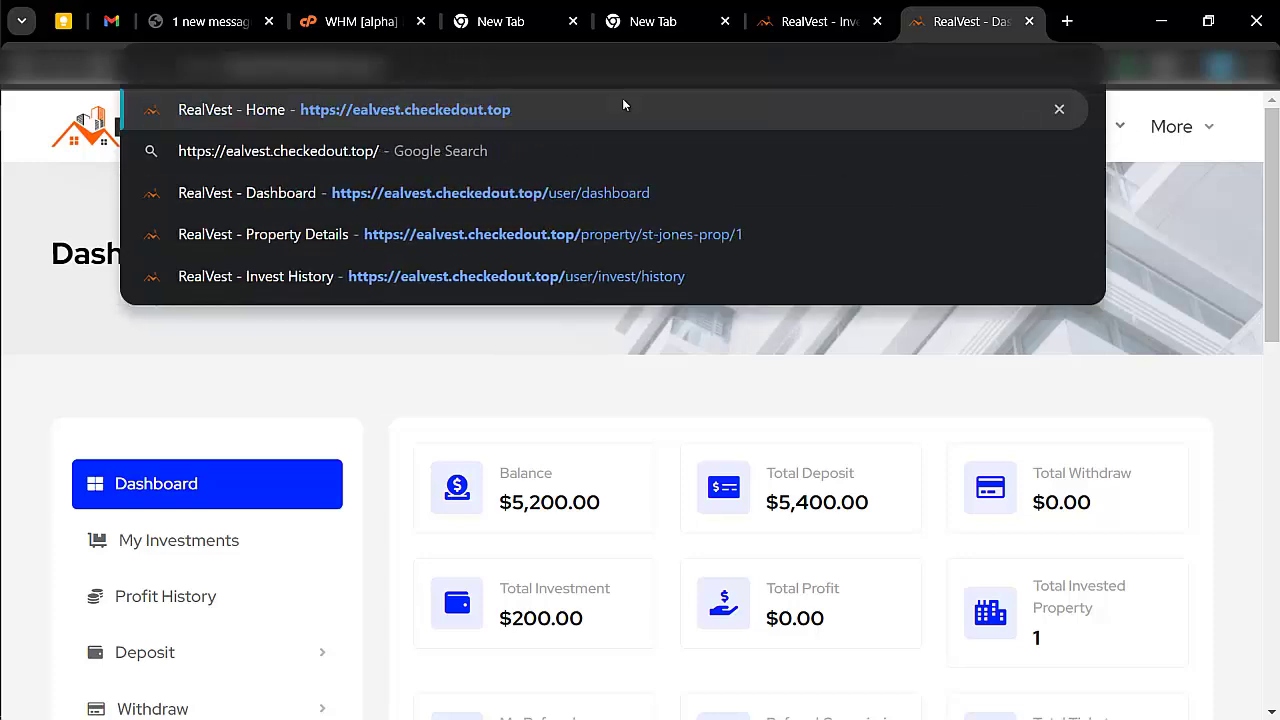
key("Return")
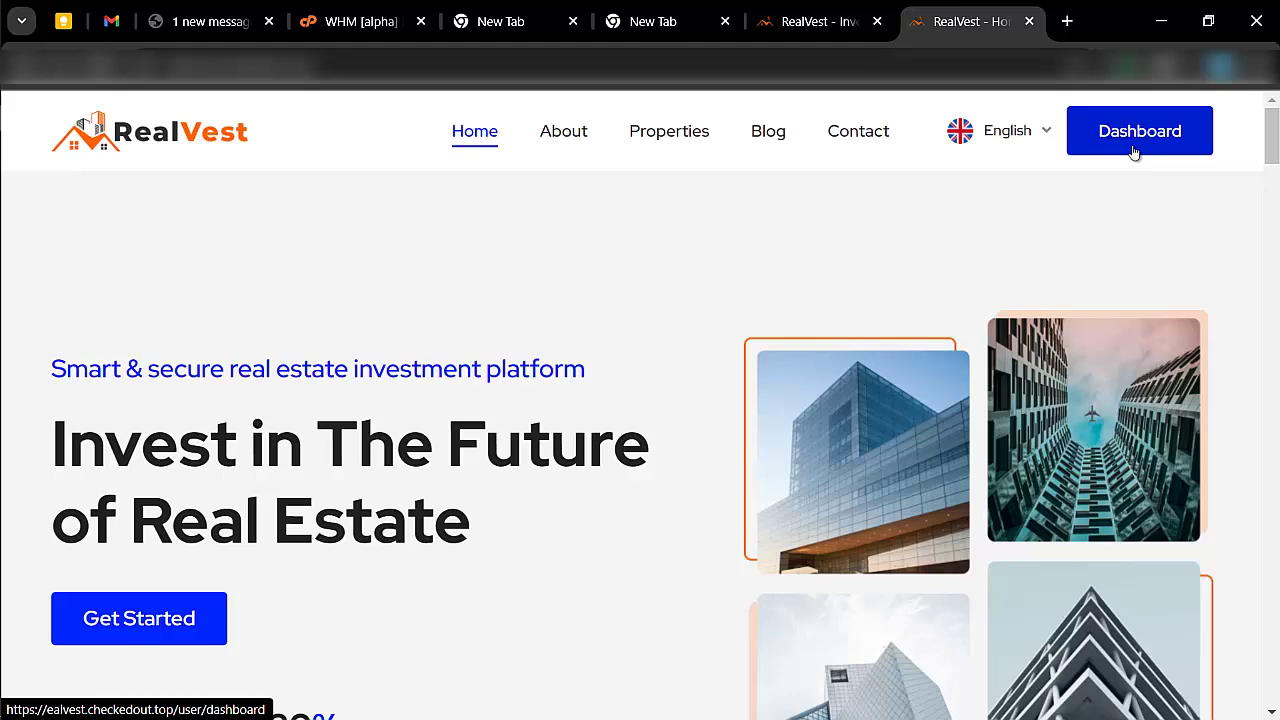
Browse the home page and property listings, then return to the other tab's empty Invest History.
scroll(843, 366, "down", 5)
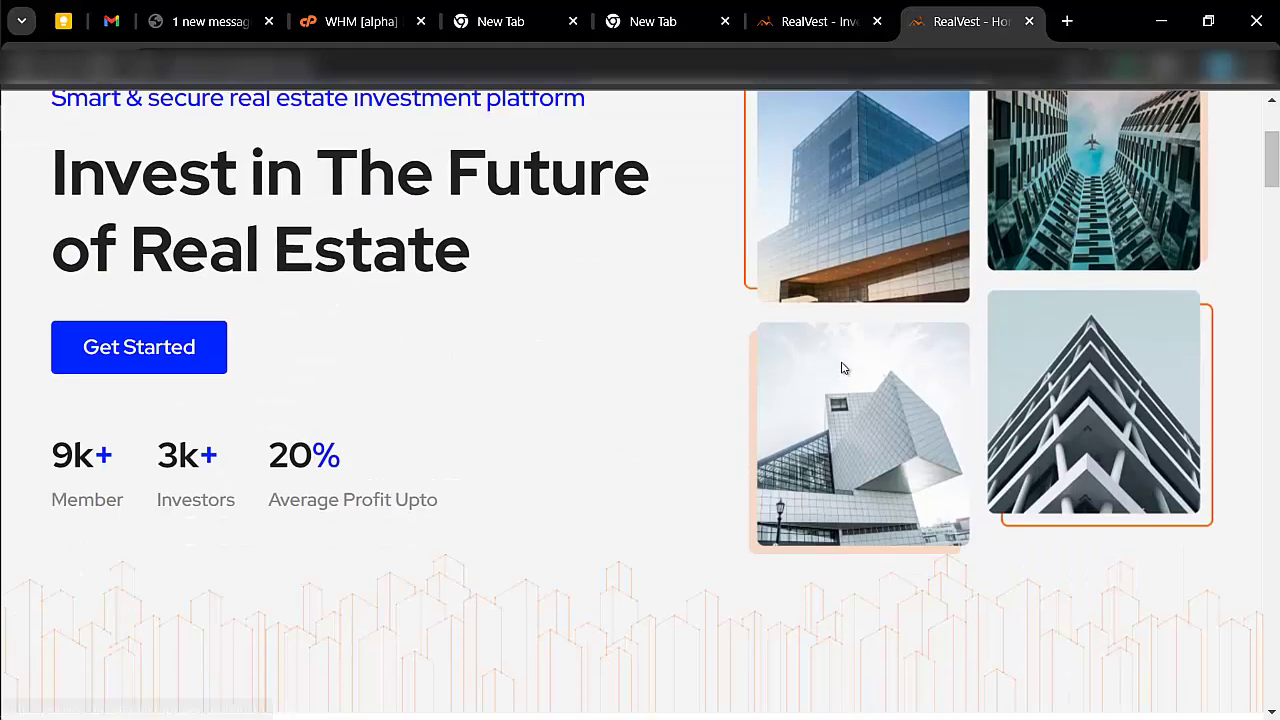
scroll(843, 366, "up", 5)
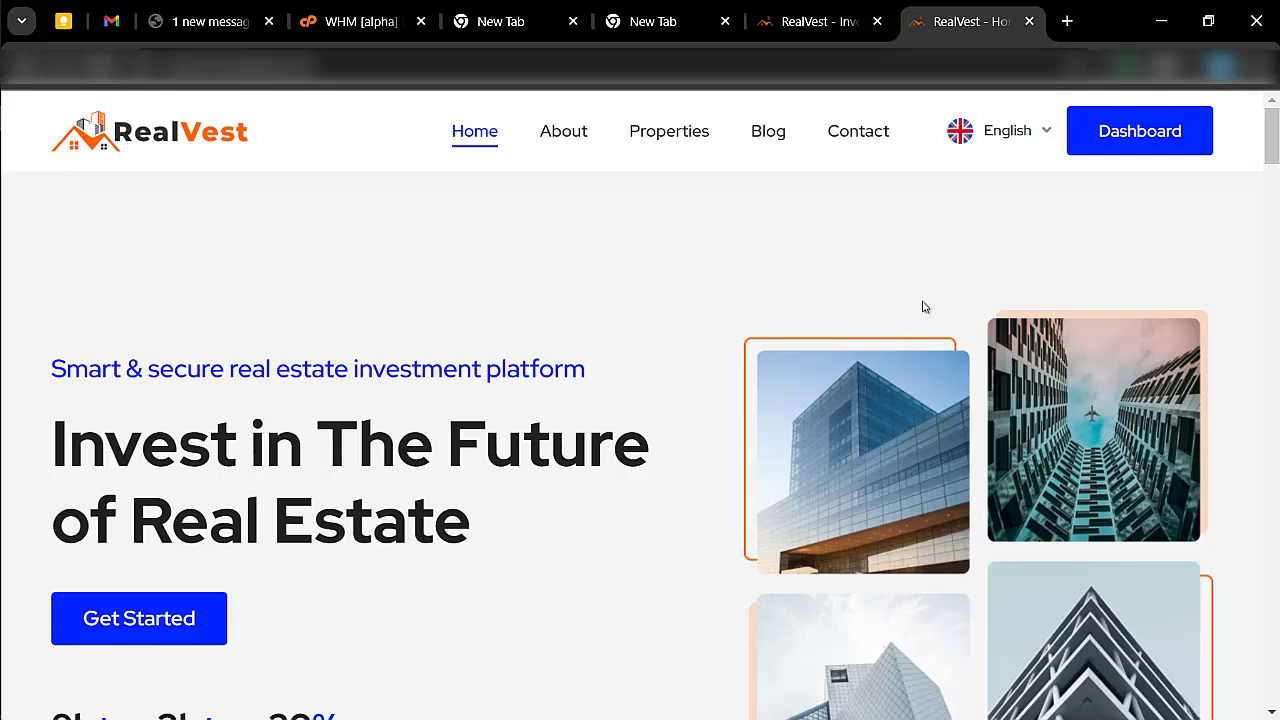
scroll(214, 629, "down", 8)
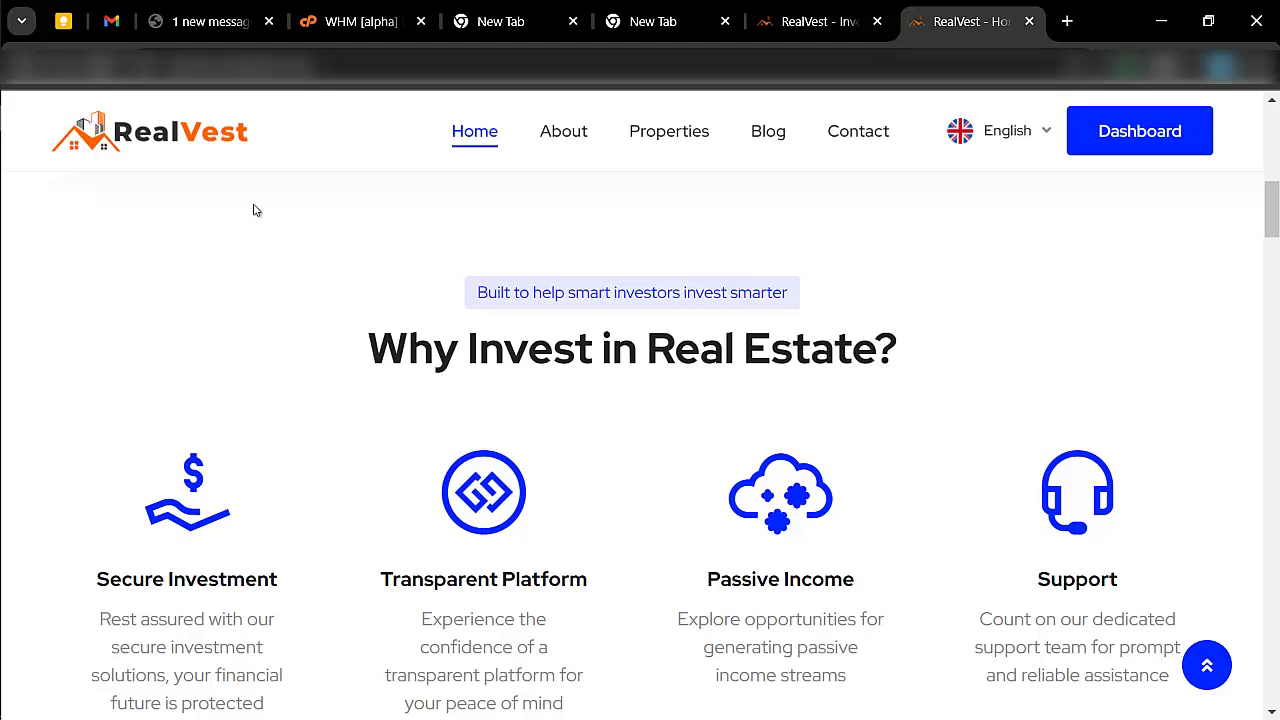
scroll(602, 562, "down", 15)
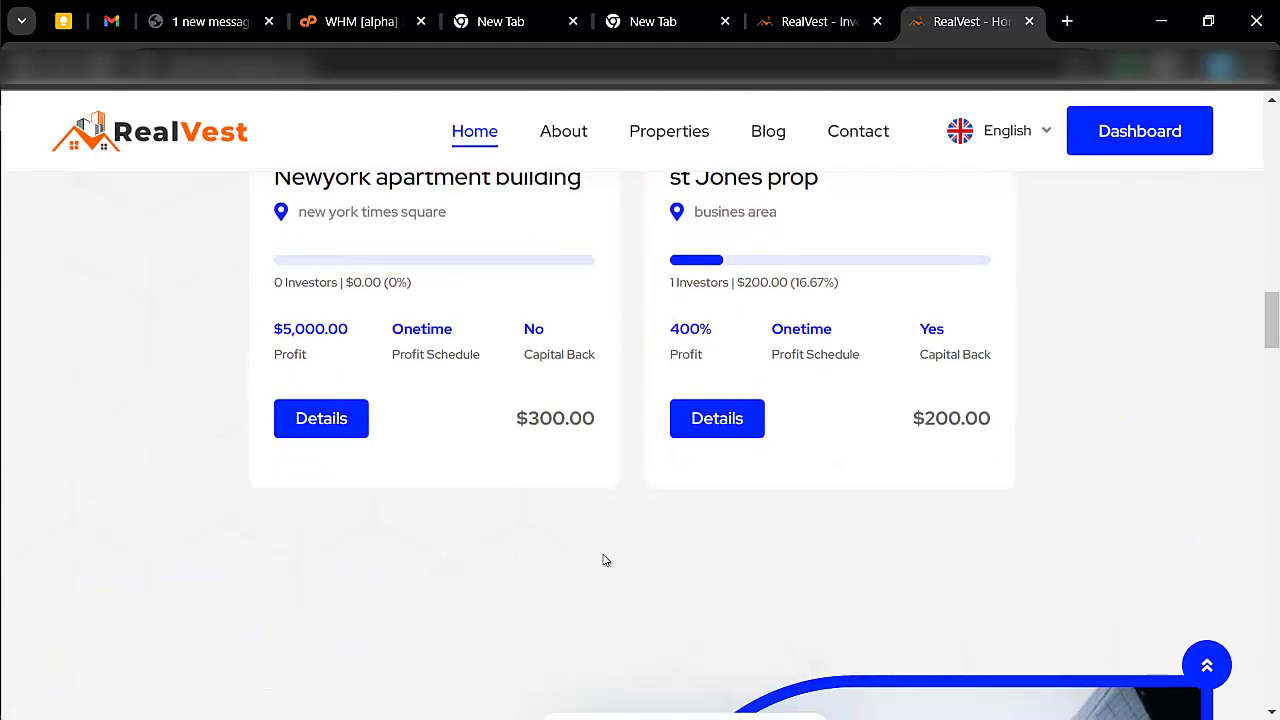
scroll(603, 560, "down", 10)
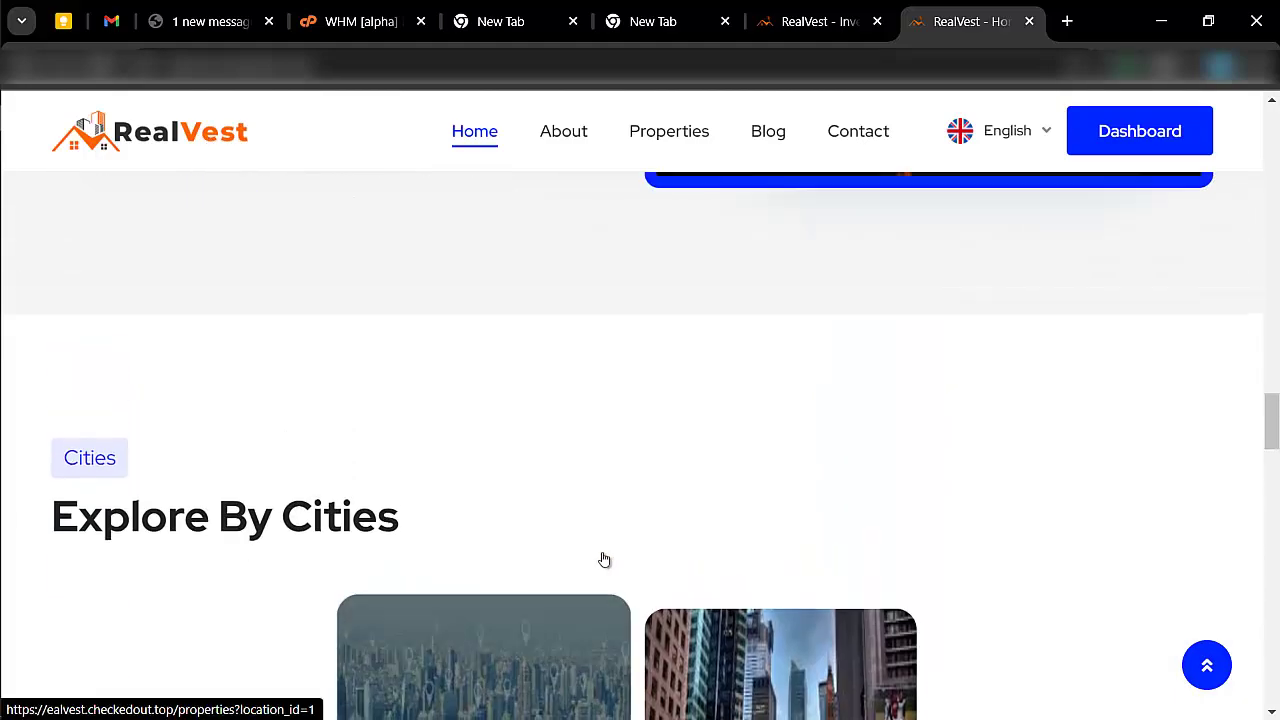
scroll(590, 555, "up", 15)
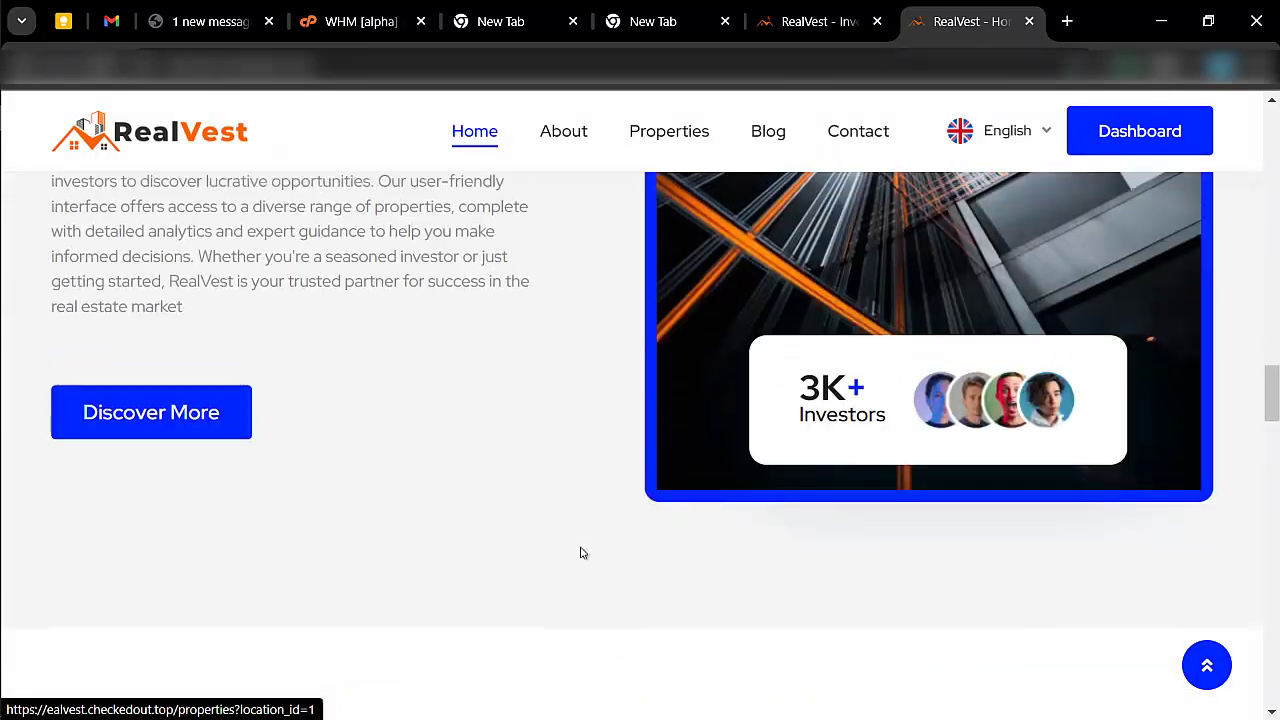
scroll(581, 552, "up", 10)
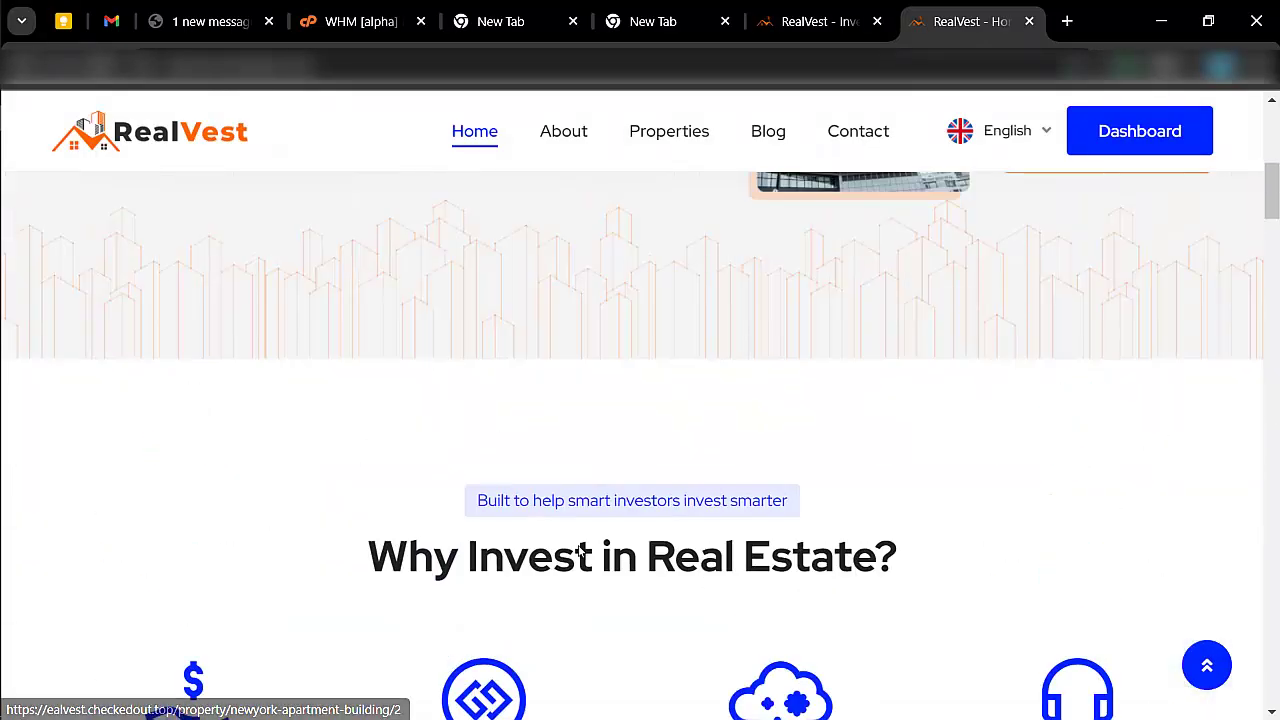
scroll(577, 551, "up", 2)
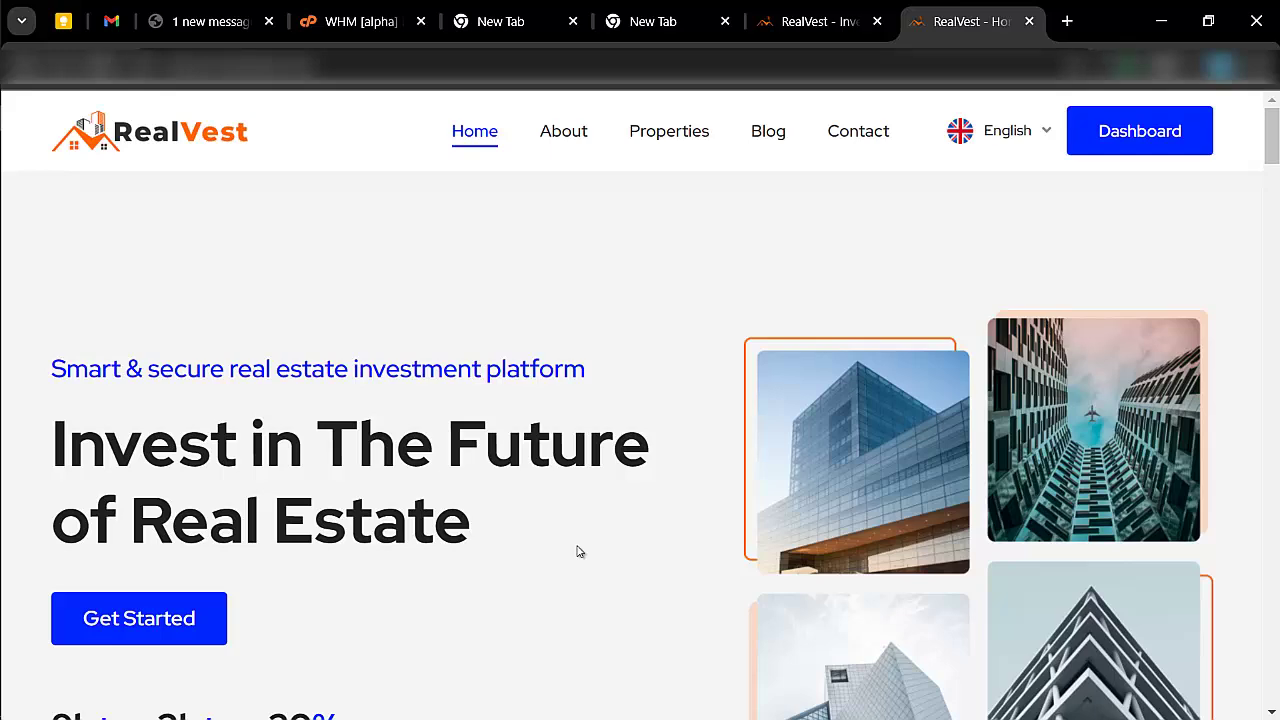
scroll(577, 551, "down", 5)
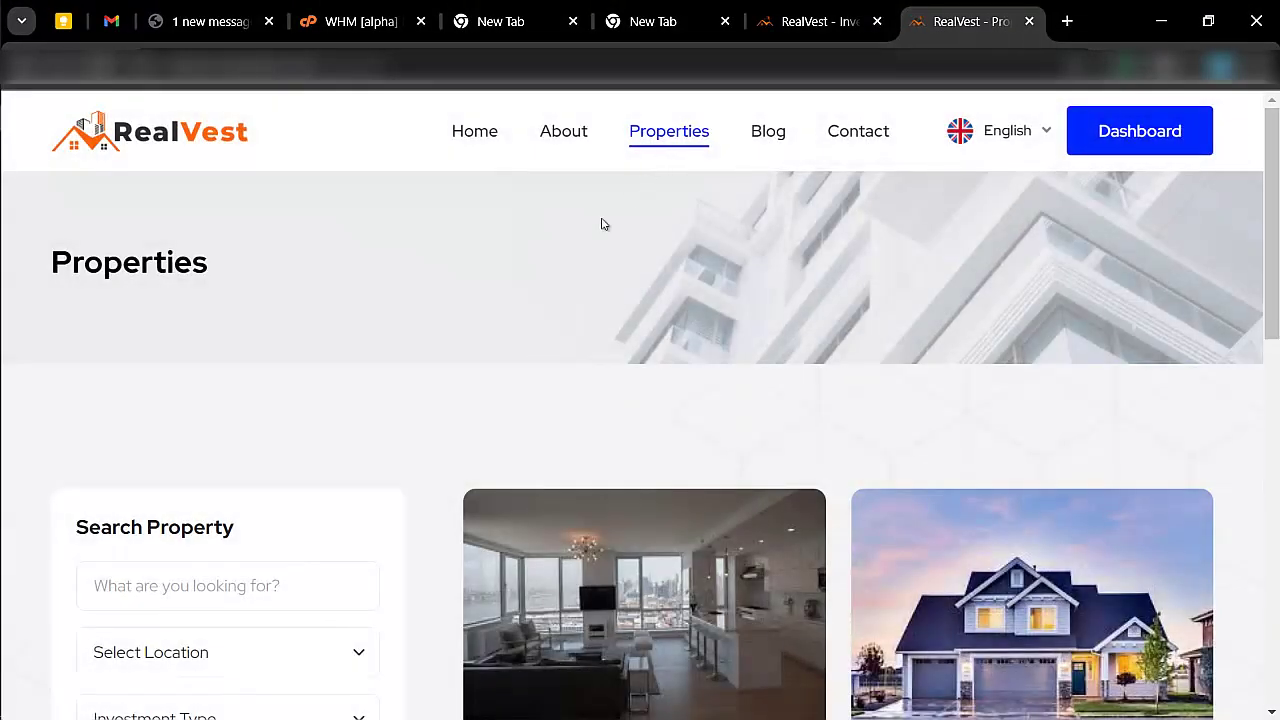
scroll(486, 509, "down", 3)
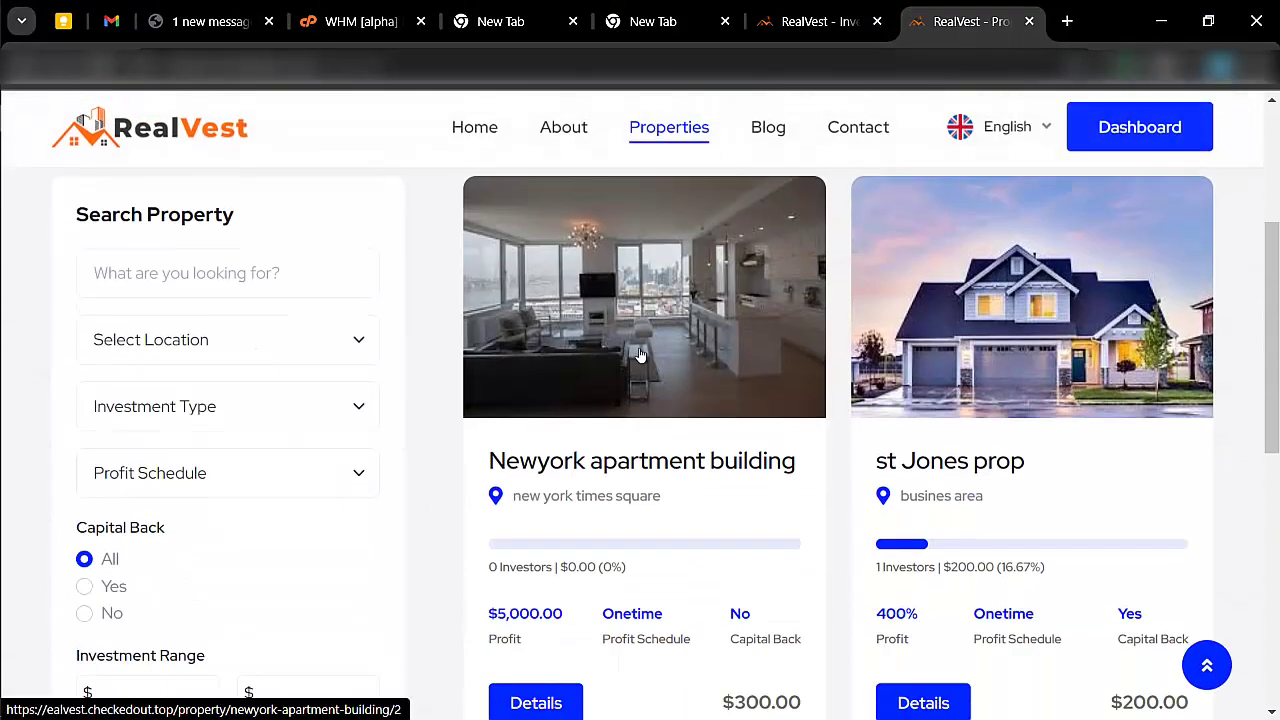
scroll(640, 355, "down", 1)
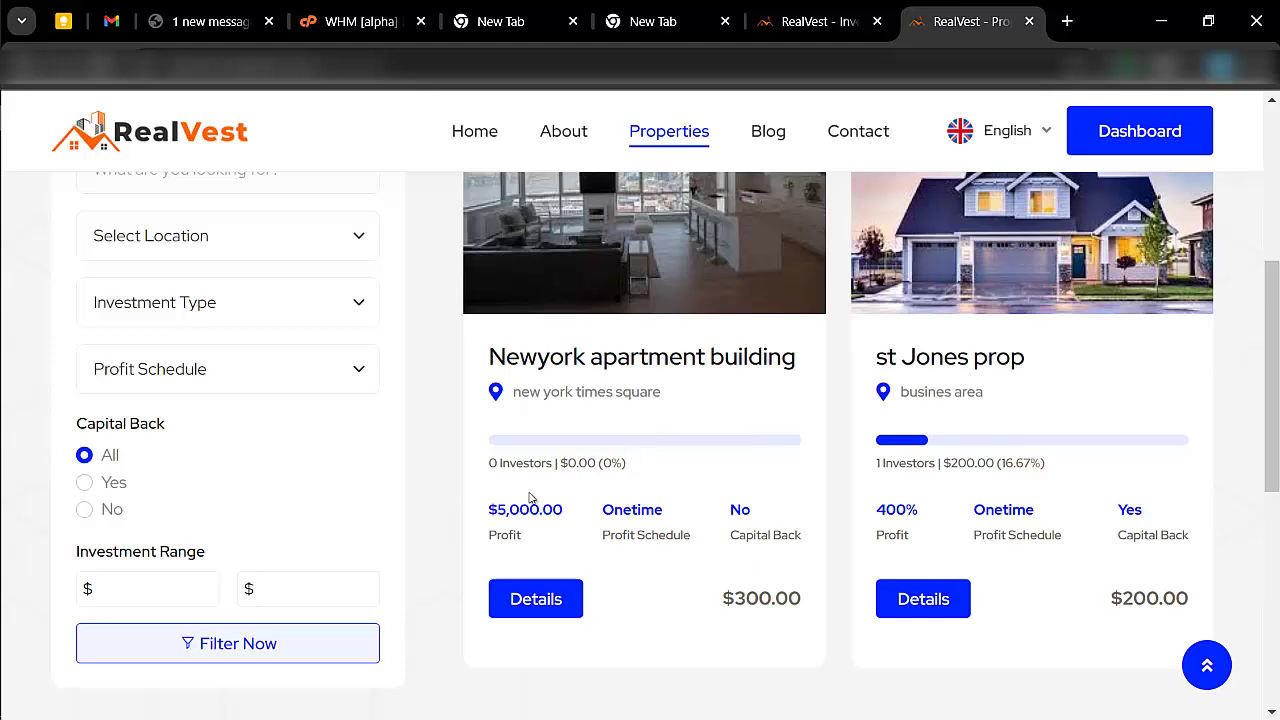
scroll(578, 448, "up", 1)
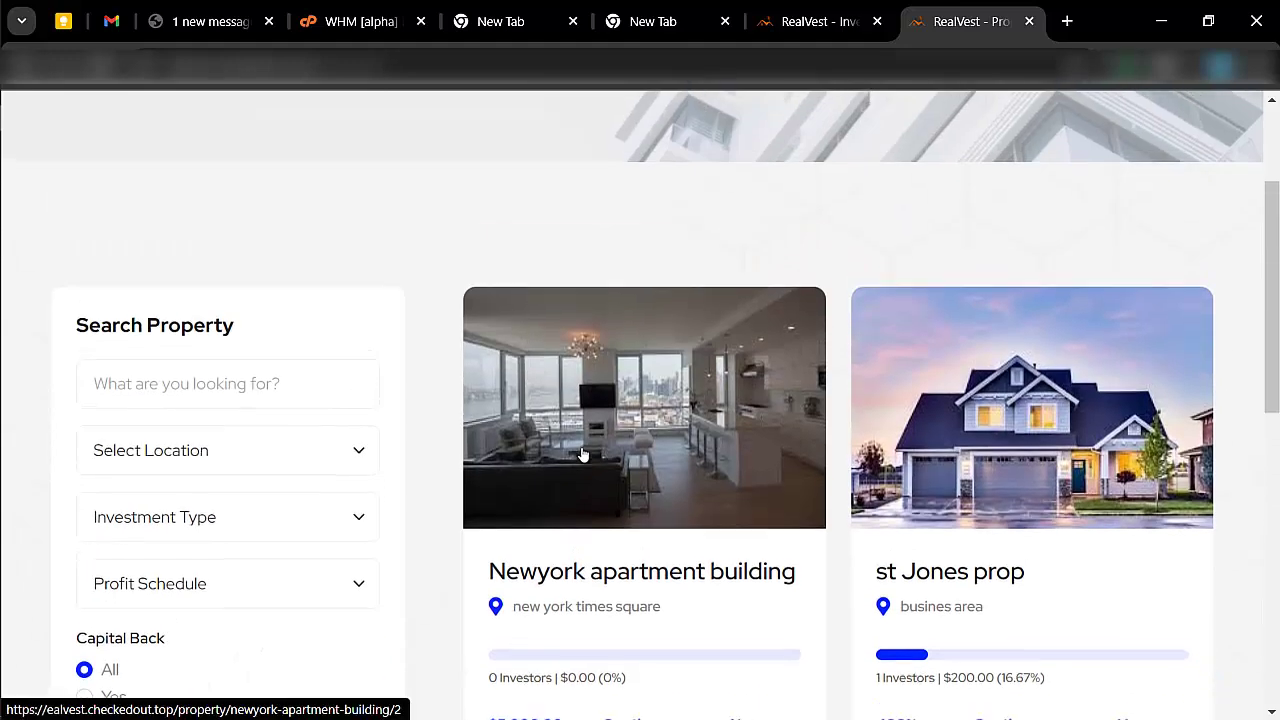
scroll(580, 455, "down", 2)
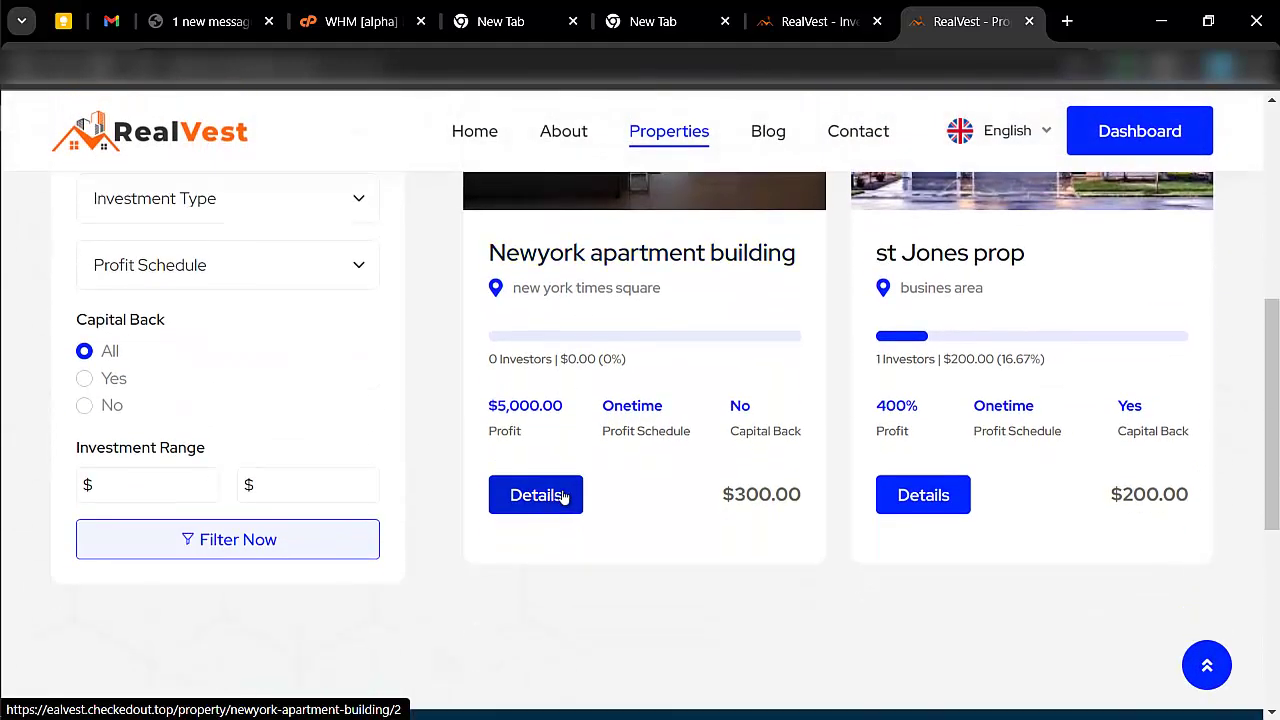
scroll(582, 495, "up", 5)
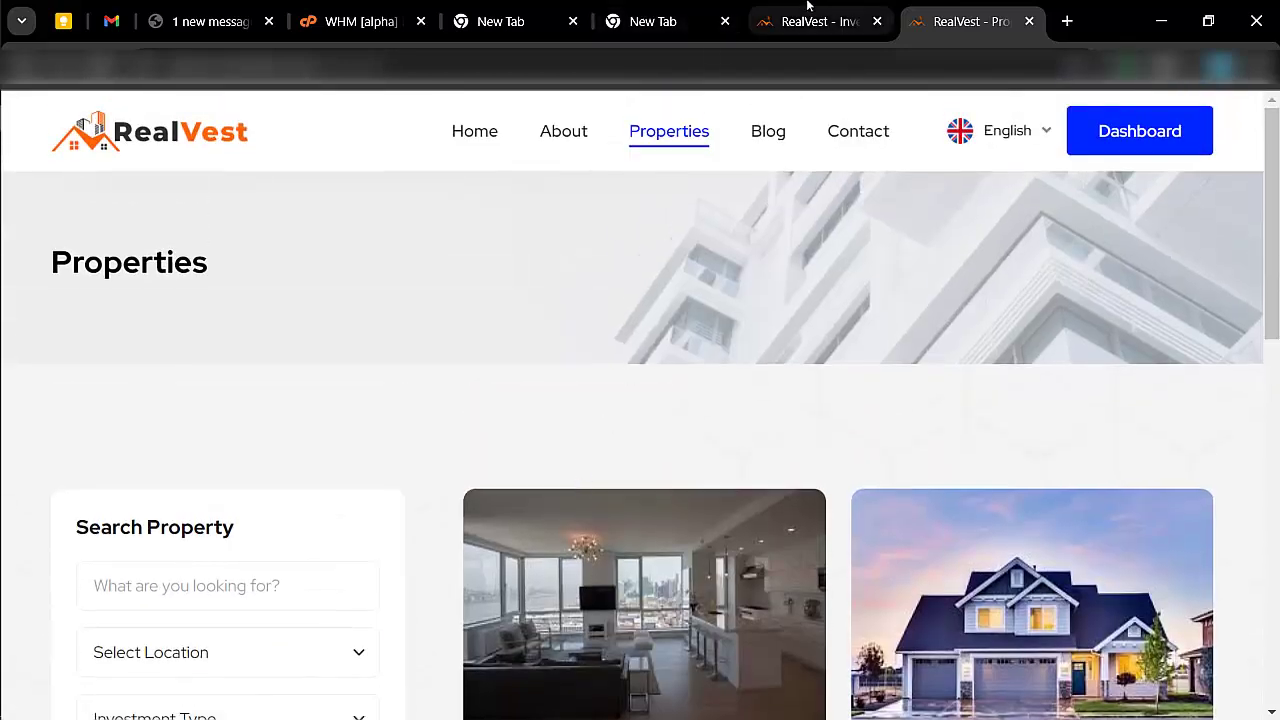
left_click(815, 21)
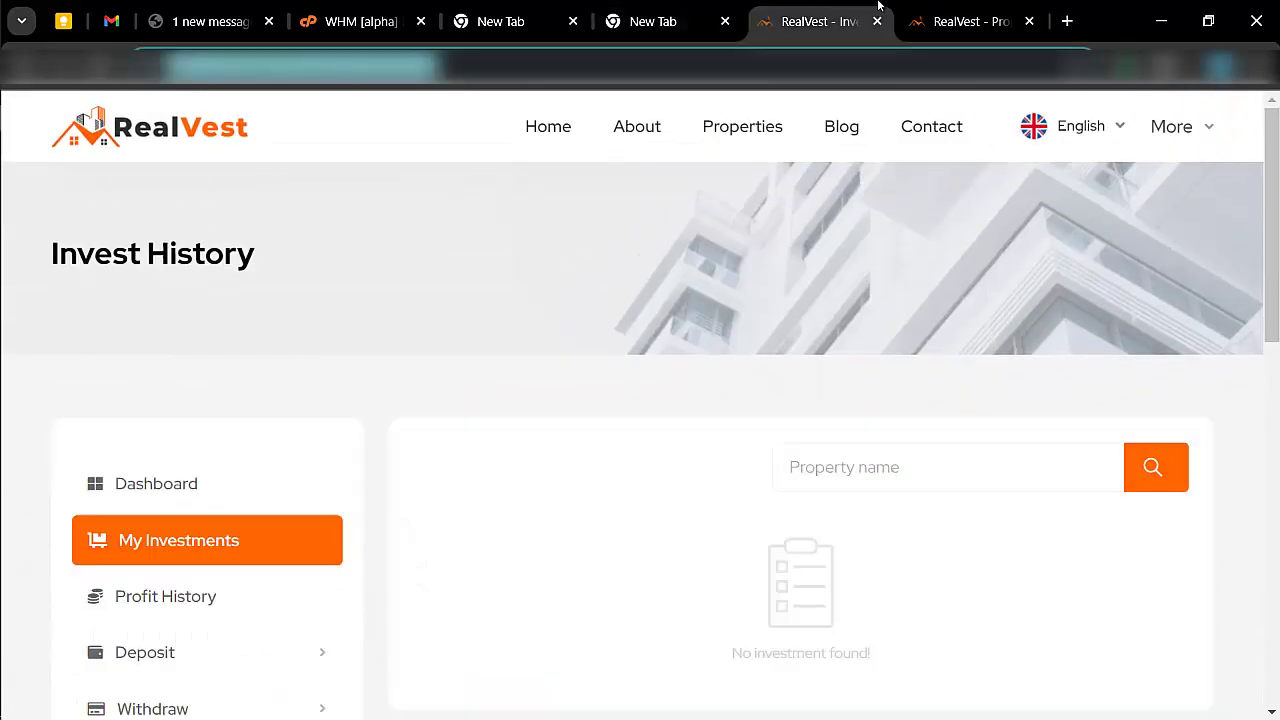
Check the Dashboard balance cards, then reload My Investments to see st Jones prop $200.00 Completed.
left_click(289, 490)
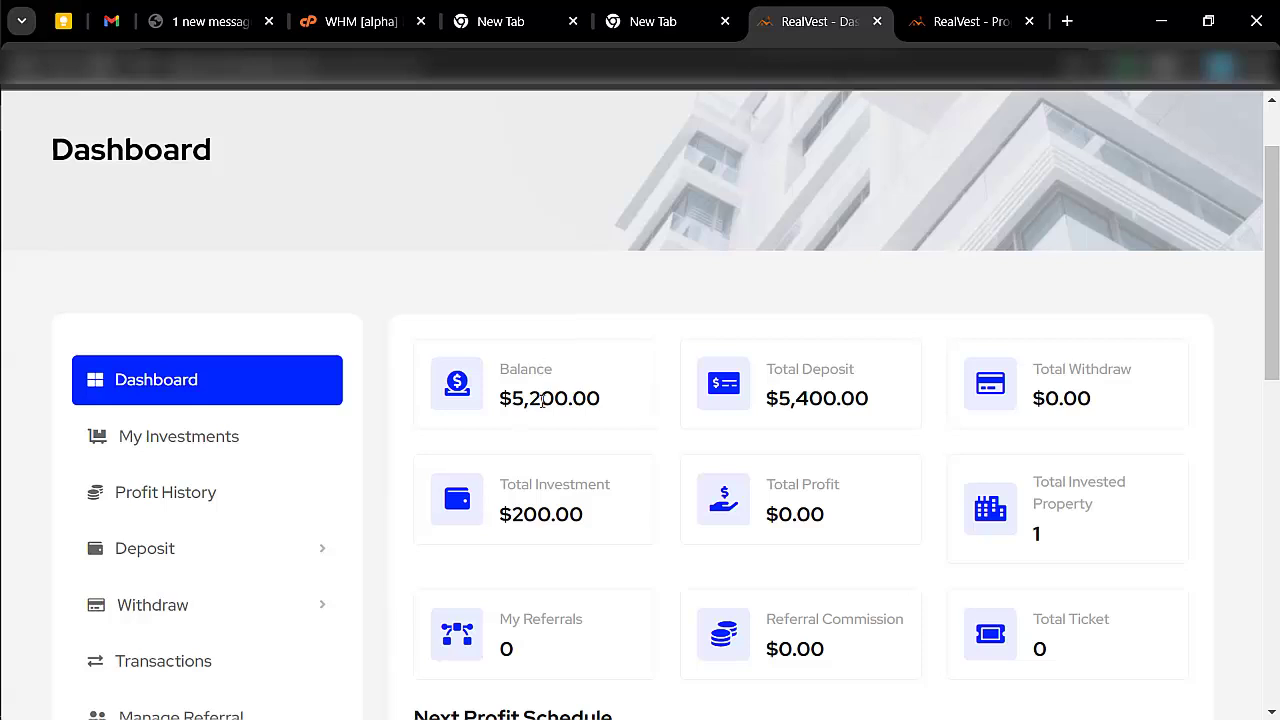
scroll(542, 400, "down", 1)
scroll(545, 412, "down", 1)
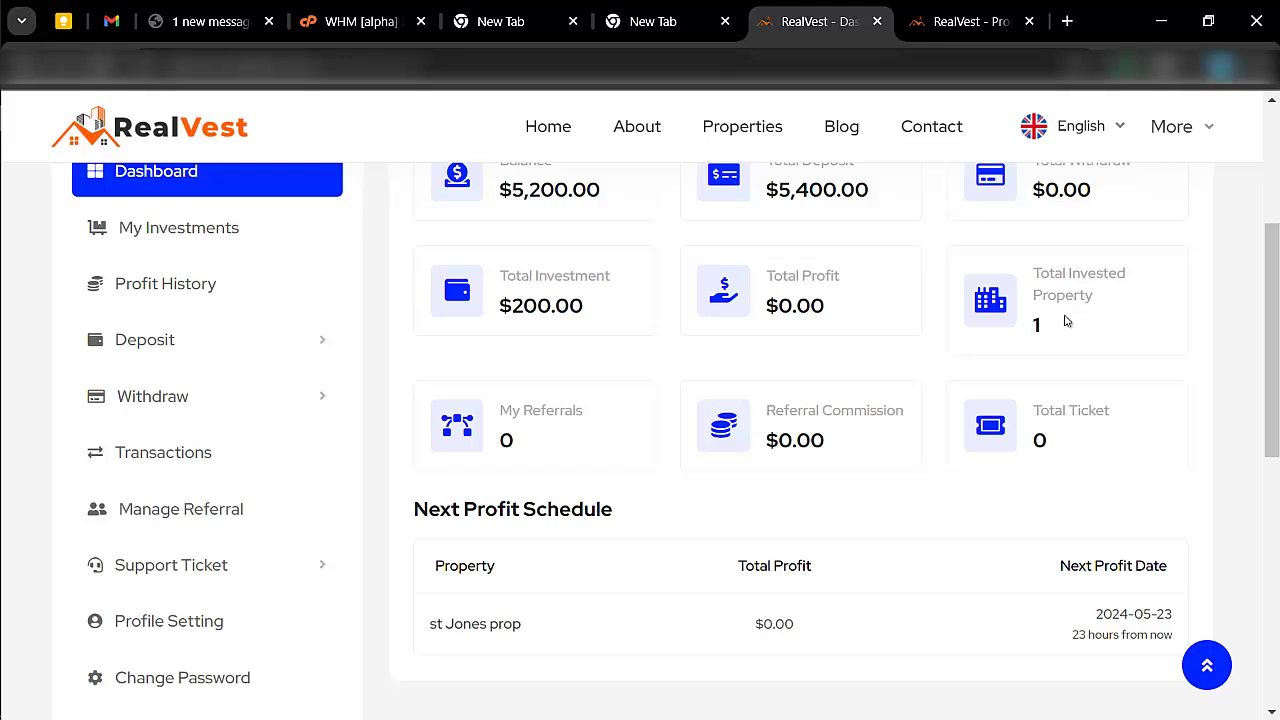
scroll(468, 436, "down", 2)
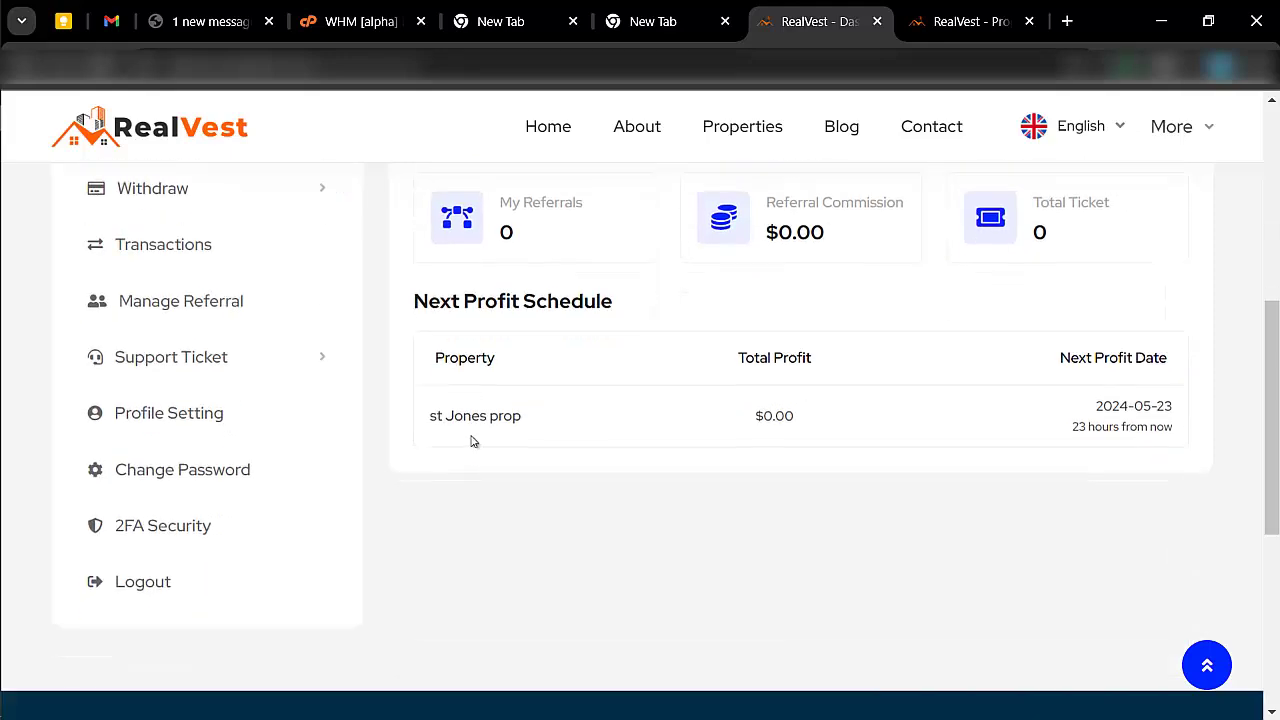
scroll(474, 440, "up", 2)
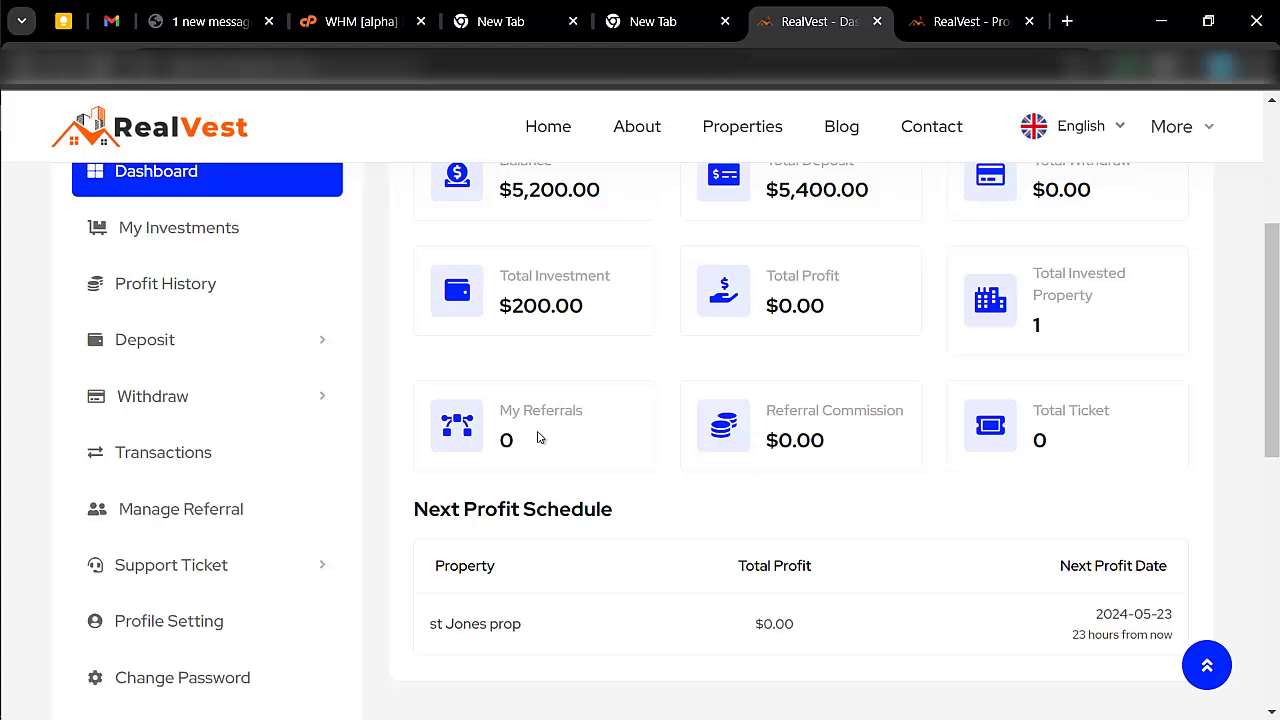
scroll(434, 363, "up", 1)
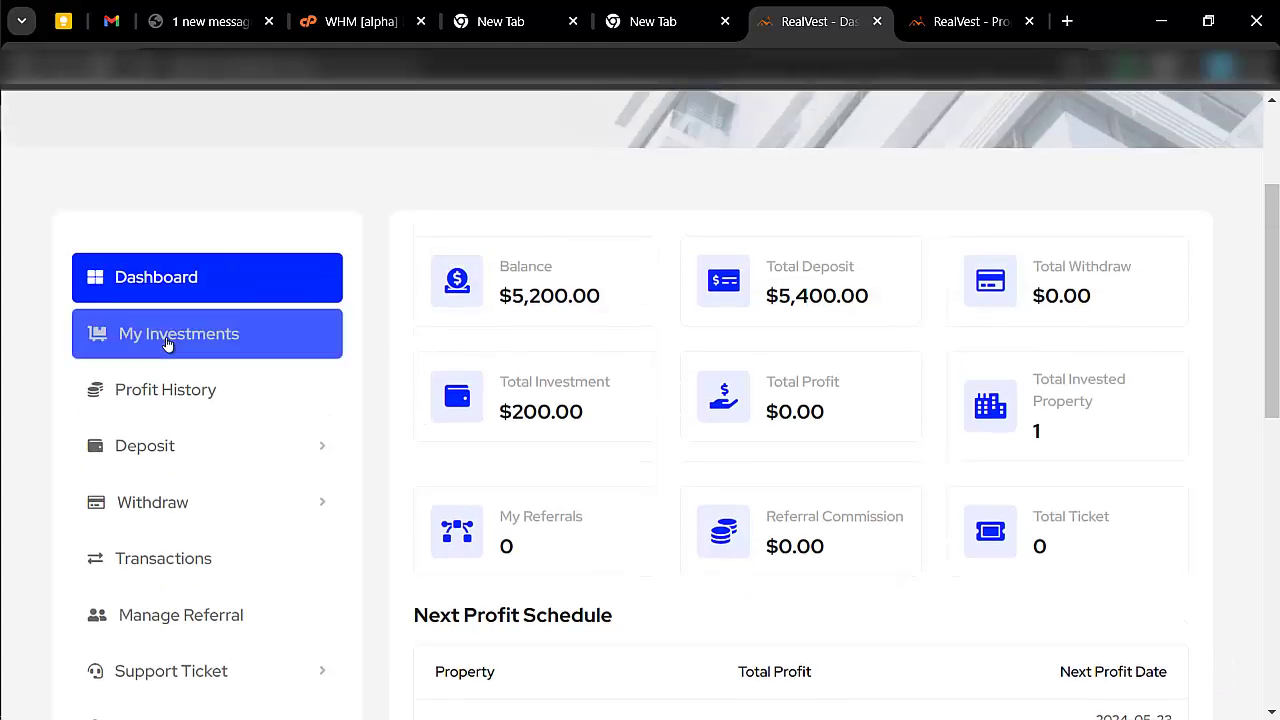
left_click(168, 340)
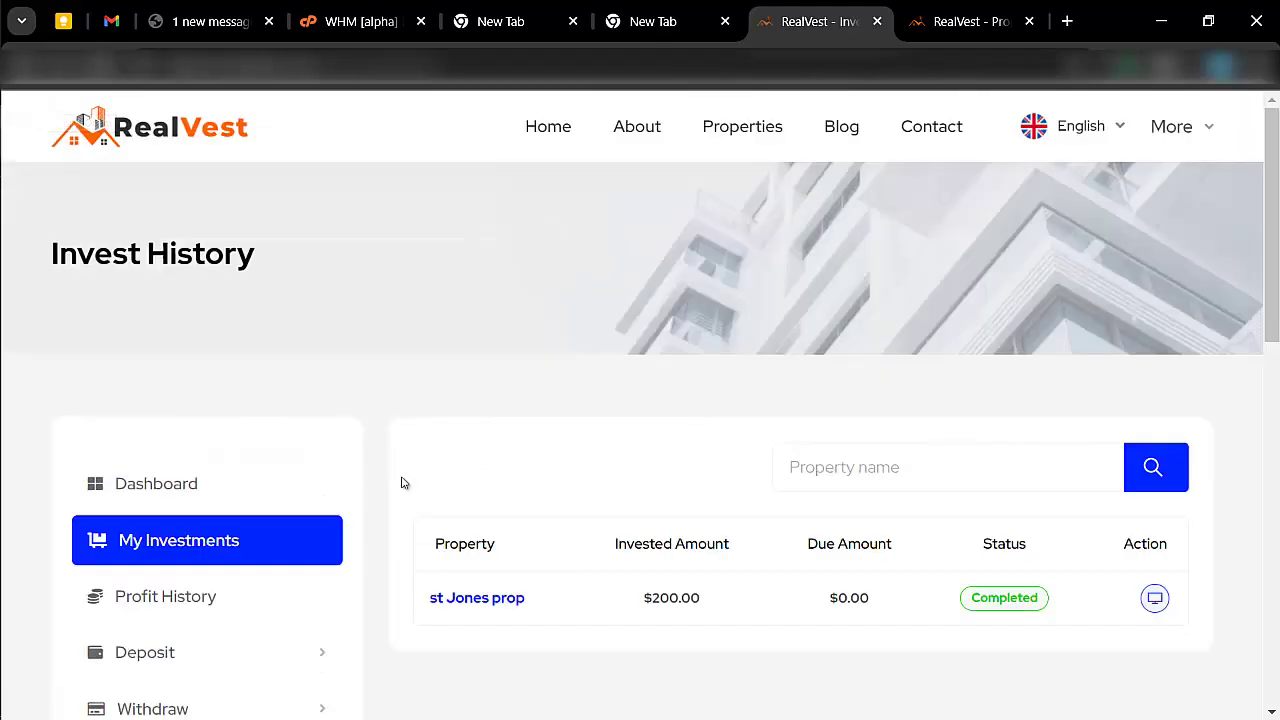
scroll(695, 474, "down", 1)
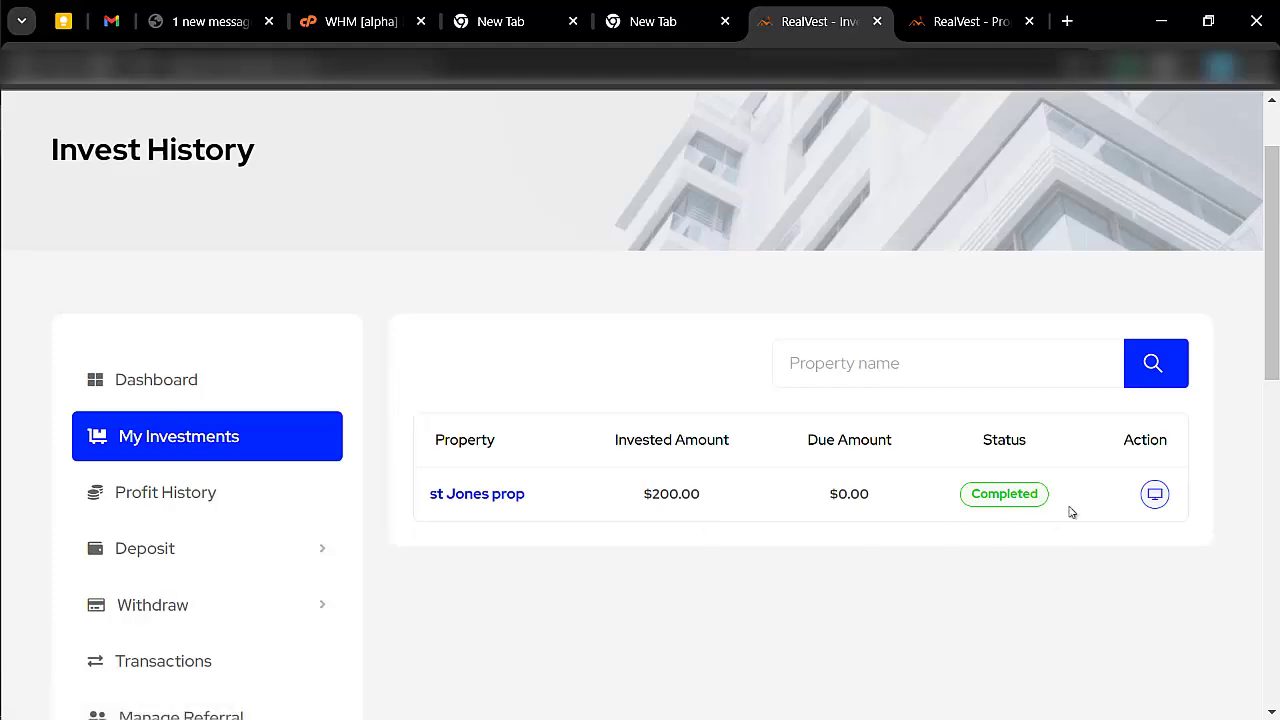
View the empty Profit History, then expand Deposit and choose Deposit Money.
left_click(172, 496)
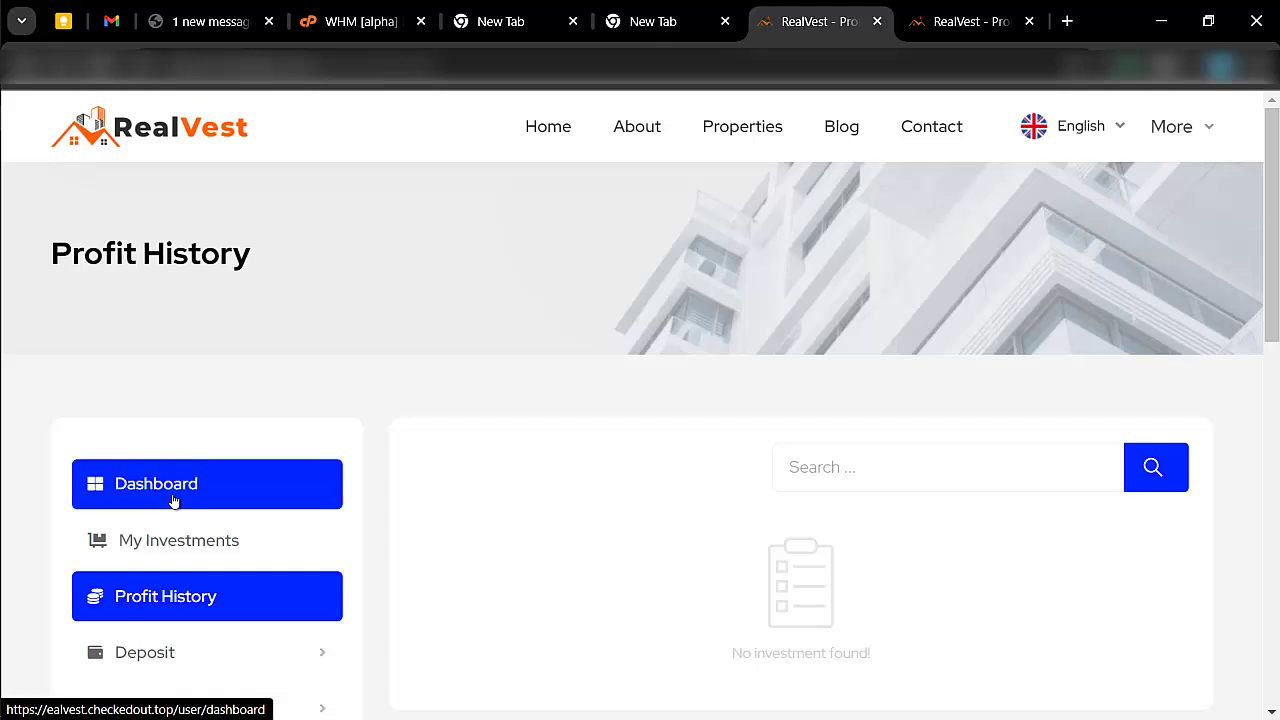
scroll(660, 543, "down", 2)
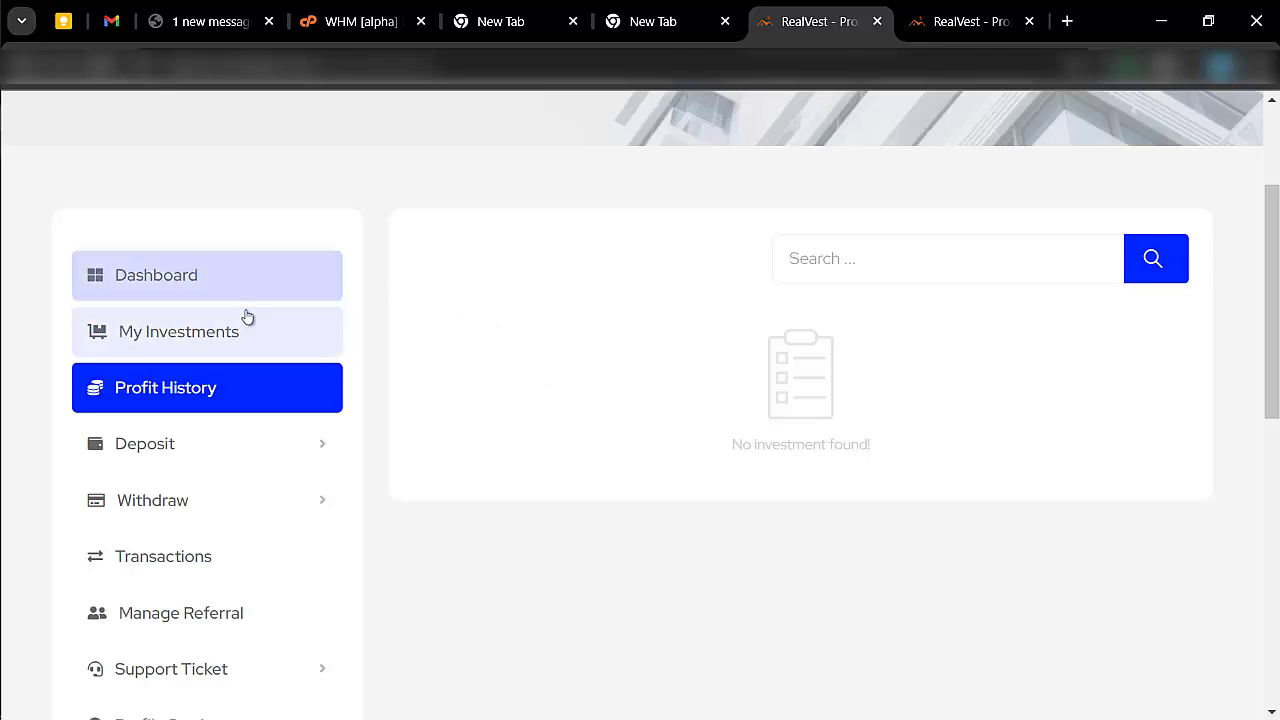
left_click(207, 448)
scroll(212, 465, "down", 1)
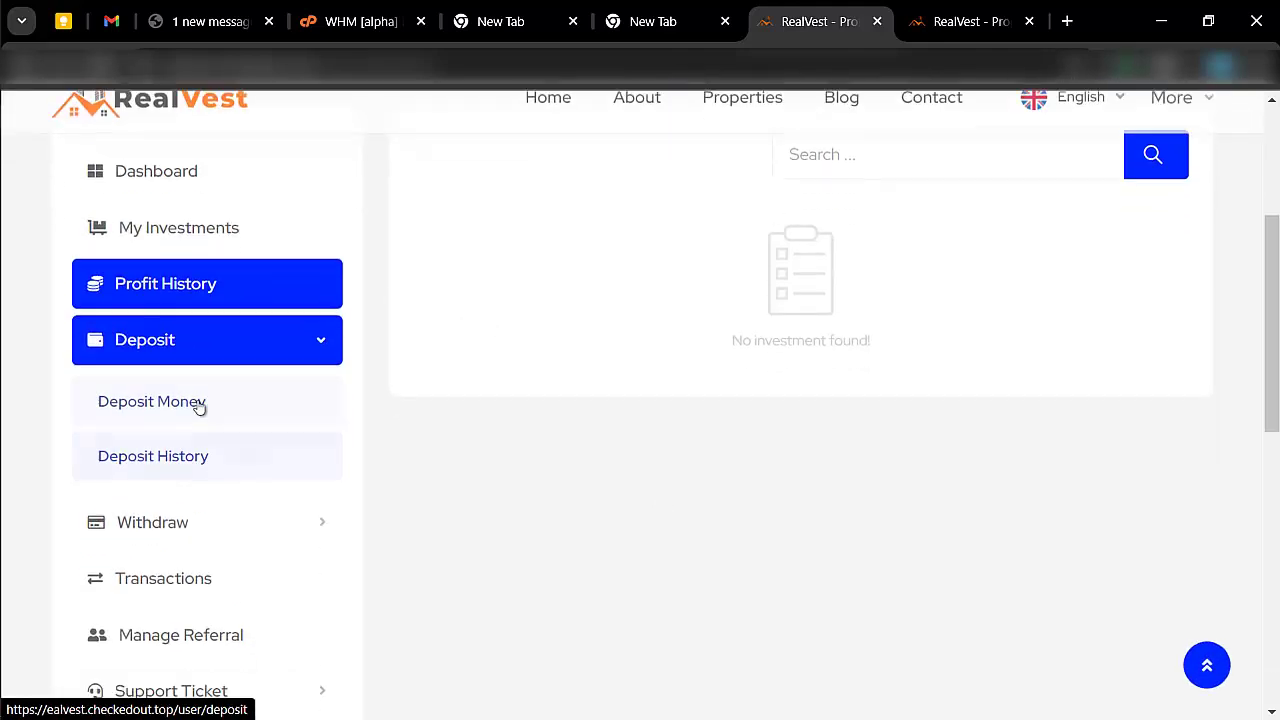
left_click(201, 403)
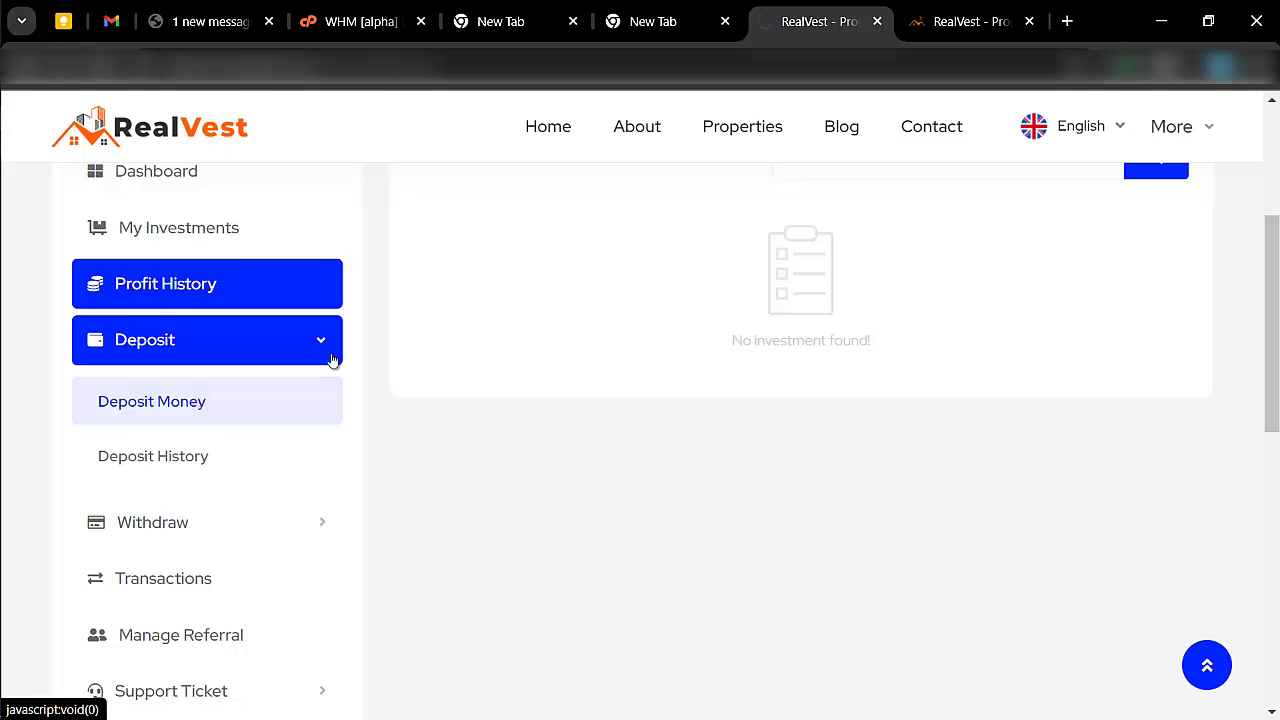
Submit a 6002 USD deposit via the eth market gateway, reaching payment instructions for 2,800.47 ETH.
scroll(623, 457, "down", 2)
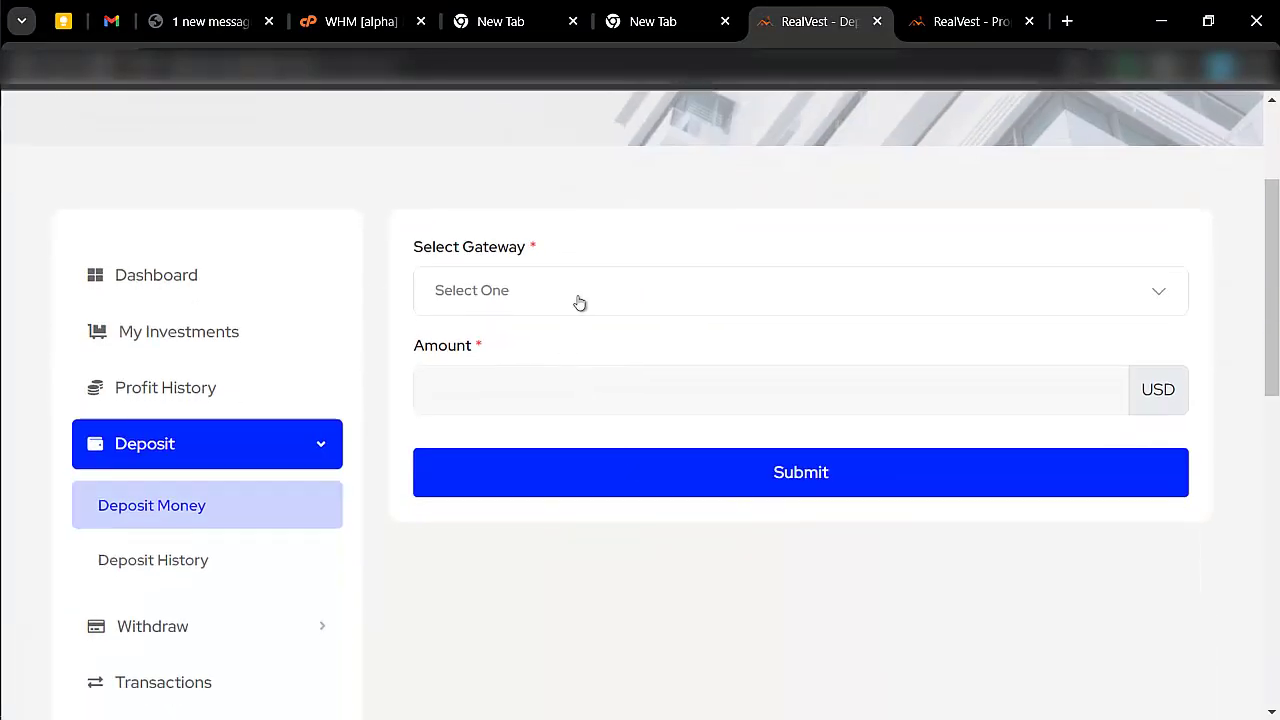
left_click(580, 300)
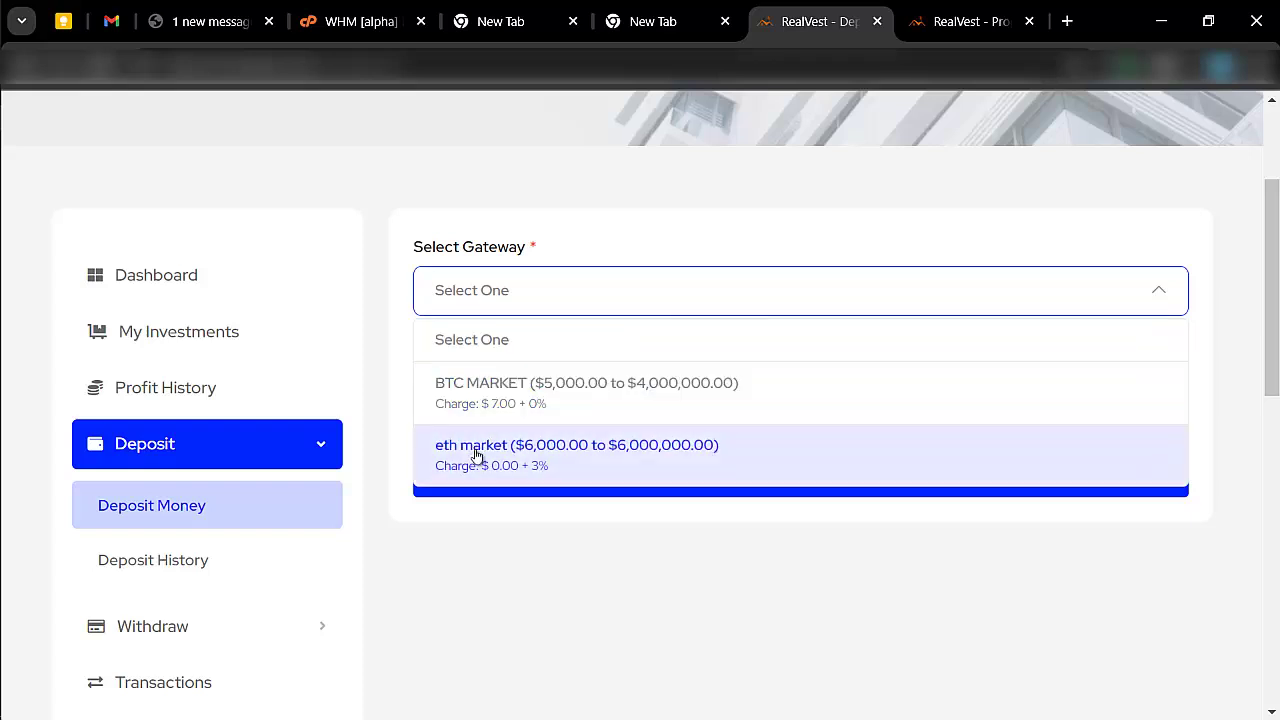
left_click(476, 455)
left_click(508, 397)
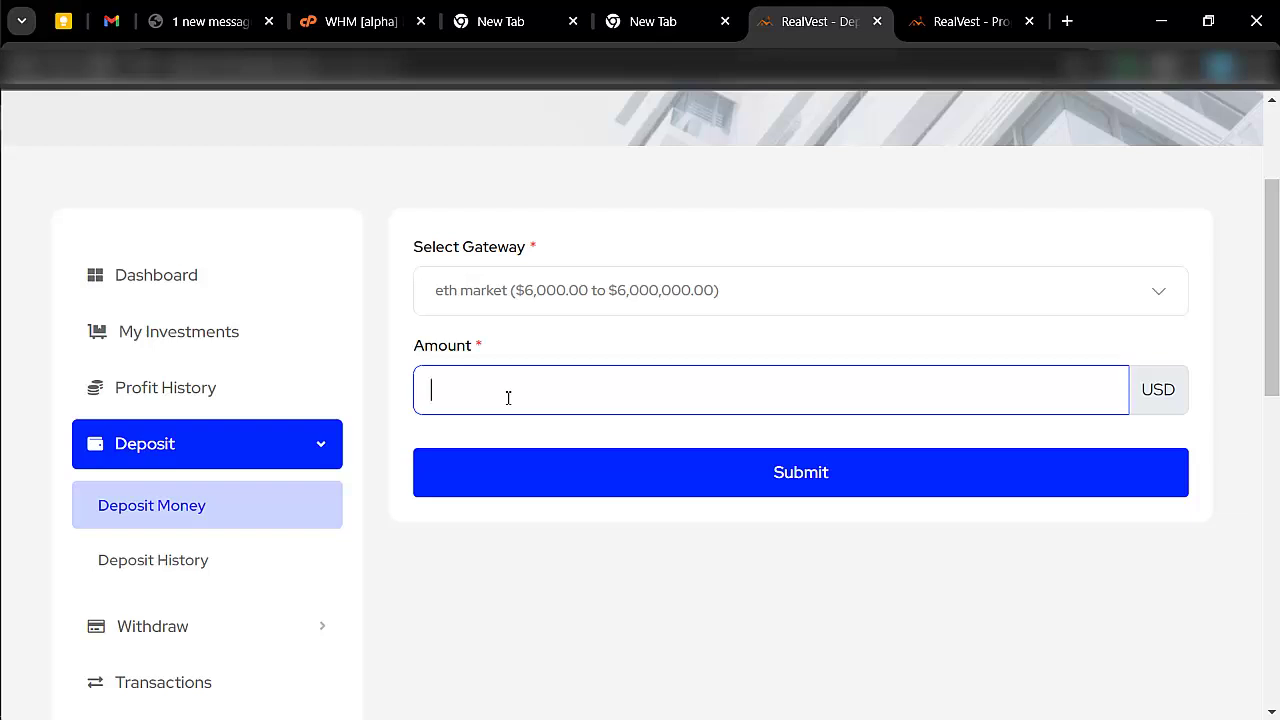
type("6000")
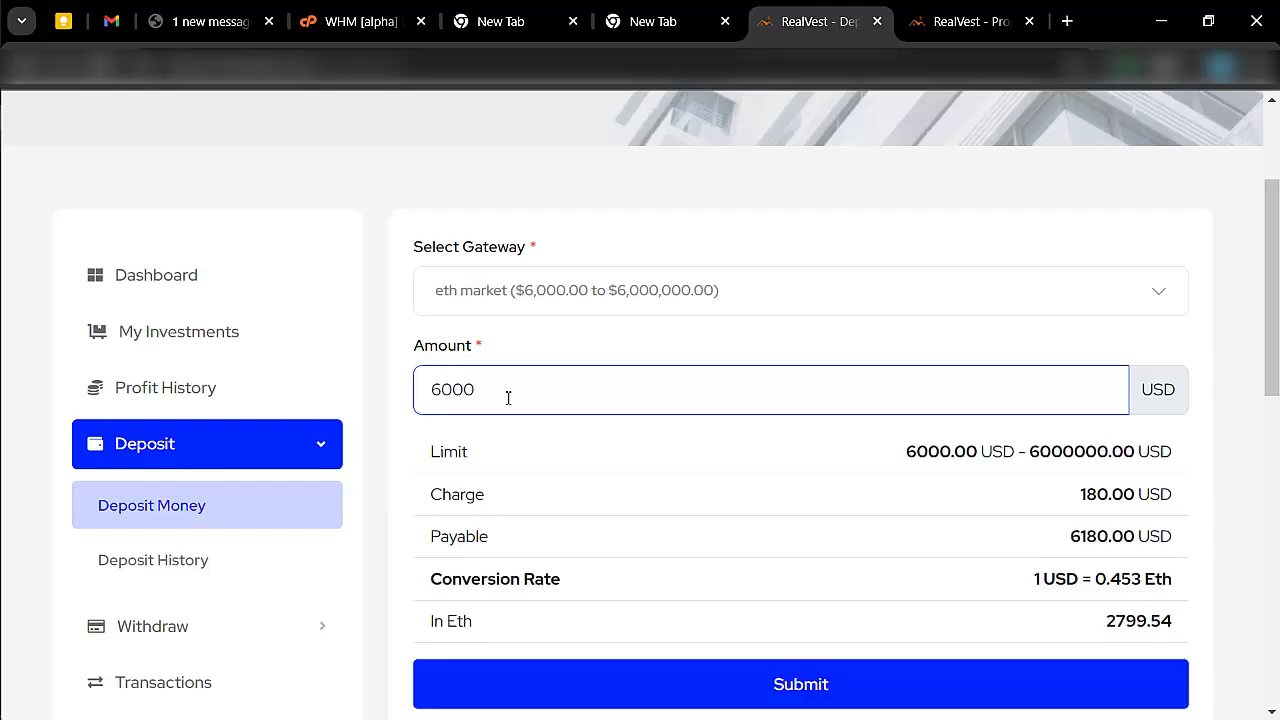
key("BackSpace")
key("BackSpace")
key("BackSpace")
key("BackSpace")
type("6002")
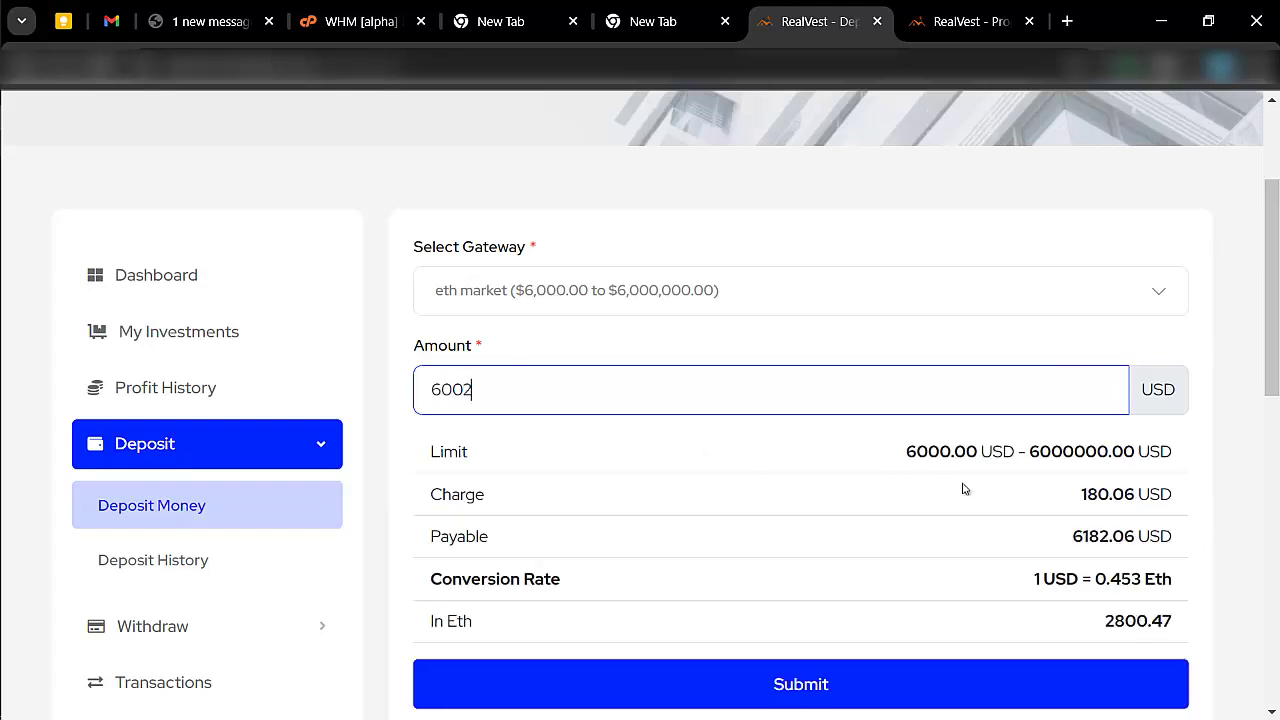
scroll(963, 486, "down", 1)
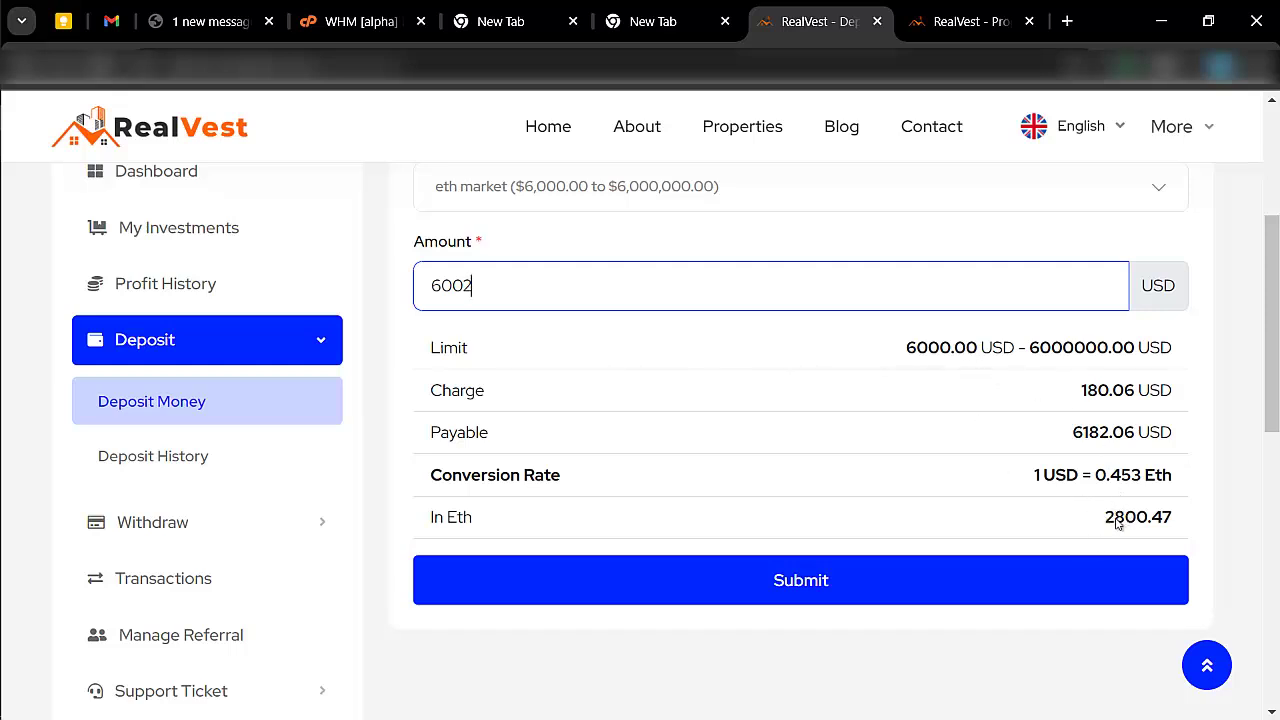
left_click(805, 588)
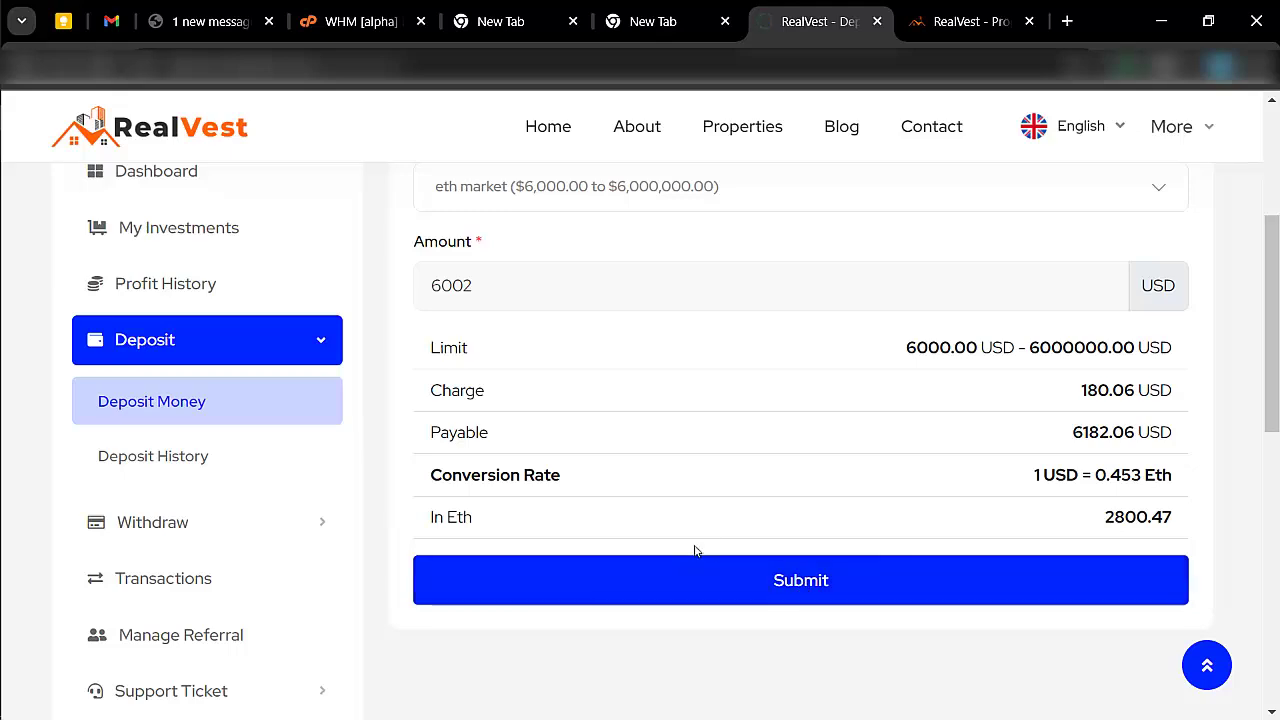
scroll(690, 553, "down", 2)
scroll(689, 551, "down", 2)
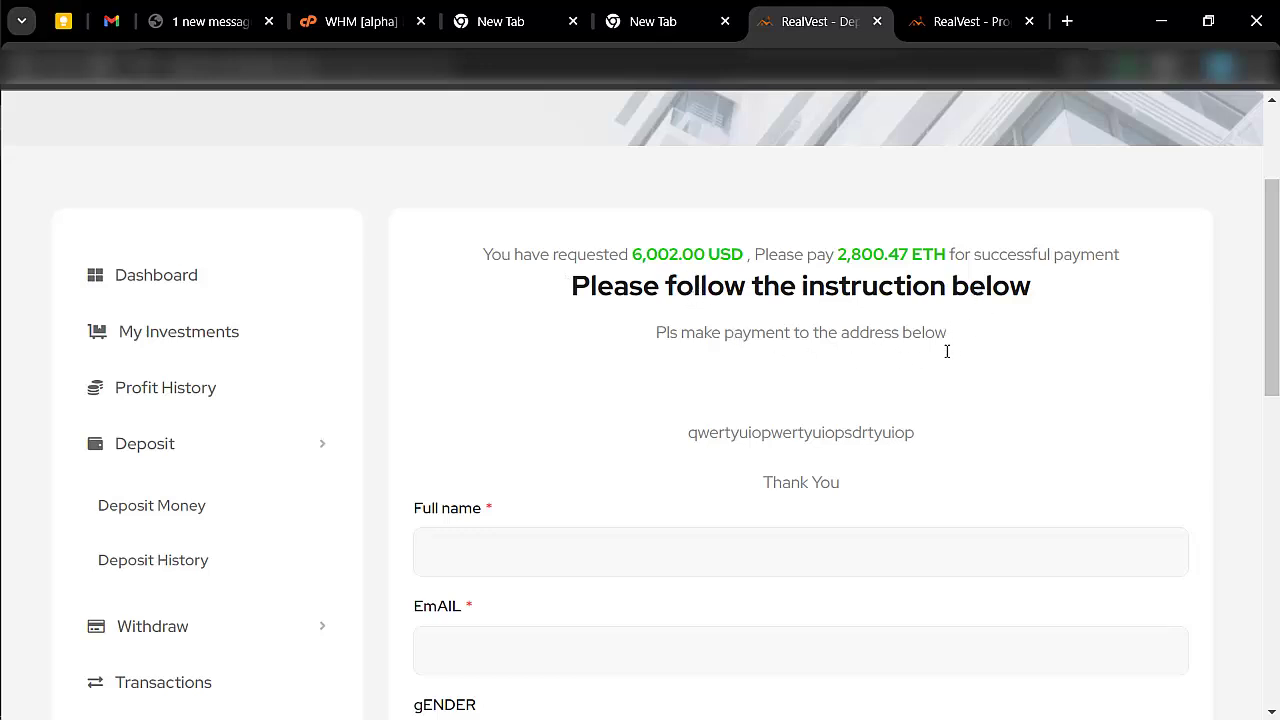
Highlight the payment address, then tick mALE as the gender, leaving Full name and EmAIL blank.
double_click(849, 433)
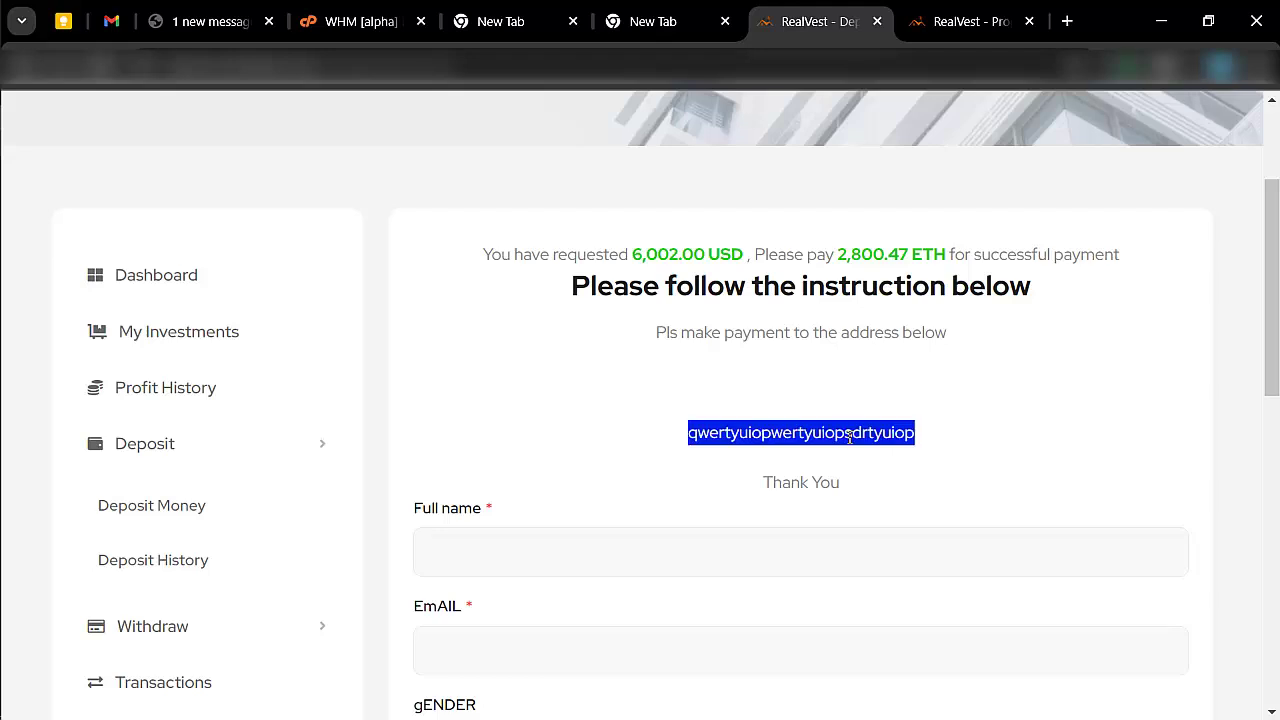
left_click(850, 452)
scroll(529, 476, "down", 1)
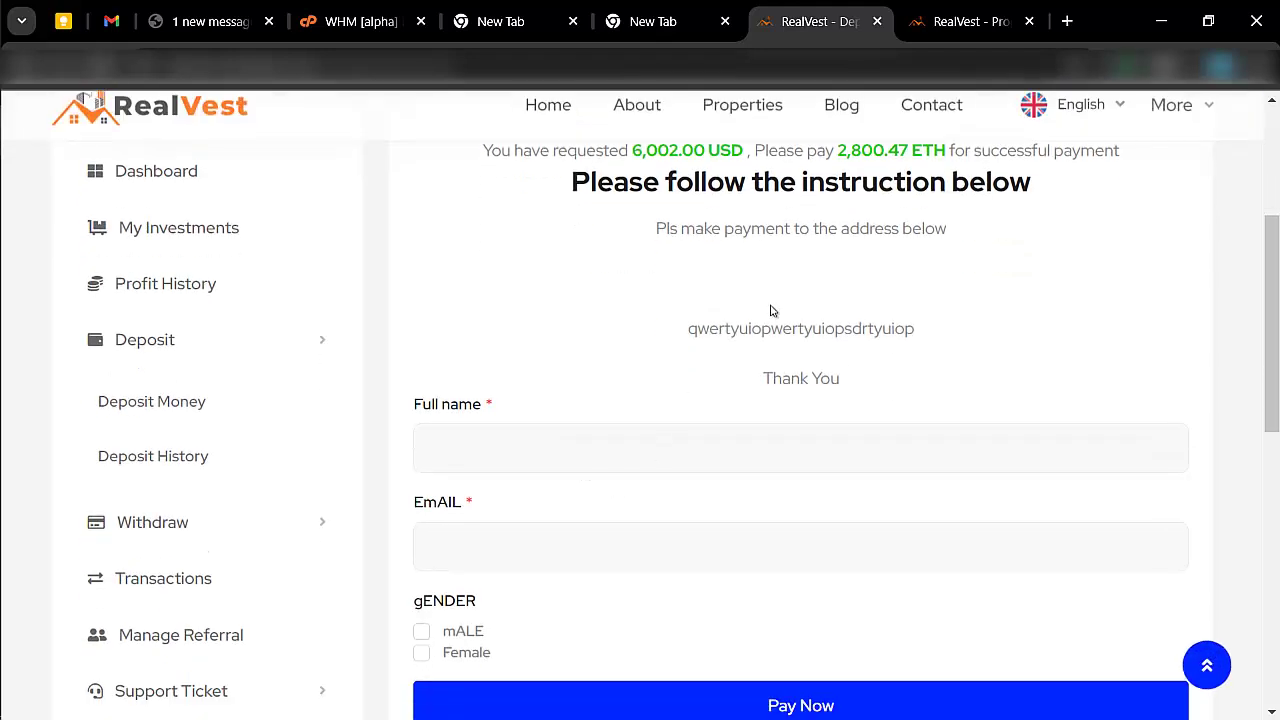
scroll(575, 397, "down", 1)
left_click(557, 349)
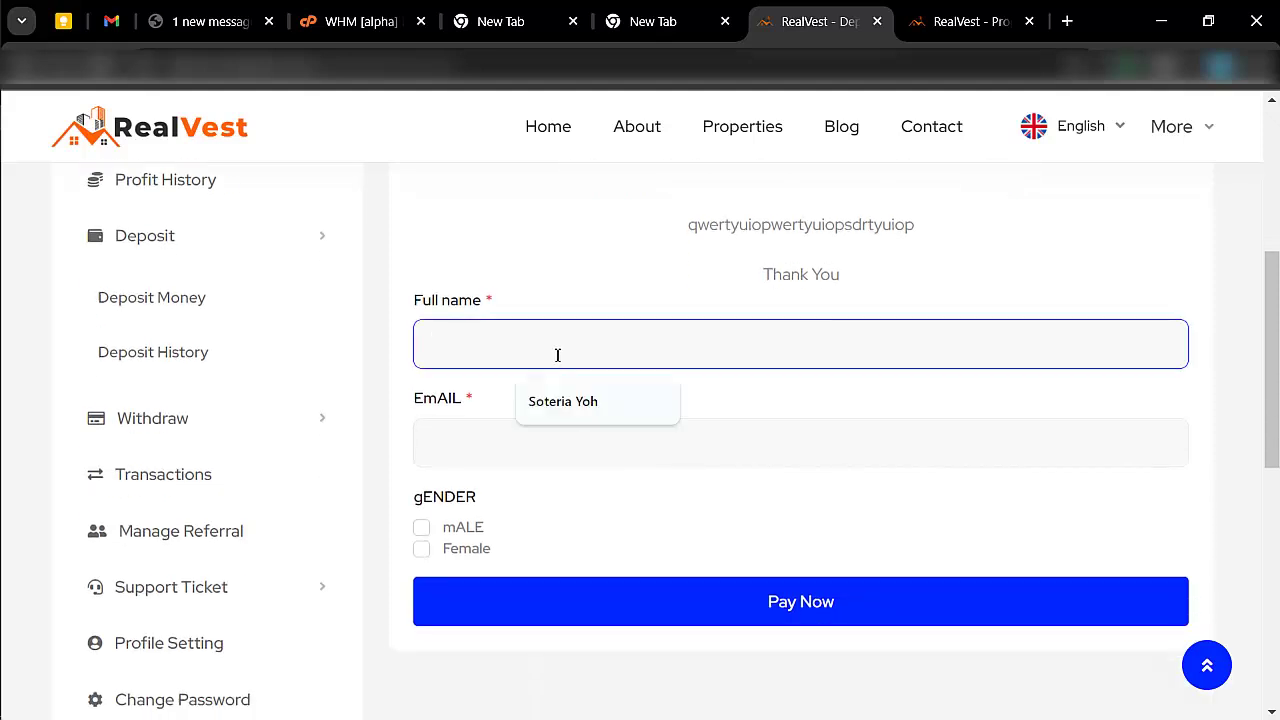
left_click(512, 458)
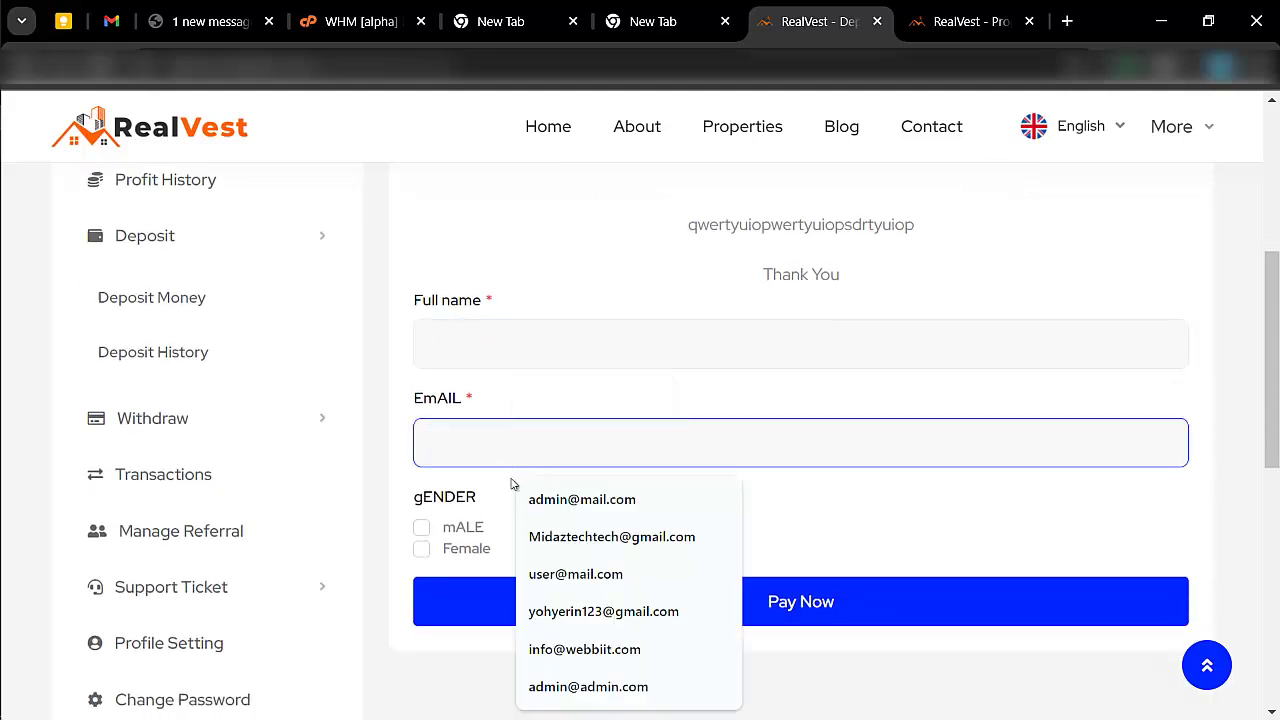
left_click(466, 547)
left_click(466, 525)
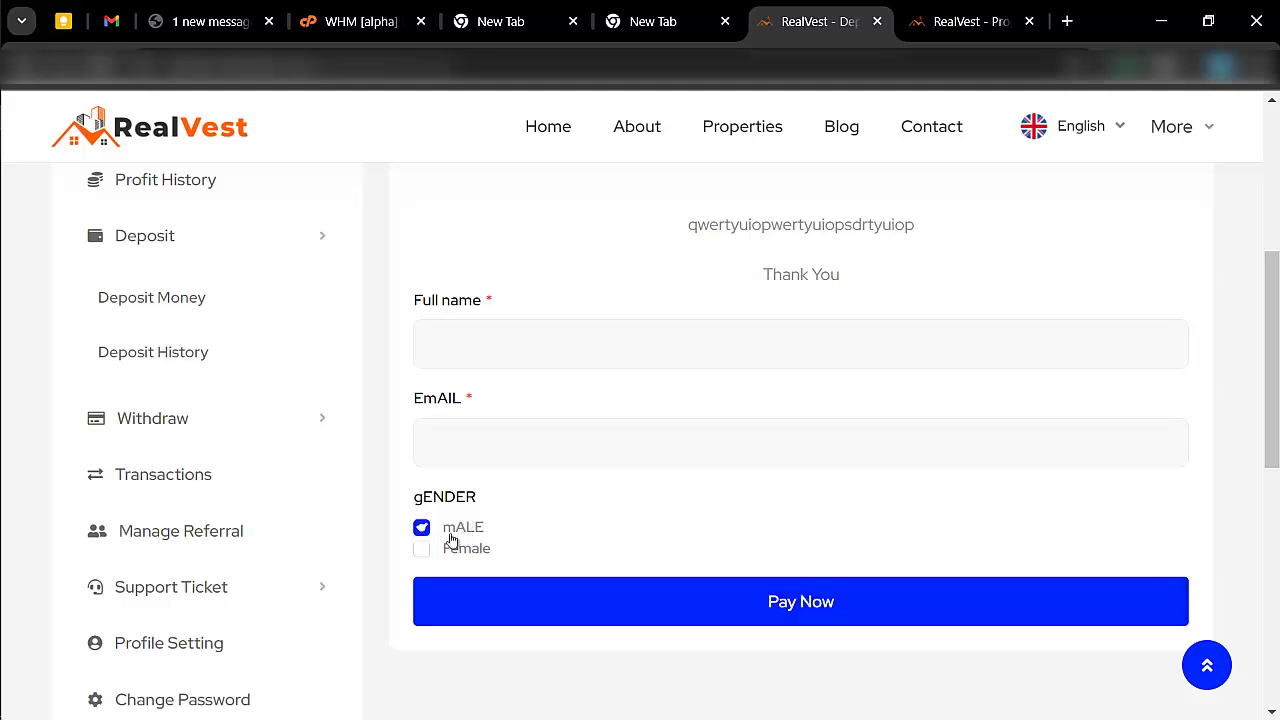
scroll(125, 455, "down", 1)
scroll(135, 445, "up", 2)
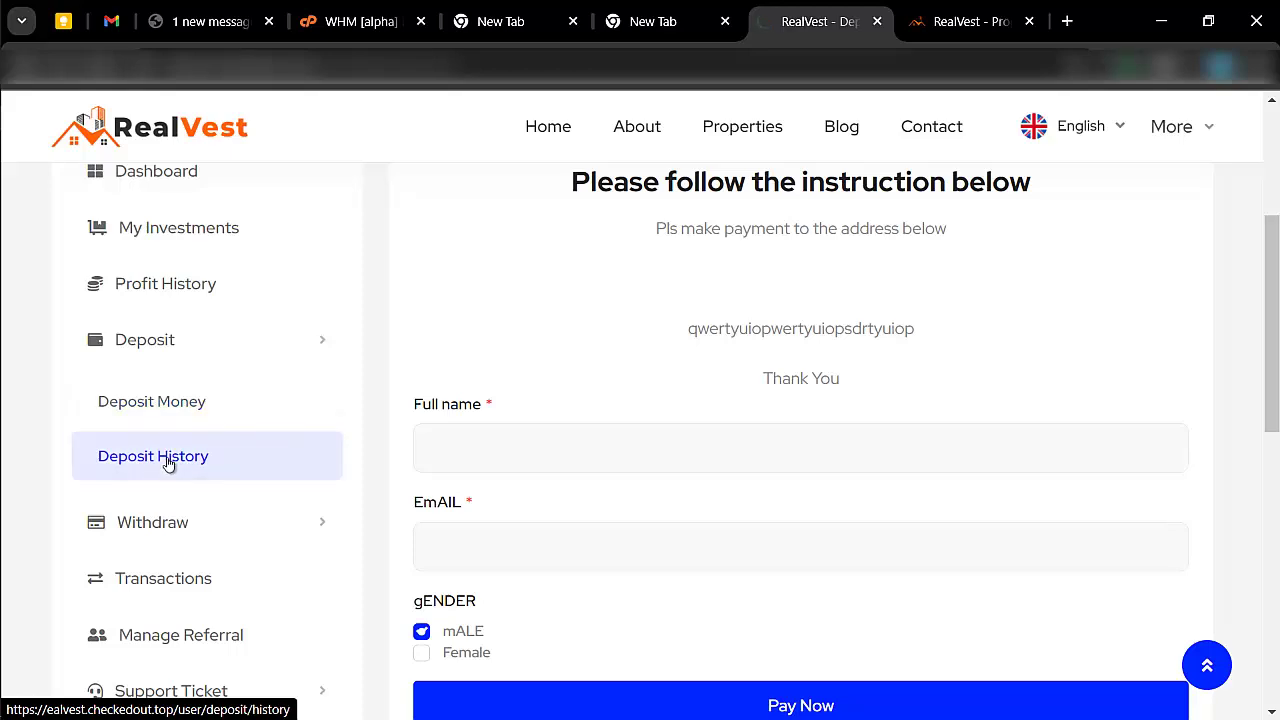
Scroll through the deposit history showing the approved 5,407.00 USD deposit, then expand Withdraw.
scroll(570, 512, "down", 1)
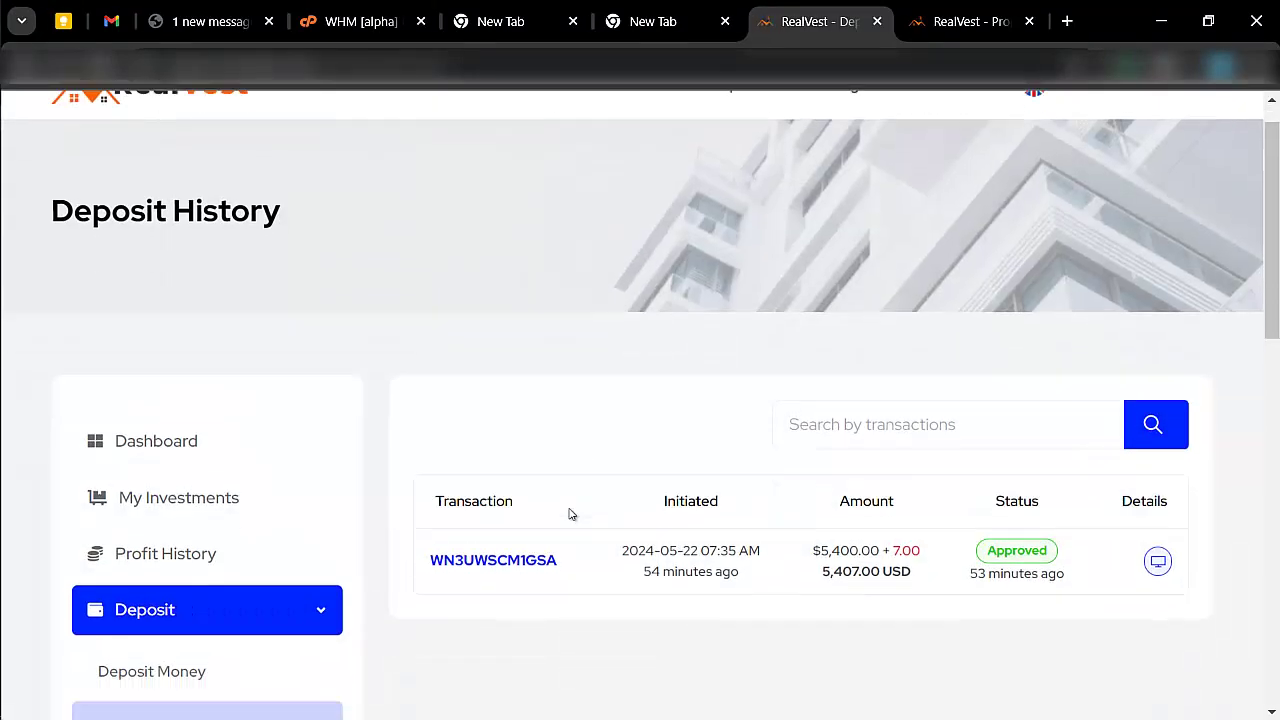
scroll(570, 514, "down", 1)
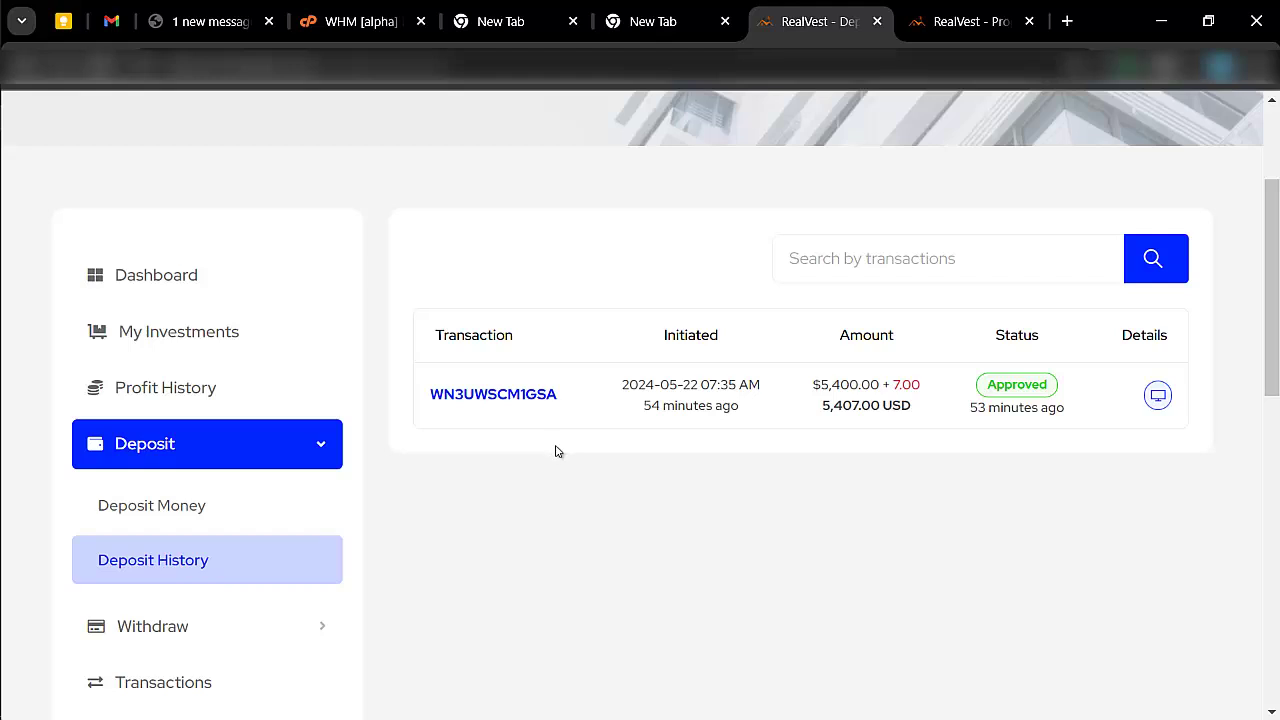
scroll(500, 390, "down", 2)
left_click(200, 418)
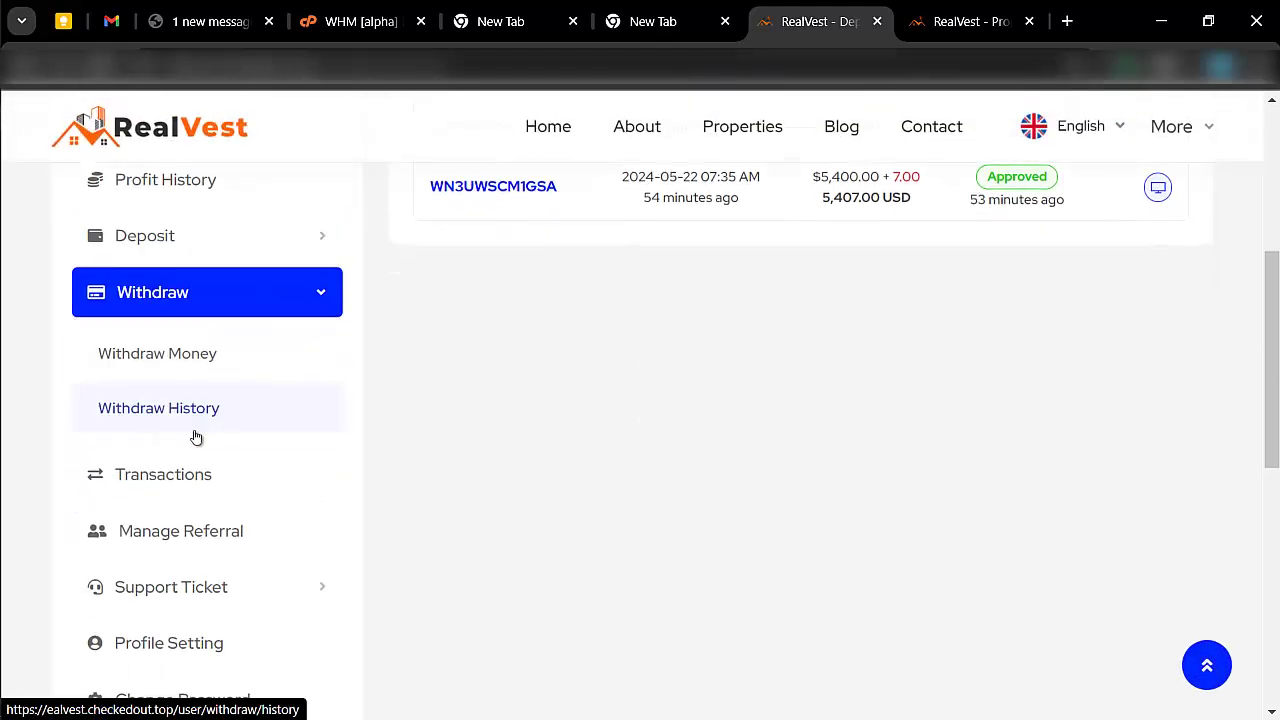
Request a 200 USD withdrawal using the Crypto method.
left_click(198, 362)
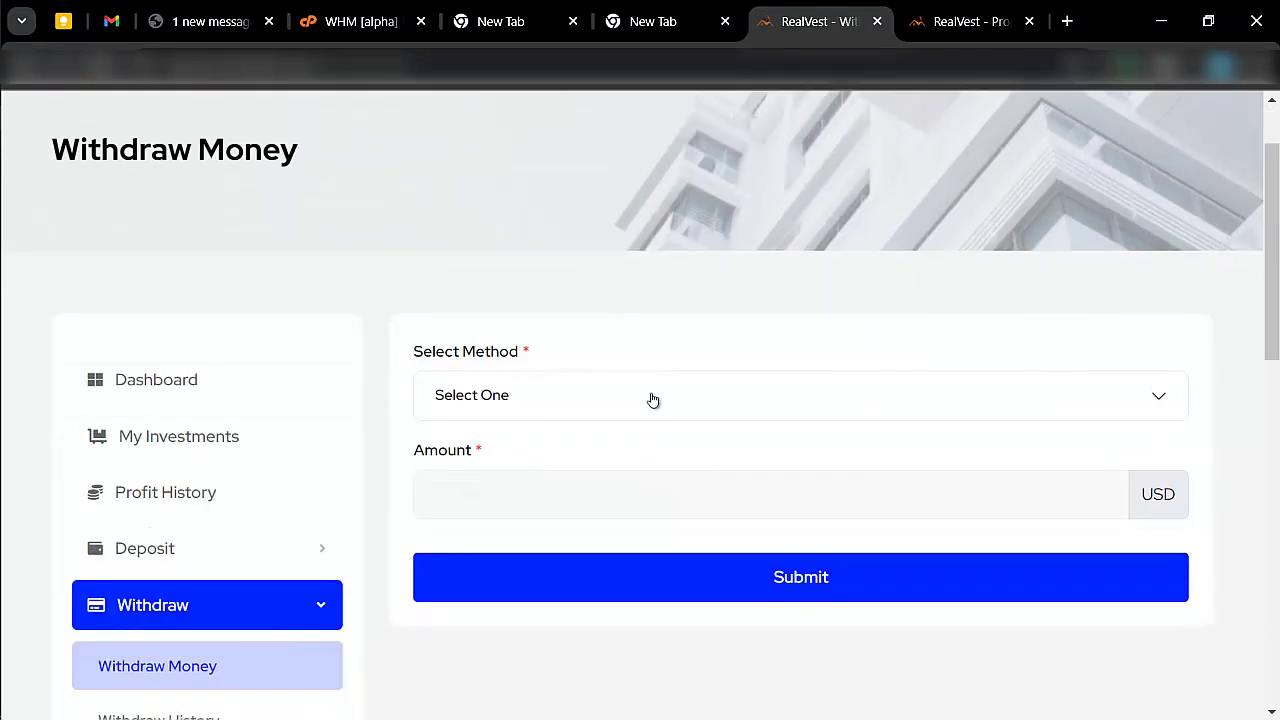
left_click(652, 399)
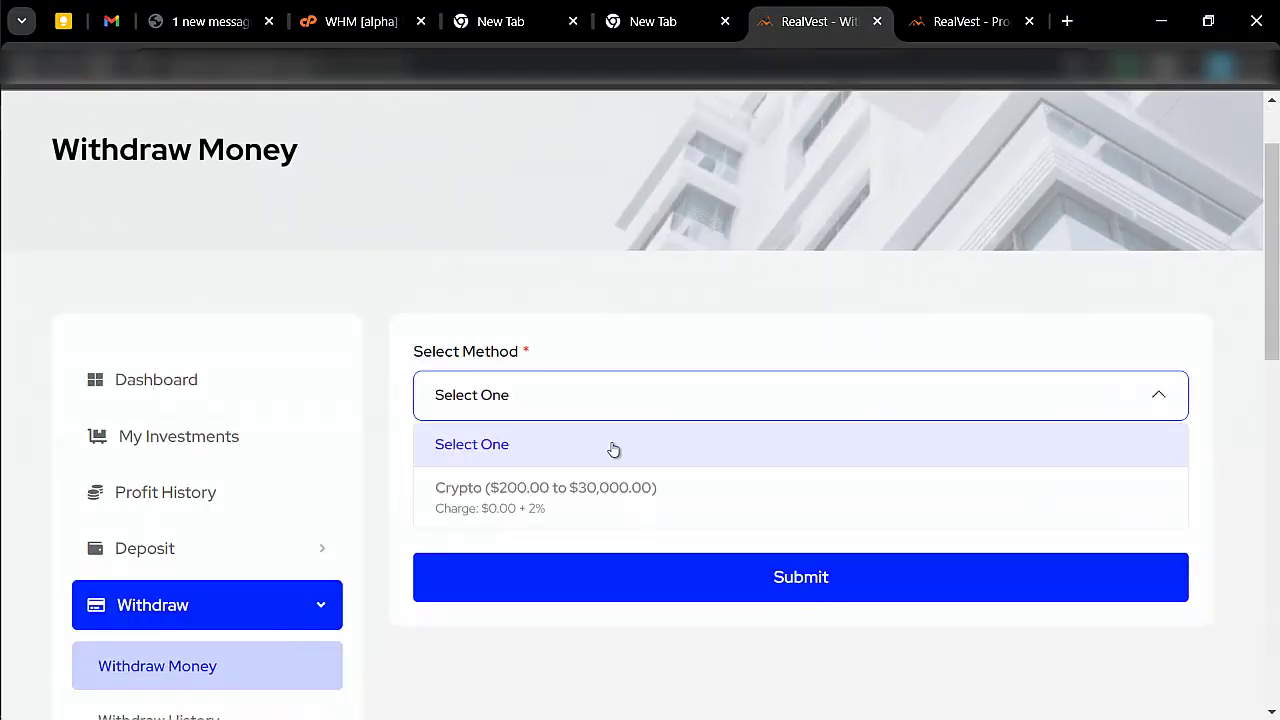
left_click(588, 490)
left_click(545, 489)
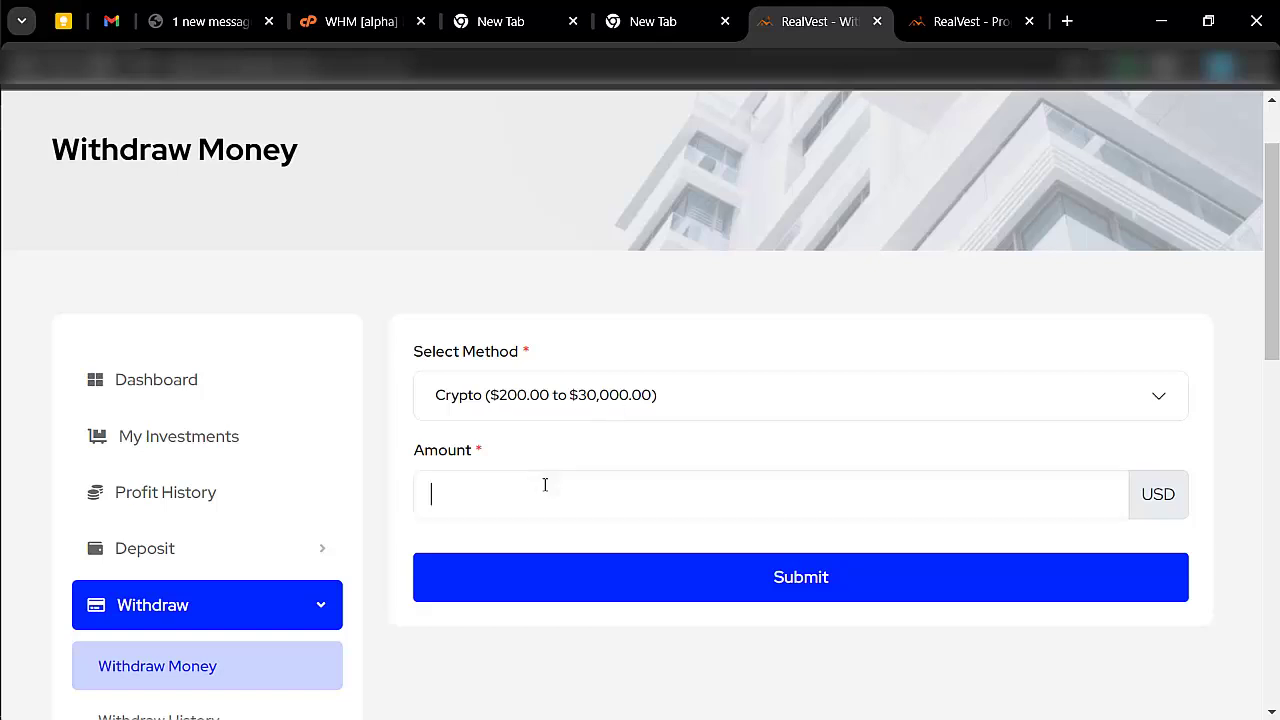
type("200")
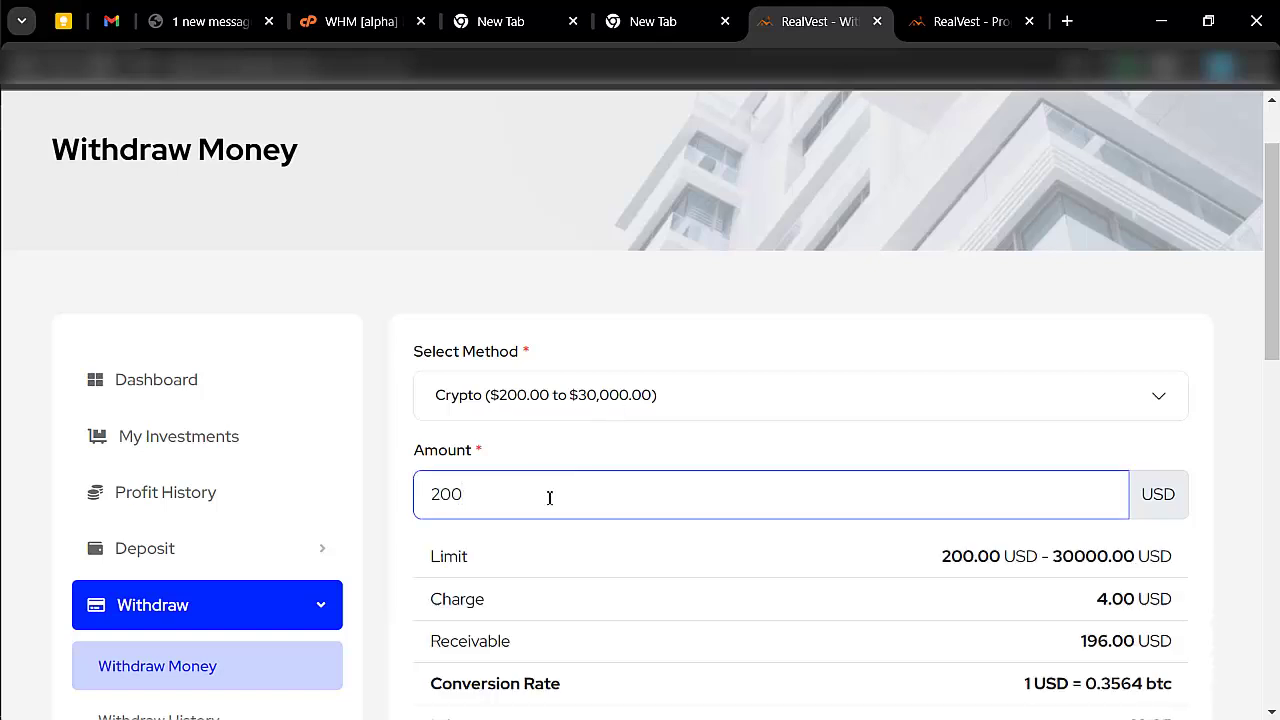
scroll(588, 517, "down", 1)
scroll(880, 509, "down", 1)
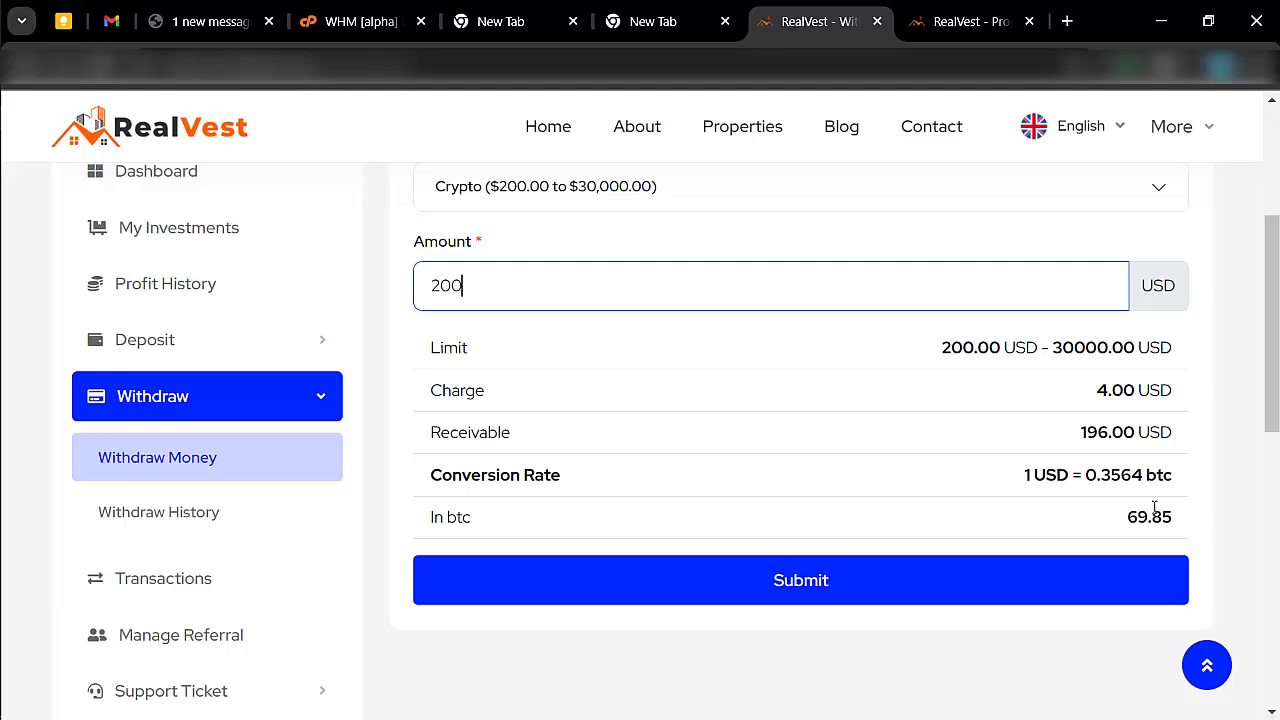
left_click(966, 580)
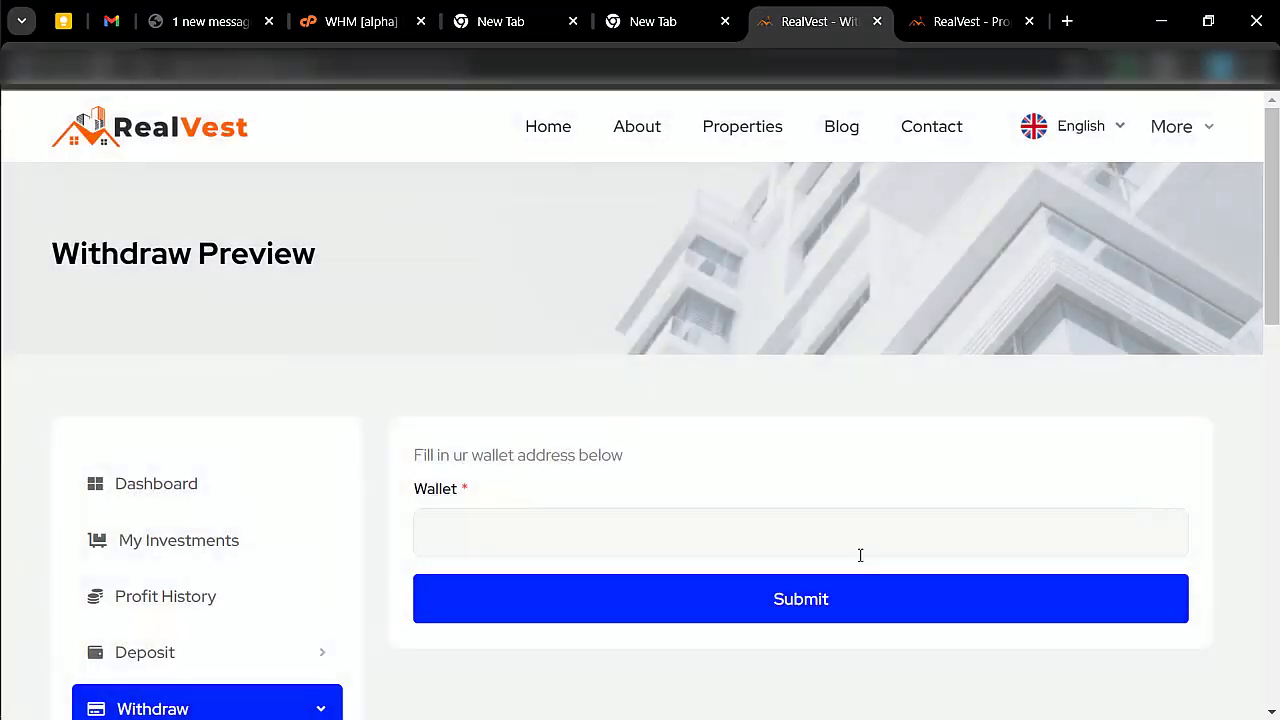
Fill in a wallet address and submit the crypto withdrawal.
scroll(740, 531, "down", 3)
left_click(745, 232)
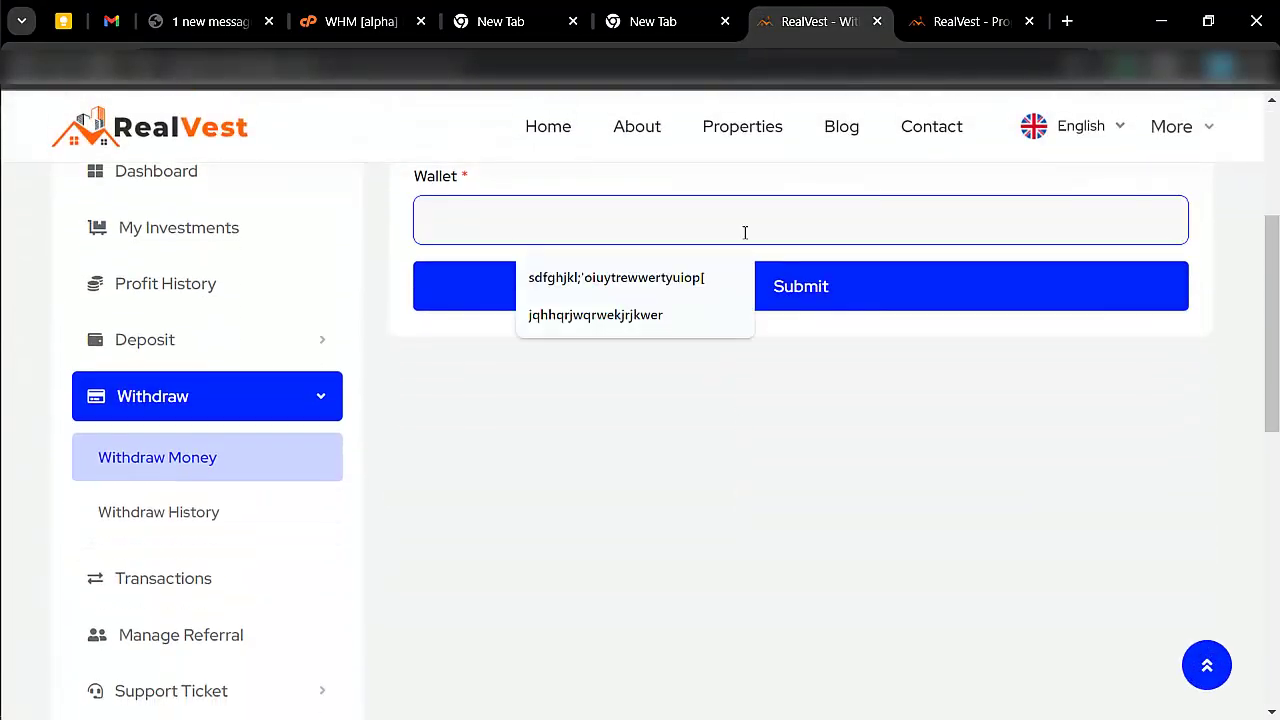
type("QWERTYUIOPWERTYU")
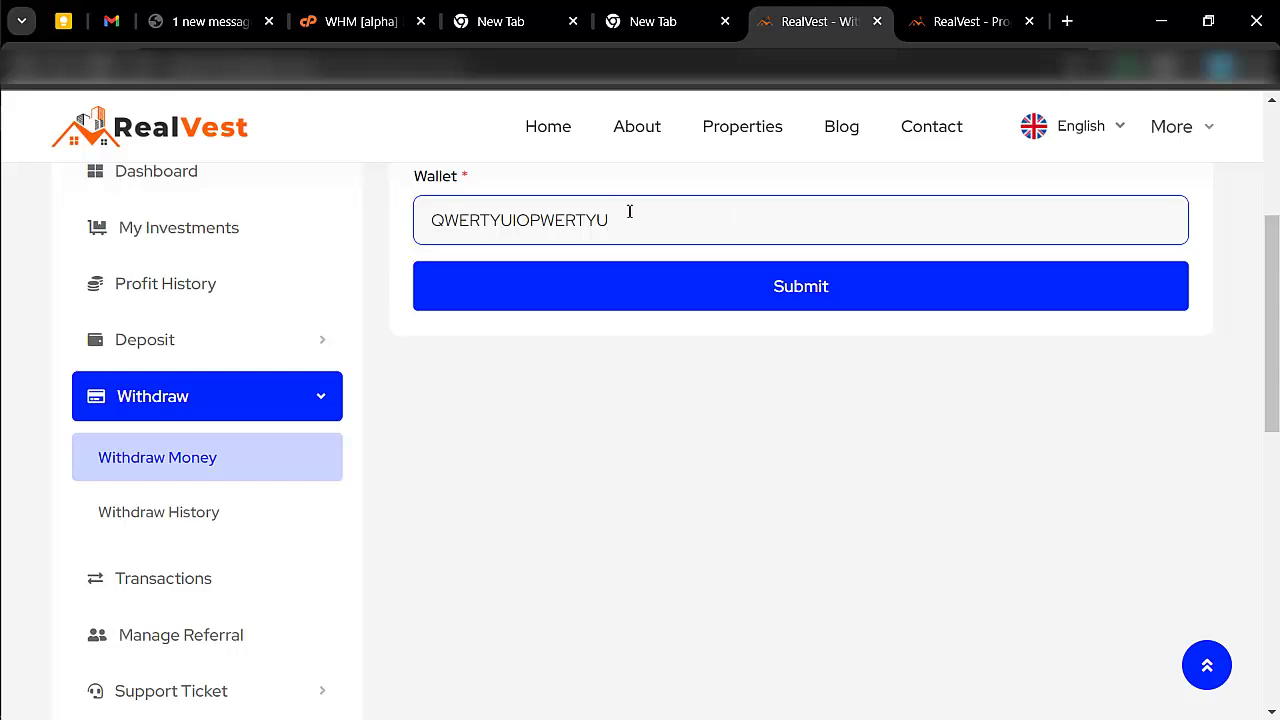
left_click(687, 308)
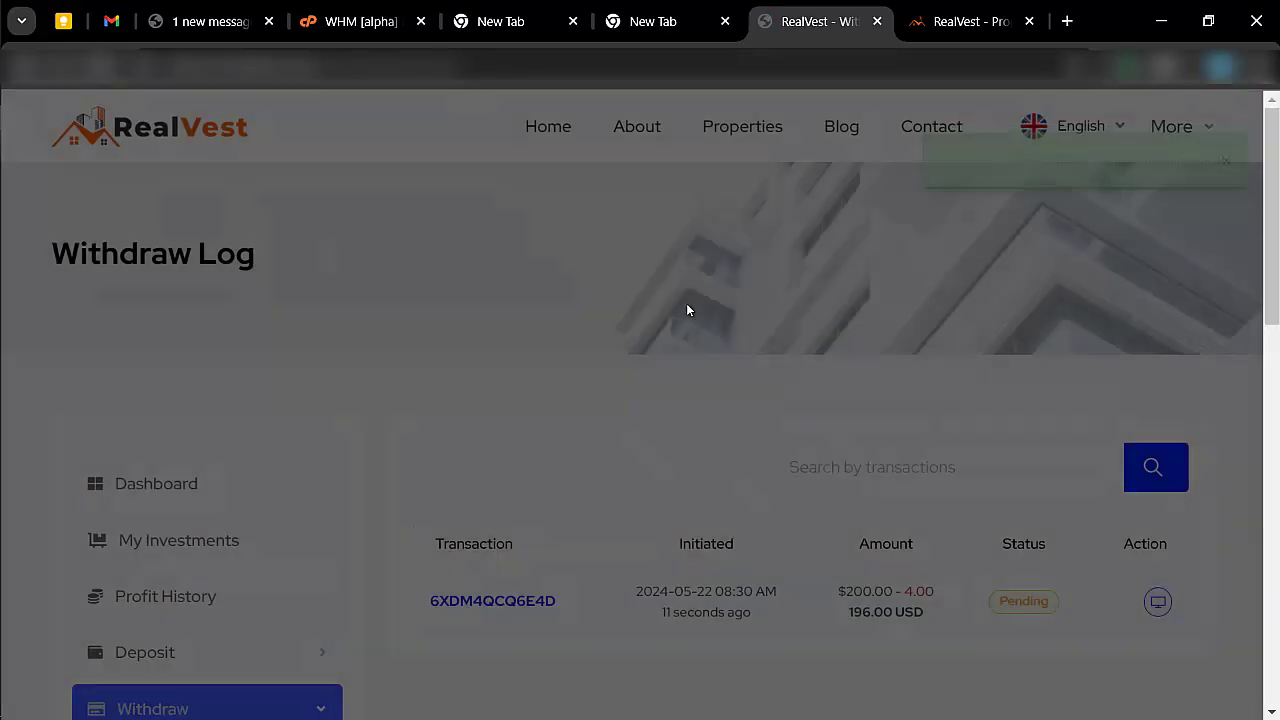
Open the Transactions list from the sidebar and focus its Transaction Number filter field.
scroll(650, 420, "down", 2)
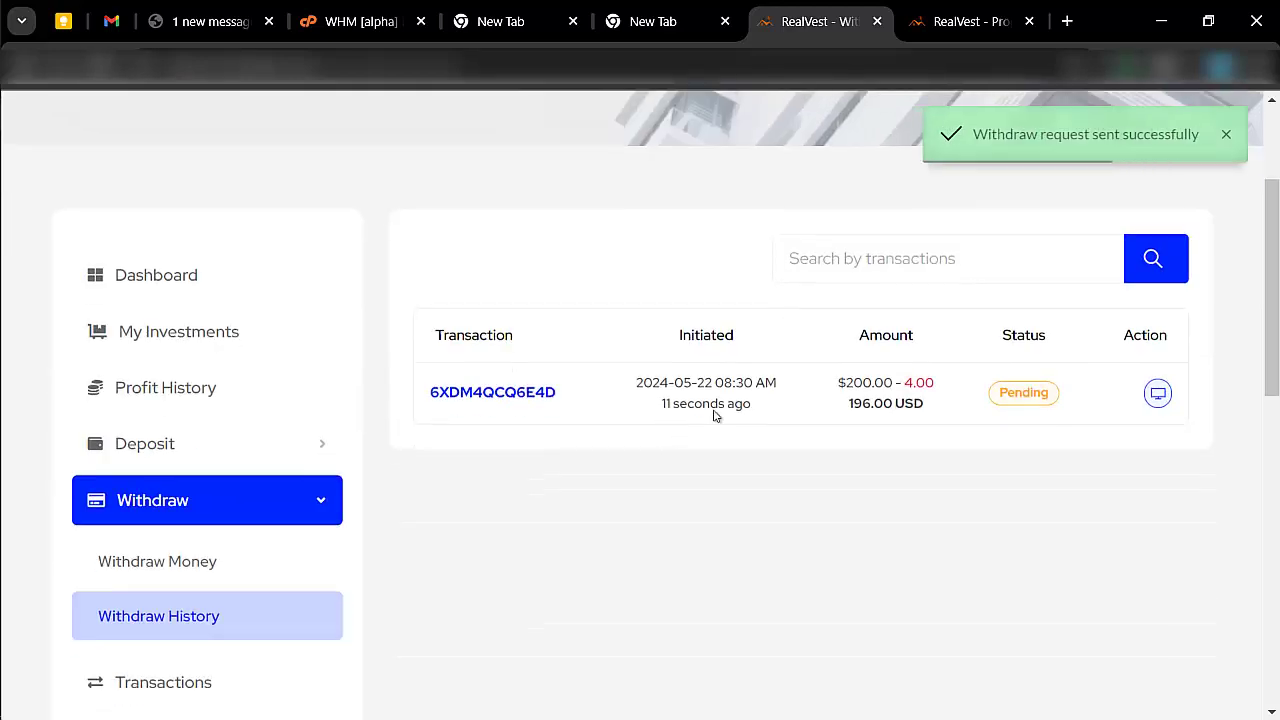
scroll(714, 414, "down", 2)
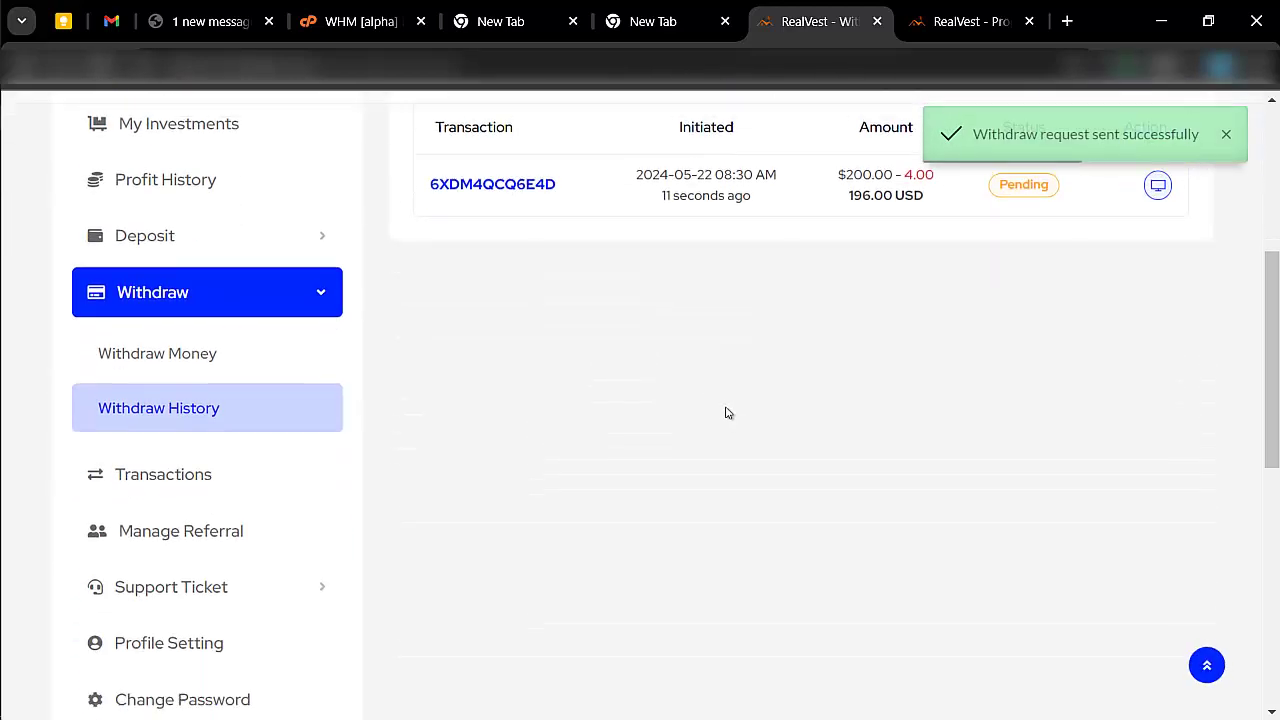
left_click(168, 464)
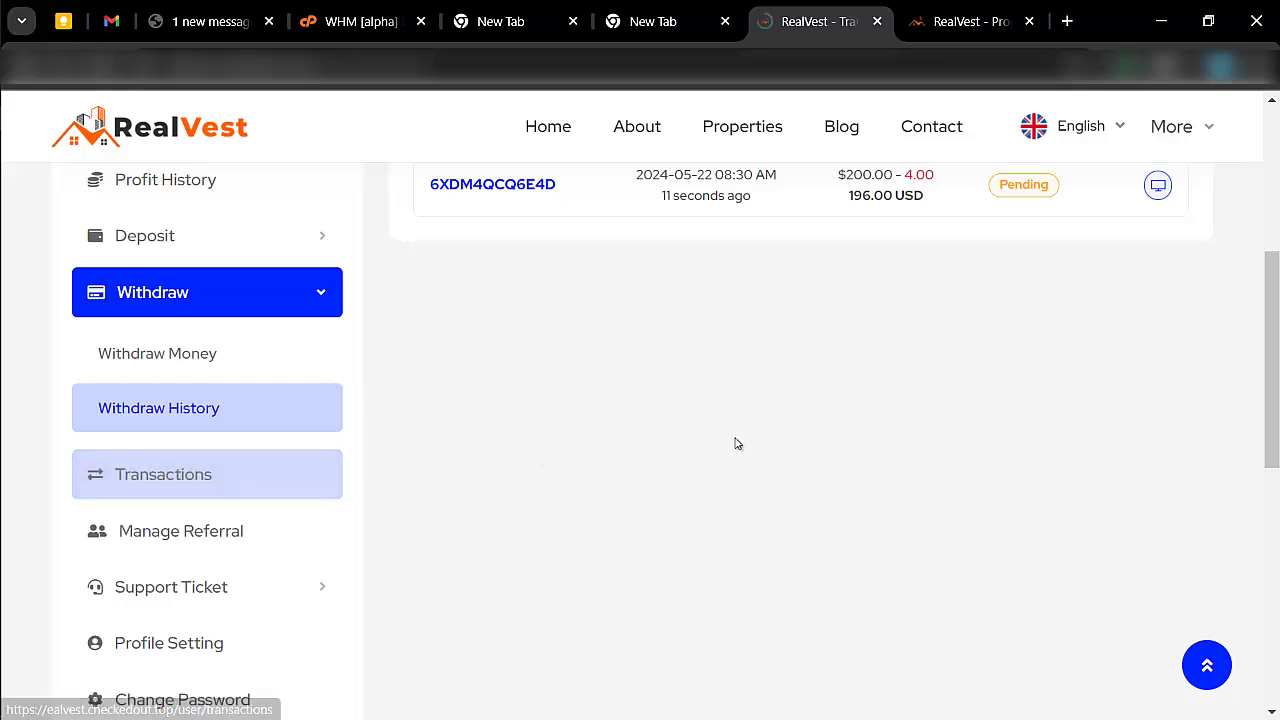
scroll(737, 443, "down", 2)
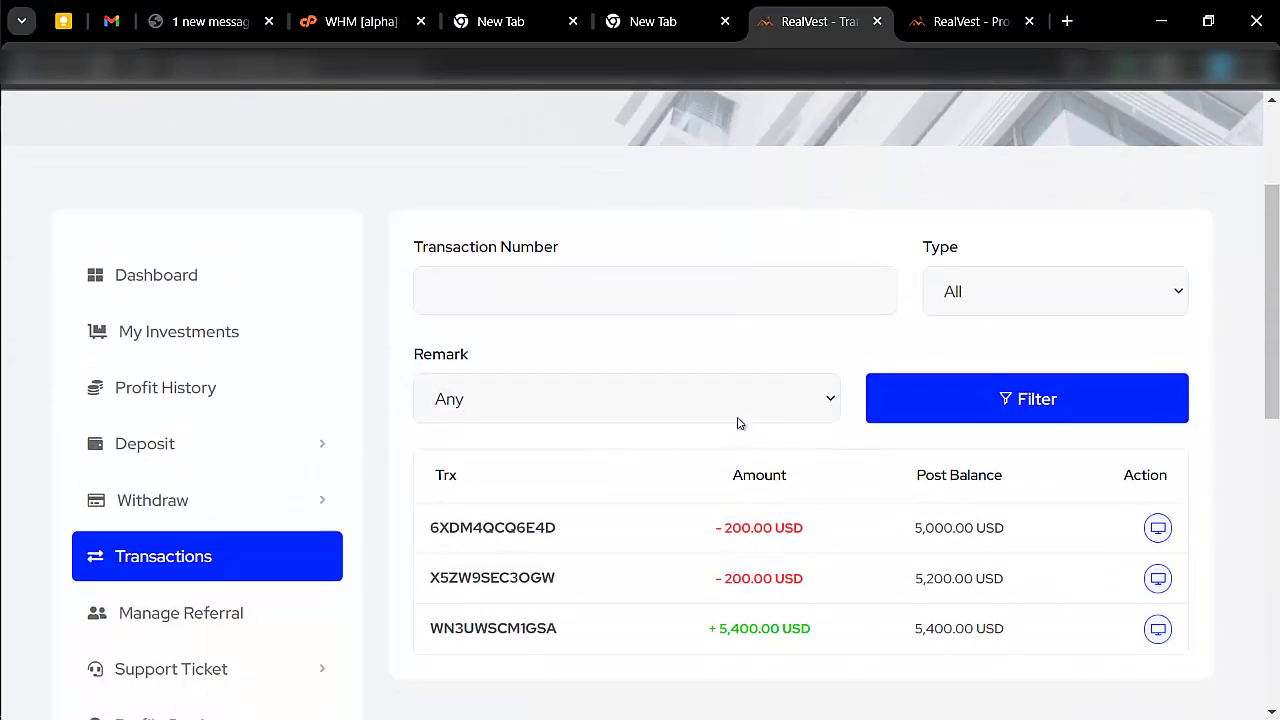
left_click(746, 285)
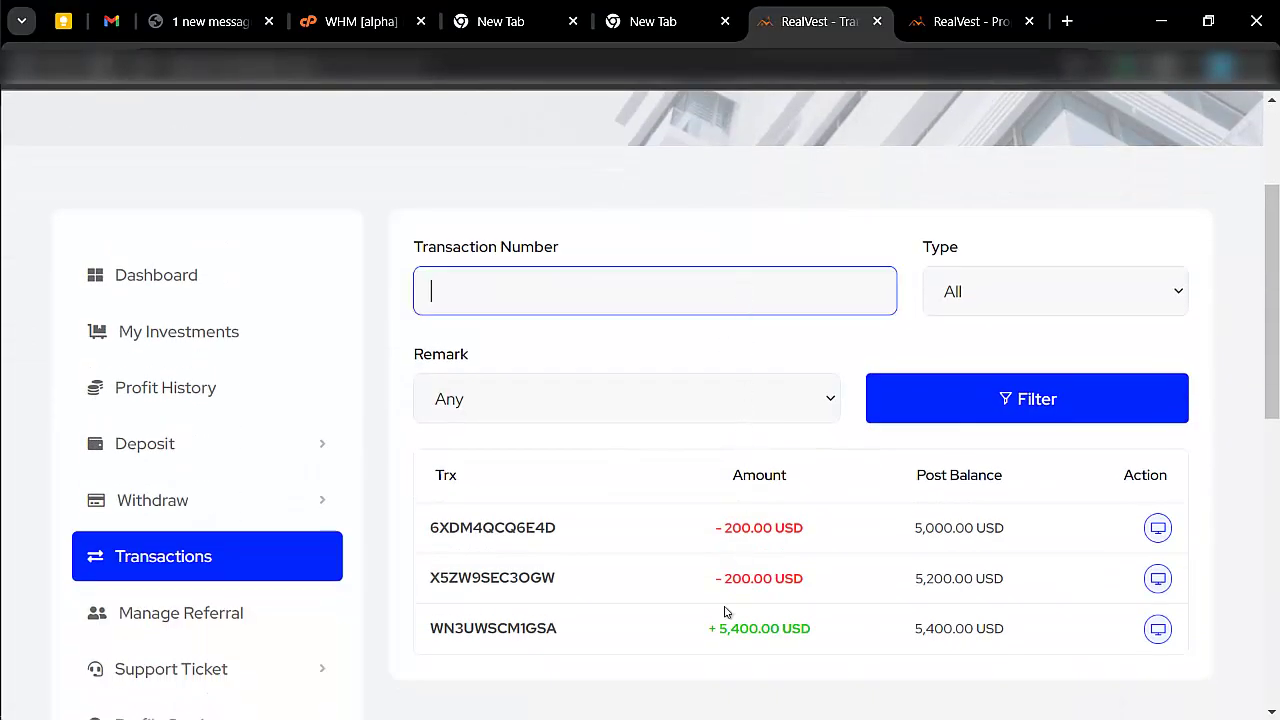
Copy the withdrawal's transaction ID into the Transaction Number filter field.
scroll(726, 612, "down", 1)
double_click(492, 424)
right_click(500, 426)
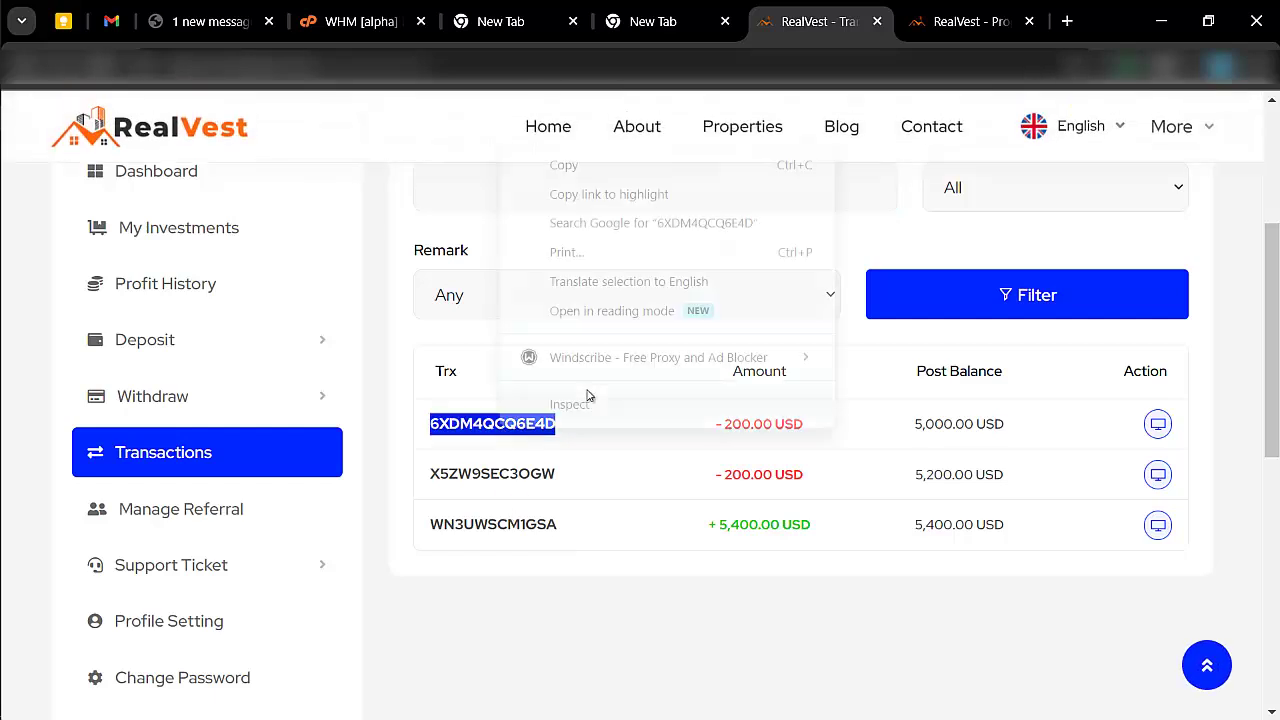
left_click(555, 165)
scroll(518, 495, "up", 2)
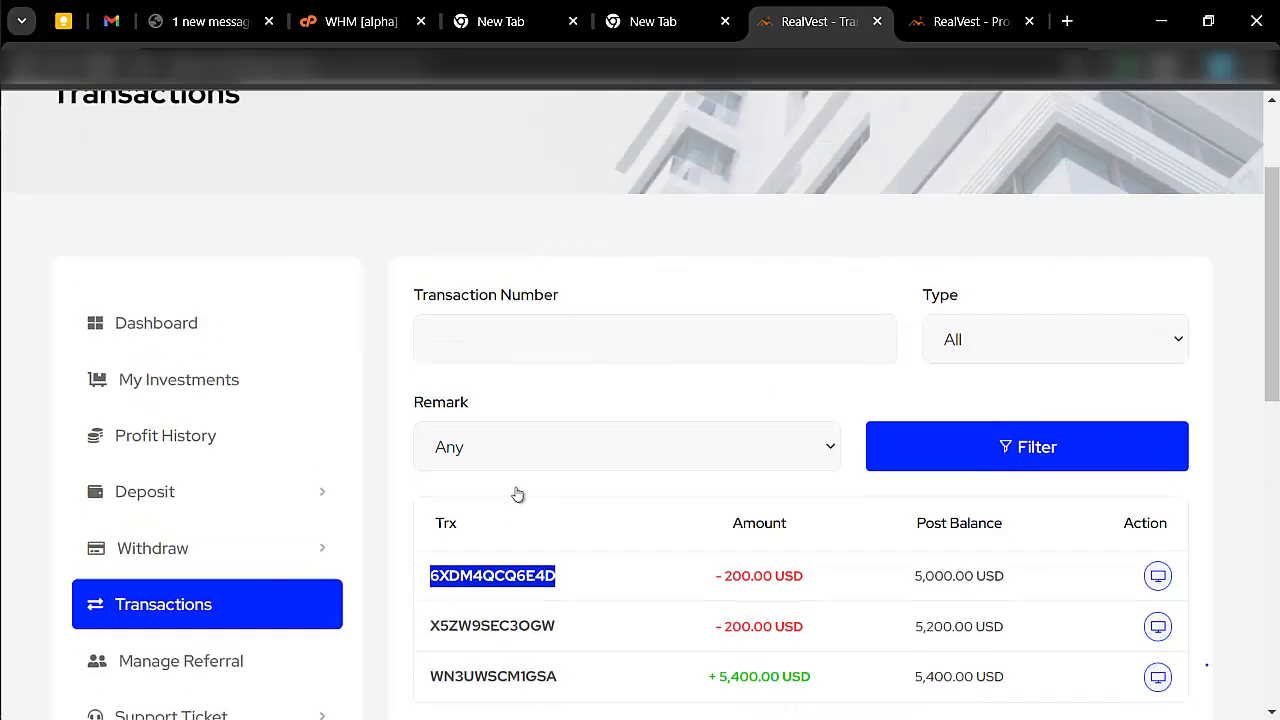
scroll(518, 495, "up", 1)
right_click(571, 391)
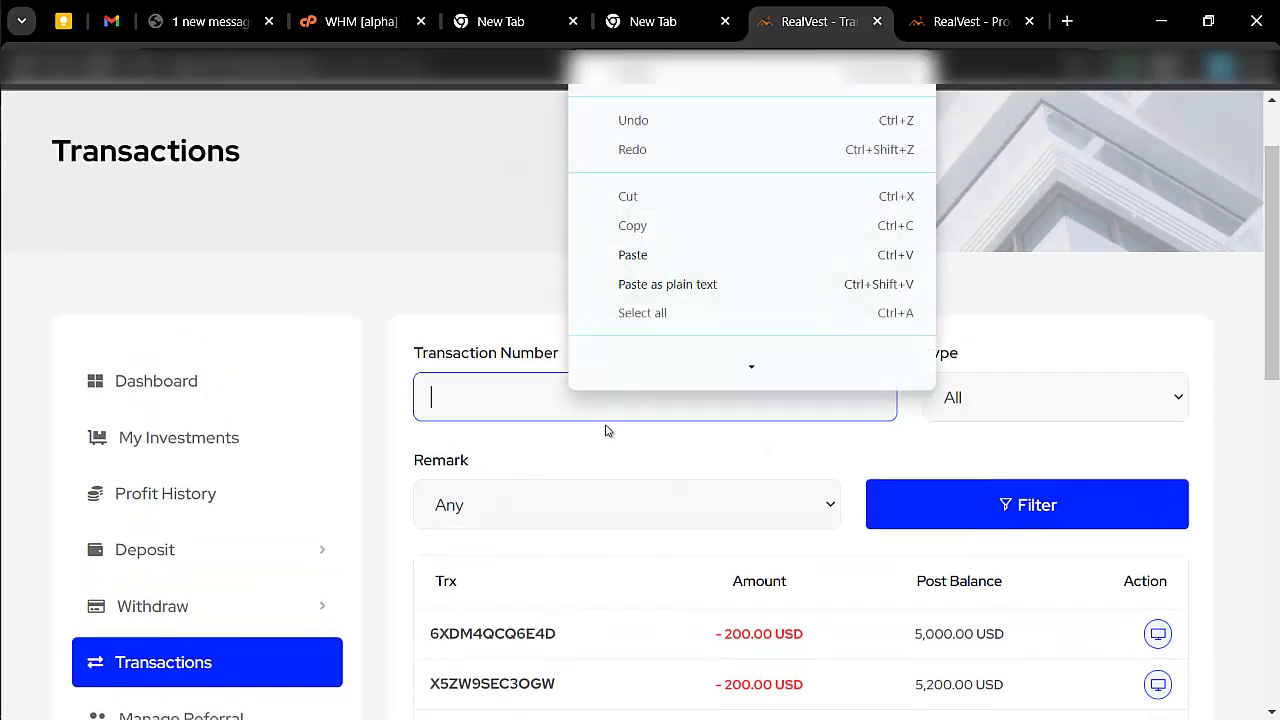
left_click(641, 269)
Filter with Type All and Remark Any, leaving the single −200.00 USD withdrawal.
scroll(971, 369, "down", 1)
left_click(1011, 291)
left_click(998, 309)
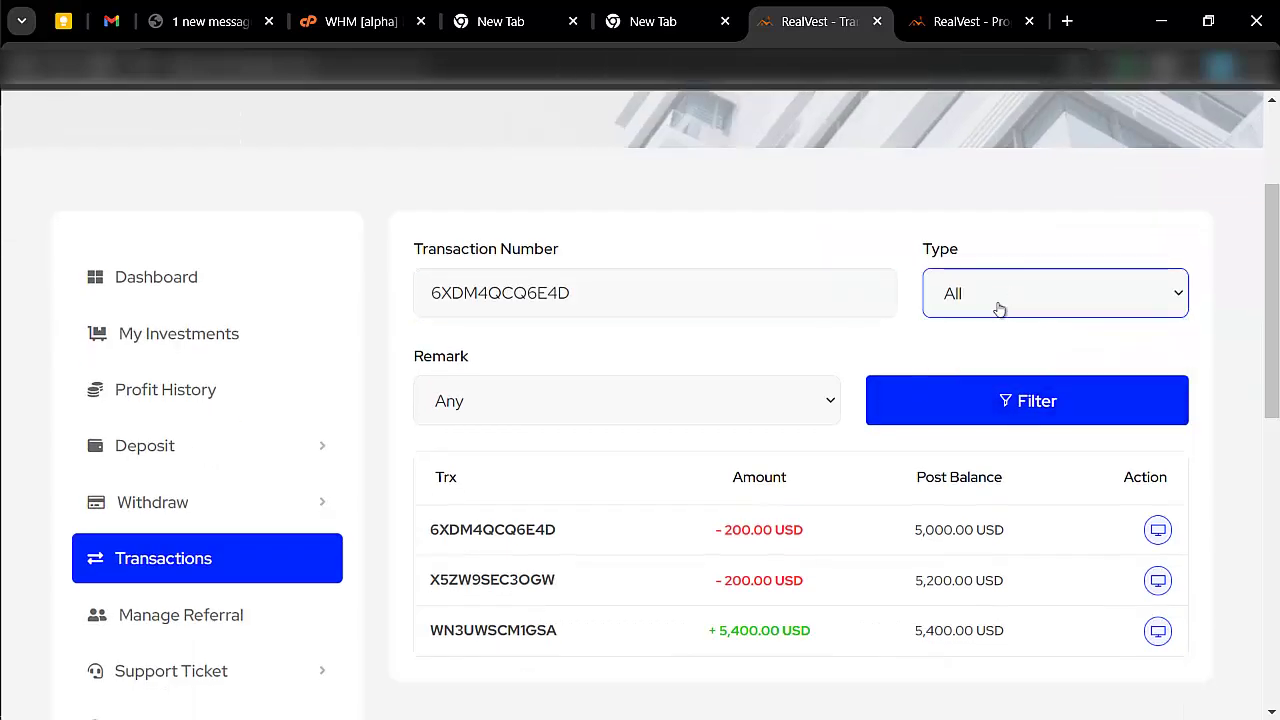
left_click(535, 405)
left_click(510, 430)
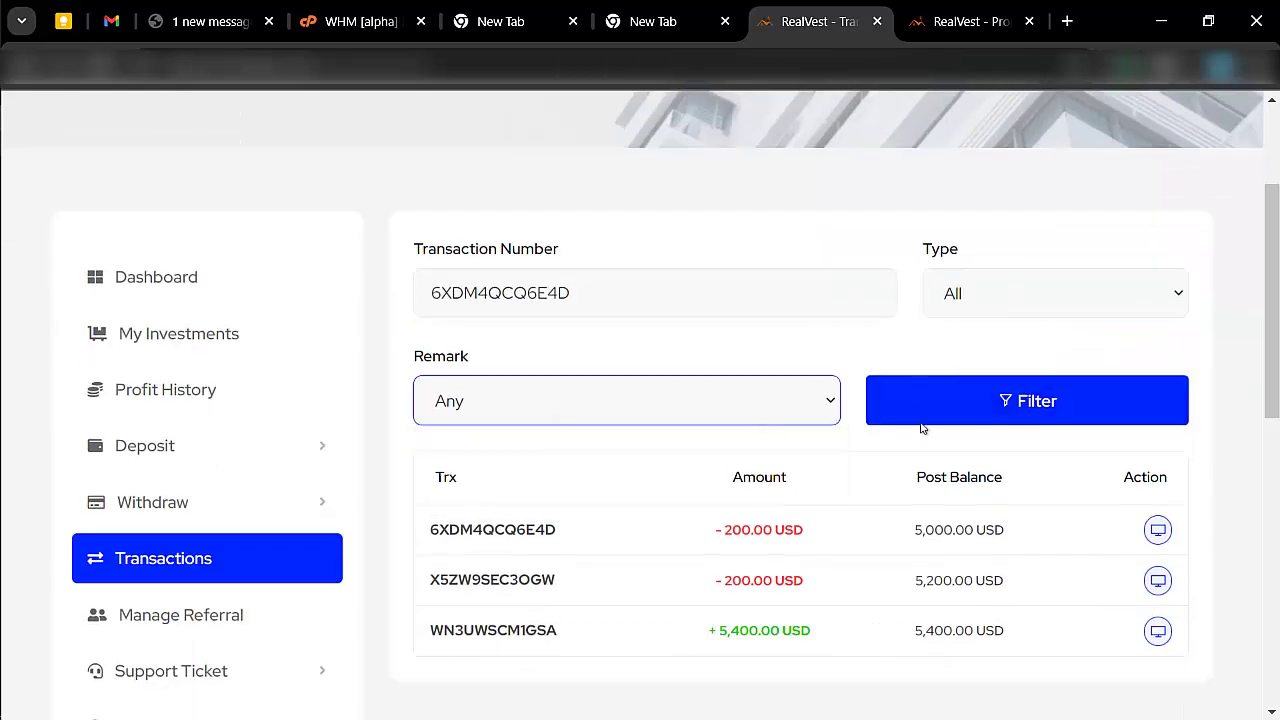
left_click(1068, 412)
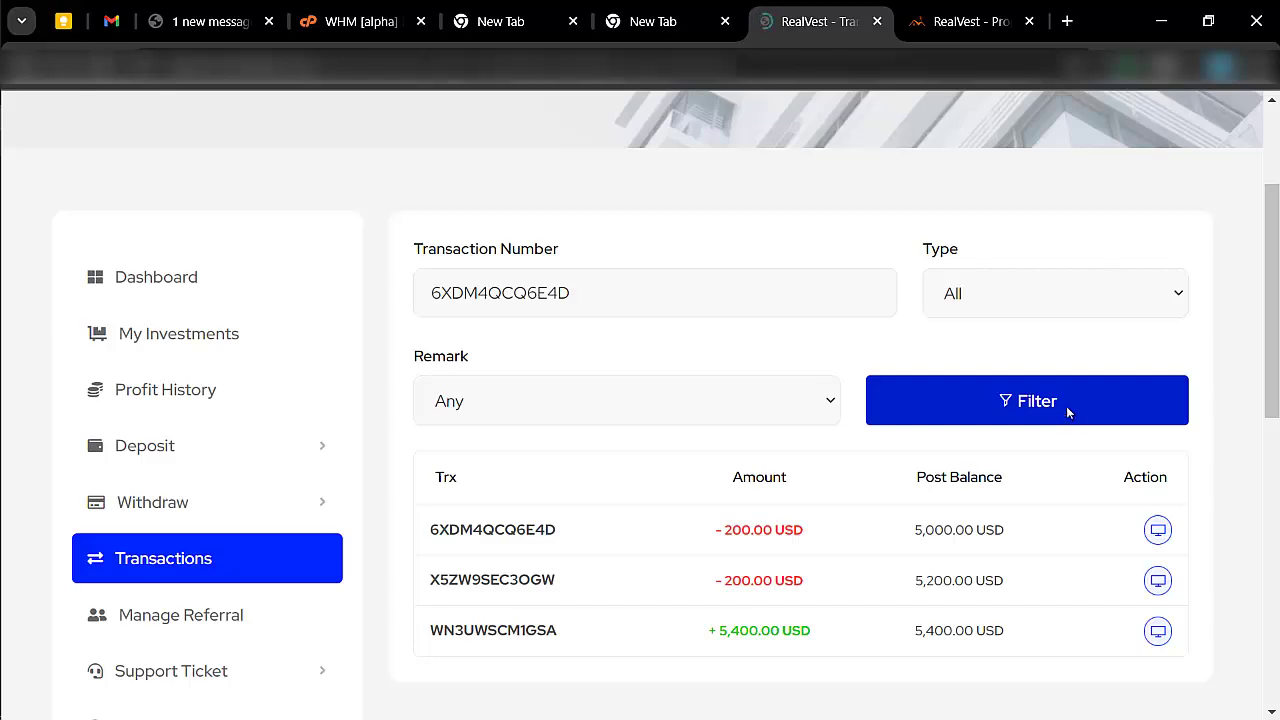
scroll(880, 490, "down", 3)
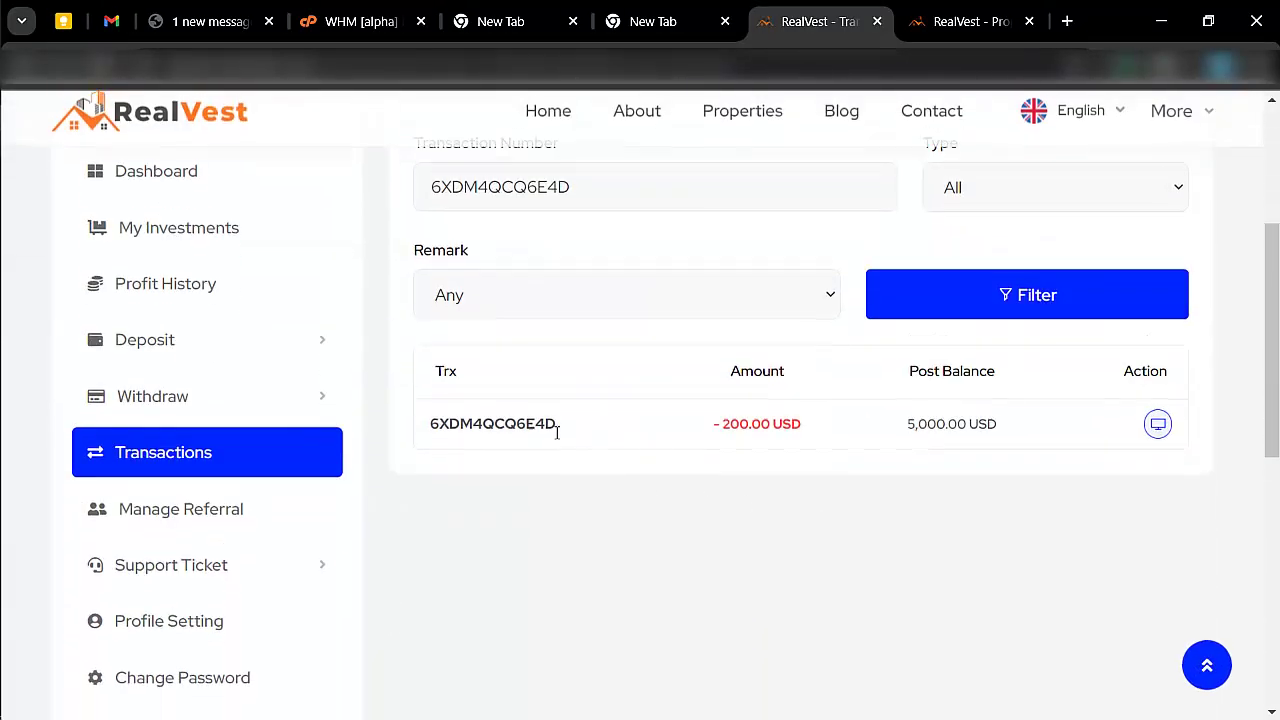
scroll(812, 453, "up", 2)
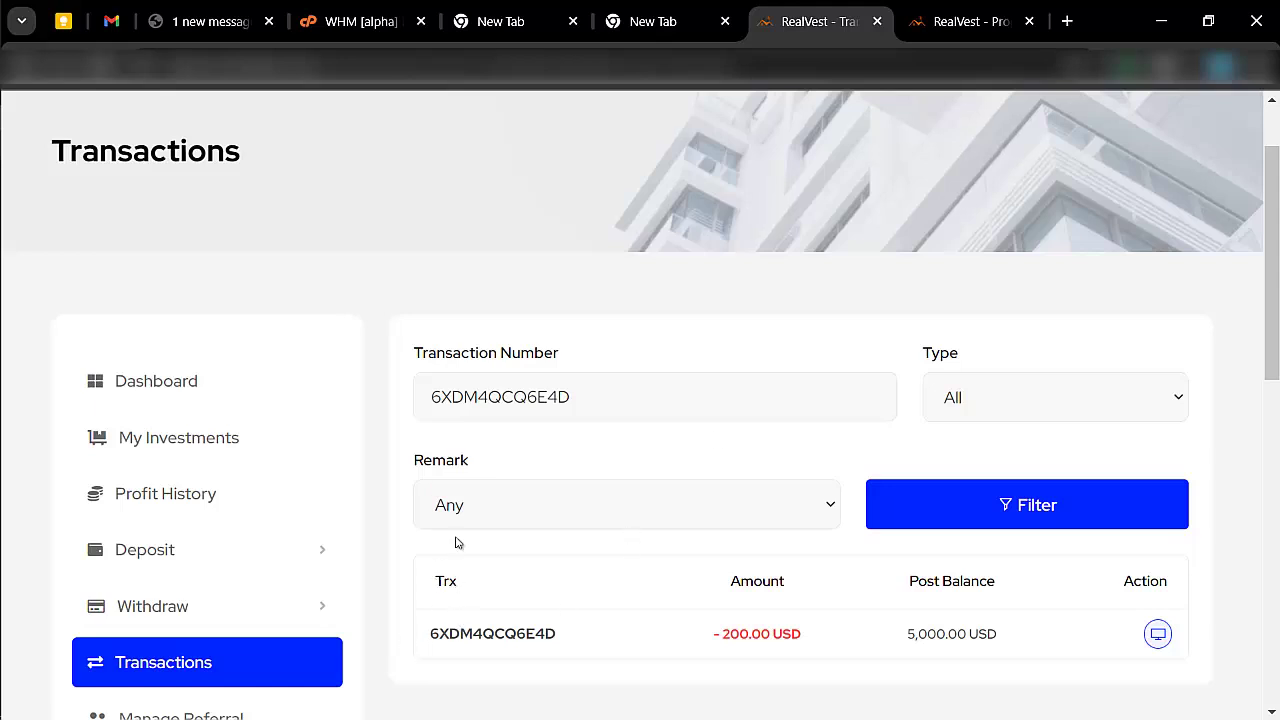
scroll(540, 417, "down", 3)
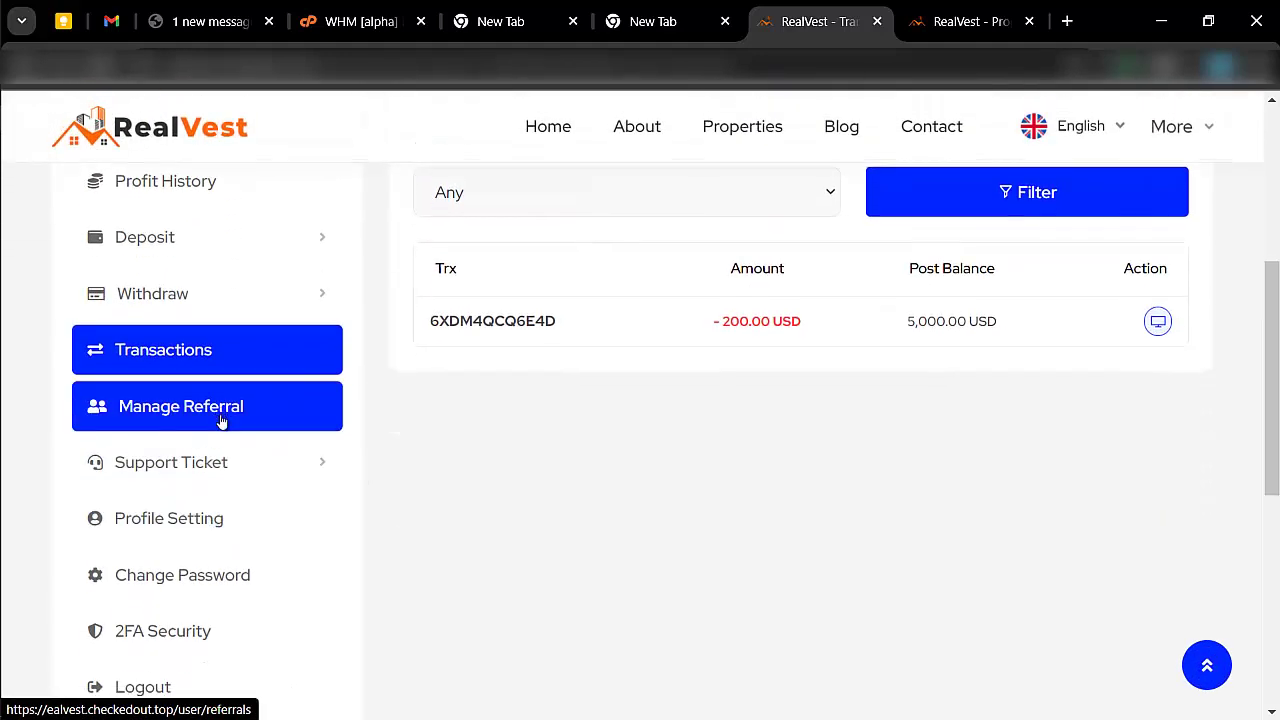
View the referral link page, then expand the Support Ticket options and scroll down.
left_click(208, 410)
scroll(350, 500, "down", 4)
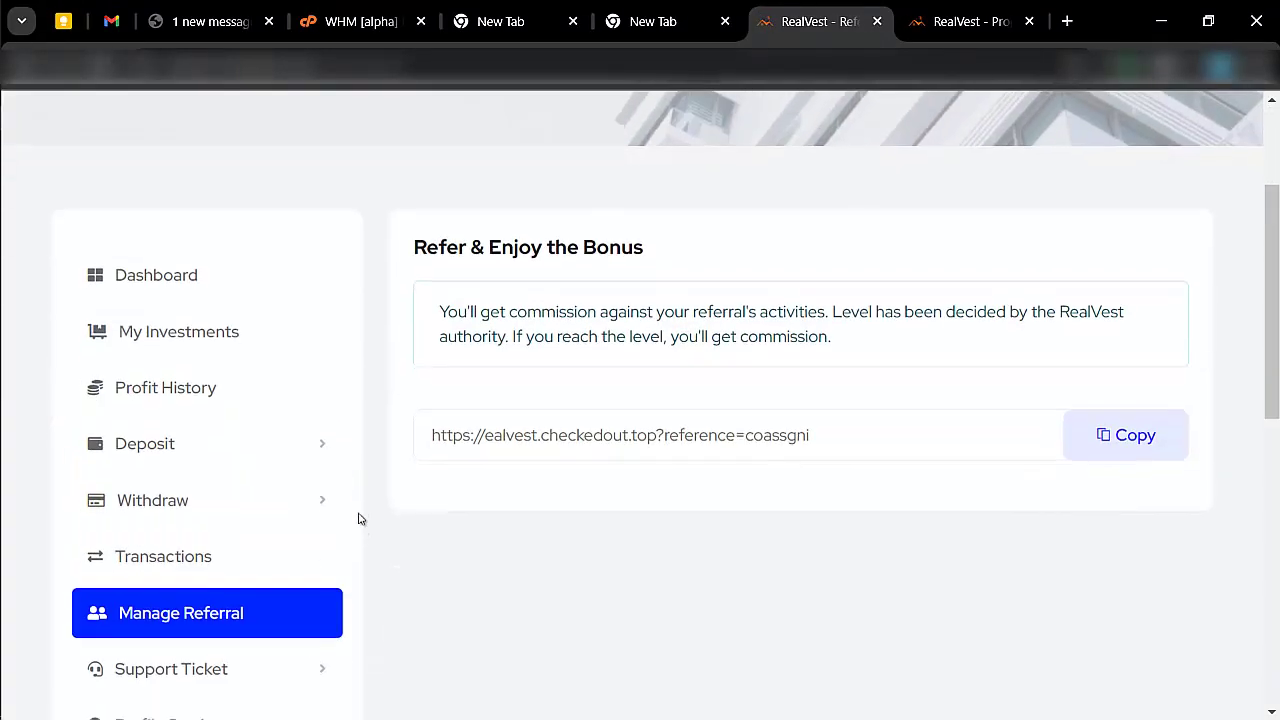
left_click(251, 460)
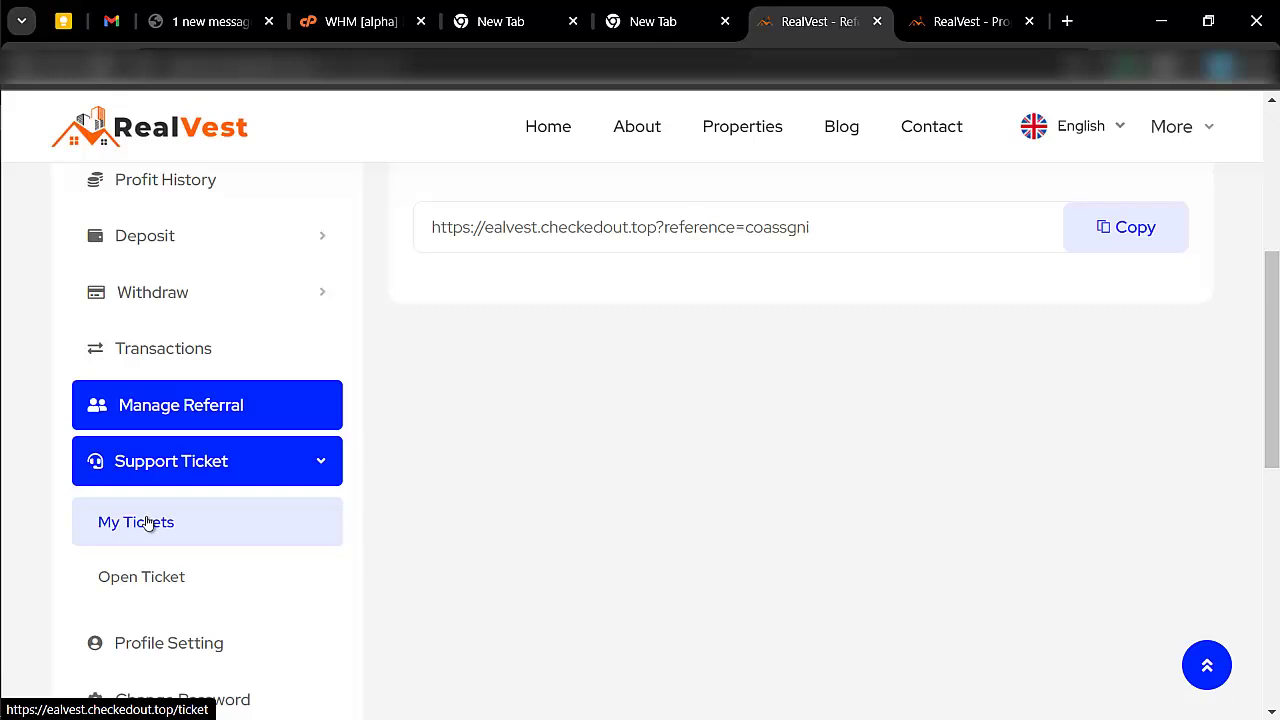
scroll(166, 566, "down", 2)
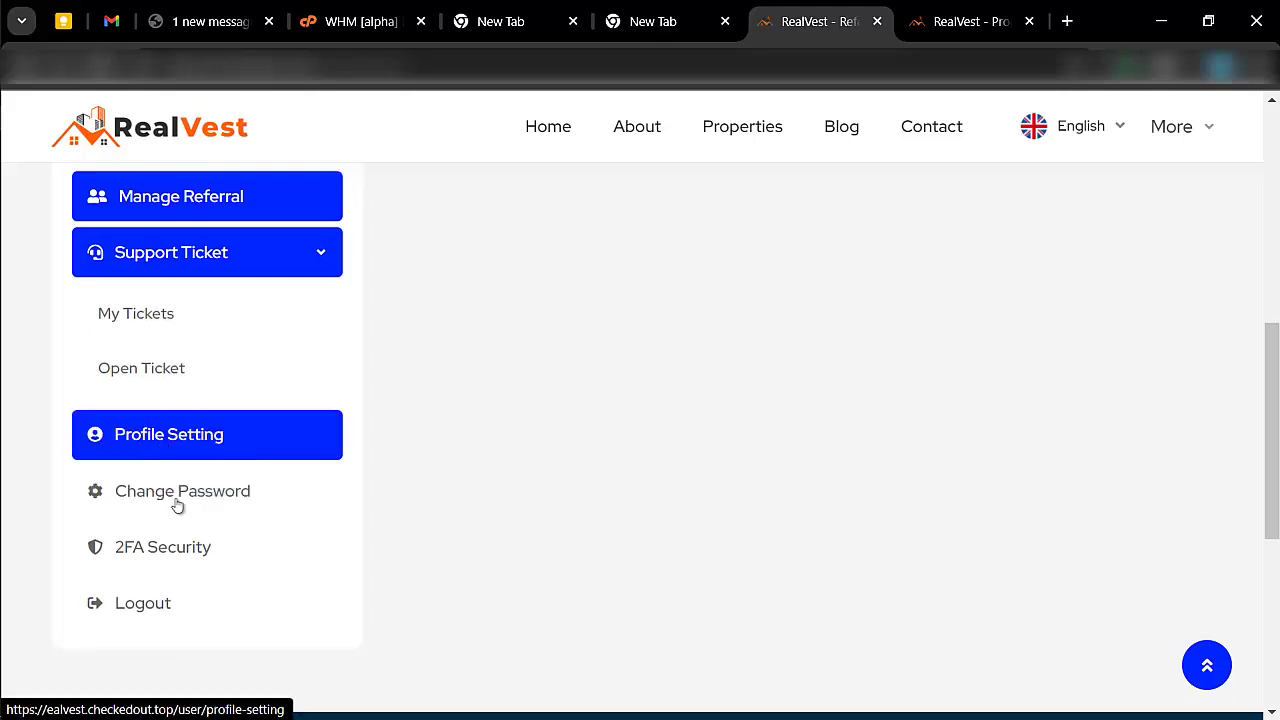
scroll(160, 498, "down", 1)
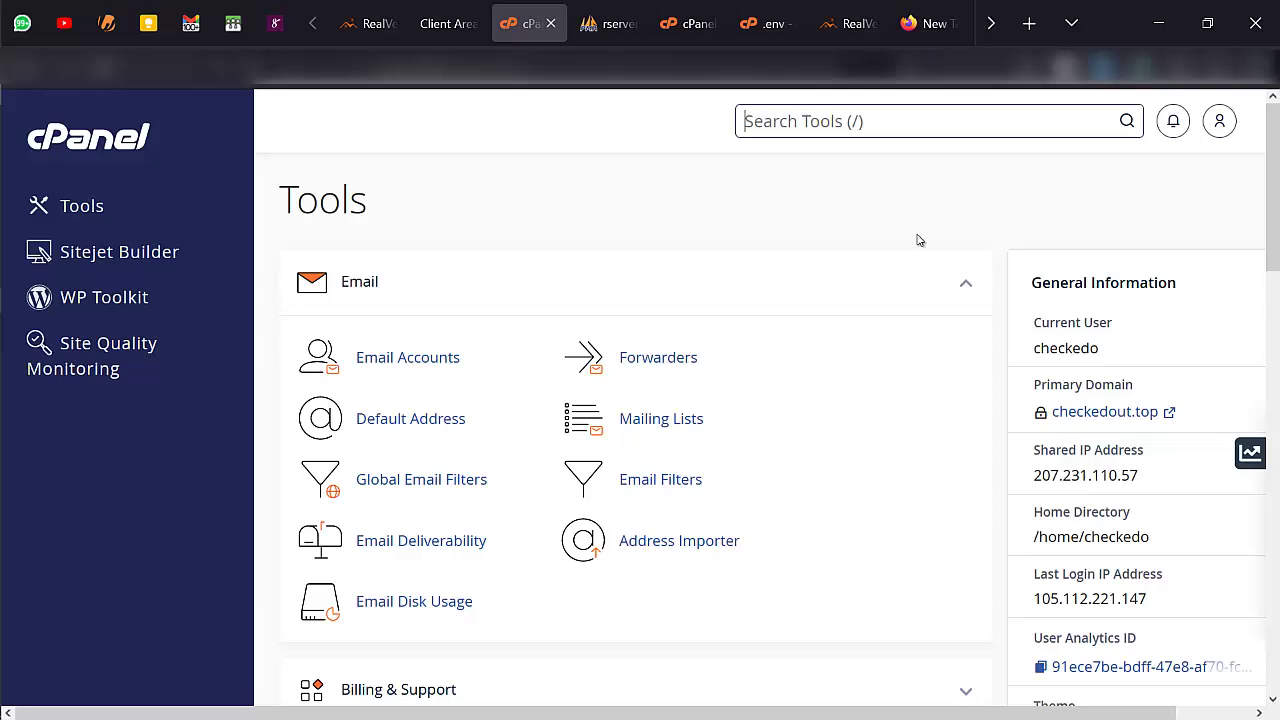
Search cPanel tools for 'file' and open File Manager on the site folder.
scroll(918, 240, "down", 3)
scroll(929, 23, "down", 3)
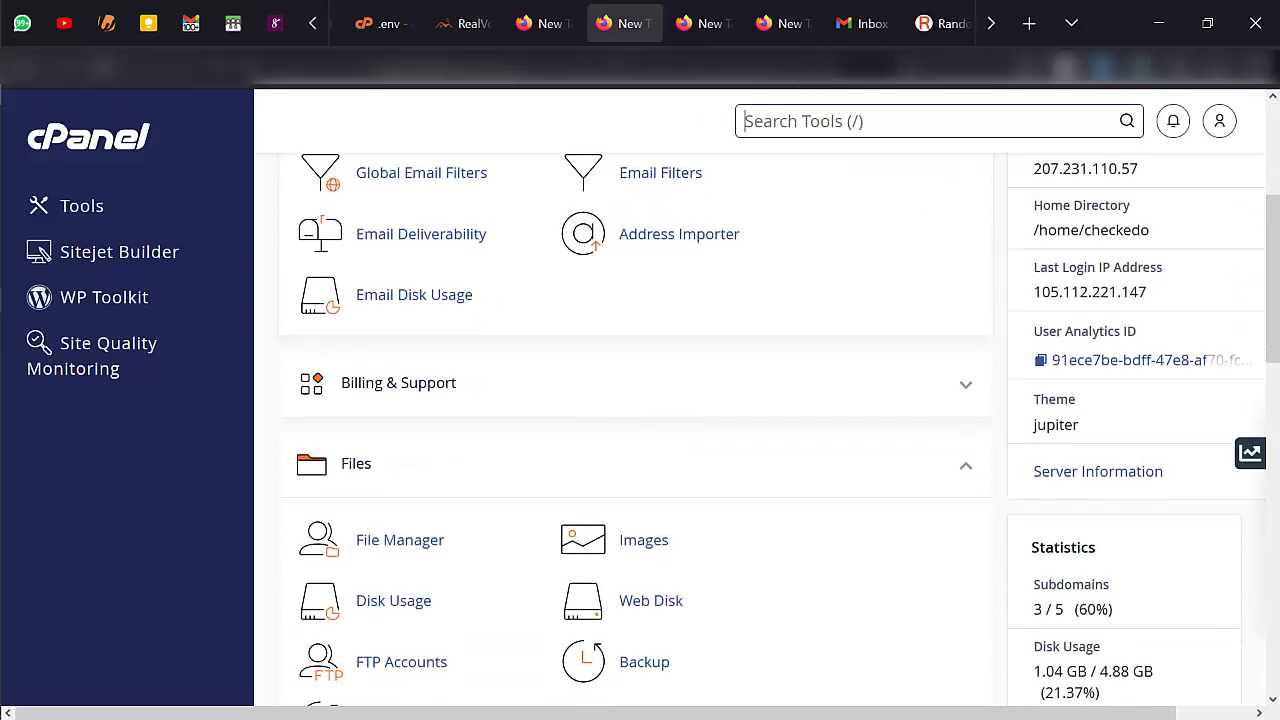
scroll(929, 23, "up", 3)
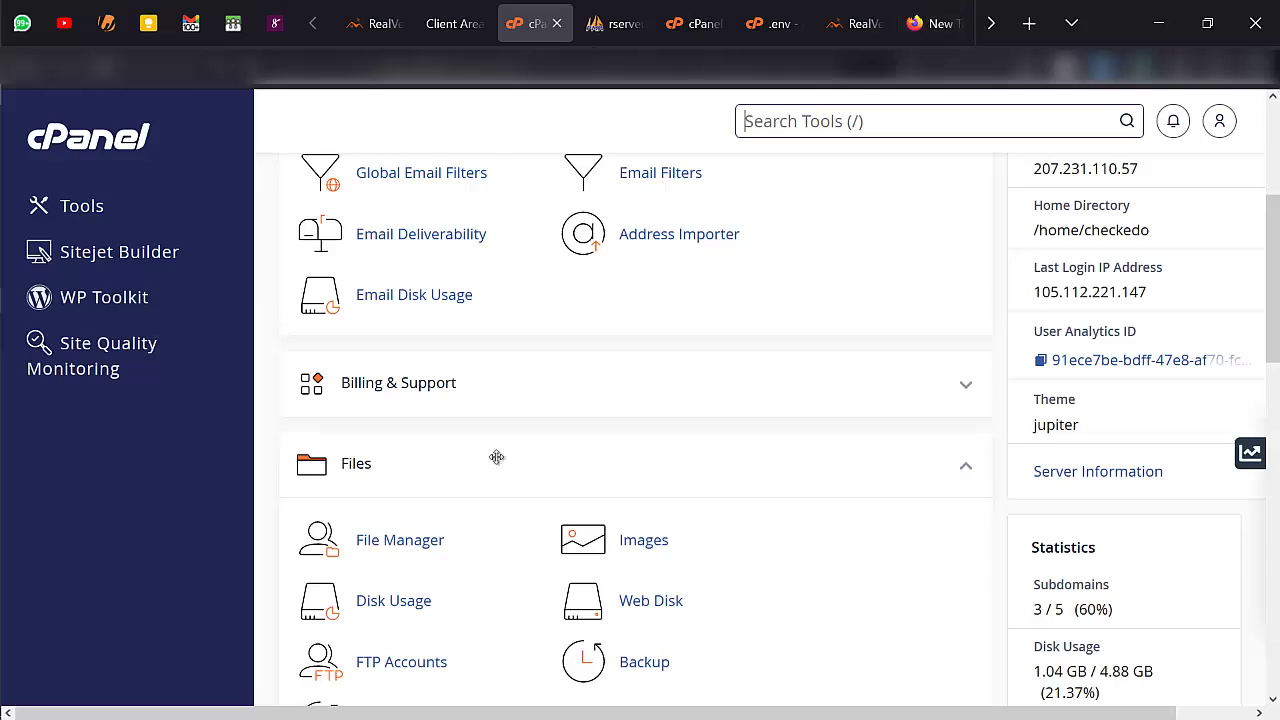
scroll(494, 457, "down", 10)
scroll(494, 457, "up", 10)
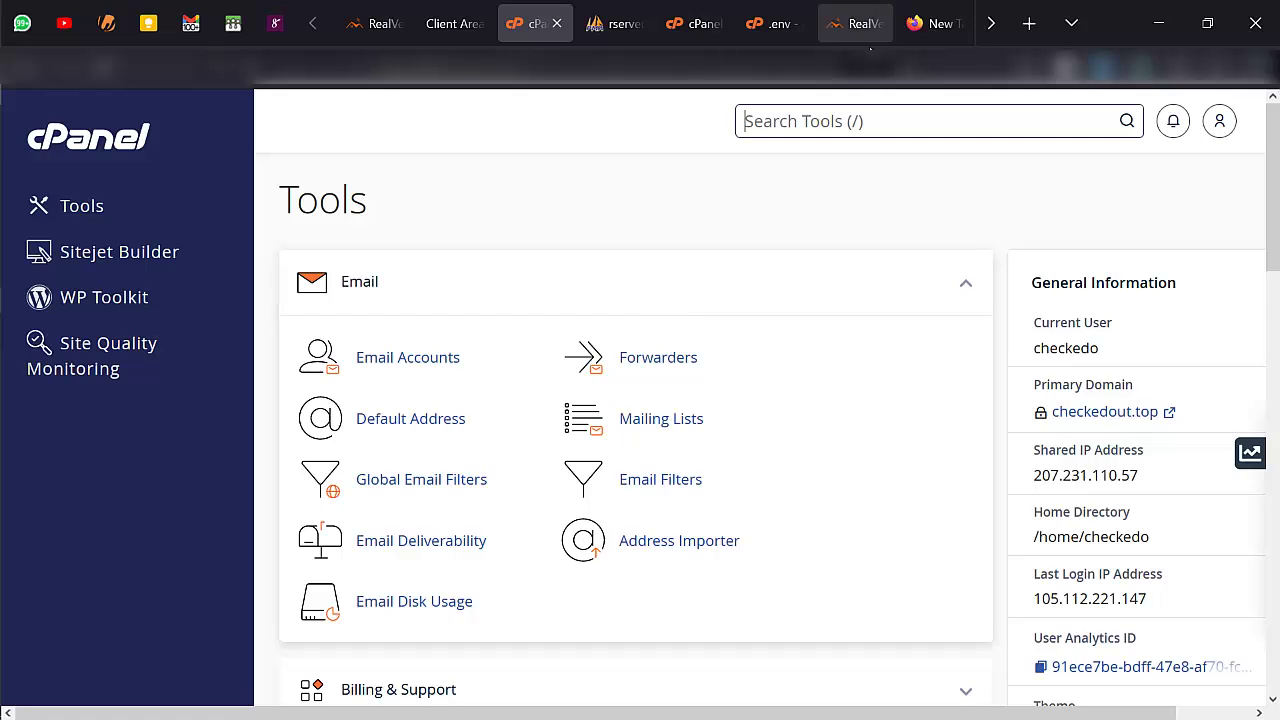
type("file")
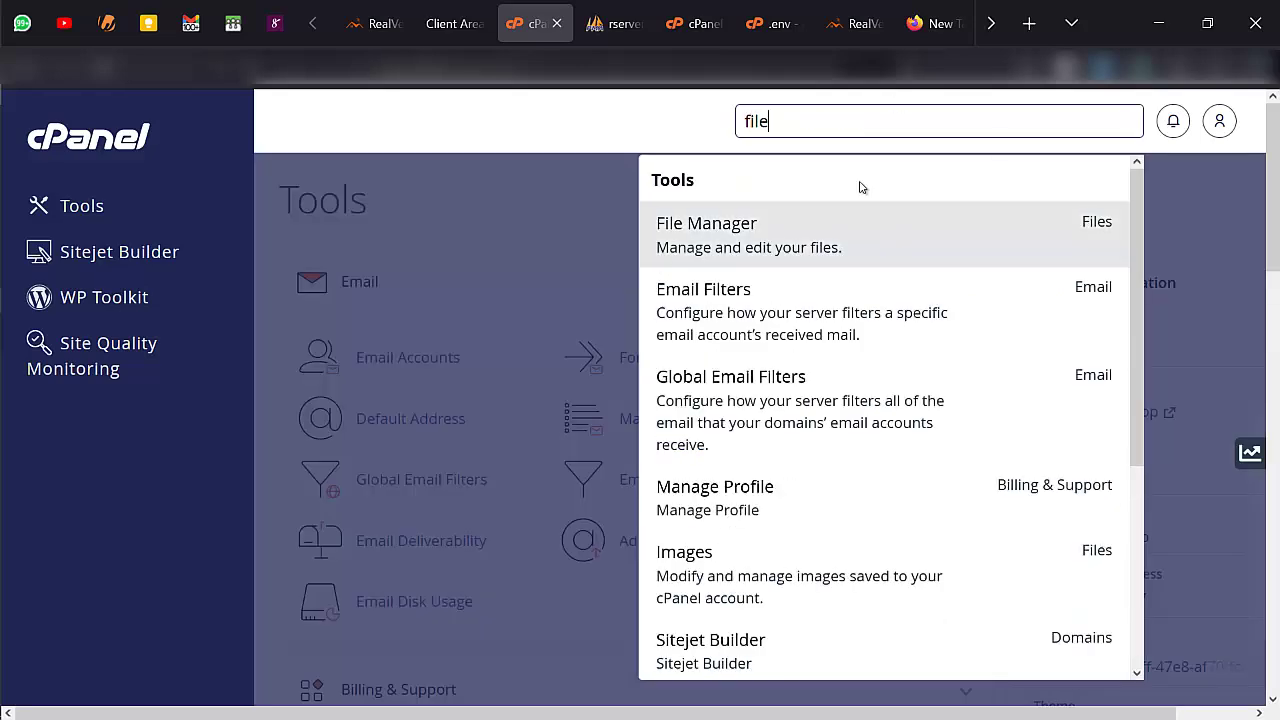
left_click(700, 238)
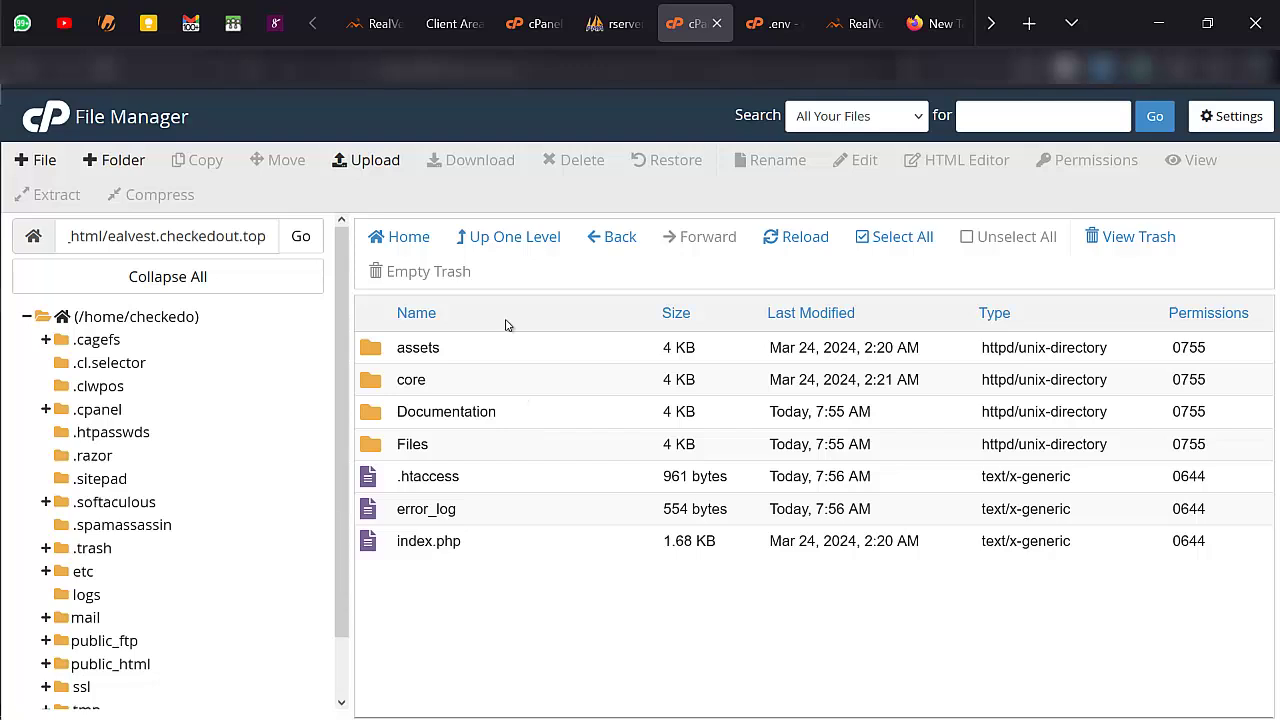
Create a 'test' folder in the site folder, open it, and go to its Upload page.
left_click(115, 160)
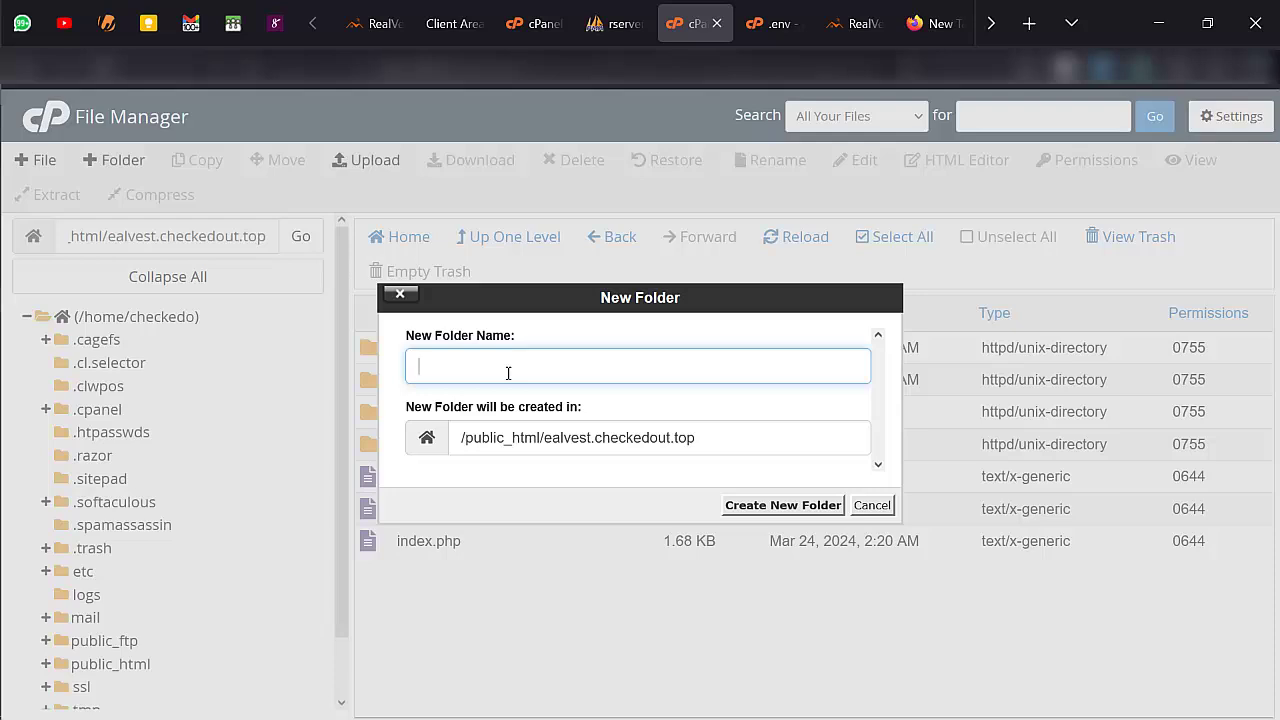
type("test")
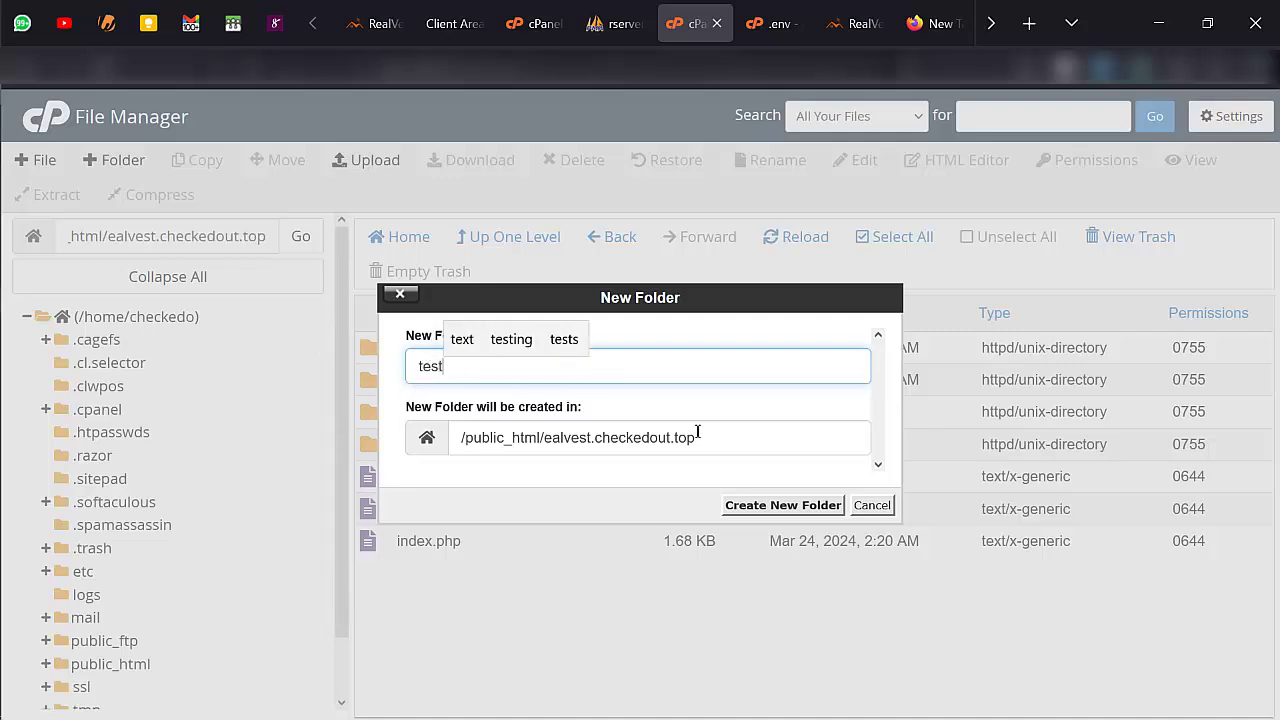
left_click(760, 500)
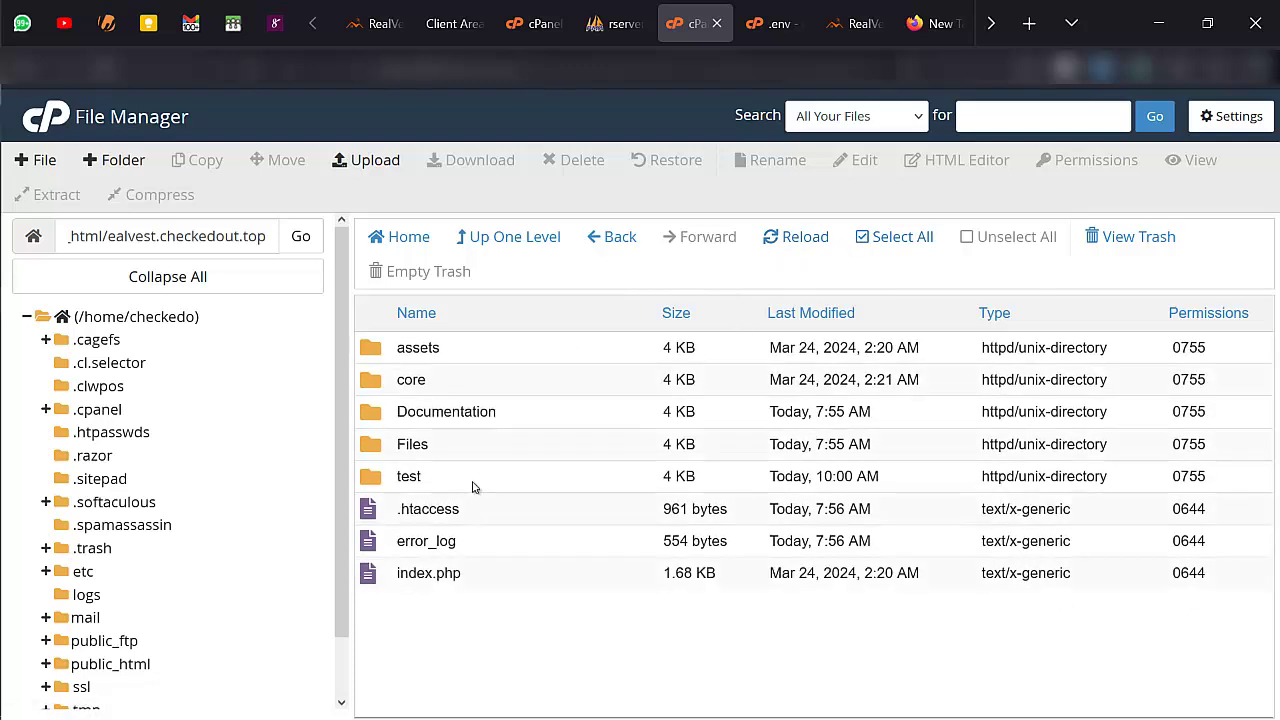
double_click(475, 481)
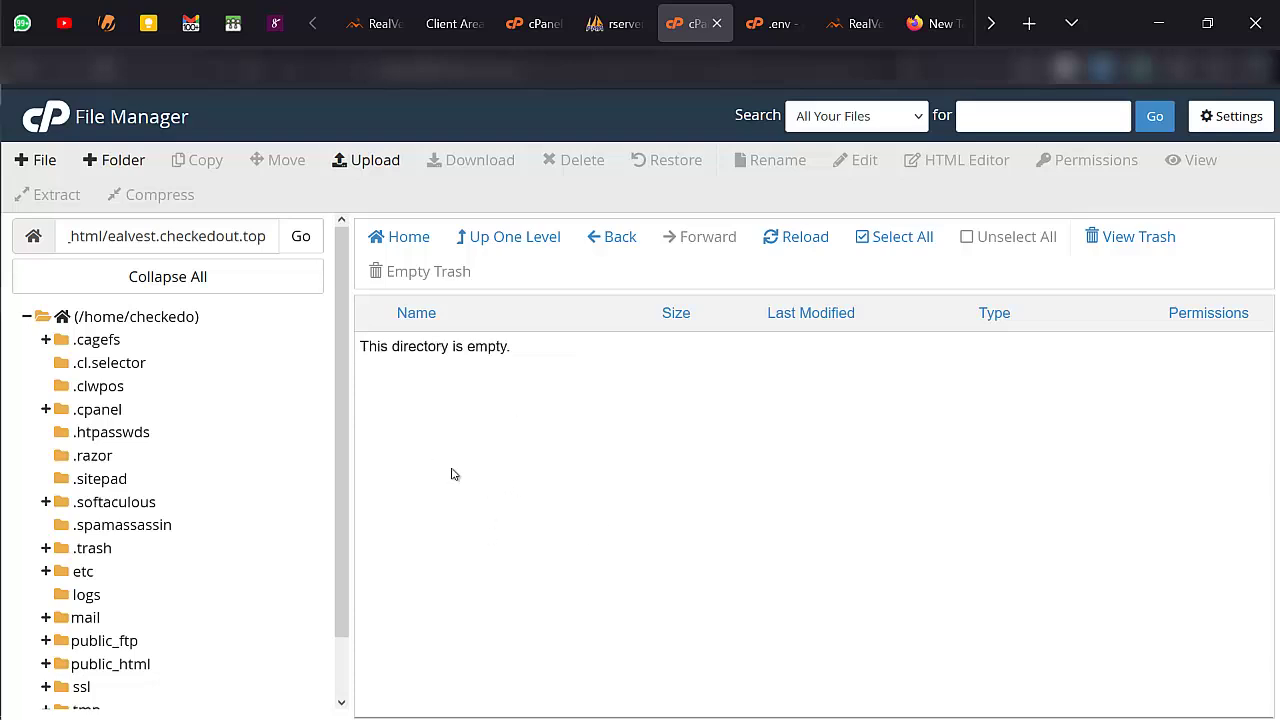
left_click(381, 160)
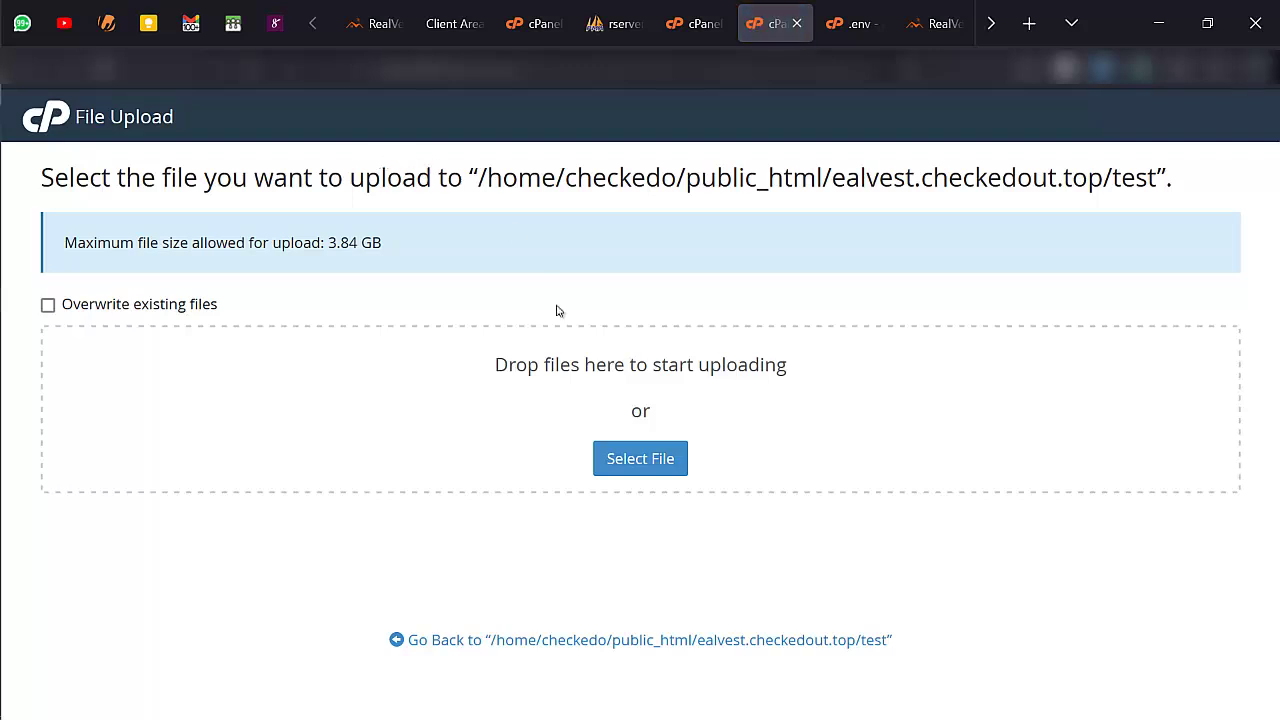
Upload ealvest.checkedout.top.zip from Downloads into the test folder.
left_click(641, 460)
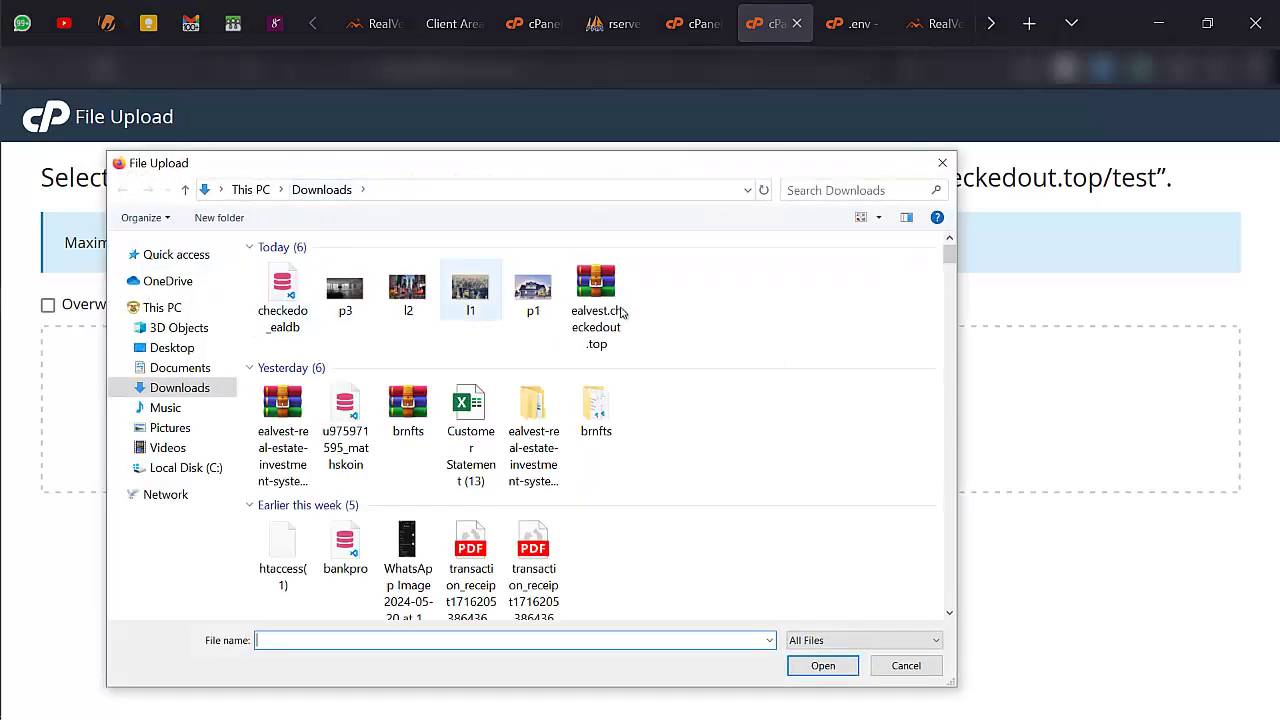
double_click(615, 340)
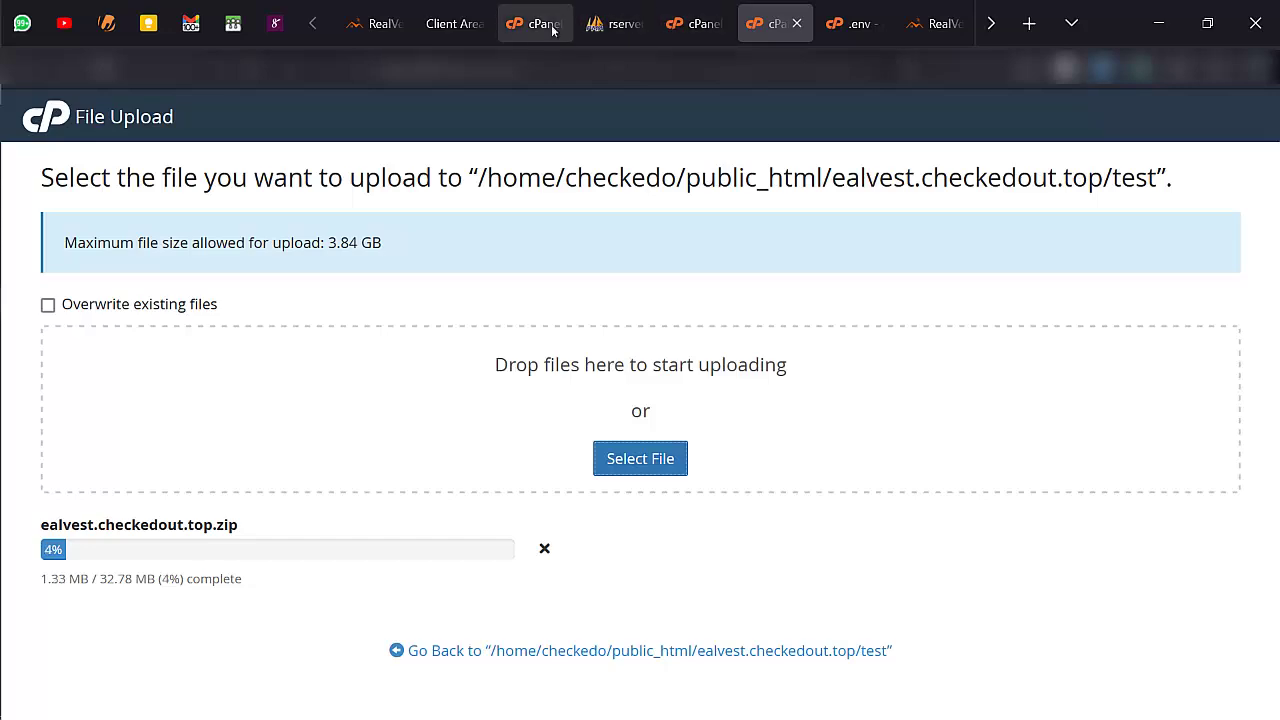
Find the MySQL Database Wizard with a 'db' search and create database realdb.
left_click(519, 23)
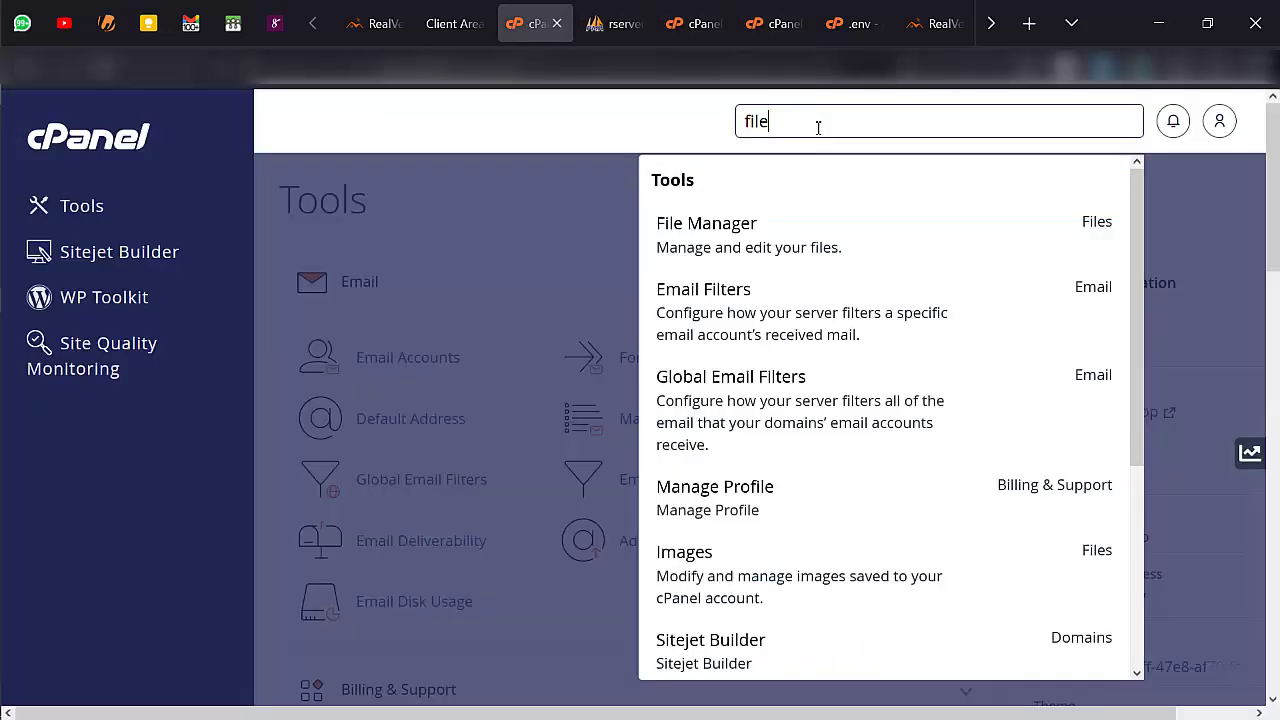
key("BackSpace")
key("BackSpace")
key("BackSpace")
key("BackSpace")
type("db")
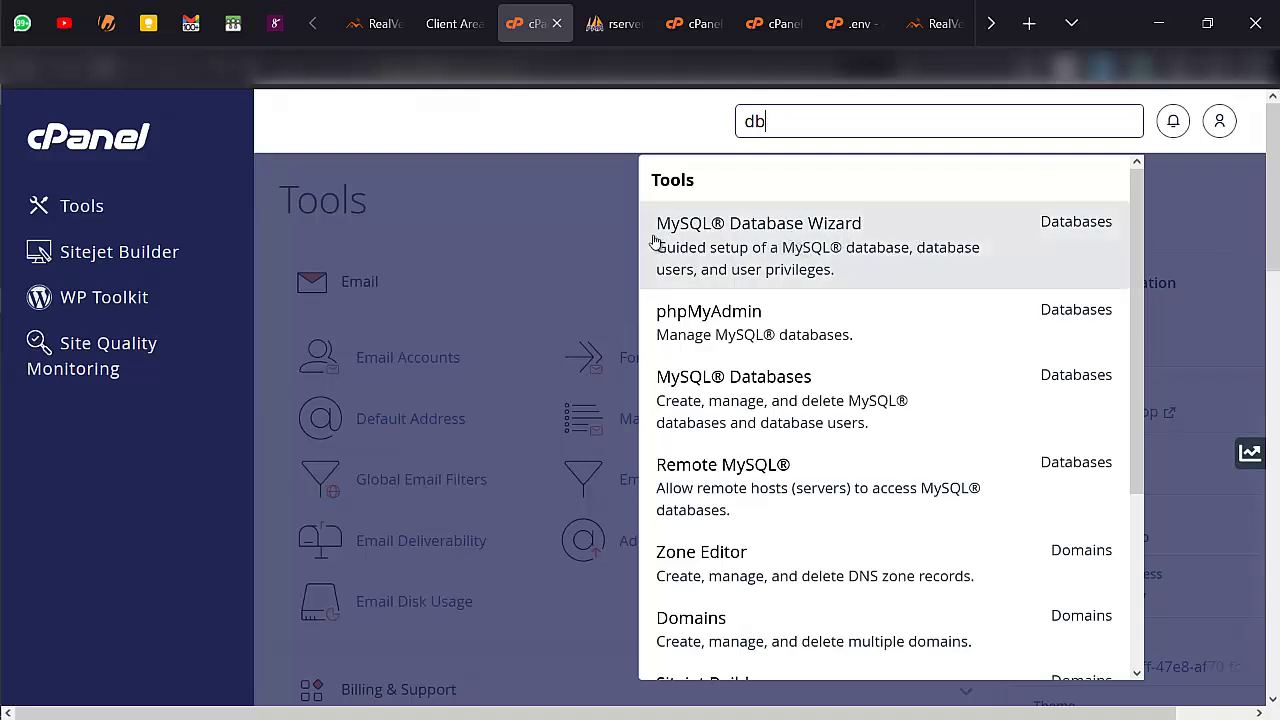
left_click(845, 248)
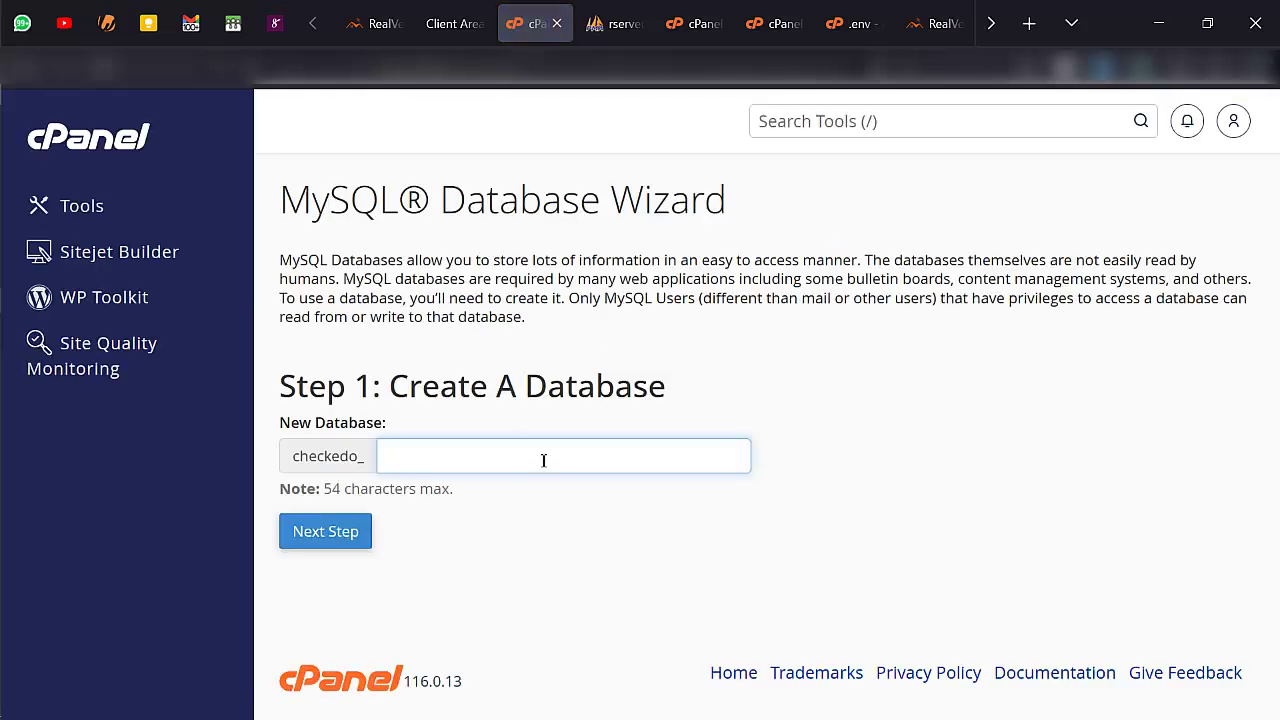
left_click(543, 460)
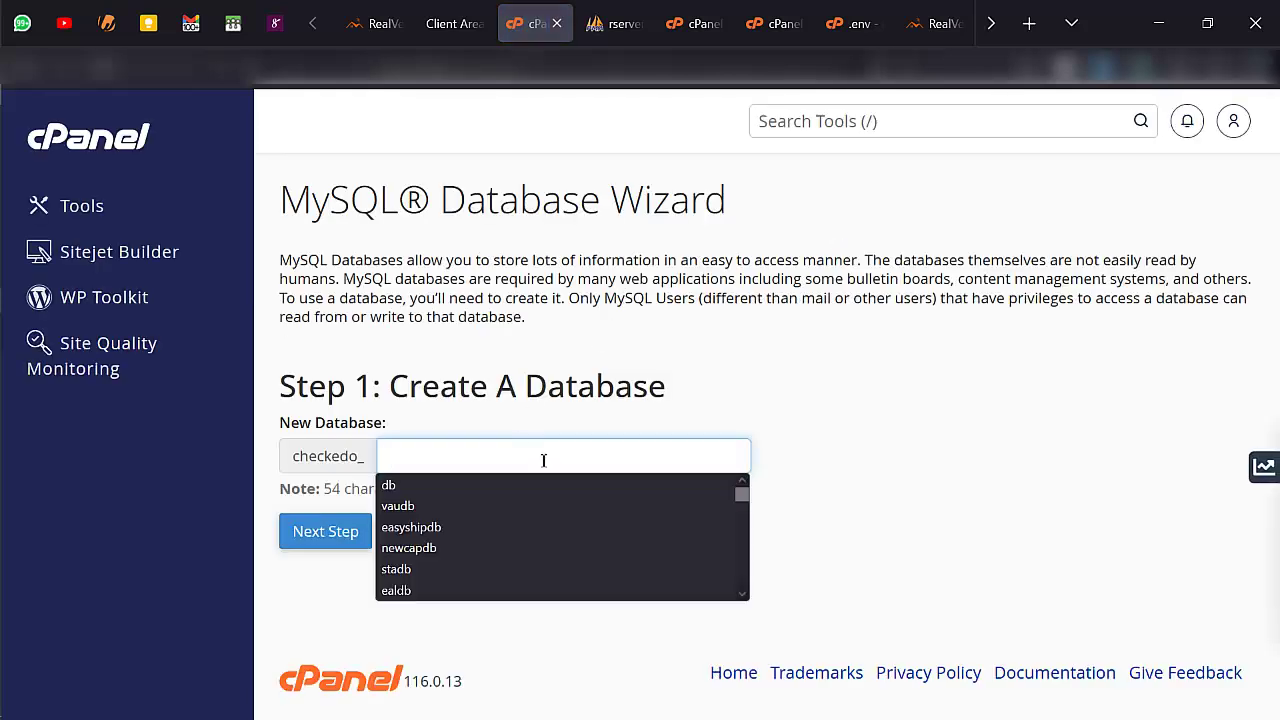
type("realdb")
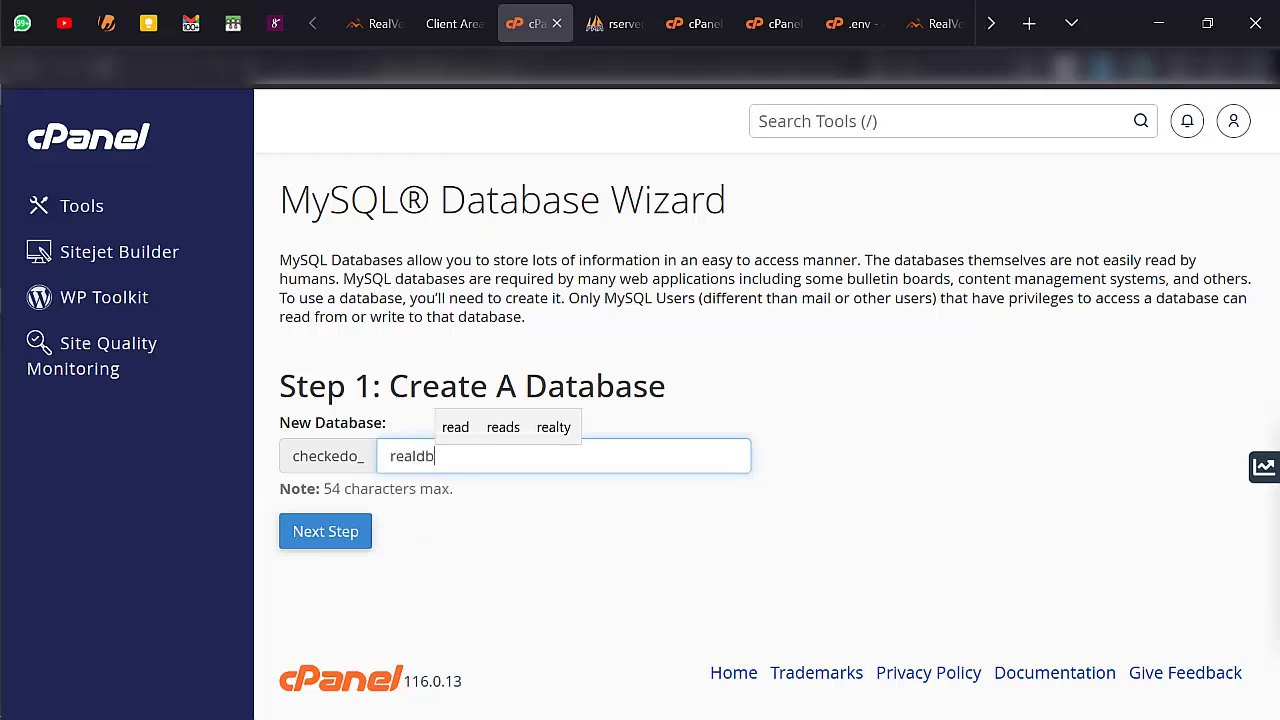
left_click(352, 531)
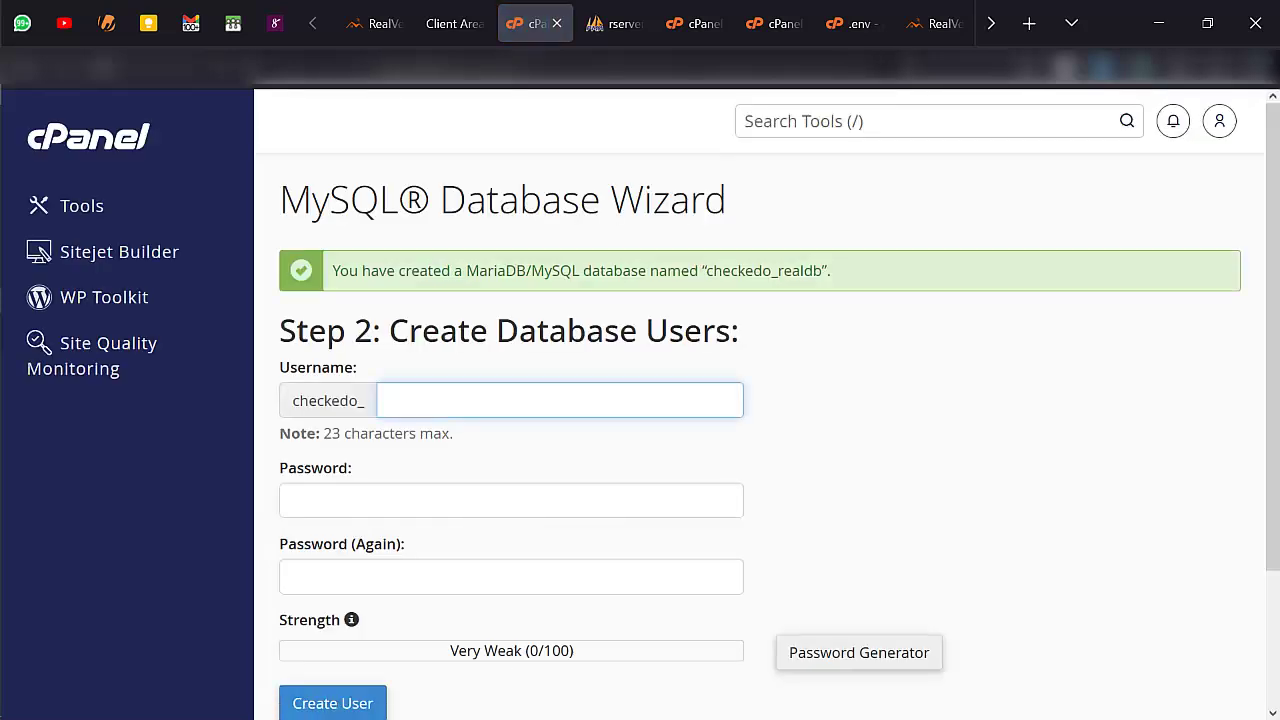
Create database user realuser with a generated very strong password.
type("realuser")
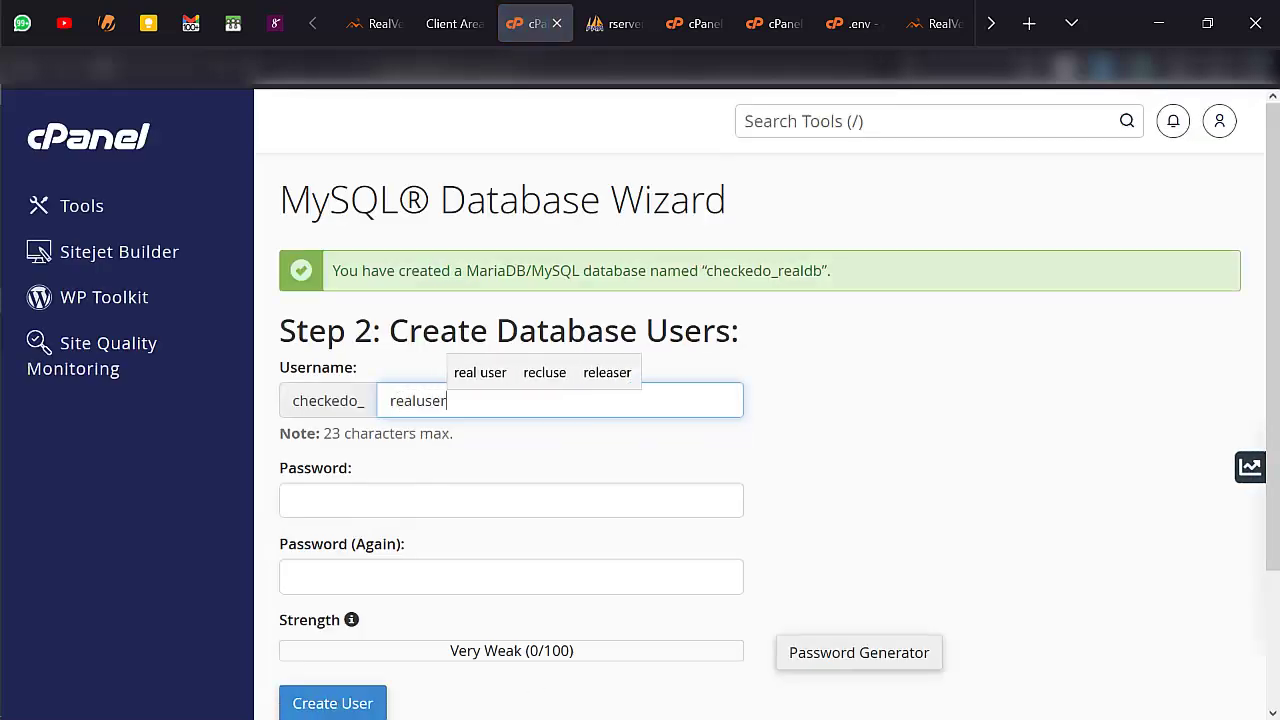
left_click(523, 500)
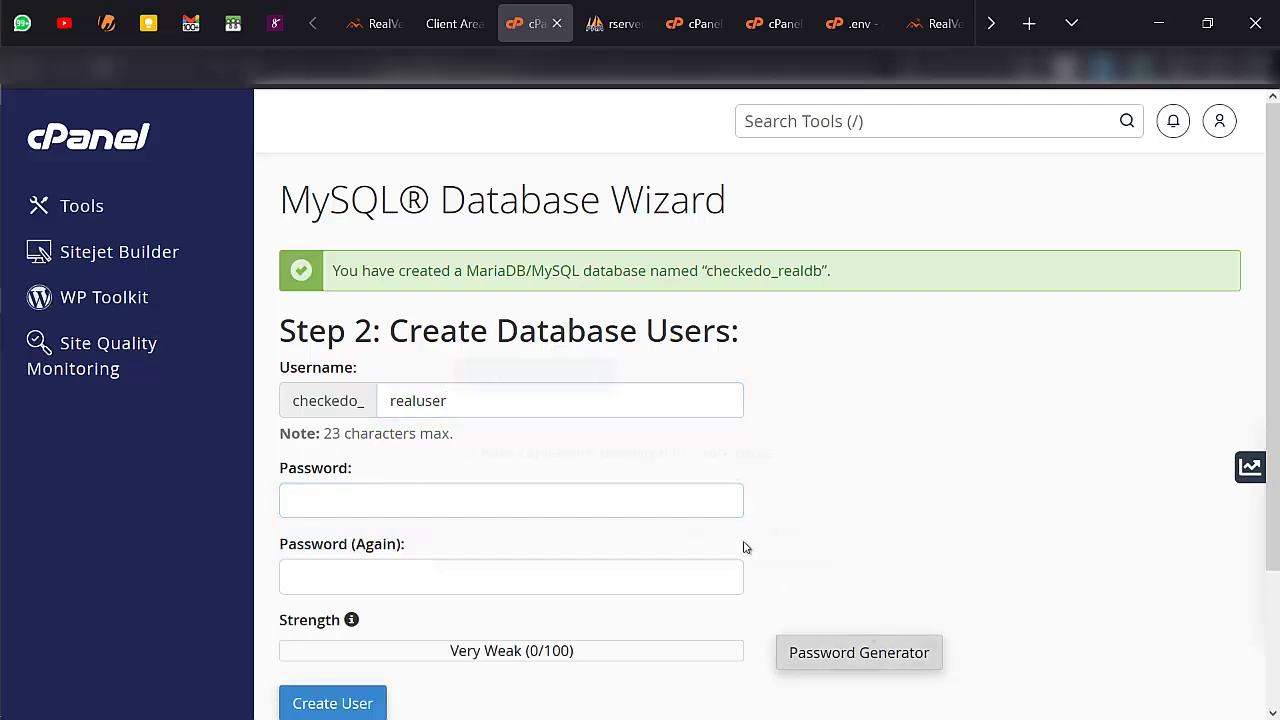
left_click(859, 652)
left_click(589, 331)
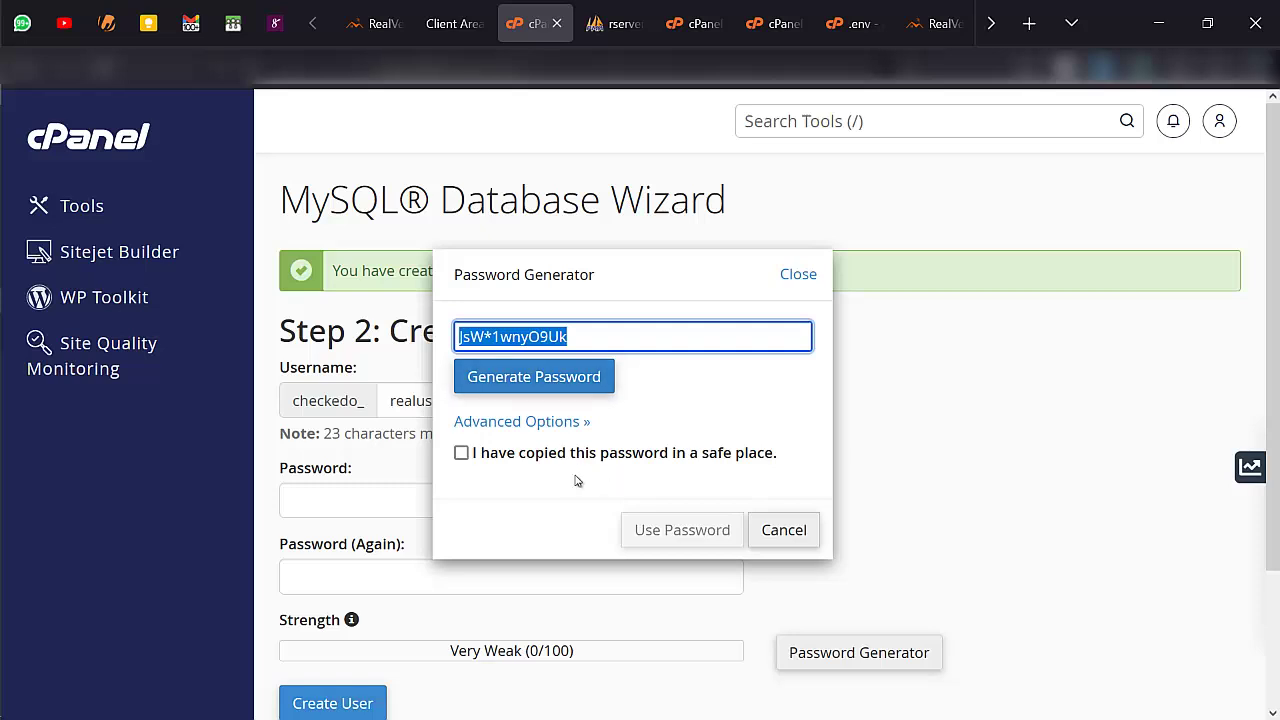
left_click(602, 453)
left_click(659, 521)
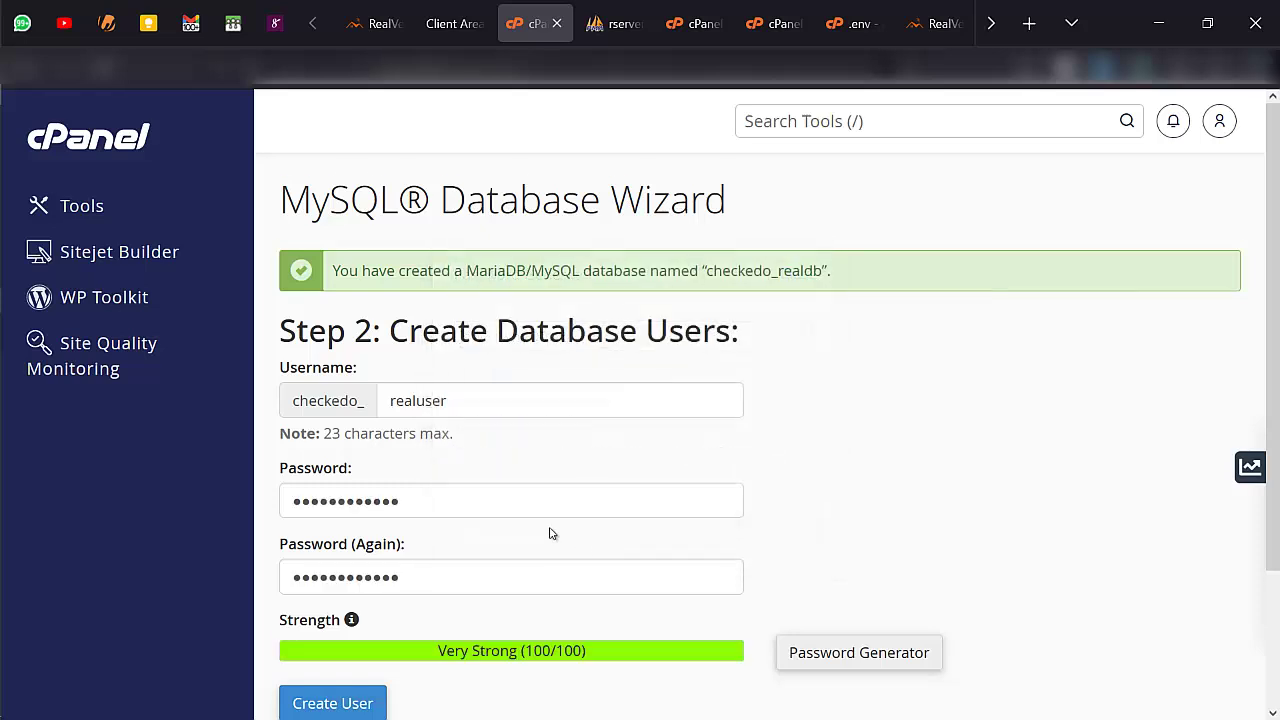
scroll(551, 531, "down", 1)
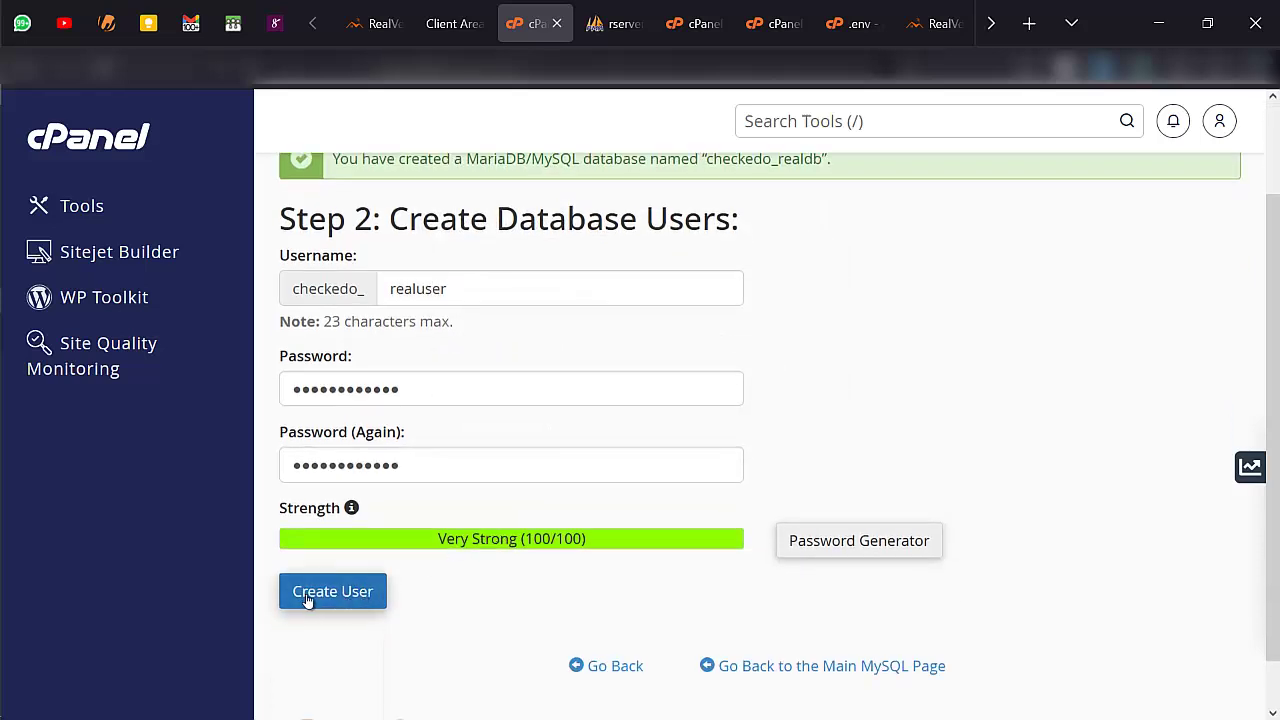
left_click(352, 598)
left_click(918, 312)
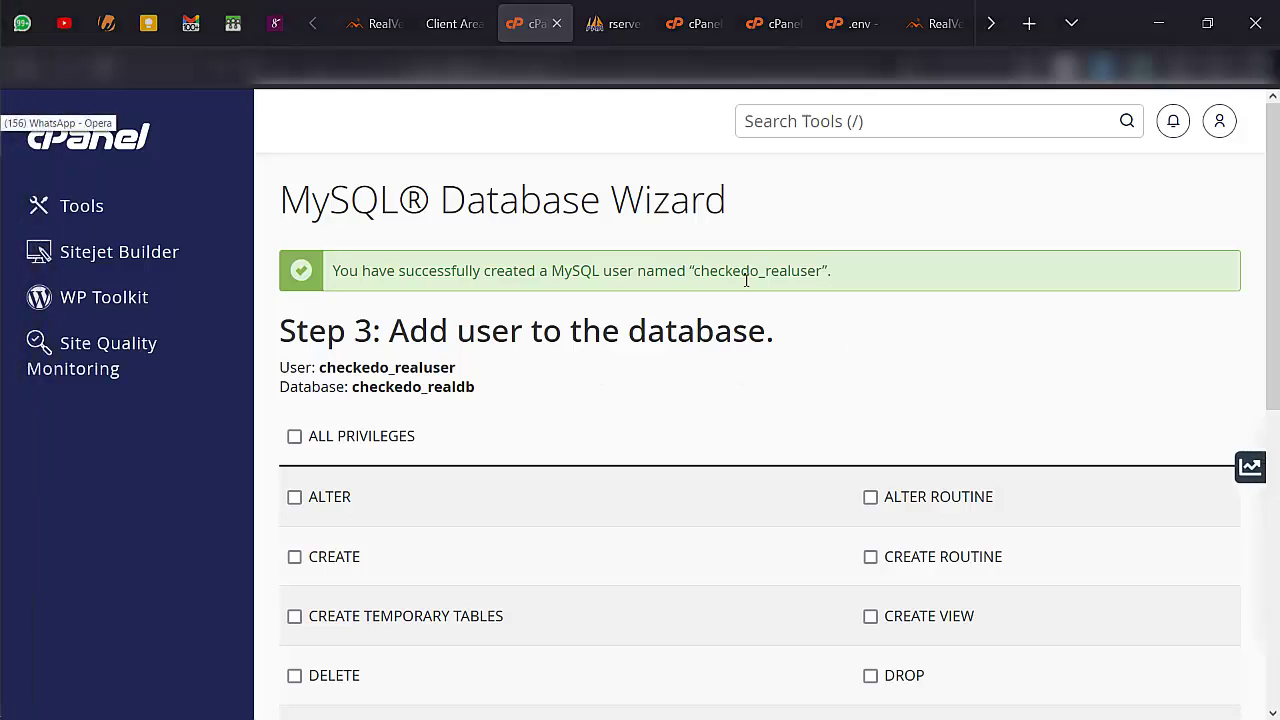
Open Notepad and paste the generated password into a new note.
key("super")
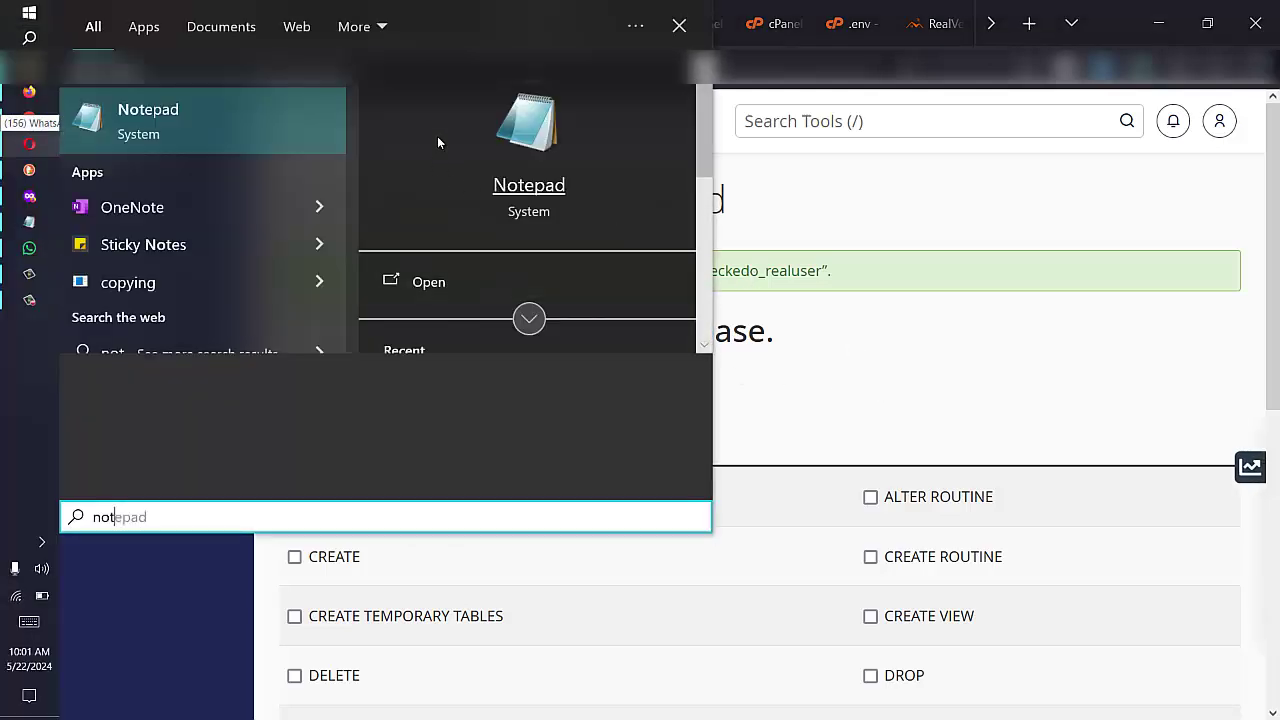
key("Return")
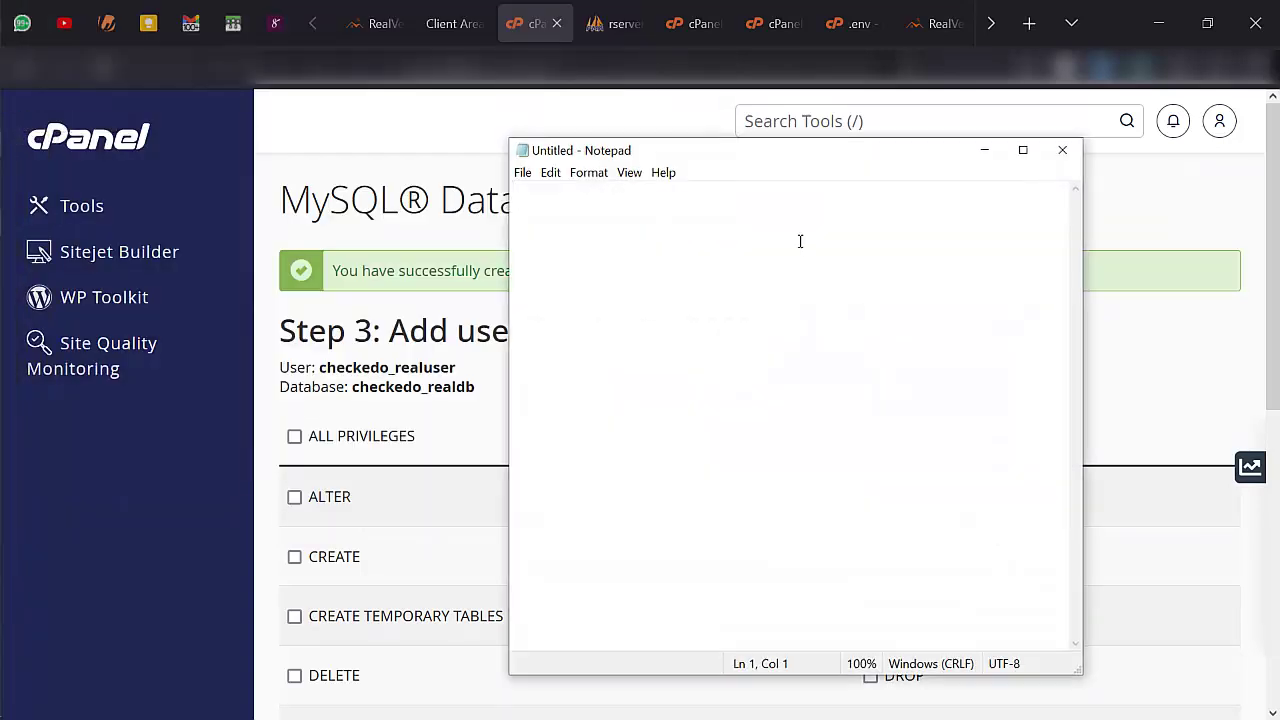
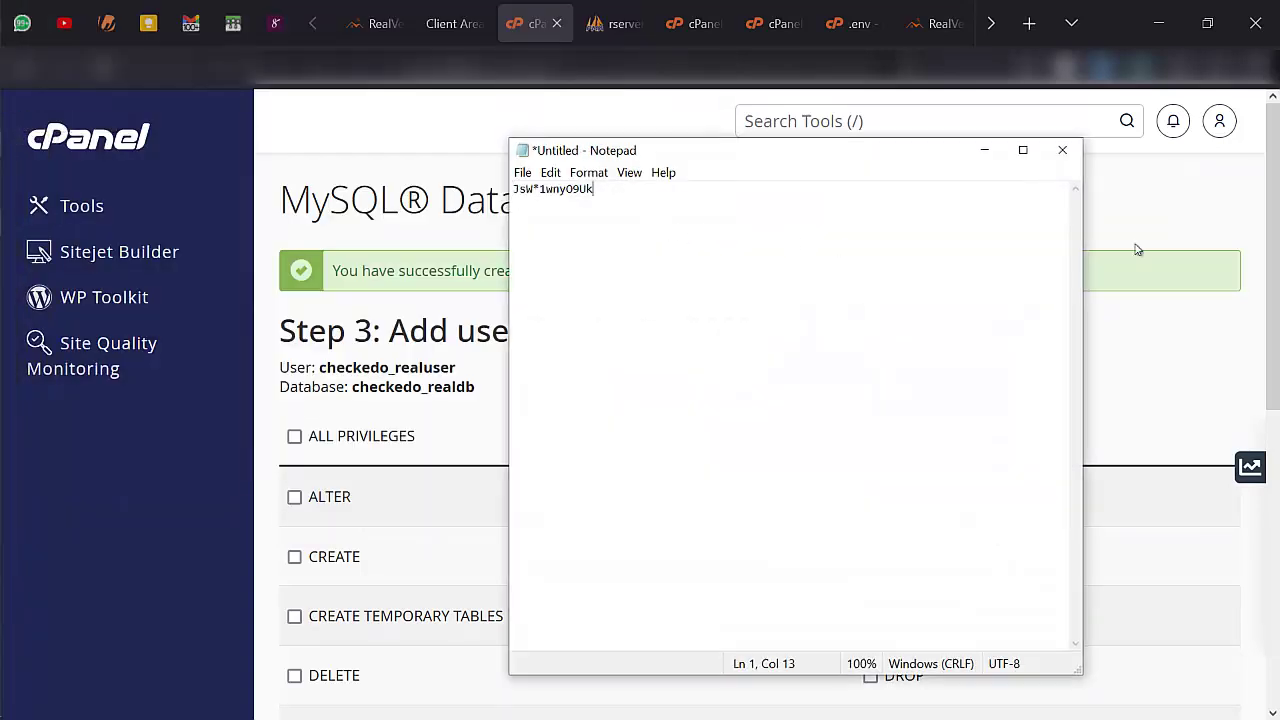
key("Return")
key("Return")
key("Return")
Copy the user and database name lines from cPanel into the note.
left_click(472, 362)
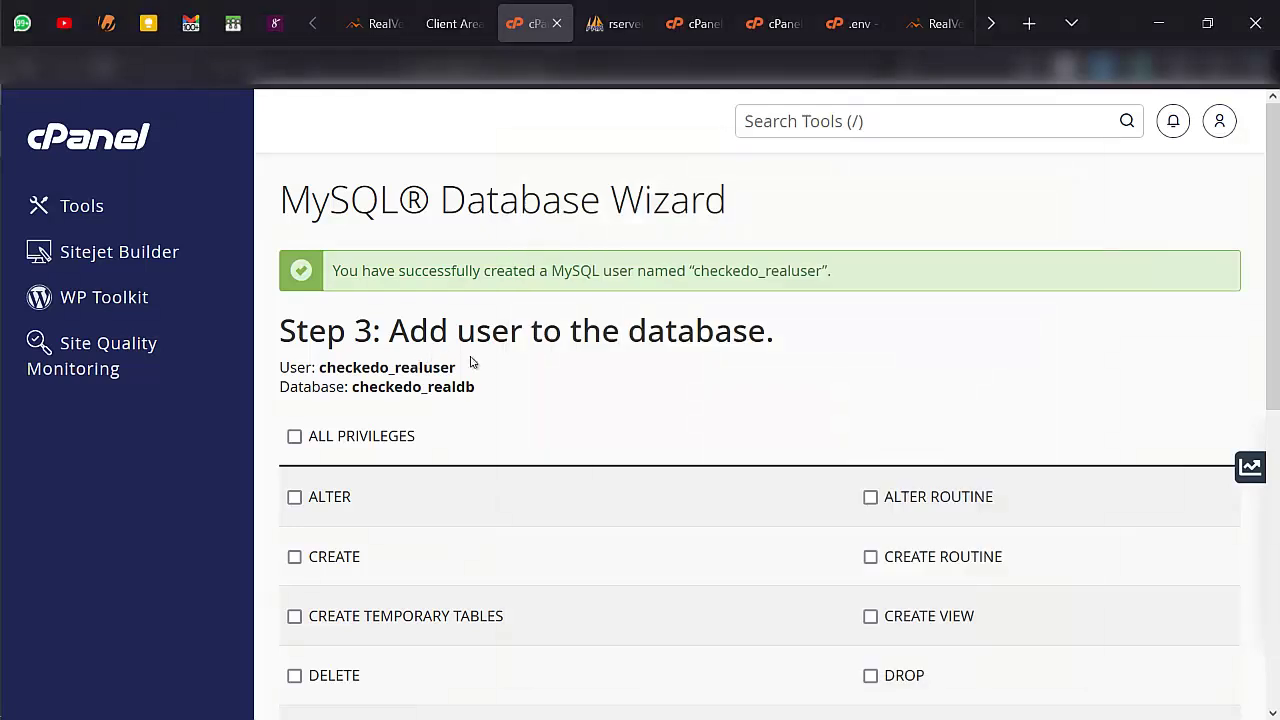
left_click_drag(479, 398, 267, 371)
key("ctrl+c")
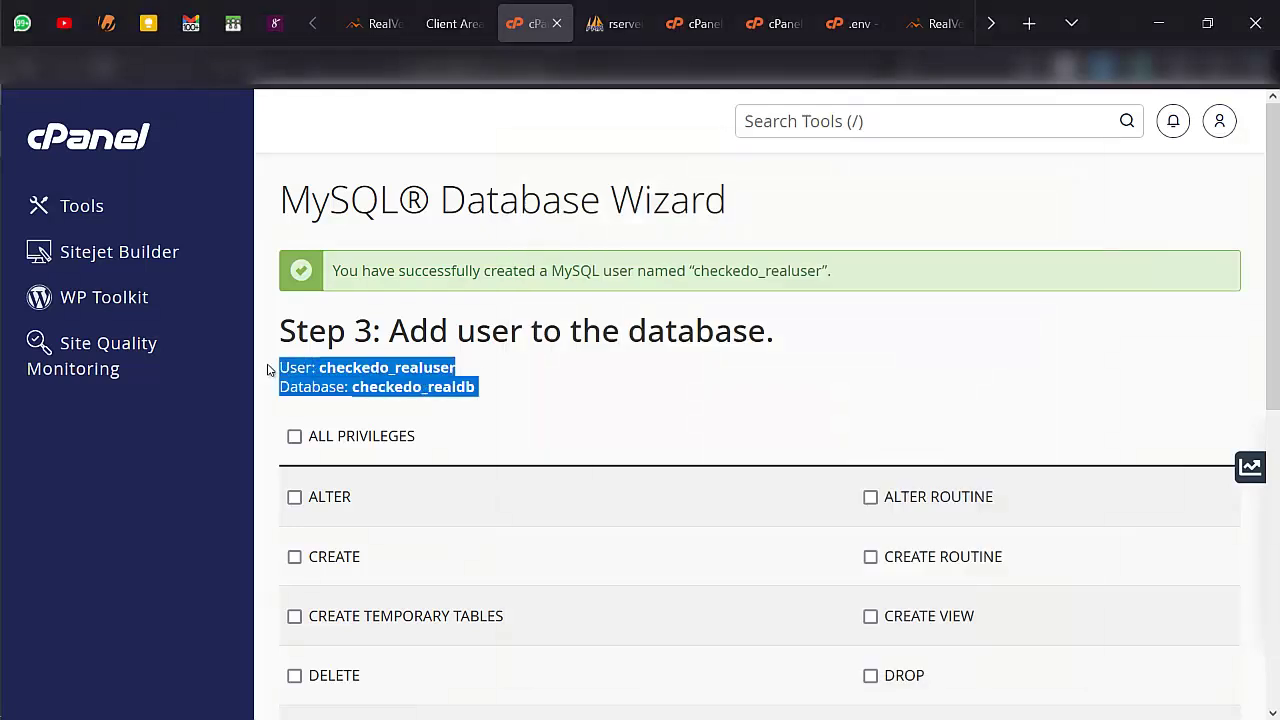
mouse_move(4, 300)
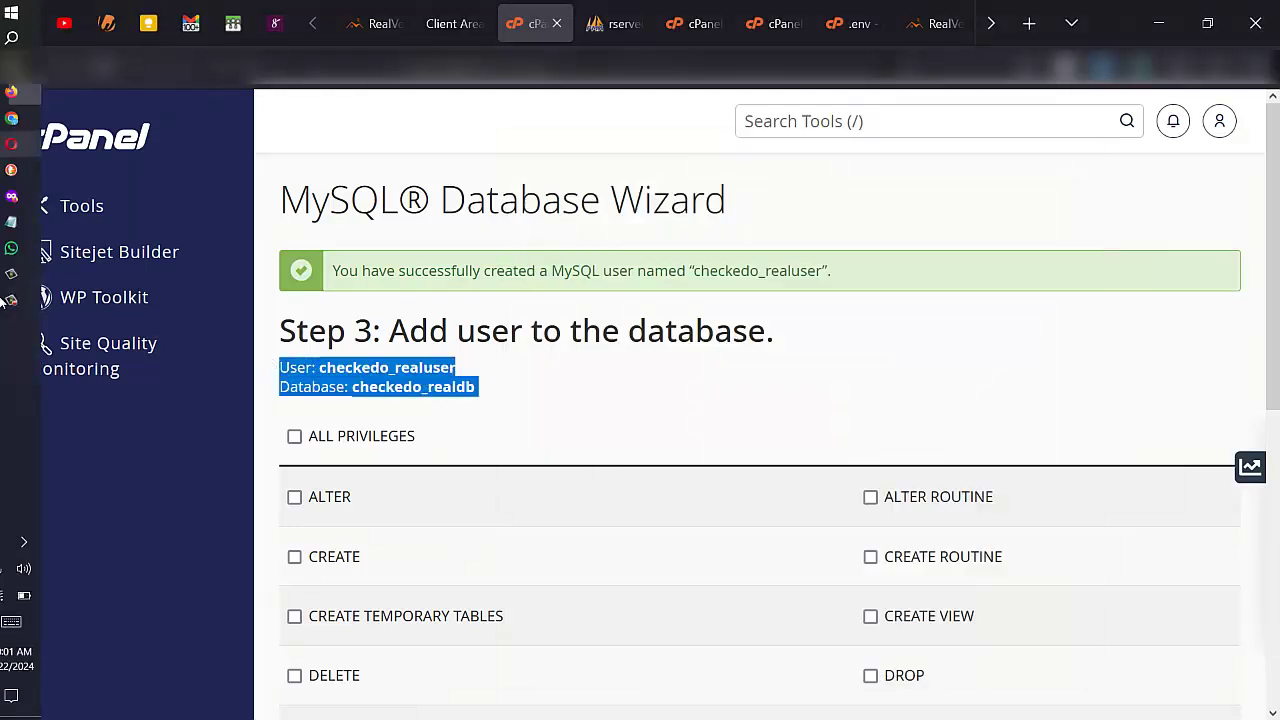
left_click(26, 226)
left_click(109, 309)
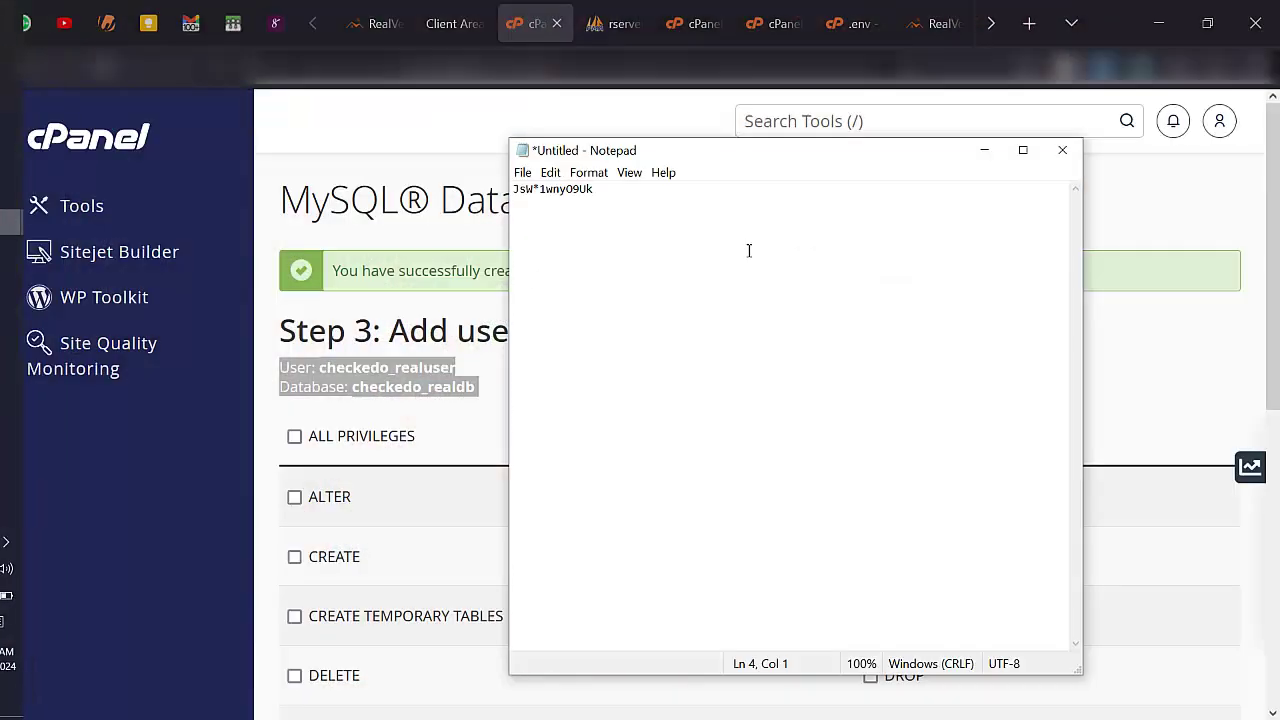
key("ctrl+v")
Grant the database user ALL PRIVILEGES in the wizard.
left_click(460, 300)
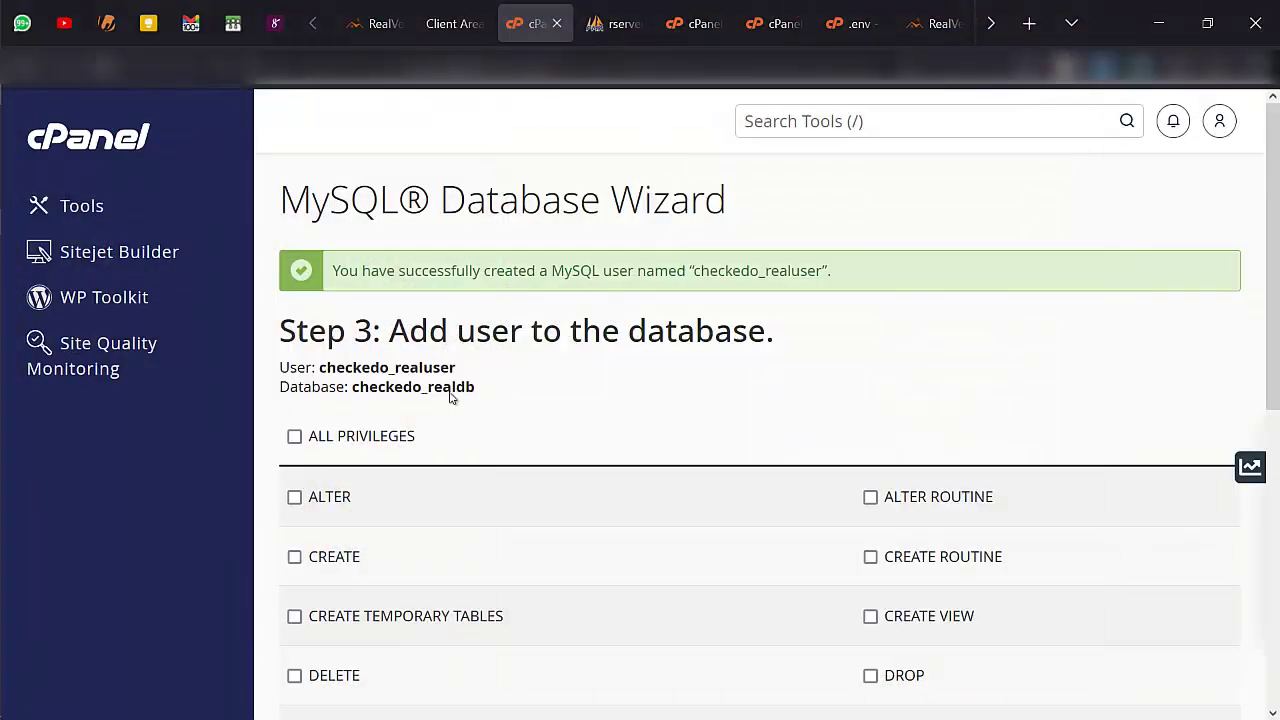
left_click(340, 436)
scroll(340, 436, "down", 5)
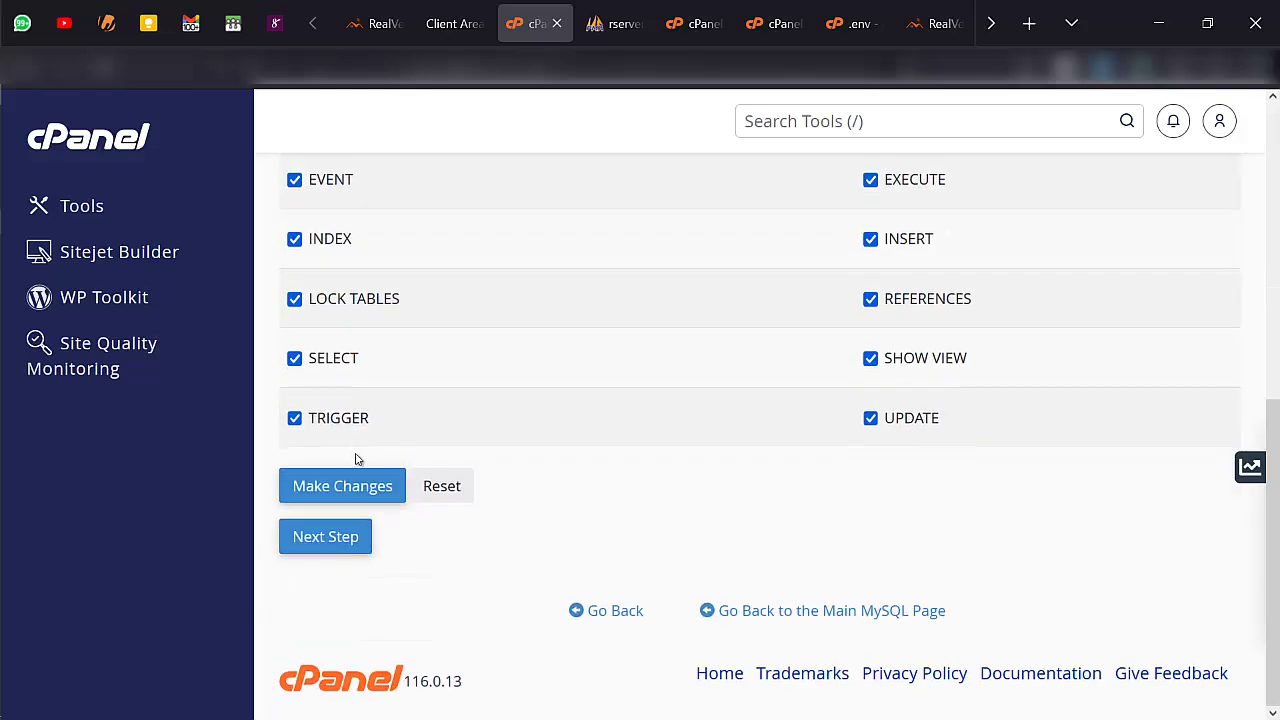
Grant checkedo_realuser all privileges on checkedo_realdb, then search cPanel tools for 'php'.
left_click(327, 487)
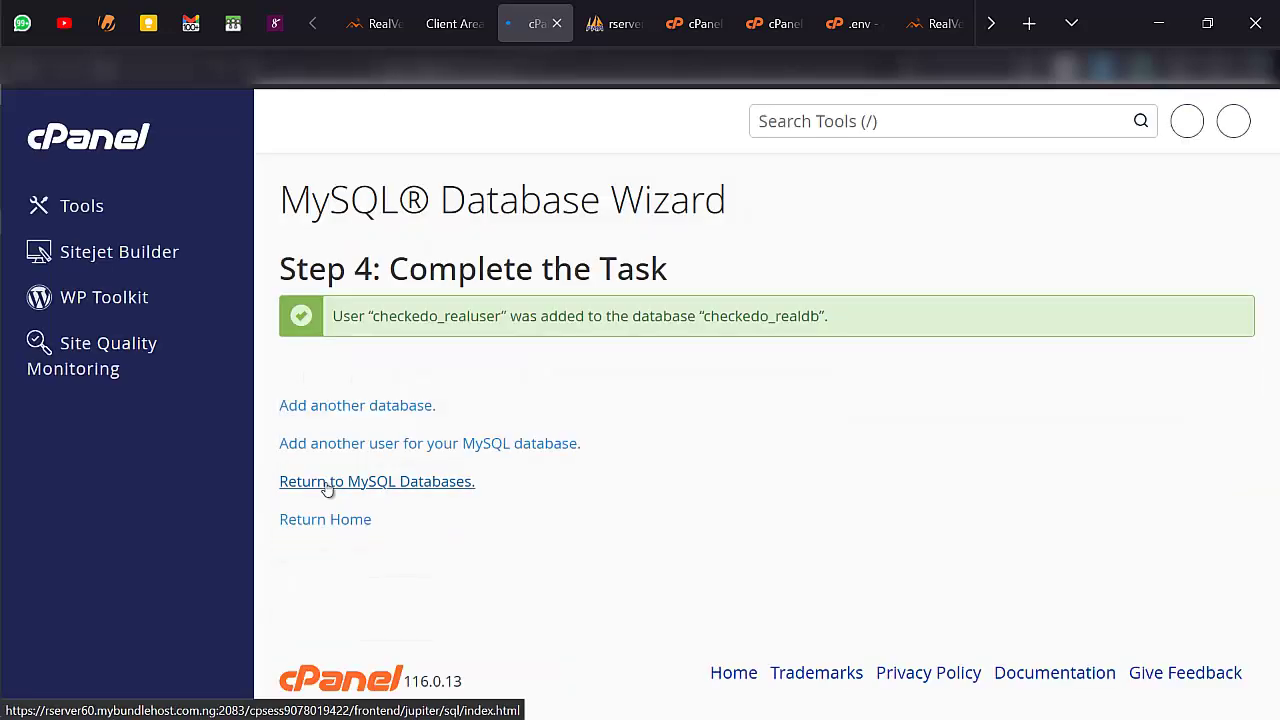
left_click(807, 127)
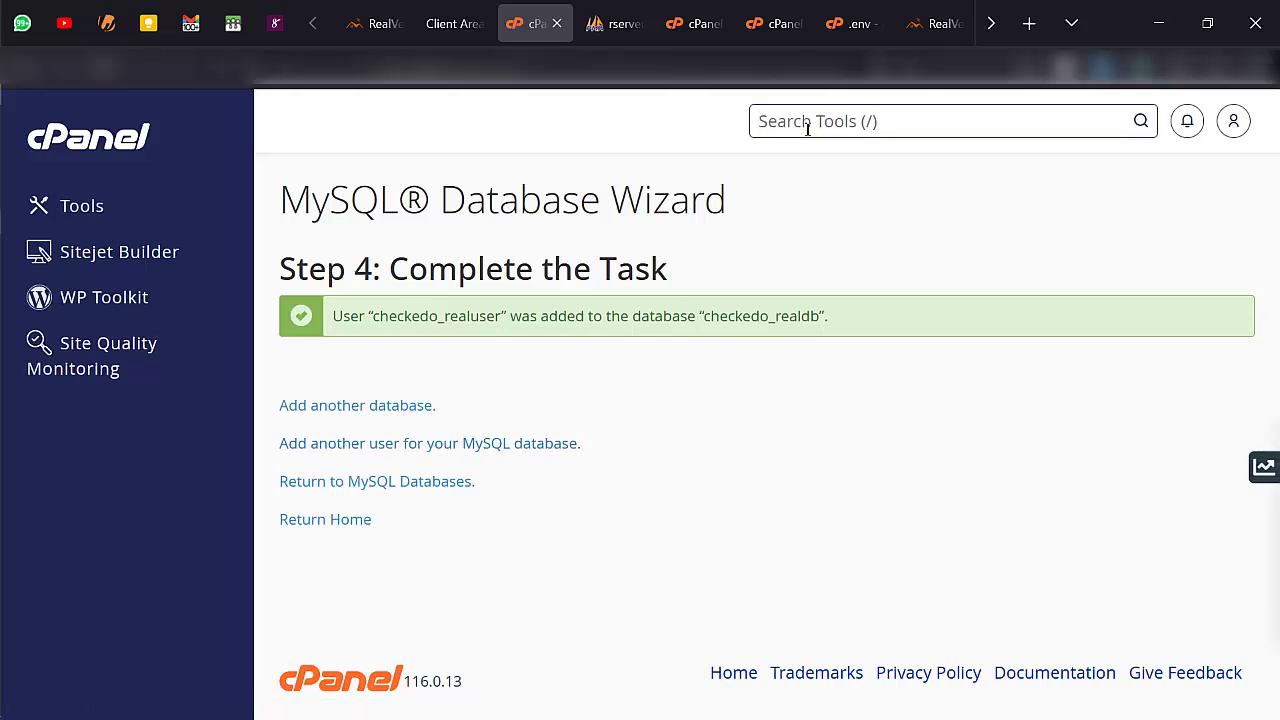
type("php")
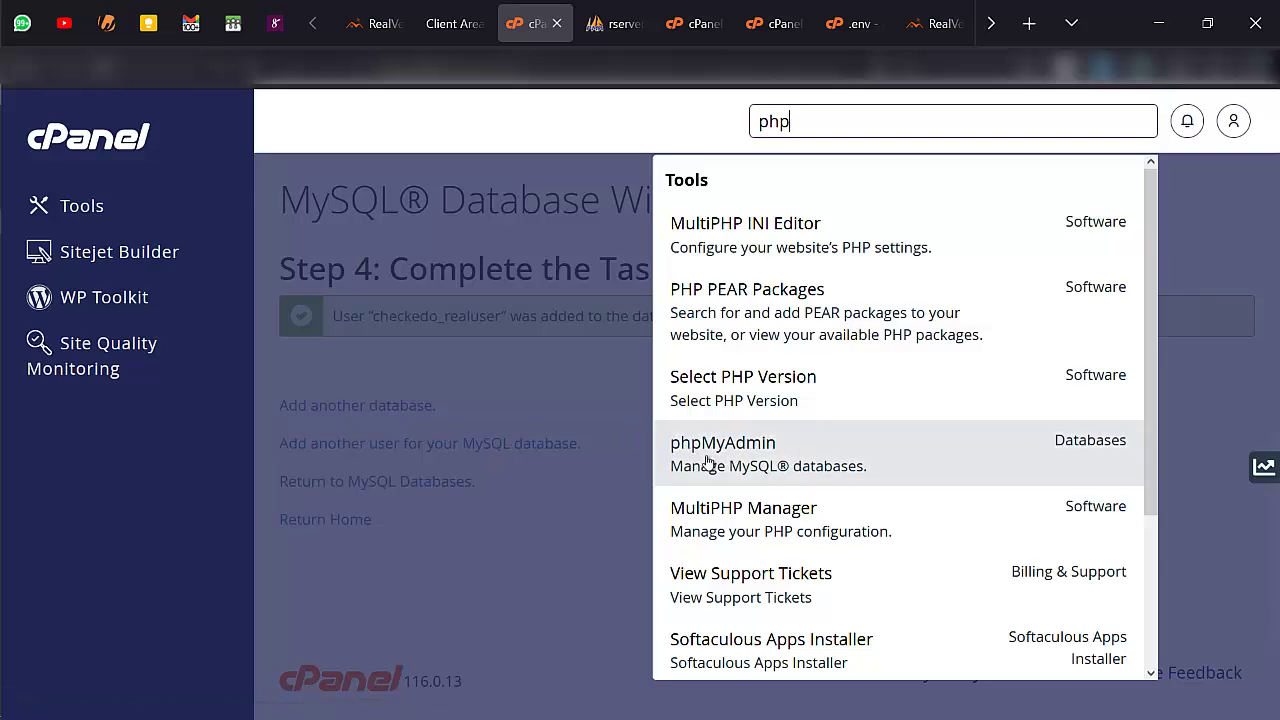
Import the checkedo_ealdb SQL file into the checkedo_realdb database via phpMyAdmin's Import tab.
left_click(602, 14)
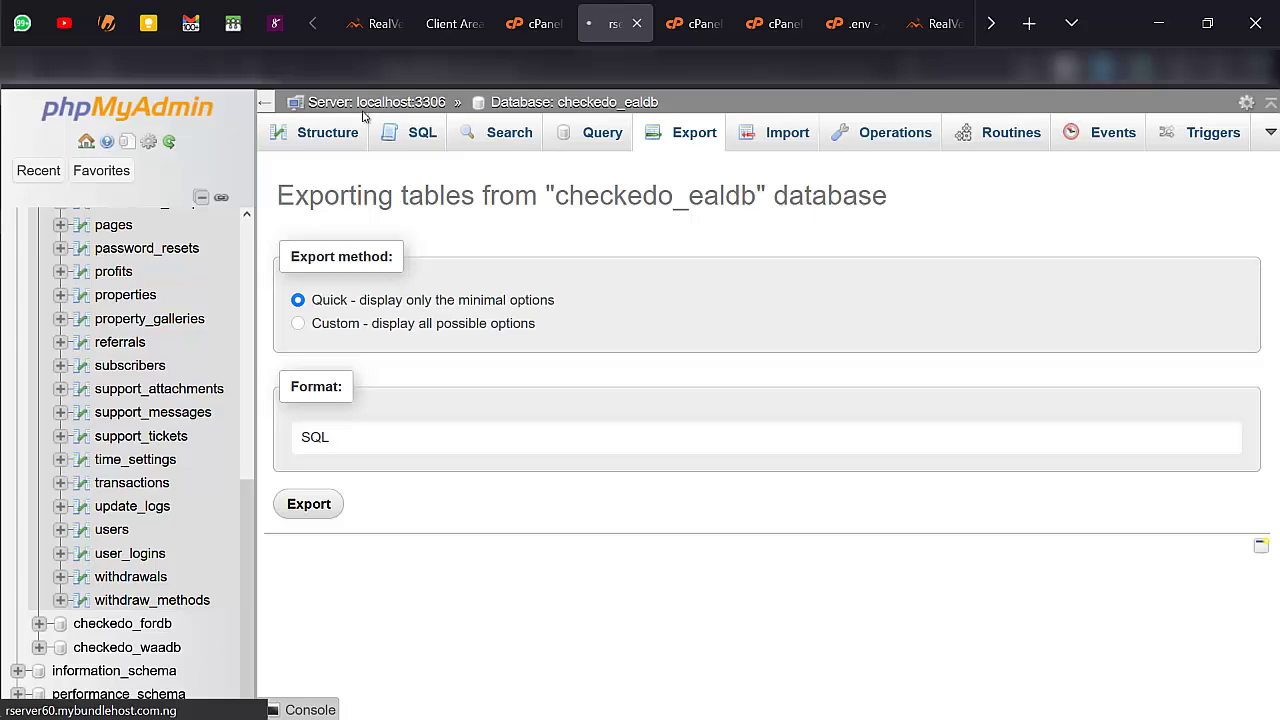
scroll(95, 328, "up", 3)
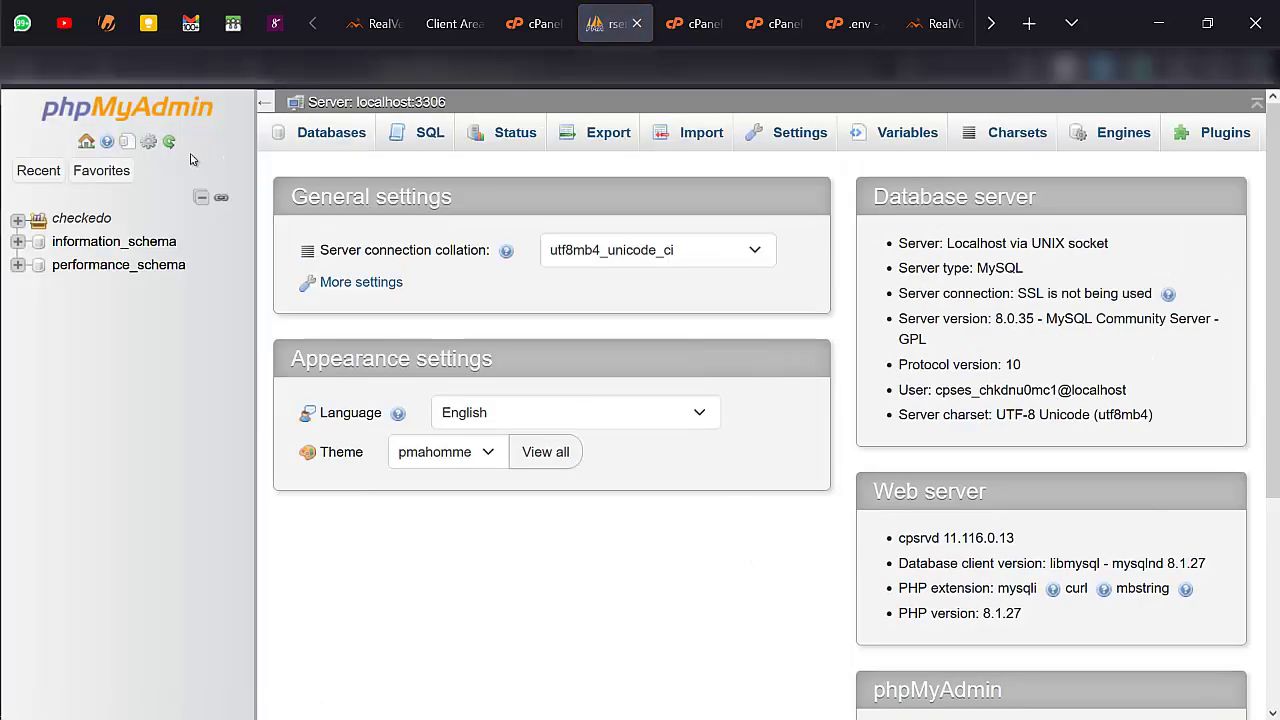
left_click(18, 219)
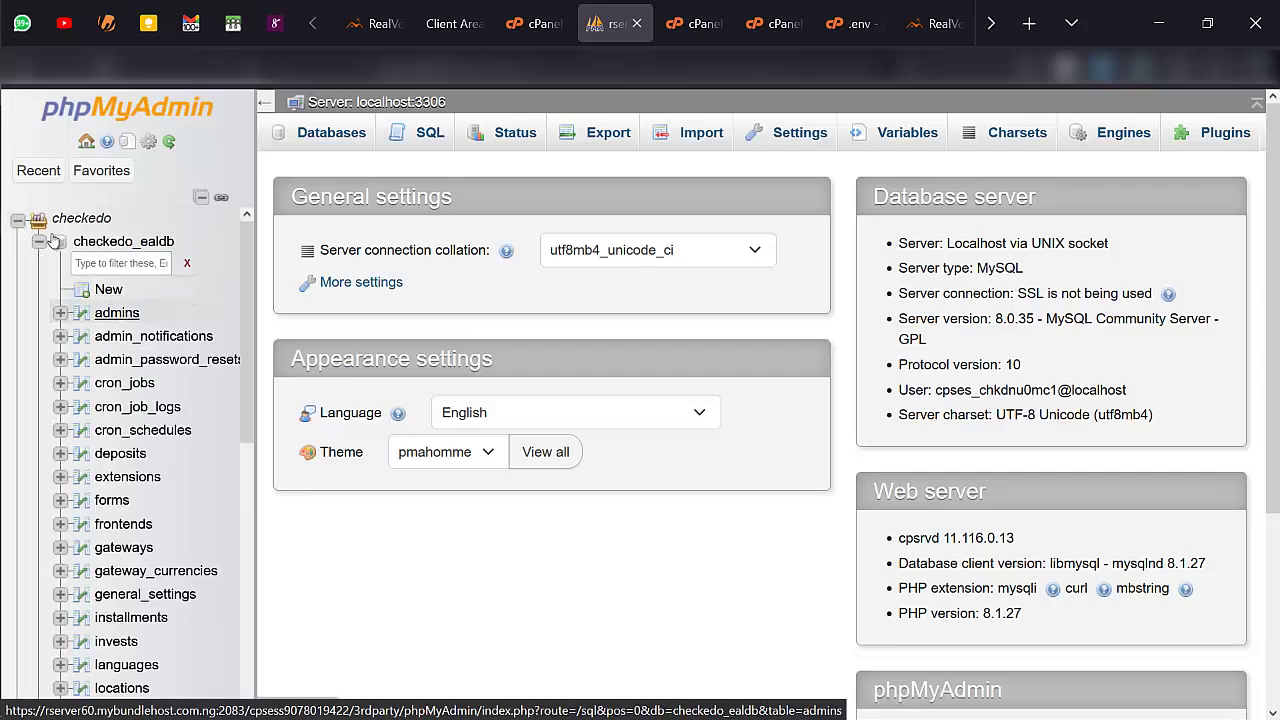
left_click(38, 242)
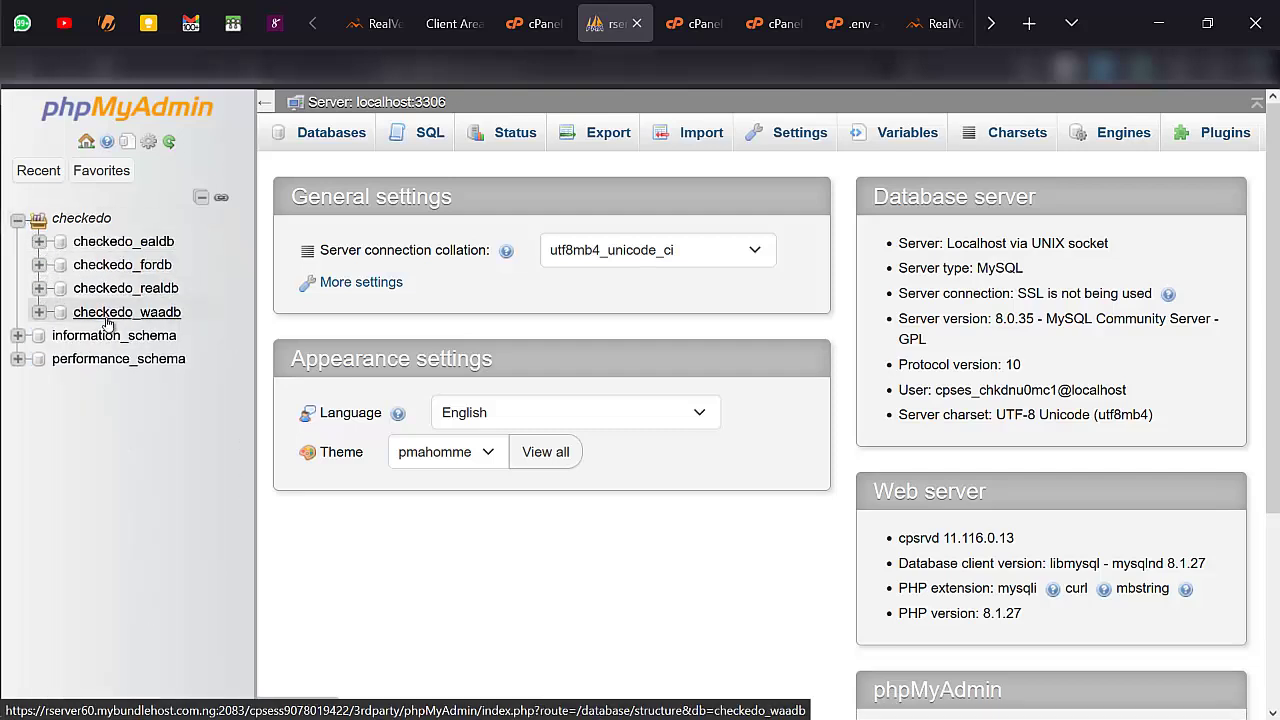
left_click(150, 289)
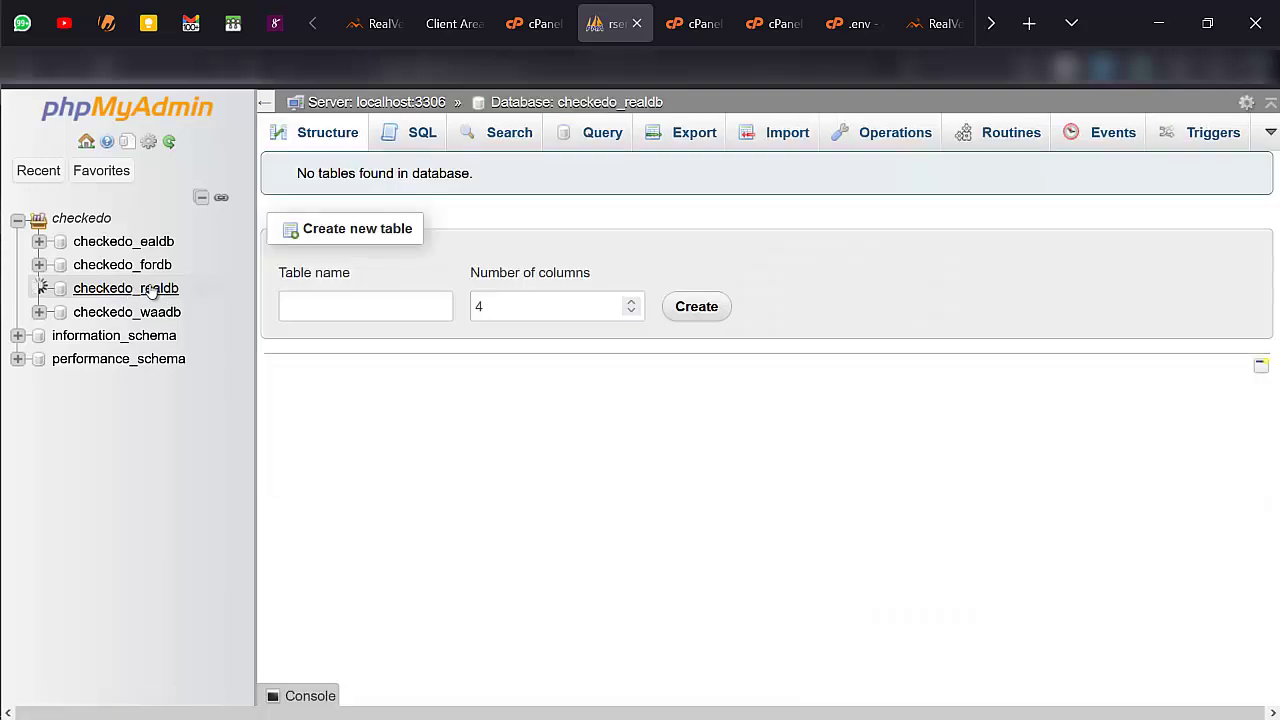
left_click(778, 140)
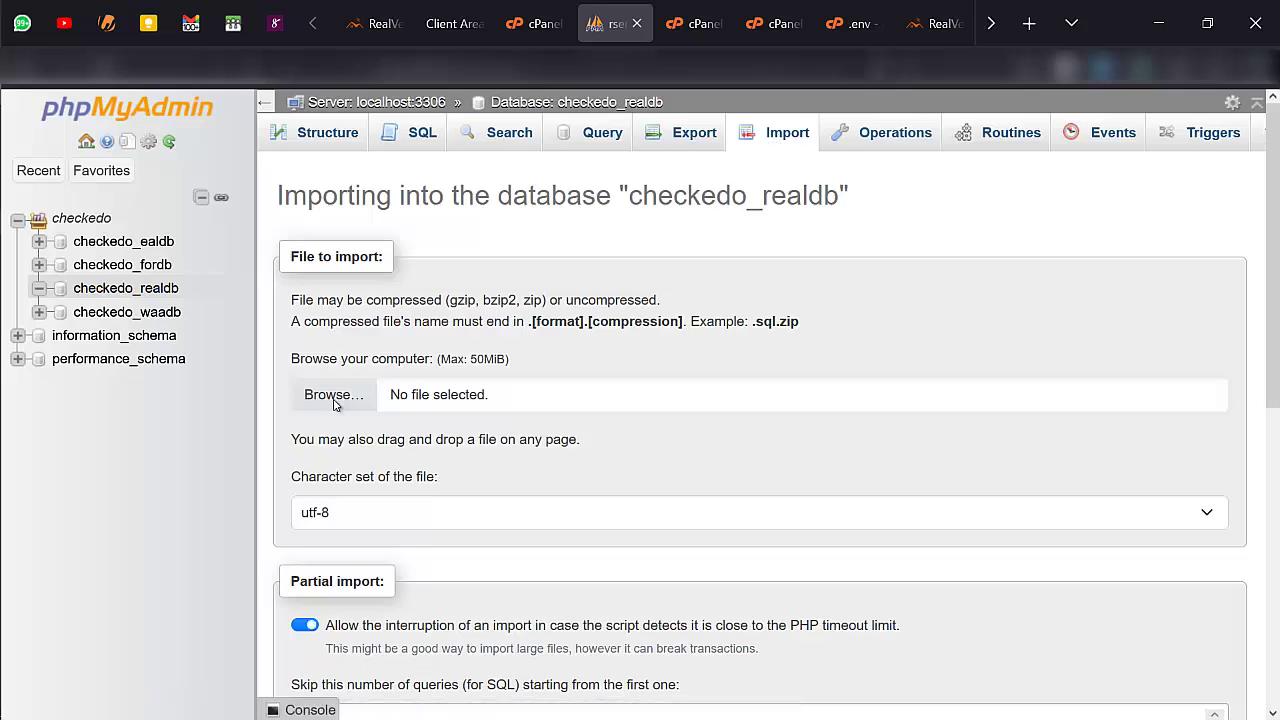
left_click(334, 398)
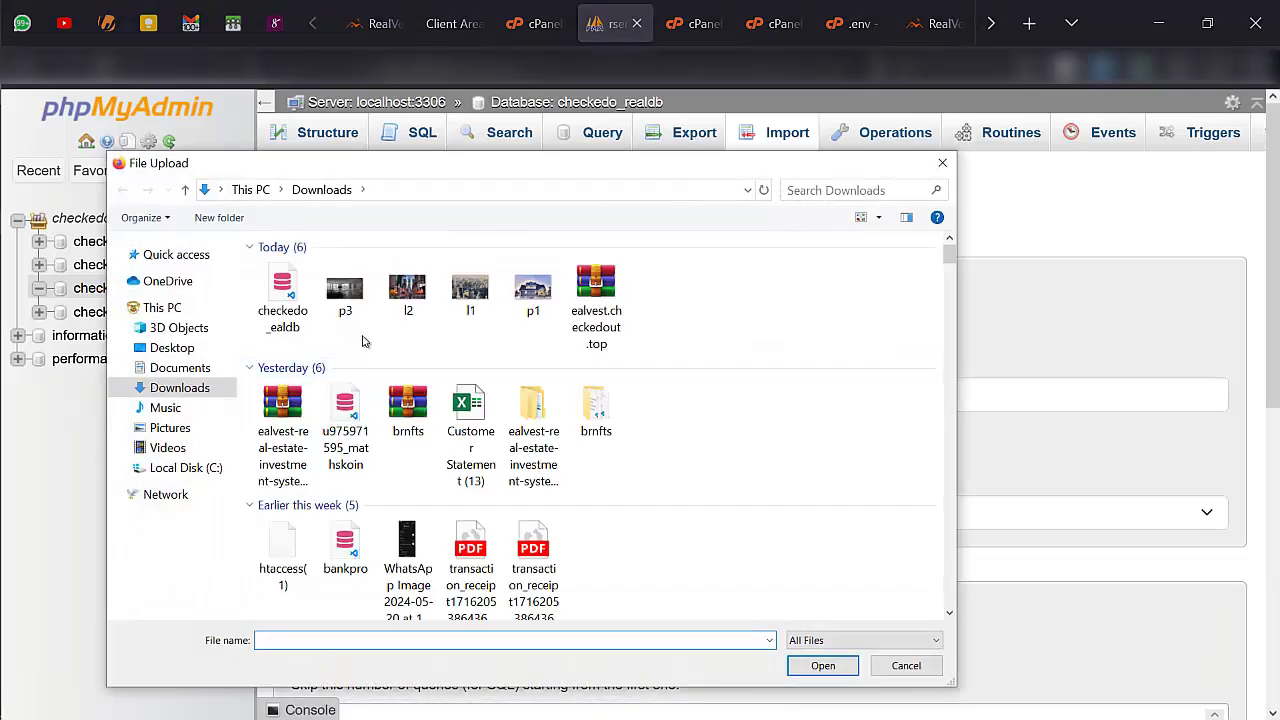
double_click(282, 295)
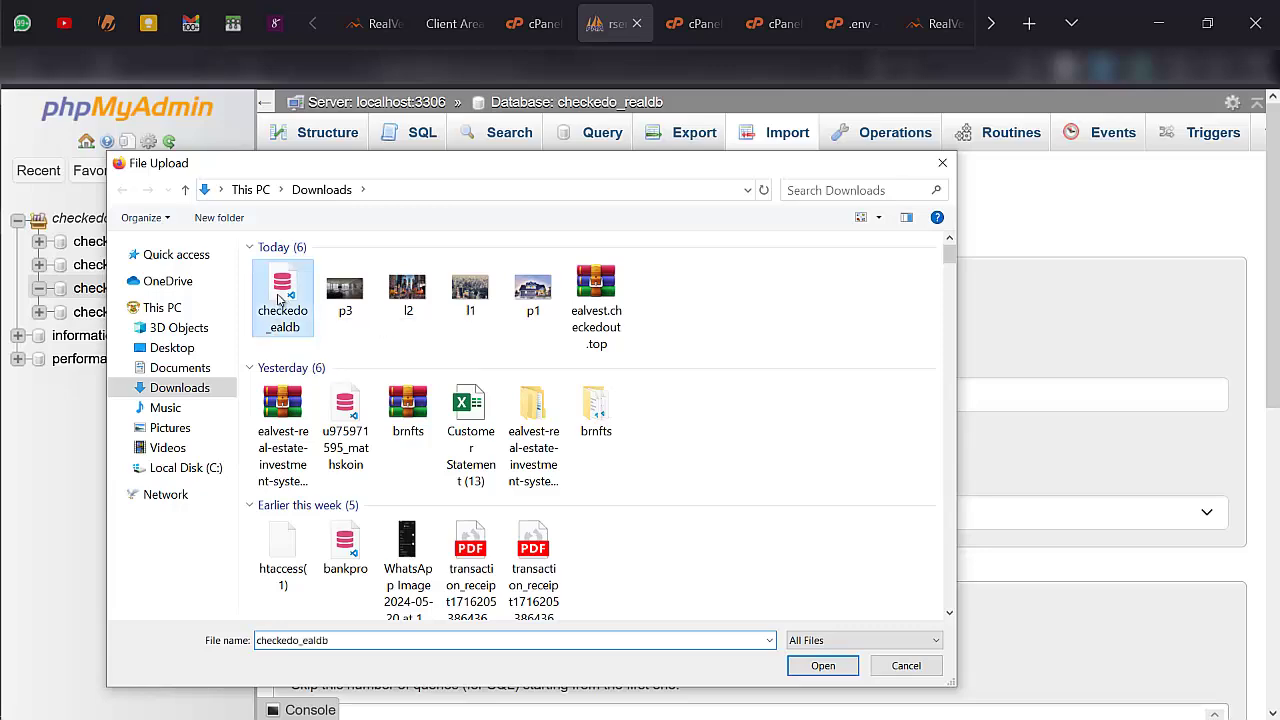
scroll(383, 414, "down", 5)
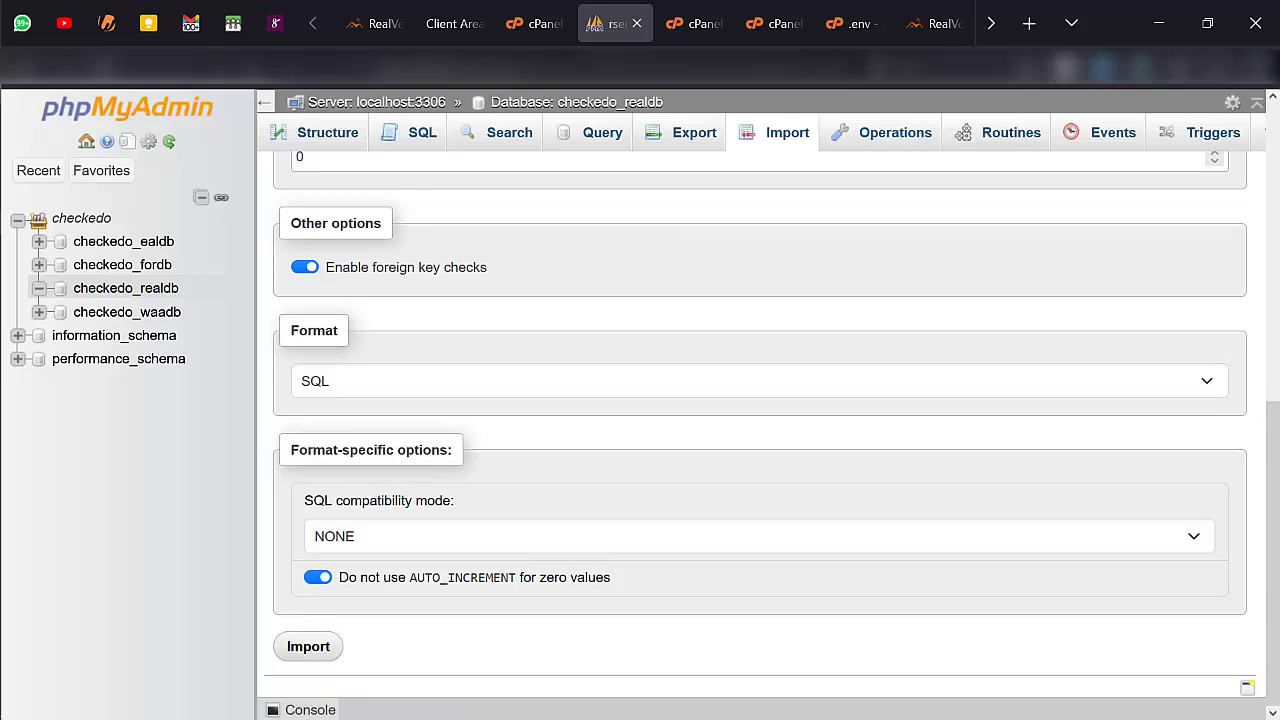
left_click(308, 650)
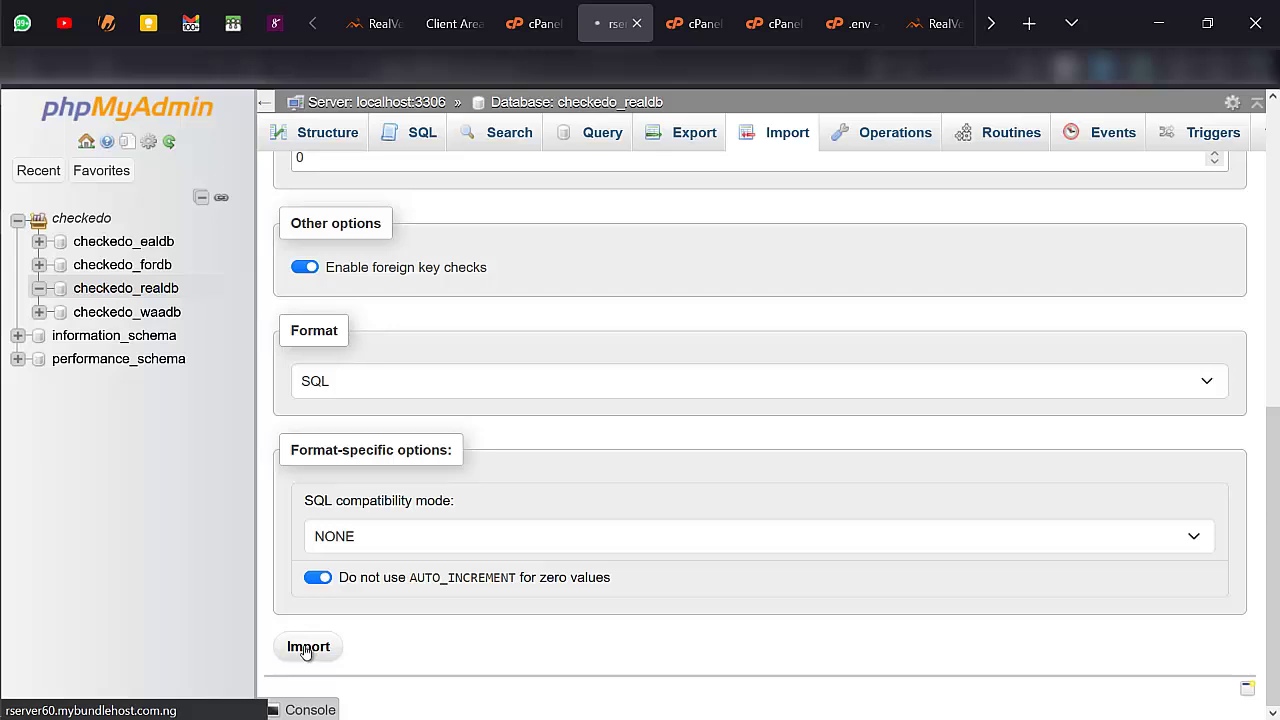
left_click(768, 15)
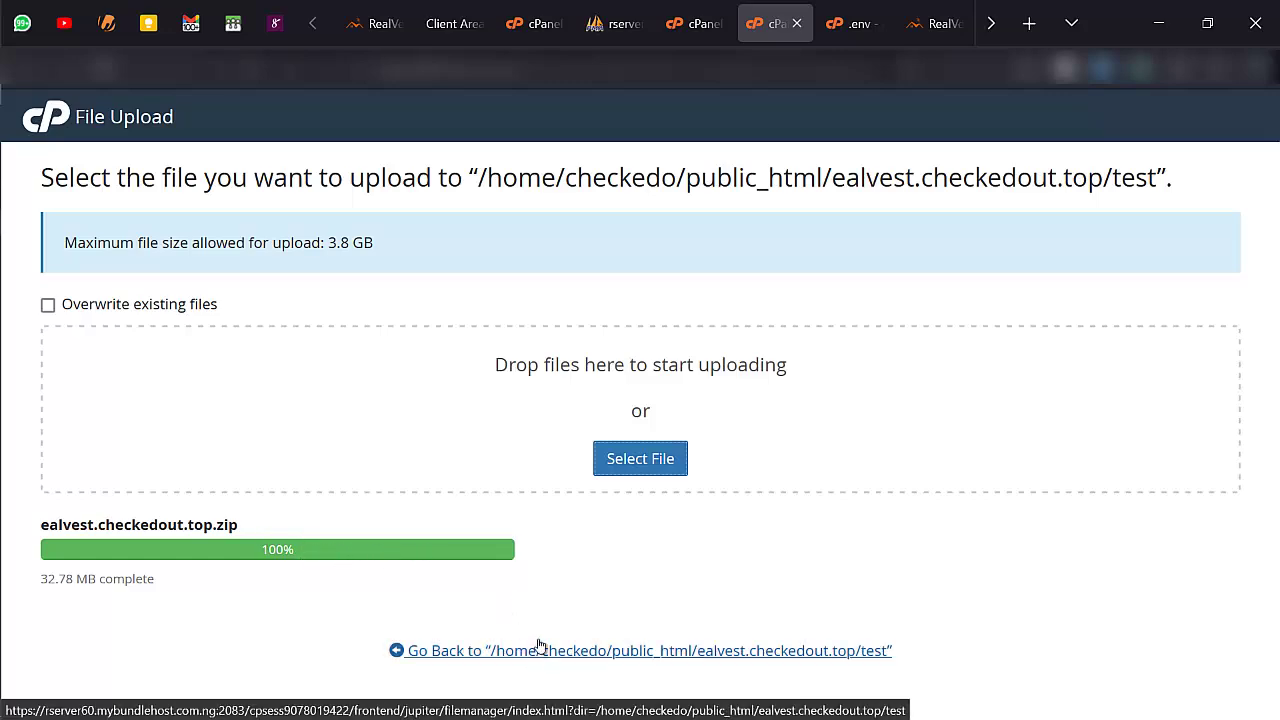
Extract ealvest.checkedout.top.zip in the test folder and open the new ealvest.checkedout.top folder.
left_click(797, 23)
left_click(700, 25)
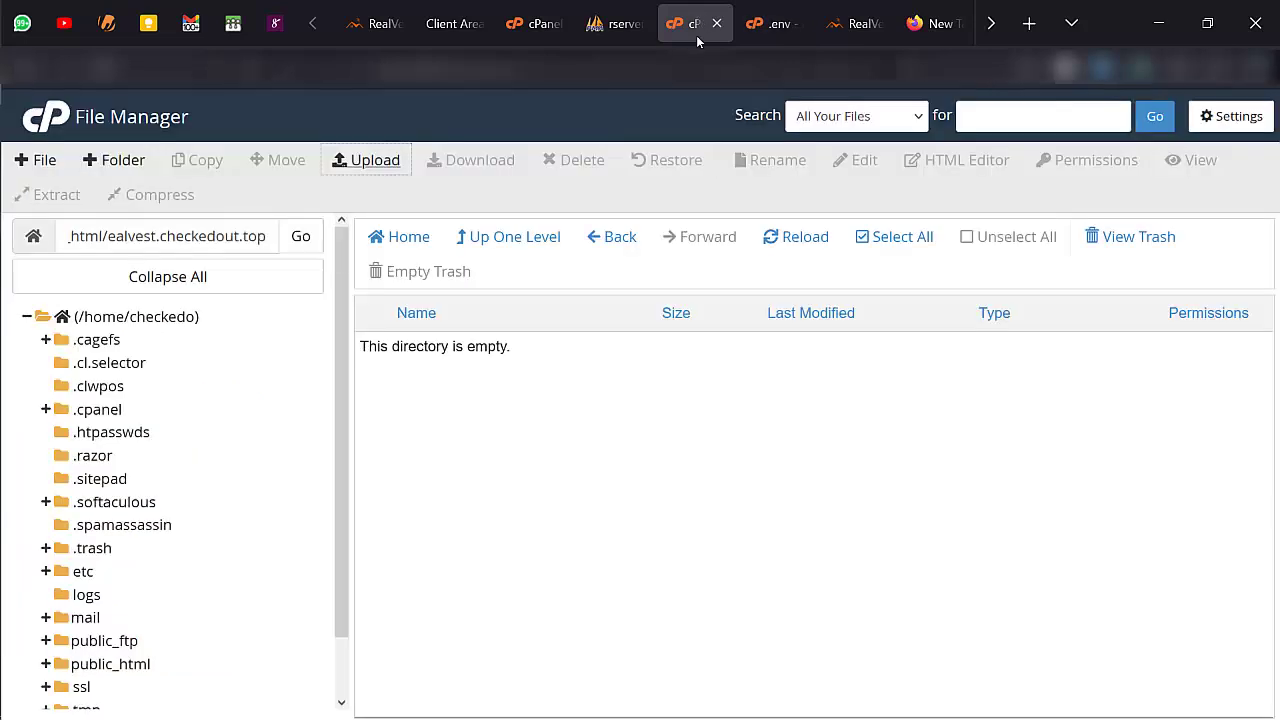
left_click(800, 240)
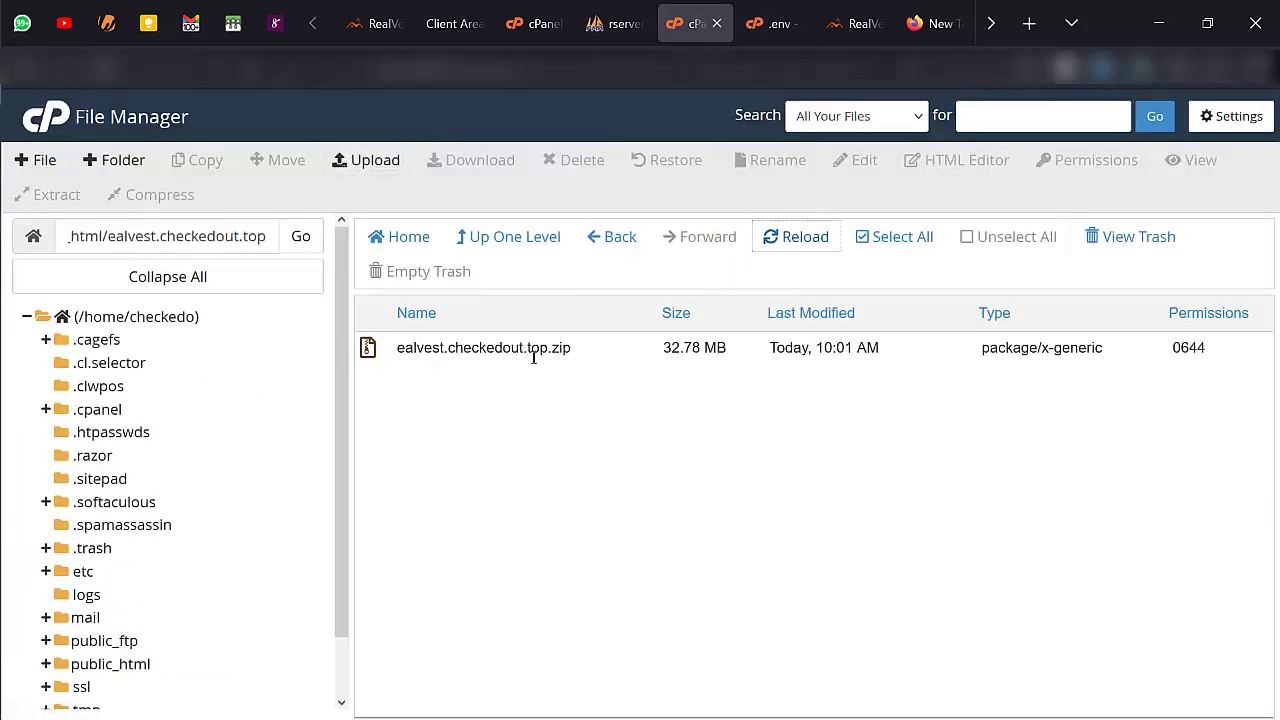
right_click(619, 348)
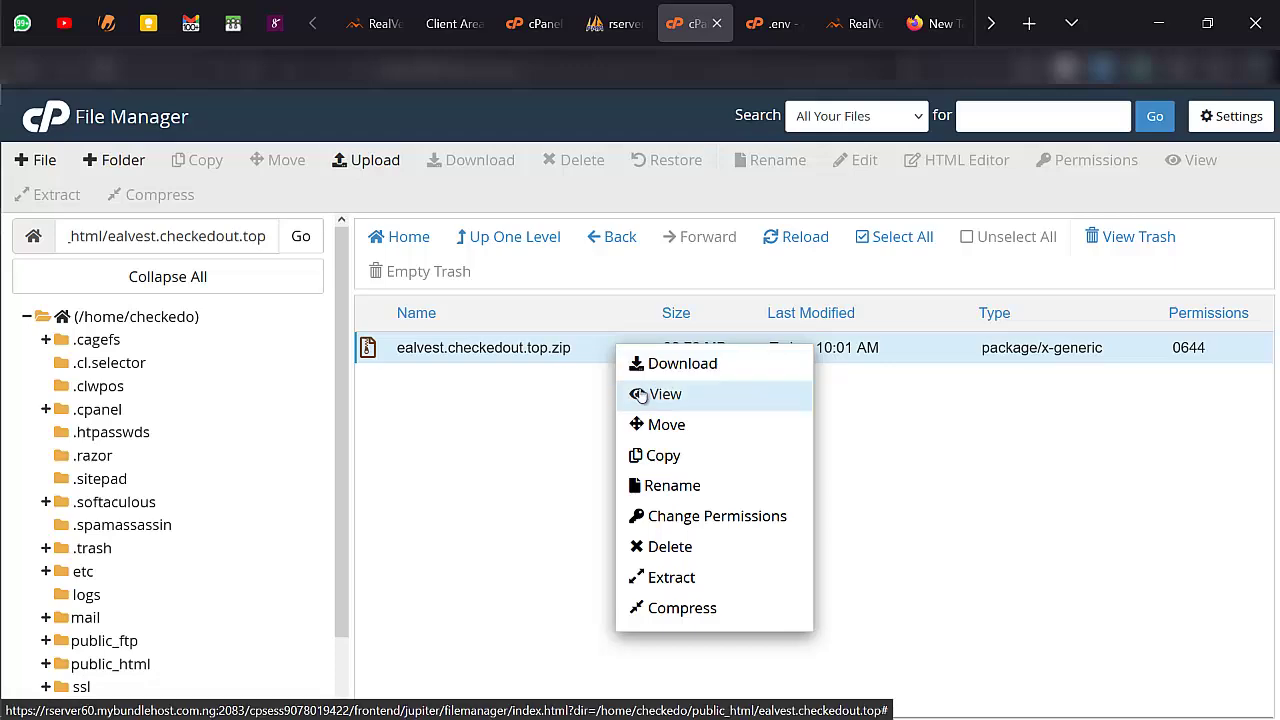
left_click(695, 578)
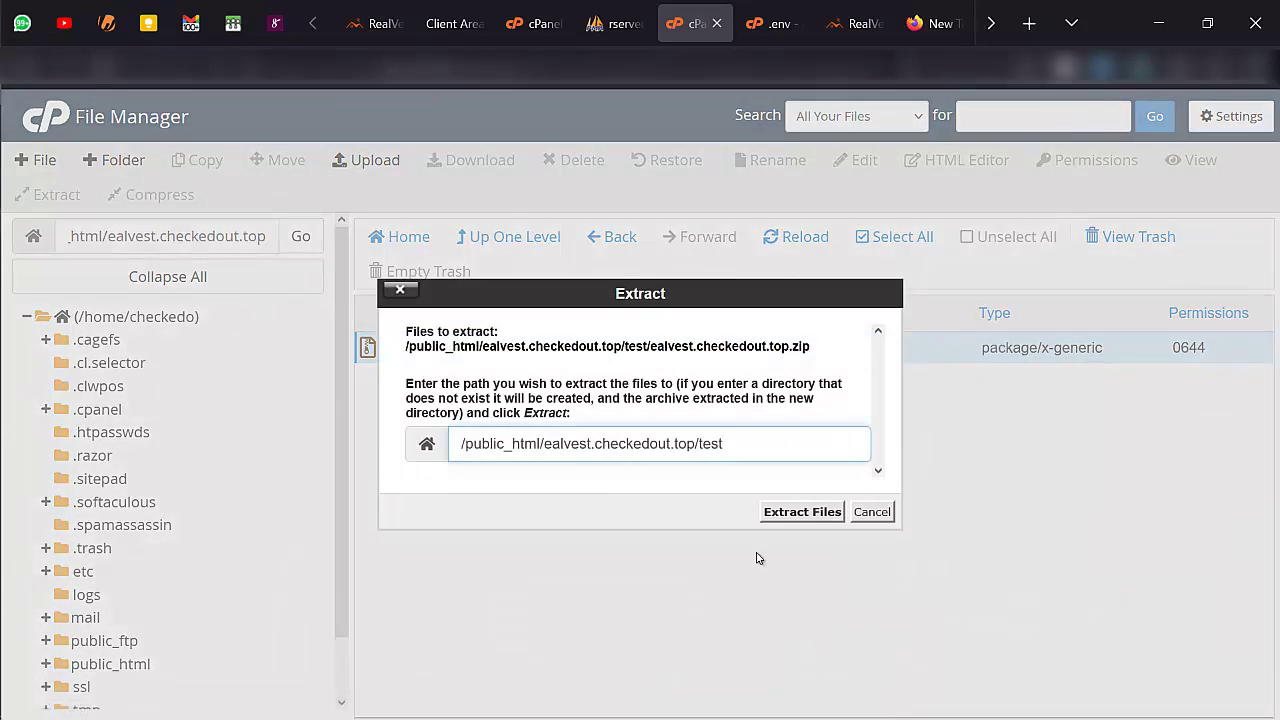
left_click(806, 510)
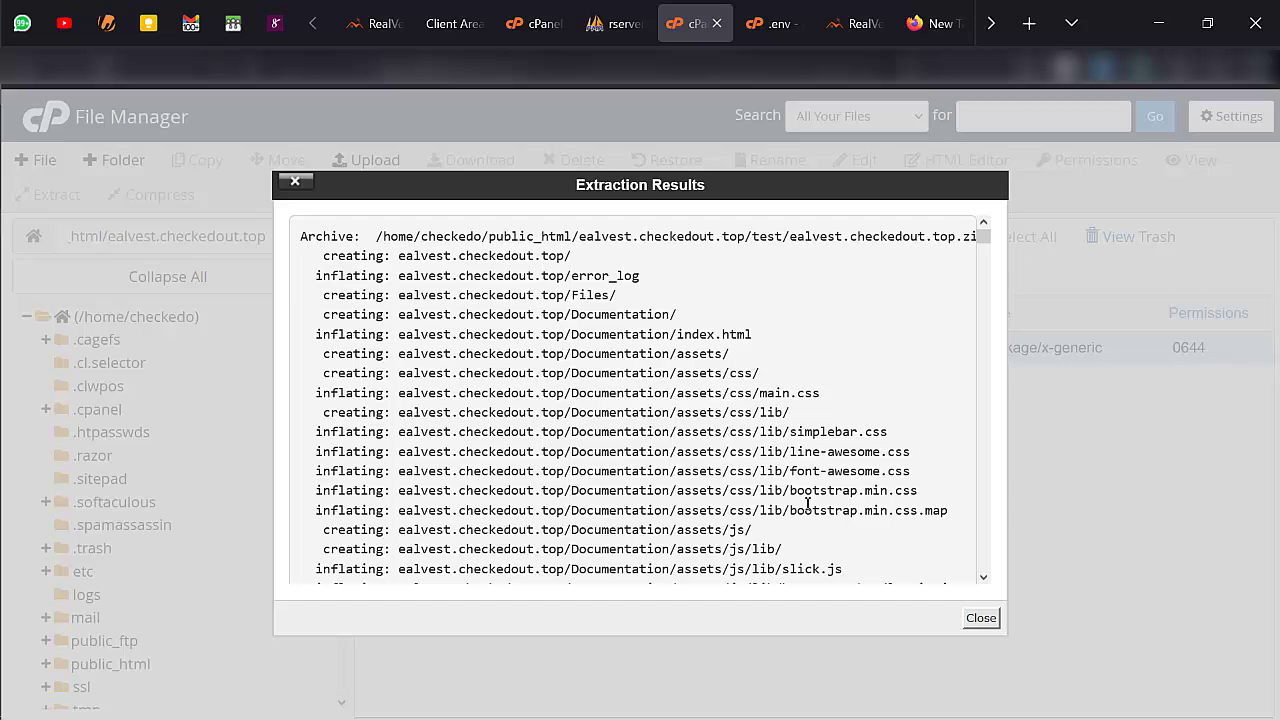
left_click(977, 616)
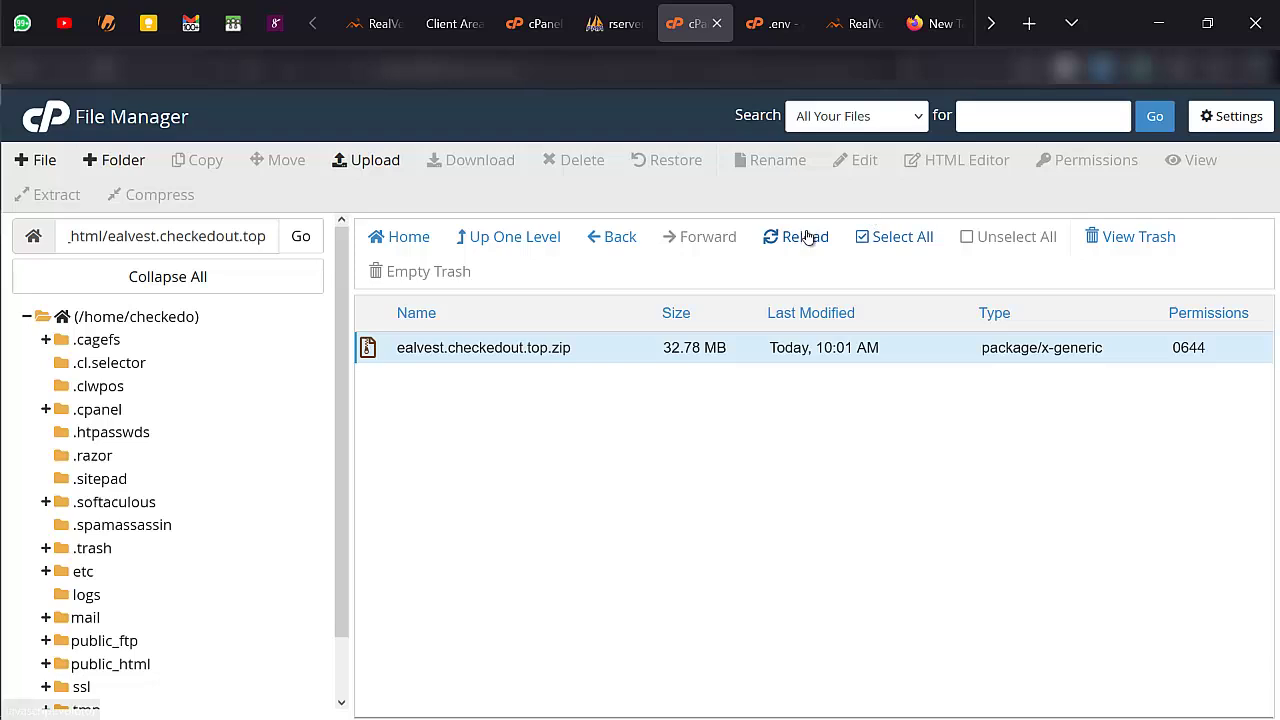
left_click(805, 237)
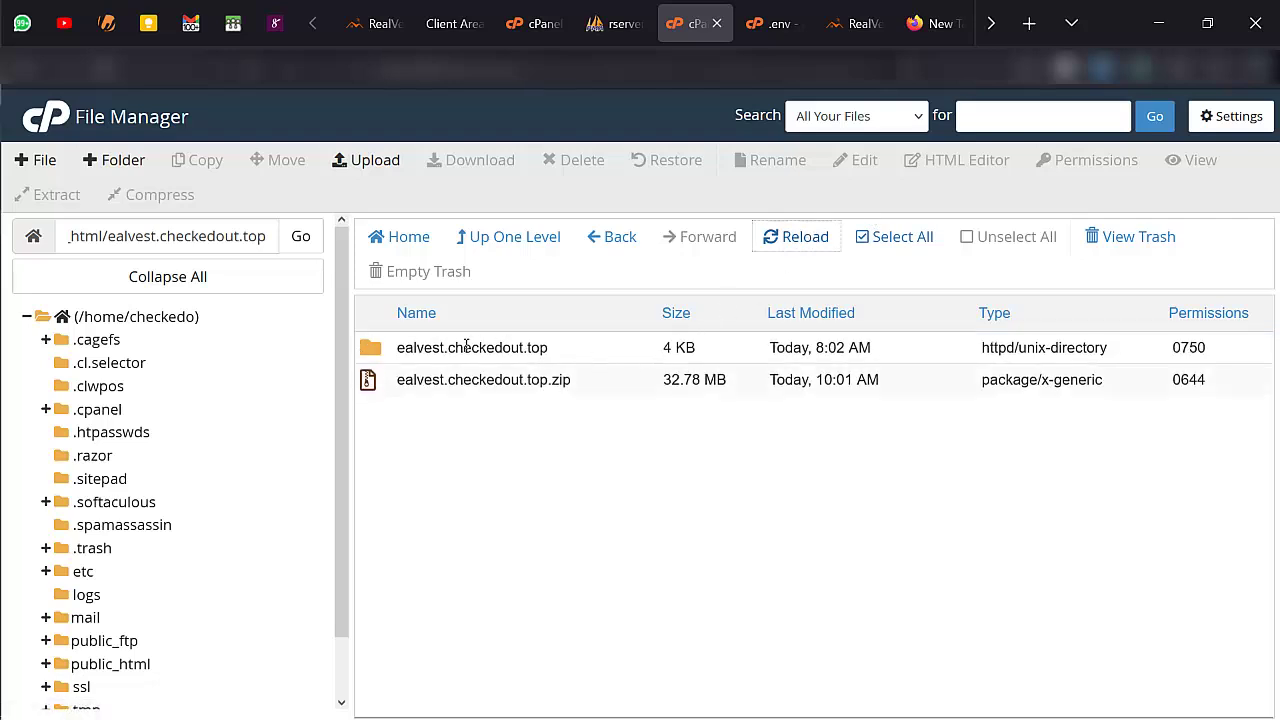
double_click(562, 350)
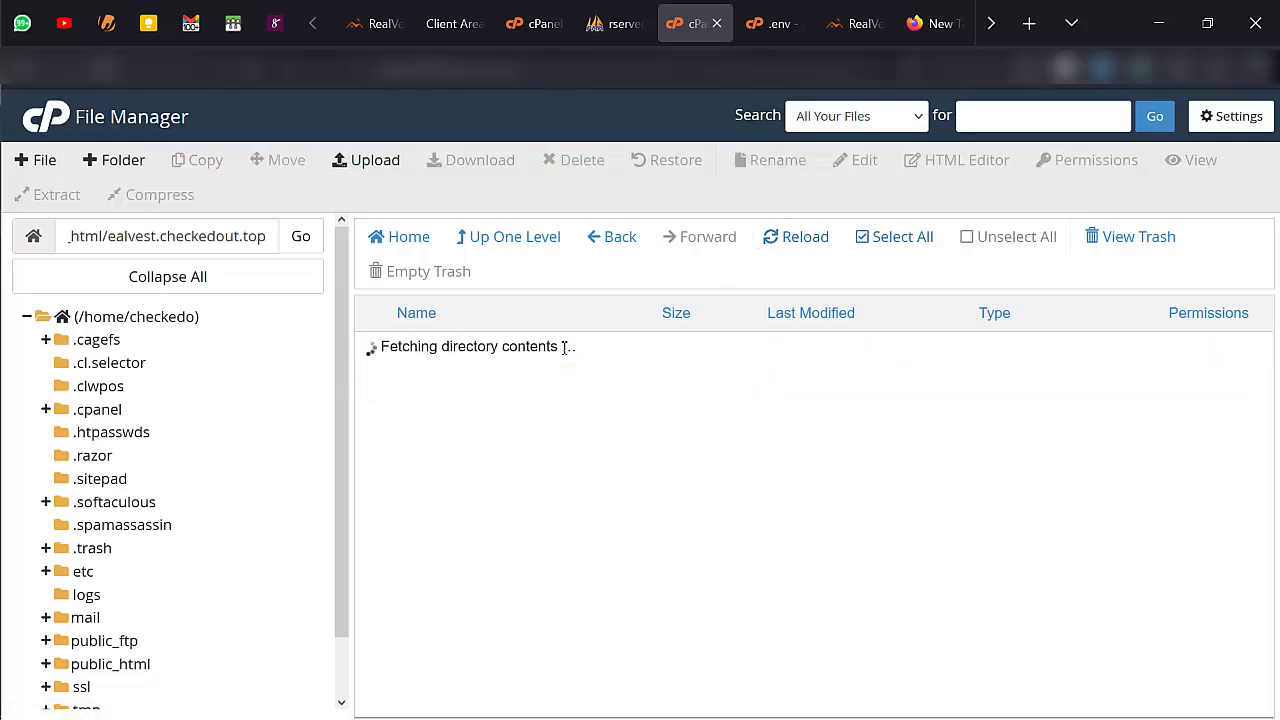
Move all the extracted site files up into /public_html/ealvest.checkedout.top/test/.
left_click(886, 240)
left_click(280, 160)
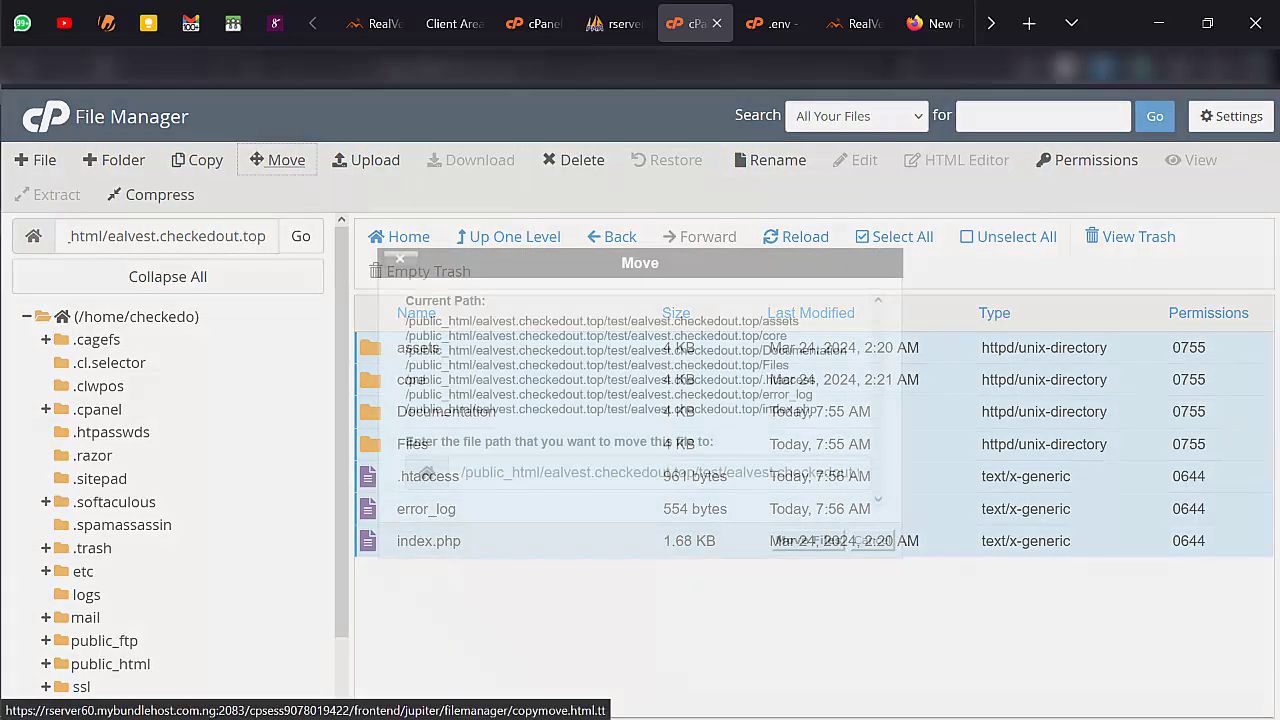
key("BackSpace")
key("BackSpace")
key("BackSpace")
key("BackSpace")
key("BackSpace")
key("BackSpace")
key("BackSpace")
key("BackSpace")
key("BackSpace")
key("BackSpace")
key("BackSpace")
key("BackSpace")
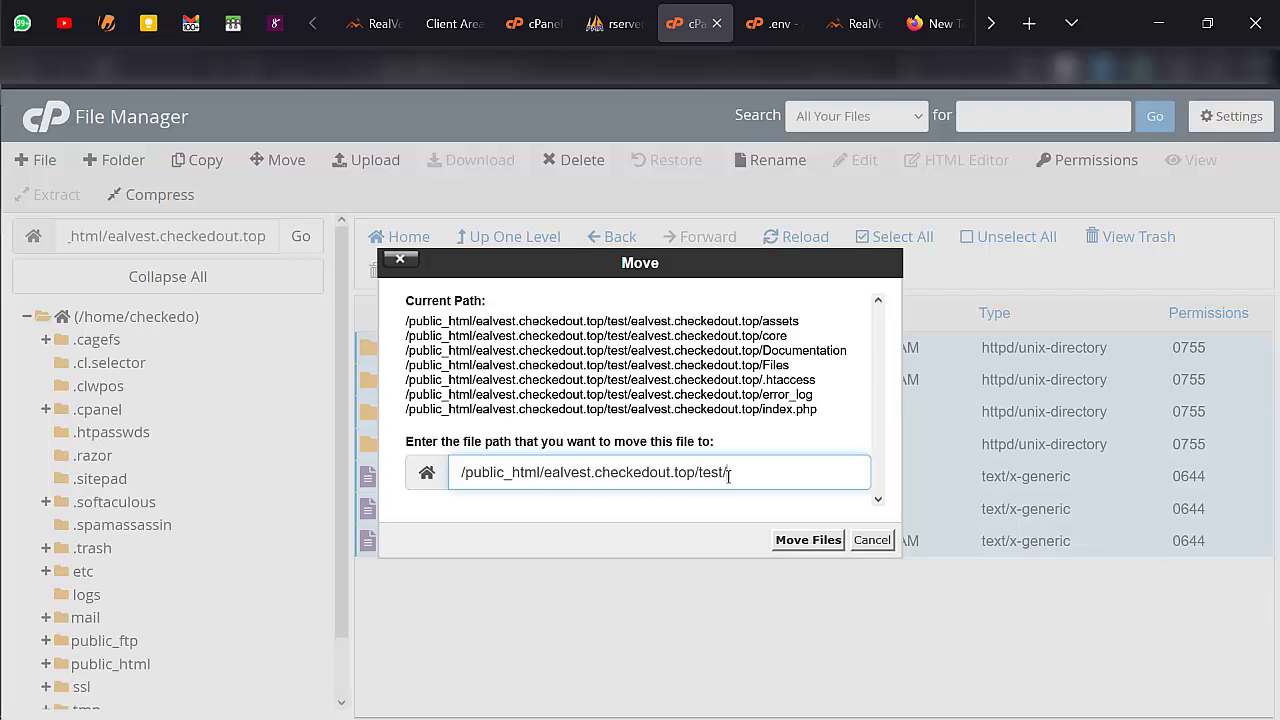
left_click(788, 539)
Permanently delete the uploaded zip archive from the test folder, skipping the trash.
left_click(514, 236)
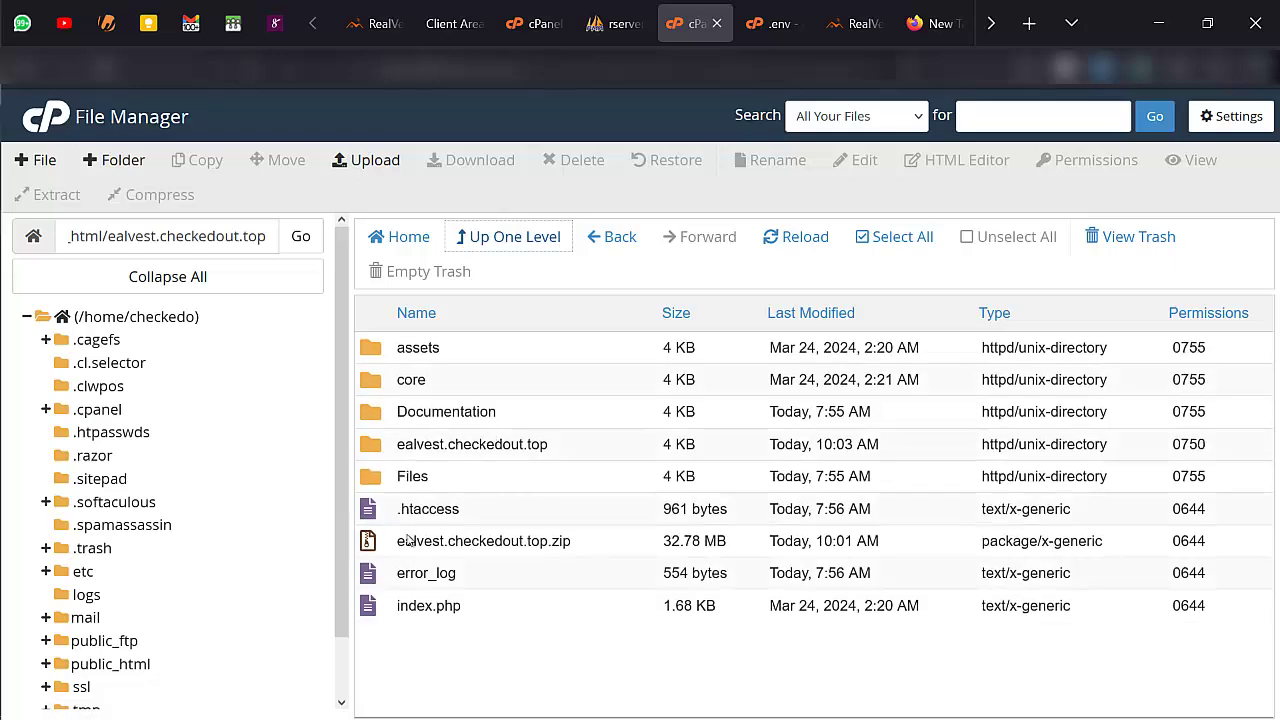
left_click(597, 541)
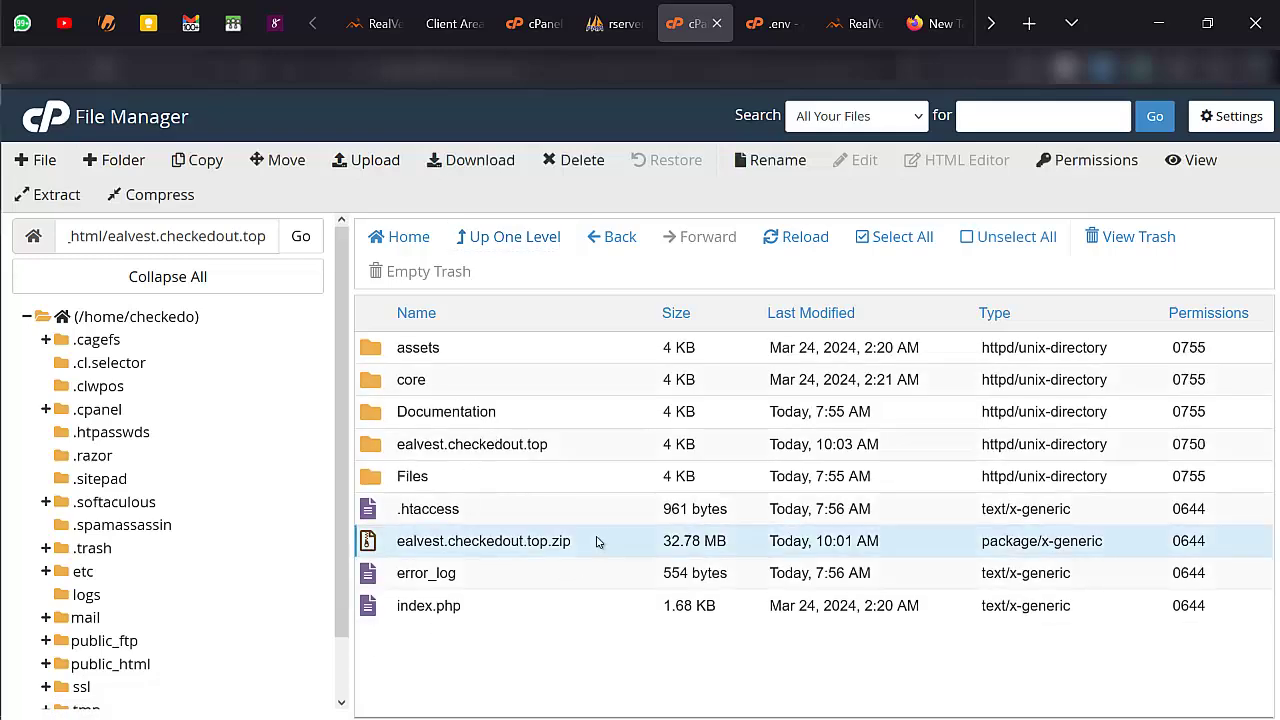
key("Delete")
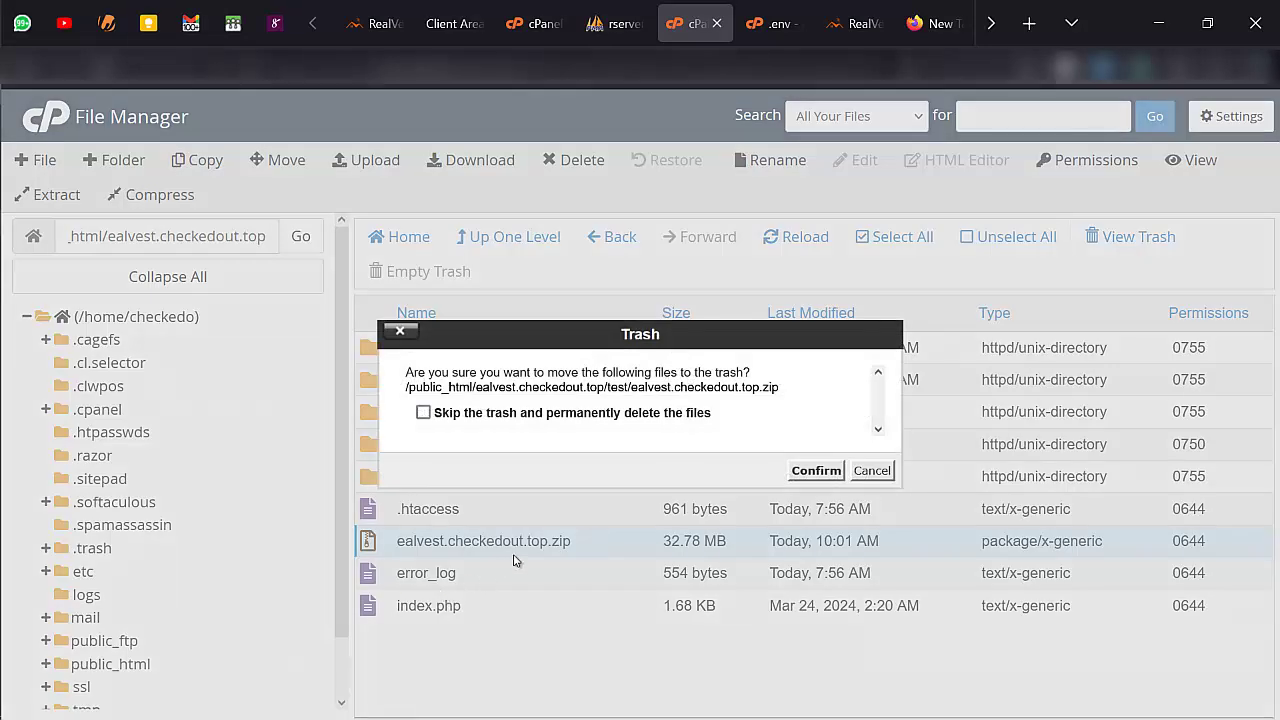
left_click(519, 414)
left_click(816, 470)
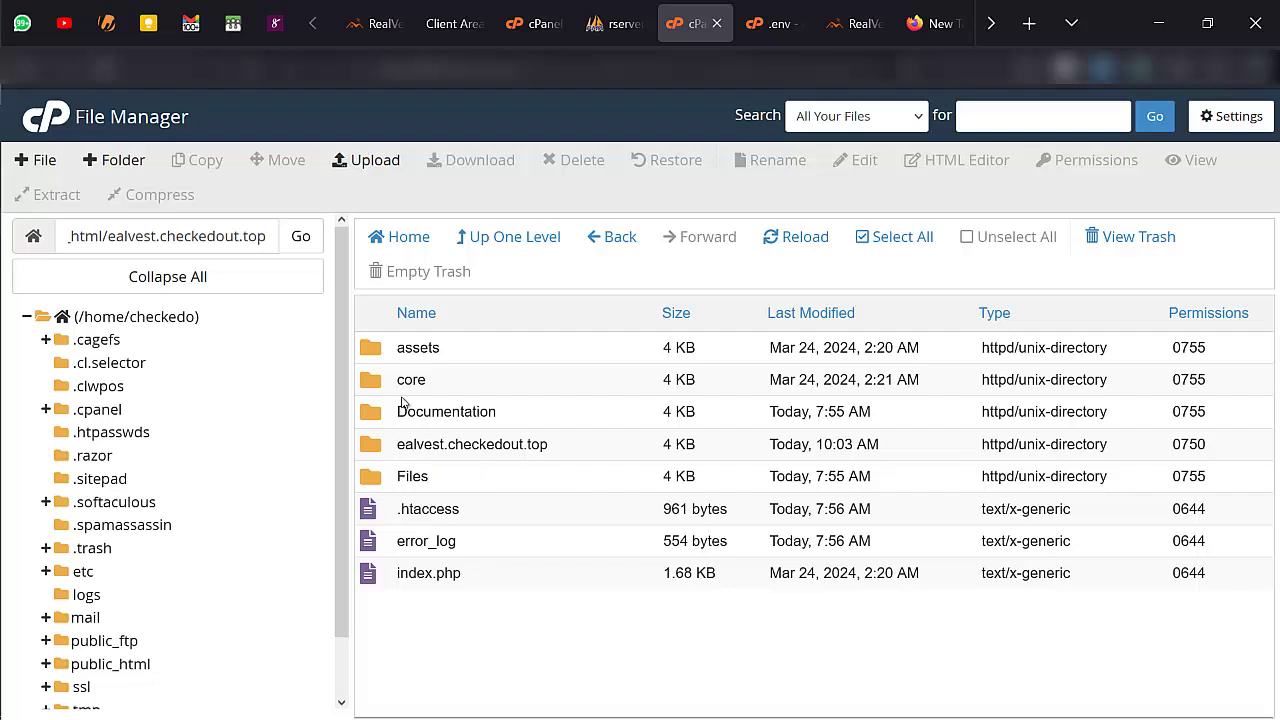
Check the PHP version options for ealvest.checkedout.top in MultiPHP Manager, leaving them unchanged.
left_click(520, 10)
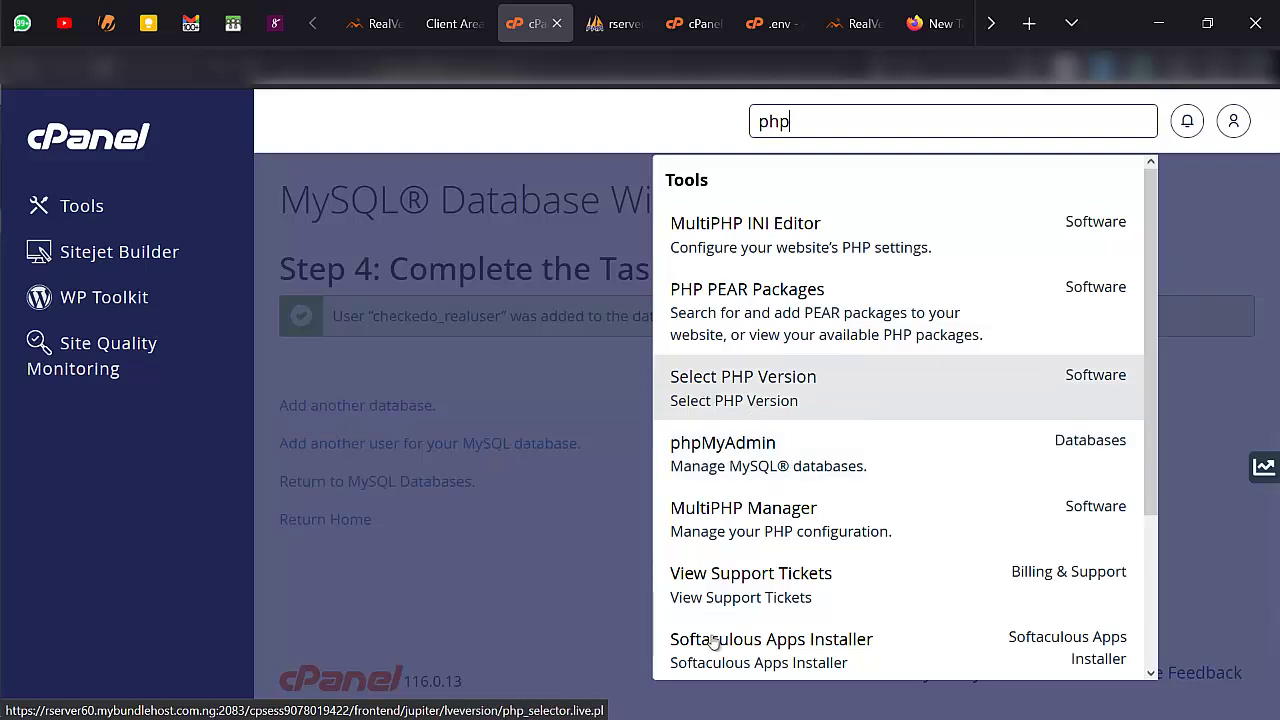
left_click(747, 527)
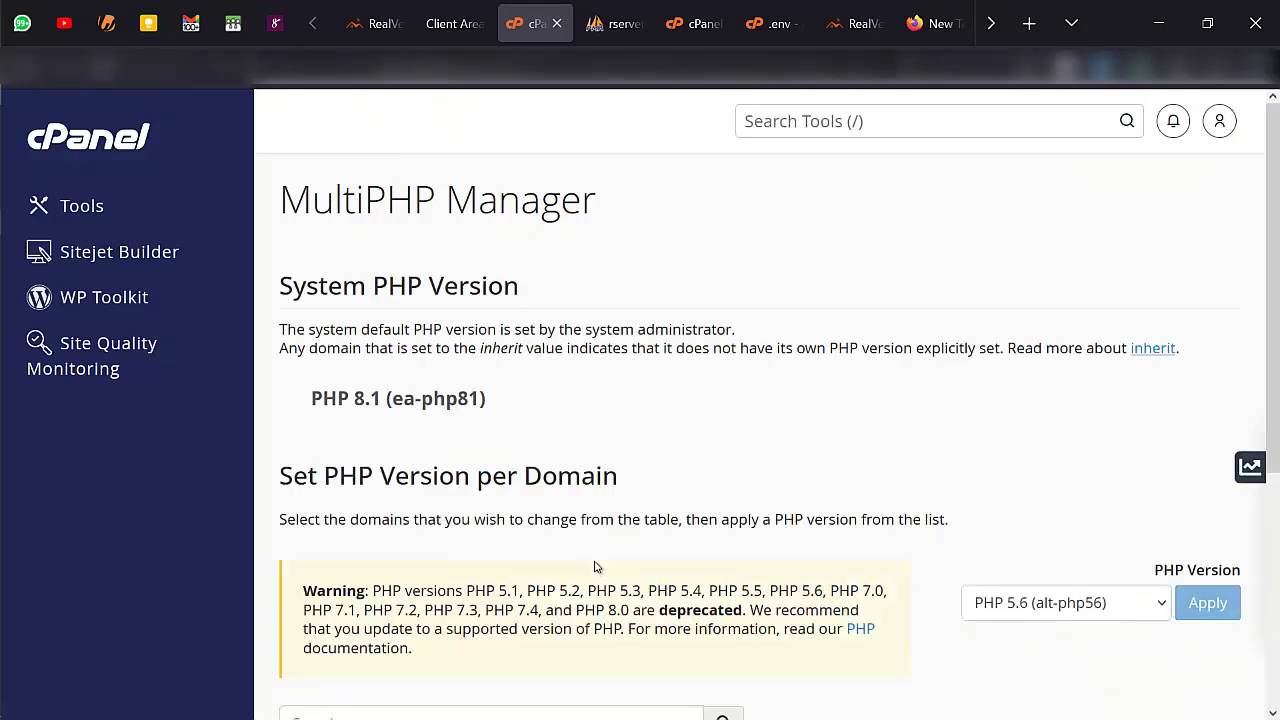
scroll(594, 568, "down", 2)
scroll(505, 285, "down", 2)
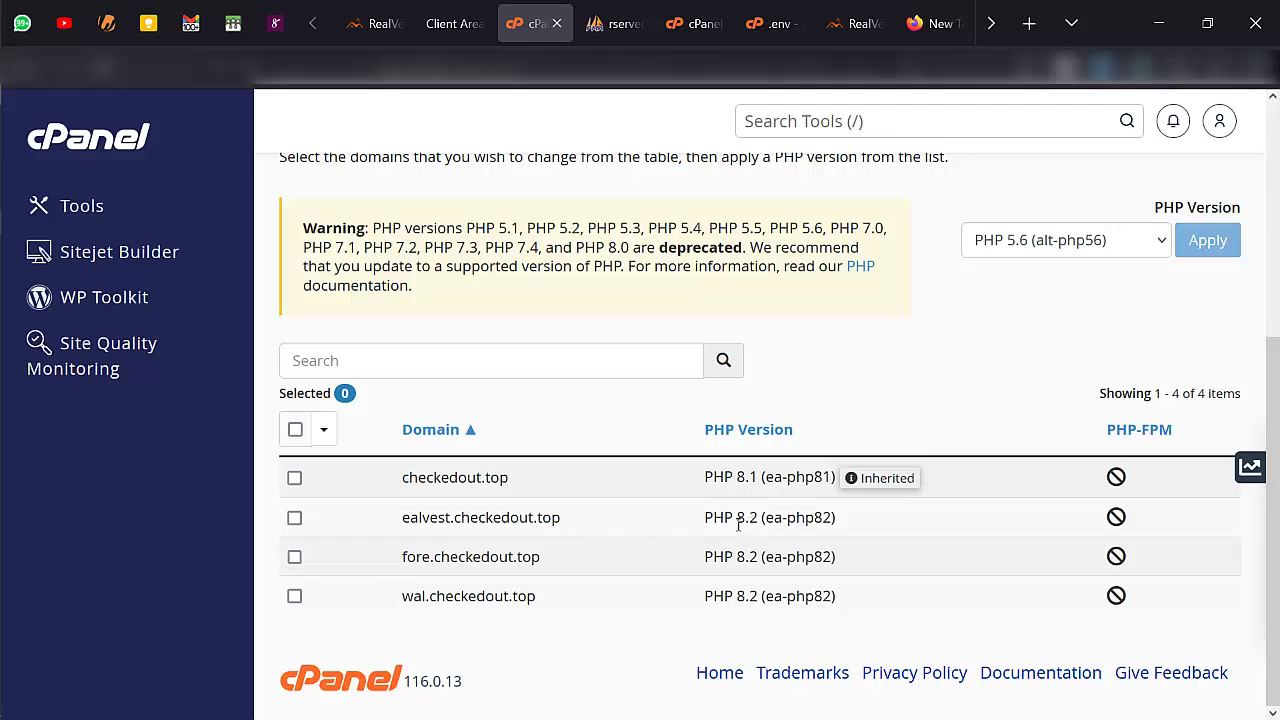
left_click(294, 518)
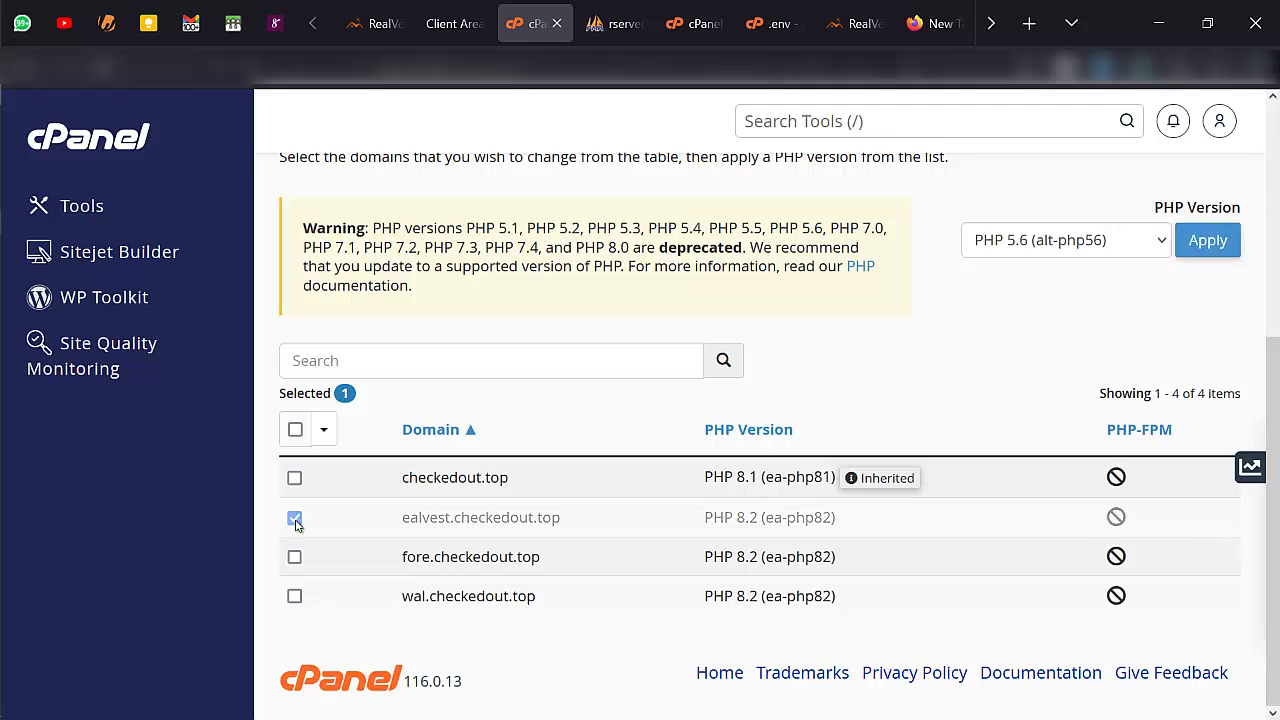
left_click(1145, 242)
scroll(1048, 532, "down", 5)
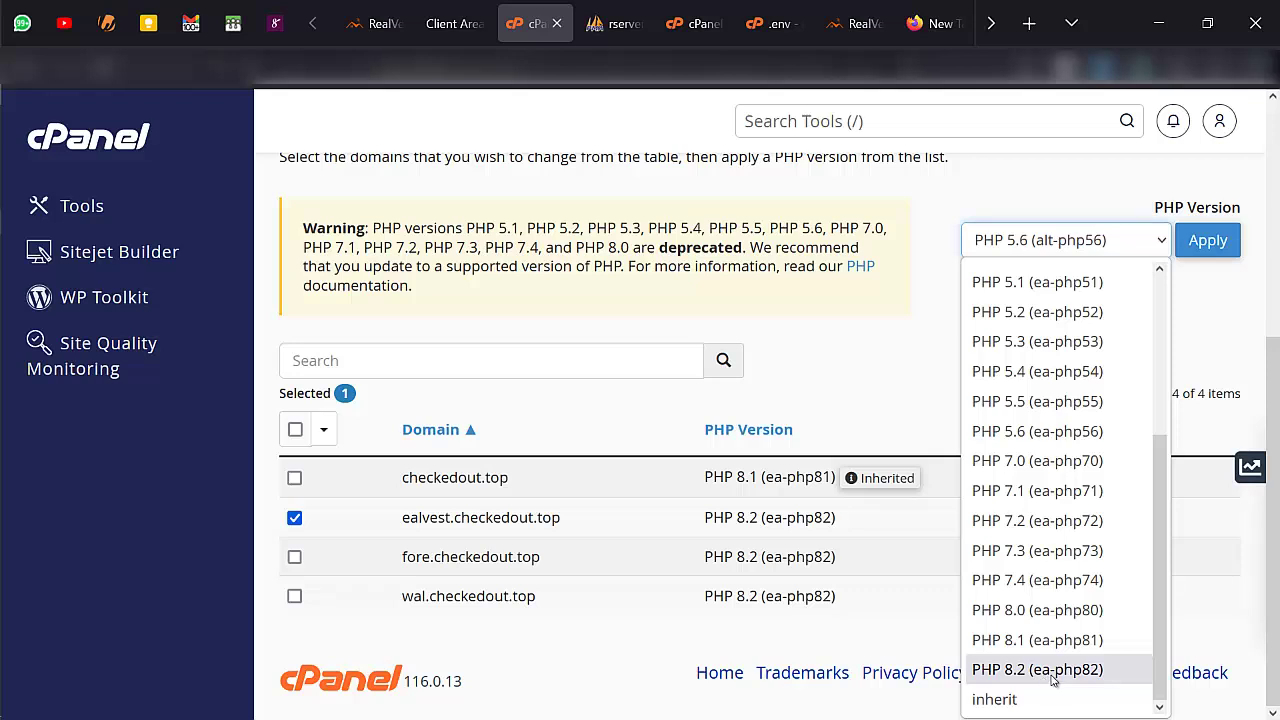
scroll(1058, 668, "up", 3)
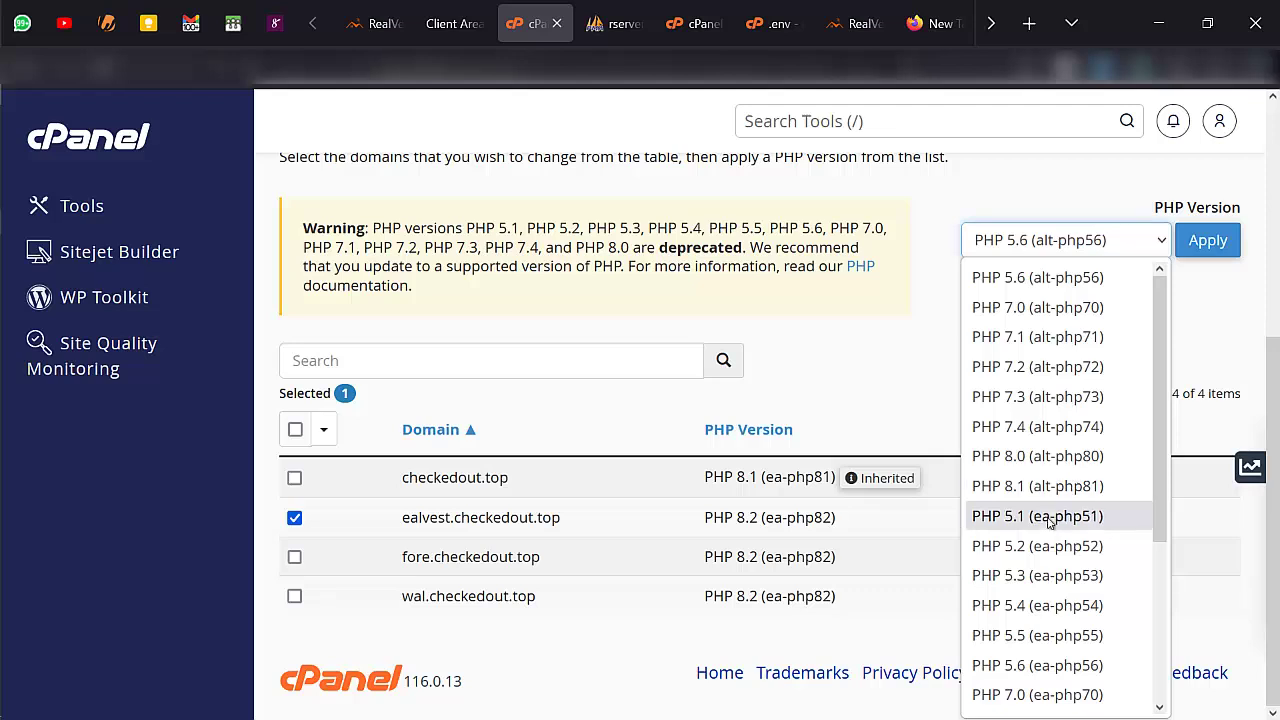
scroll(996, 568, "down", 3)
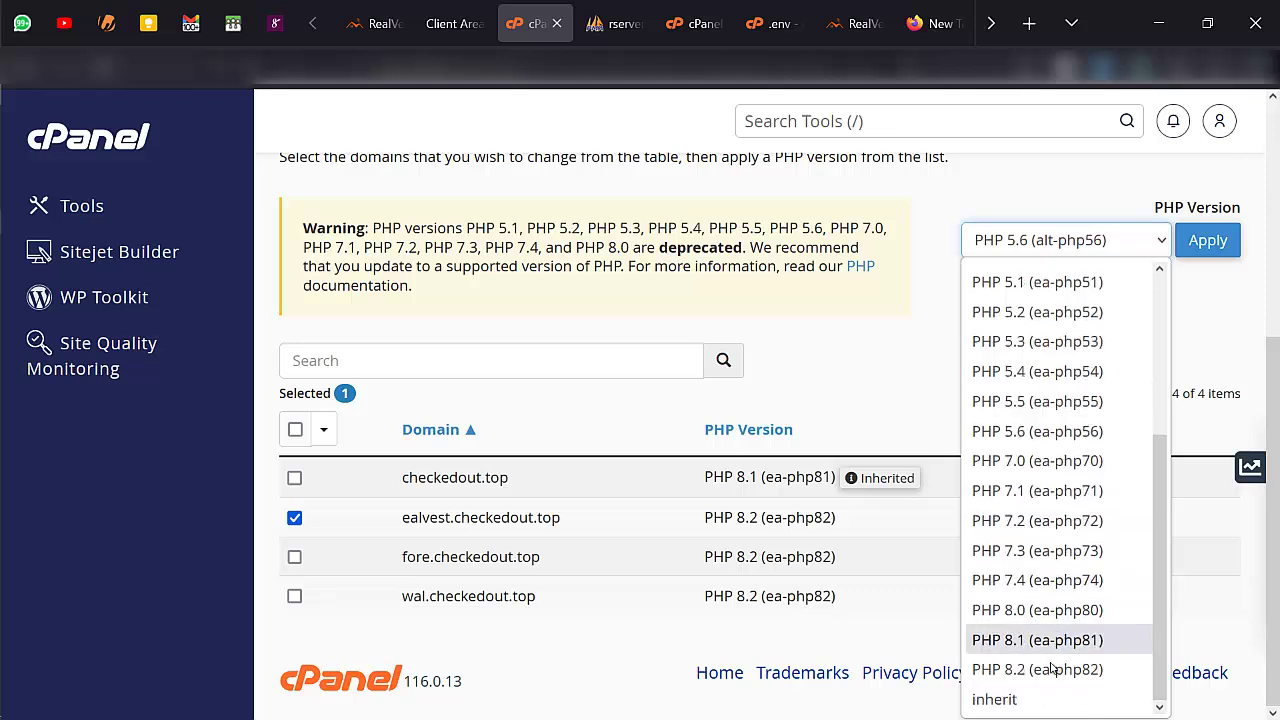
left_click(1211, 297)
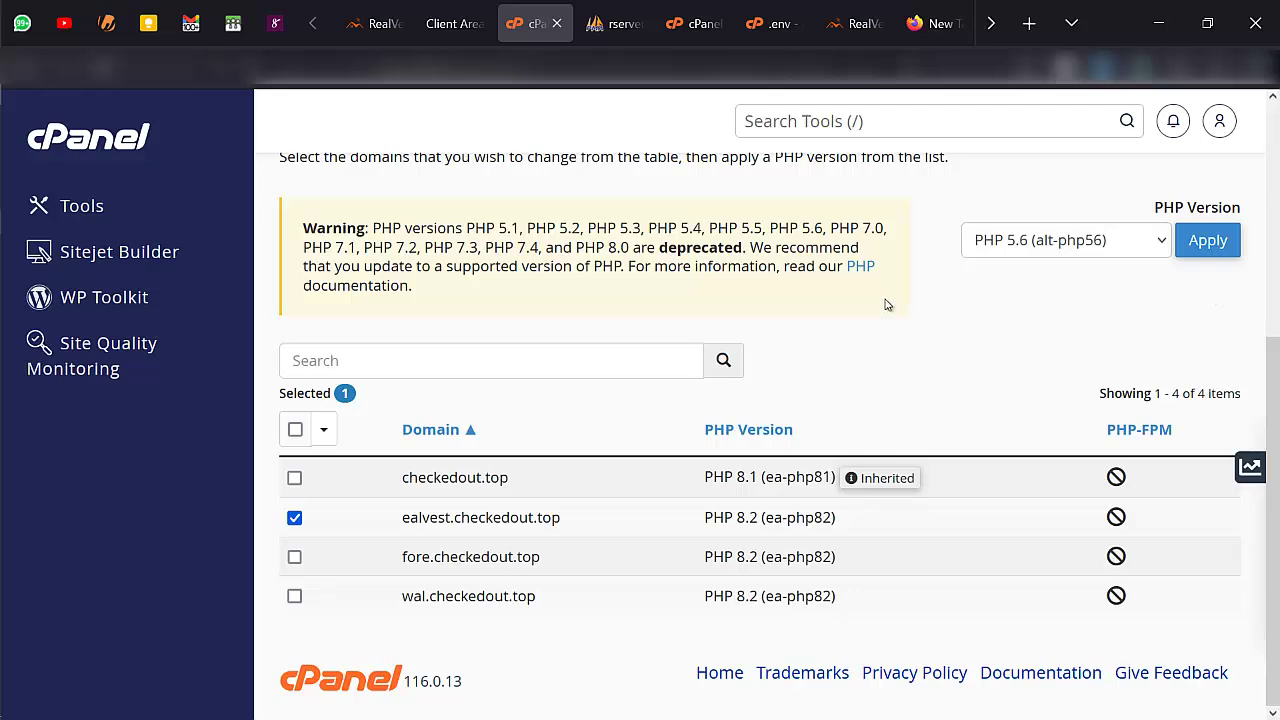
left_click(765, 22)
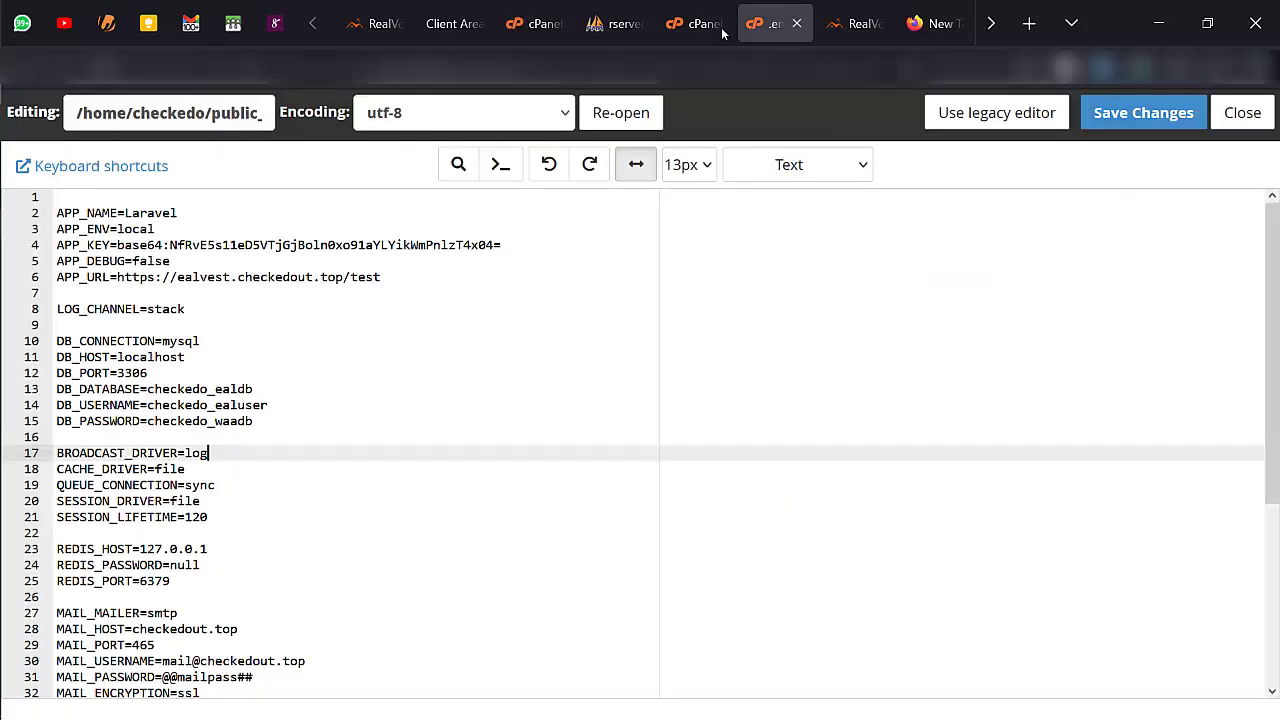
Close the outdated .env editor and open core/.env in the File Manager text editor.
left_click(694, 22)
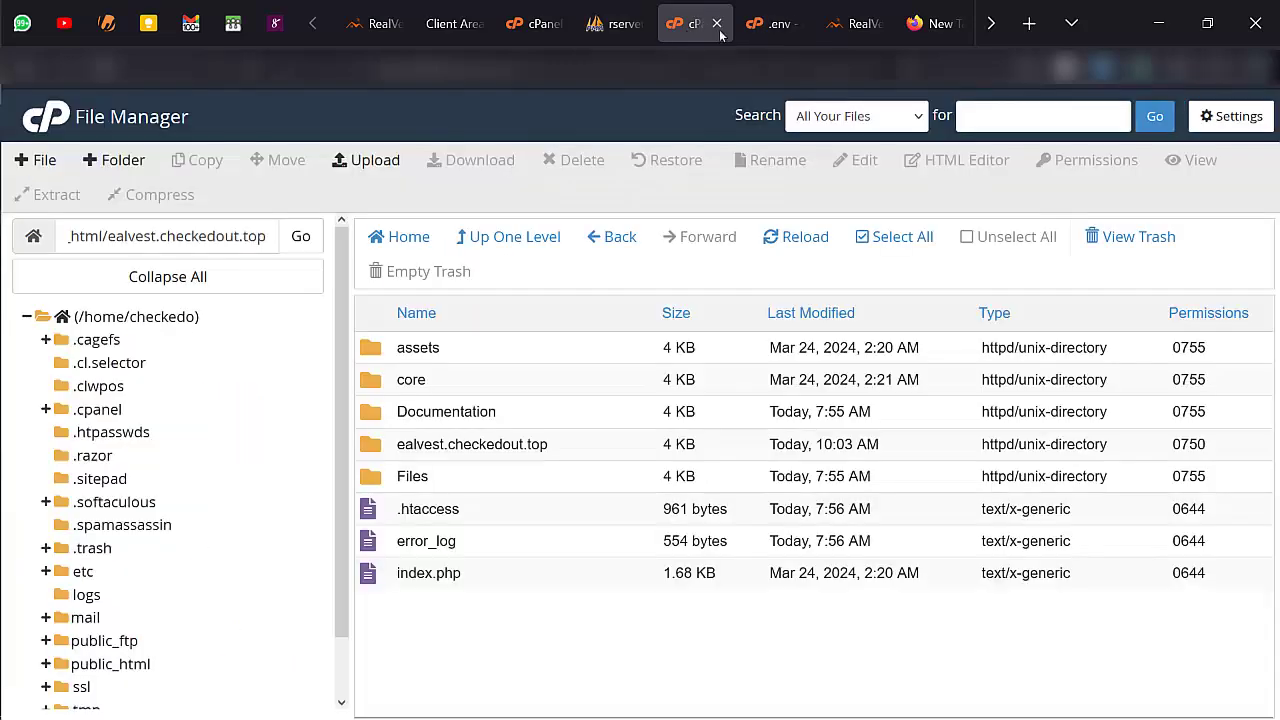
left_click(776, 22)
left_click(796, 23)
left_click(694, 23)
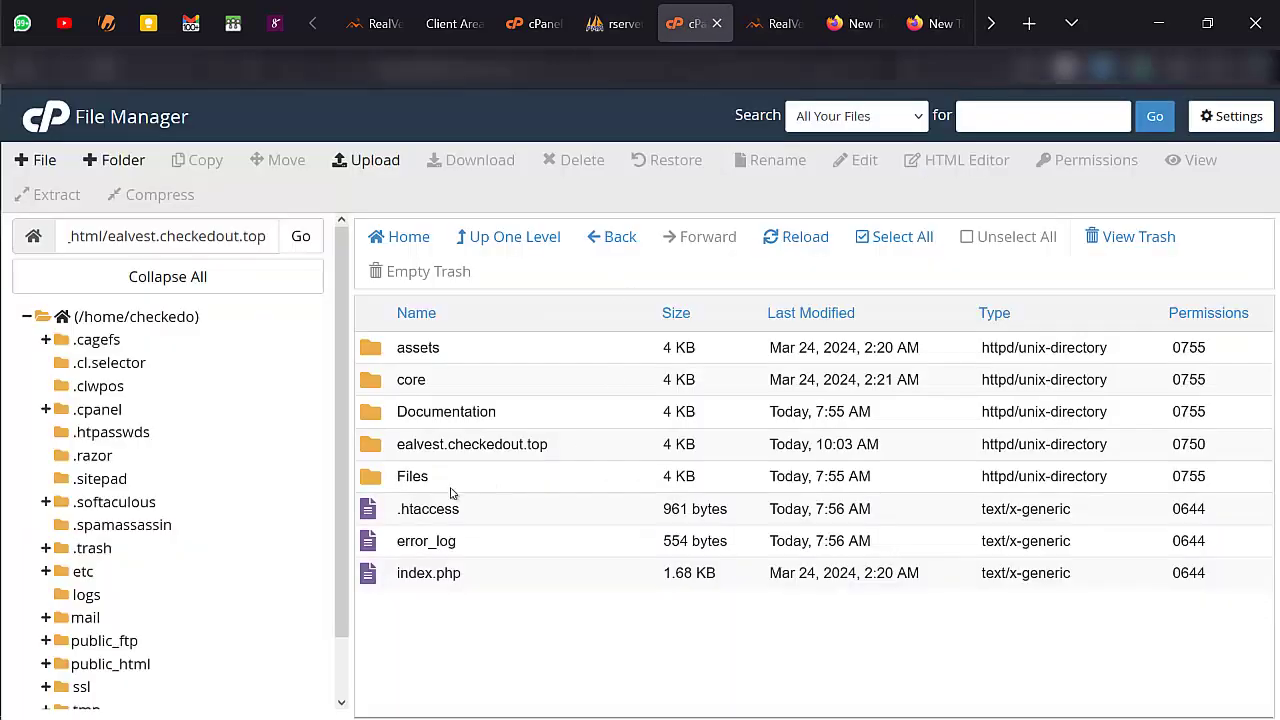
double_click(461, 384)
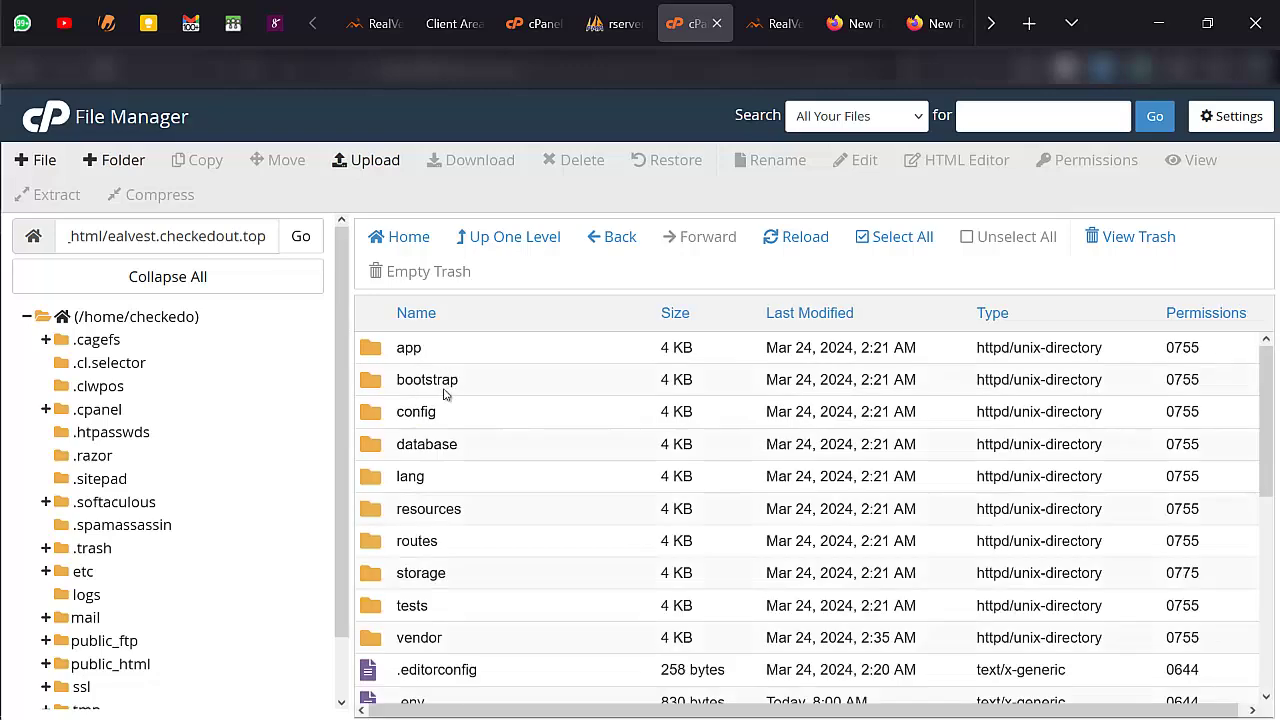
scroll(471, 477, "down", 5)
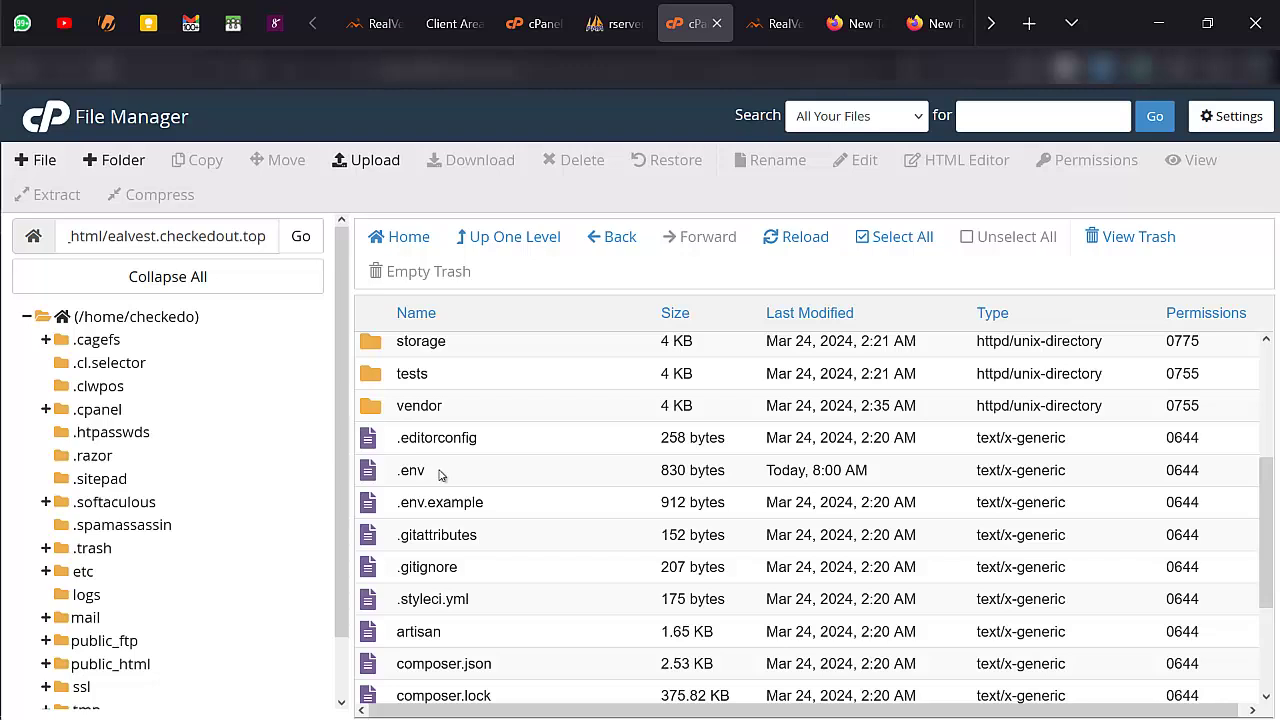
right_click(440, 474)
left_click(482, 503)
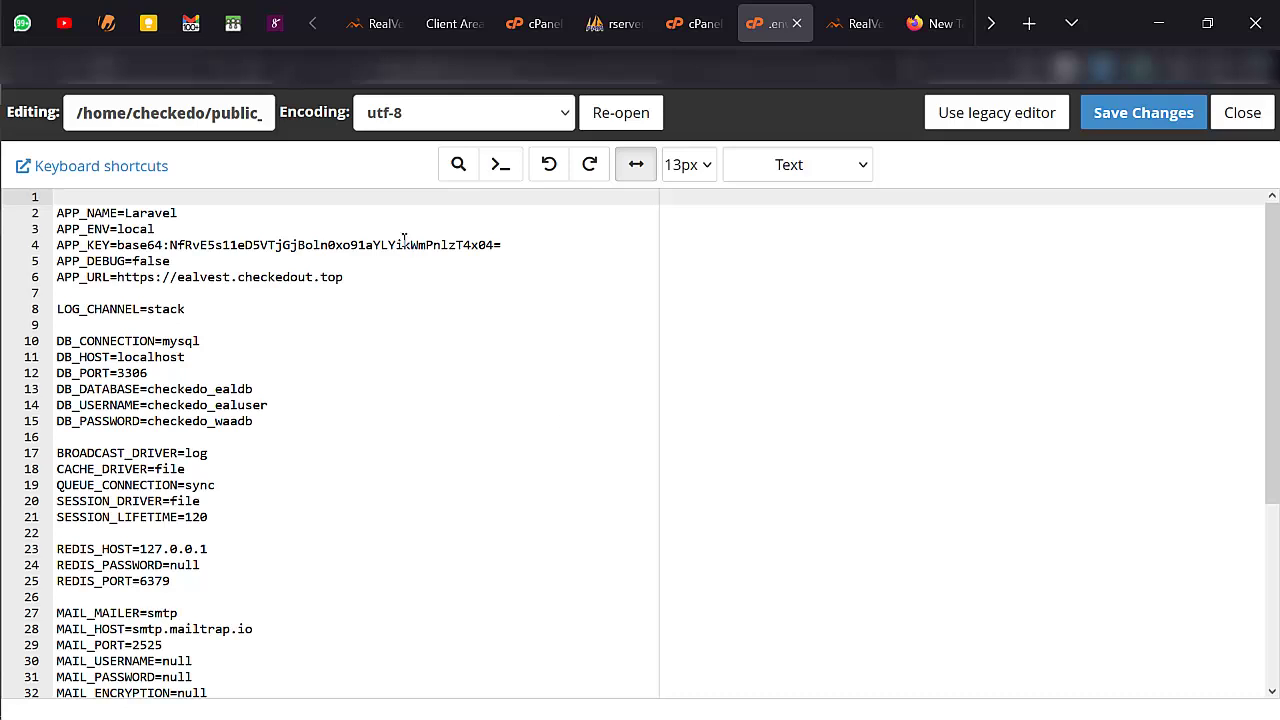
left_click(398, 277)
type("/")
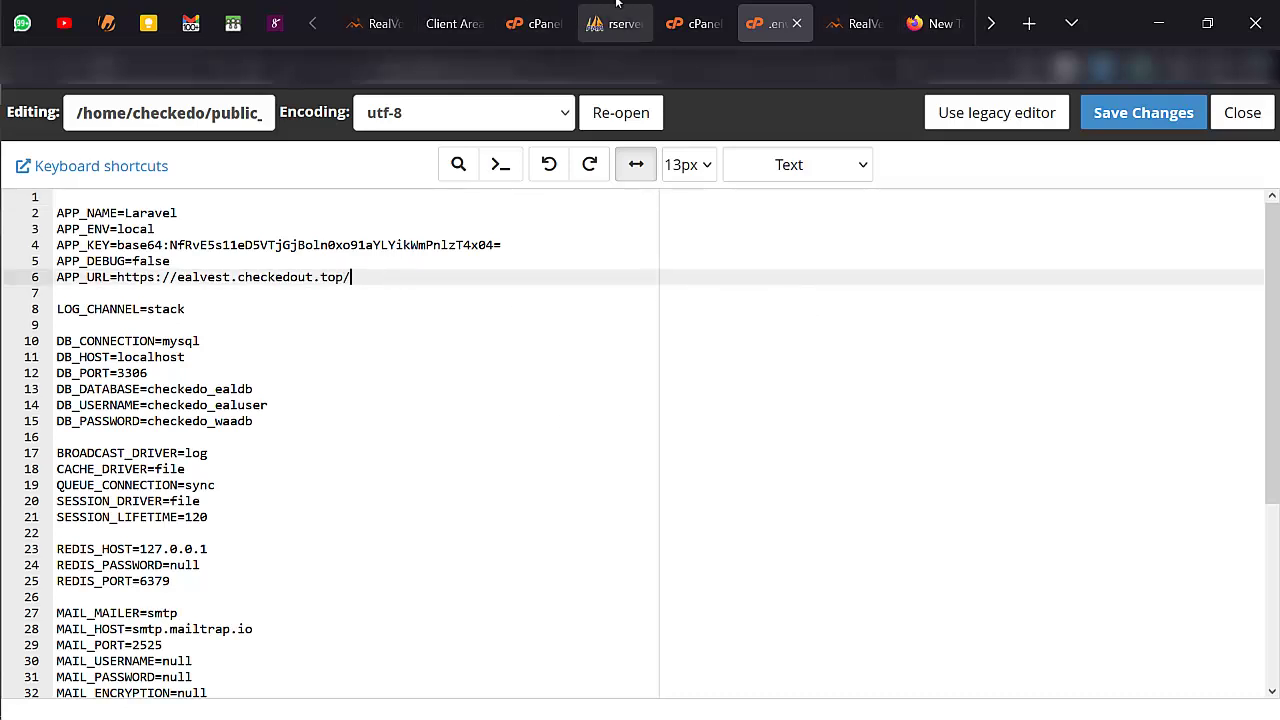
left_click(700, 23)
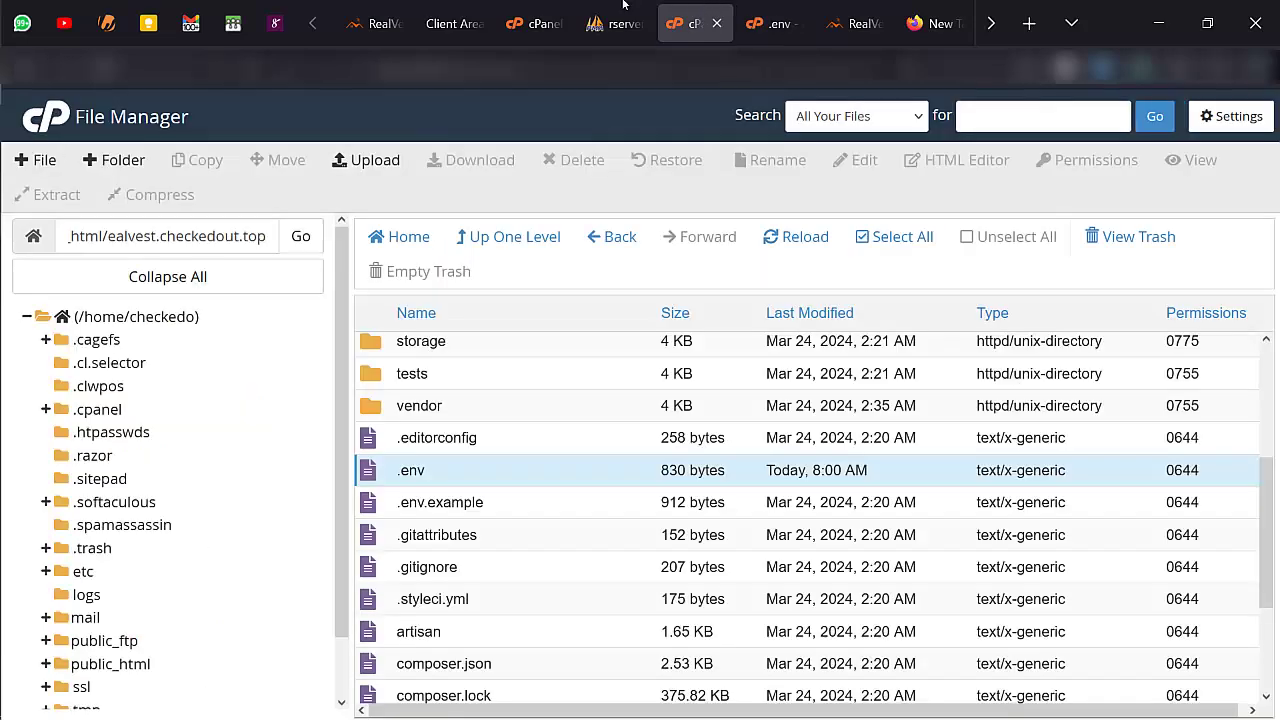
left_click(350, 24)
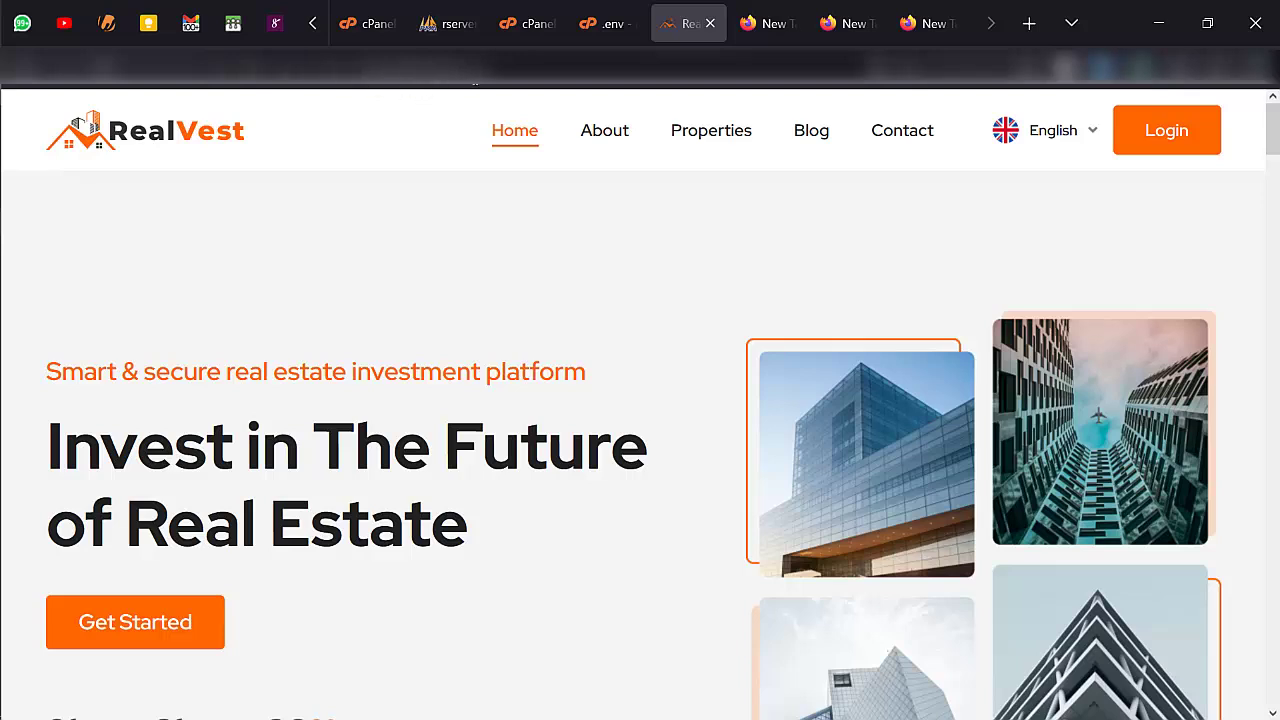
left_click(476, 72)
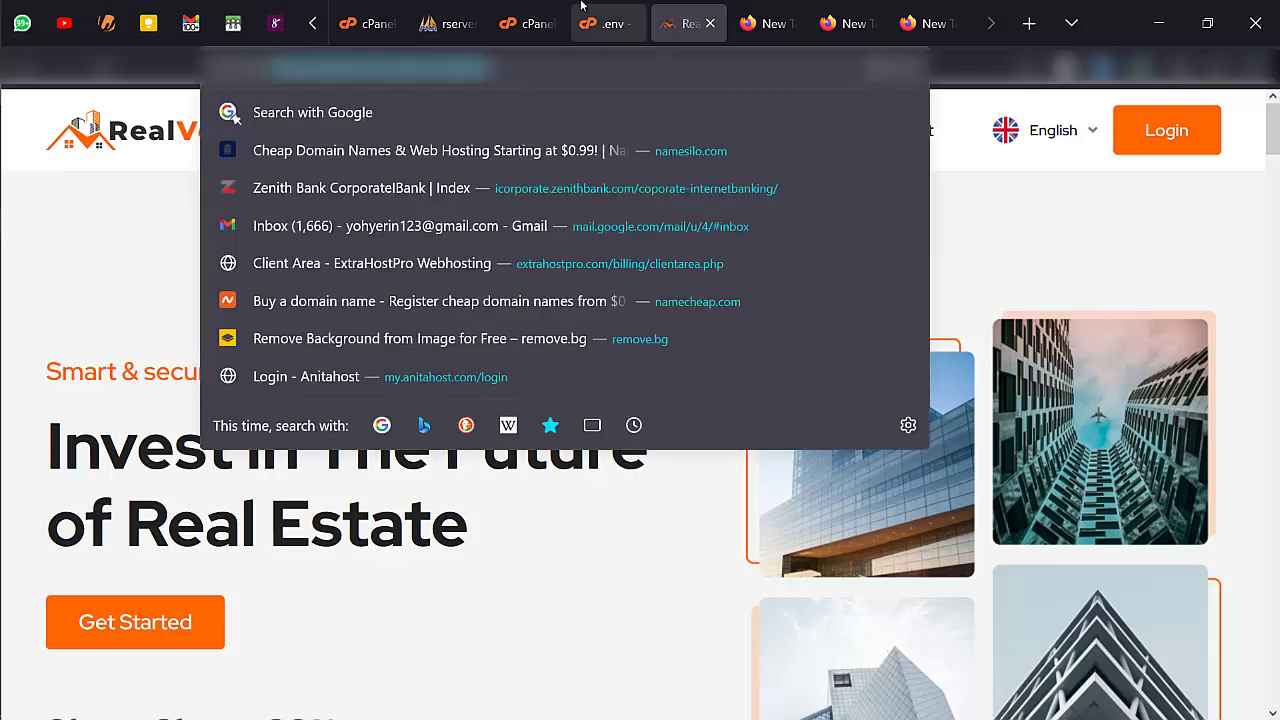
left_click(607, 23)
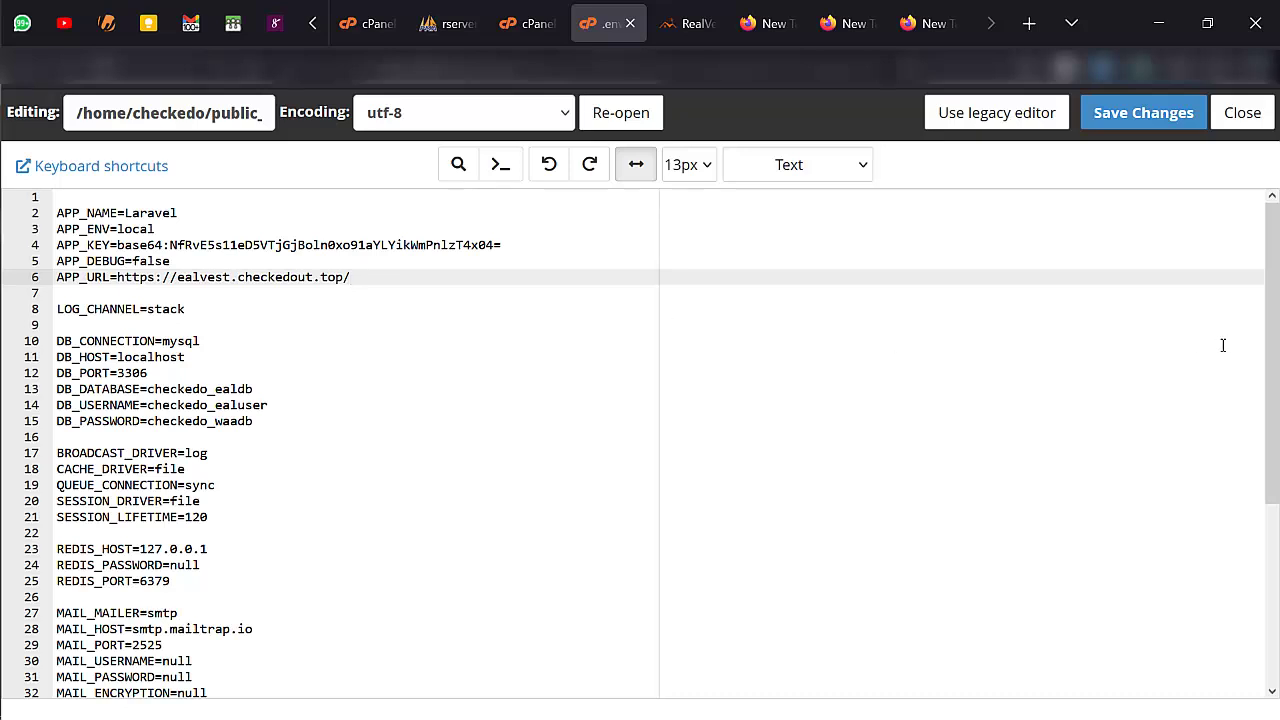
key("ctrl+shift+Left")
key("ctrl+shift+Left")
key("ctrl+shift+Left")
key("ctrl+shift+Left")
key("ctrl+shift+Left")
key("ctrl+shift+Left")
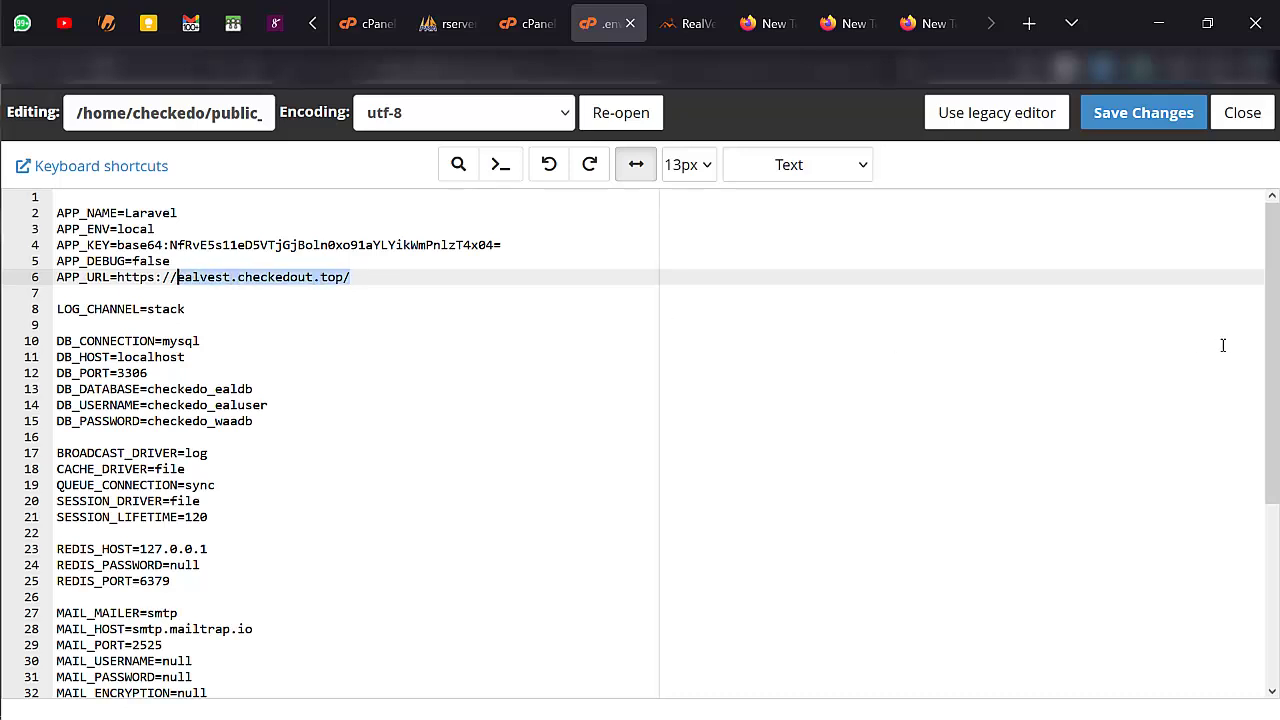
key("ctrl+shift+Left")
key("ctrl+shift+Left")
type("https://ealvest.checkedout.top/test/")
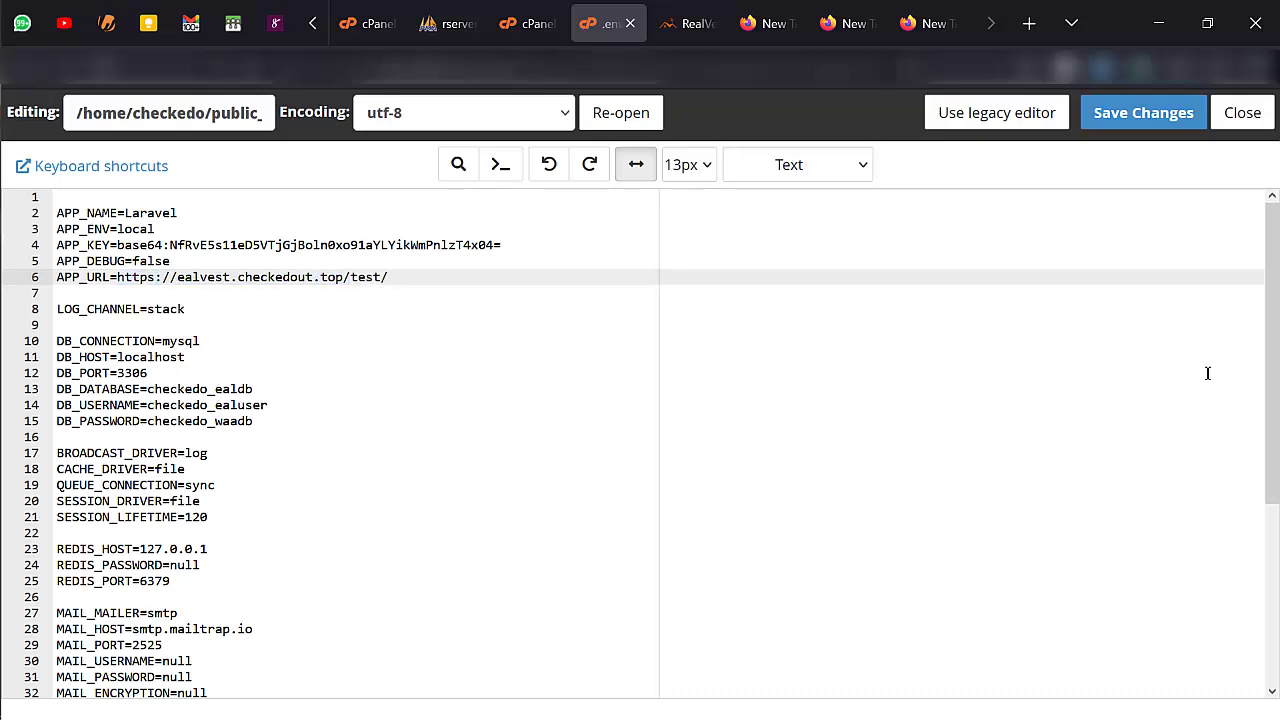
key("BackSpace")
scroll(1074, 389, "down", 3)
scroll(1006, 390, "up", 3)
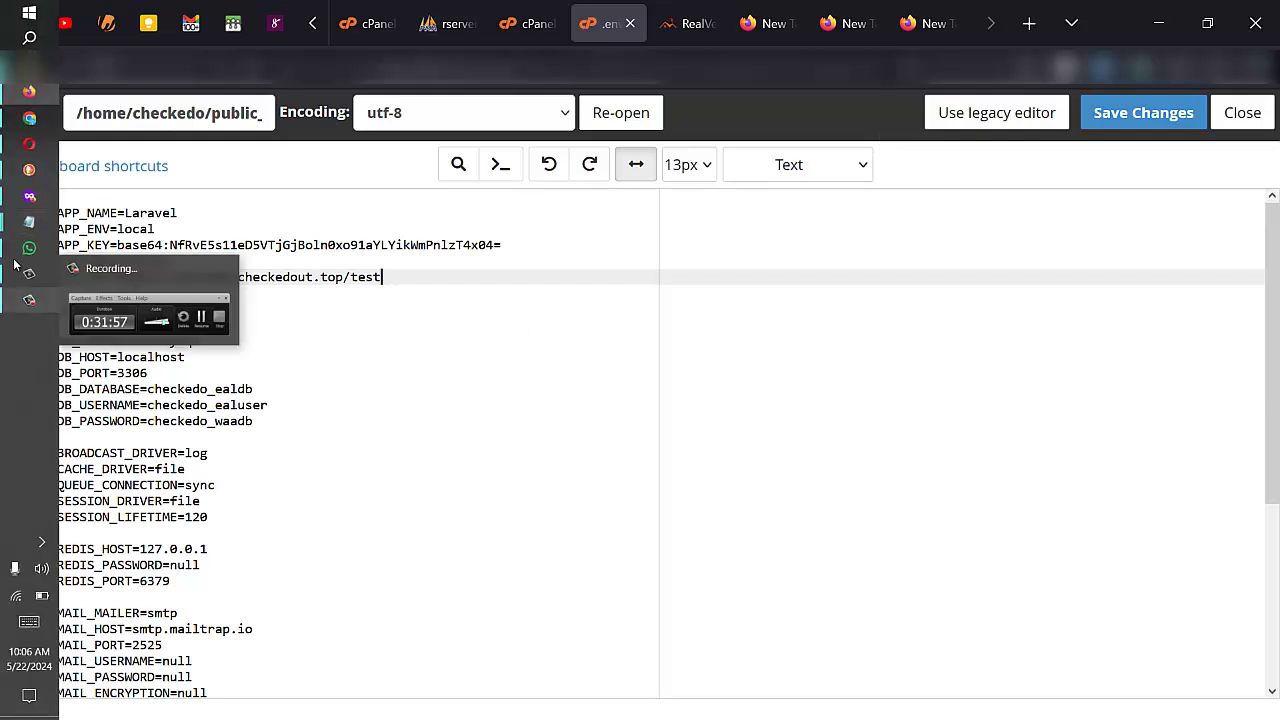
mouse_move(33, 219)
left_click(150, 180)
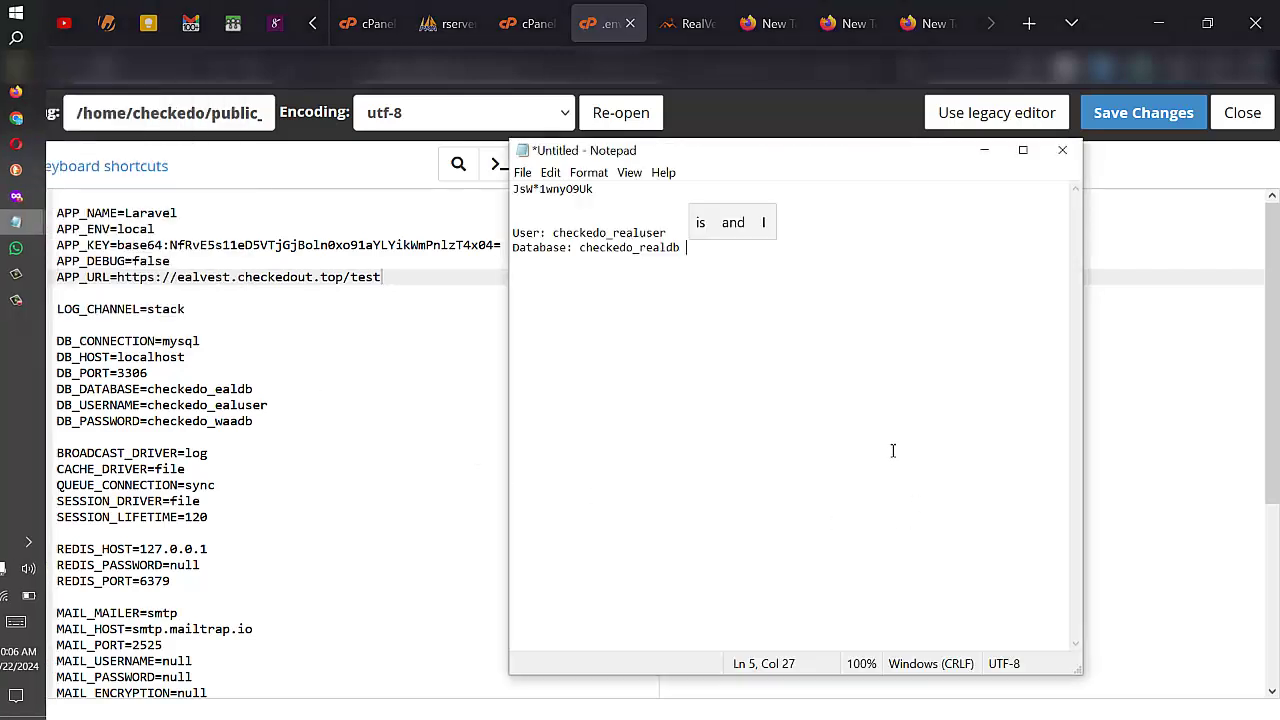
left_click_drag(598, 189, 514, 189)
key("ctrl+c")
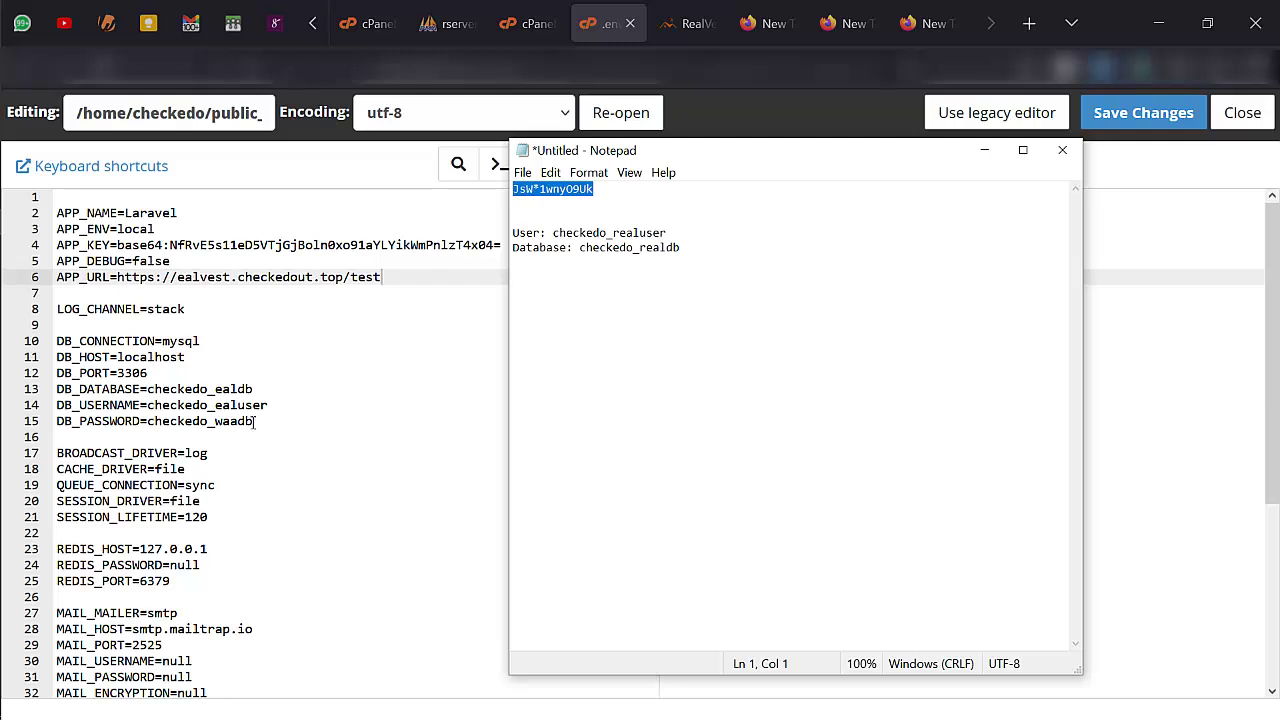
left_click_drag(260, 422, 142, 422)
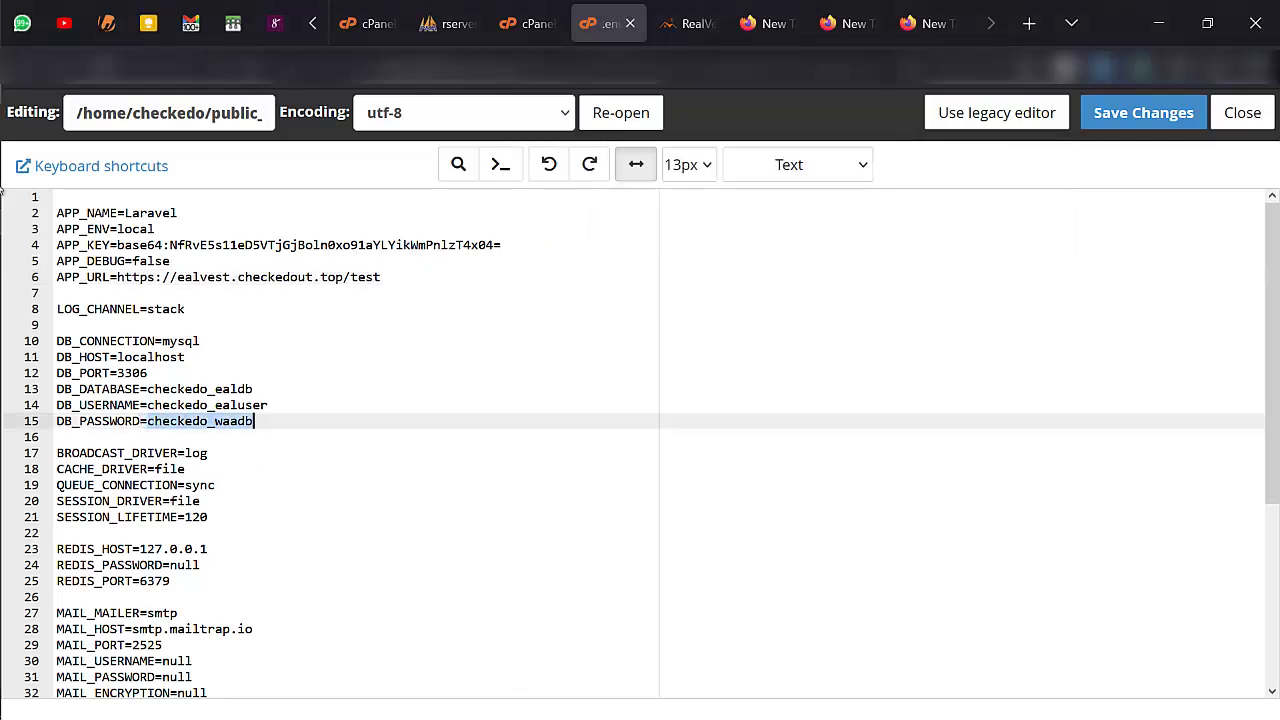
mouse_move(27, 222)
left_click(133, 305)
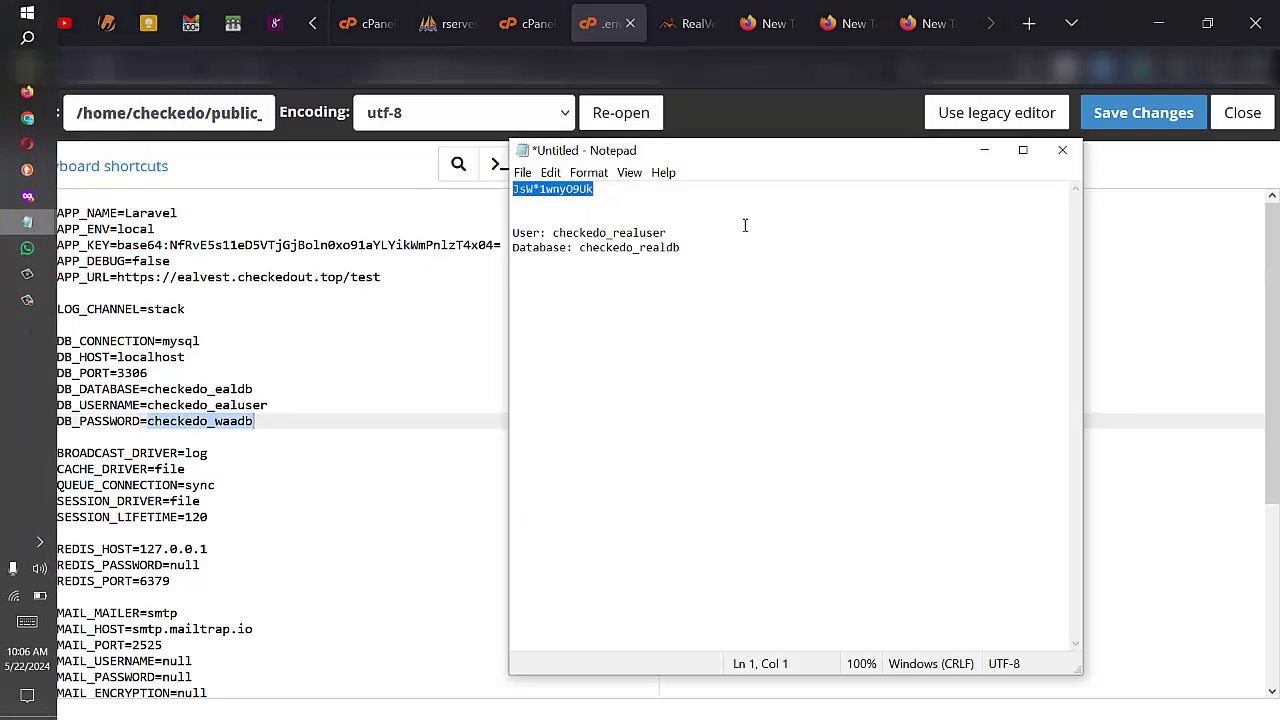
left_click(367, 371)
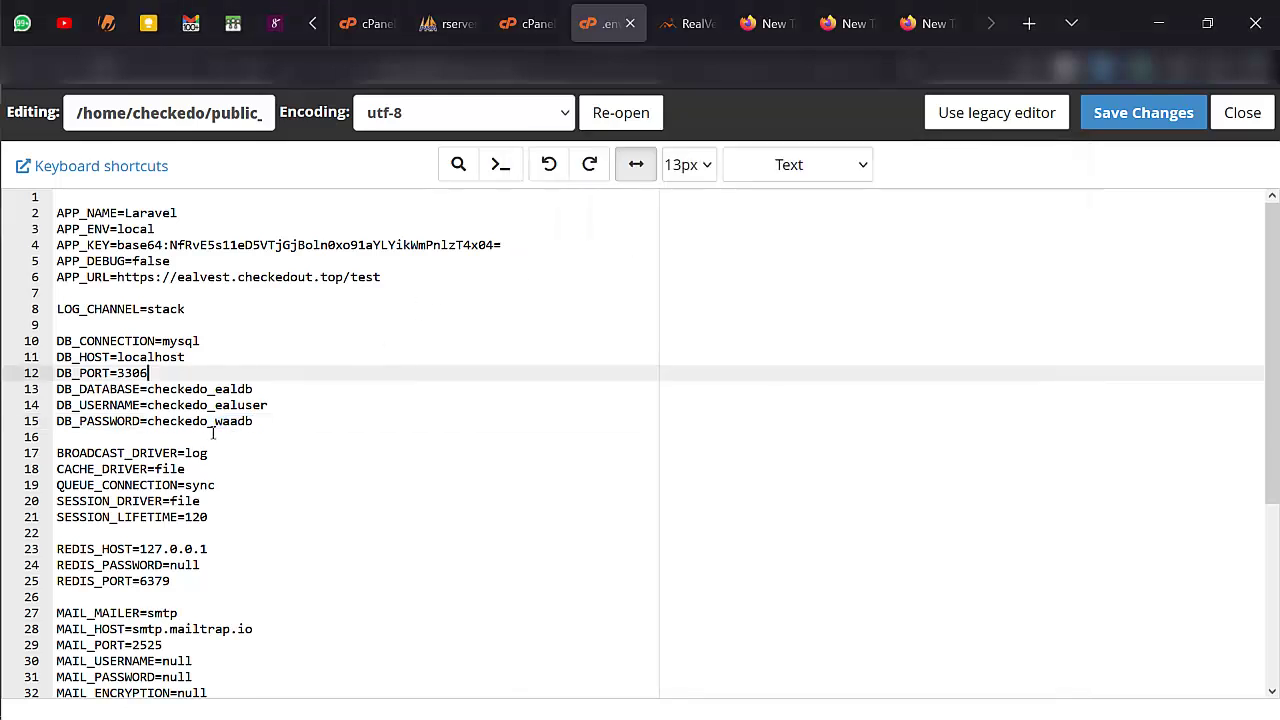
double_click(215, 421)
key("ctrl+v")
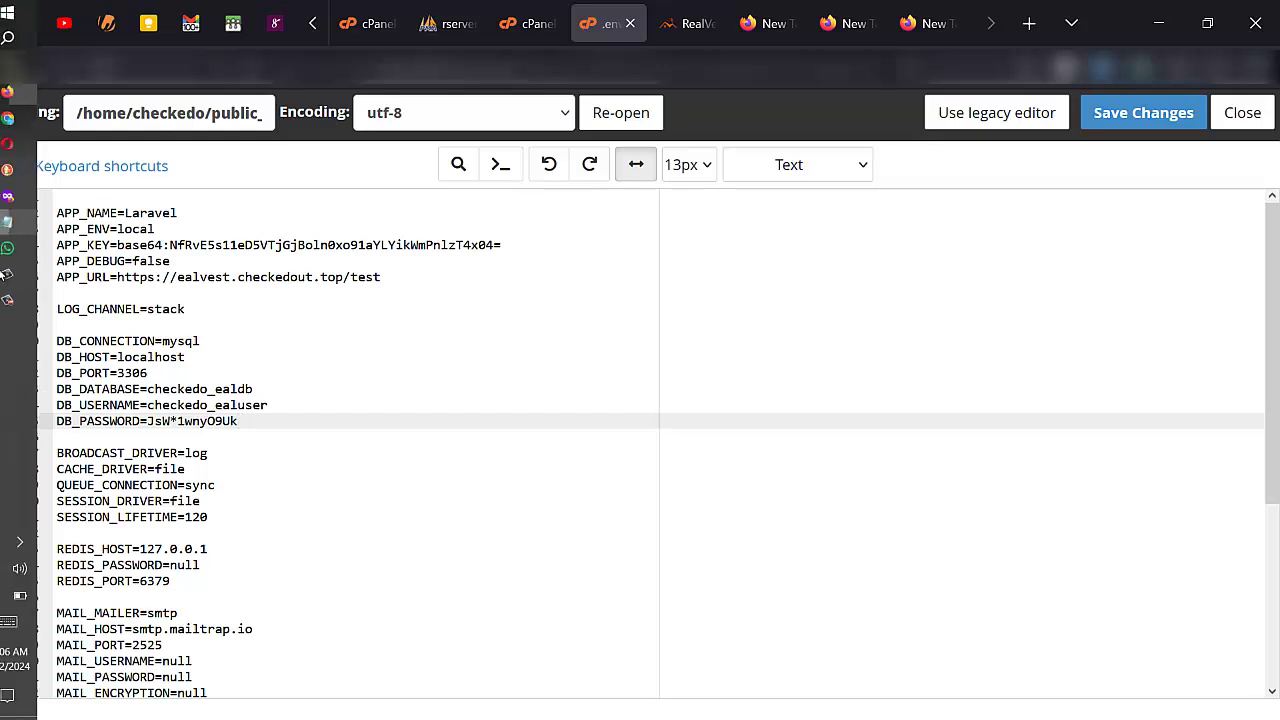
mouse_move(27, 221)
mouse_move(29, 247)
left_click(129, 290)
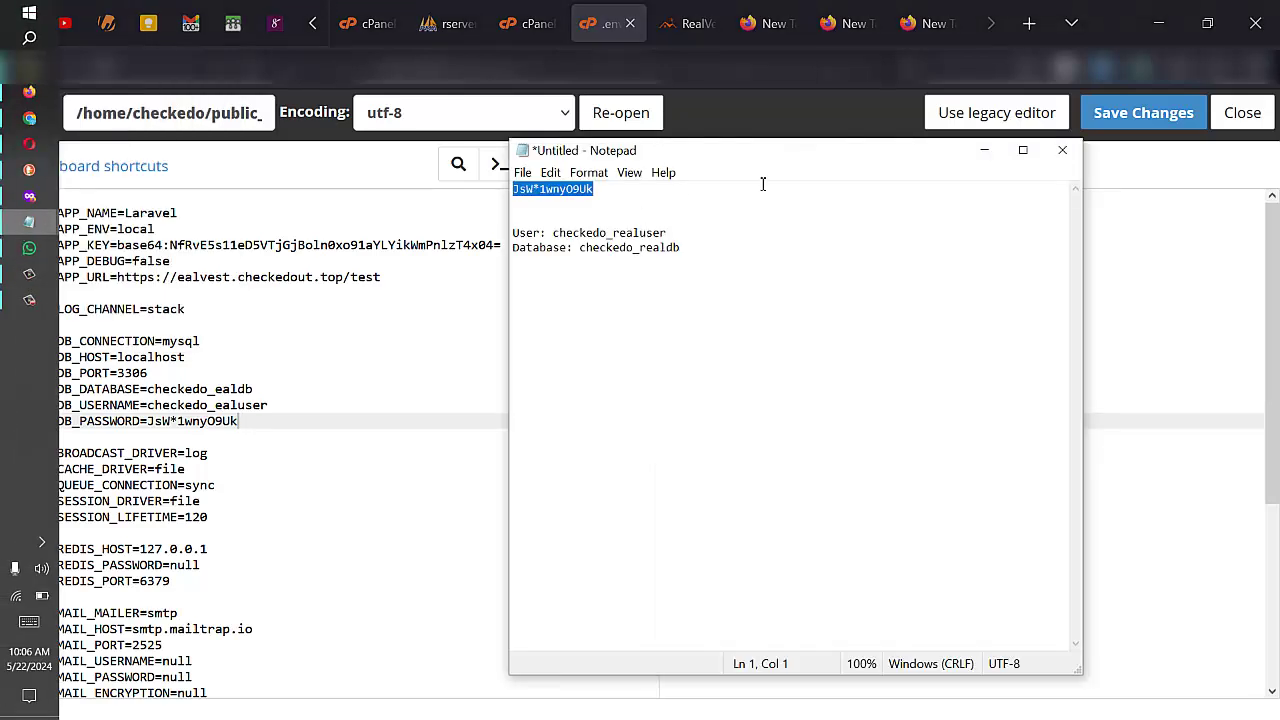
double_click(648, 232)
key("ctrl+c")
left_click(388, 330)
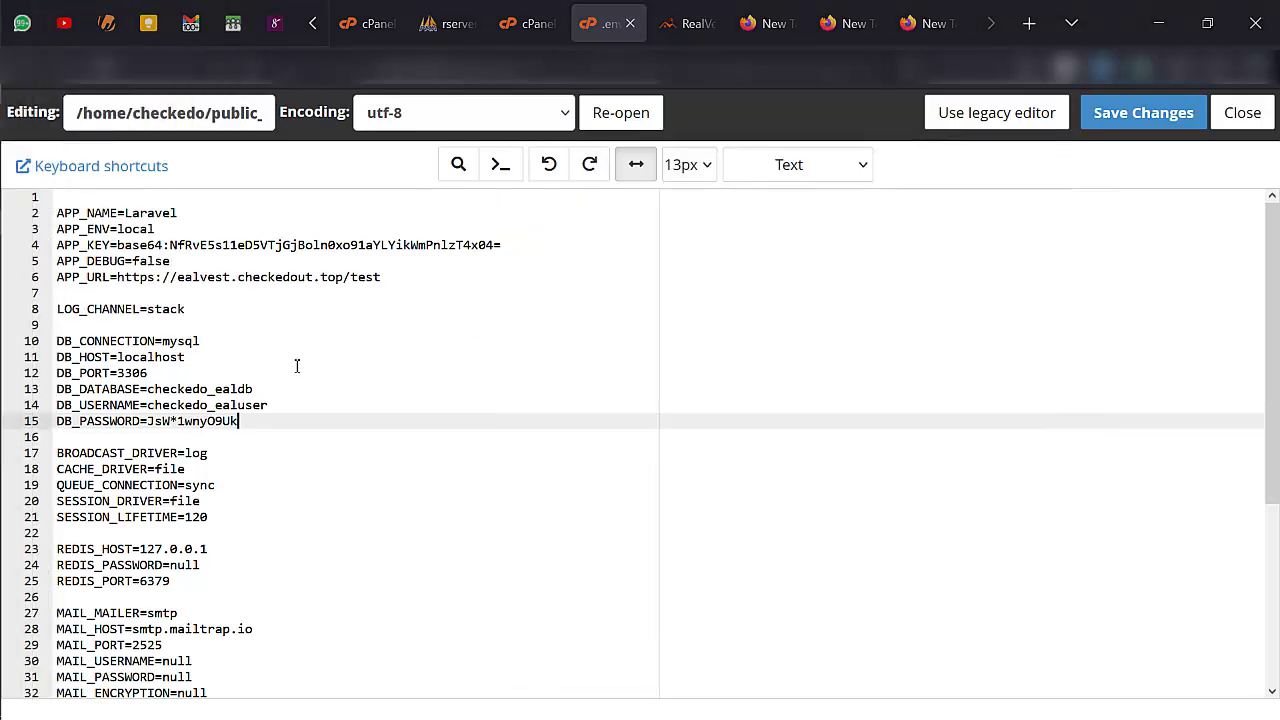
double_click(255, 403)
key("ctrl+v")
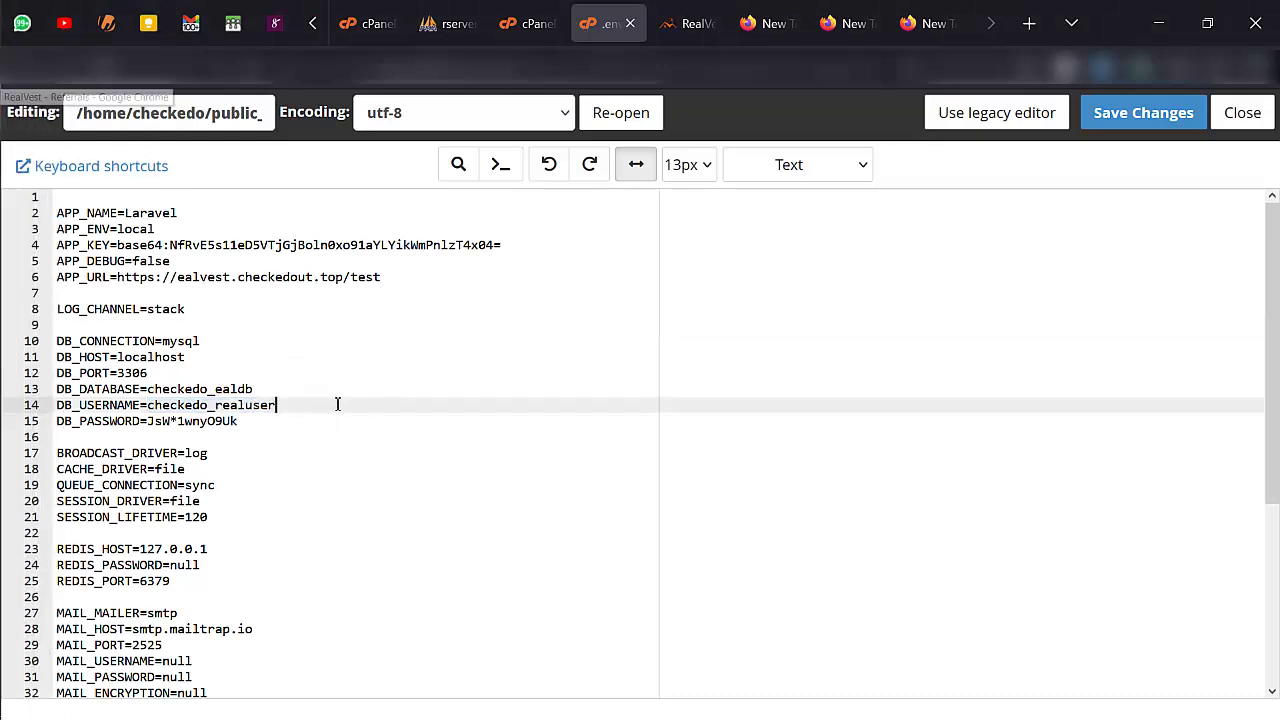
mouse_move(29, 221)
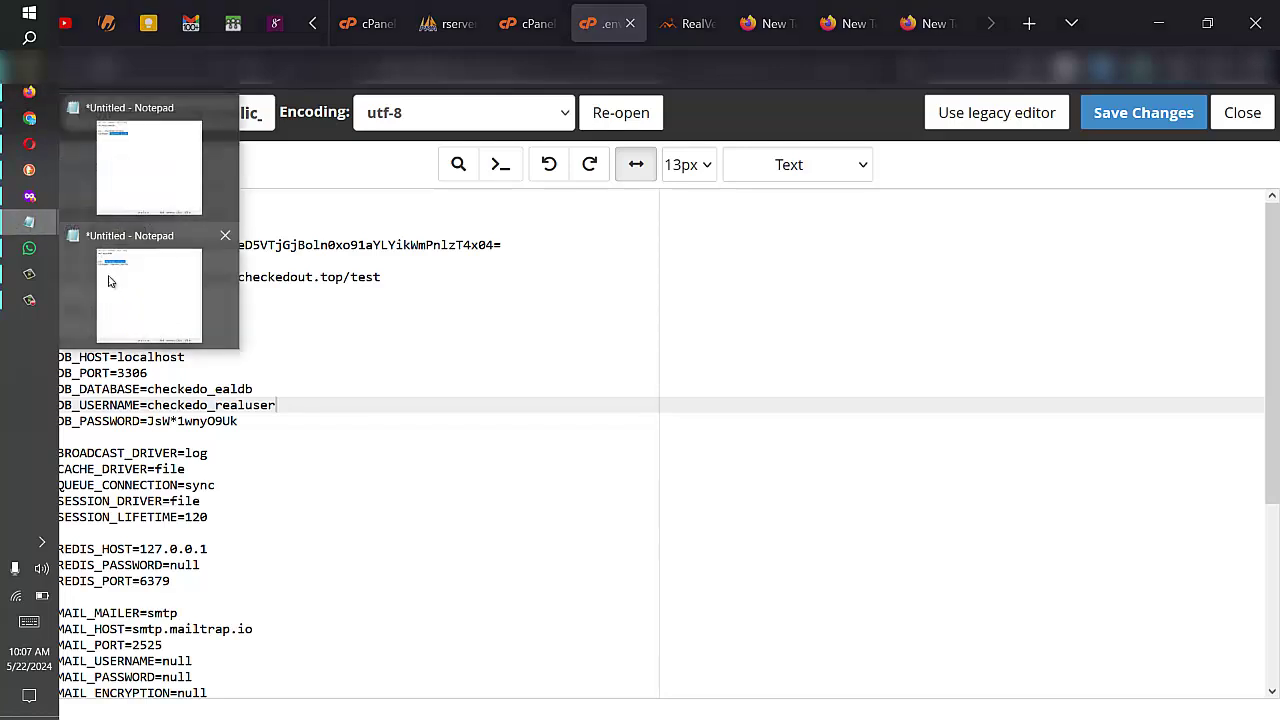
left_click(149, 302)
double_click(657, 248)
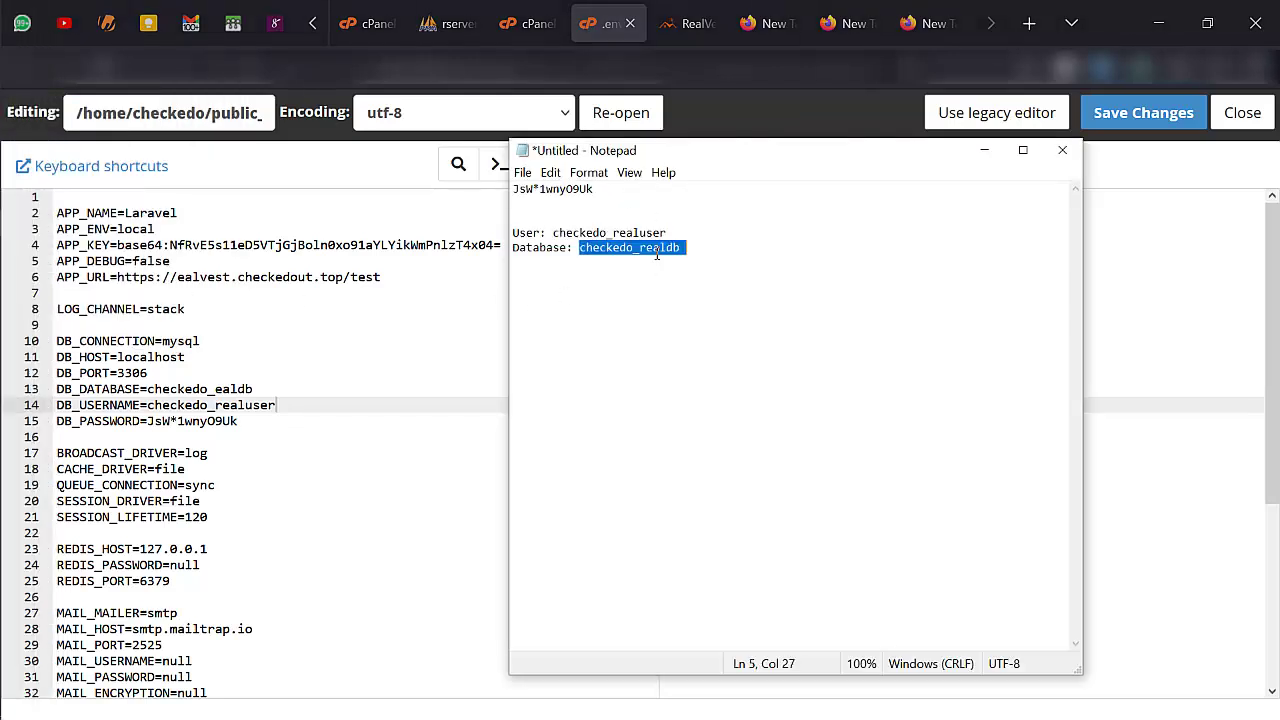
double_click(197, 390)
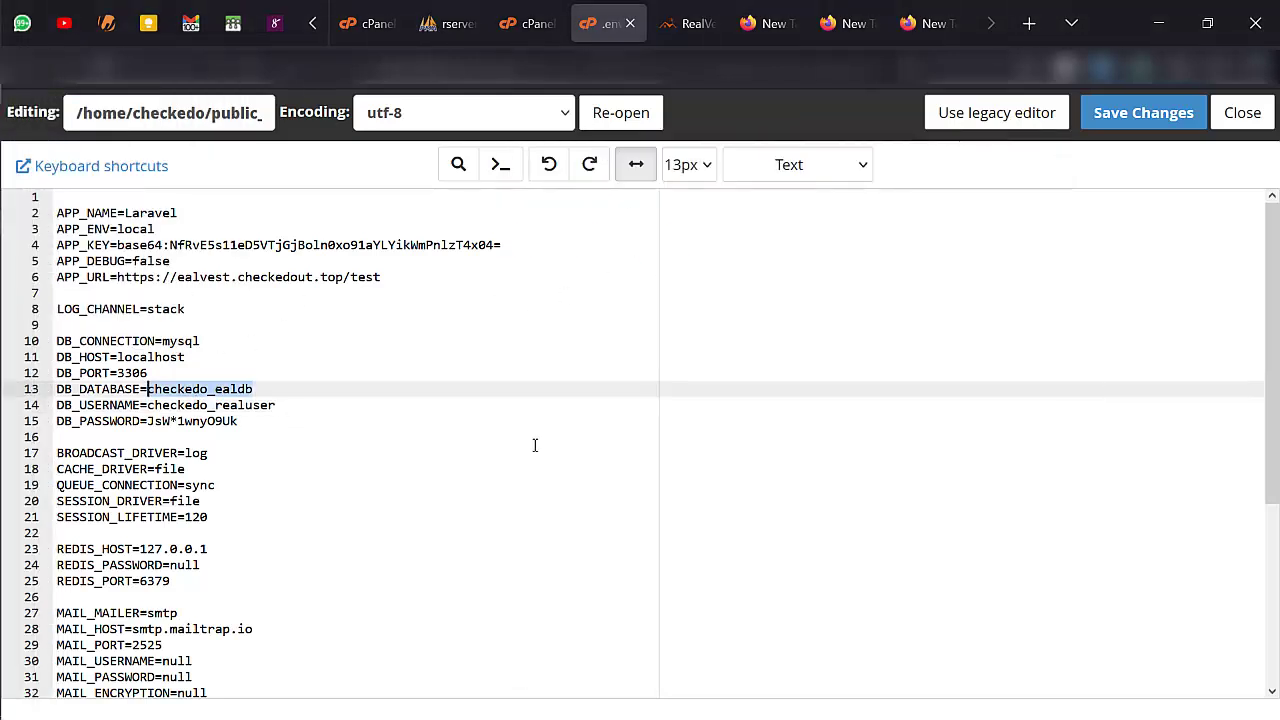
key("ctrl+v")
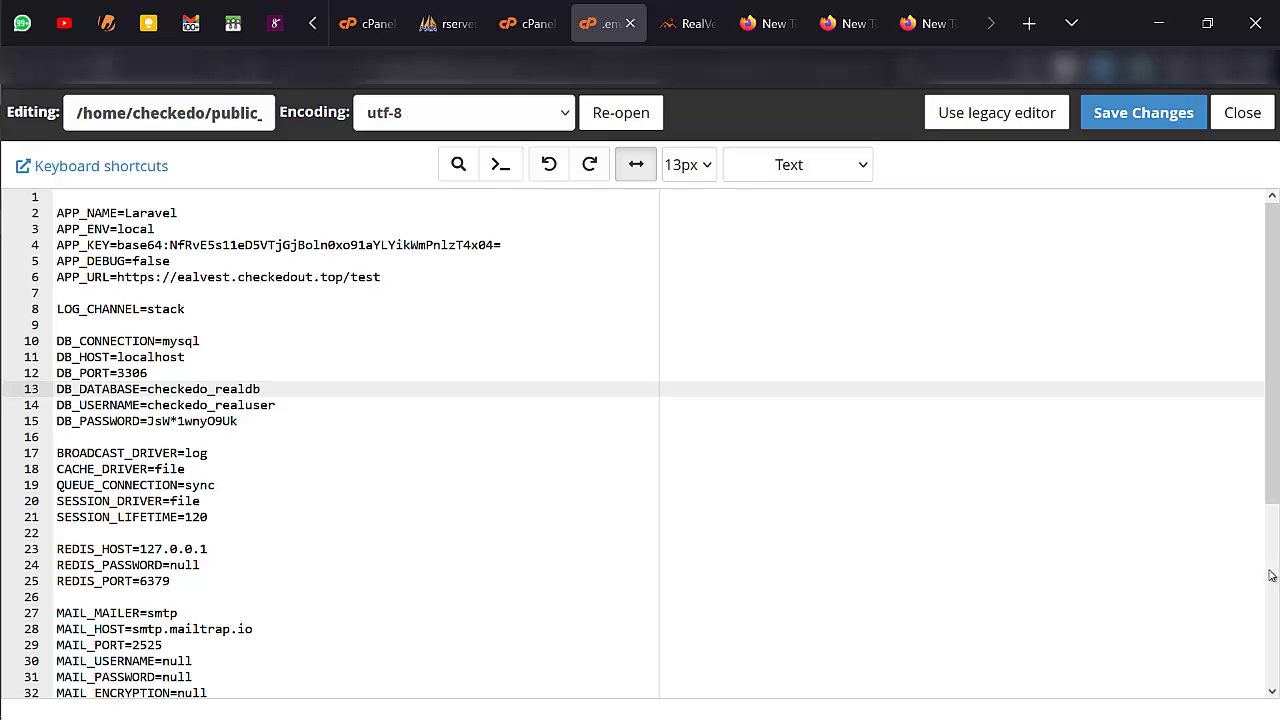
scroll(1249, 680, "down", 3)
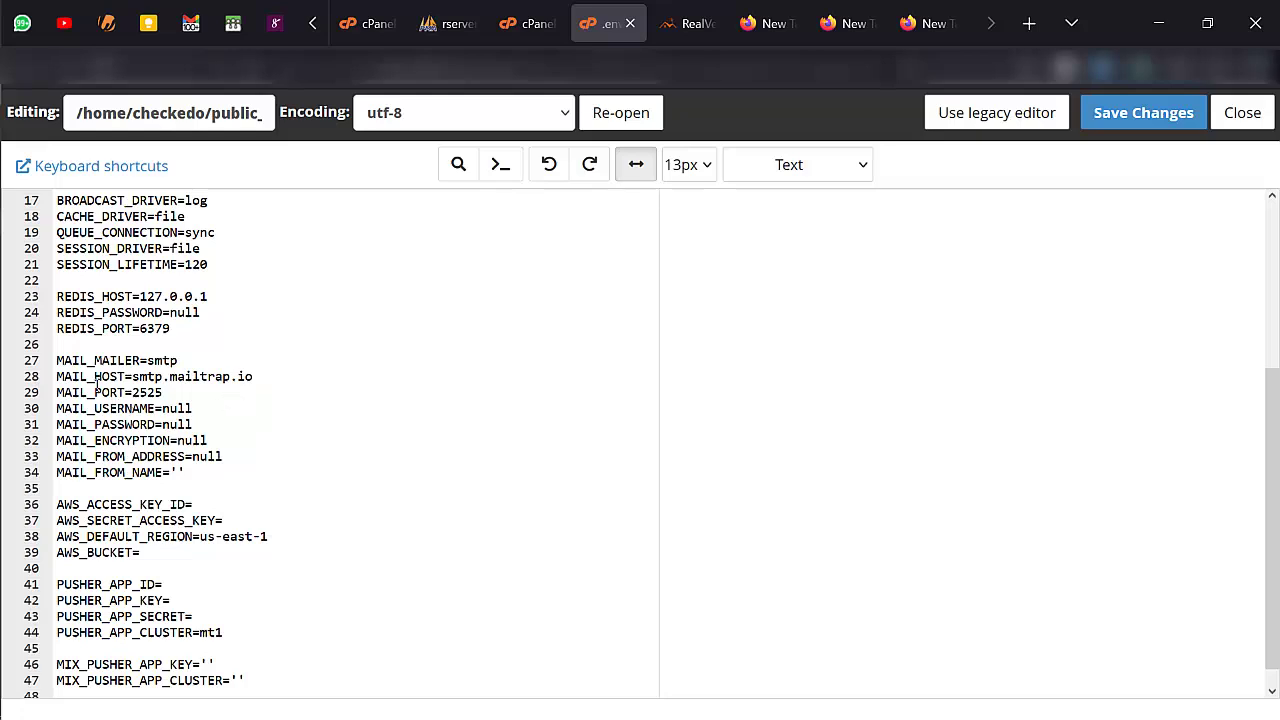
scroll(158, 426, "down", 1)
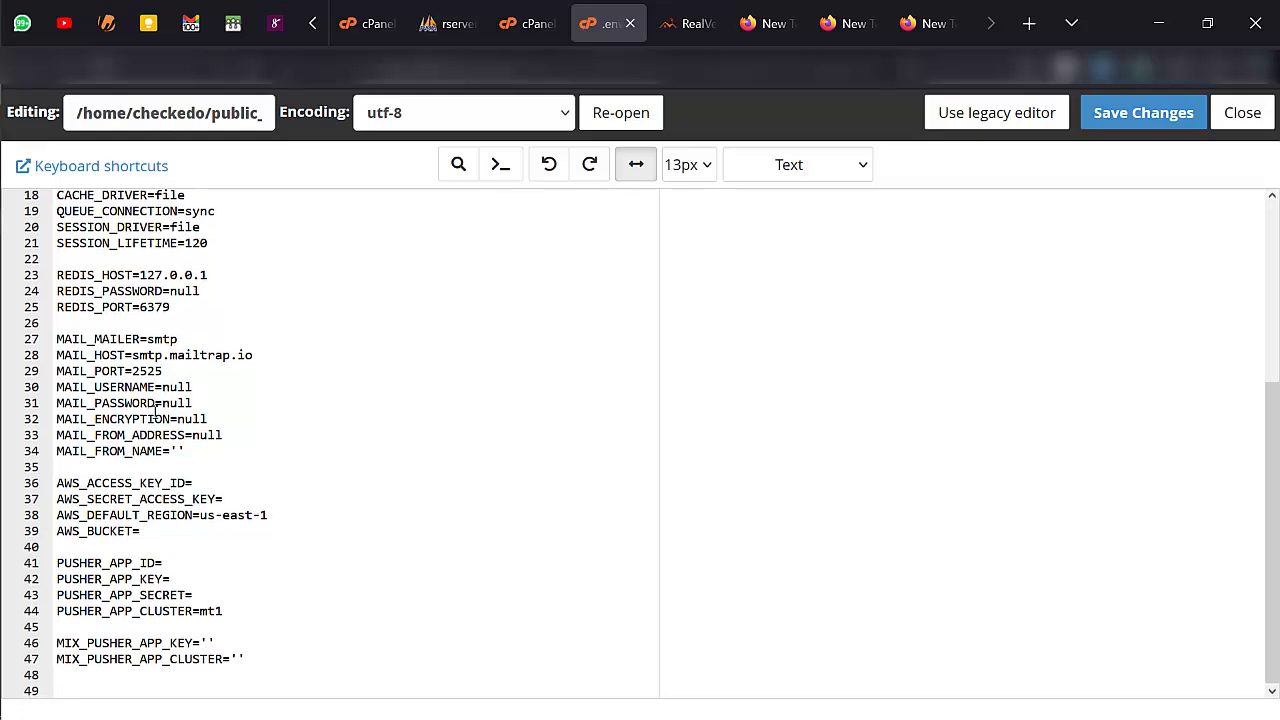
scroll(157, 355, "up", 2)
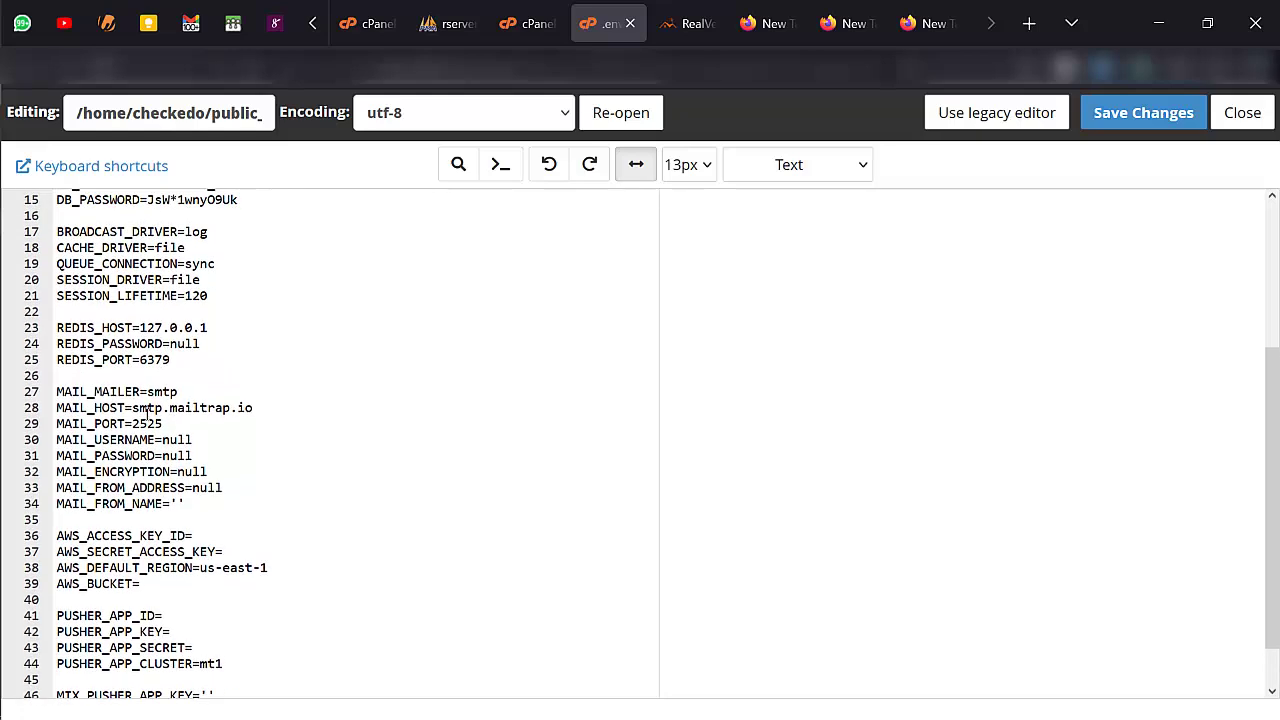
Set MAIL_HOST to checkedout.top and MAIL_PORT to 465.
left_click(133, 408)
left_click_drag(133, 408, 260, 408)
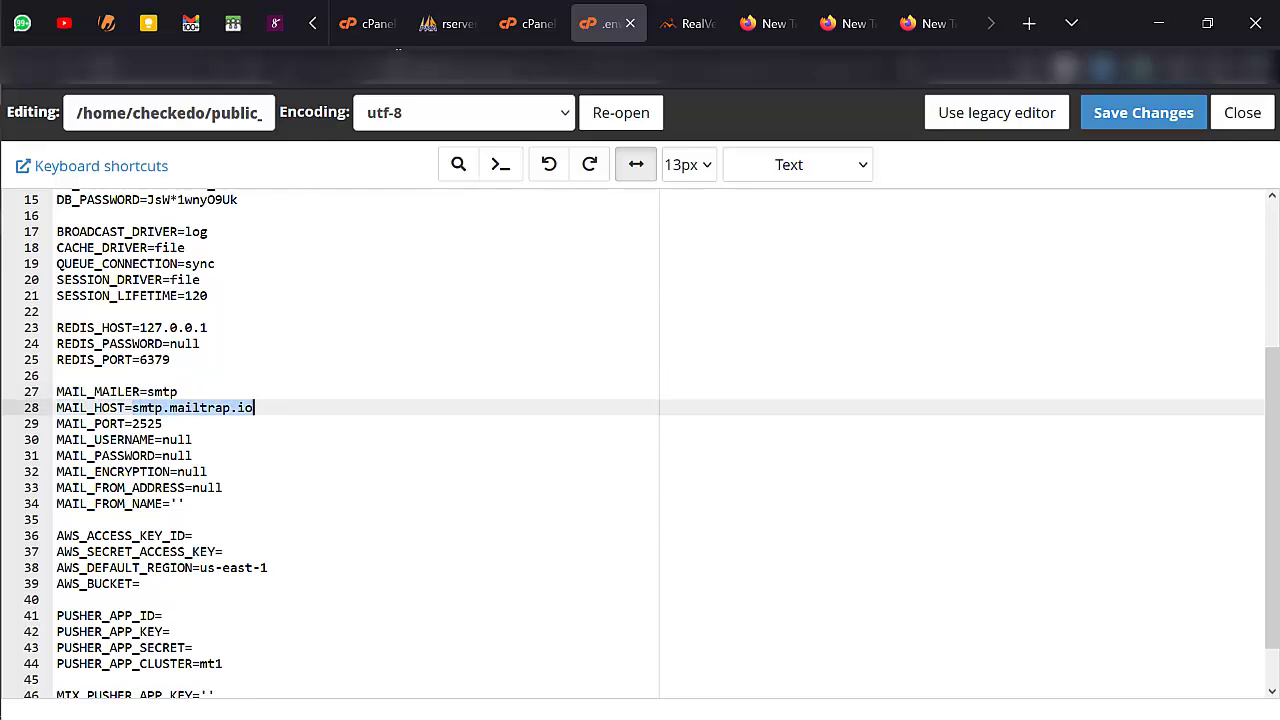
left_click(686, 23)
left_click(627, 38)
key("ctrl+v")
key("Down")
key("BackSpace")
key("BackSpace")
key("BackSpace")
key("BackSpace")
type("465")
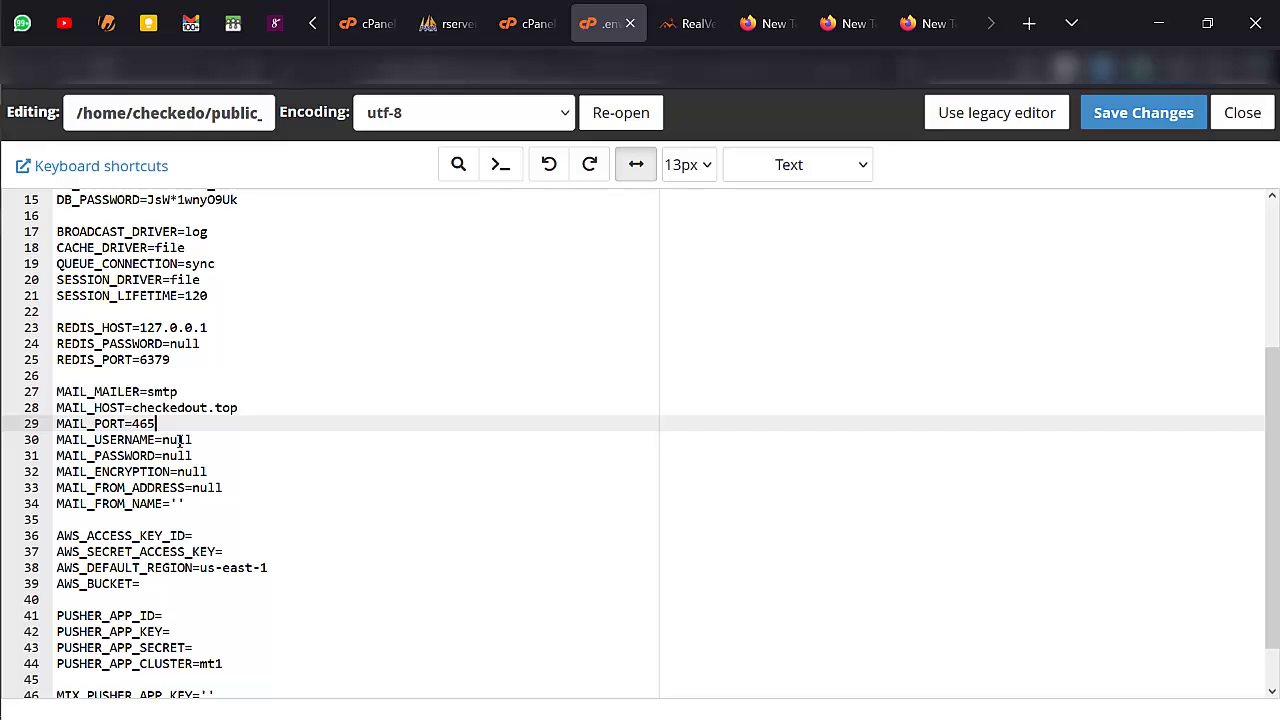
Fill MAIL_USERNAME with the site's mail account address and MAIL_PASSWORD with its password.
double_click(179, 440)
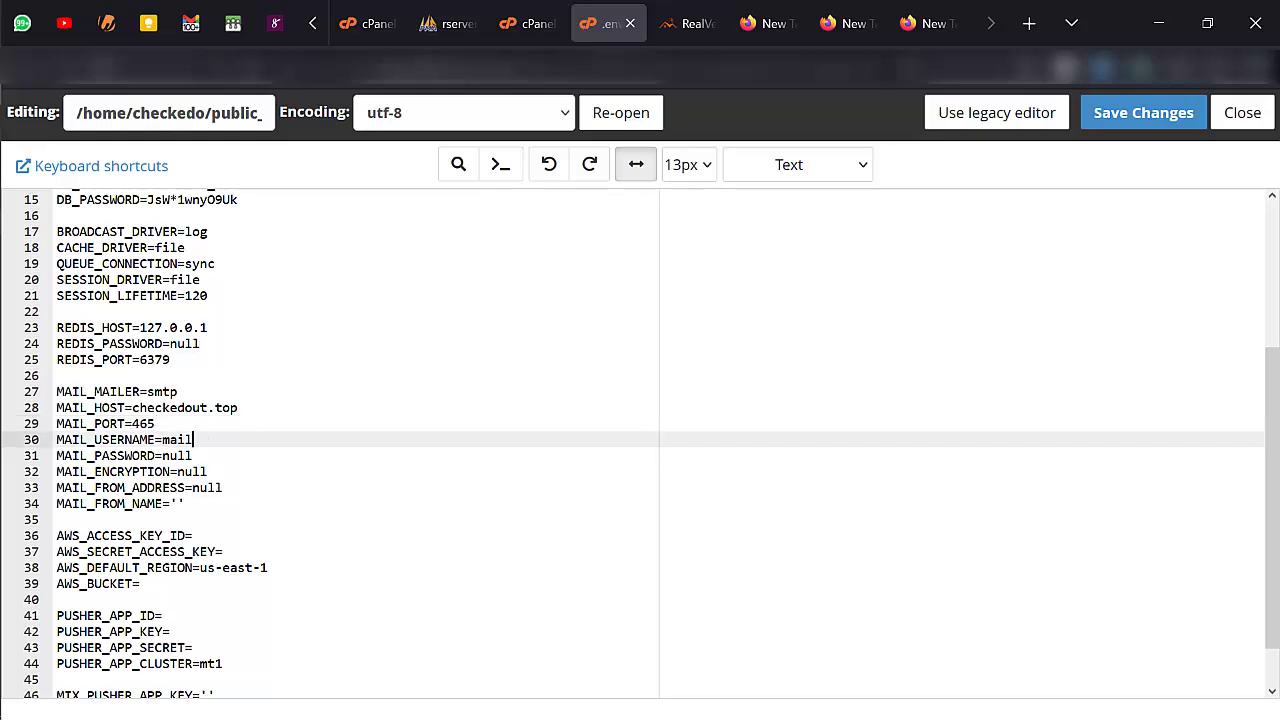
key("ctrl+v")
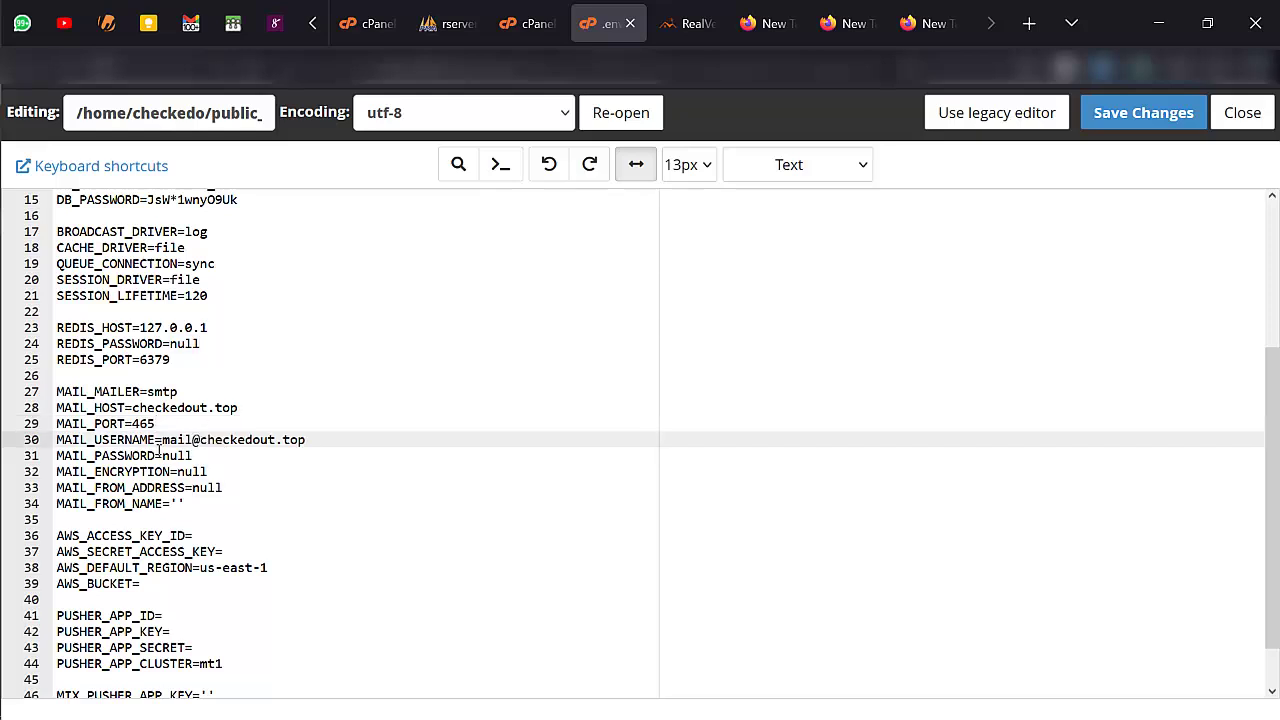
double_click(186, 455)
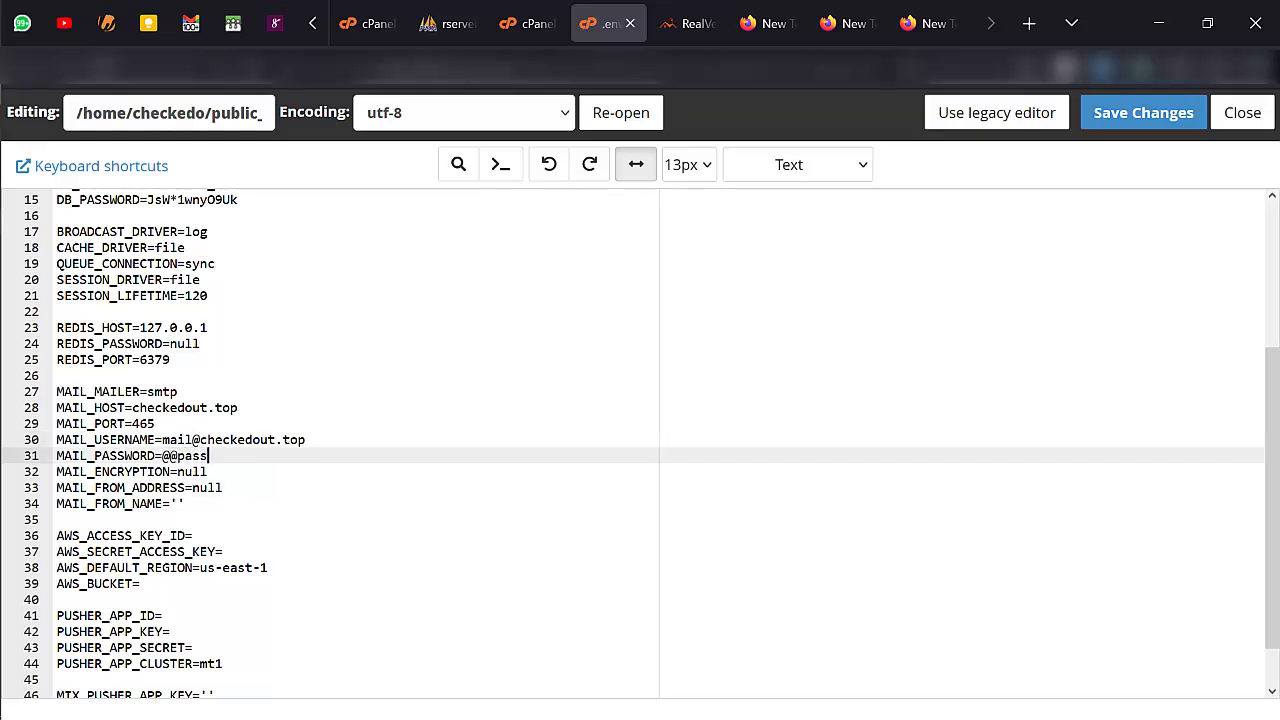
Set MAIL_ENCRYPTION to ssl, MAIL_FROM_ADDRESS to the mail account, and MAIL_FROM_NAME to checkedout.
double_click(199, 471)
type("ssl")
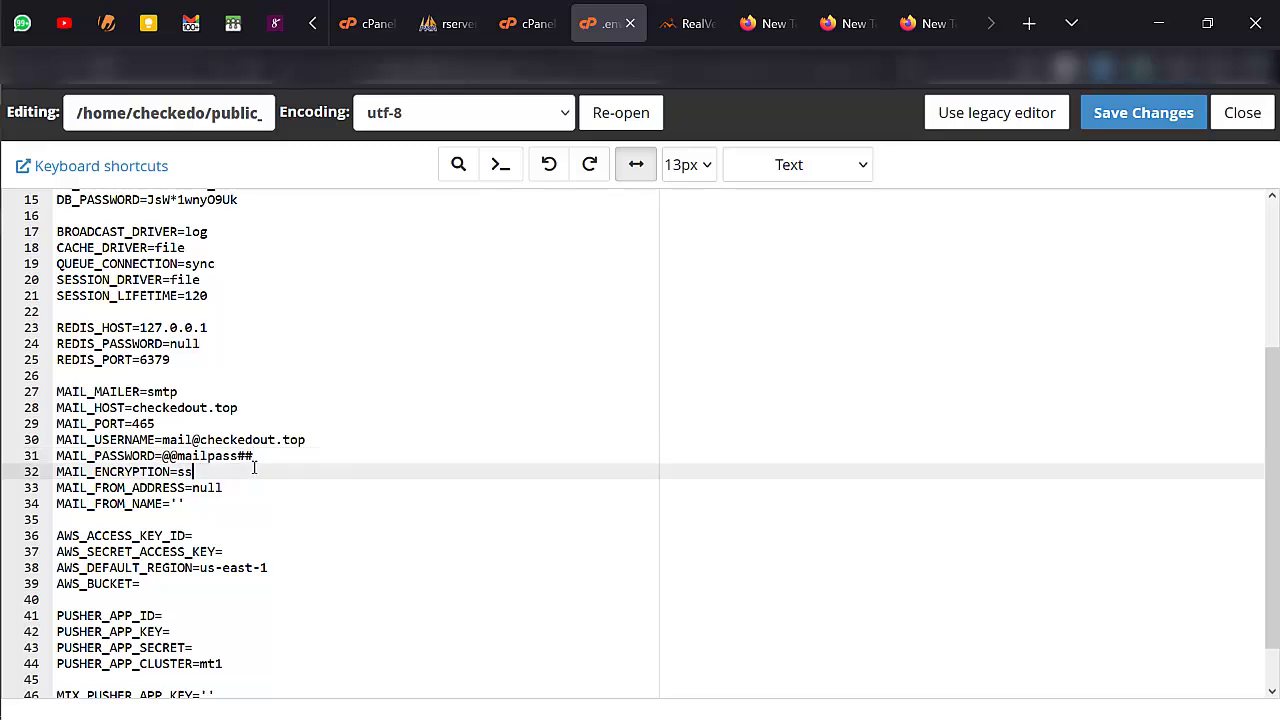
double_click(218, 487)
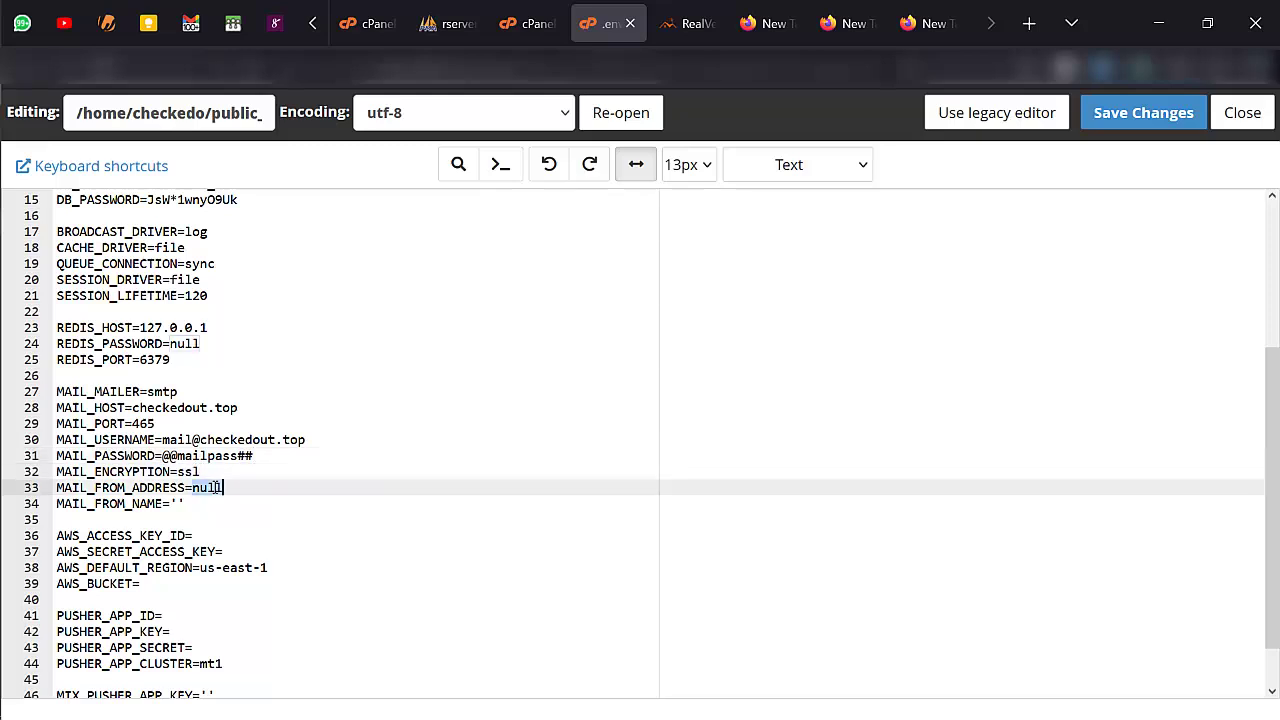
key("ctrl+v")
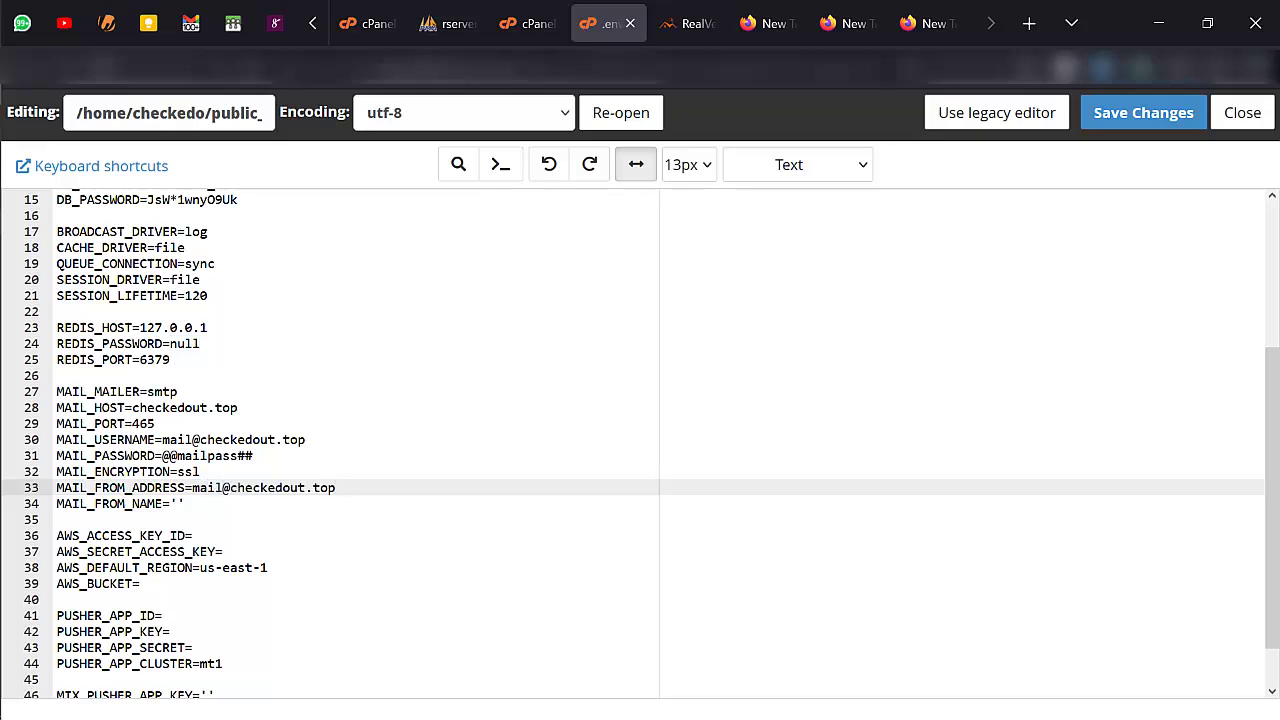
left_click(180, 503)
key("ctrl+v")
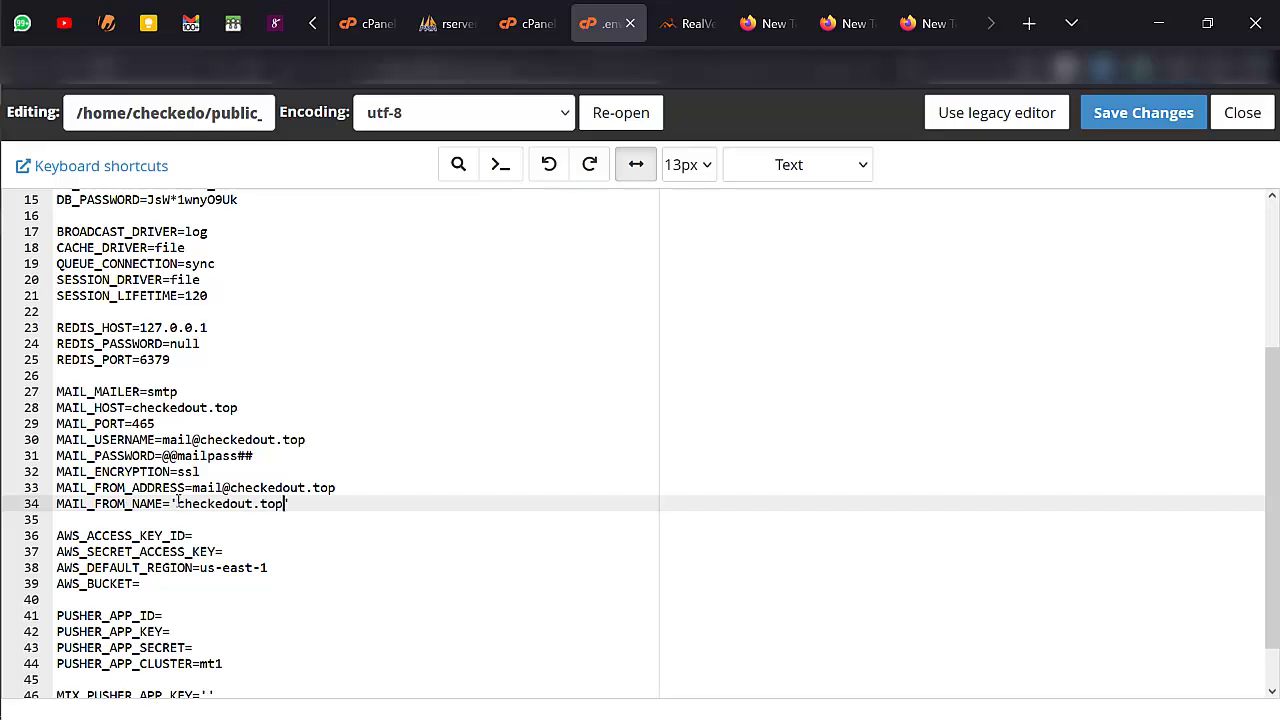
key("BackSpace")
key("BackSpace")
key("BackSpace")
key("BackSpace")
scroll(438, 459, "down", 1)
scroll(346, 489, "up", 6)
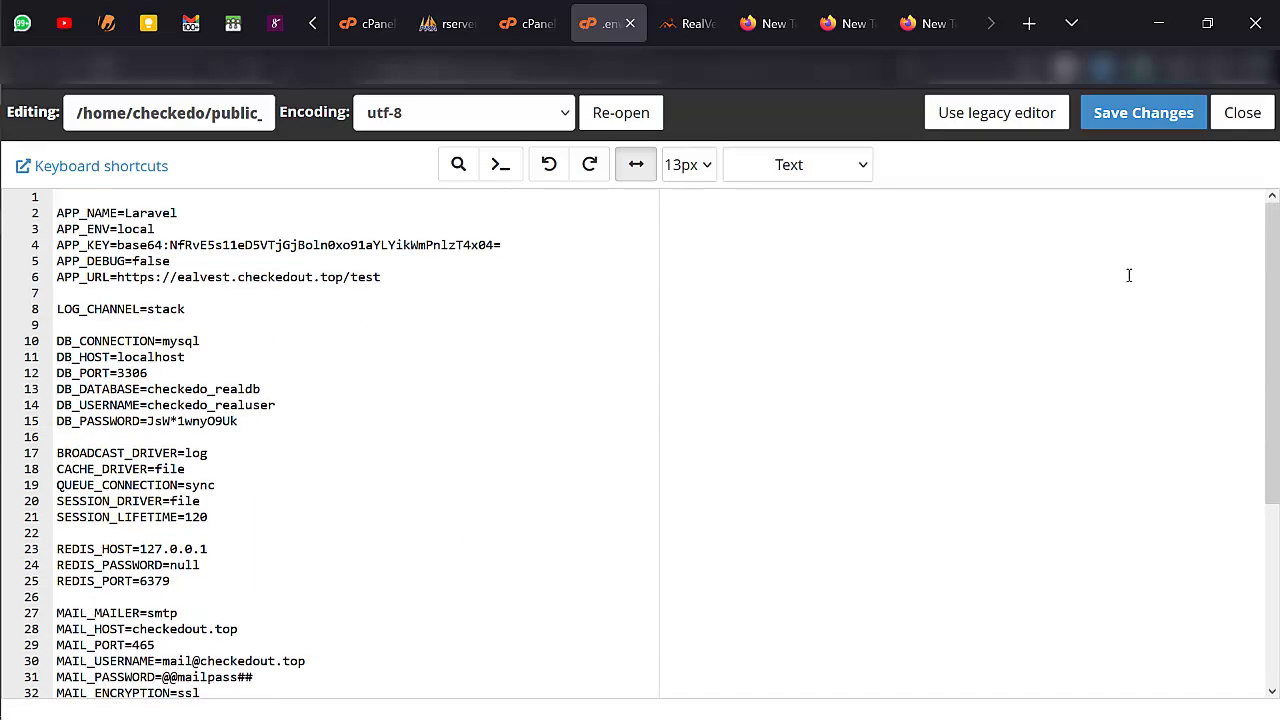
Save the edited .env file.
left_click(1130, 115)
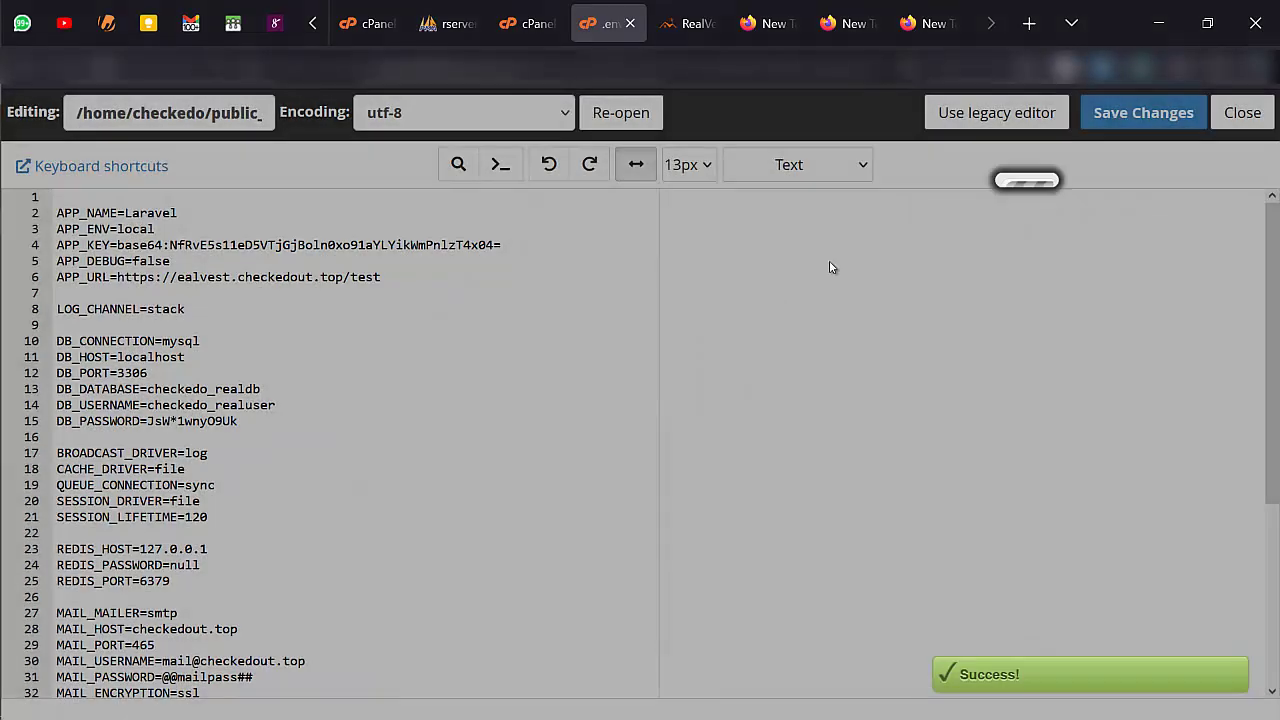
scroll(650, 430, "down", 6)
scroll(635, 448, "up", 6)
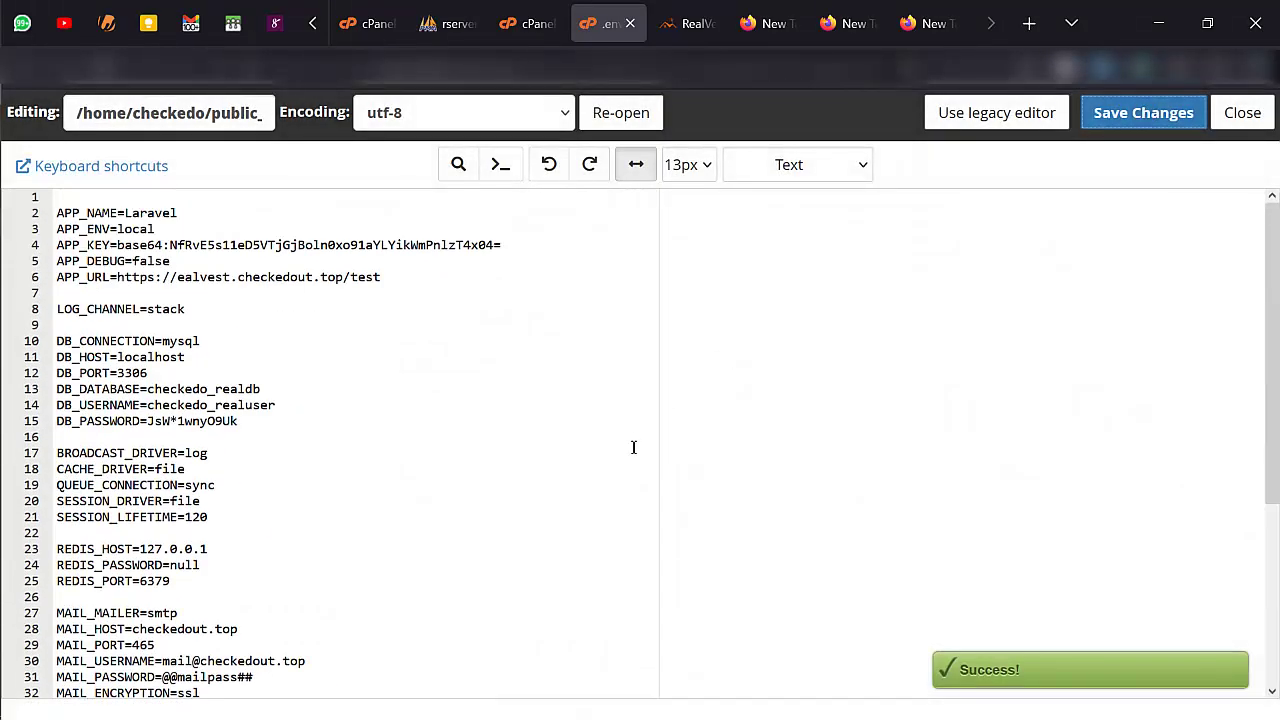
Review checkedo_realdb's imported tables, admins through withdraw_methods, in phpMyAdmin.
left_click(455, 23)
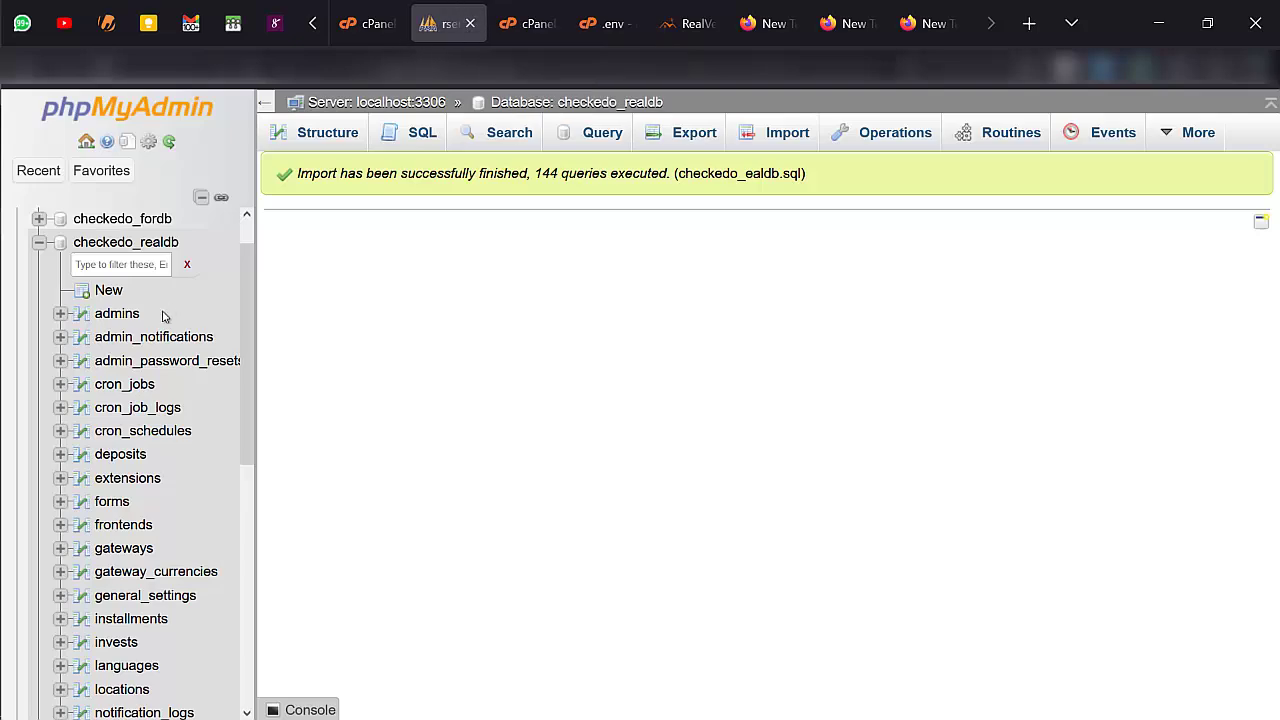
scroll(140, 318, "up", 1)
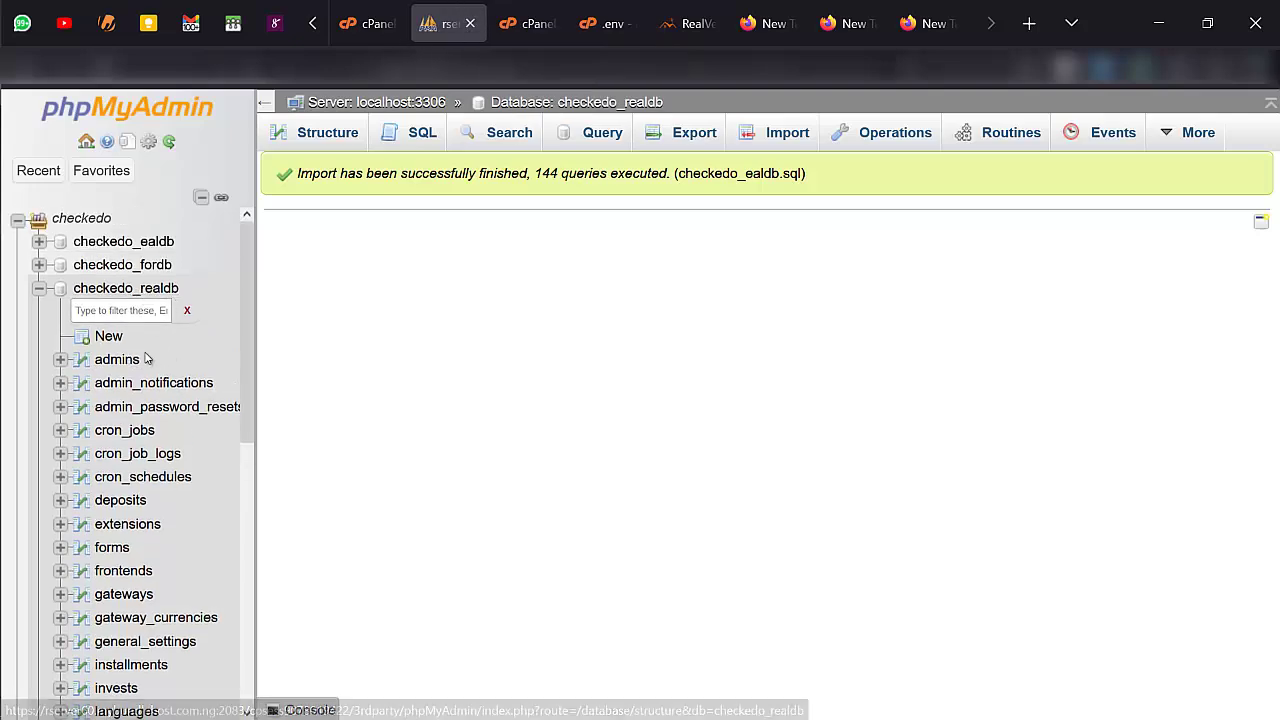
scroll(143, 370, "down", 6)
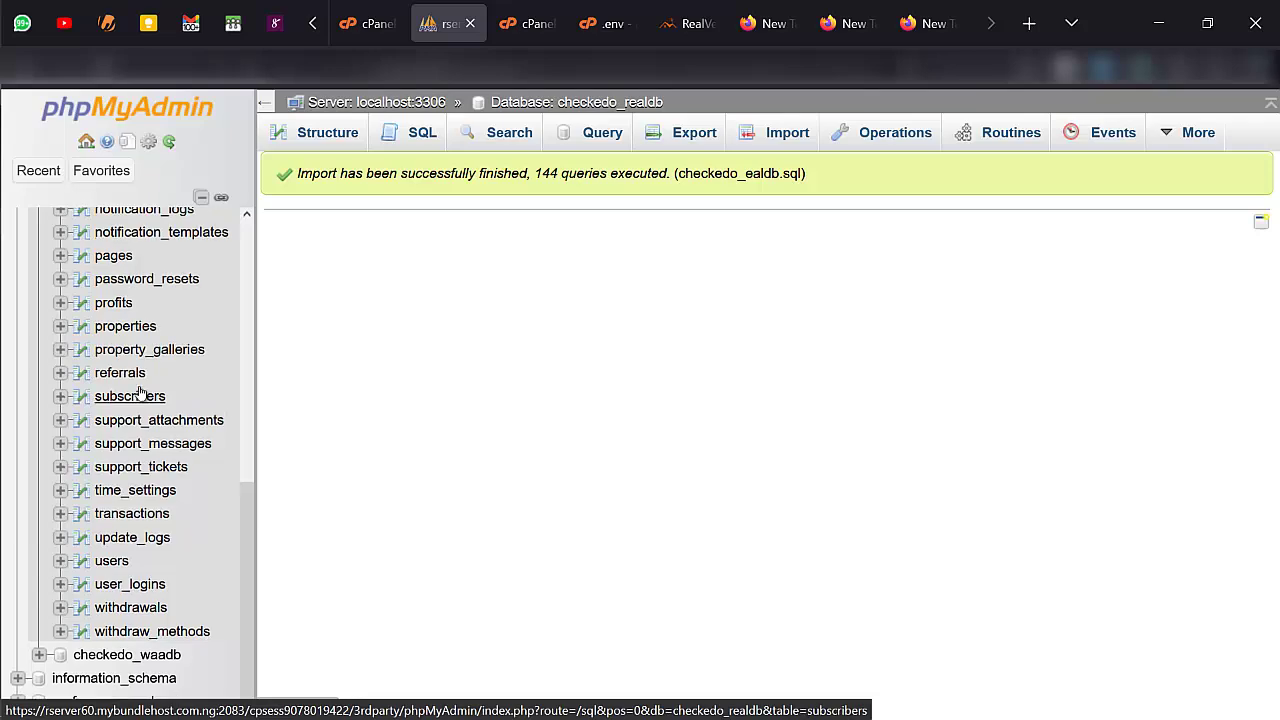
scroll(140, 393, "up", 5)
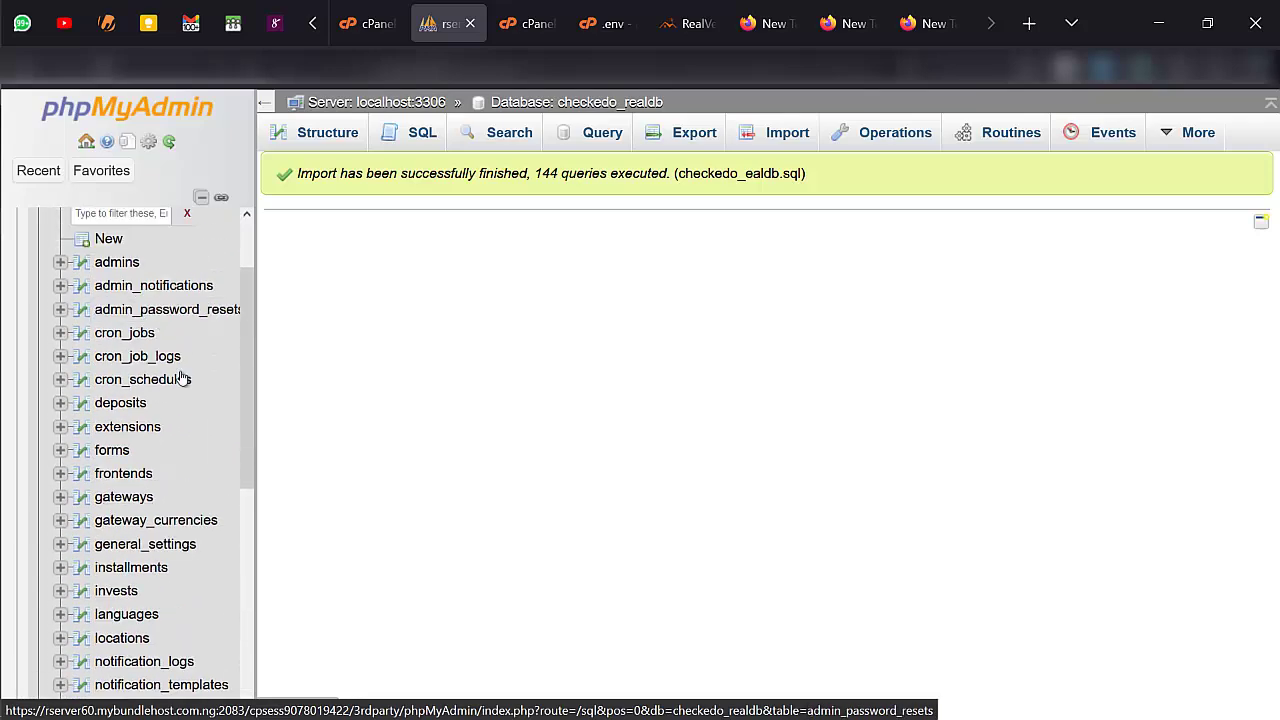
Reload the RealVest site in Chrome and scroll through the homepage to confirm it loads.
left_click(590, 30)
key("ctrl+Tab")
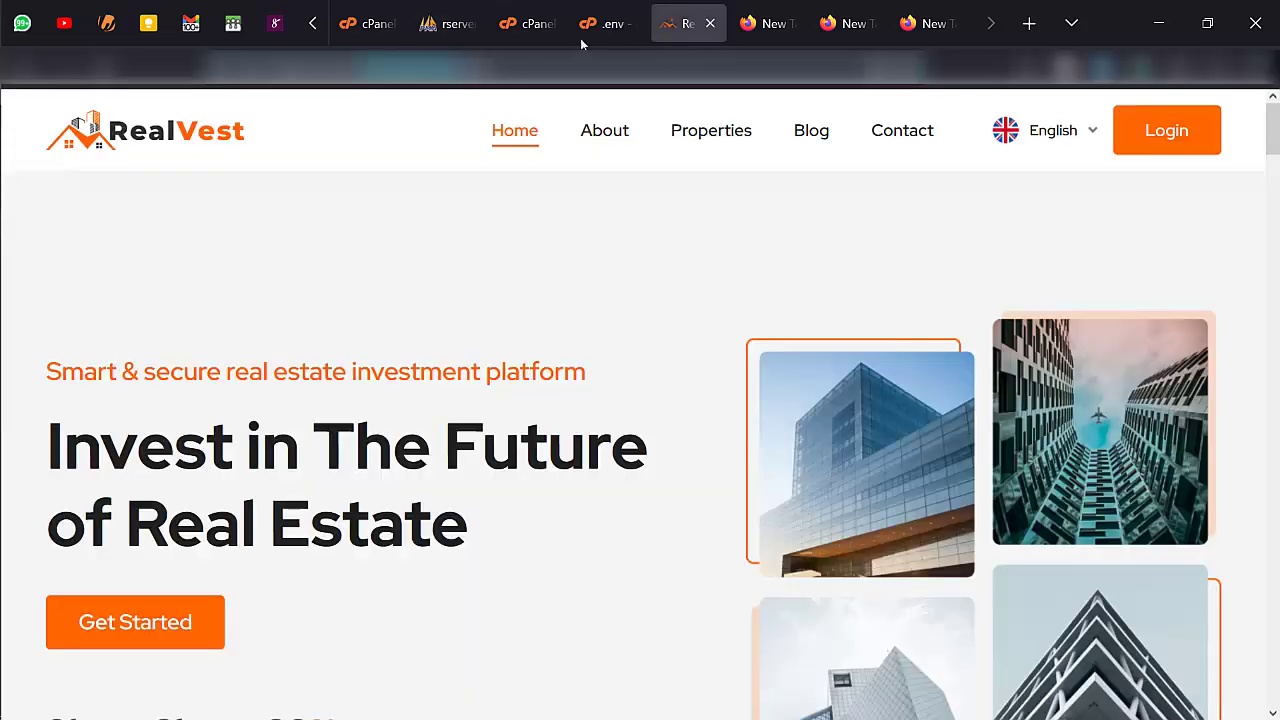
key("BackSpace")
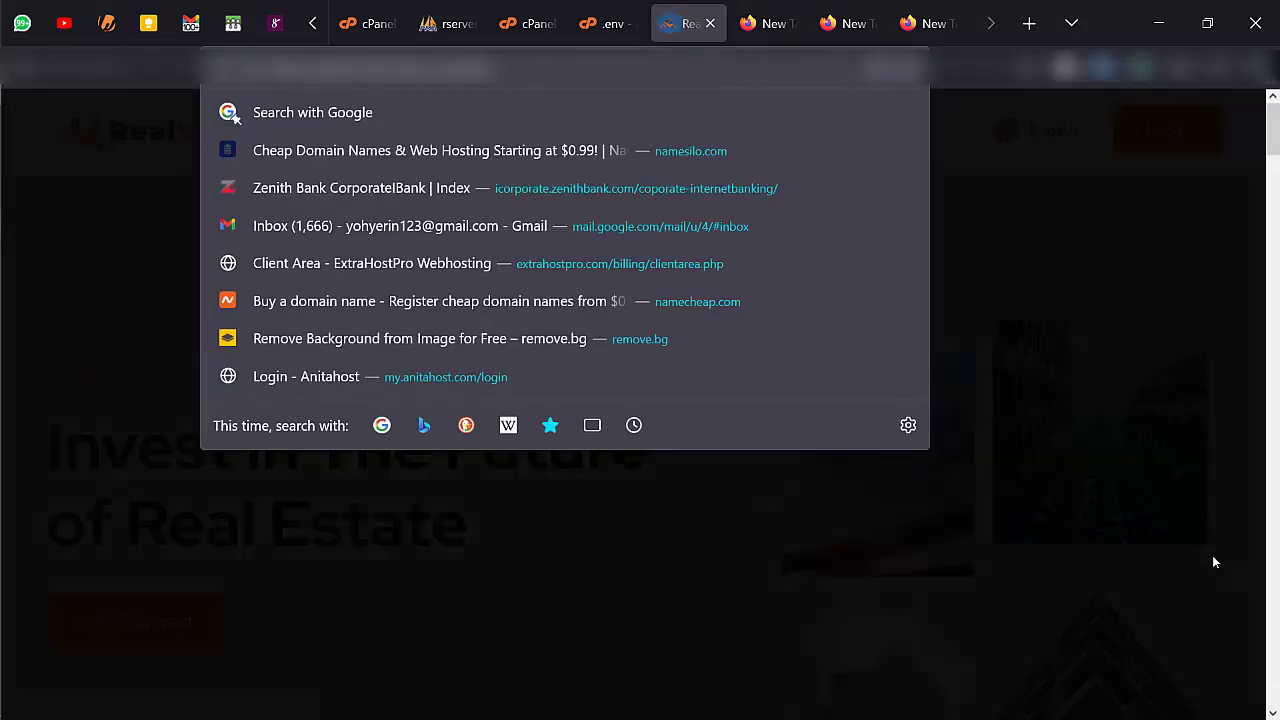
left_click(462, 511)
scroll(462, 511, "down", 20)
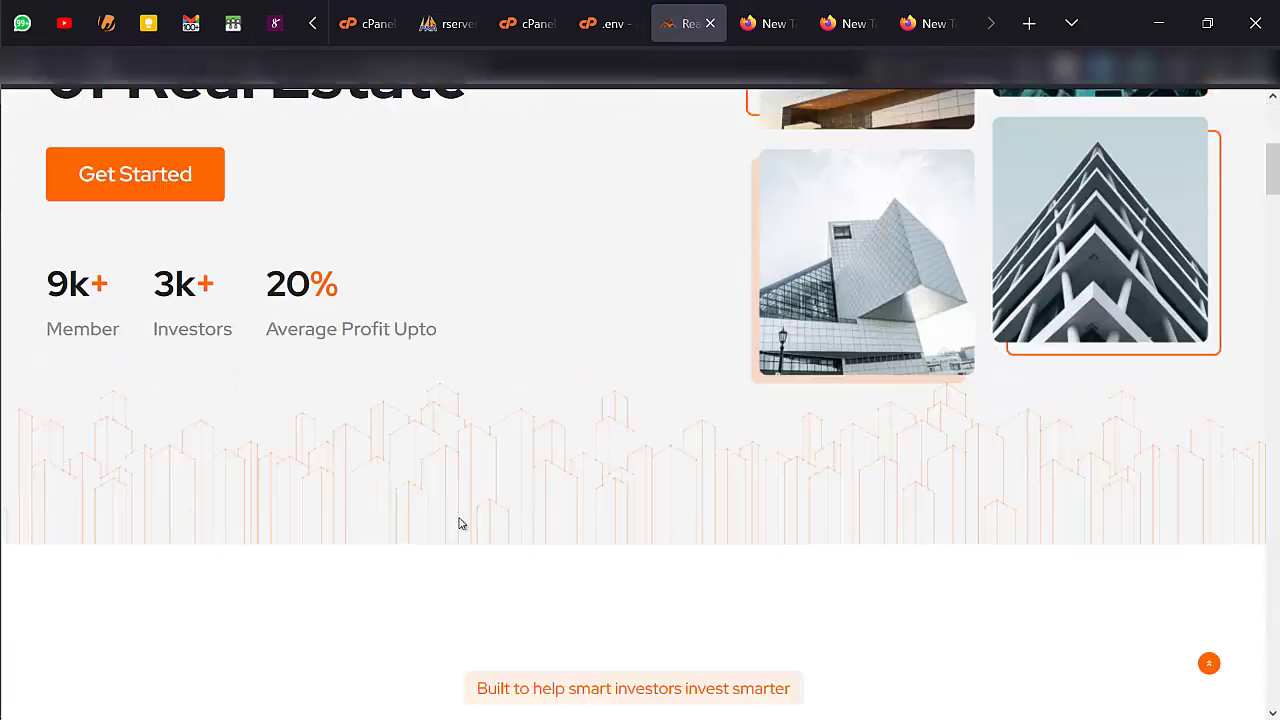
scroll(472, 516, "down", 10)
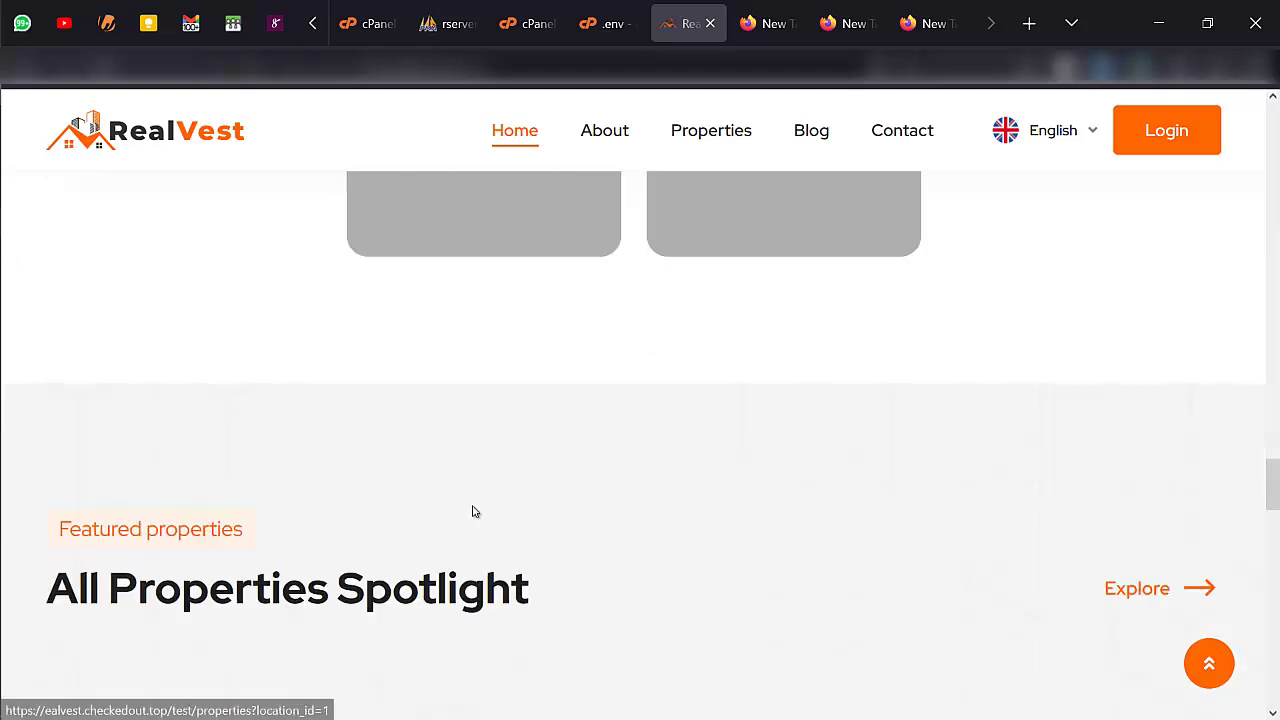
scroll(475, 510, "up", 9)
scroll(477, 506, "up", 10)
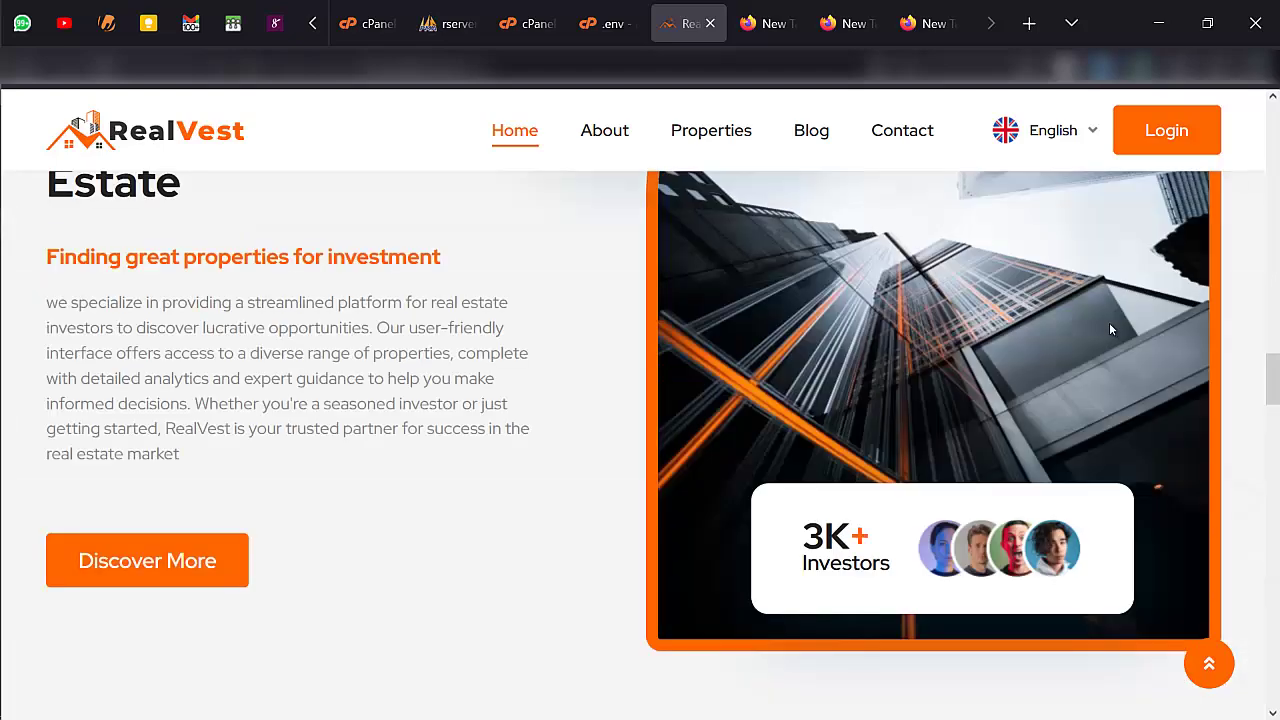
left_click(682, 67)
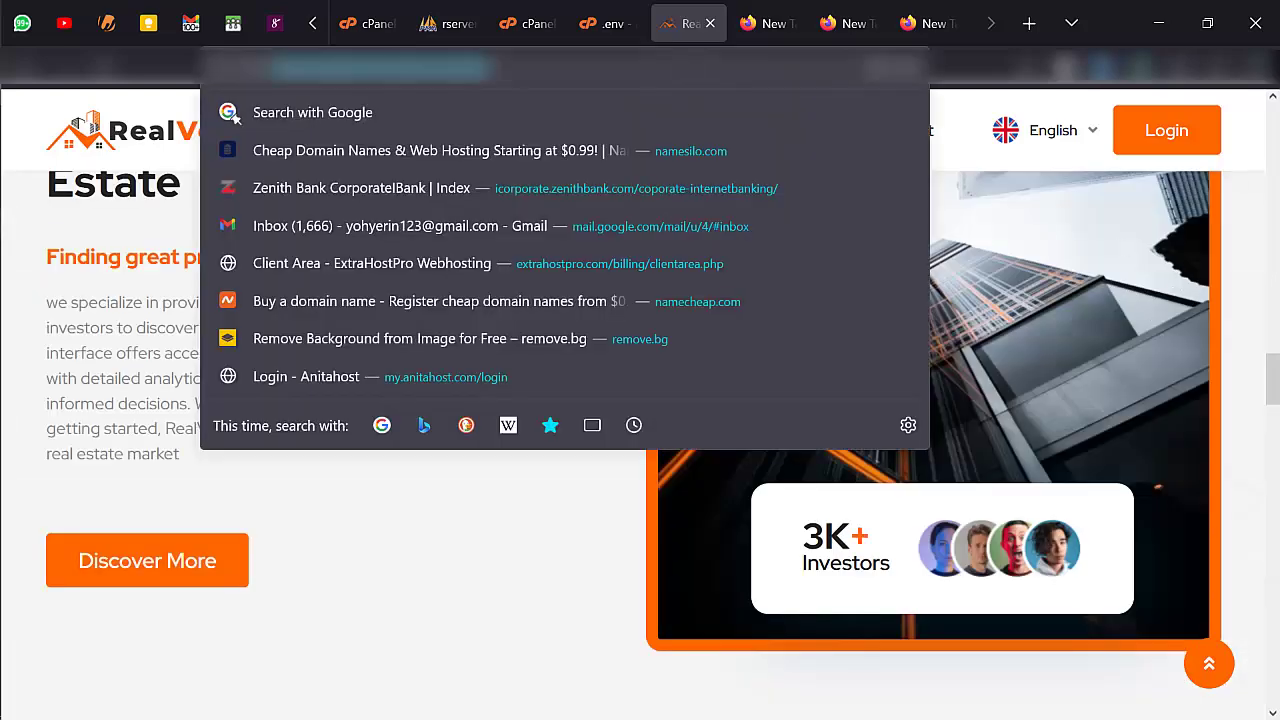
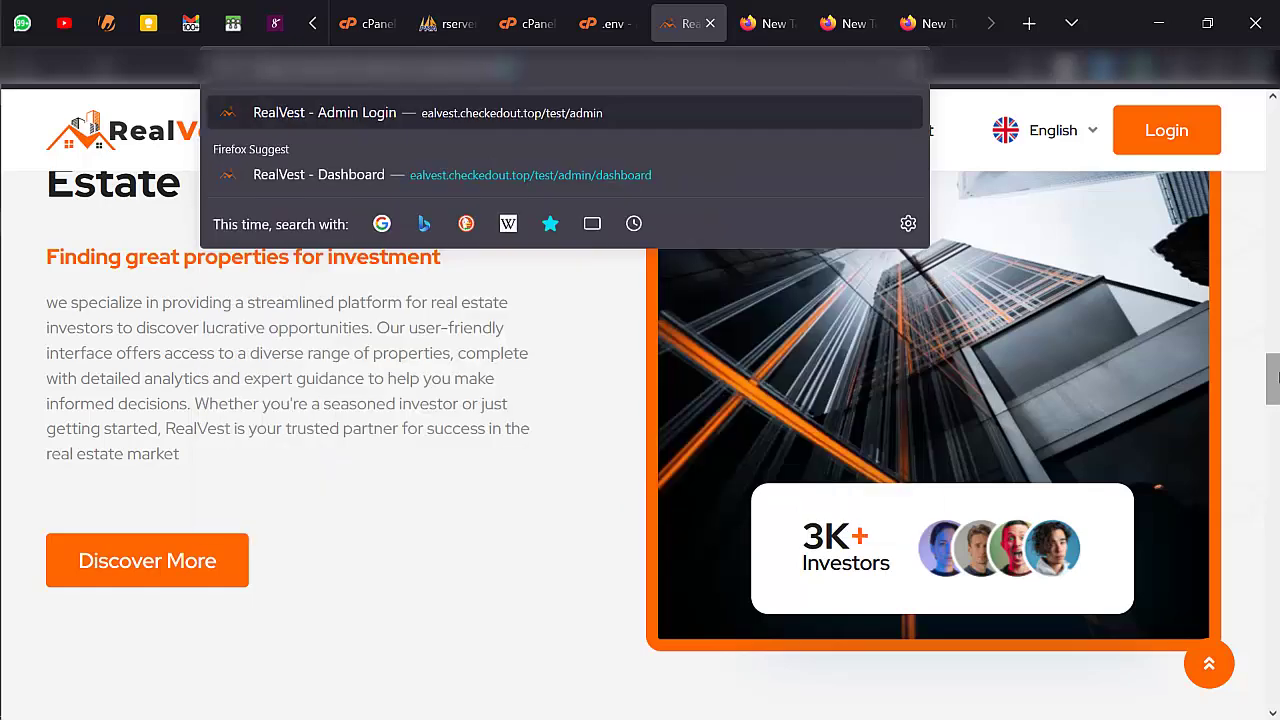
Load the RealVest admin login page under /test, then return to the .env file editor.
key("Return")
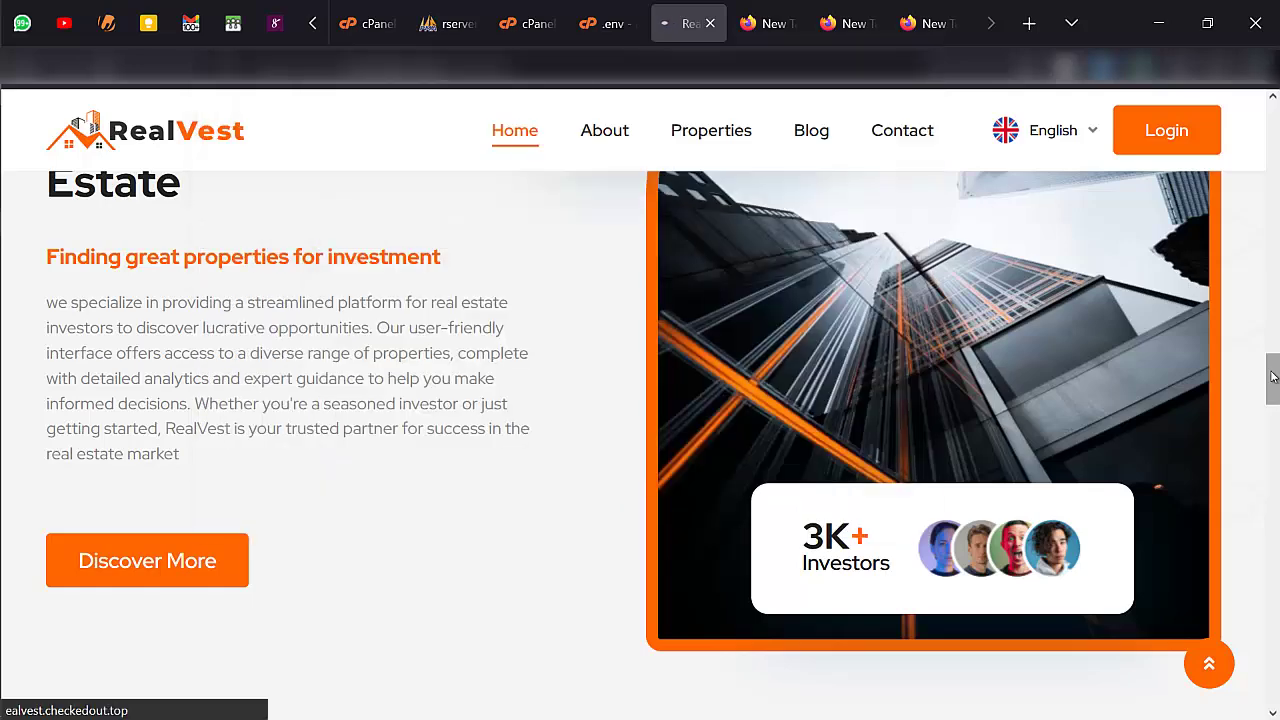
scroll(510, 468, "down", 1)
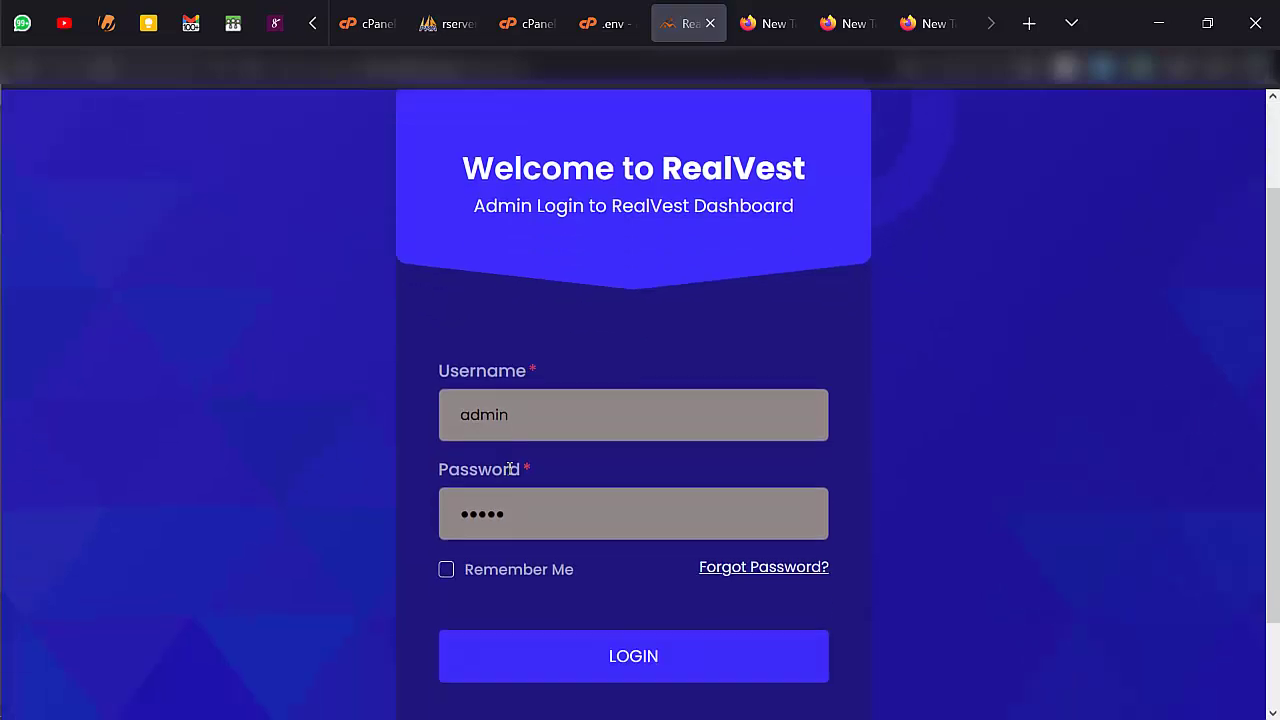
scroll(510, 468, "down", 1)
left_click(600, 23)
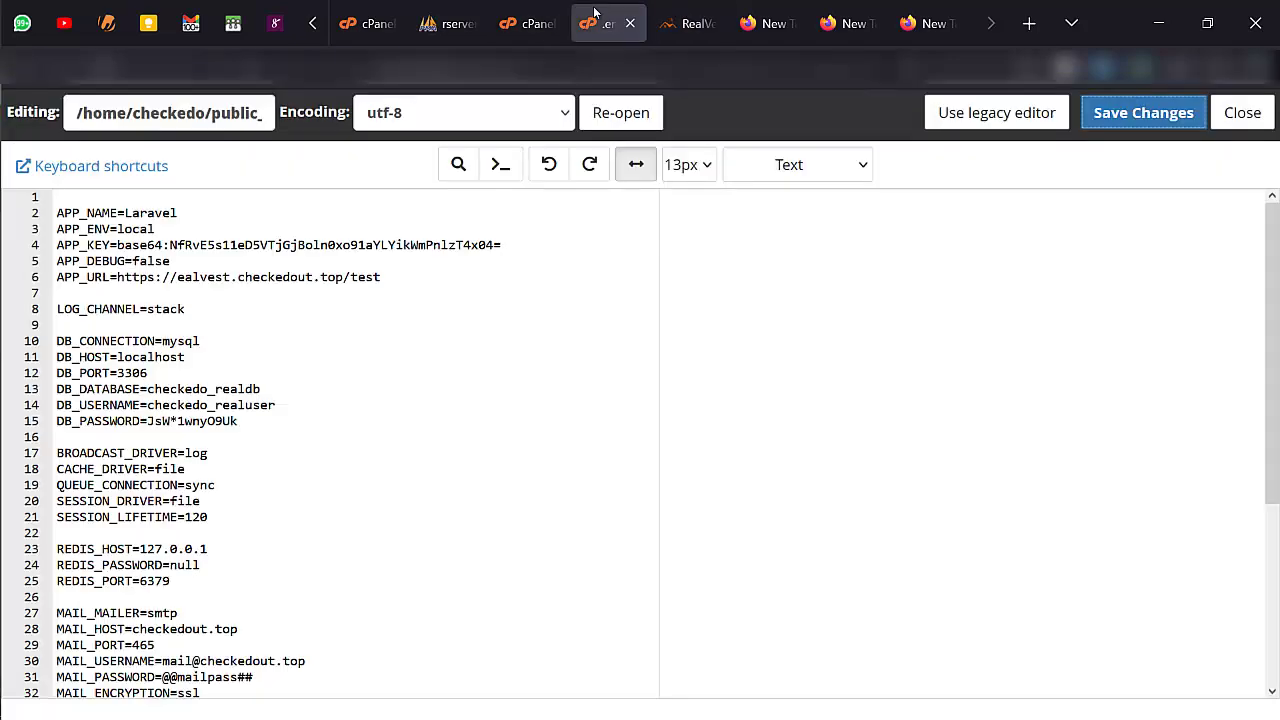
Browse checkedo_realdb's admins table across its columns to inspect the single Super Admins row.
left_click(440, 25)
scroll(125, 345, "up", 1)
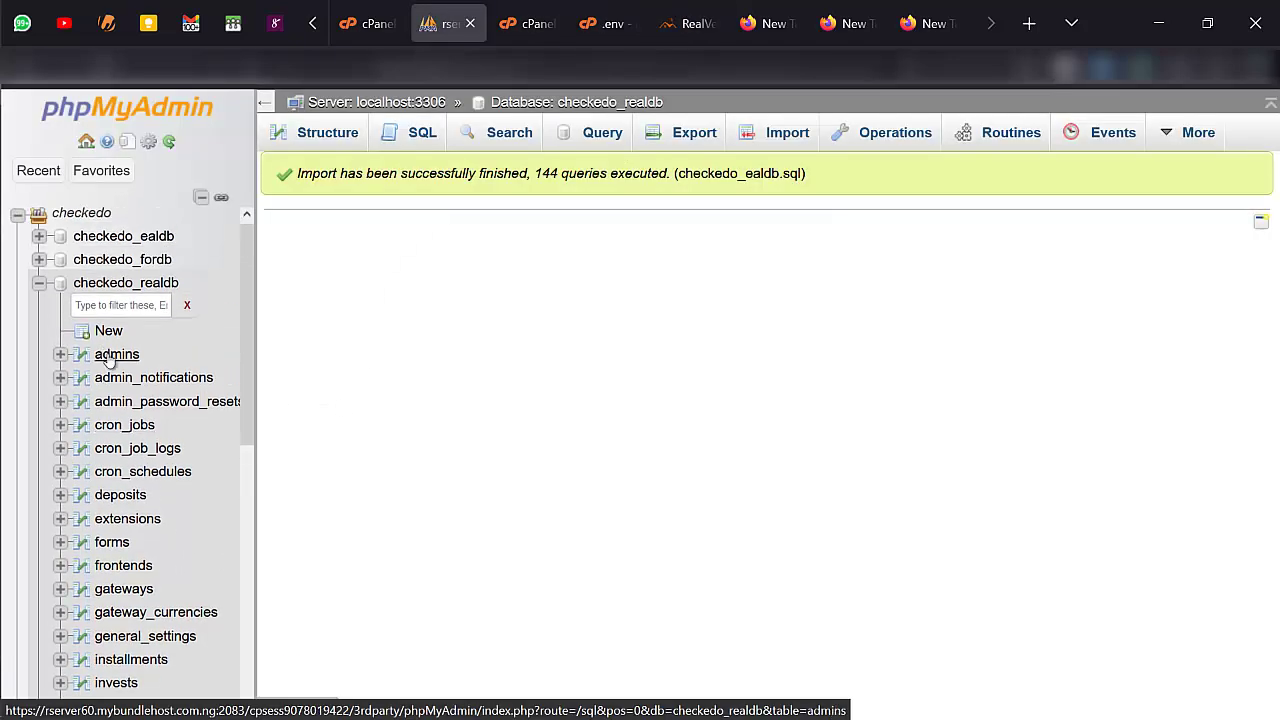
left_click(112, 355)
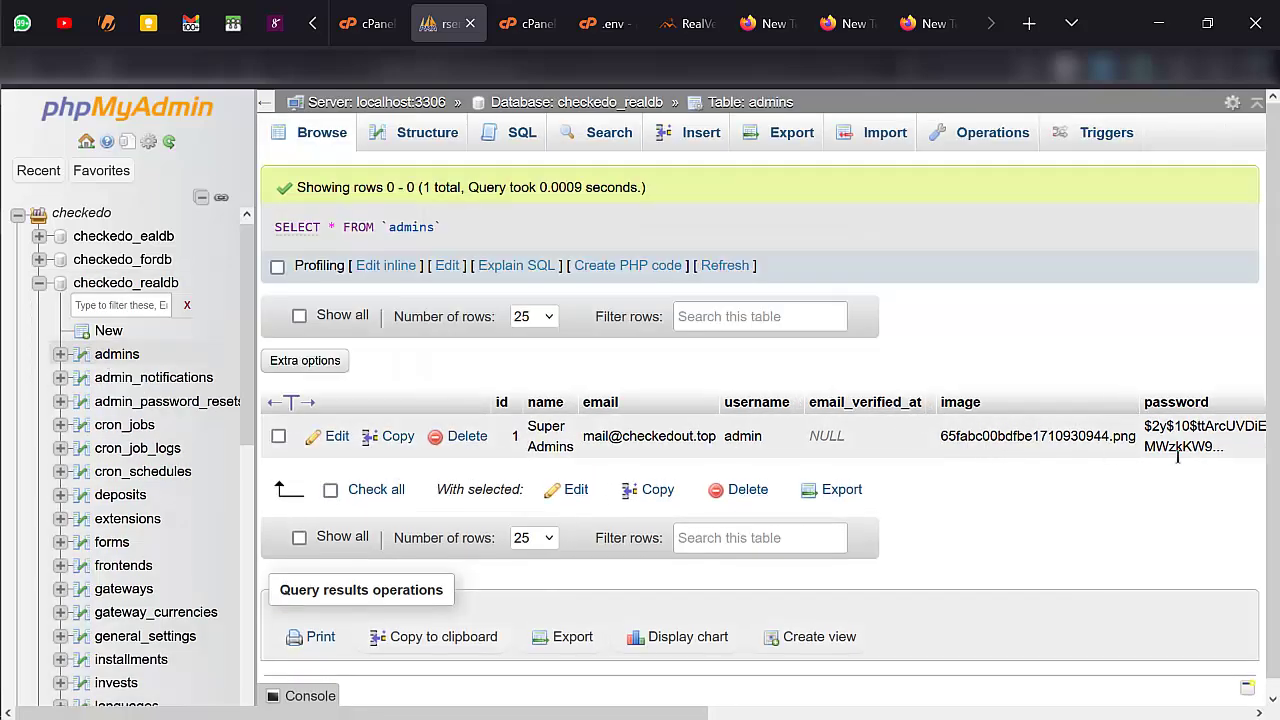
scroll(792, 427, "right", 3)
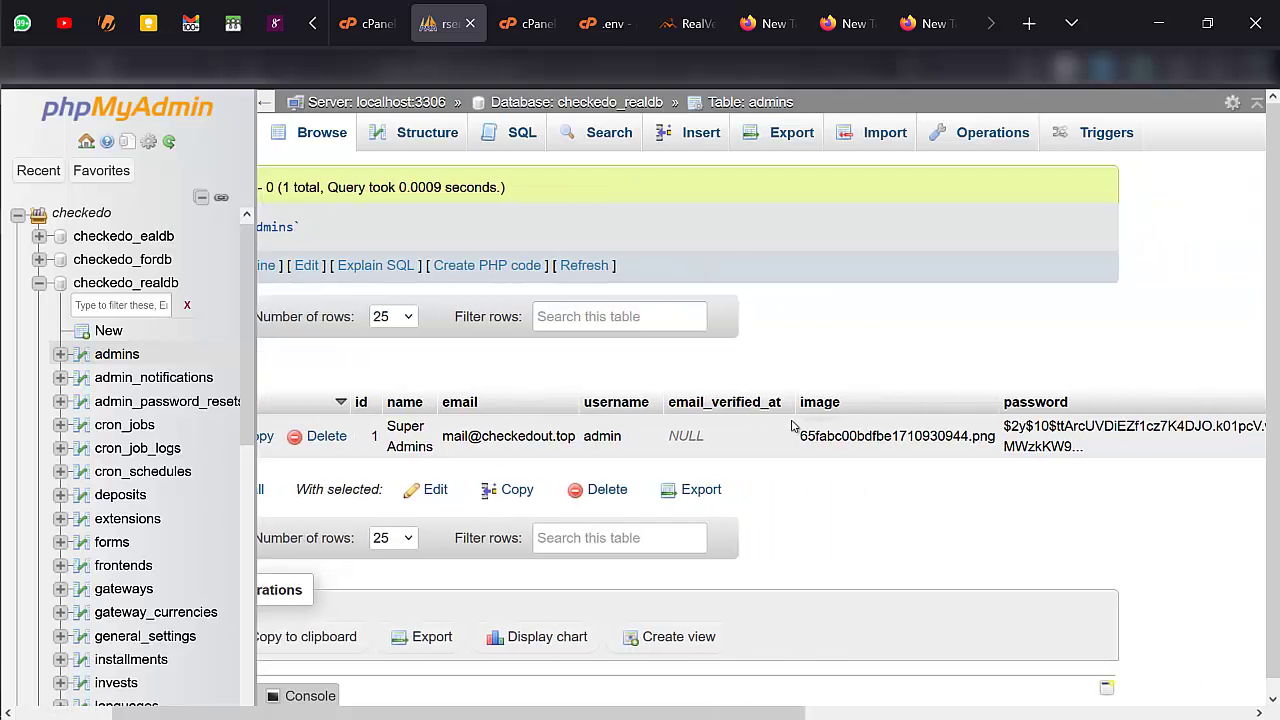
scroll(792, 427, "right", 1)
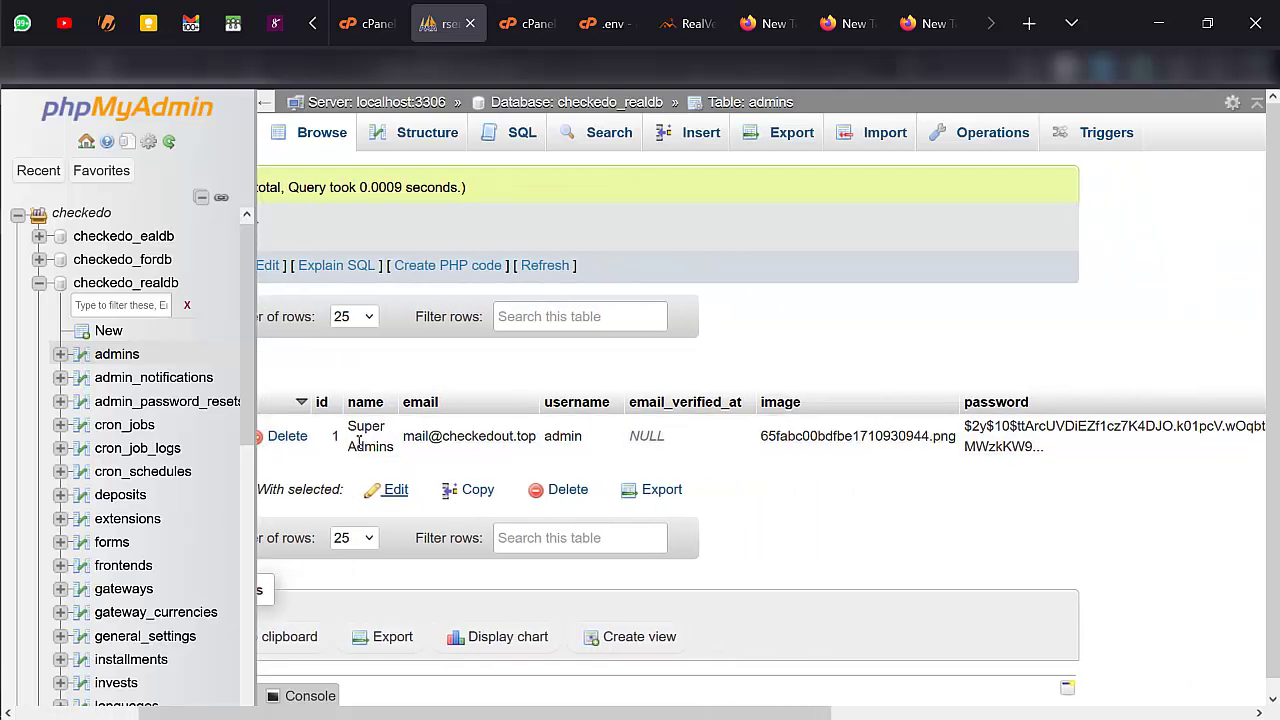
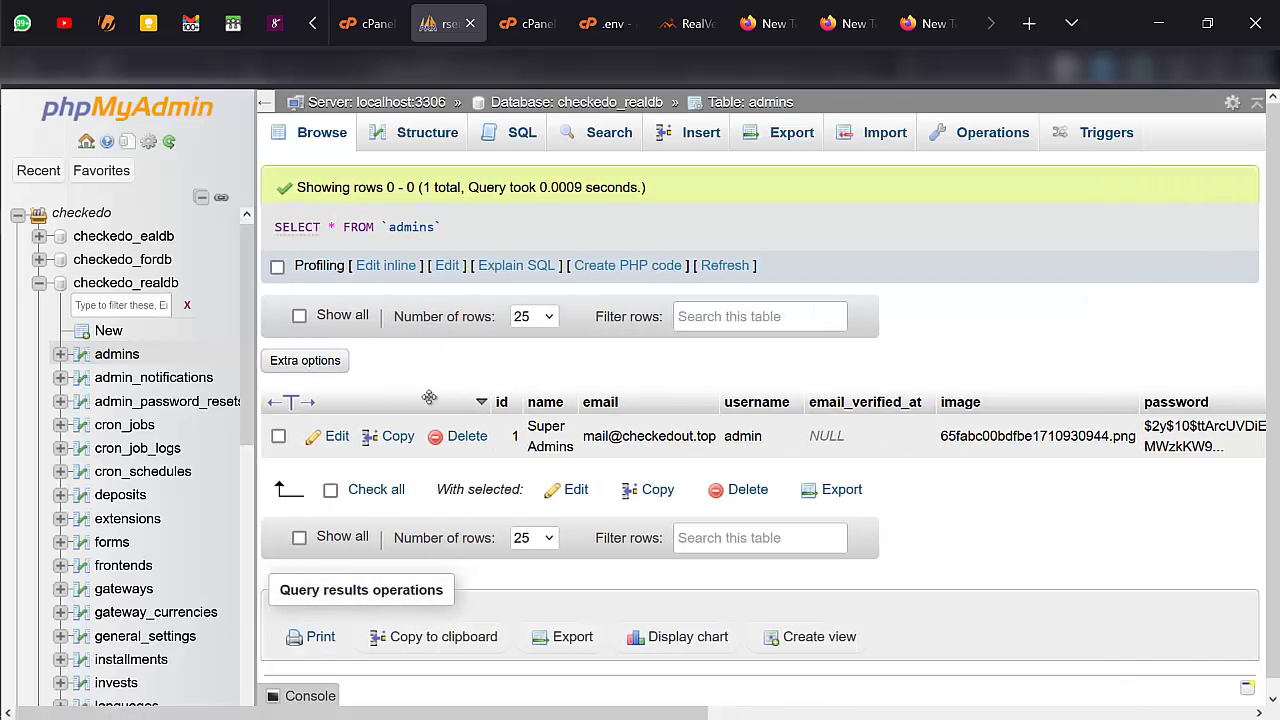
Edit the Super Admins row in checkedo_realdb's admins table, revealing its password and remember_token fields.
left_click(327, 438)
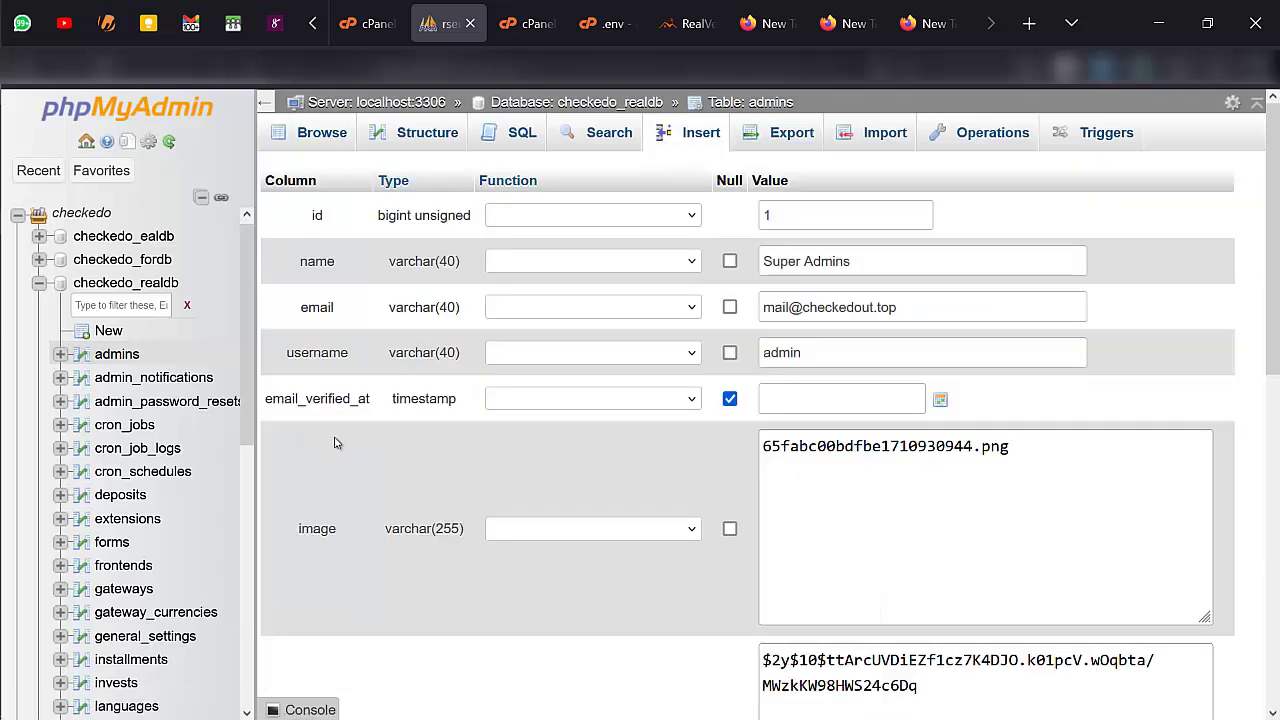
scroll(775, 515, "down", 3)
scroll(781, 522, "down", 2)
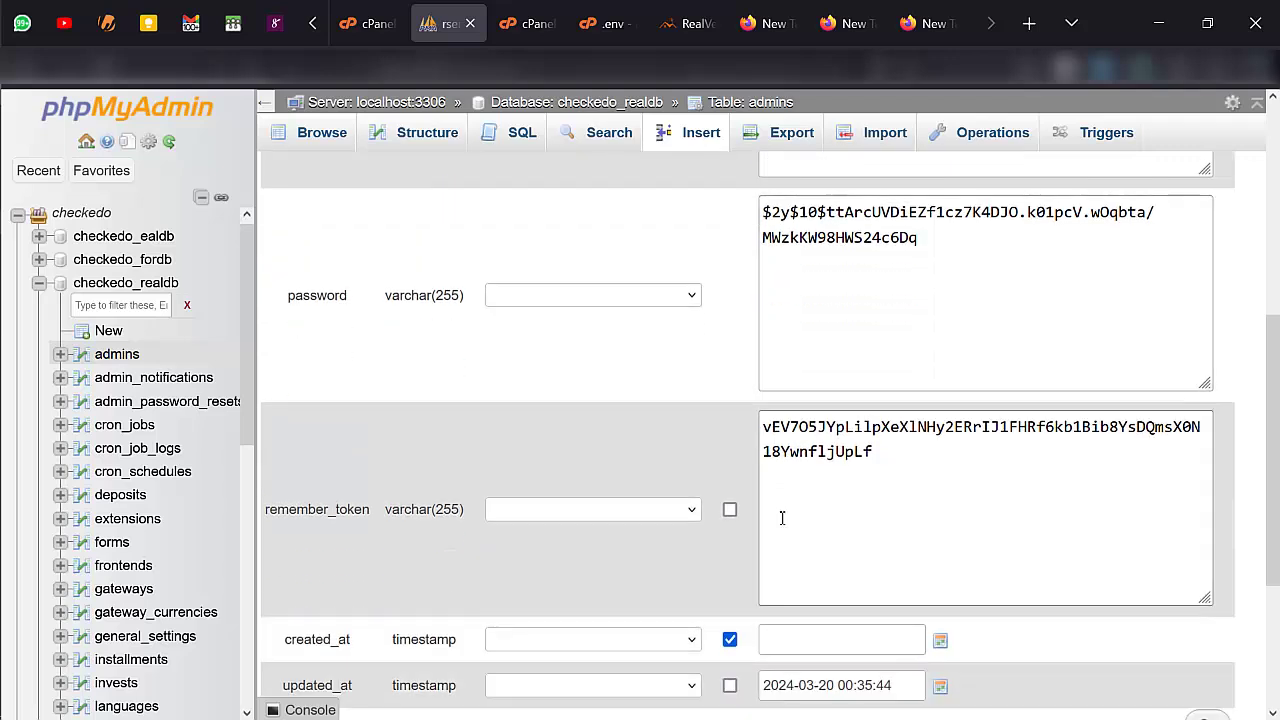
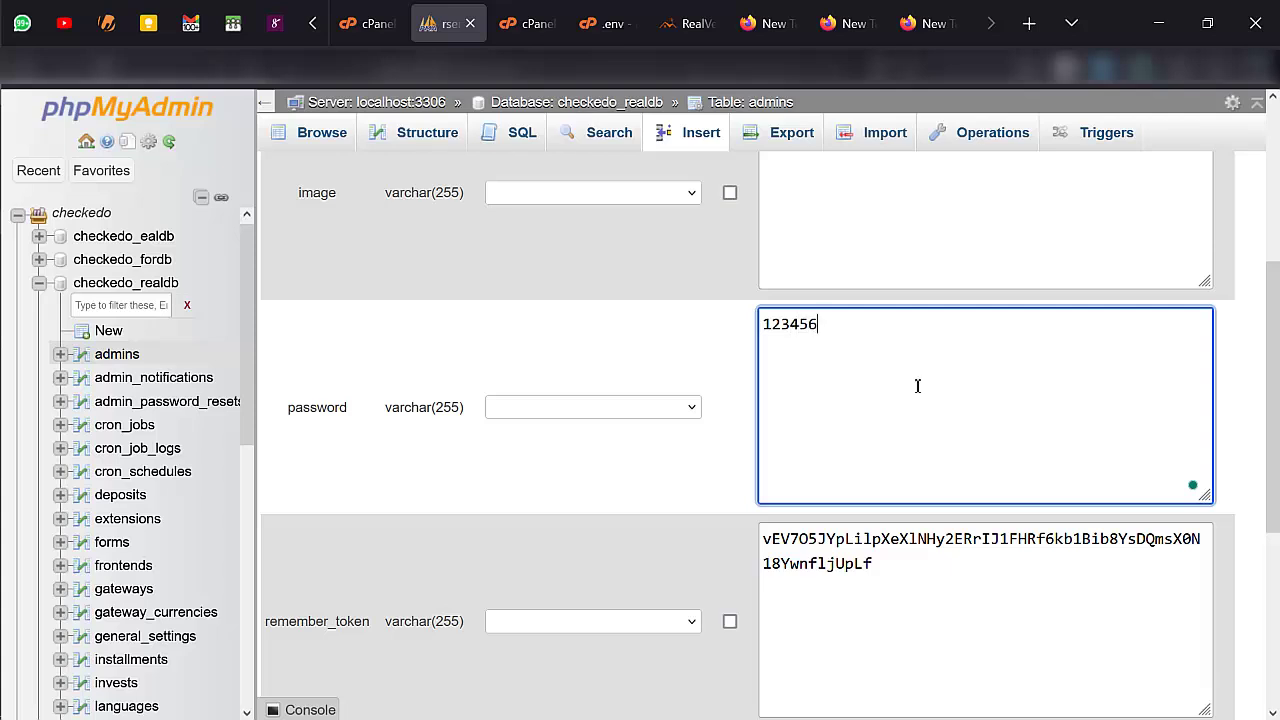
Look through the password field's Function list, then close it without choosing anything.
left_click(698, 417)
scroll(605, 310, "down", 5)
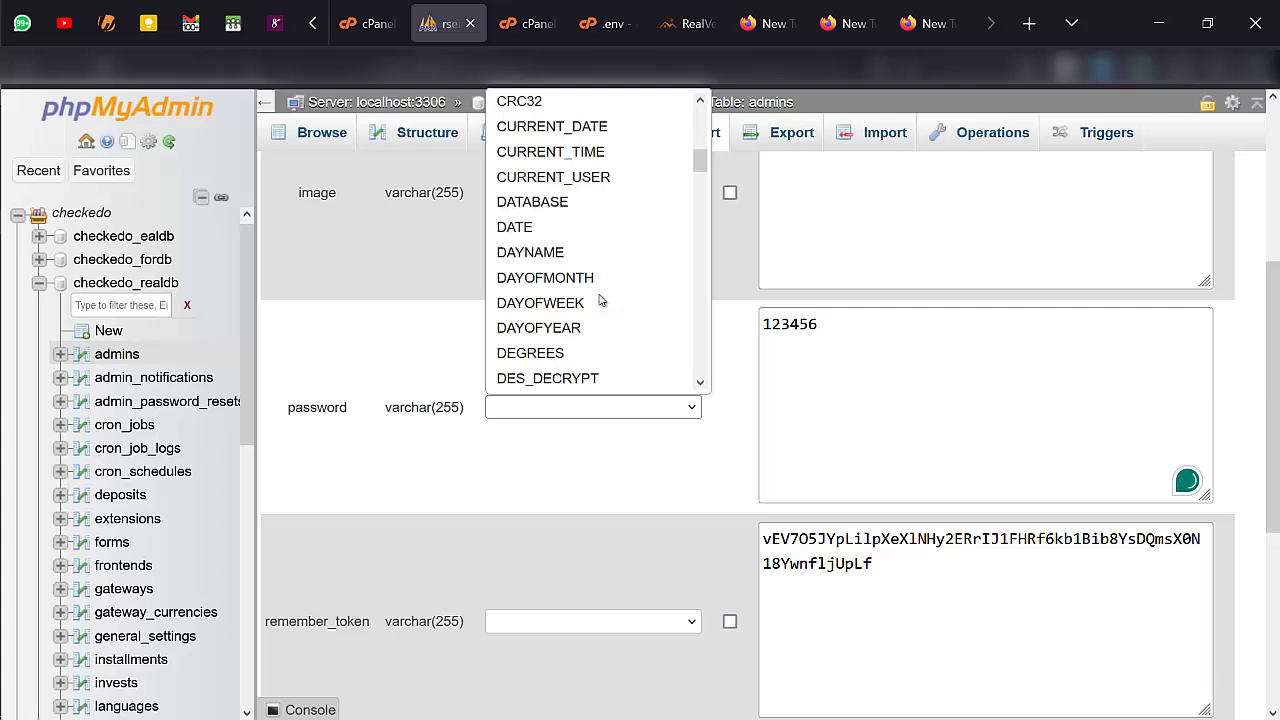
scroll(566, 305, "down", 2)
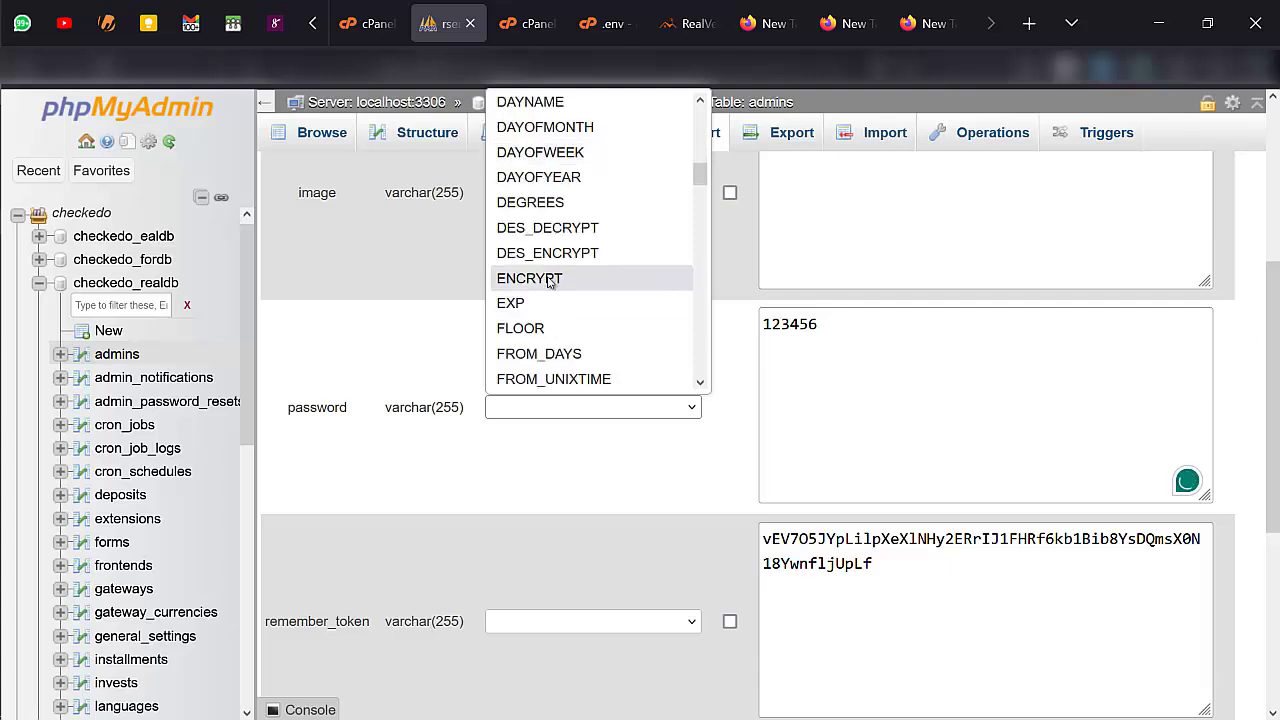
left_click(687, 512)
scroll(686, 512, "down", 4)
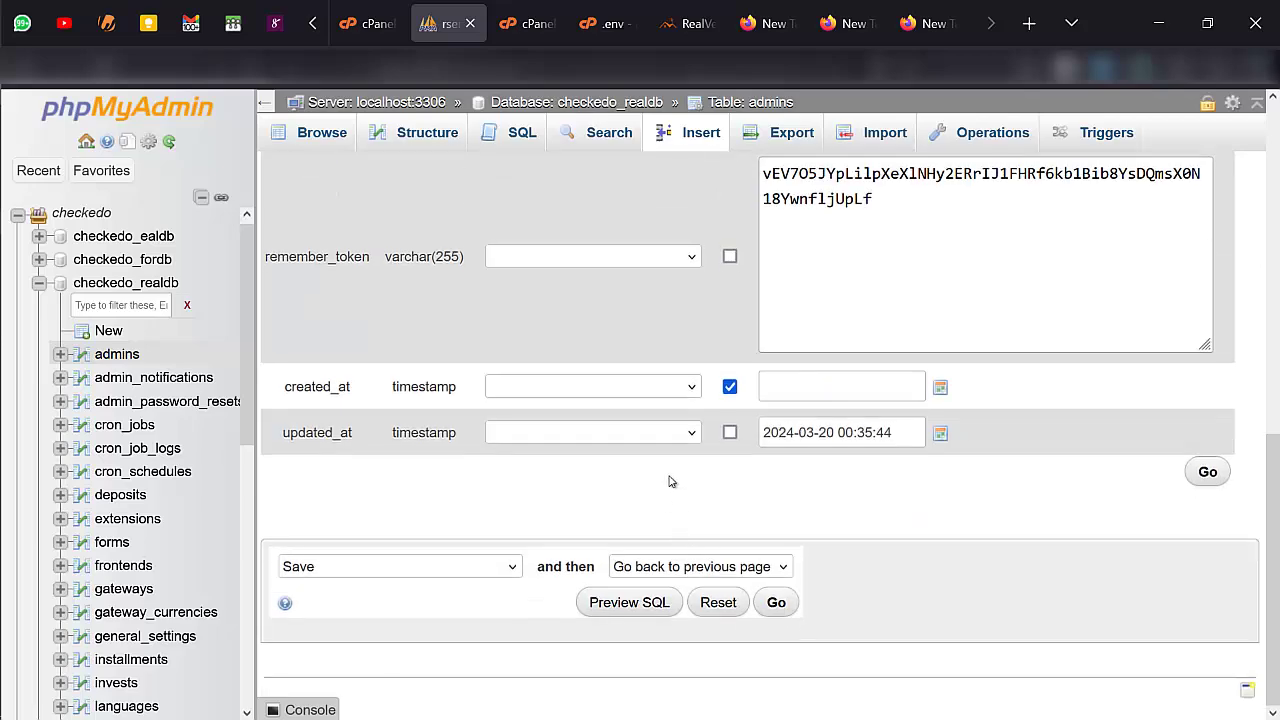
scroll(605, 457, "up", 6)
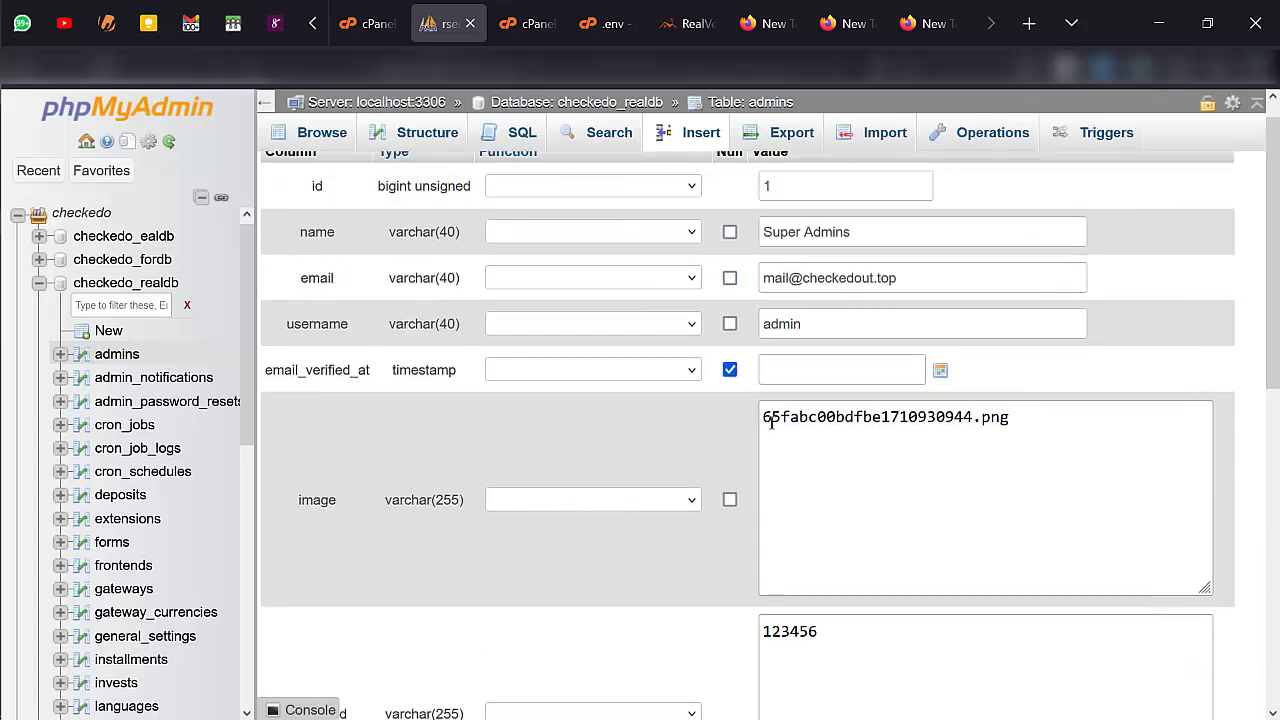
scroll(600, 515, "down", 1)
scroll(594, 509, "up", 3)
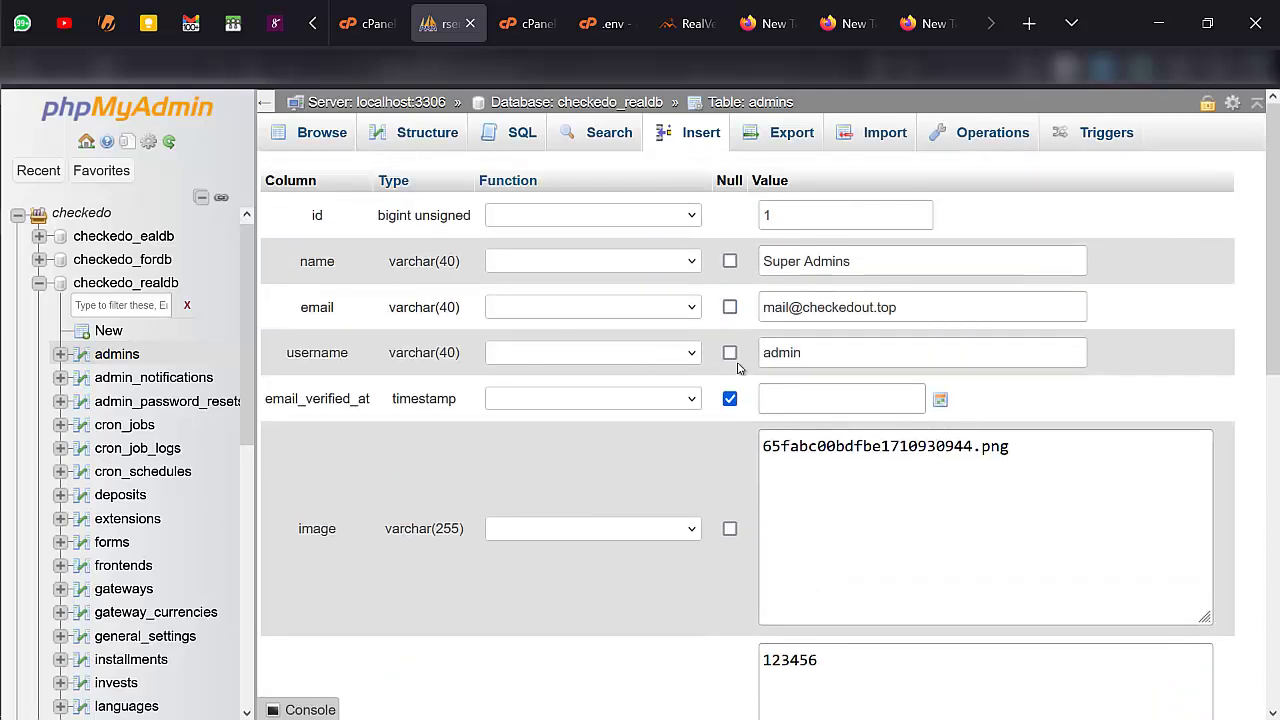
scroll(787, 400, "down", 7)
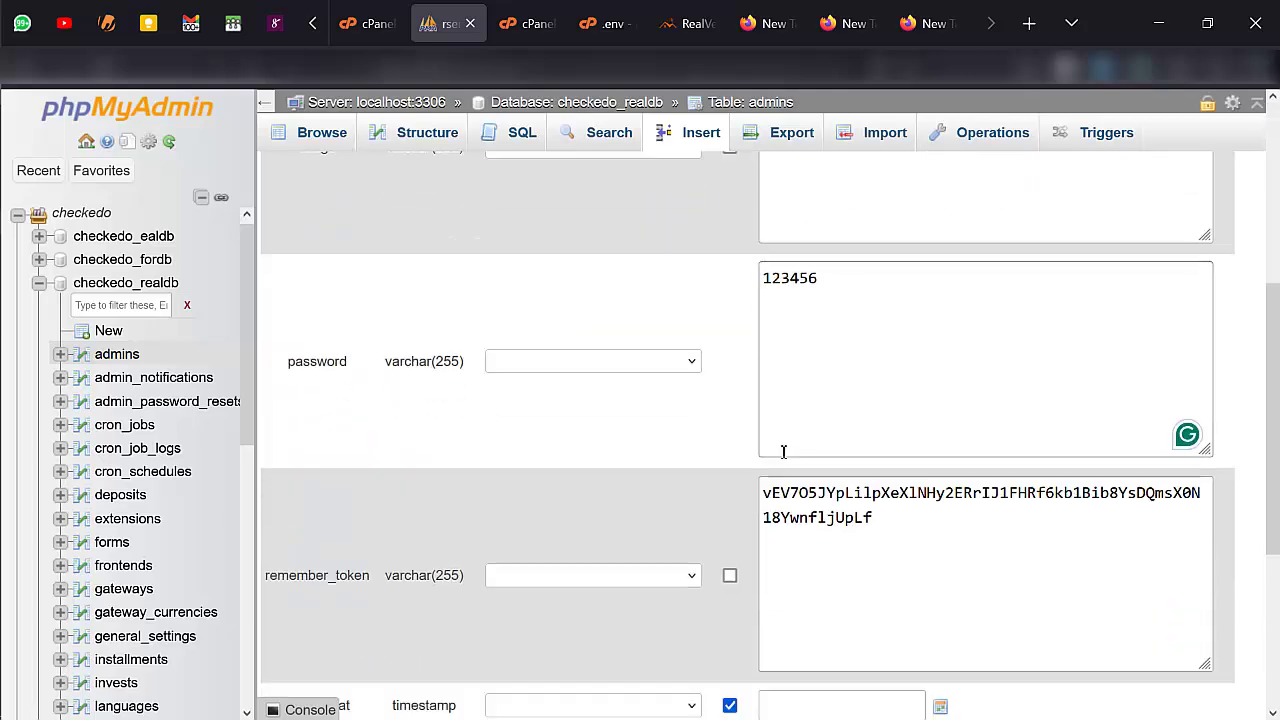
scroll(814, 409, "up", 3)
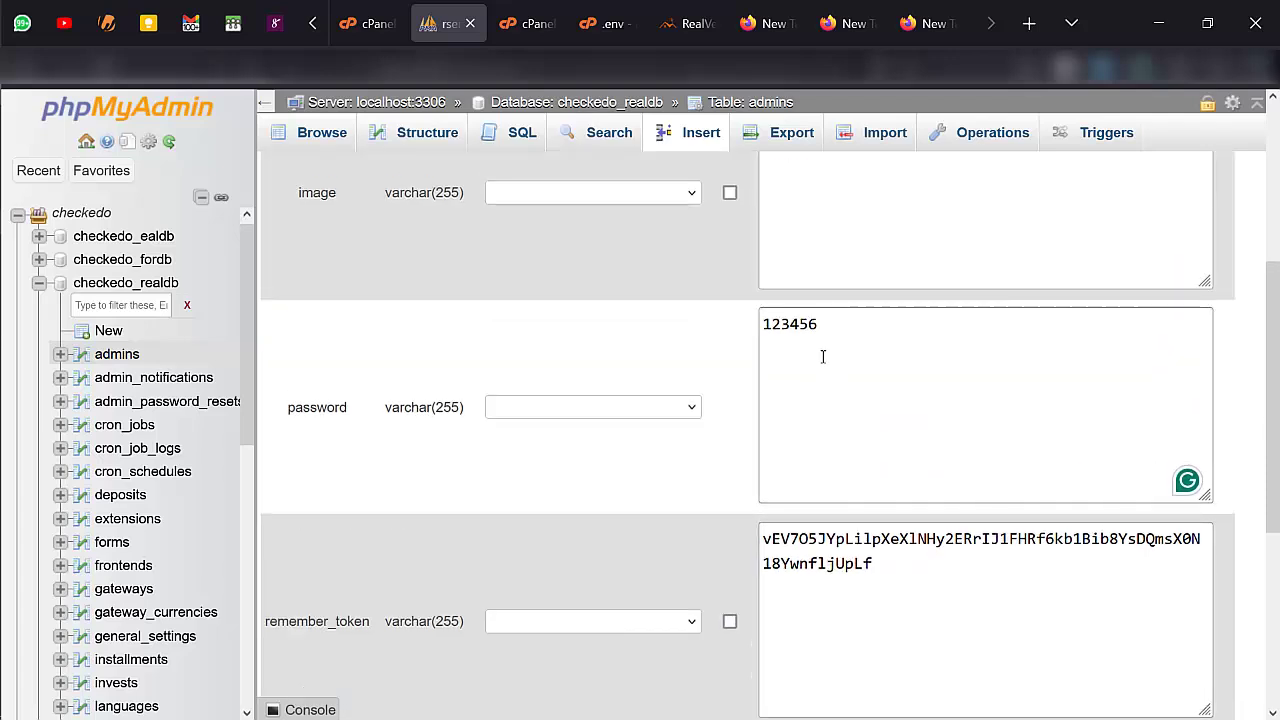
left_click(676, 410)
scroll(612, 300, "down", 2)
scroll(576, 290, "down", 4)
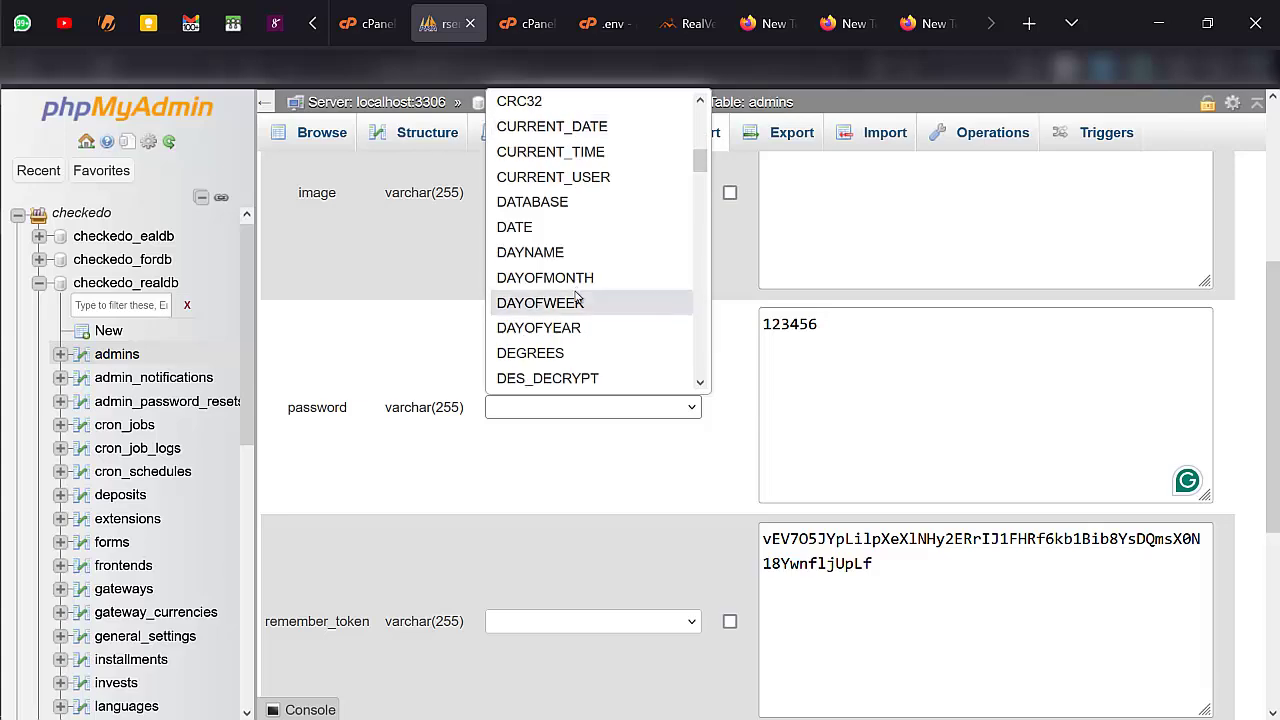
left_click(571, 280)
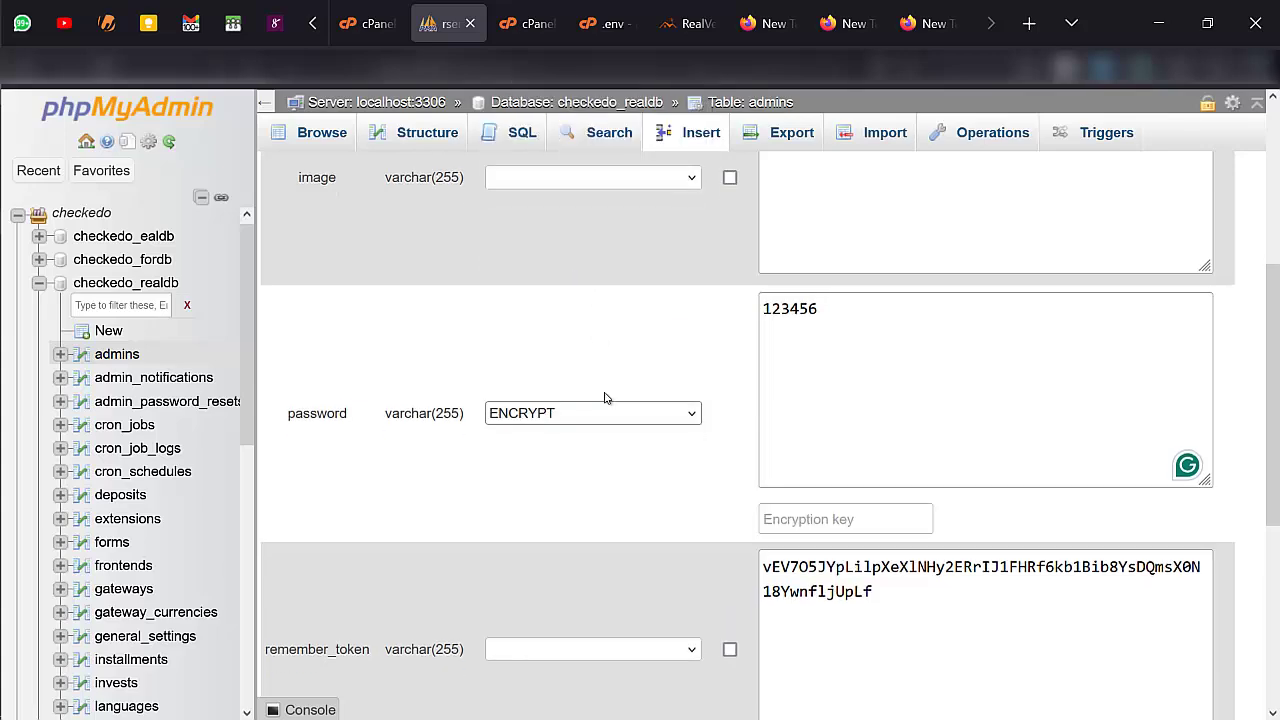
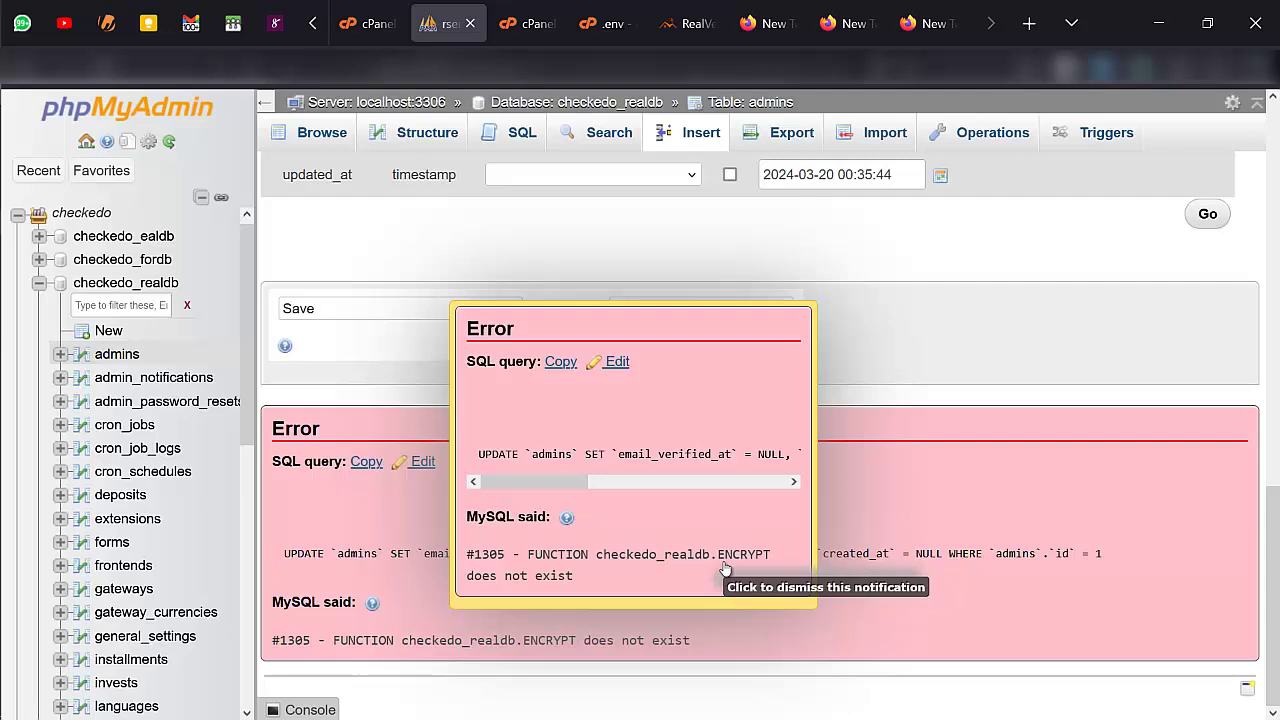
Switch from phpMyAdmin to the Bcrypt-Generator.com browser tab.
key("ctrl+9")
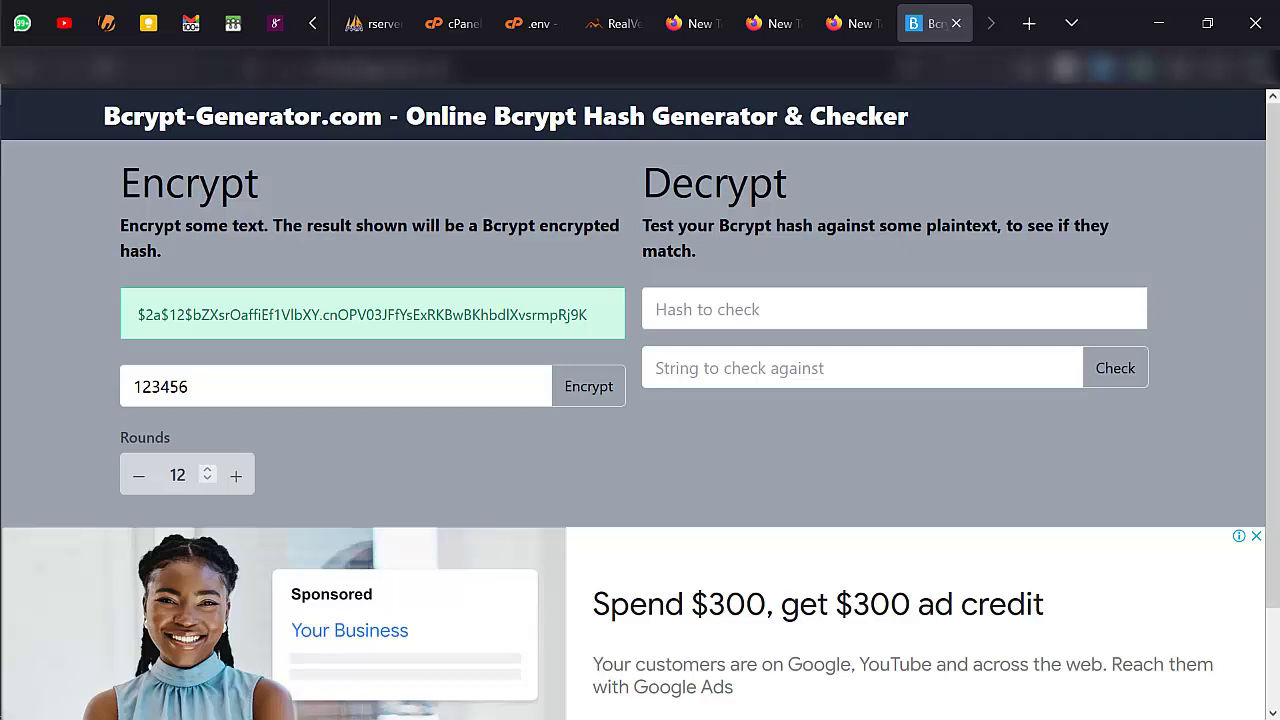
Replace the sample text with the new admin password, bcrypt-hash it at 12 rounds, and select the hash.
double_click(405, 382)
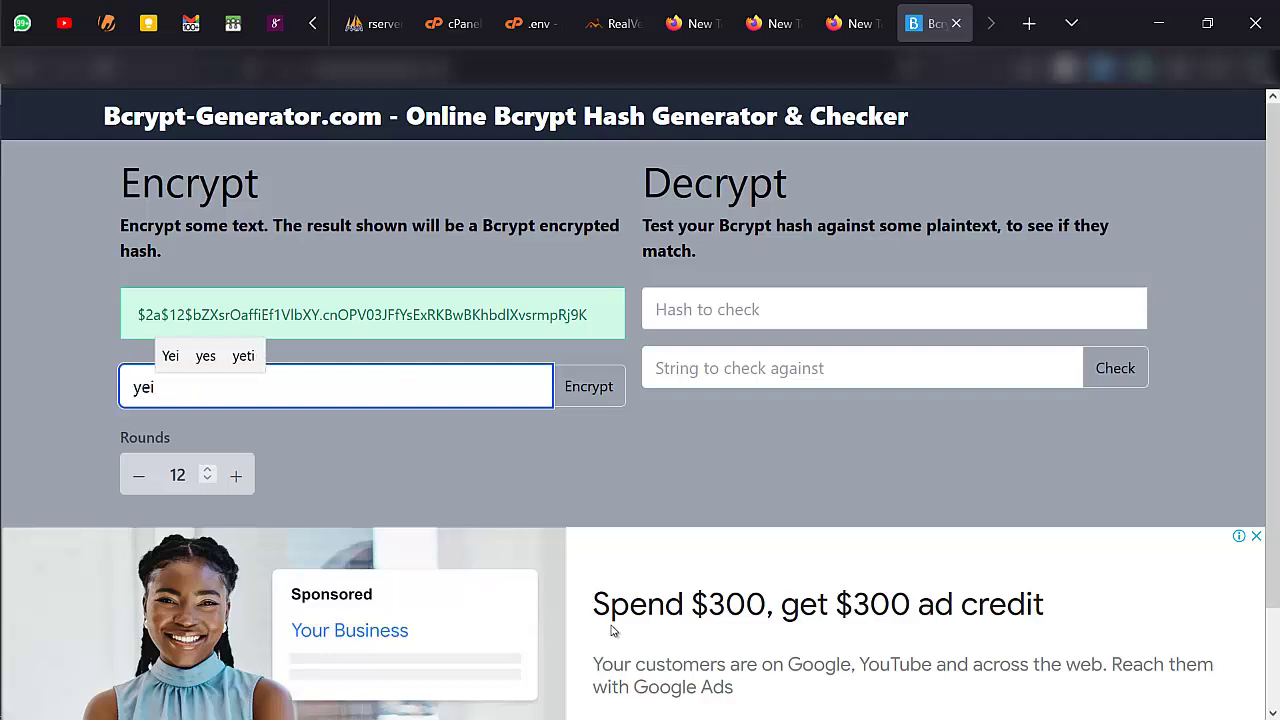
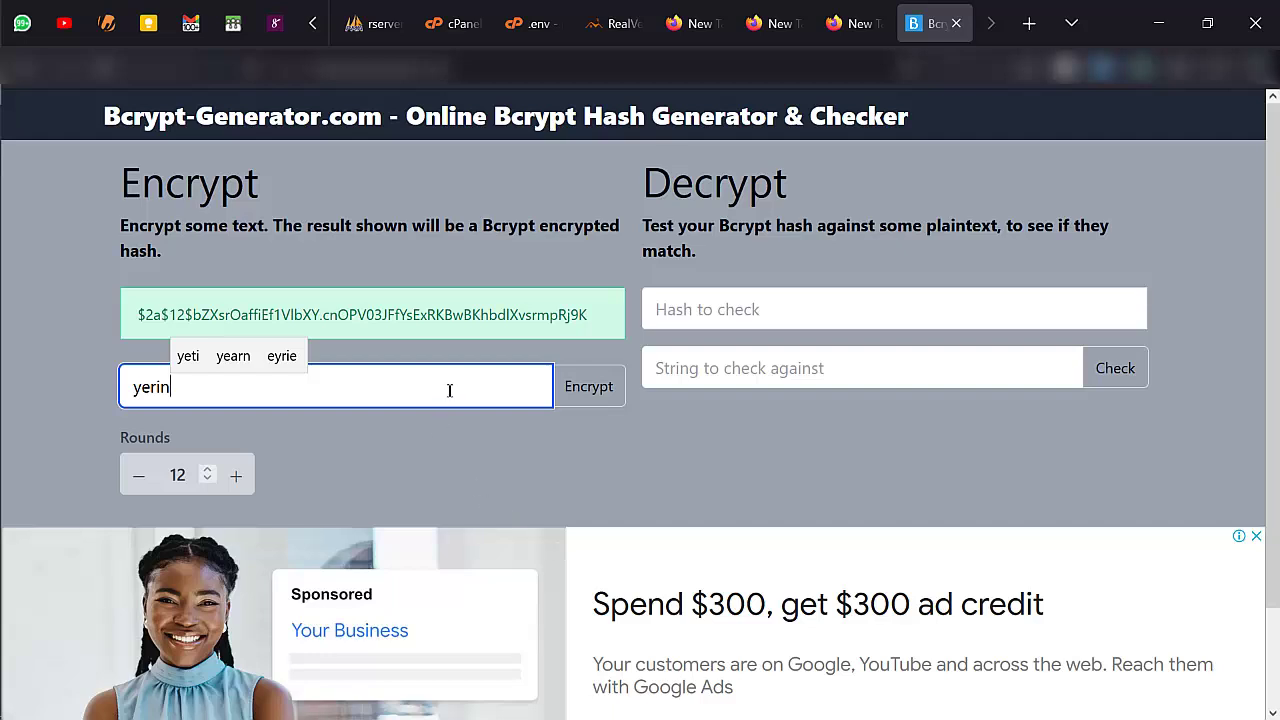
left_click(577, 401)
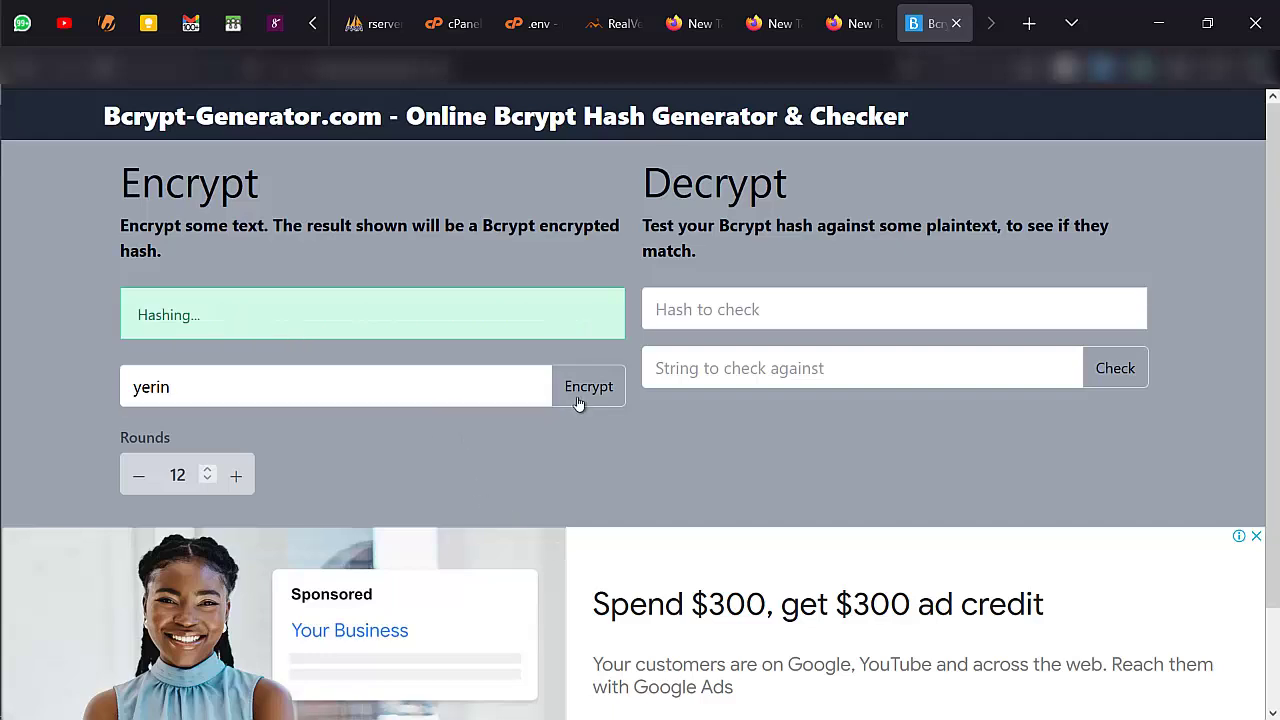
left_click(570, 318)
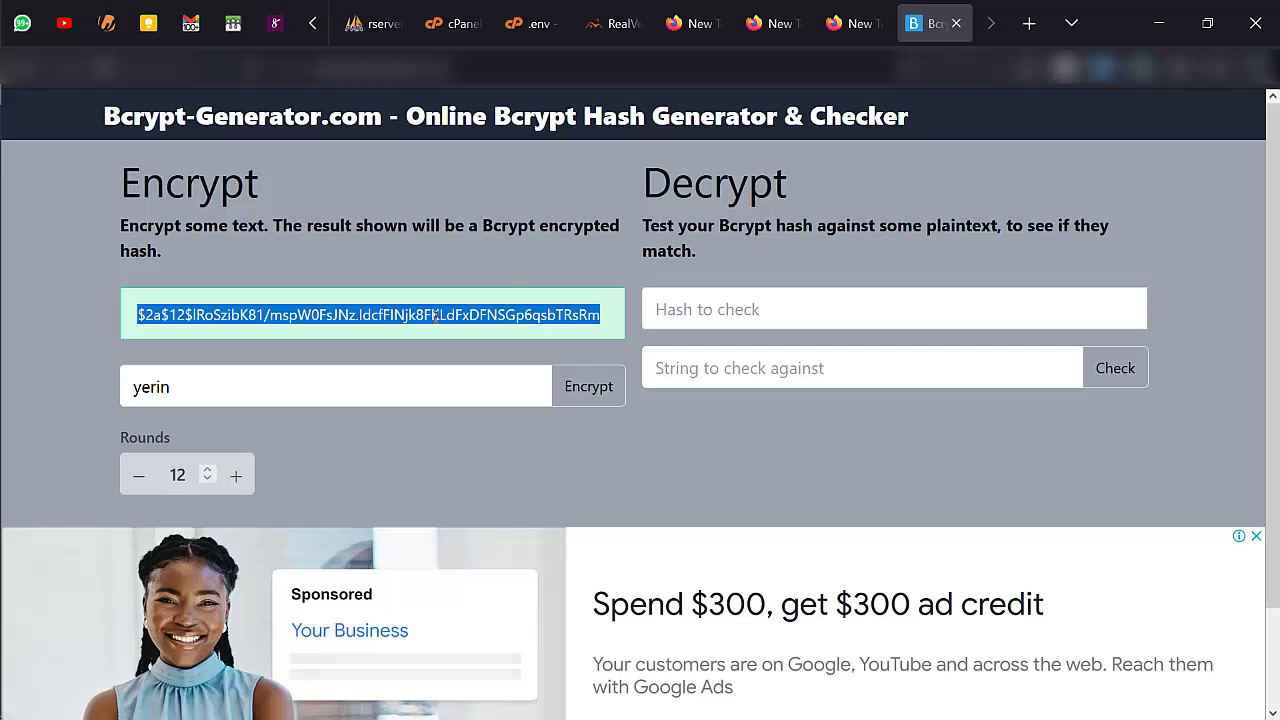
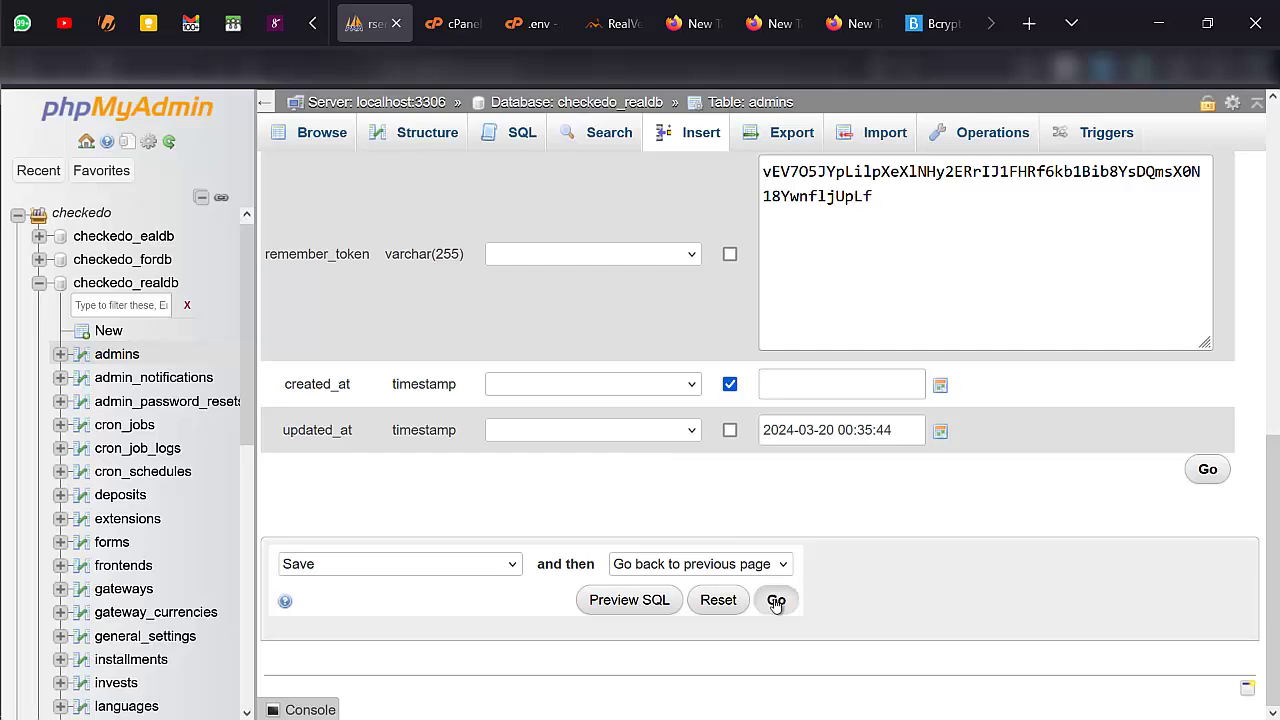
Submit the edited admin row with its new bcrypt hash and review the saved admins table.
left_click(776, 600)
scroll(668, 530, "down", 2)
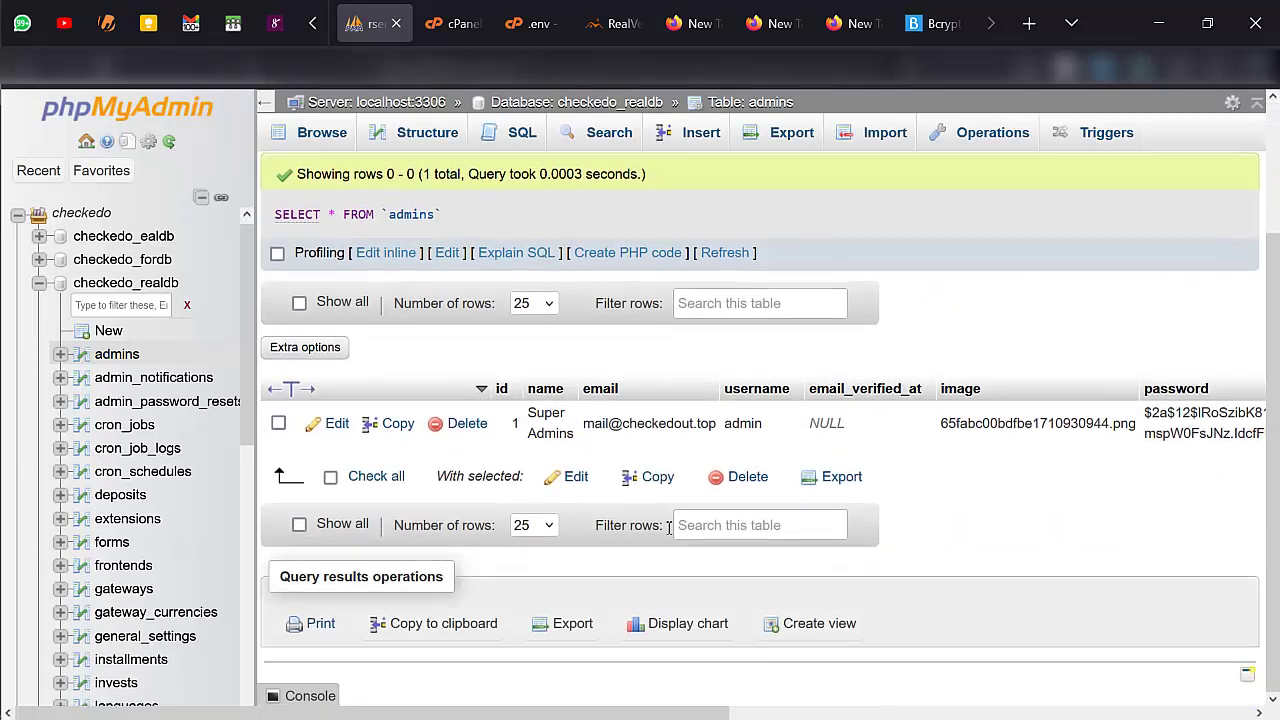